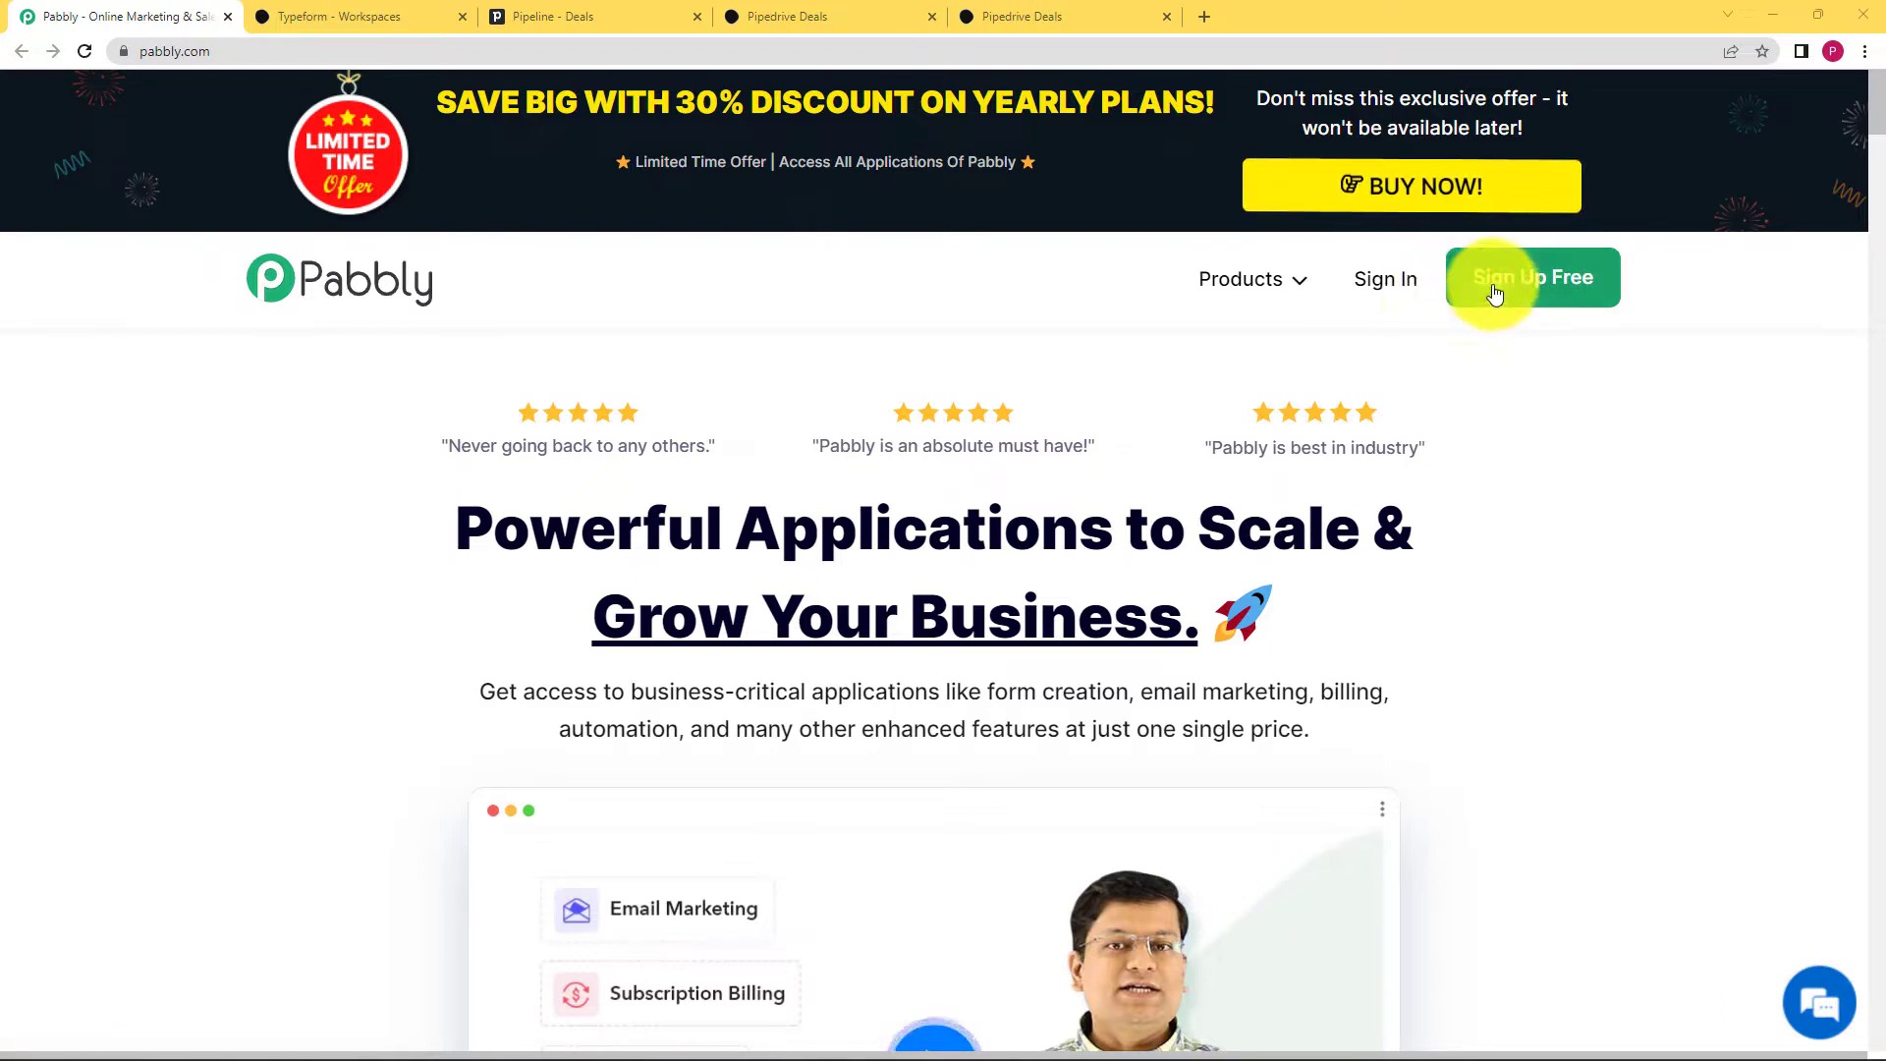
Step: Sign in to Pabbly with a Google account and launch the Pabbly Connect app
left_click(1393, 293)
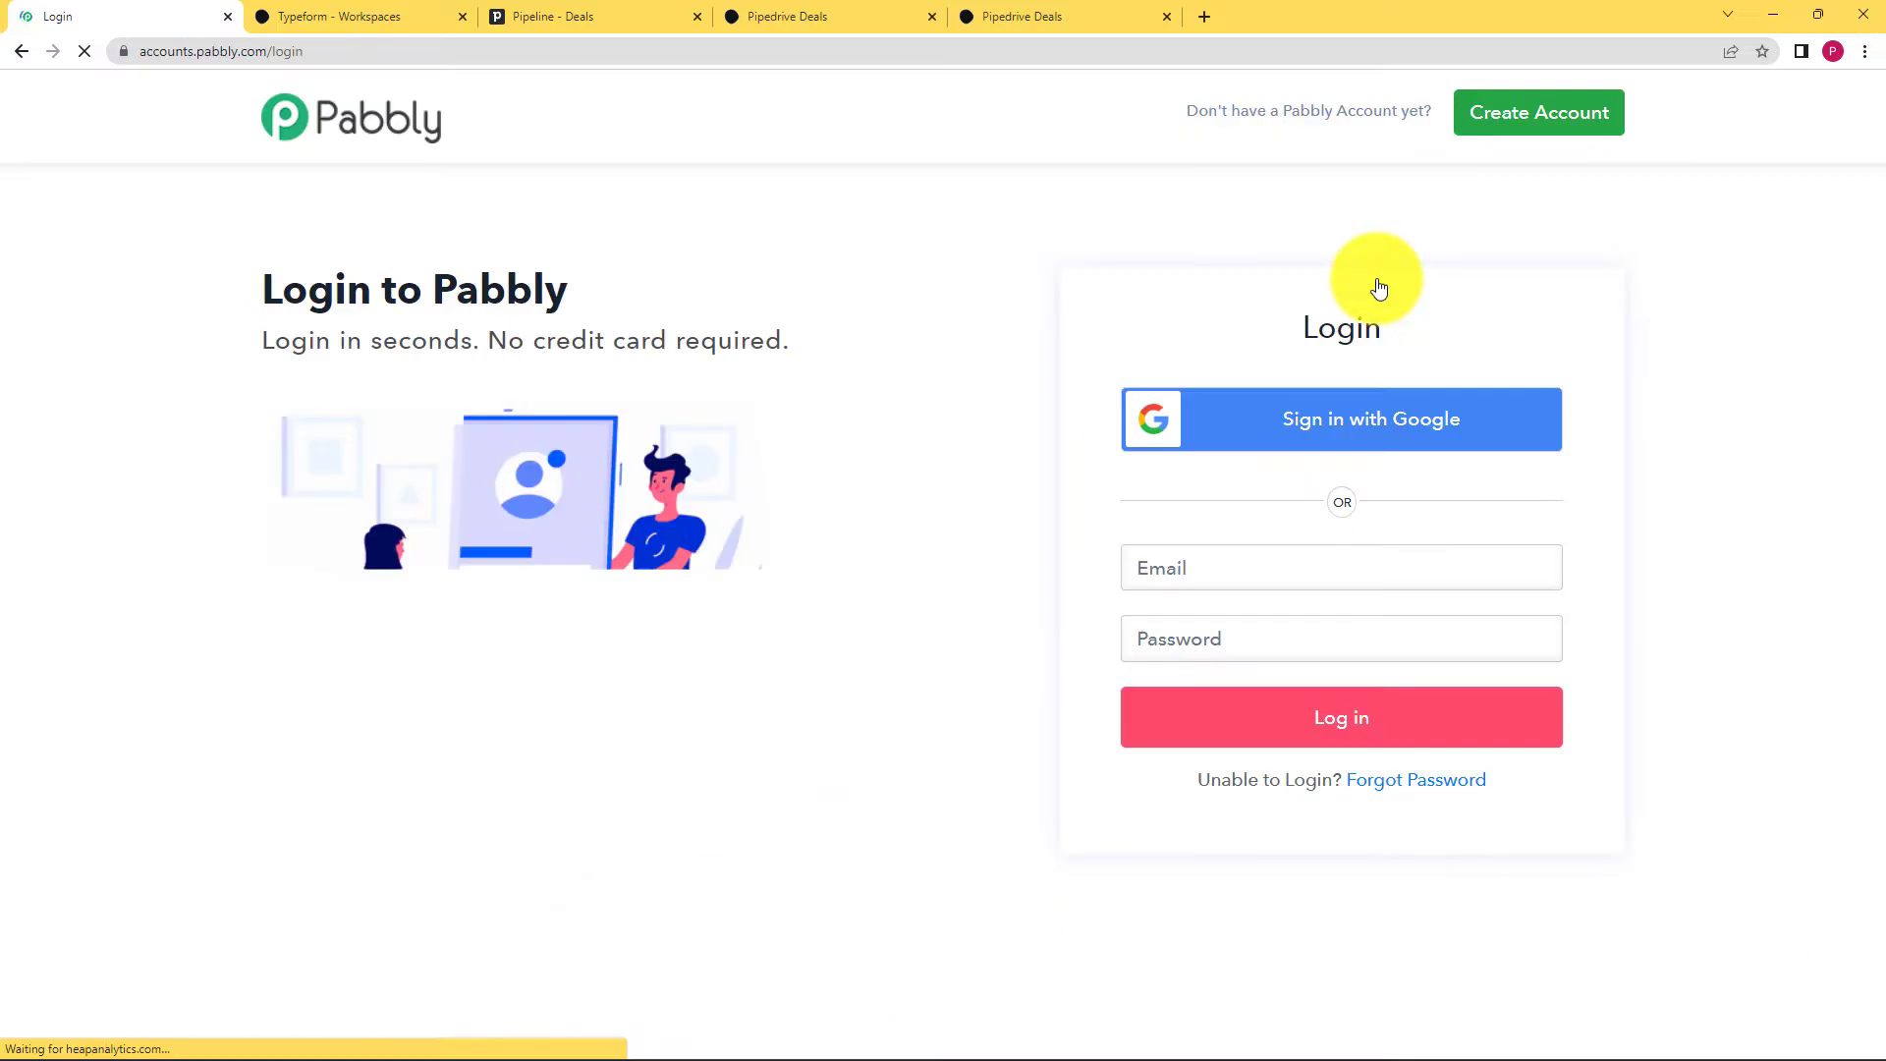
left_click(1383, 417)
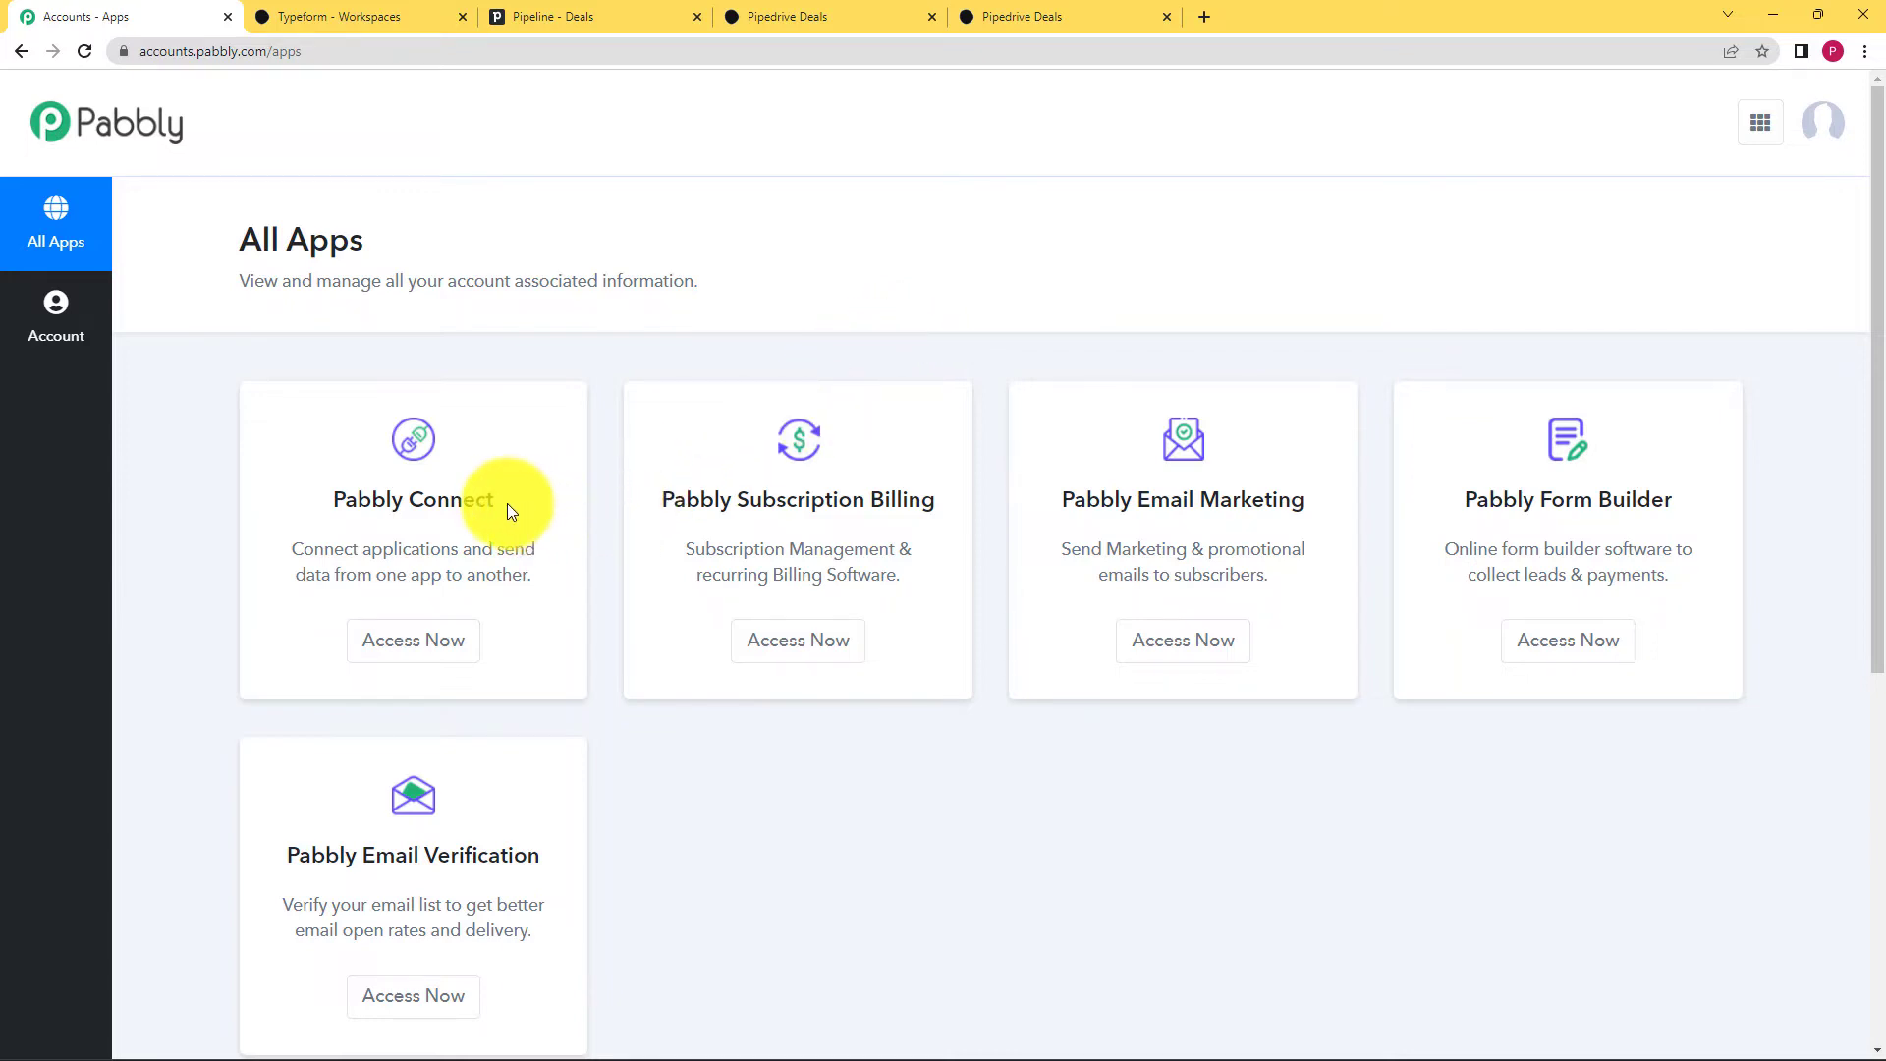
left_click_drag(343, 499, 491, 499)
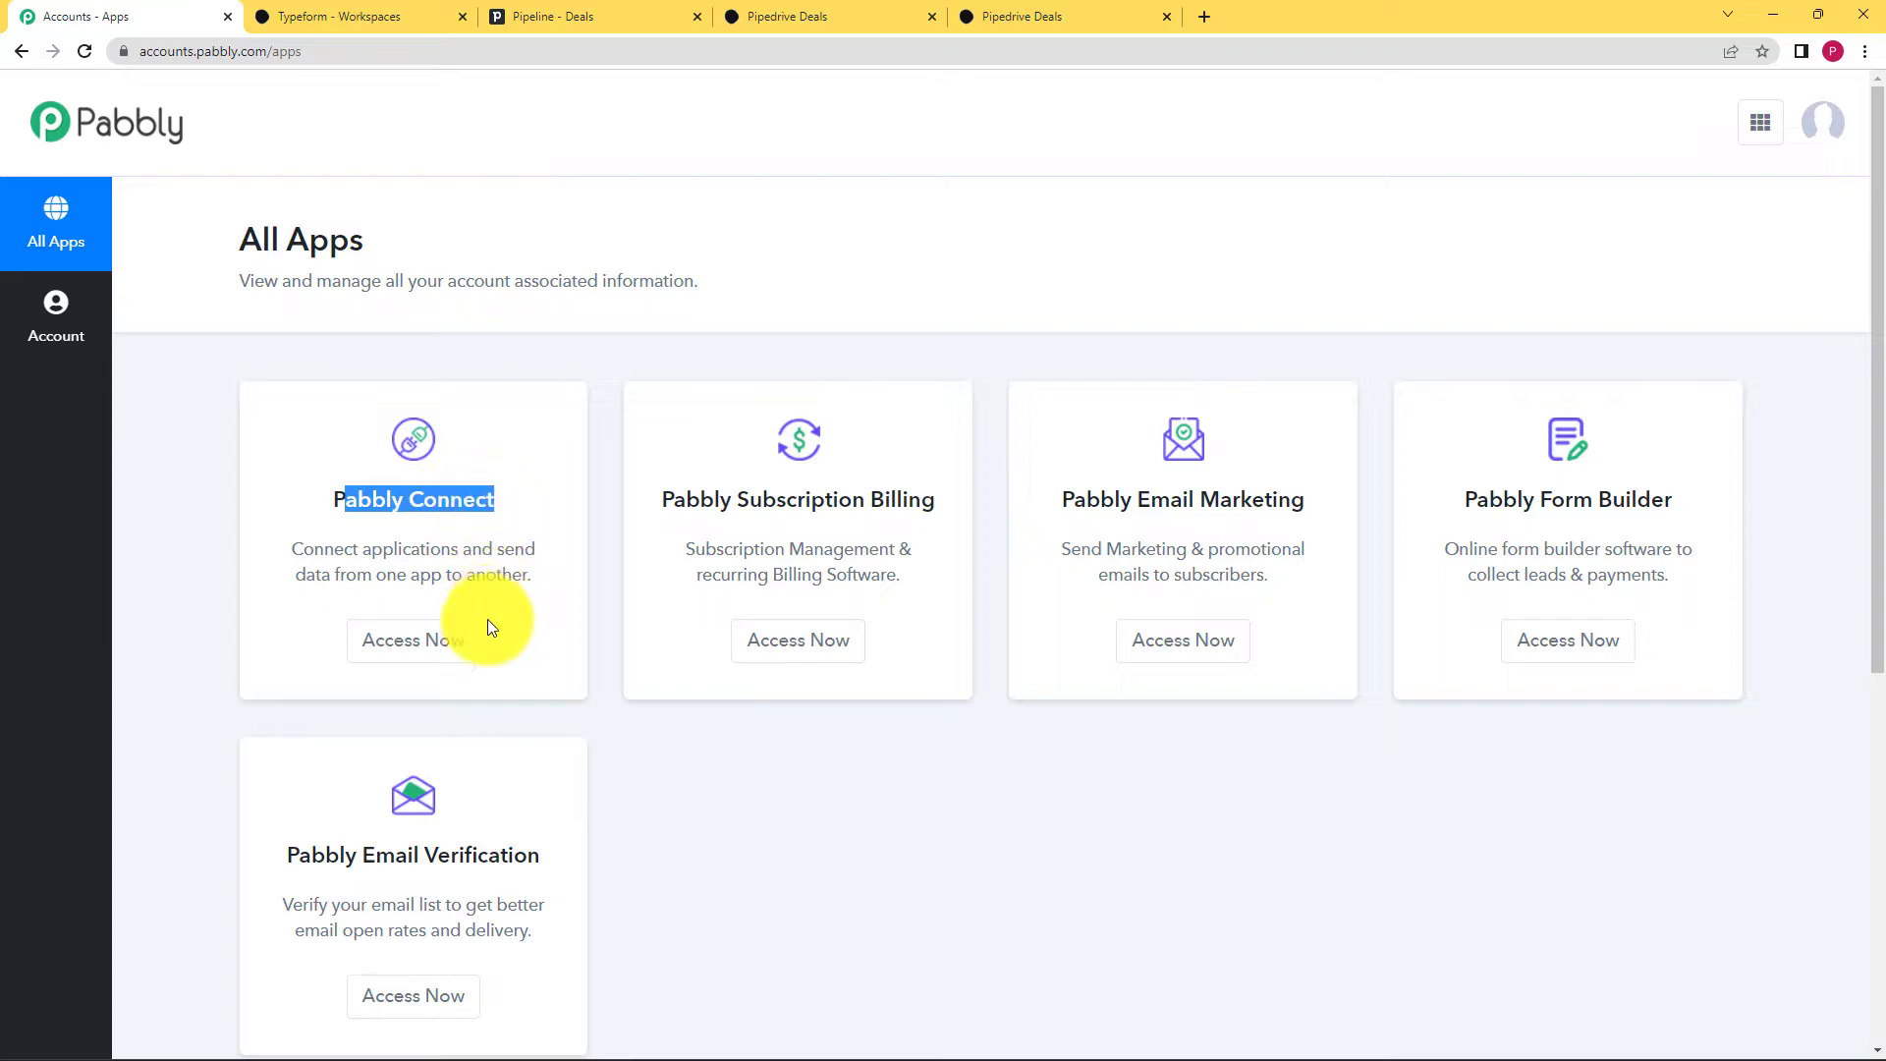
left_click(454, 642)
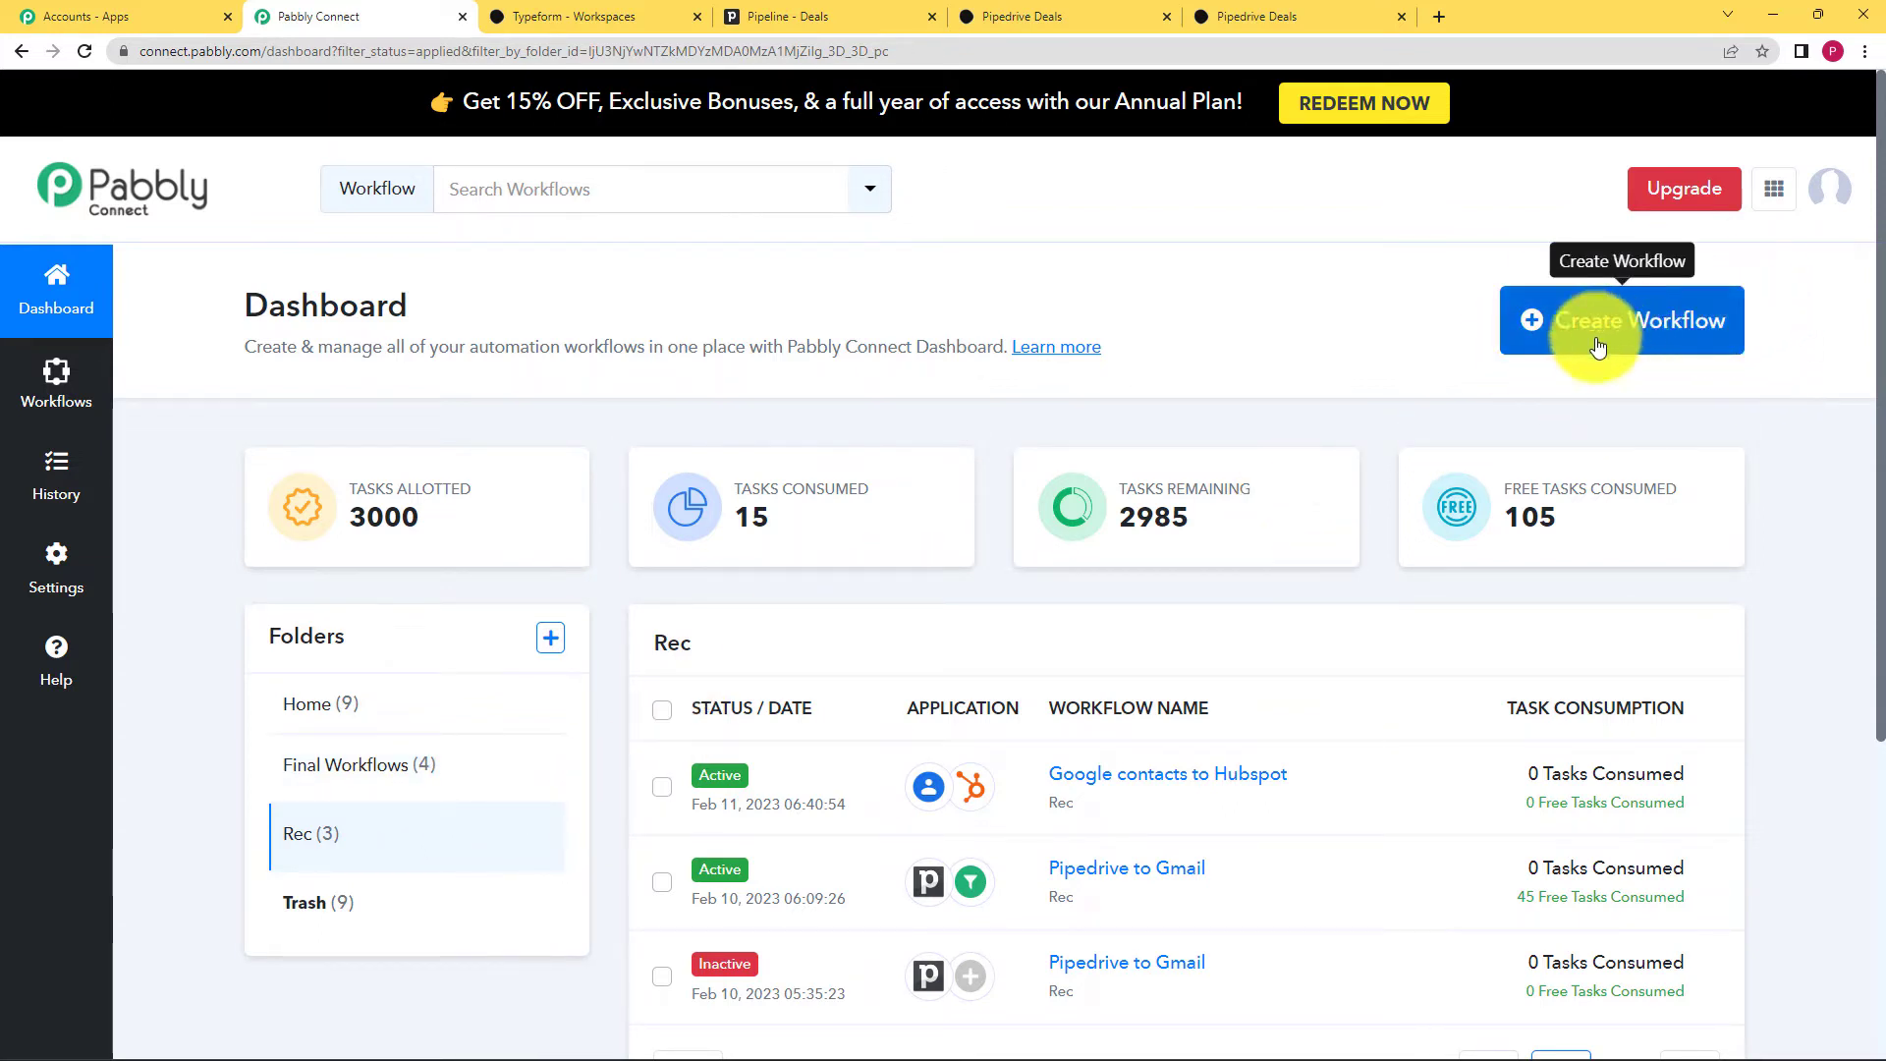
Step: Create a new workflow named 'Typeform to Pipedrive'
left_click(1645, 329)
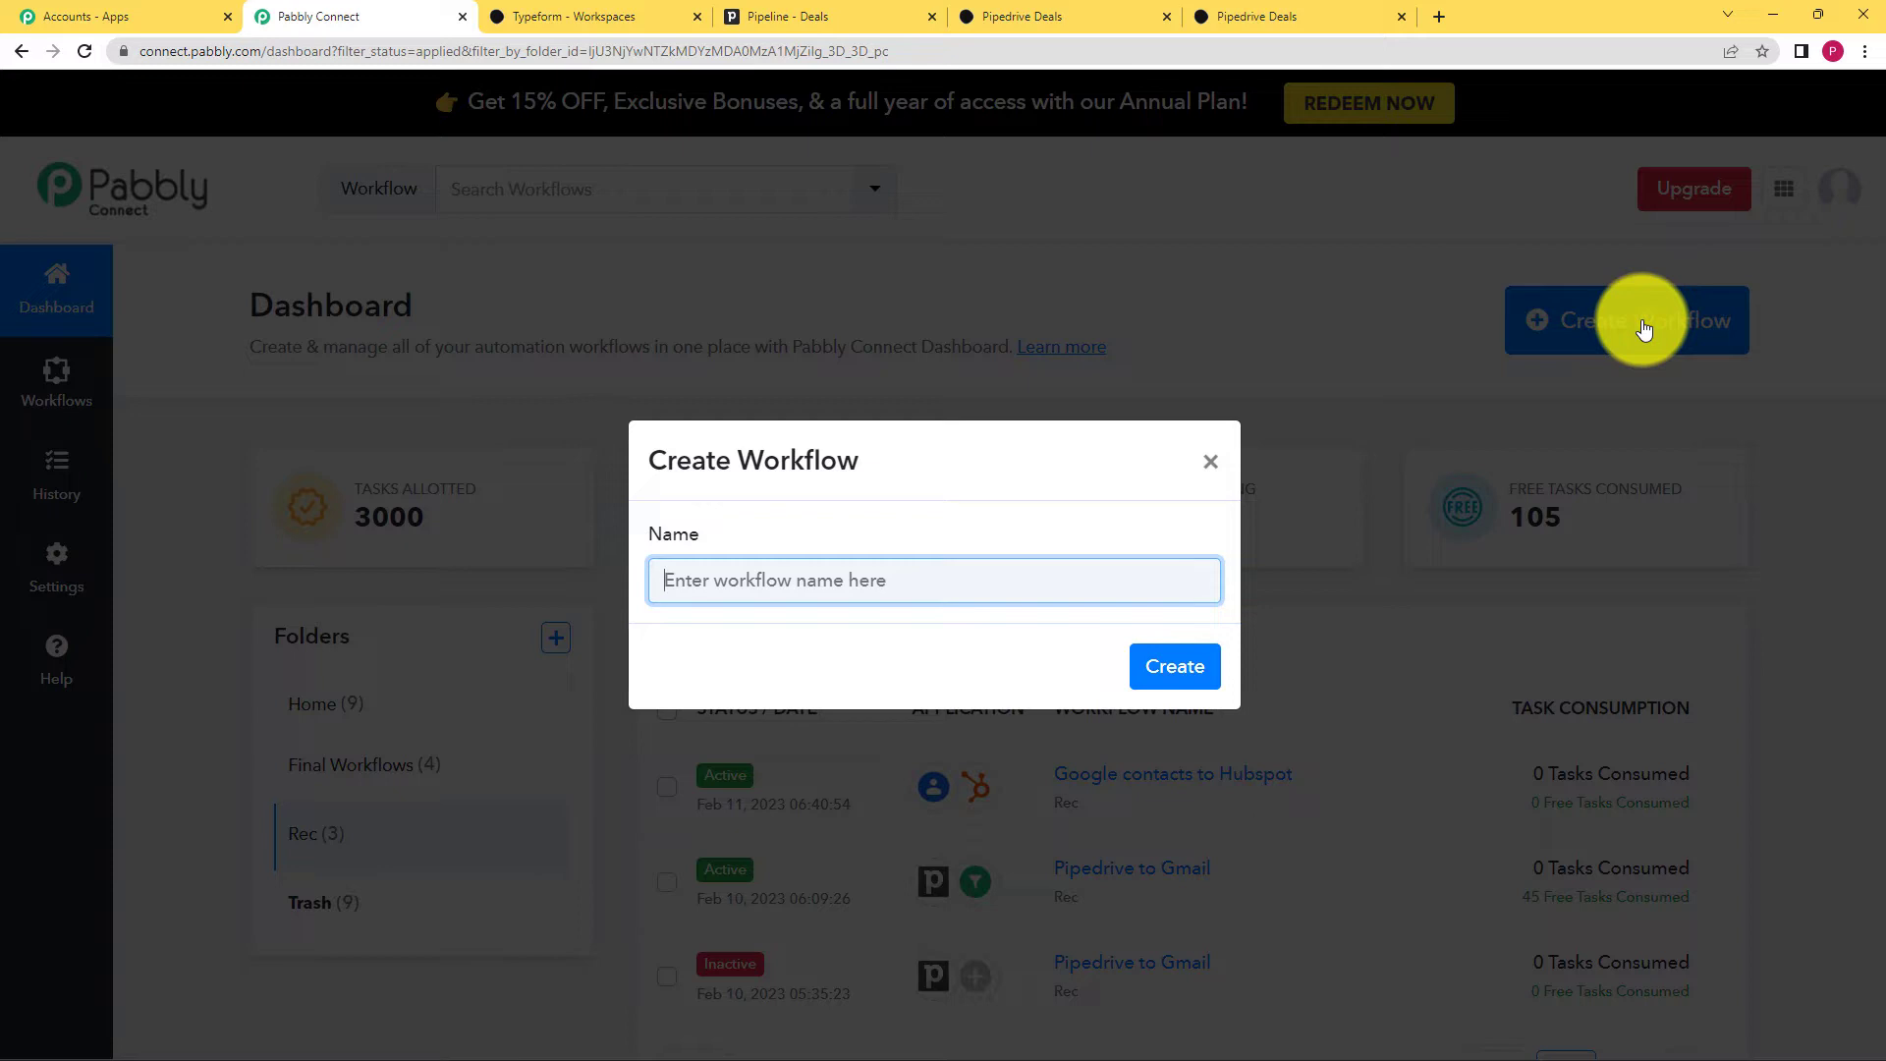
type("tY")
key("BackSpace")
type("Typefor")
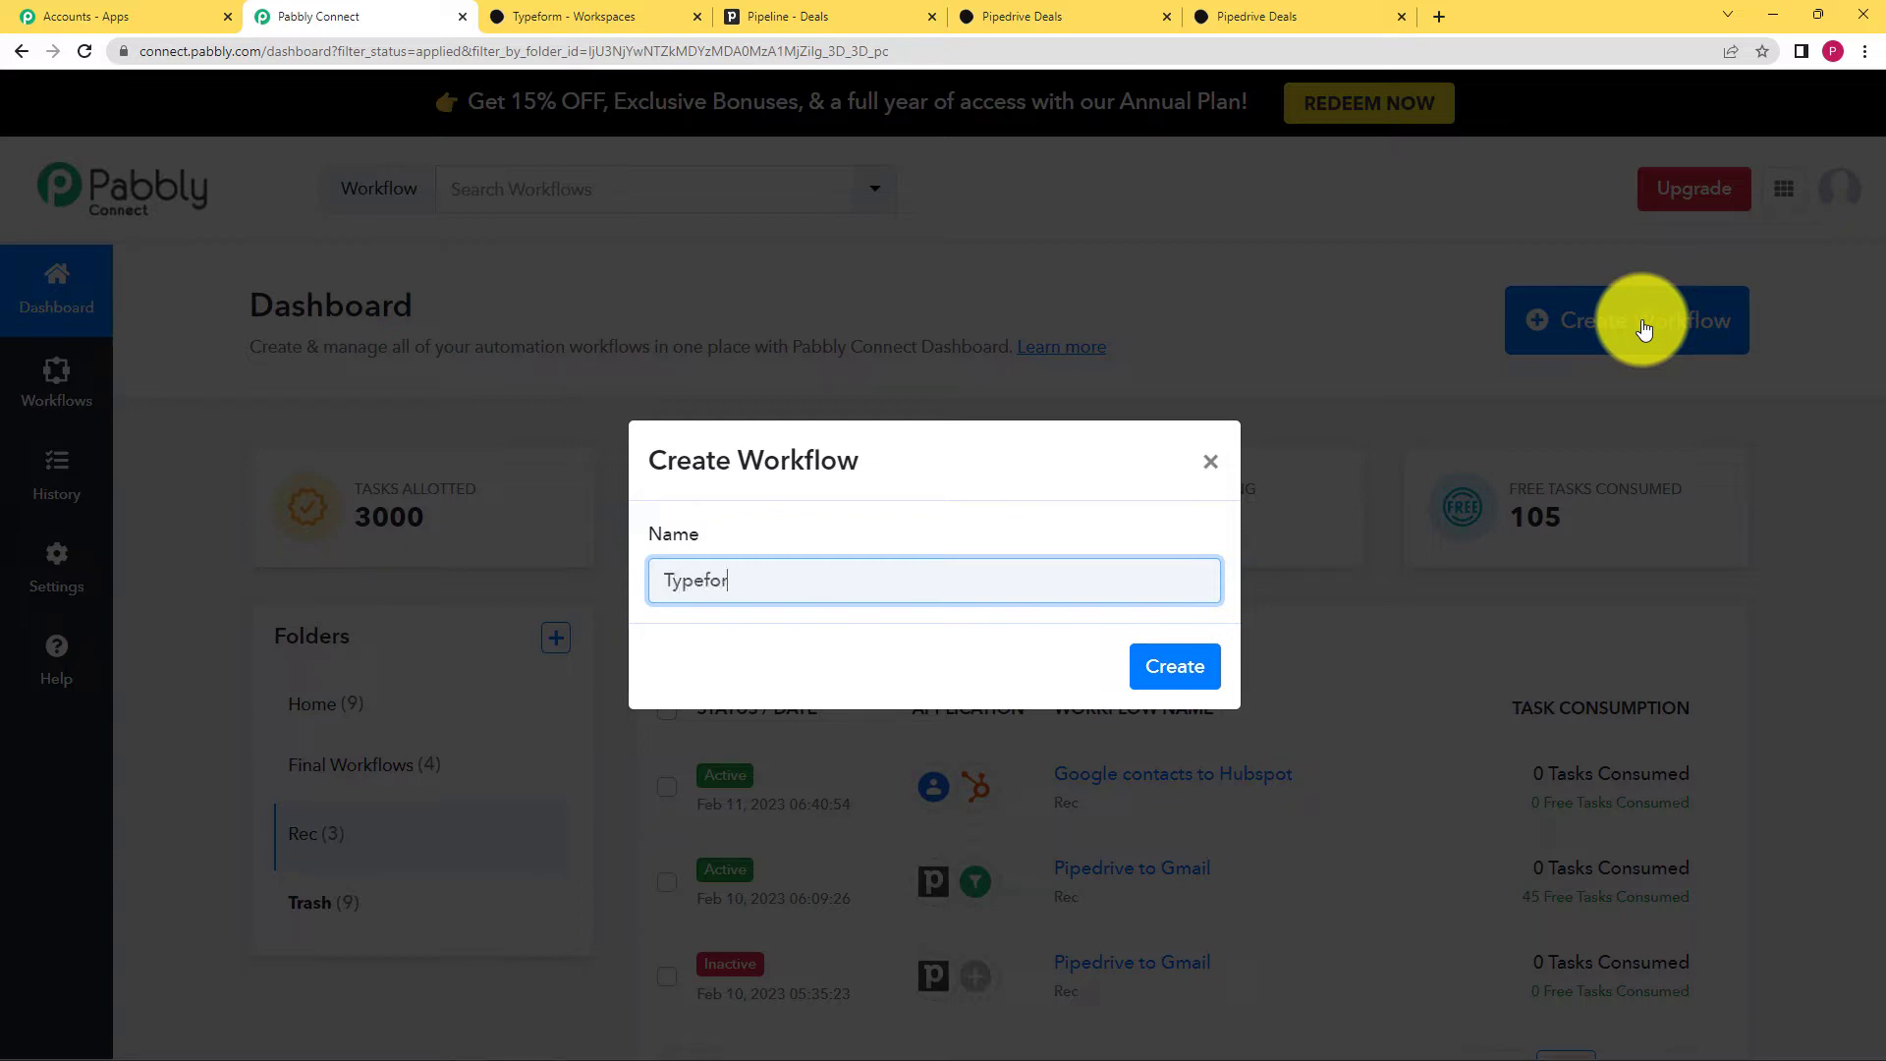
type("m to Pipedrive")
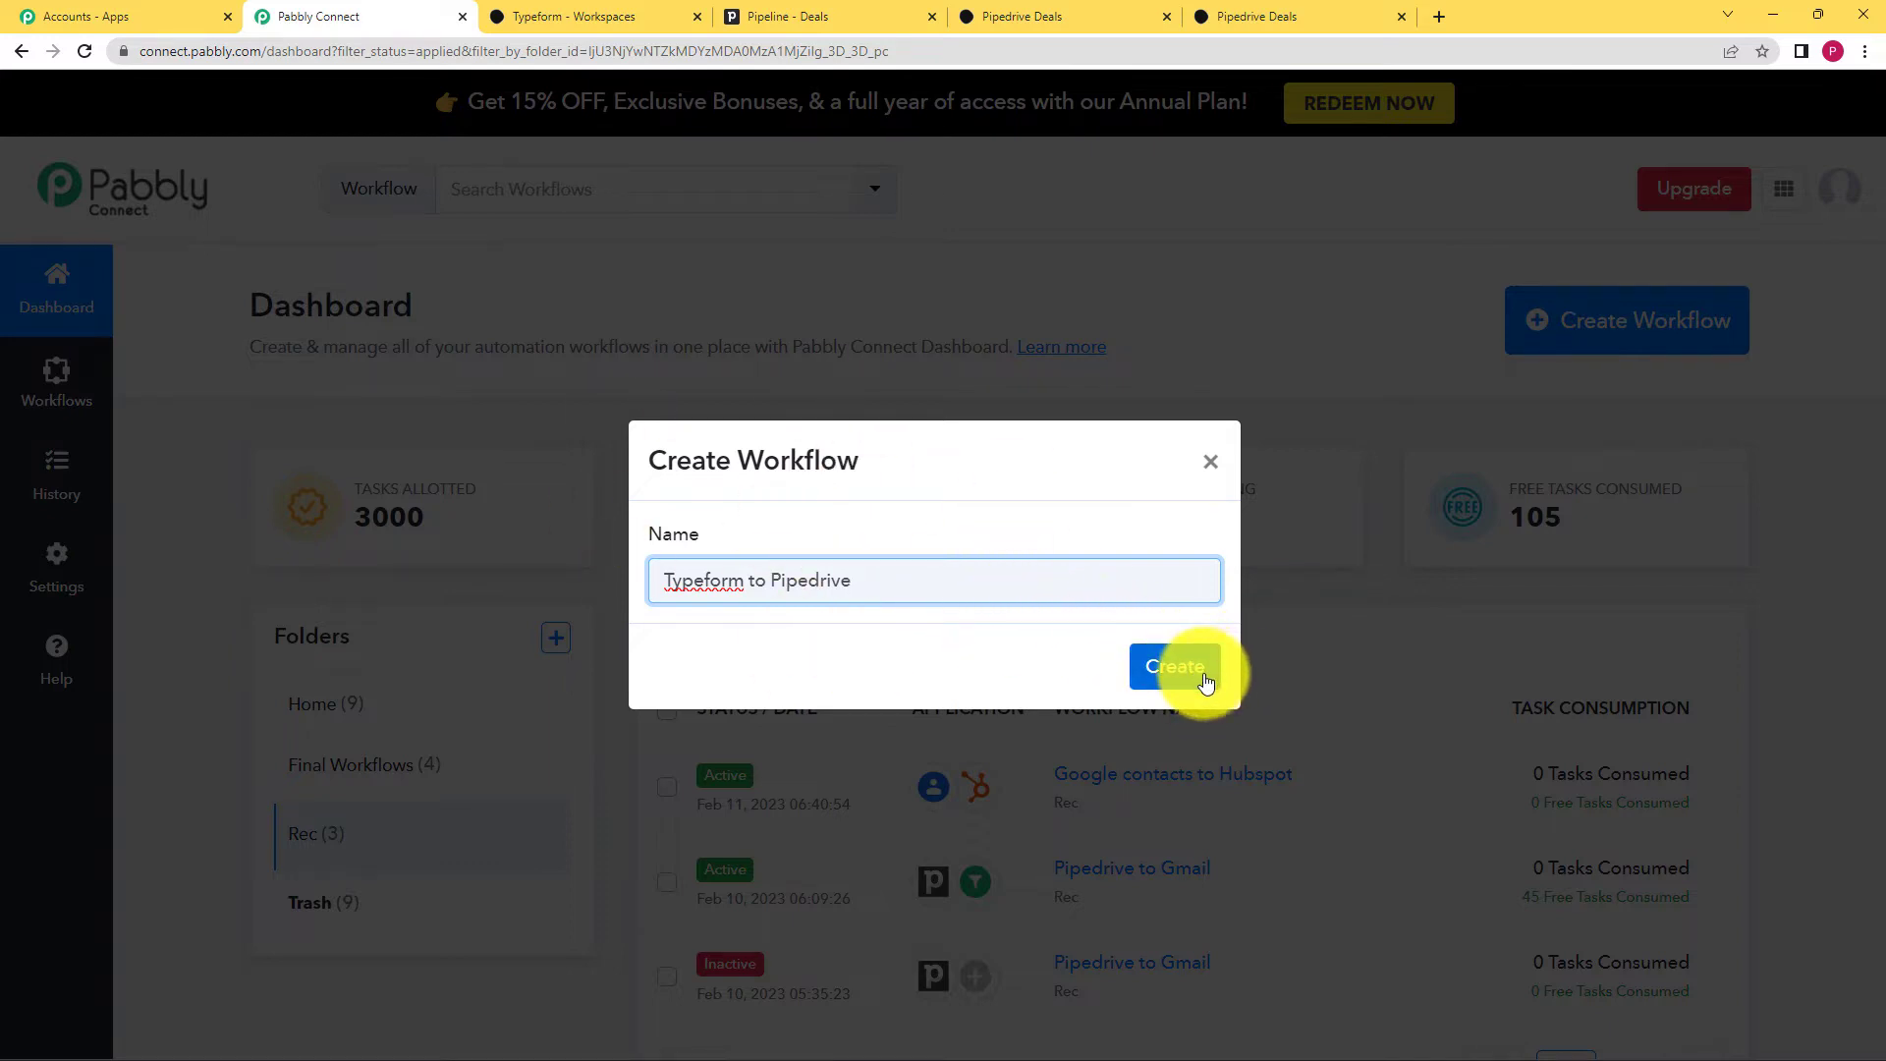
left_click(1175, 668)
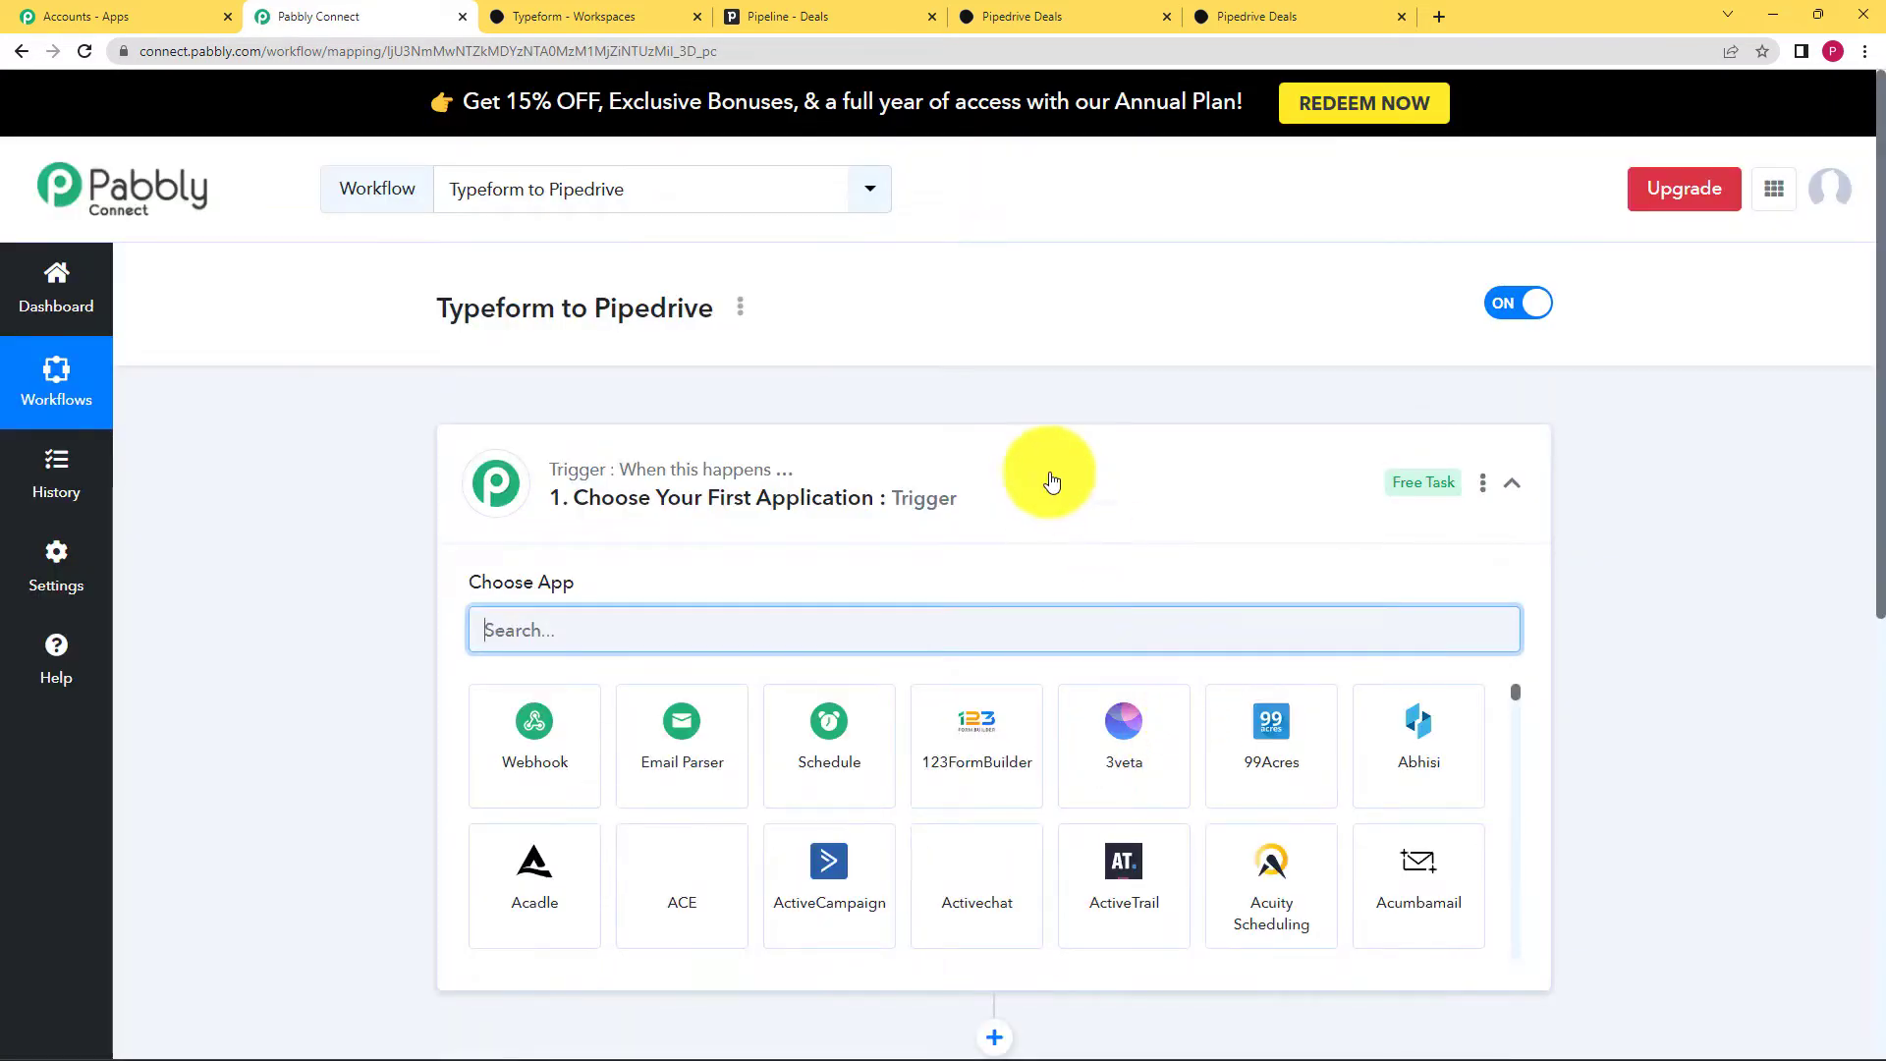
Step: Choose Typeform as the trigger app by searching 'Type'
left_click(1043, 484)
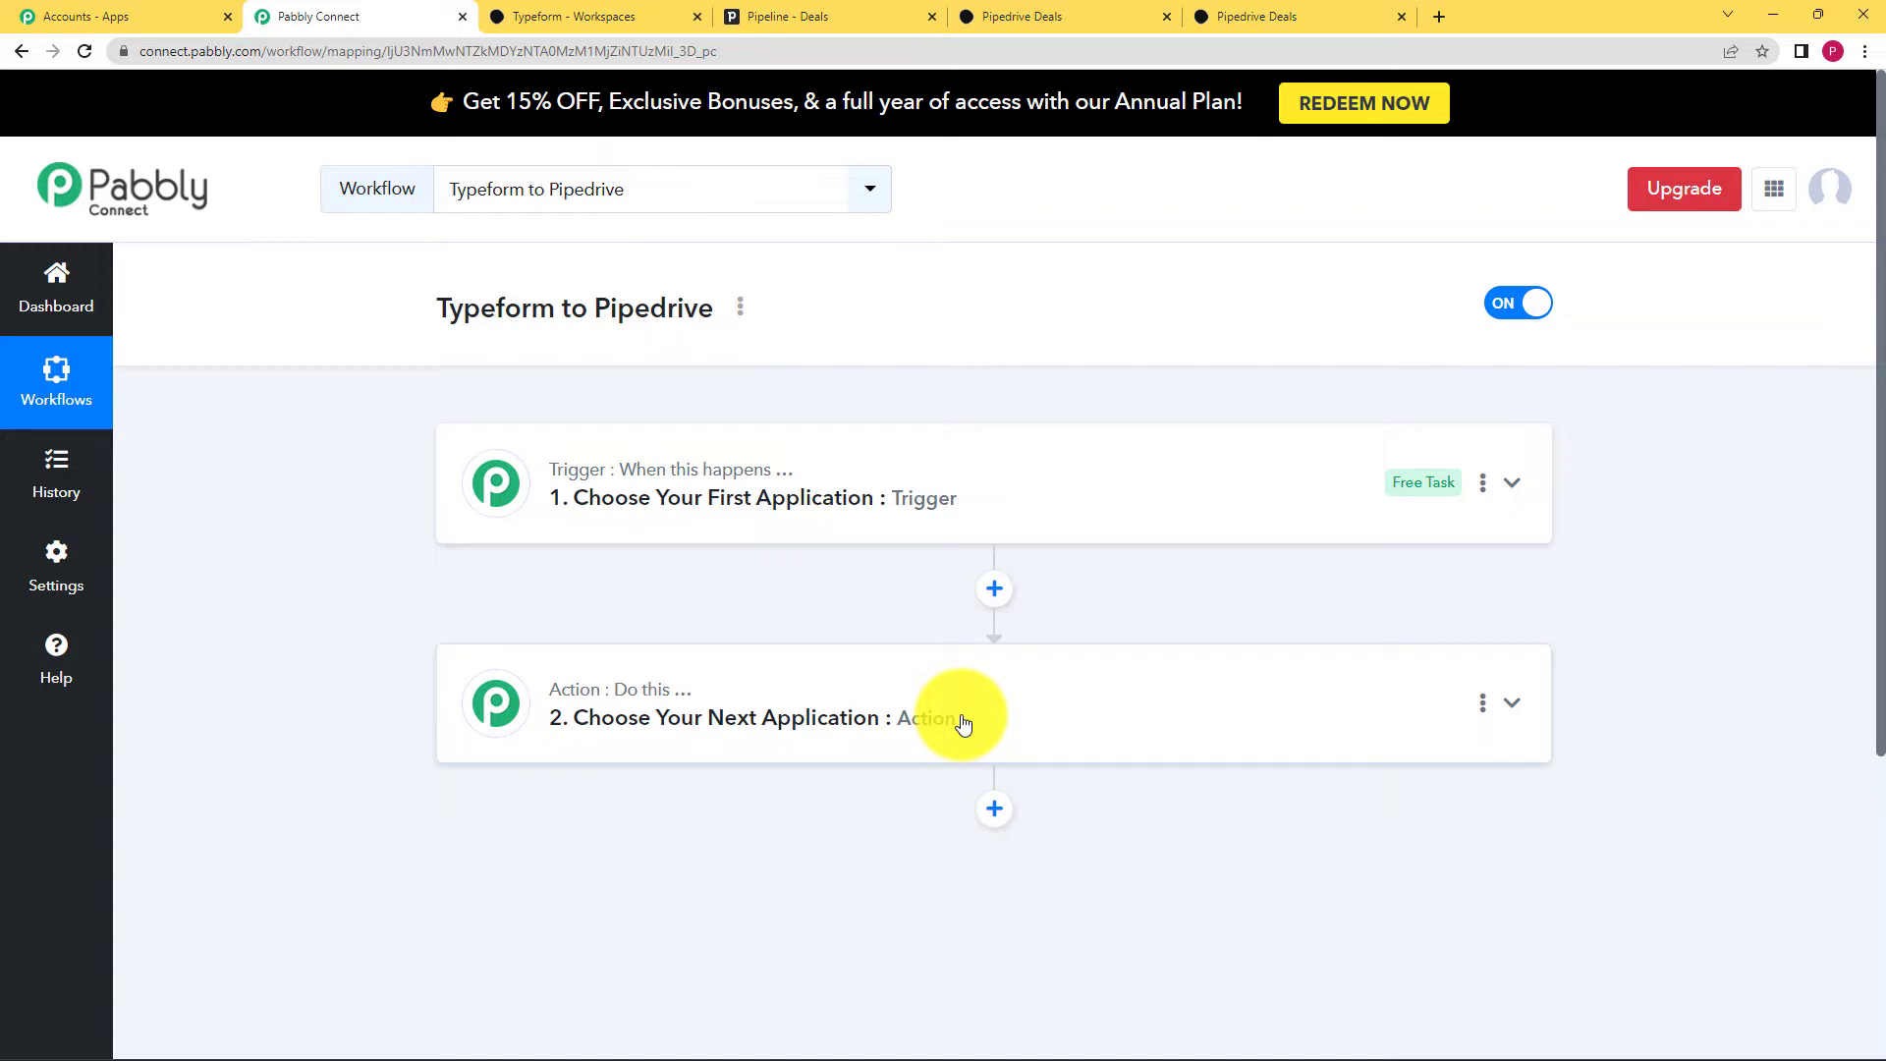
left_click(714, 497)
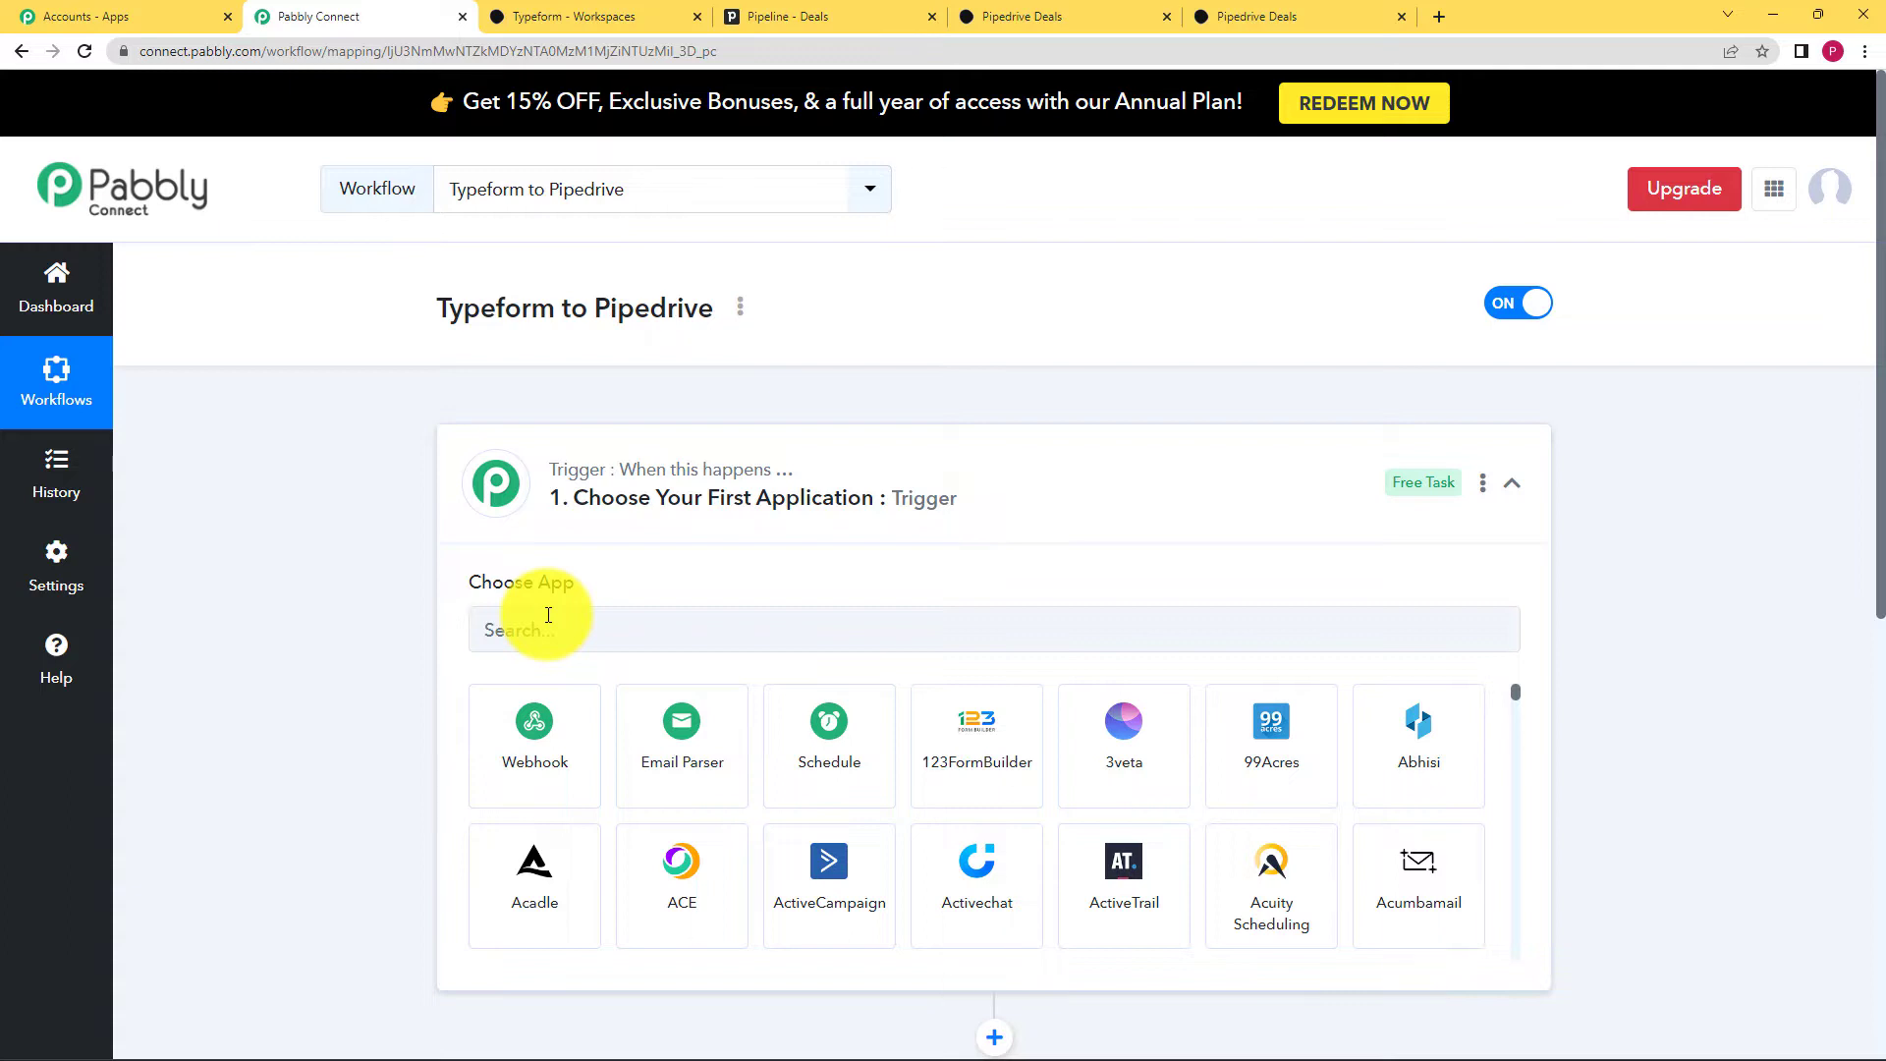
left_click(625, 622)
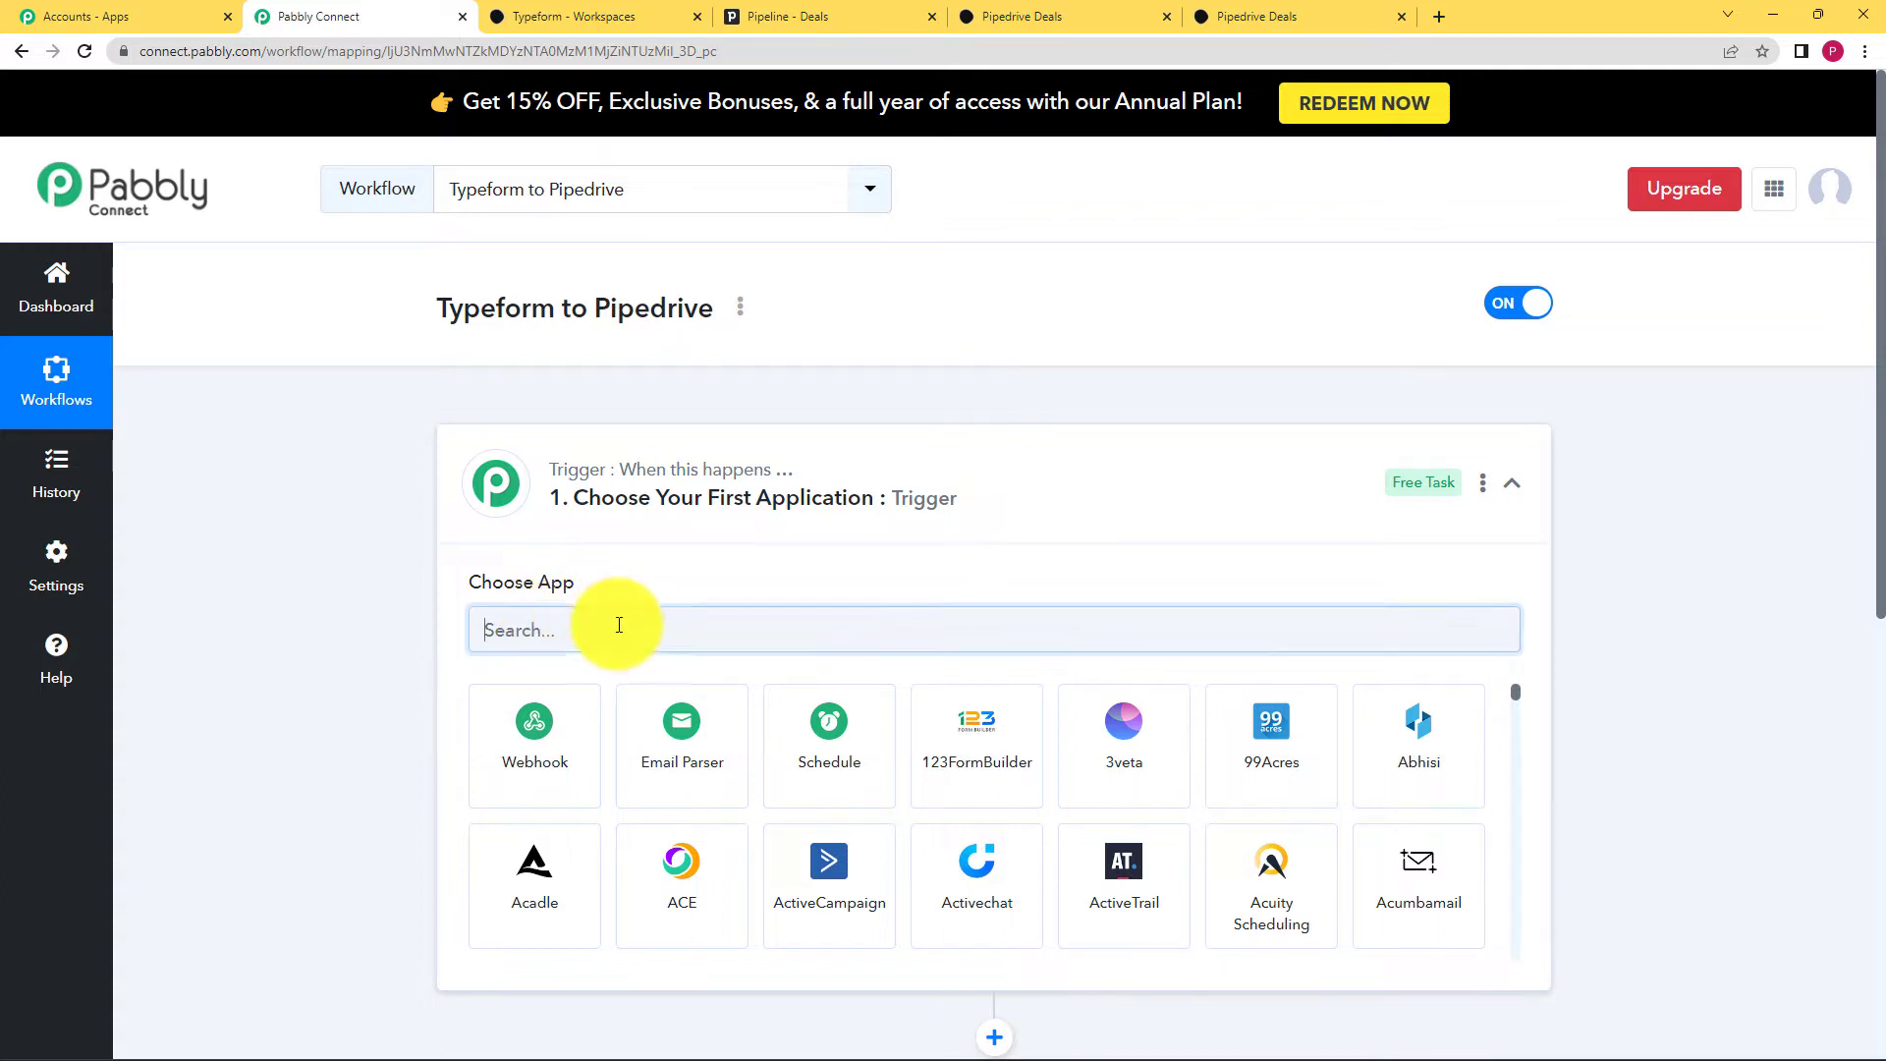
type("T")
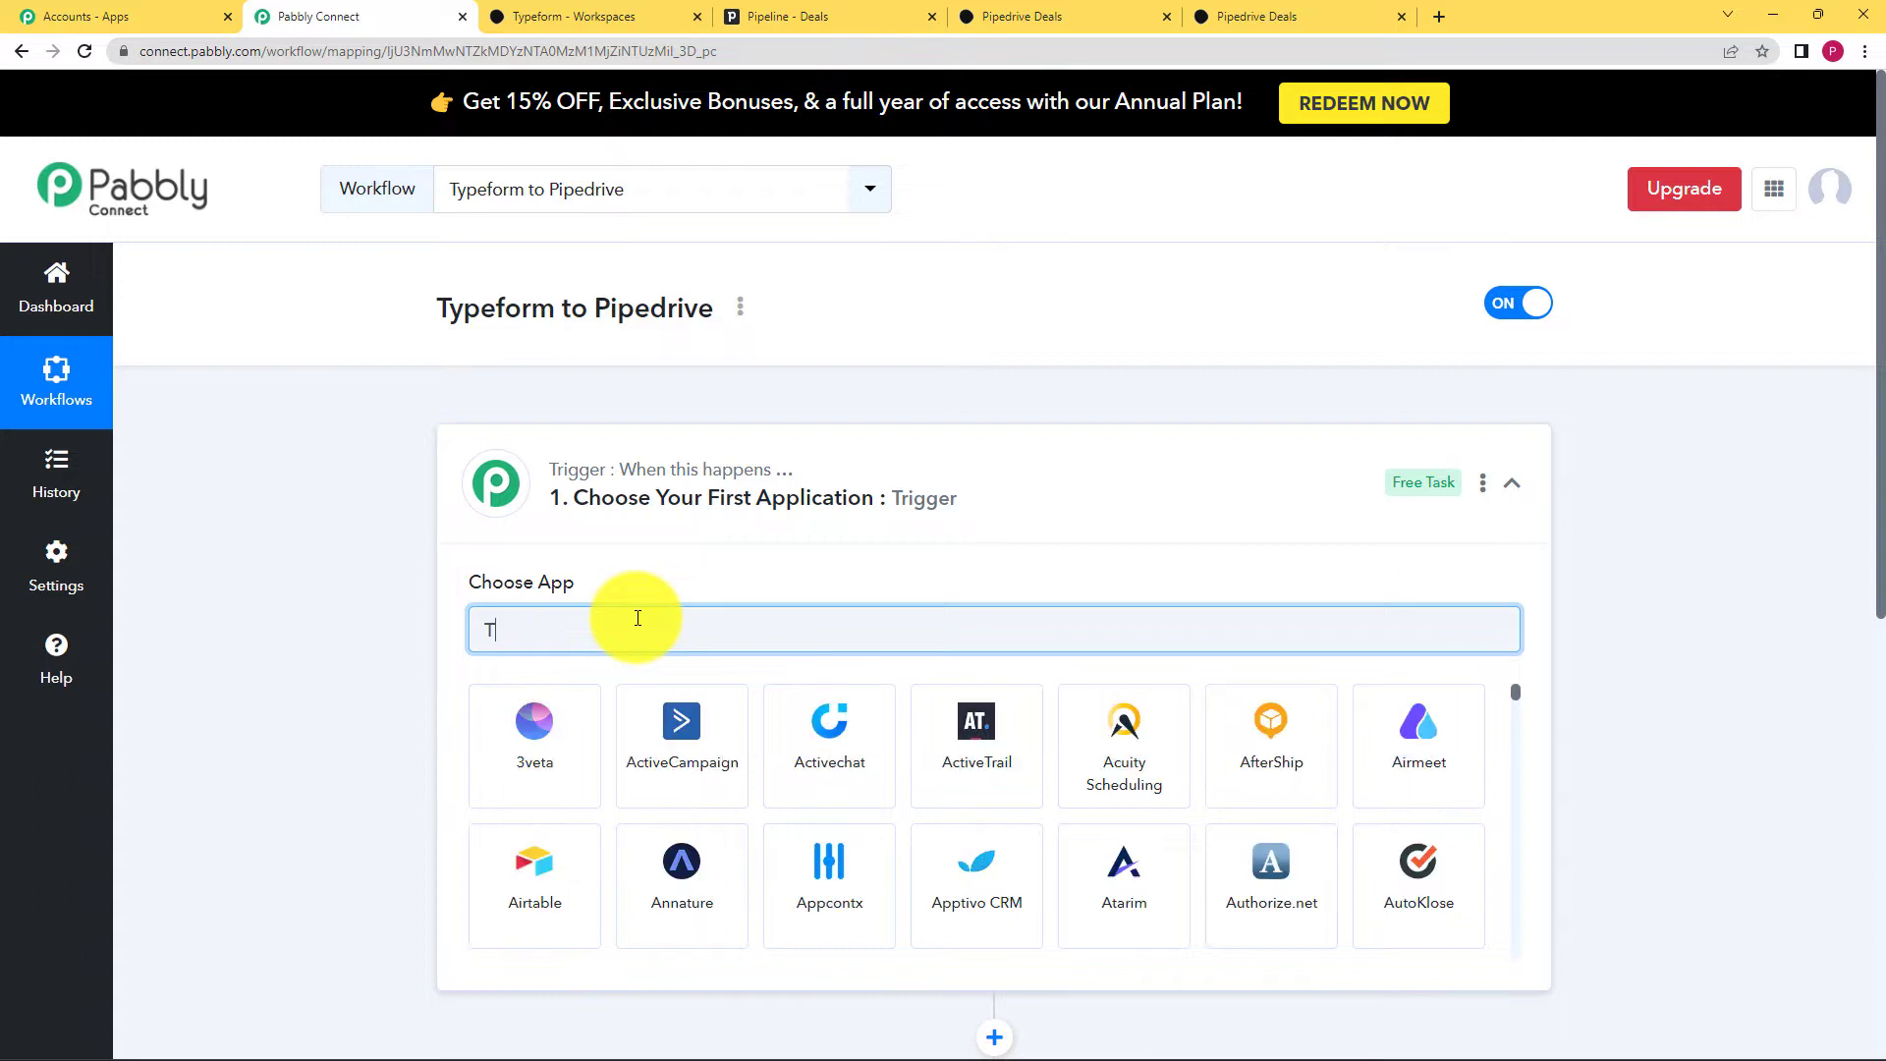
type("ype")
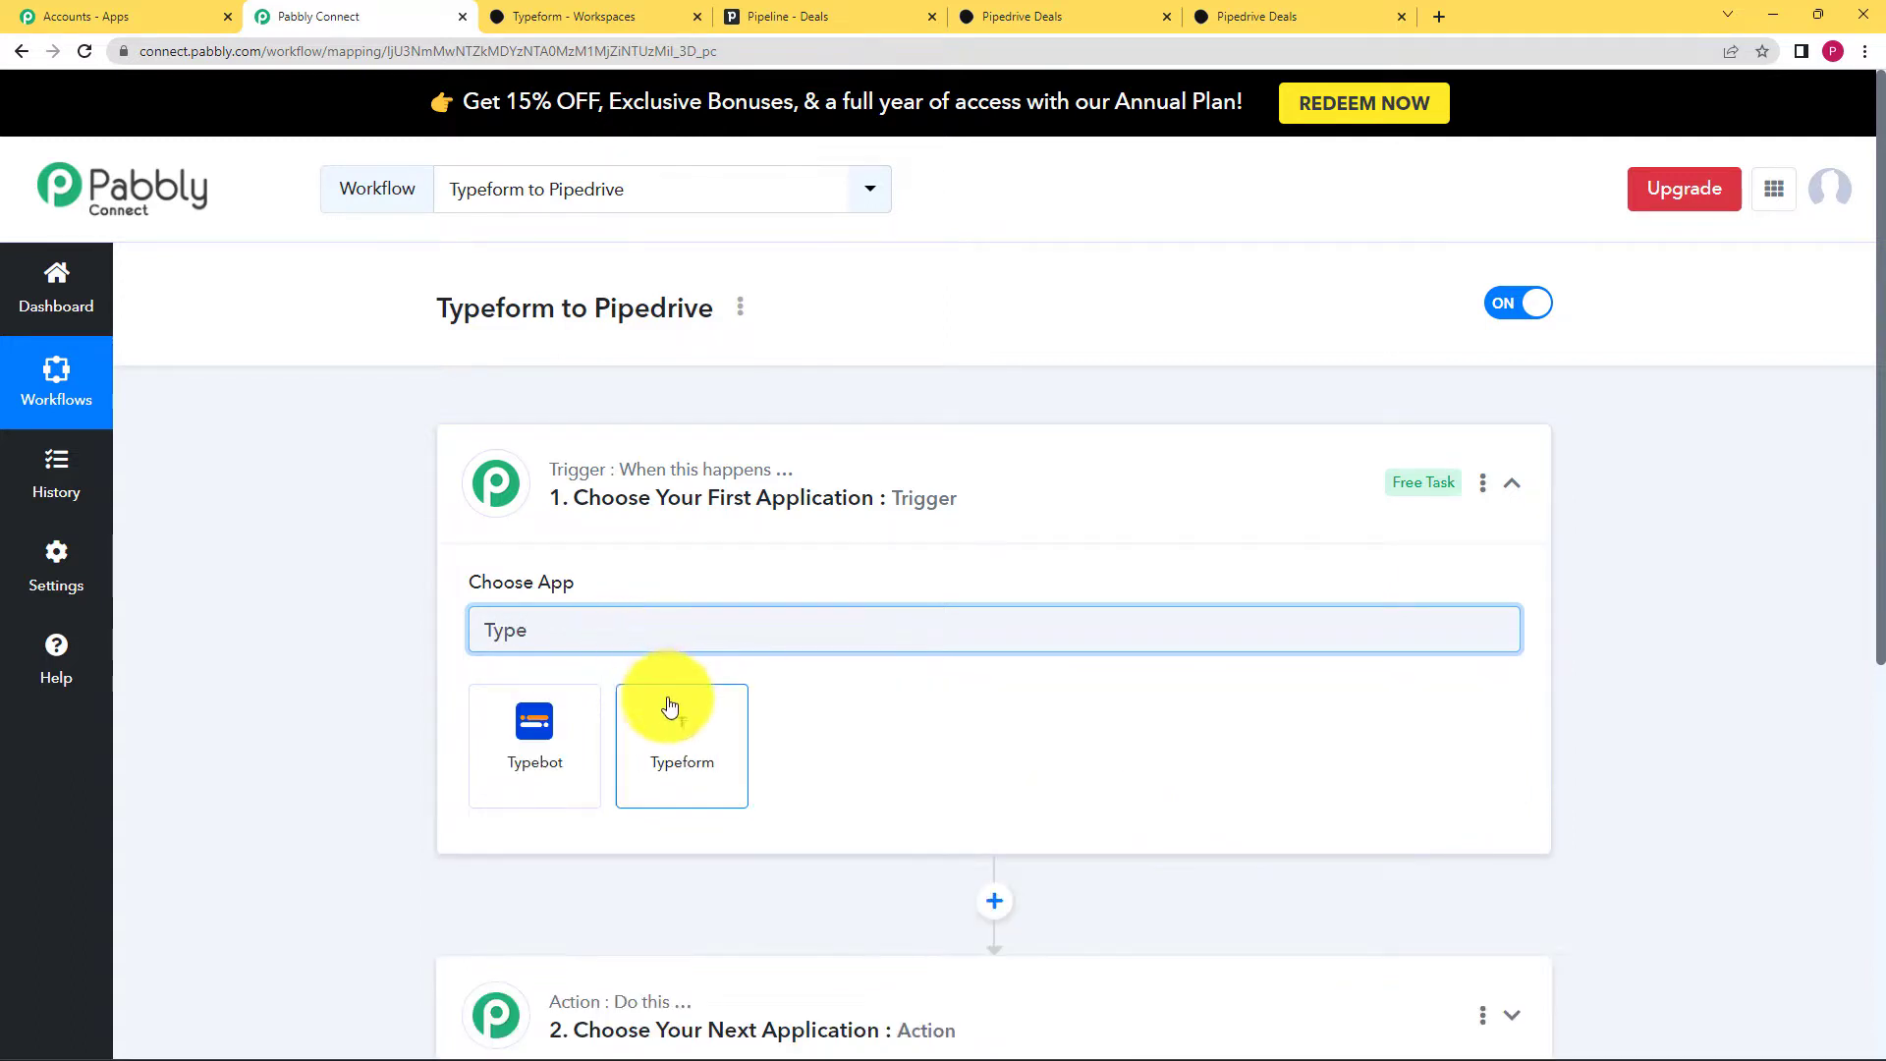
left_click(671, 722)
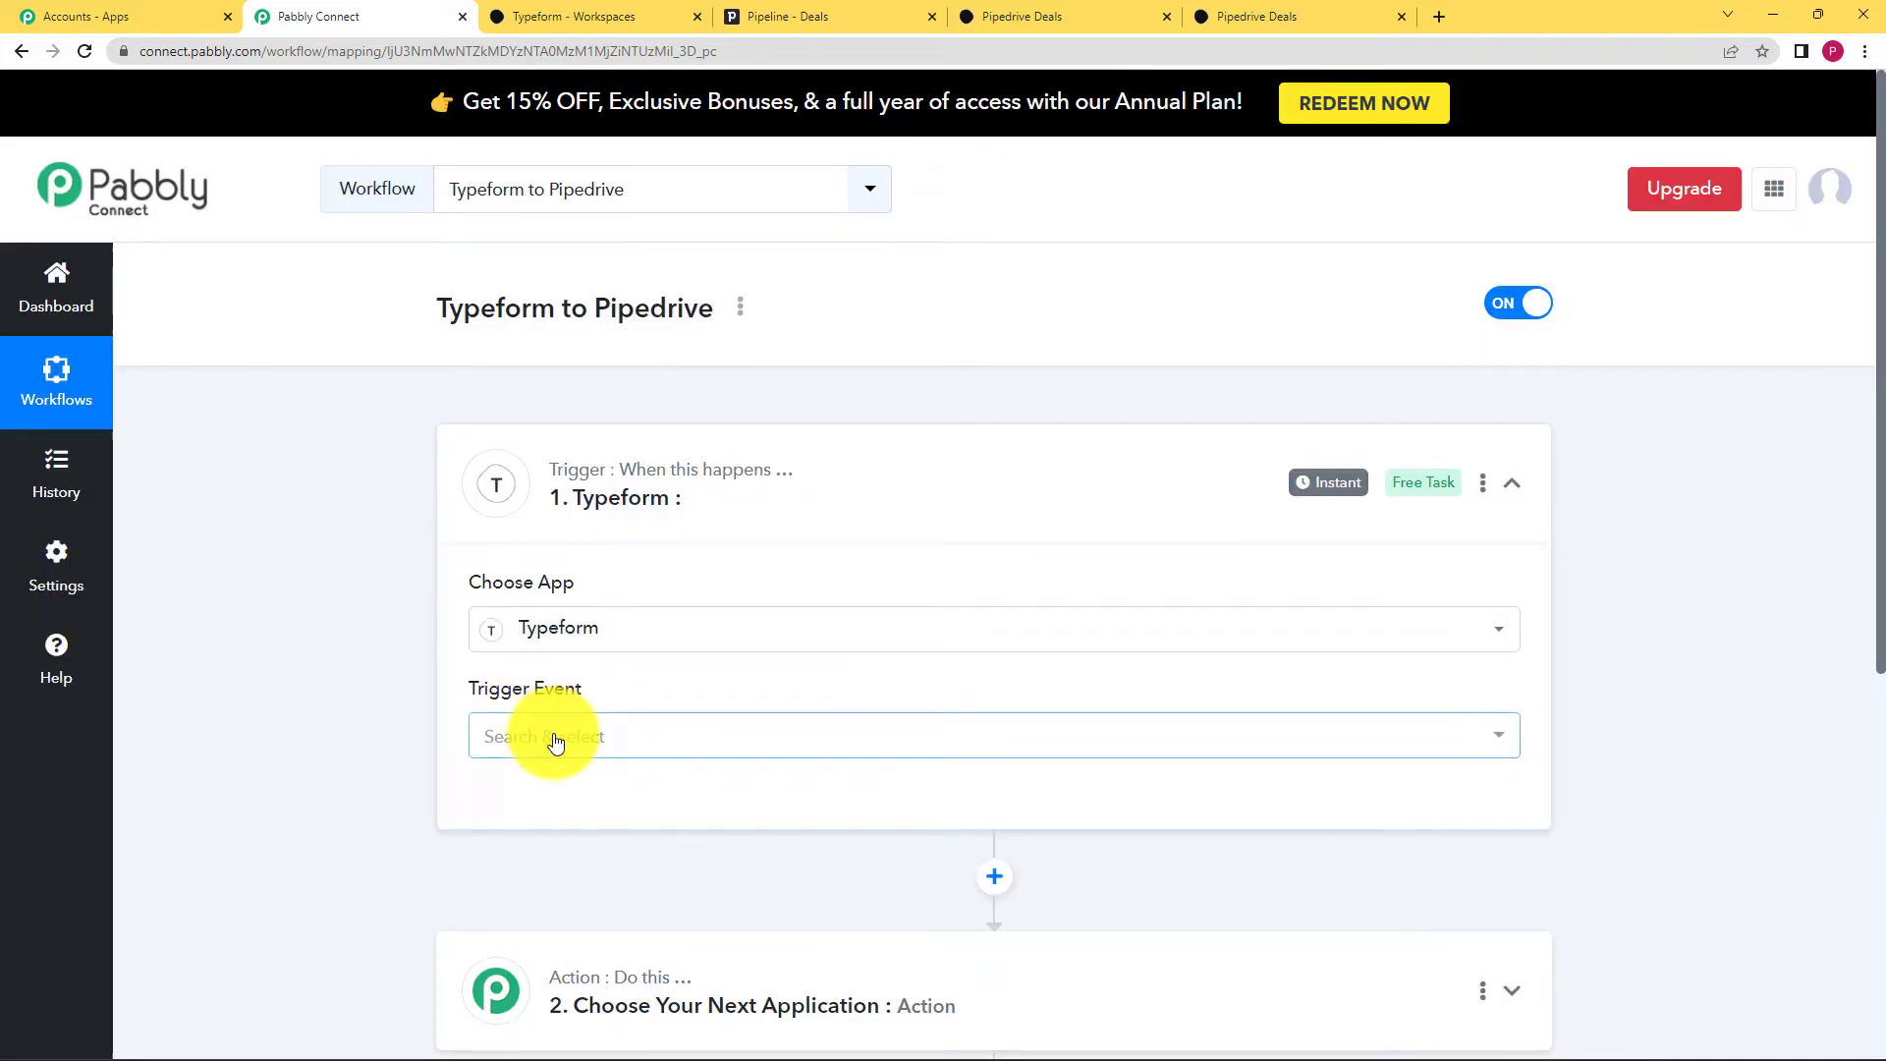
Step: Set the trigger event to New Entry and begin connecting a Typeform account
left_click(550, 739)
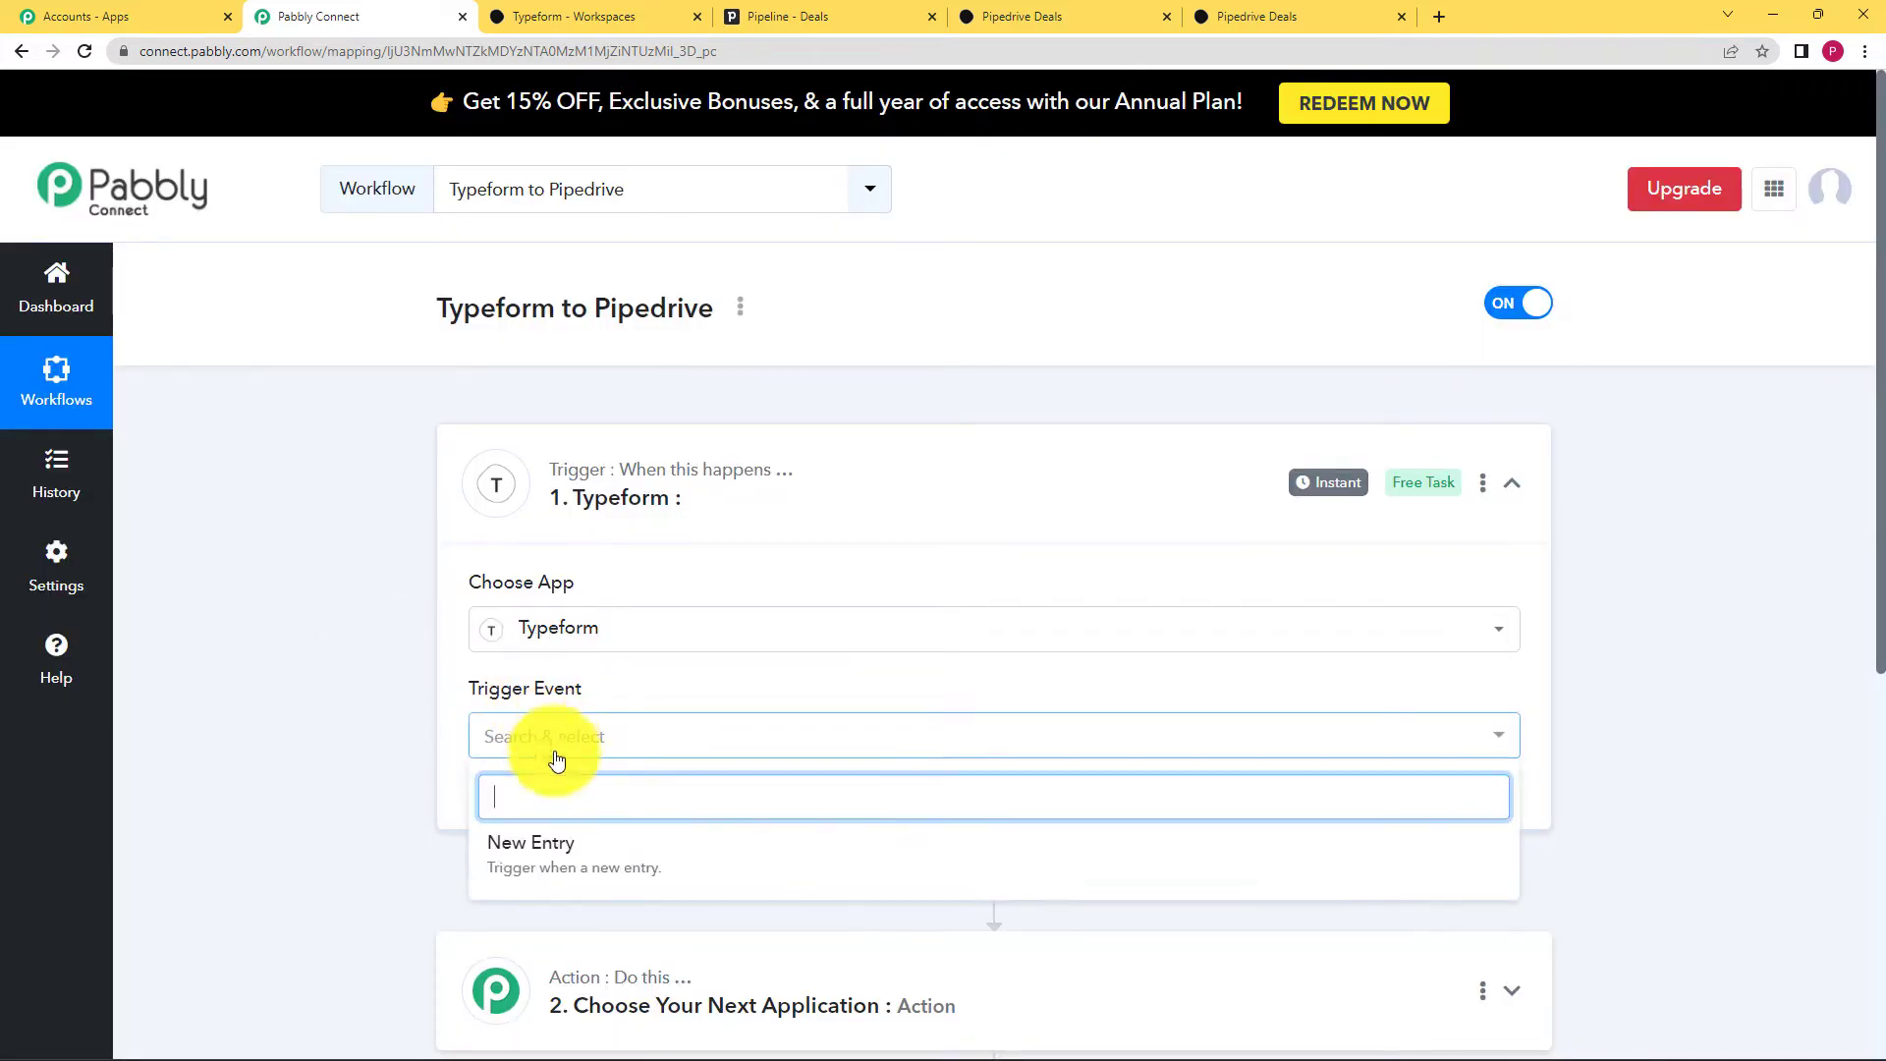
left_click(557, 868)
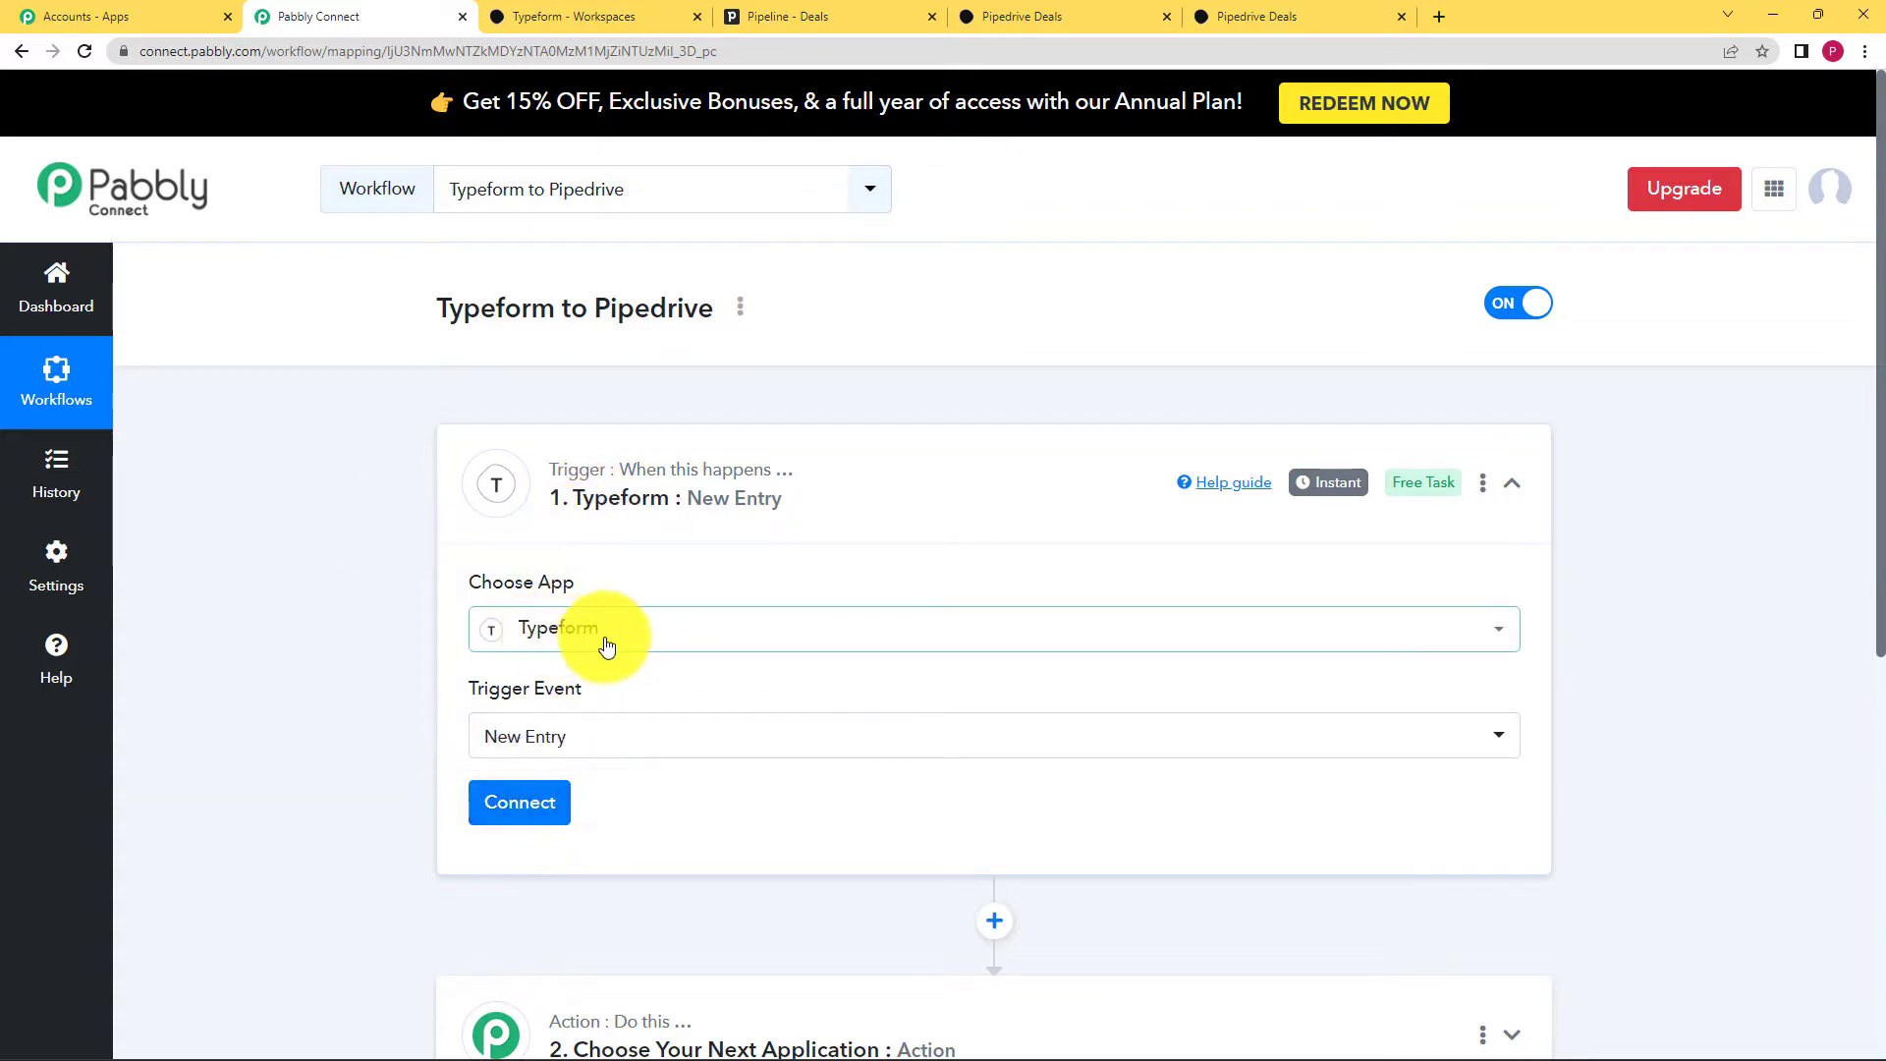
left_click(546, 815)
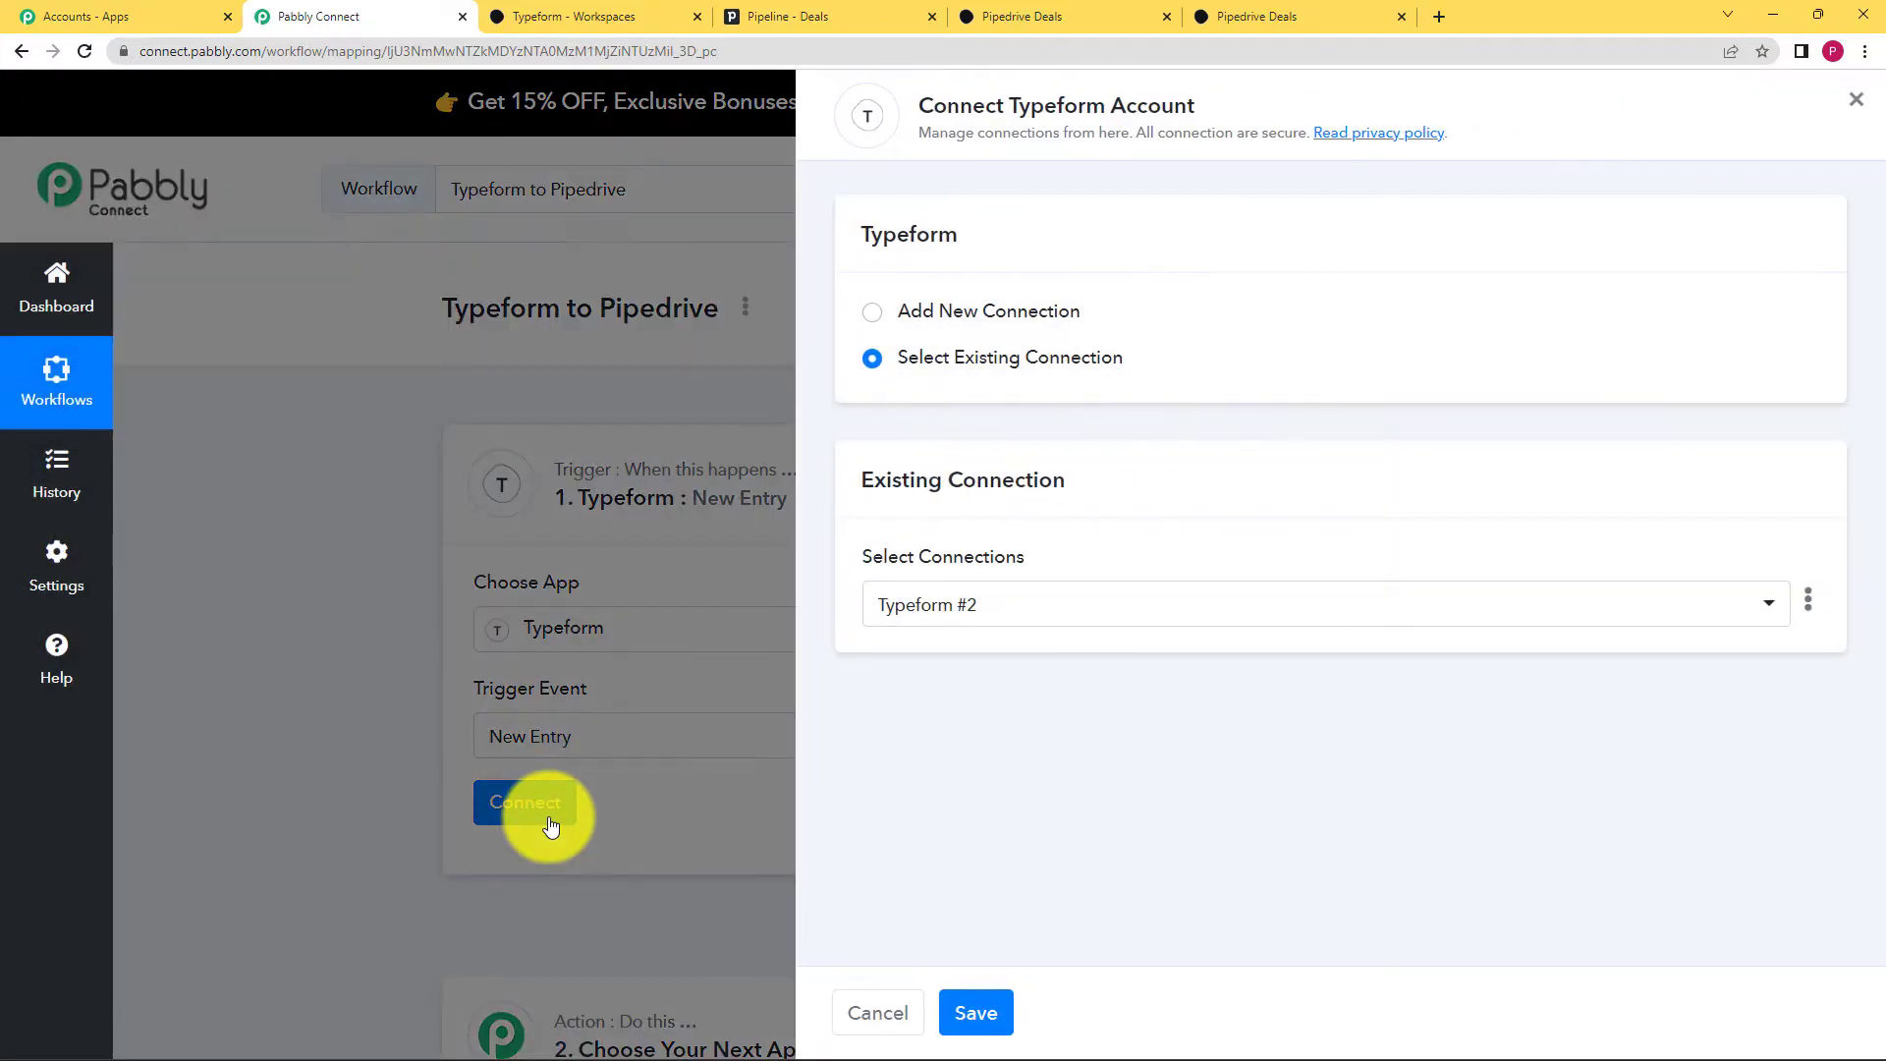
Step: Add a new Typeform connection and grant Pabbly Connect access to the Typeform account
left_click(1034, 313)
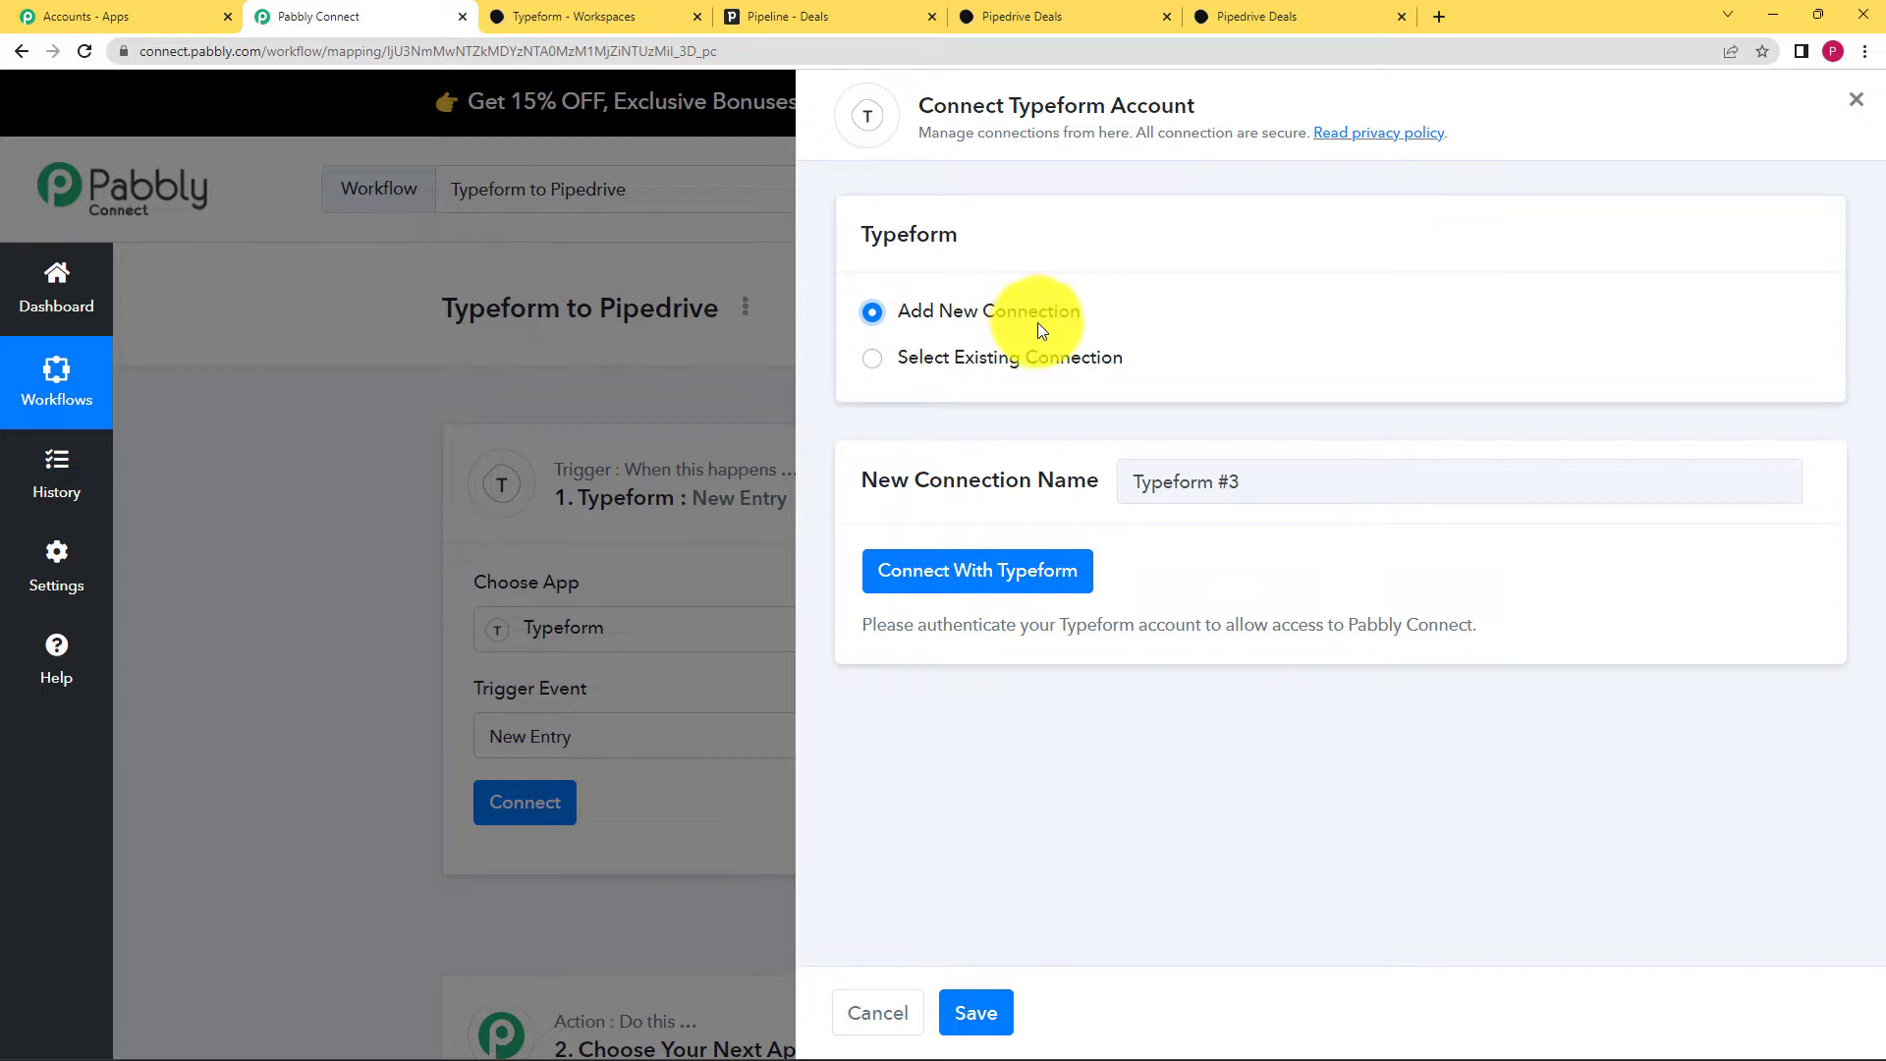
left_click(594, 16)
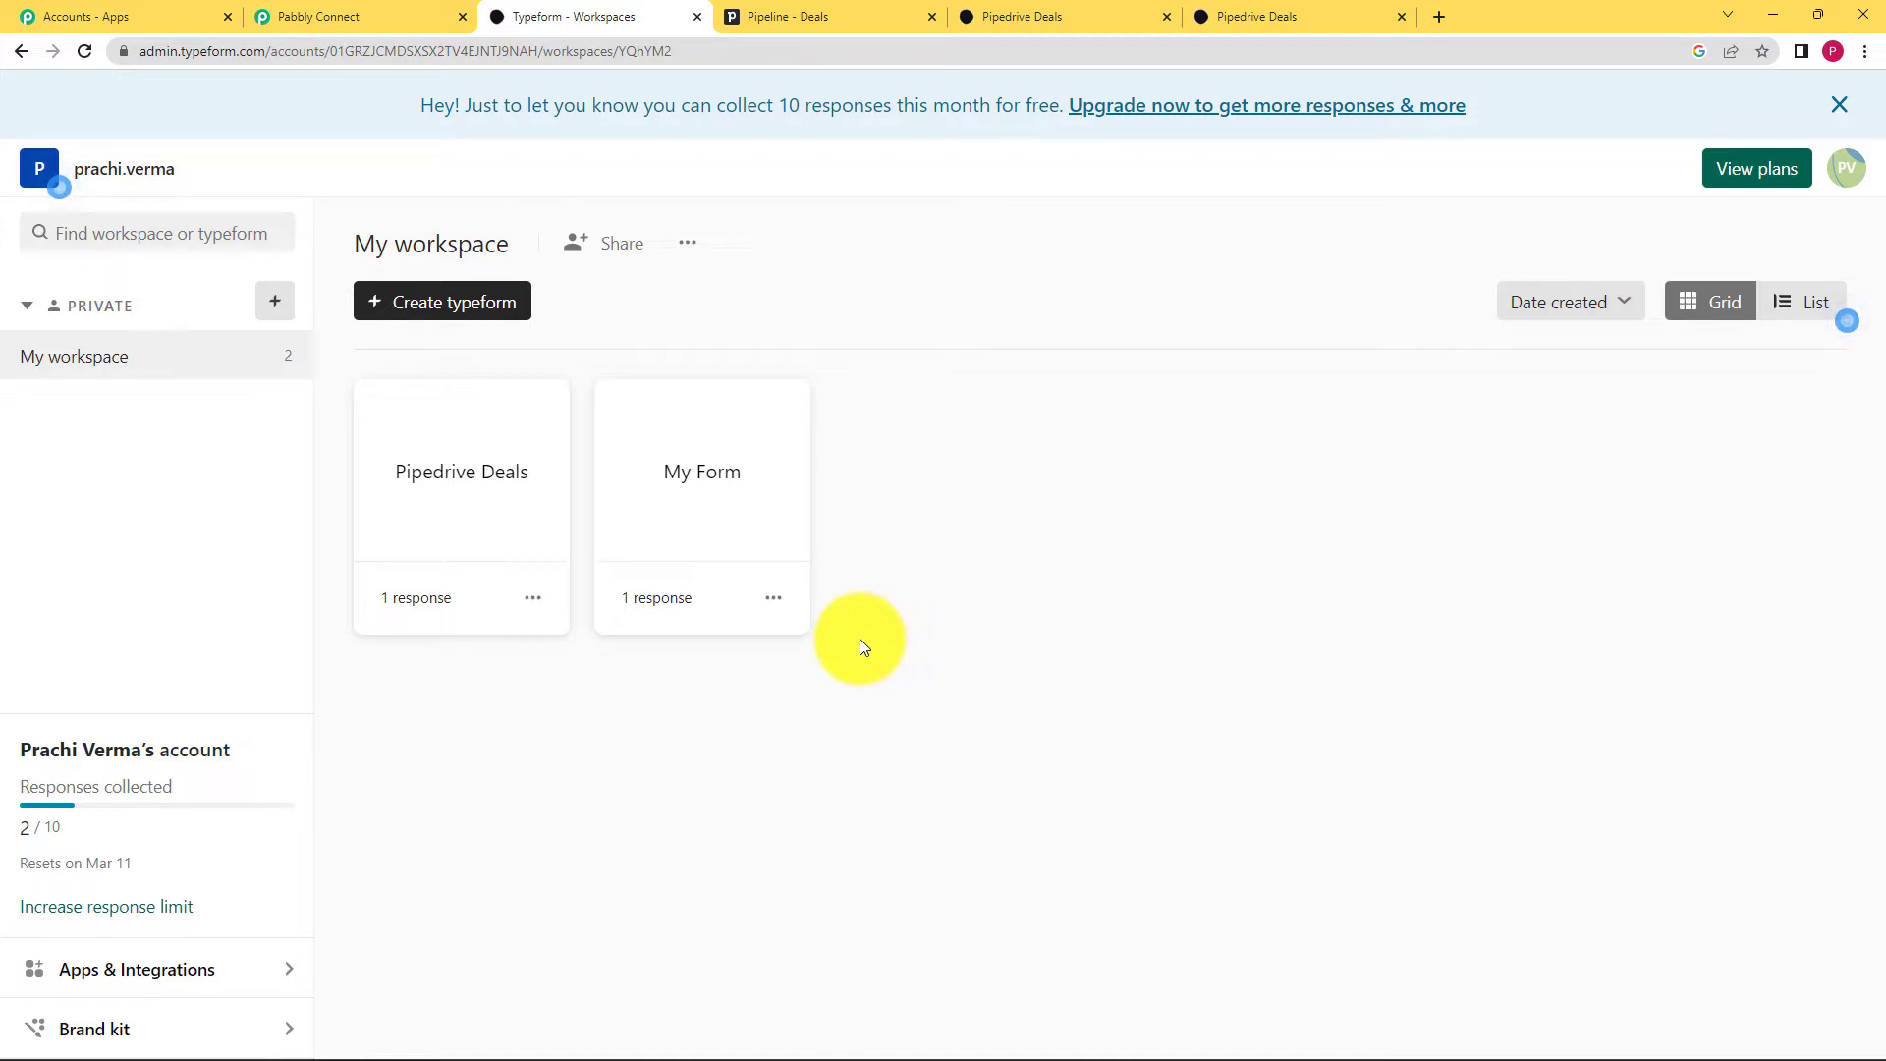
left_click(437, 15)
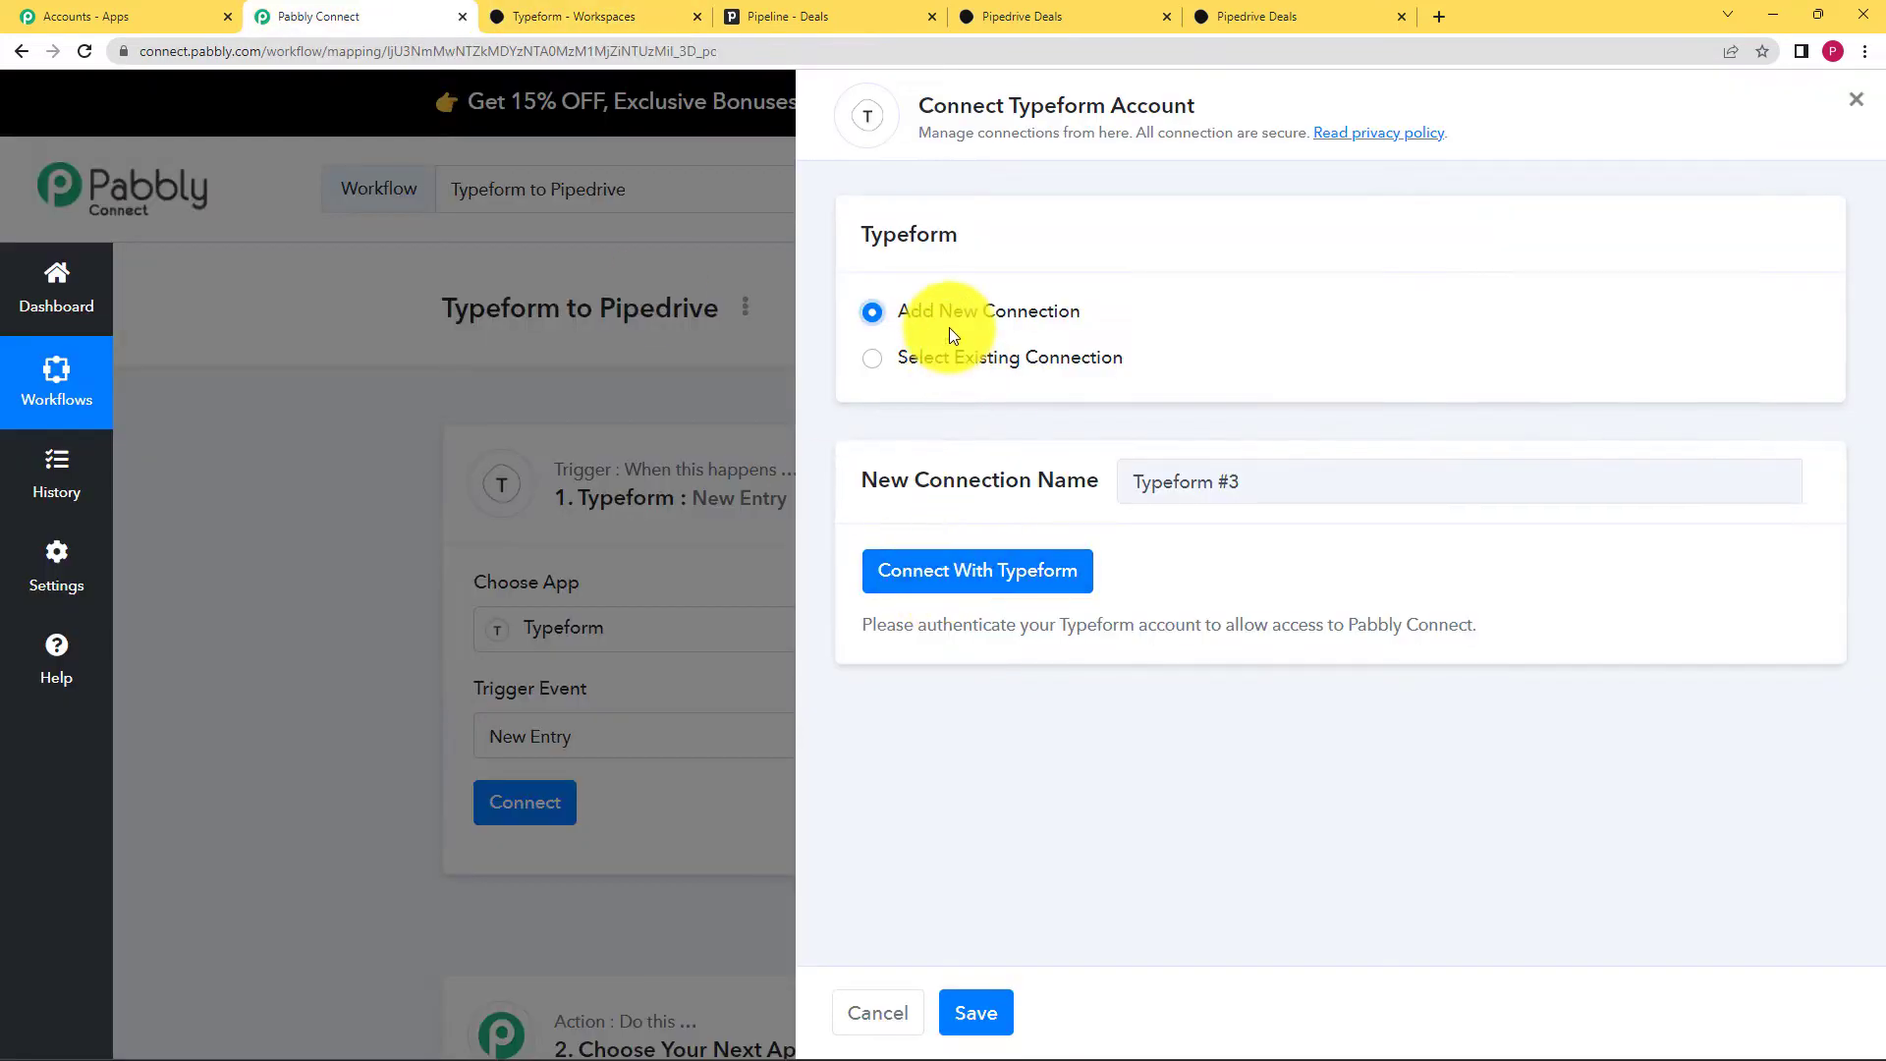
left_click(1021, 580)
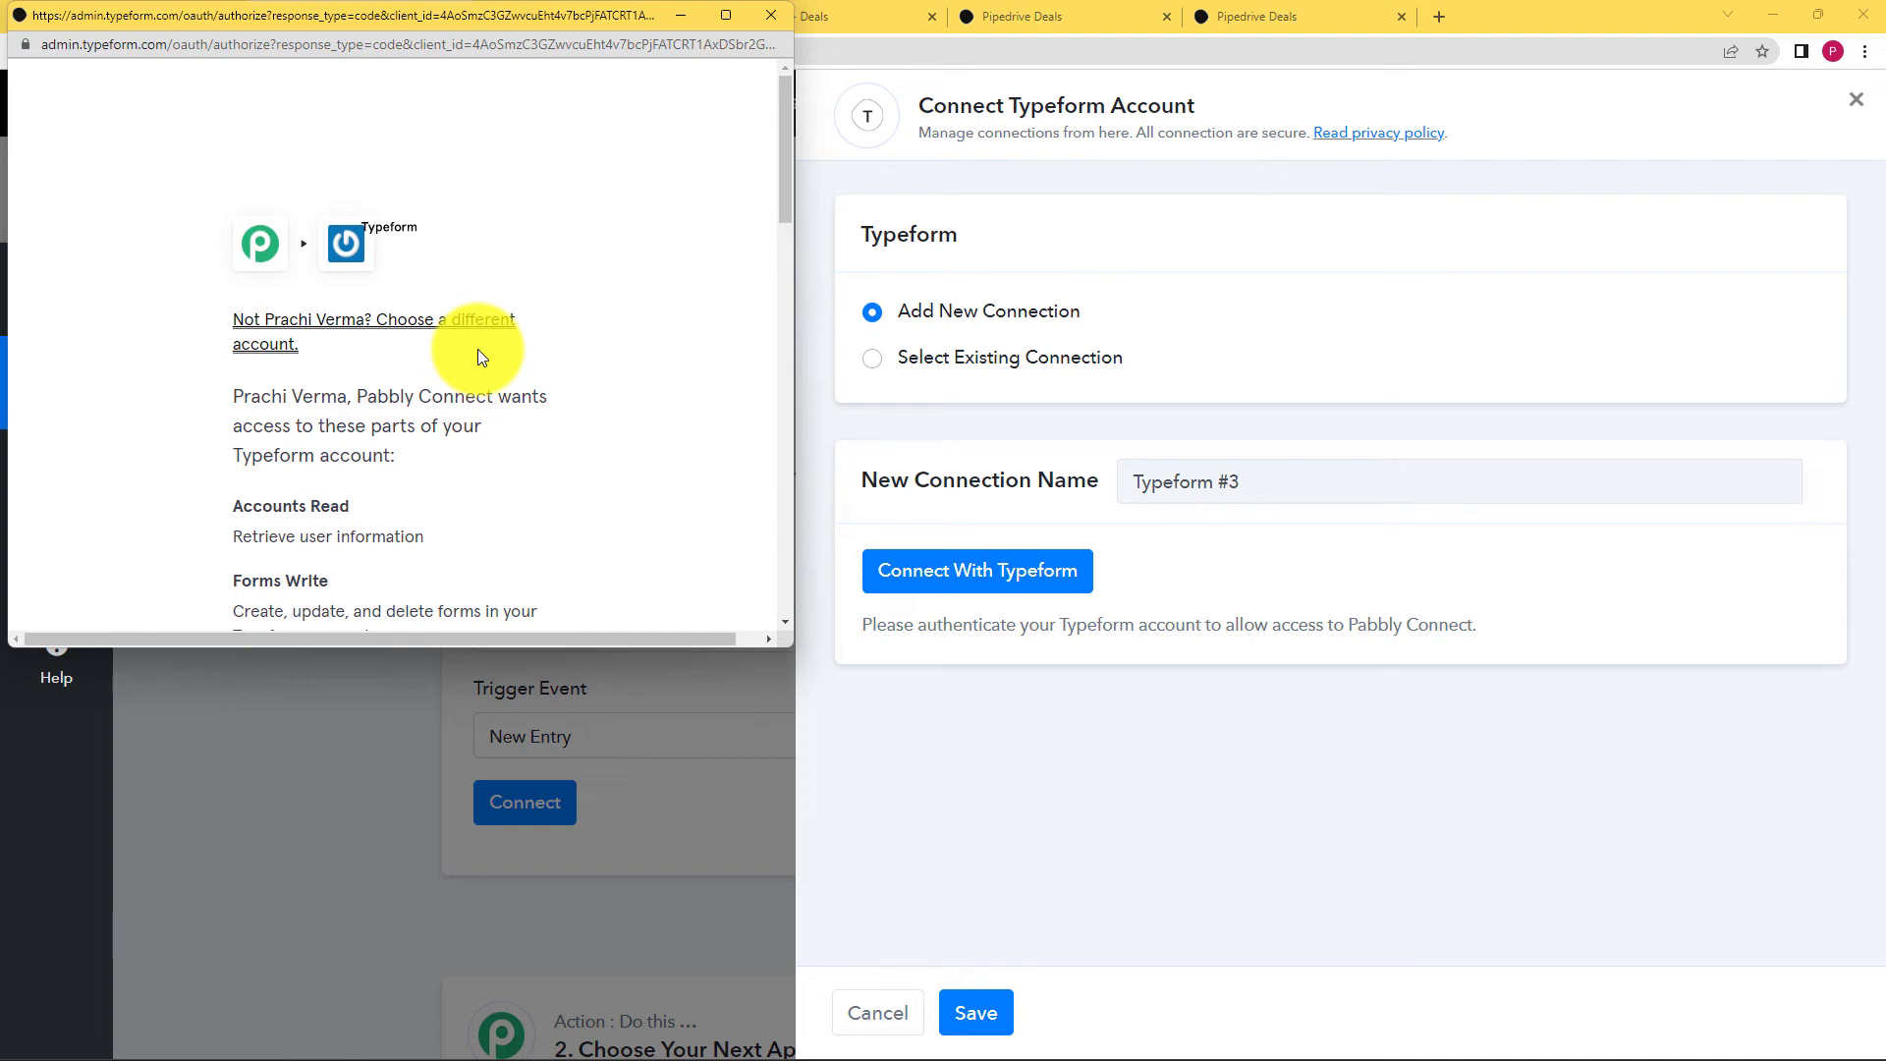
scroll(477, 350, "down", 15)
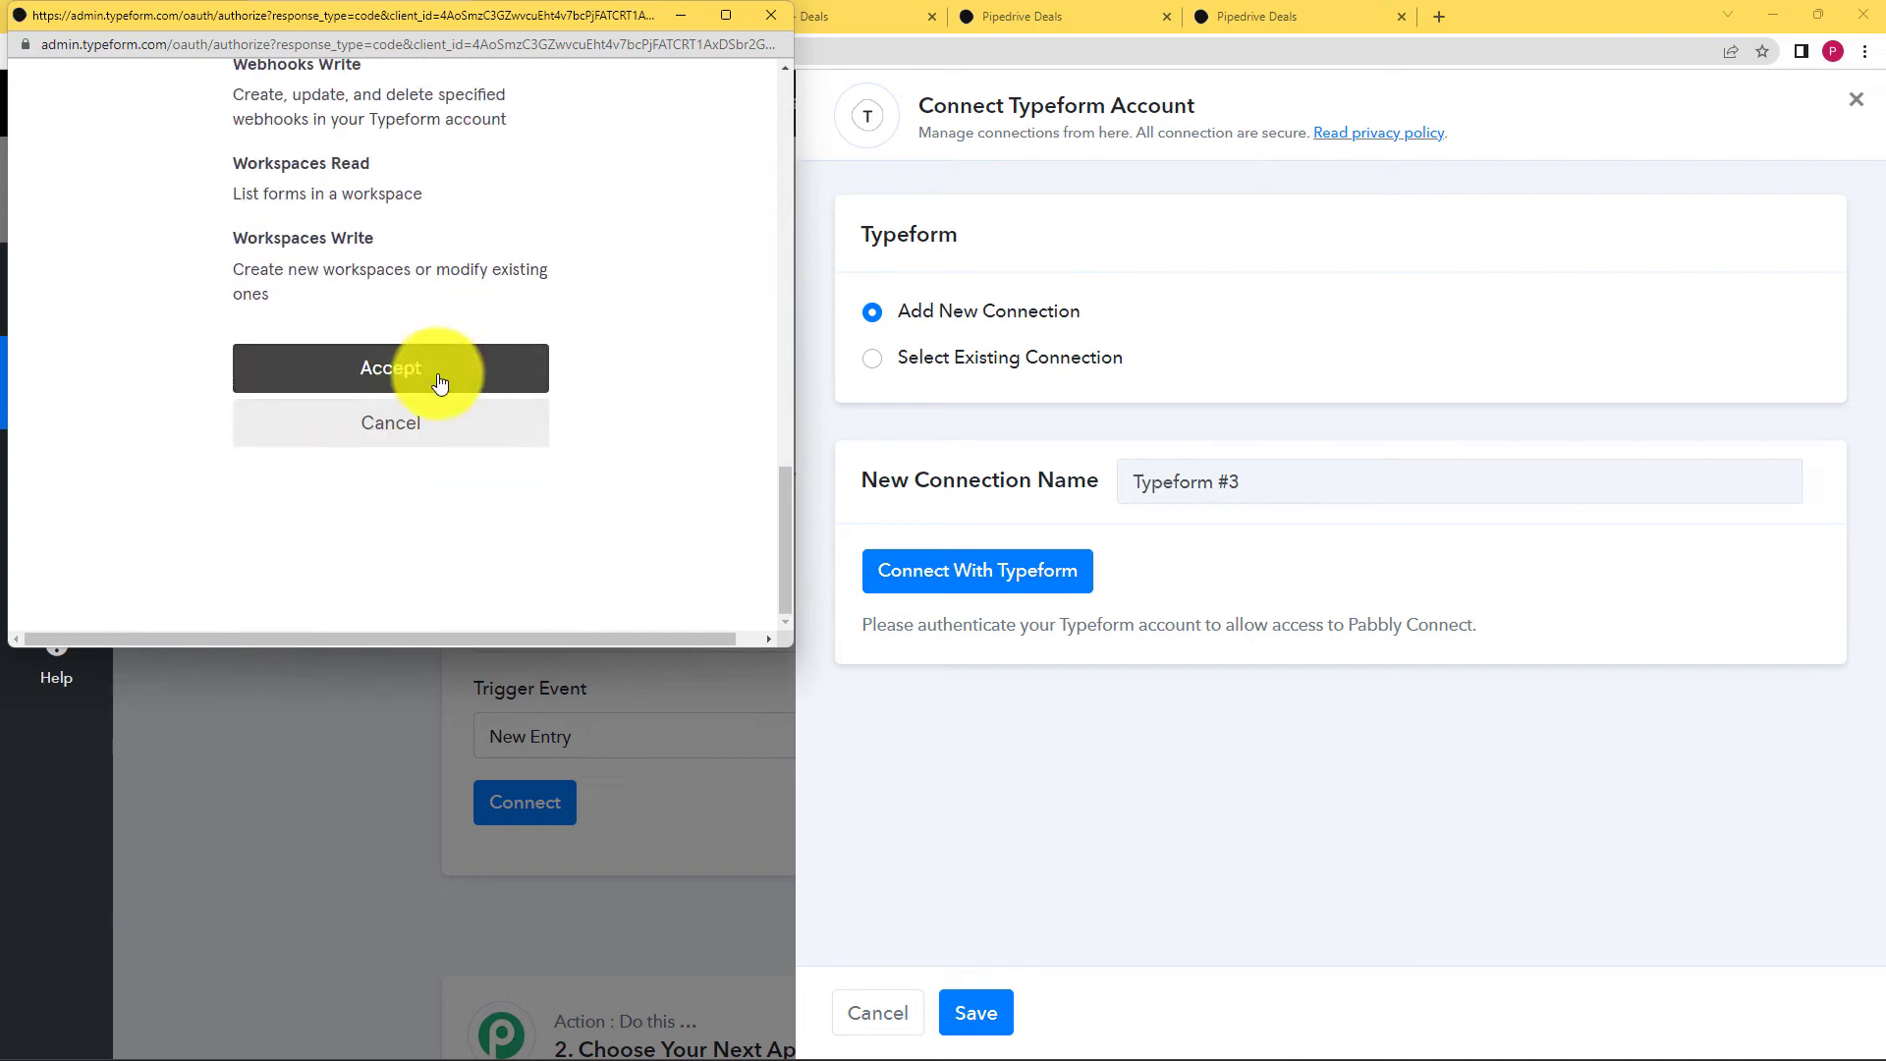
left_click(523, 385)
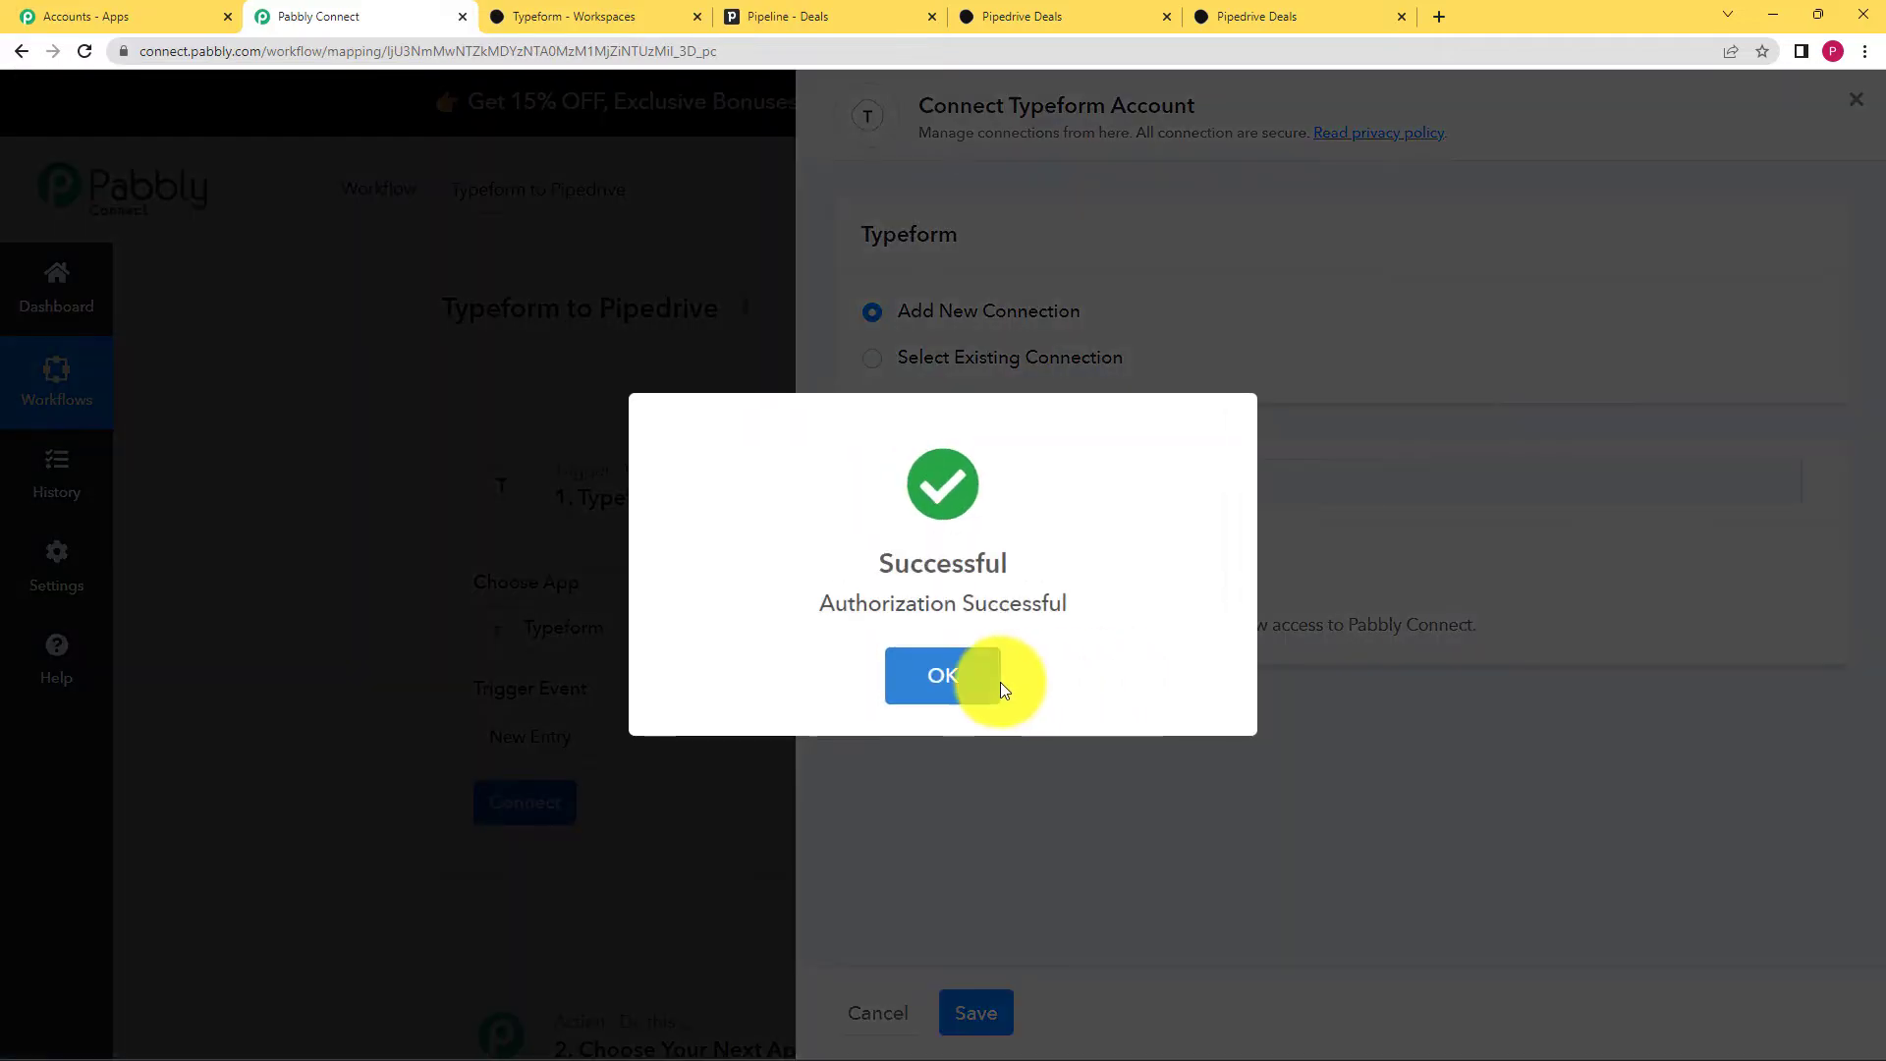
left_click(993, 680)
scroll(840, 693, "down", 3)
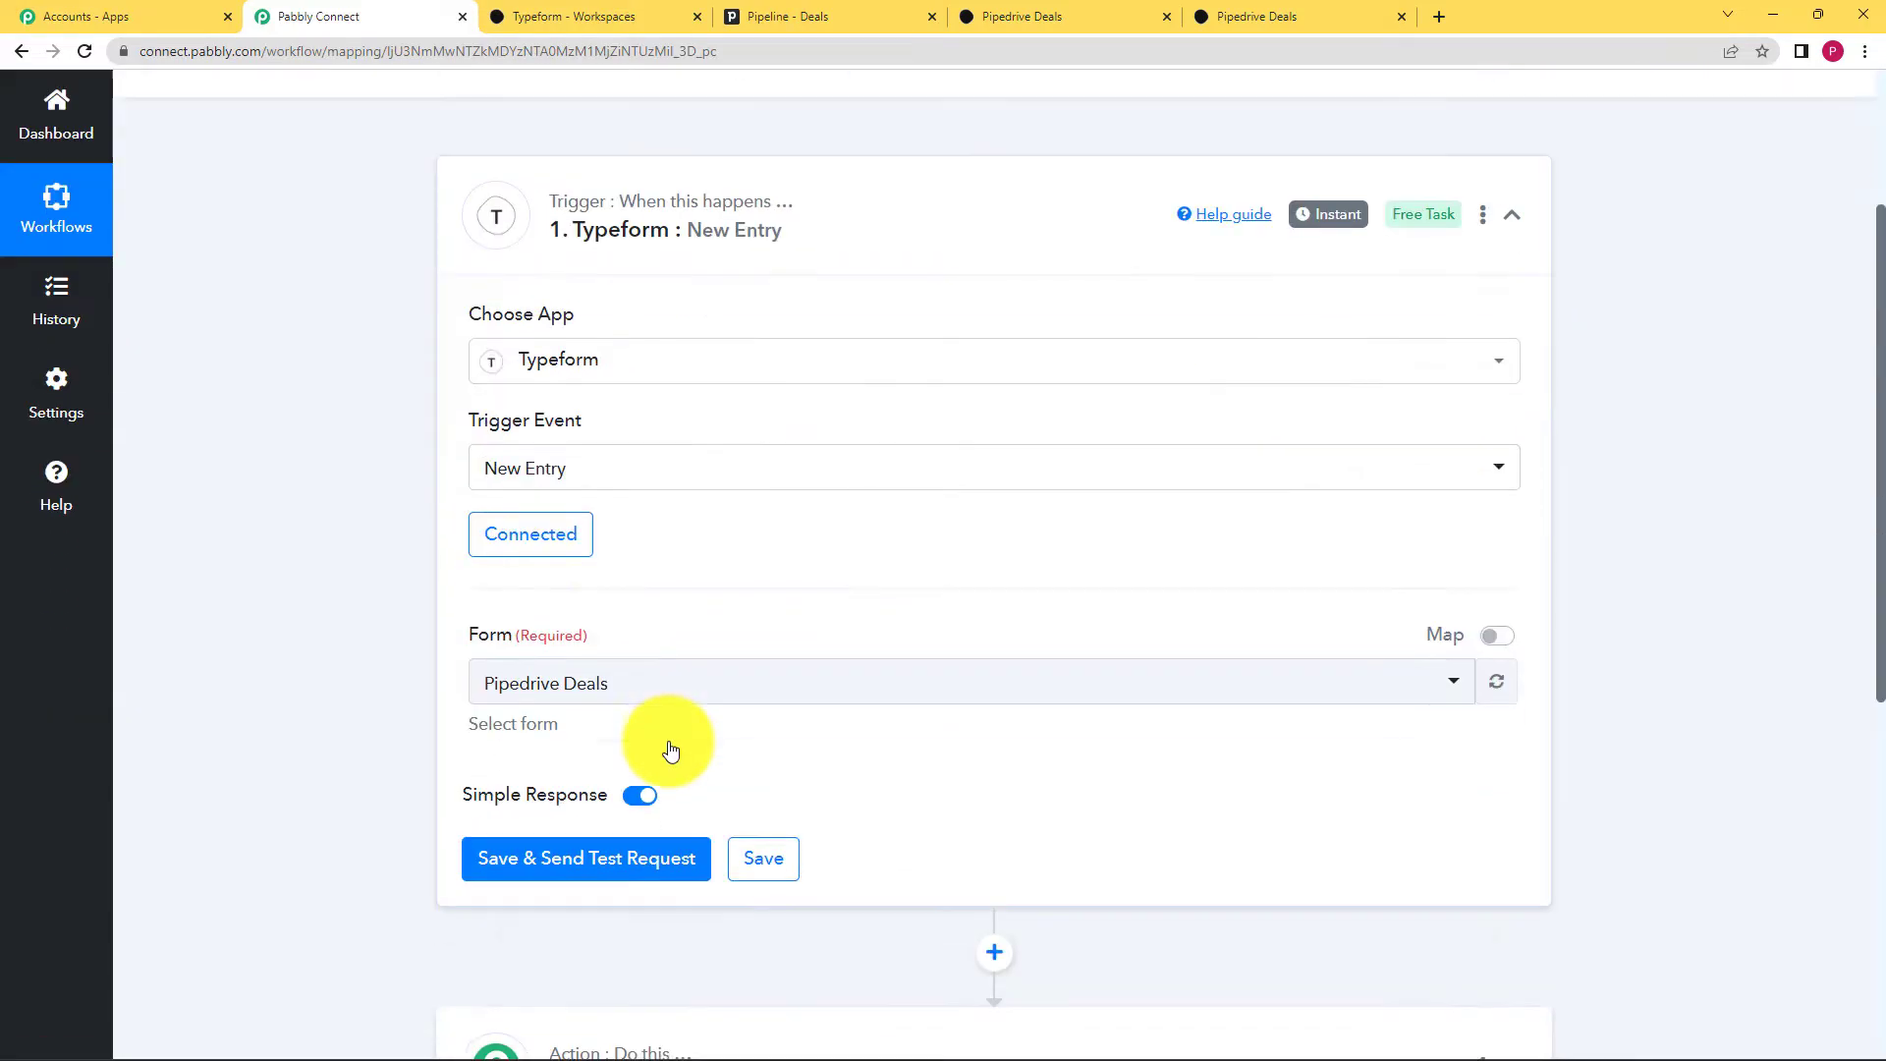
Step: Pick the Pipedrive Deals form for the trigger, then save and send a test request
left_click(477, 660)
left_click(500, 765)
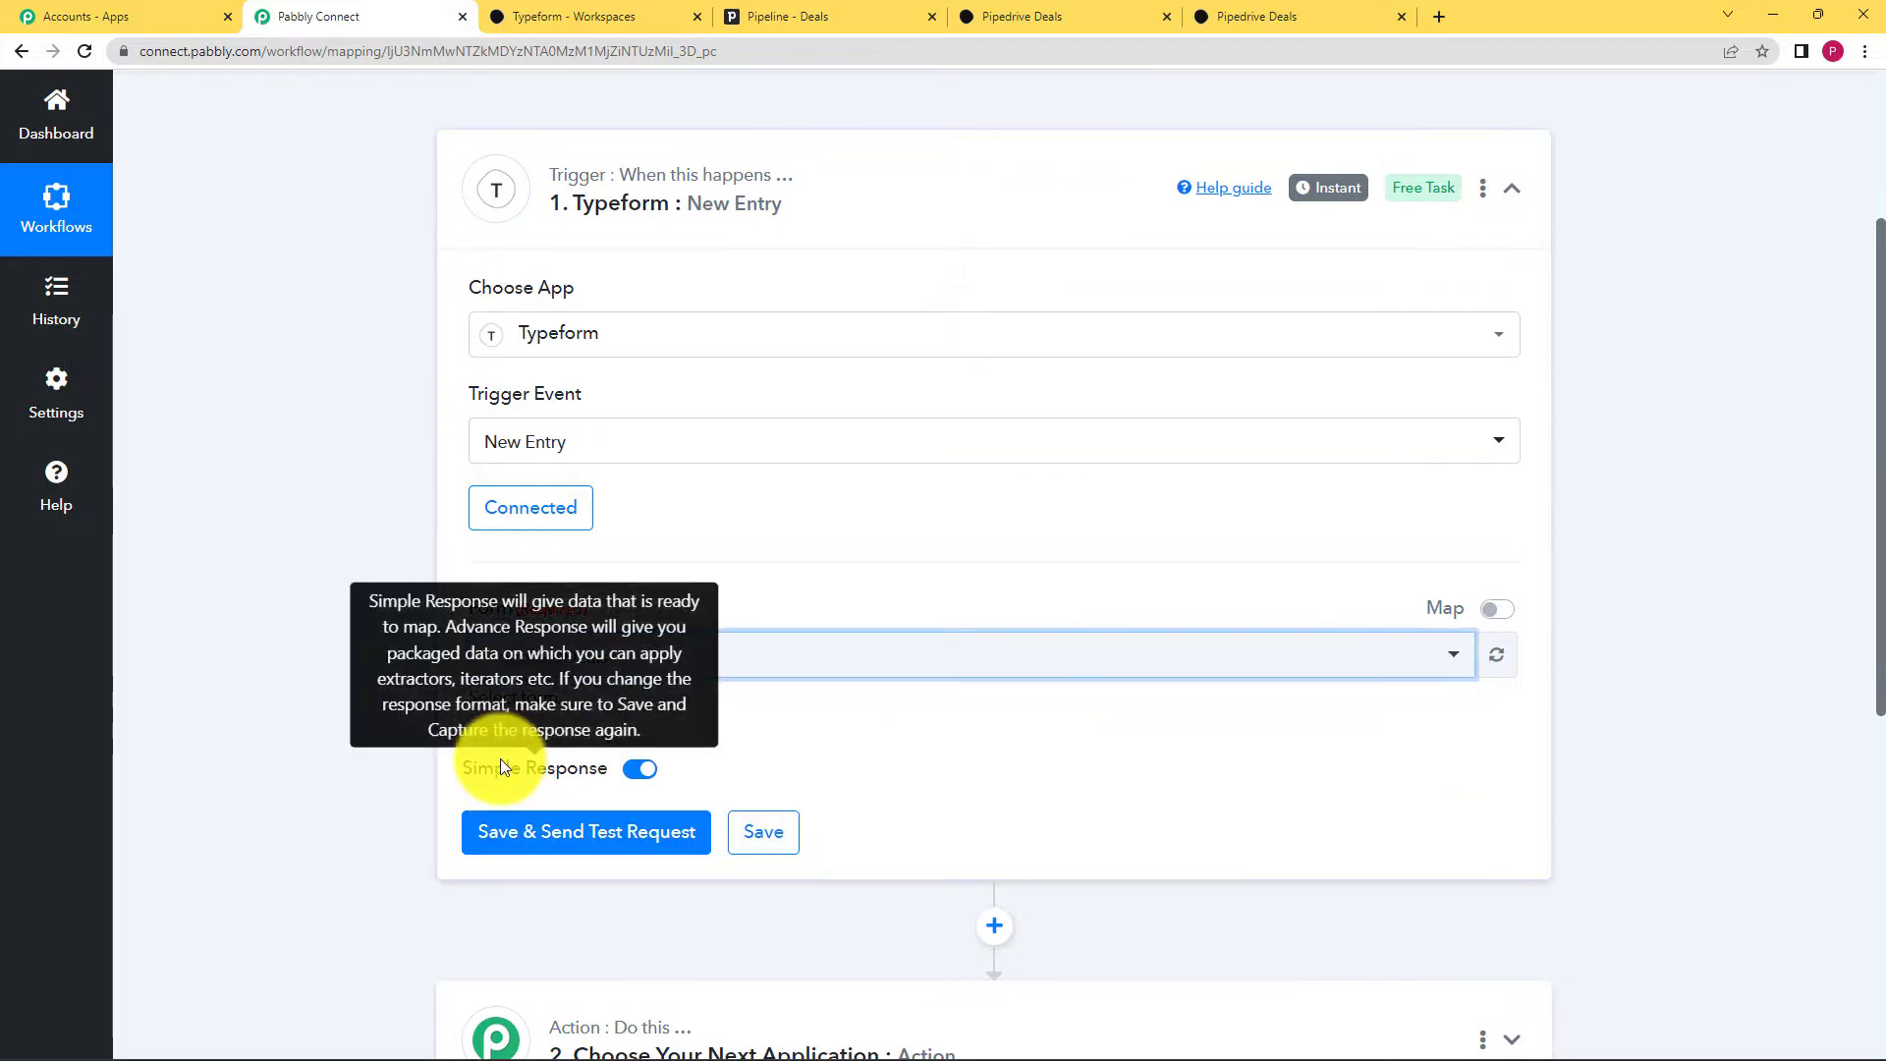
left_click(633, 10)
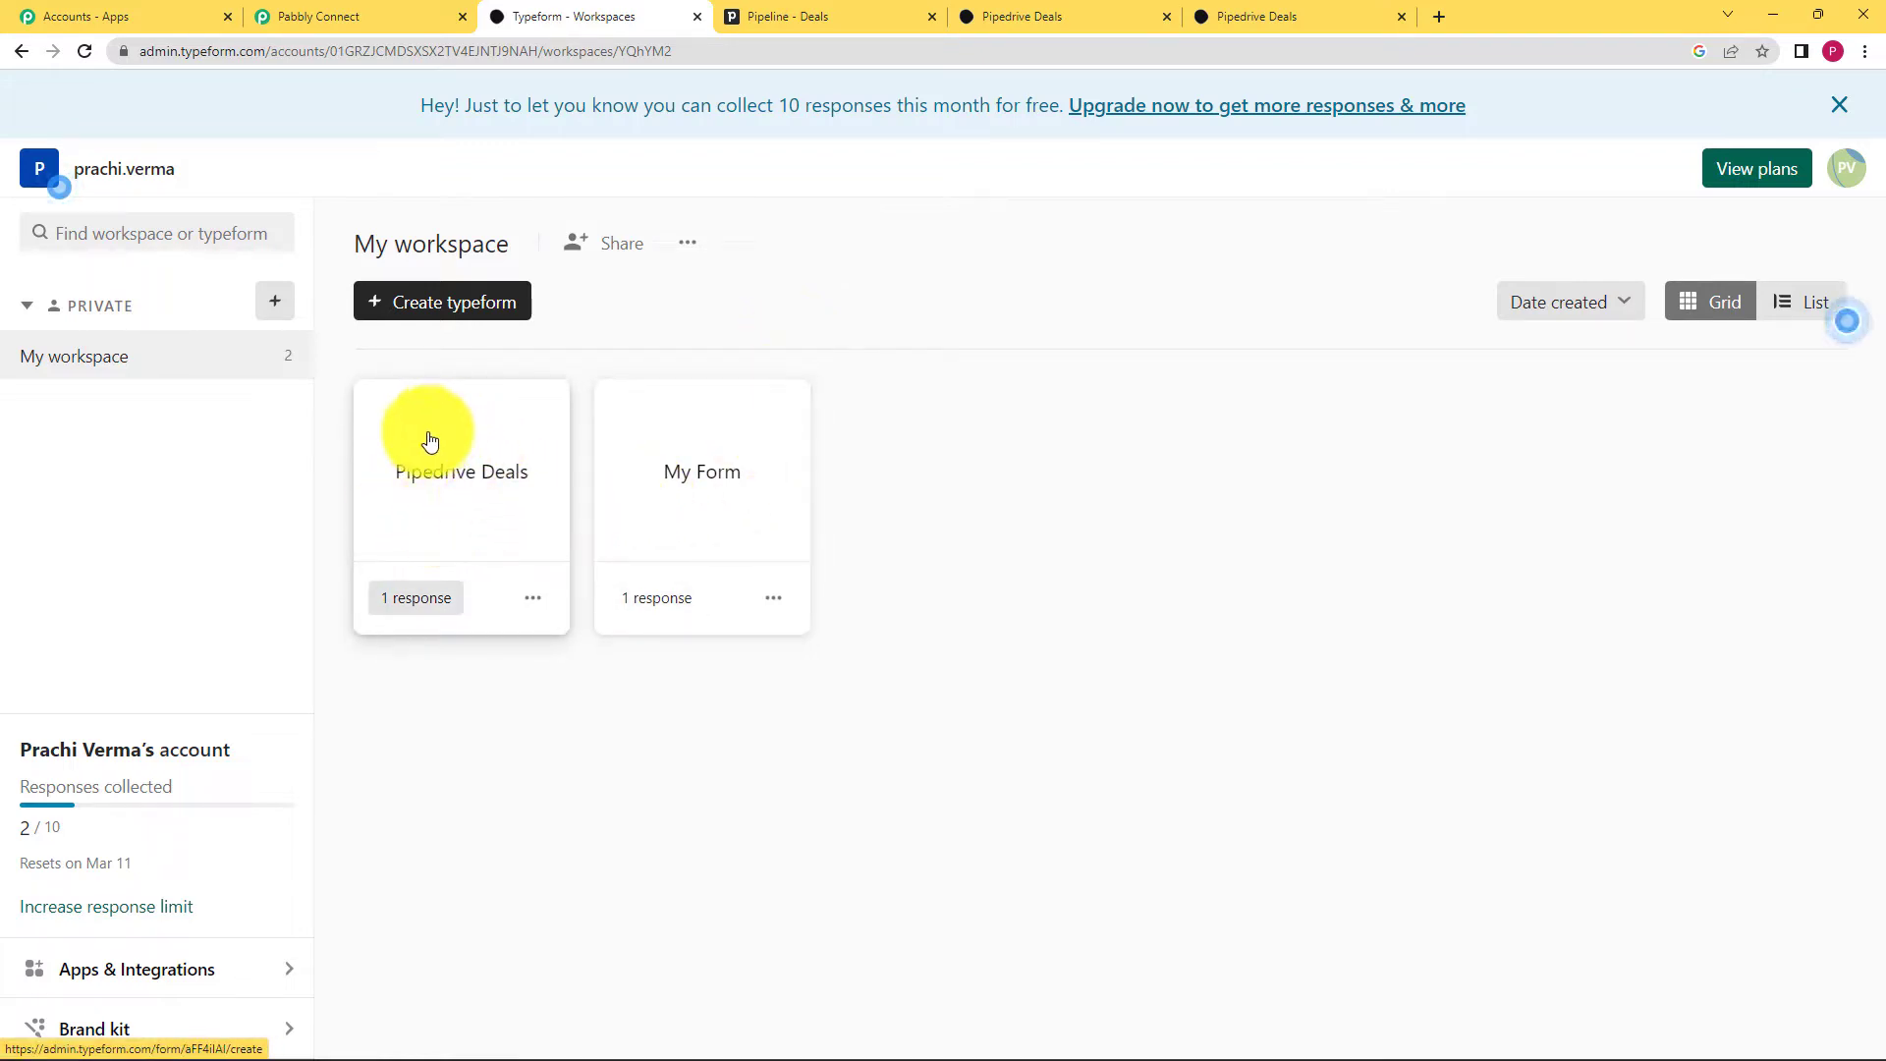
left_click(380, 14)
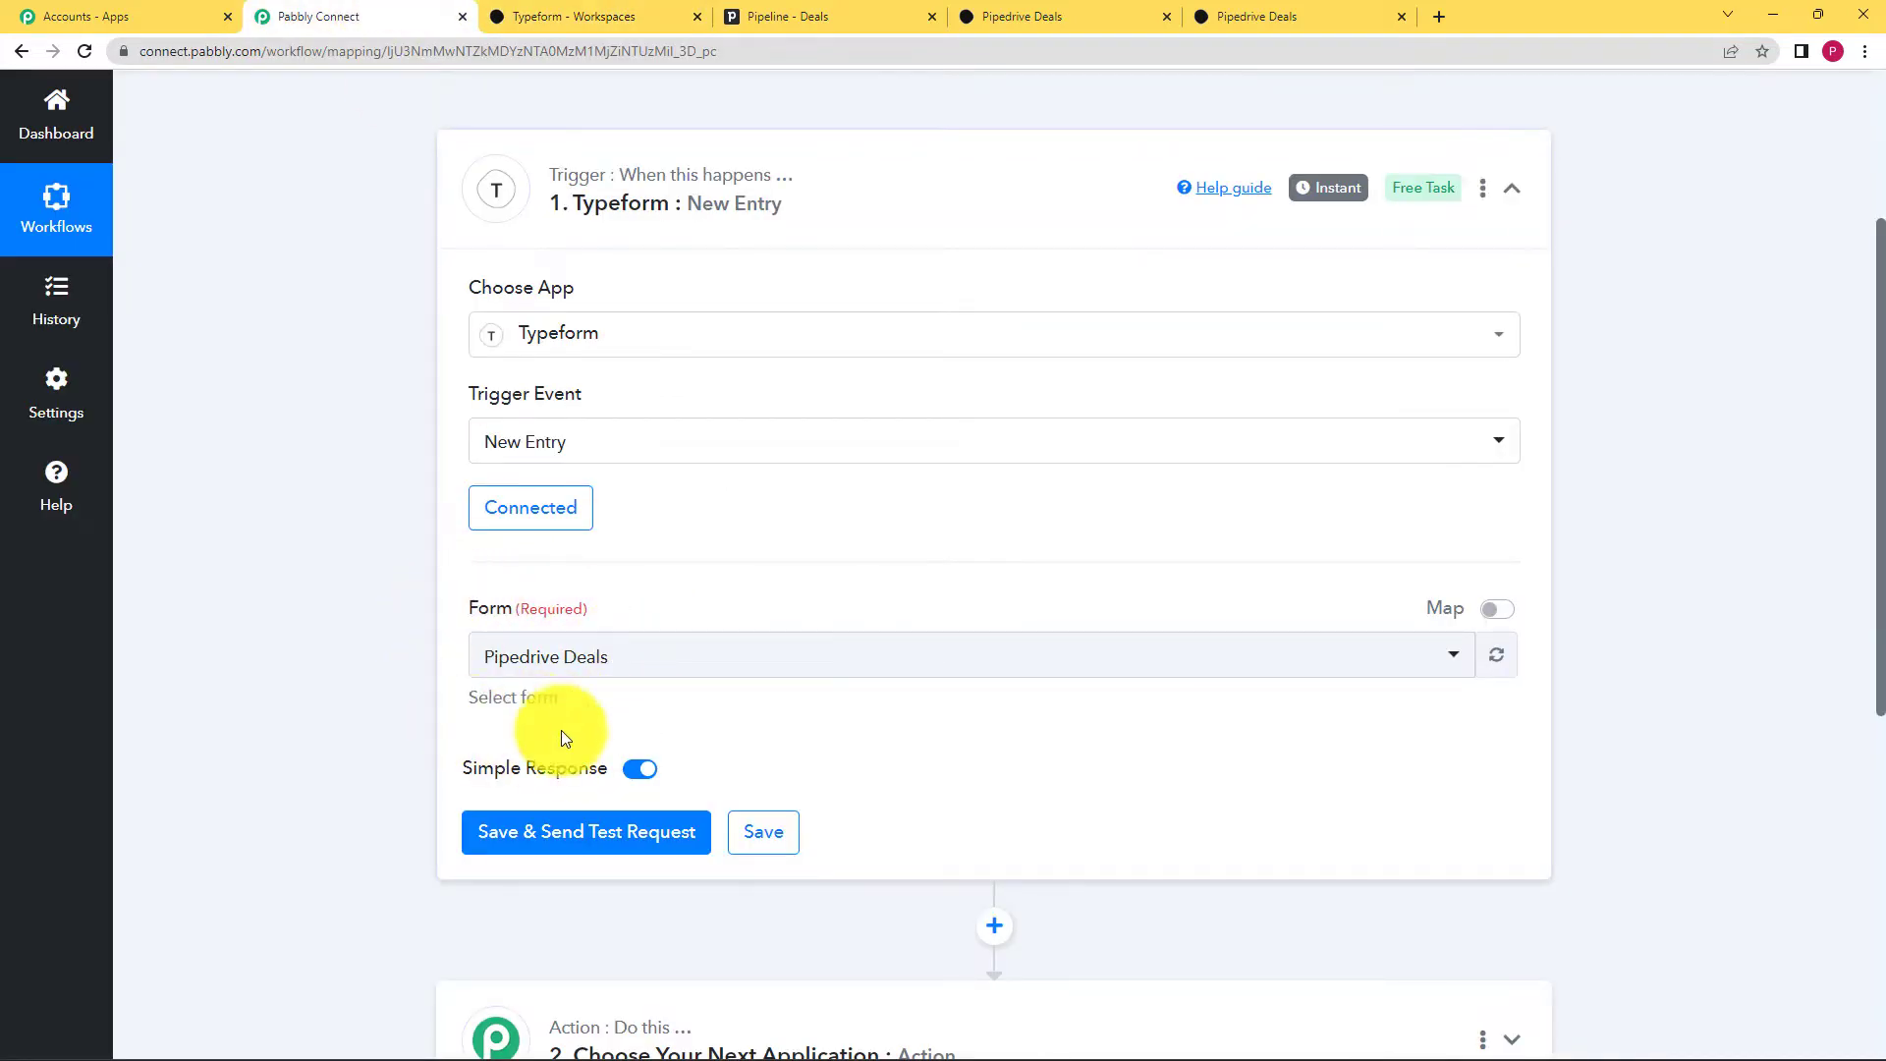
left_click(600, 18)
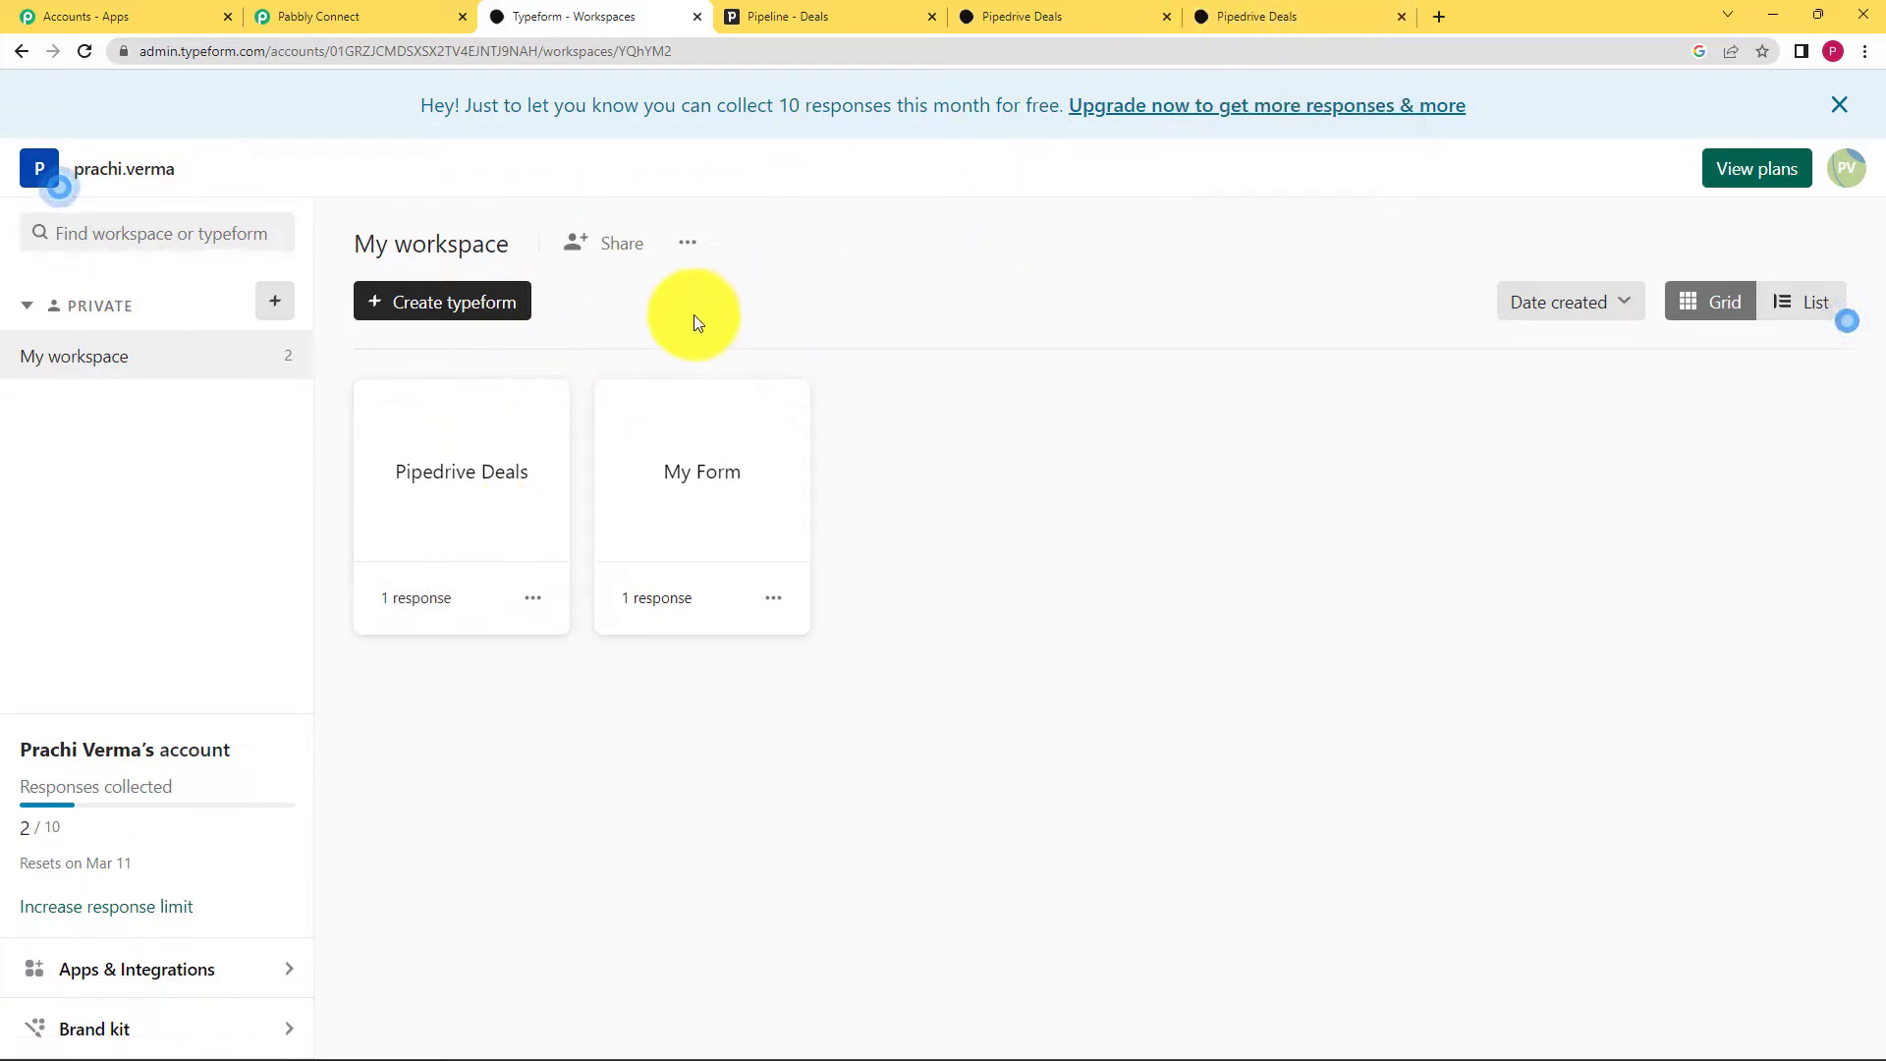
left_click(445, 12)
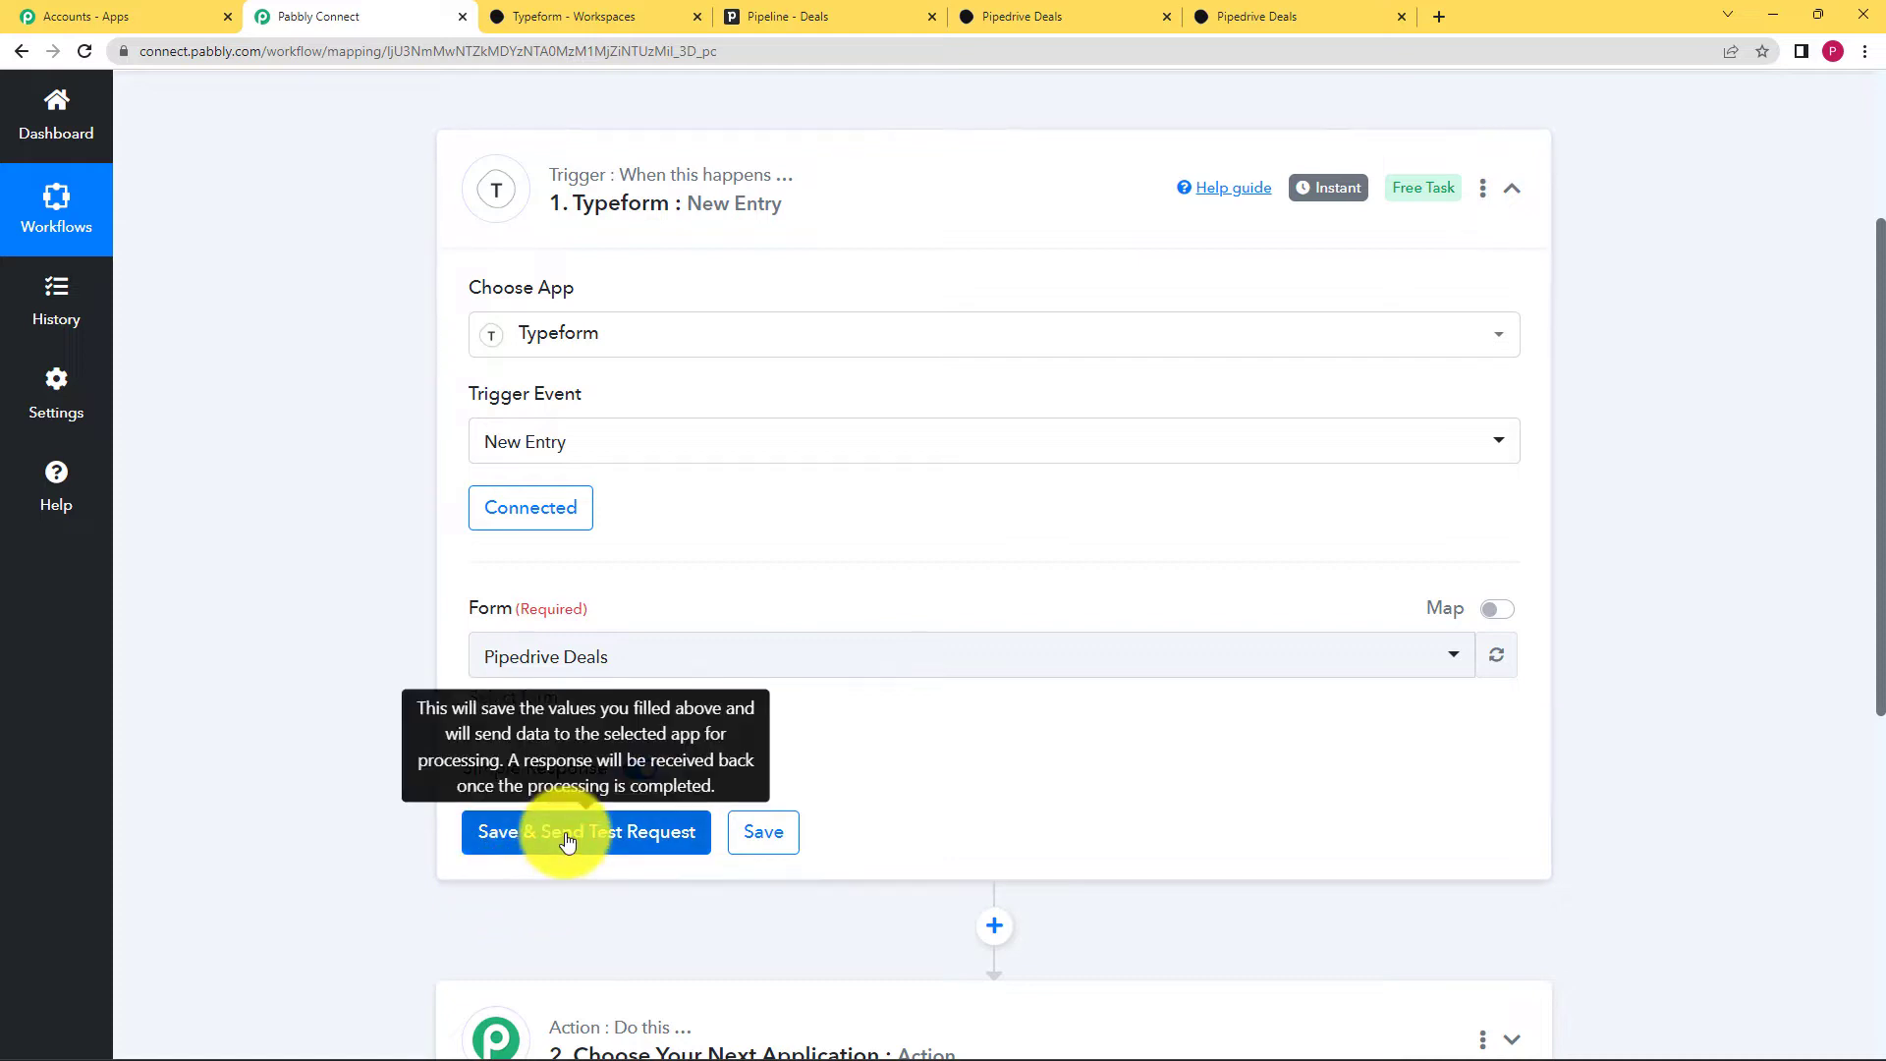
left_click(518, 848)
Step: Submit a test entry with a demo name, test e-mail, organisation Pabbly01 and deal value 50
left_click(1247, 15)
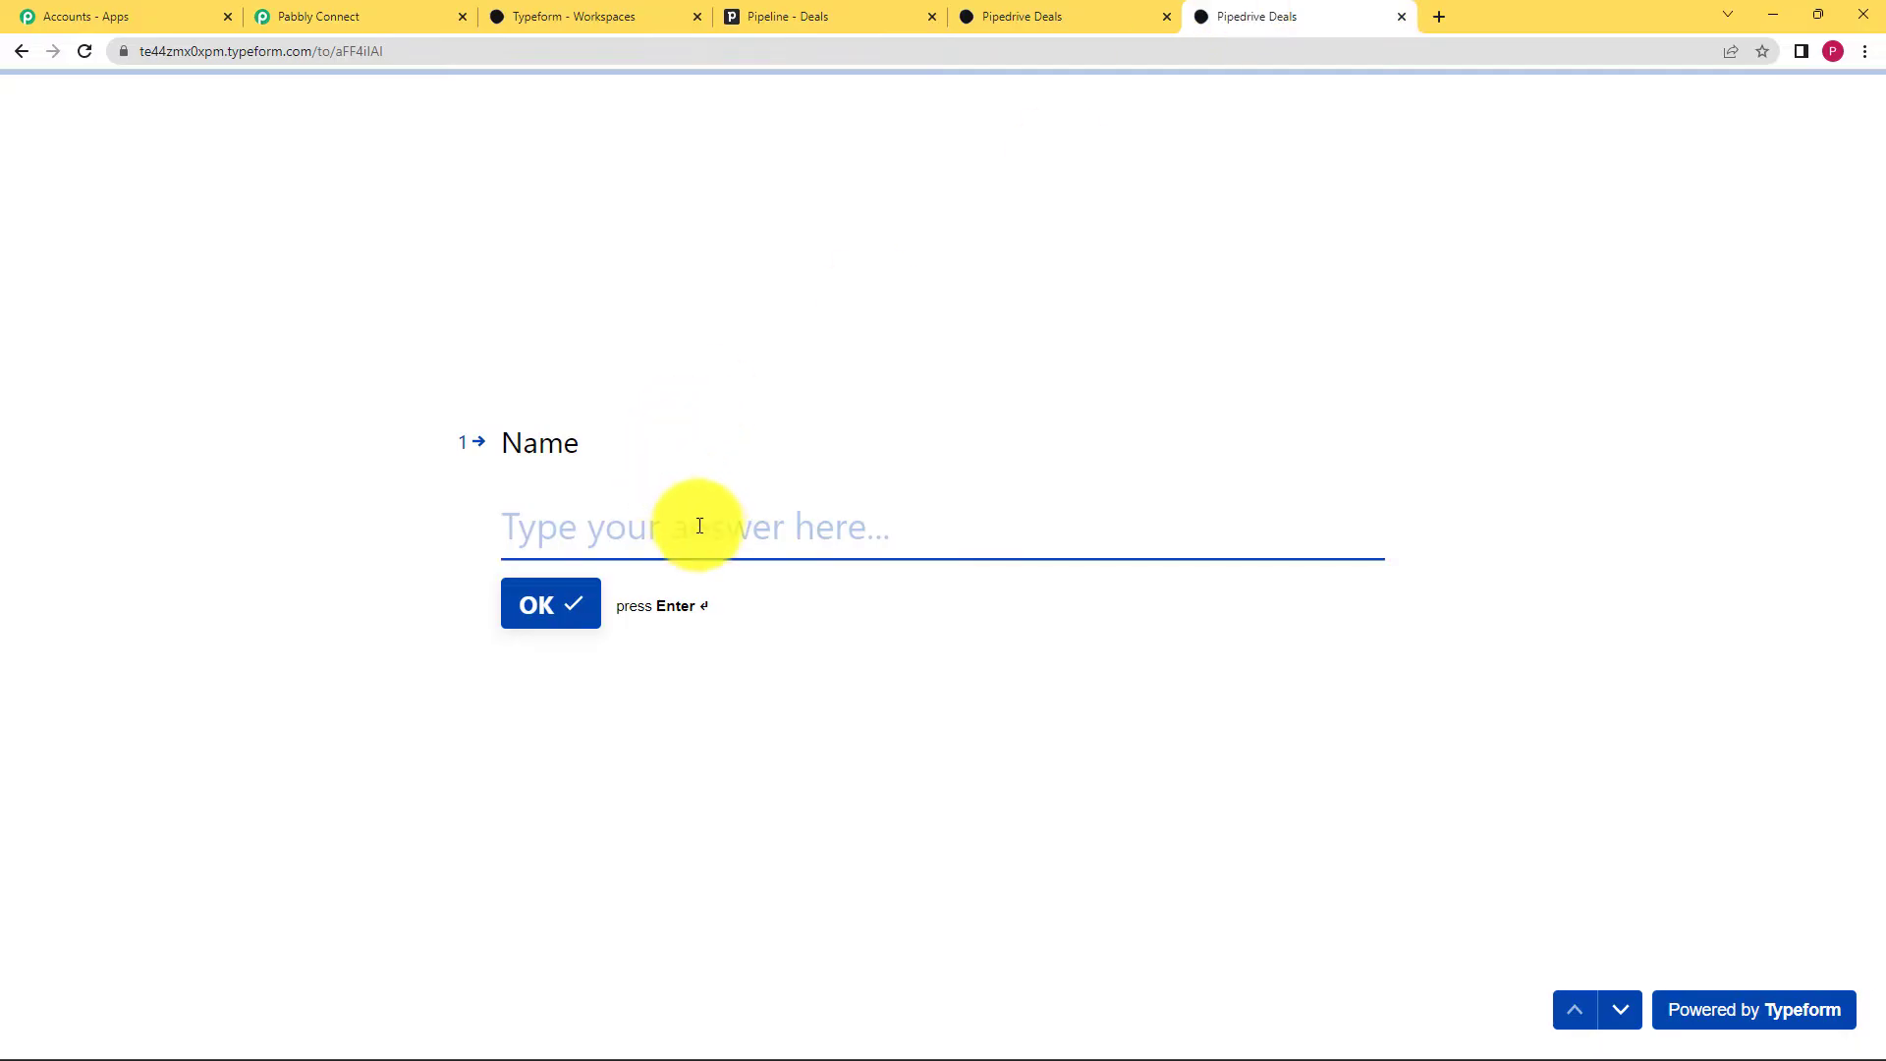
type("Demo")
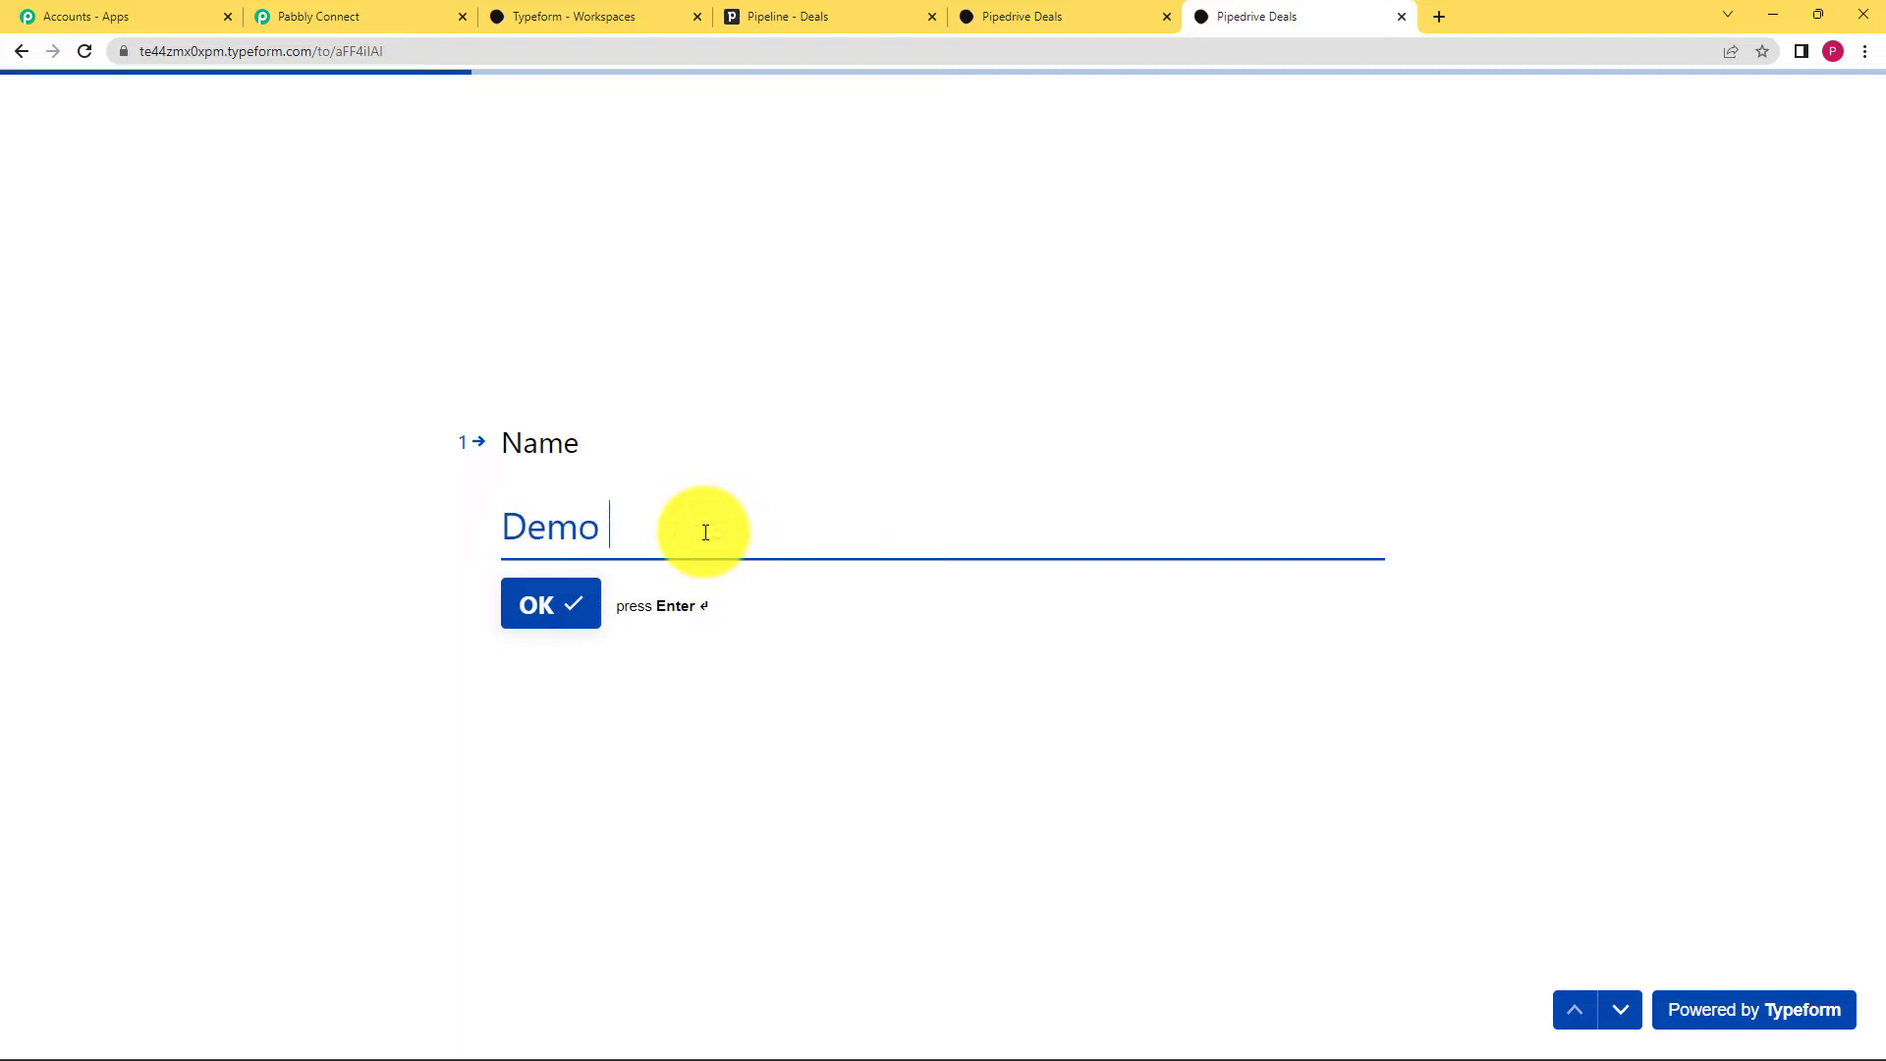
type(" User")
key("Return")
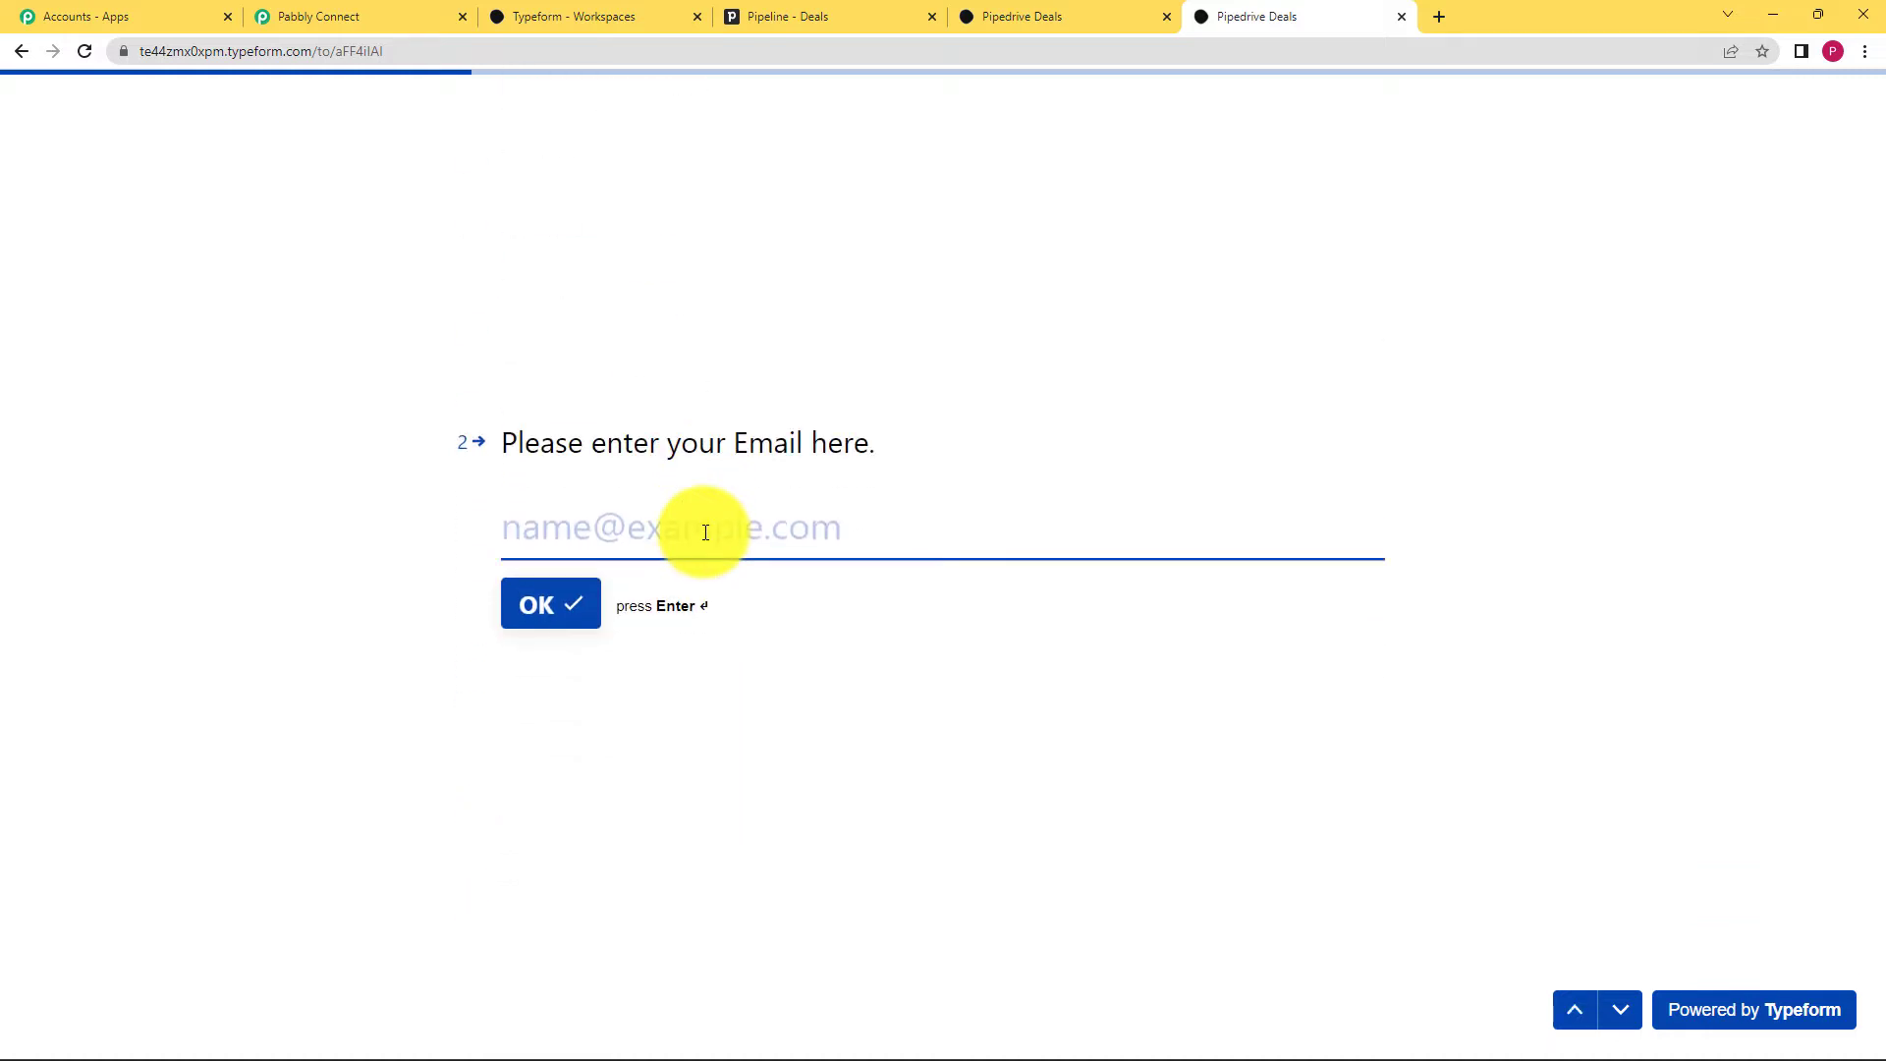
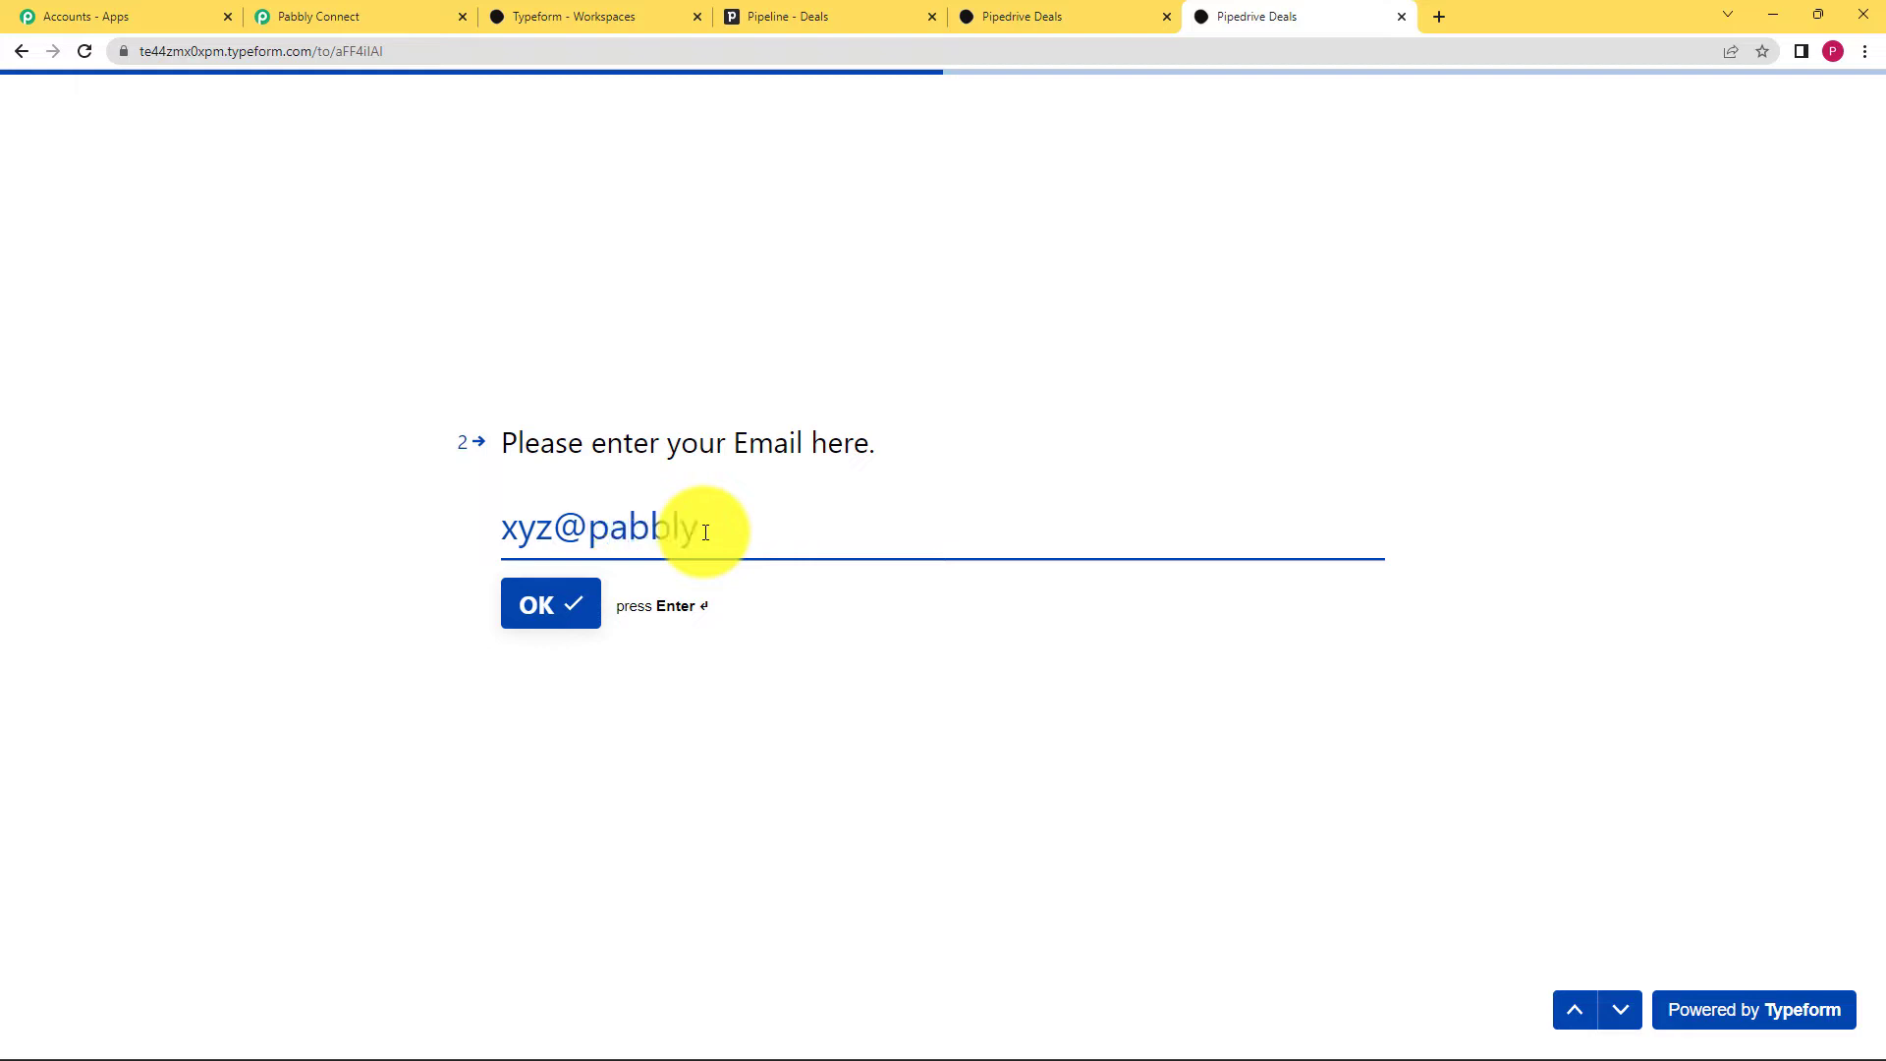
key("Return")
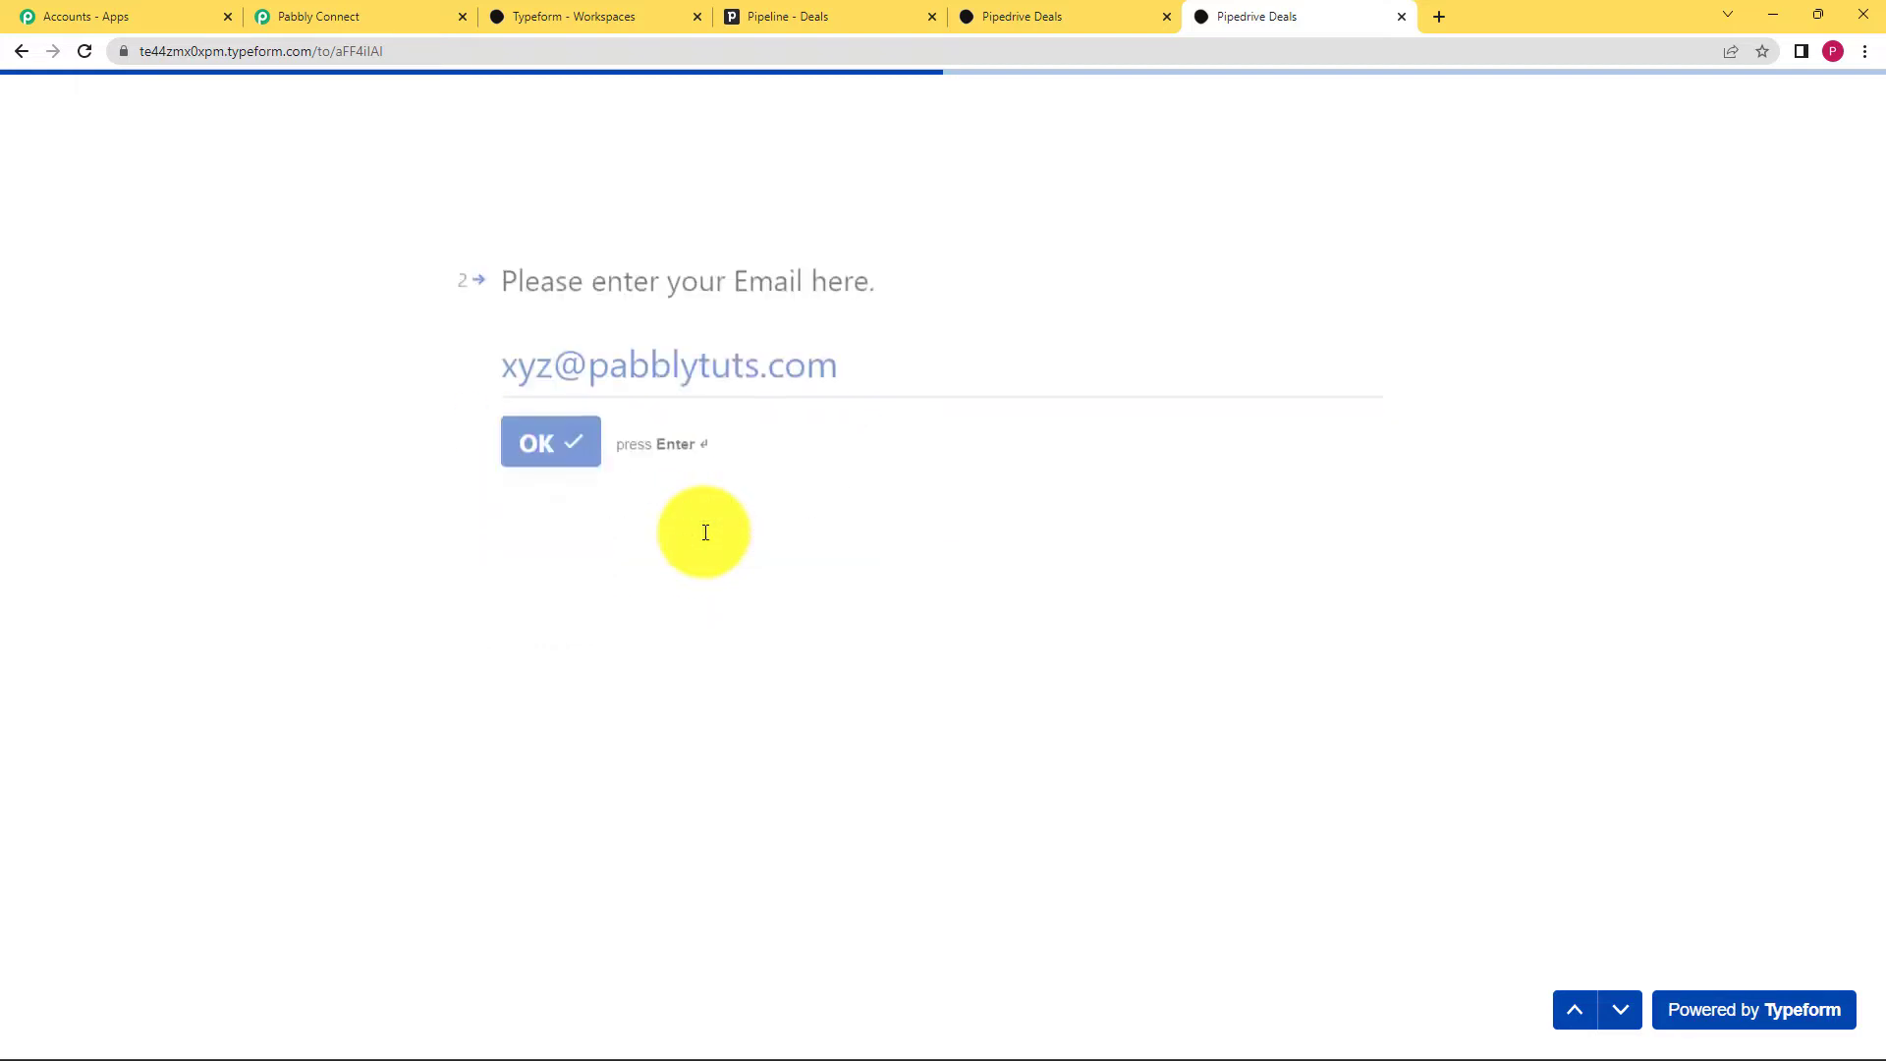
type("P")
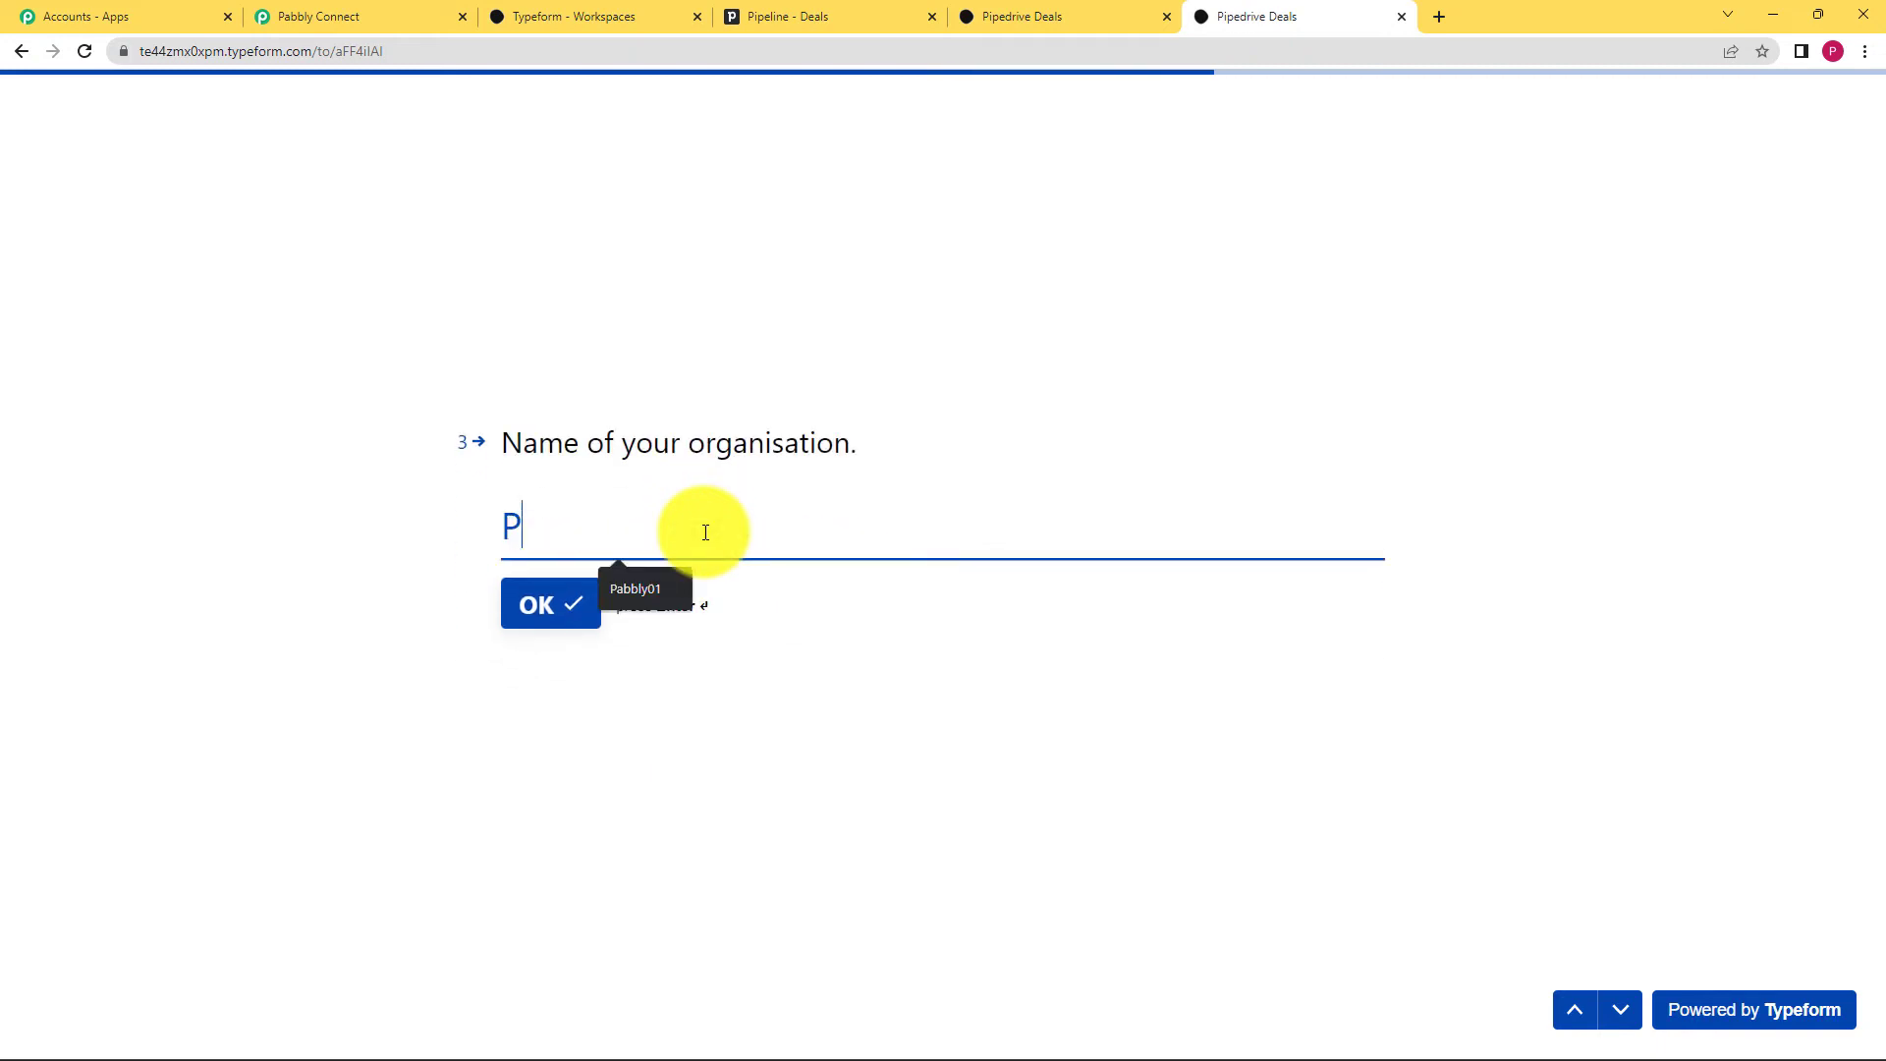
type("abbly01")
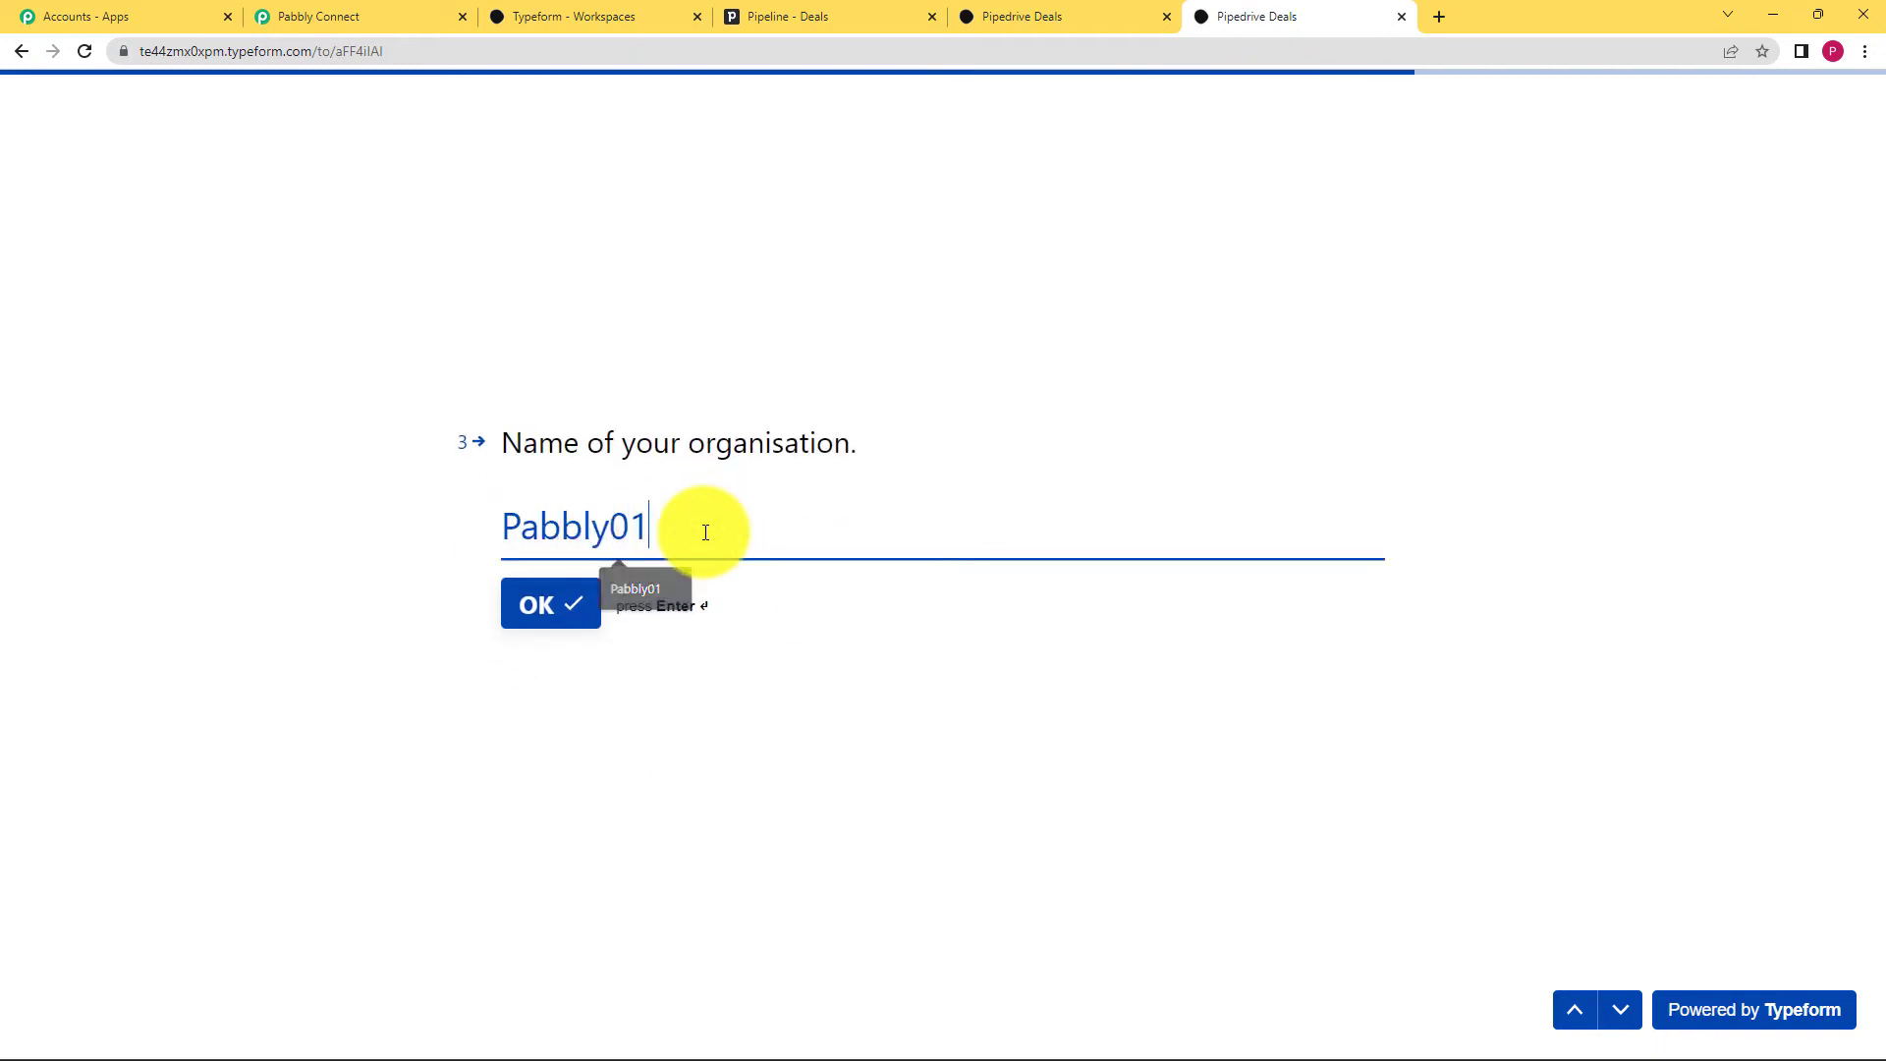
key("Return")
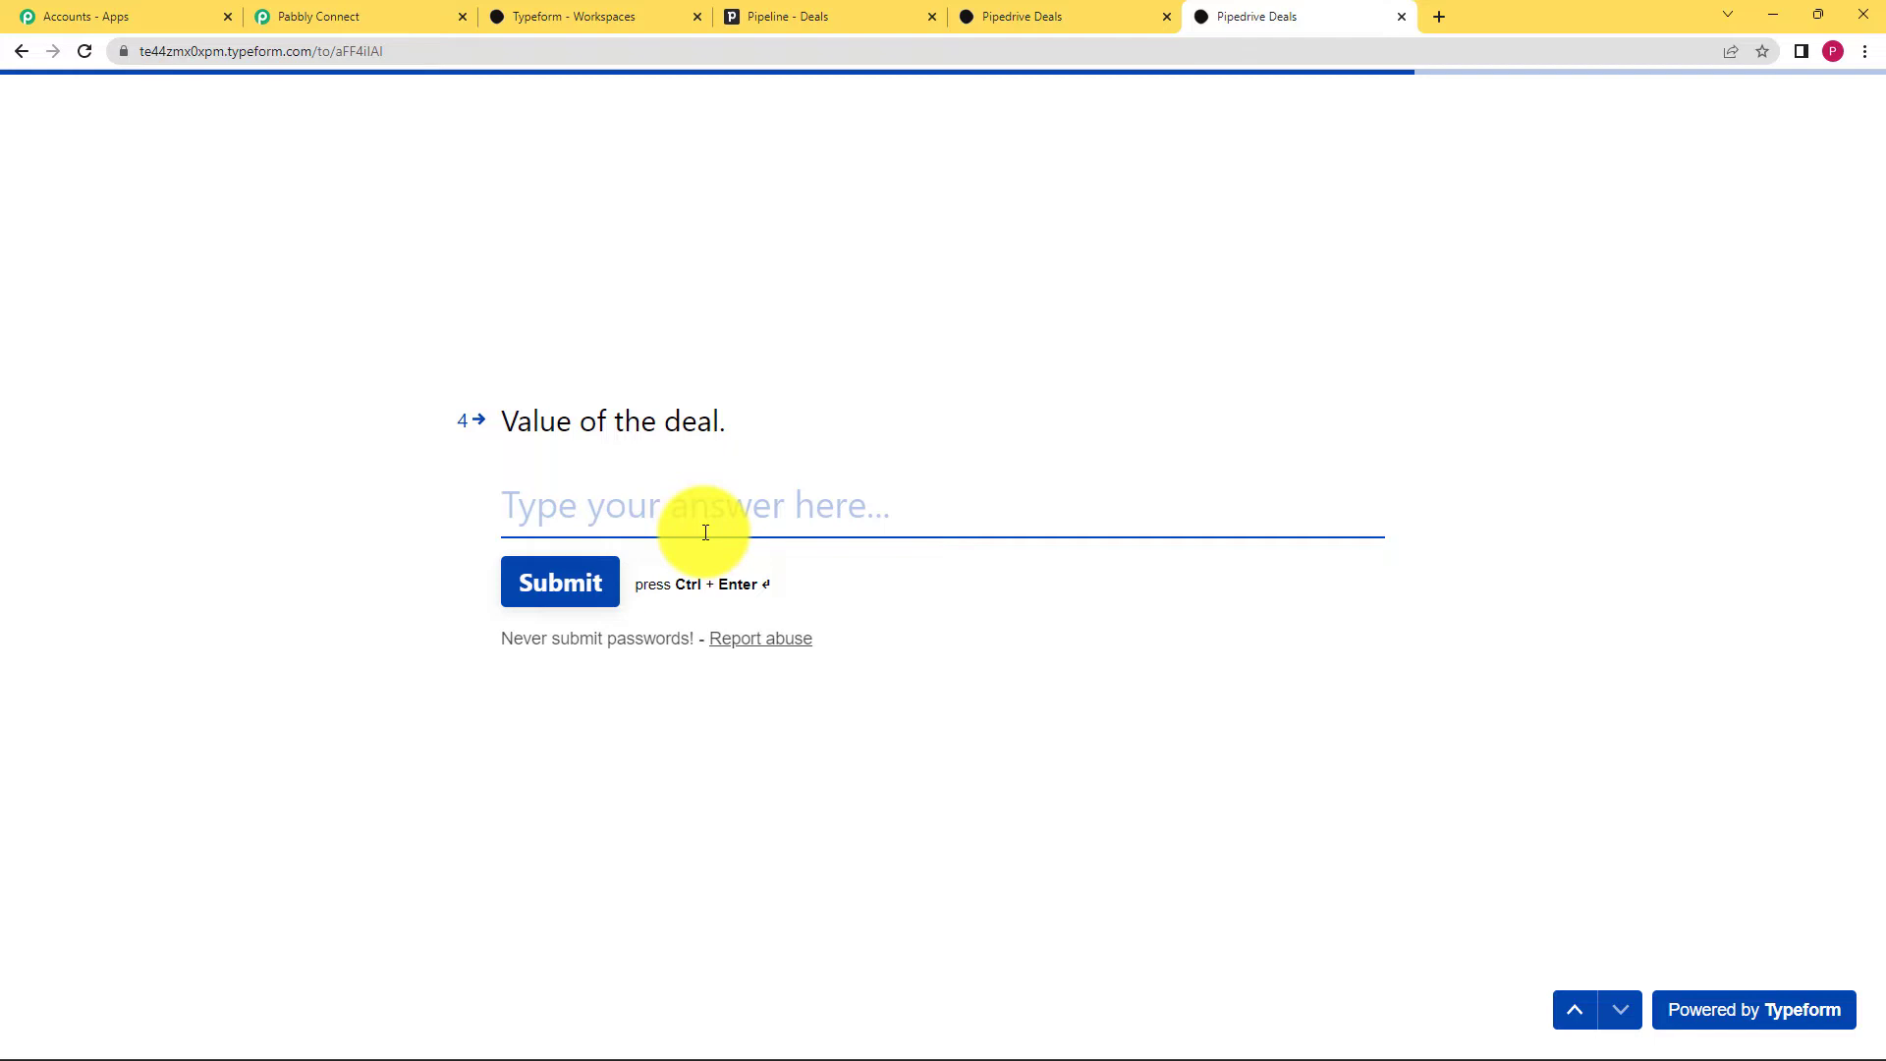
type("50")
left_click(562, 583)
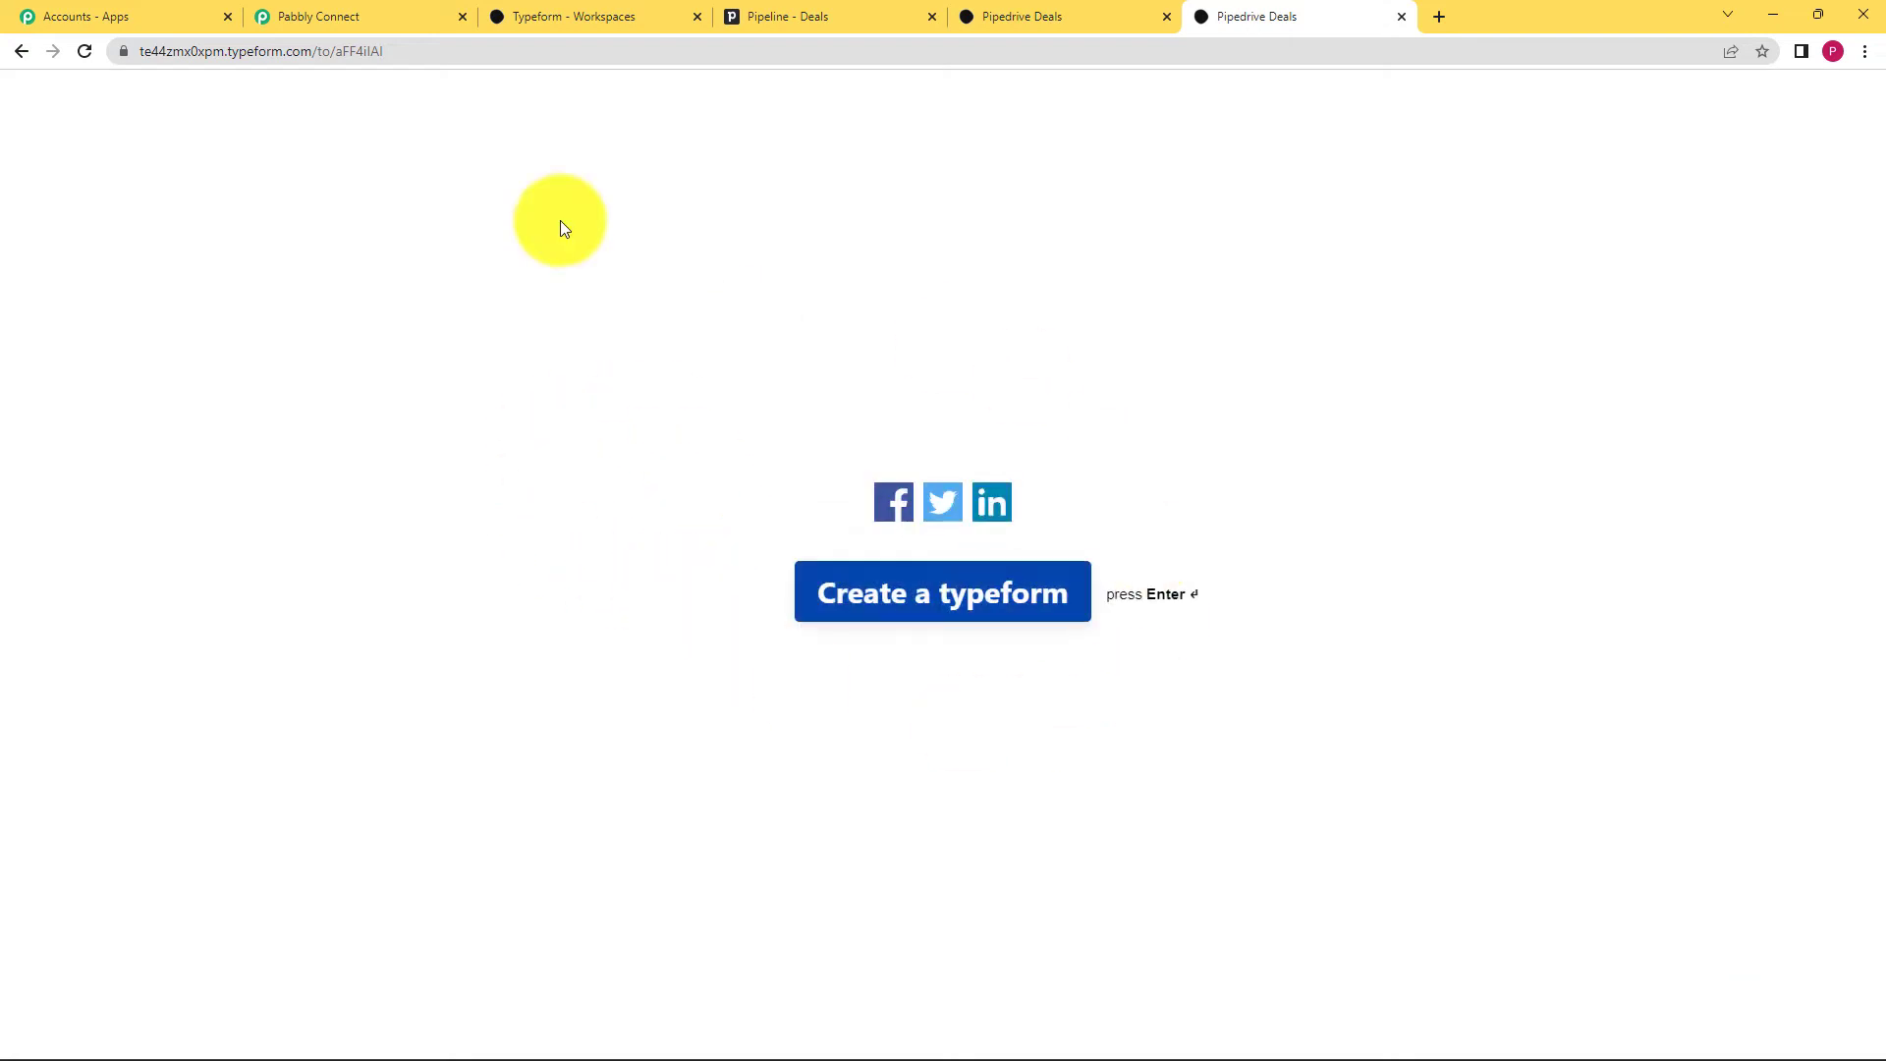
left_click(337, 14)
scroll(324, 678, "down", 3)
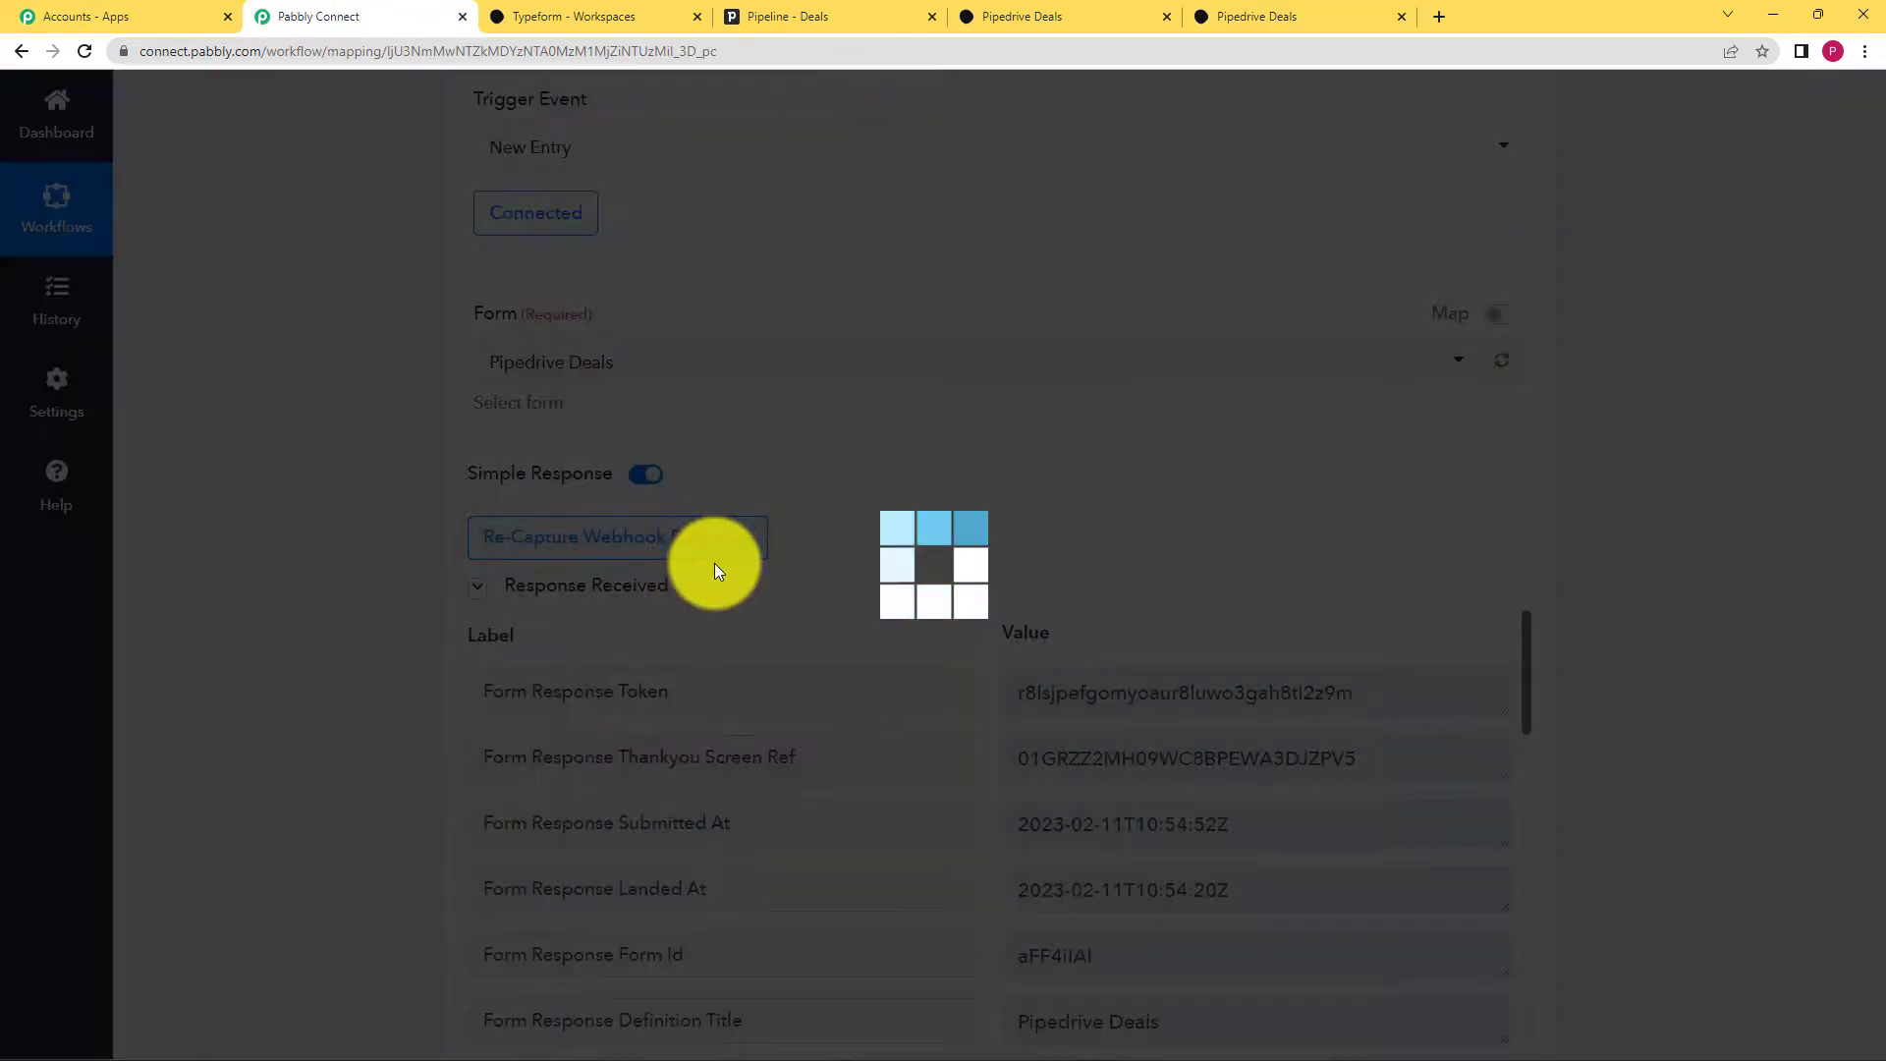
Step: Scroll the received response and locate the captured organisation value Pabbly01
scroll(391, 716, "down", 3)
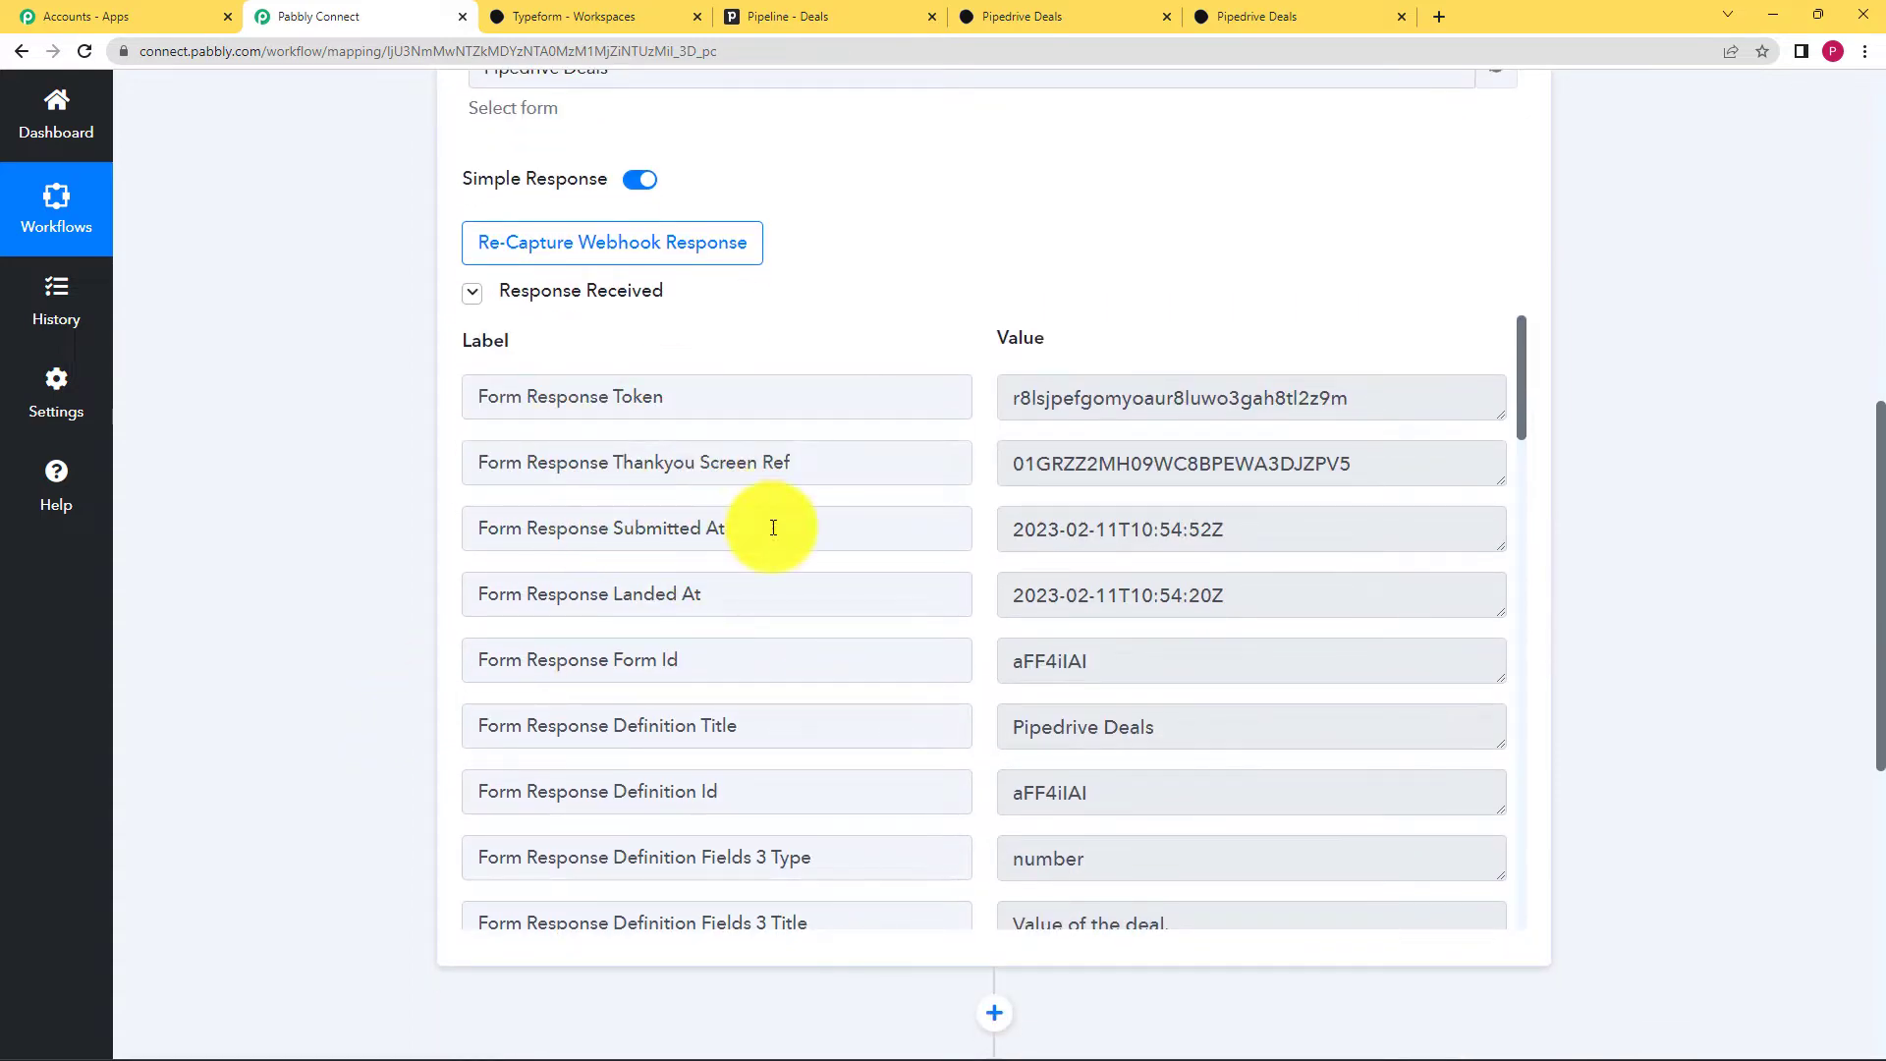
scroll(868, 615, "down", 6)
scroll(869, 615, "down", 6)
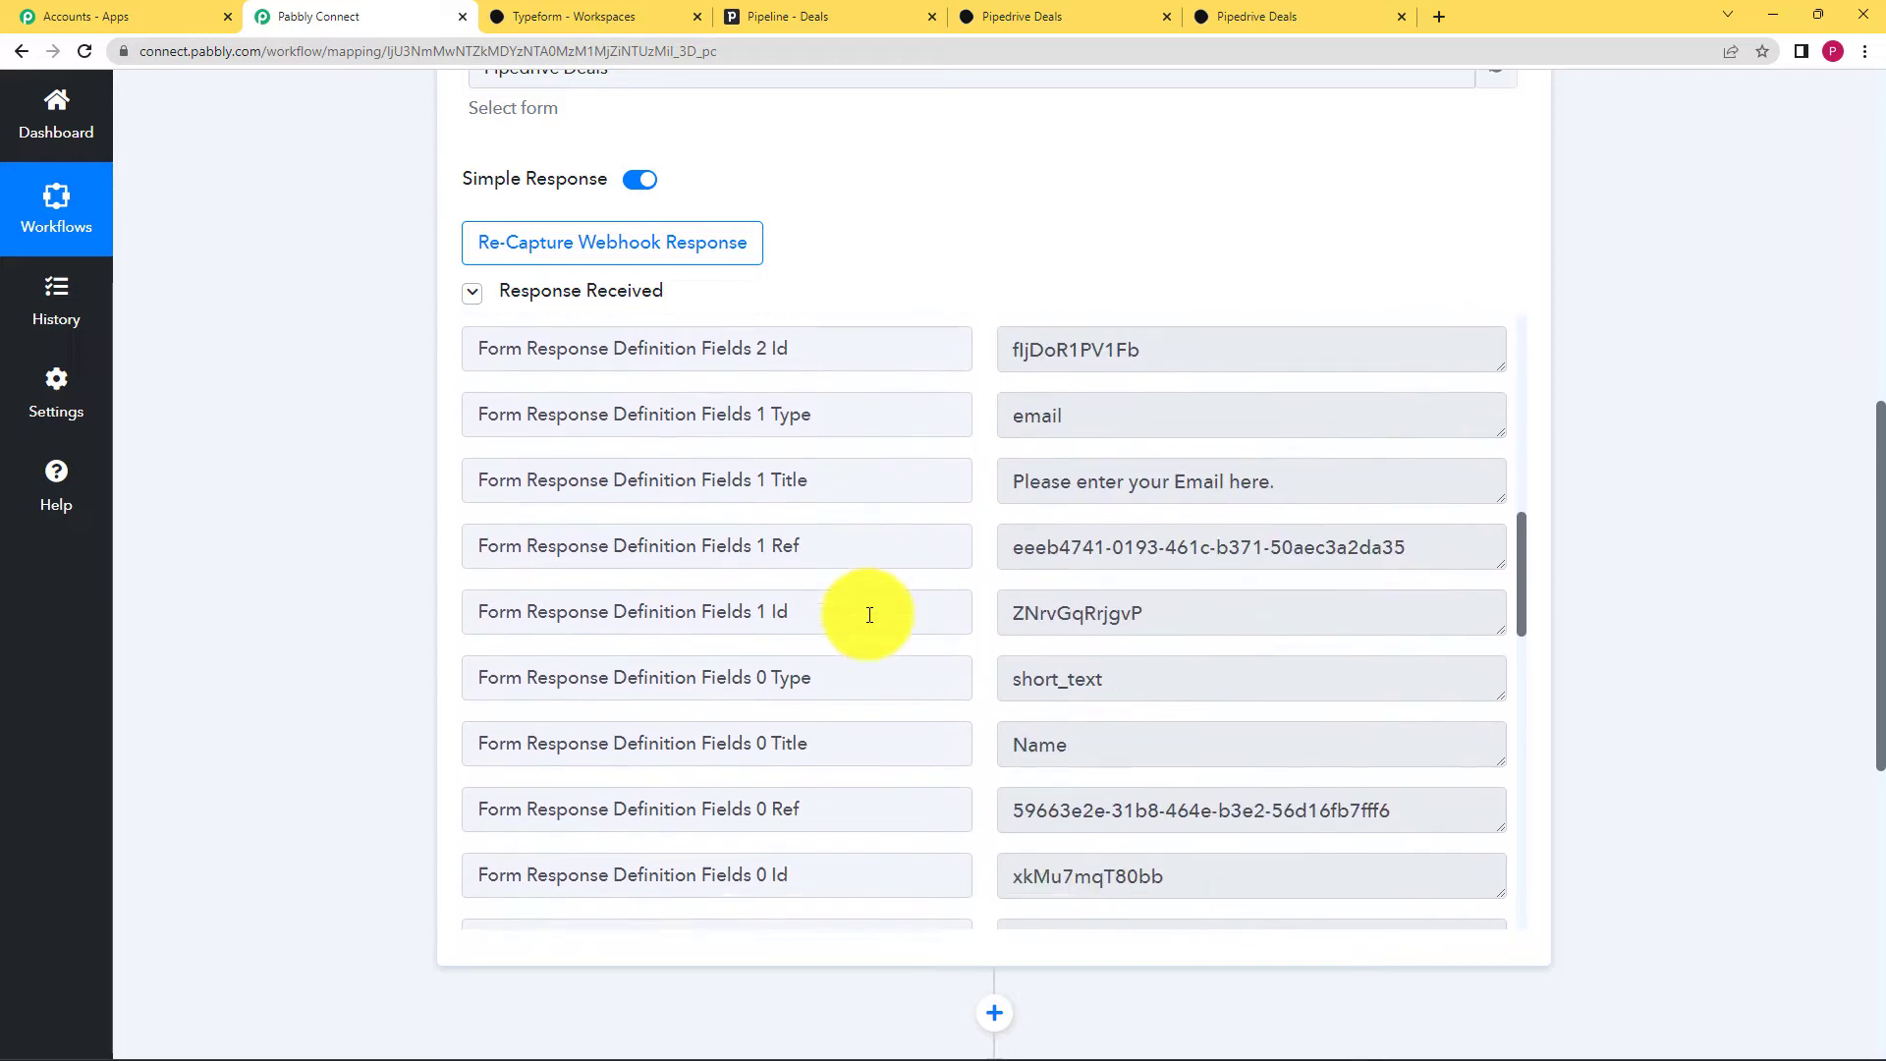
scroll(994, 678, "down", 6)
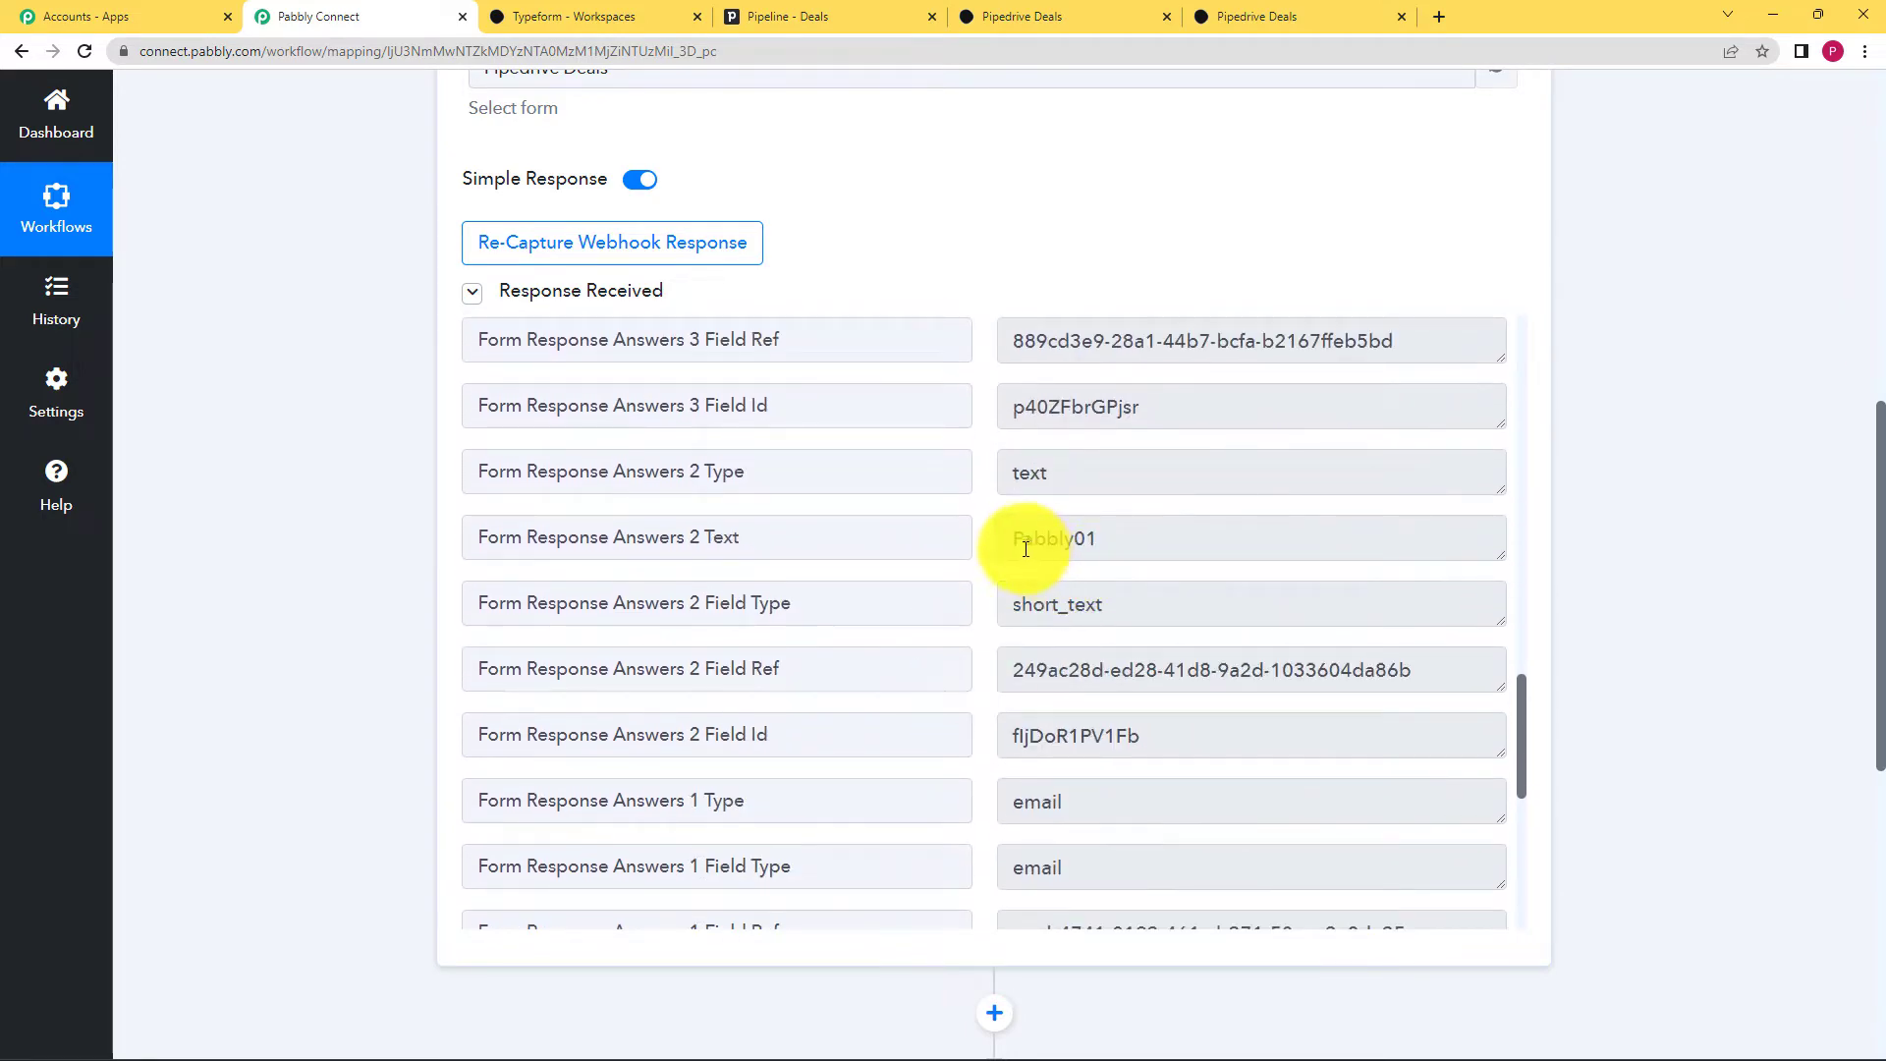
double_click(1056, 538)
Step: Check the captured e-mail and name values in the response
scroll(1111, 614, "down", 2)
scroll(1111, 614, "down", 4)
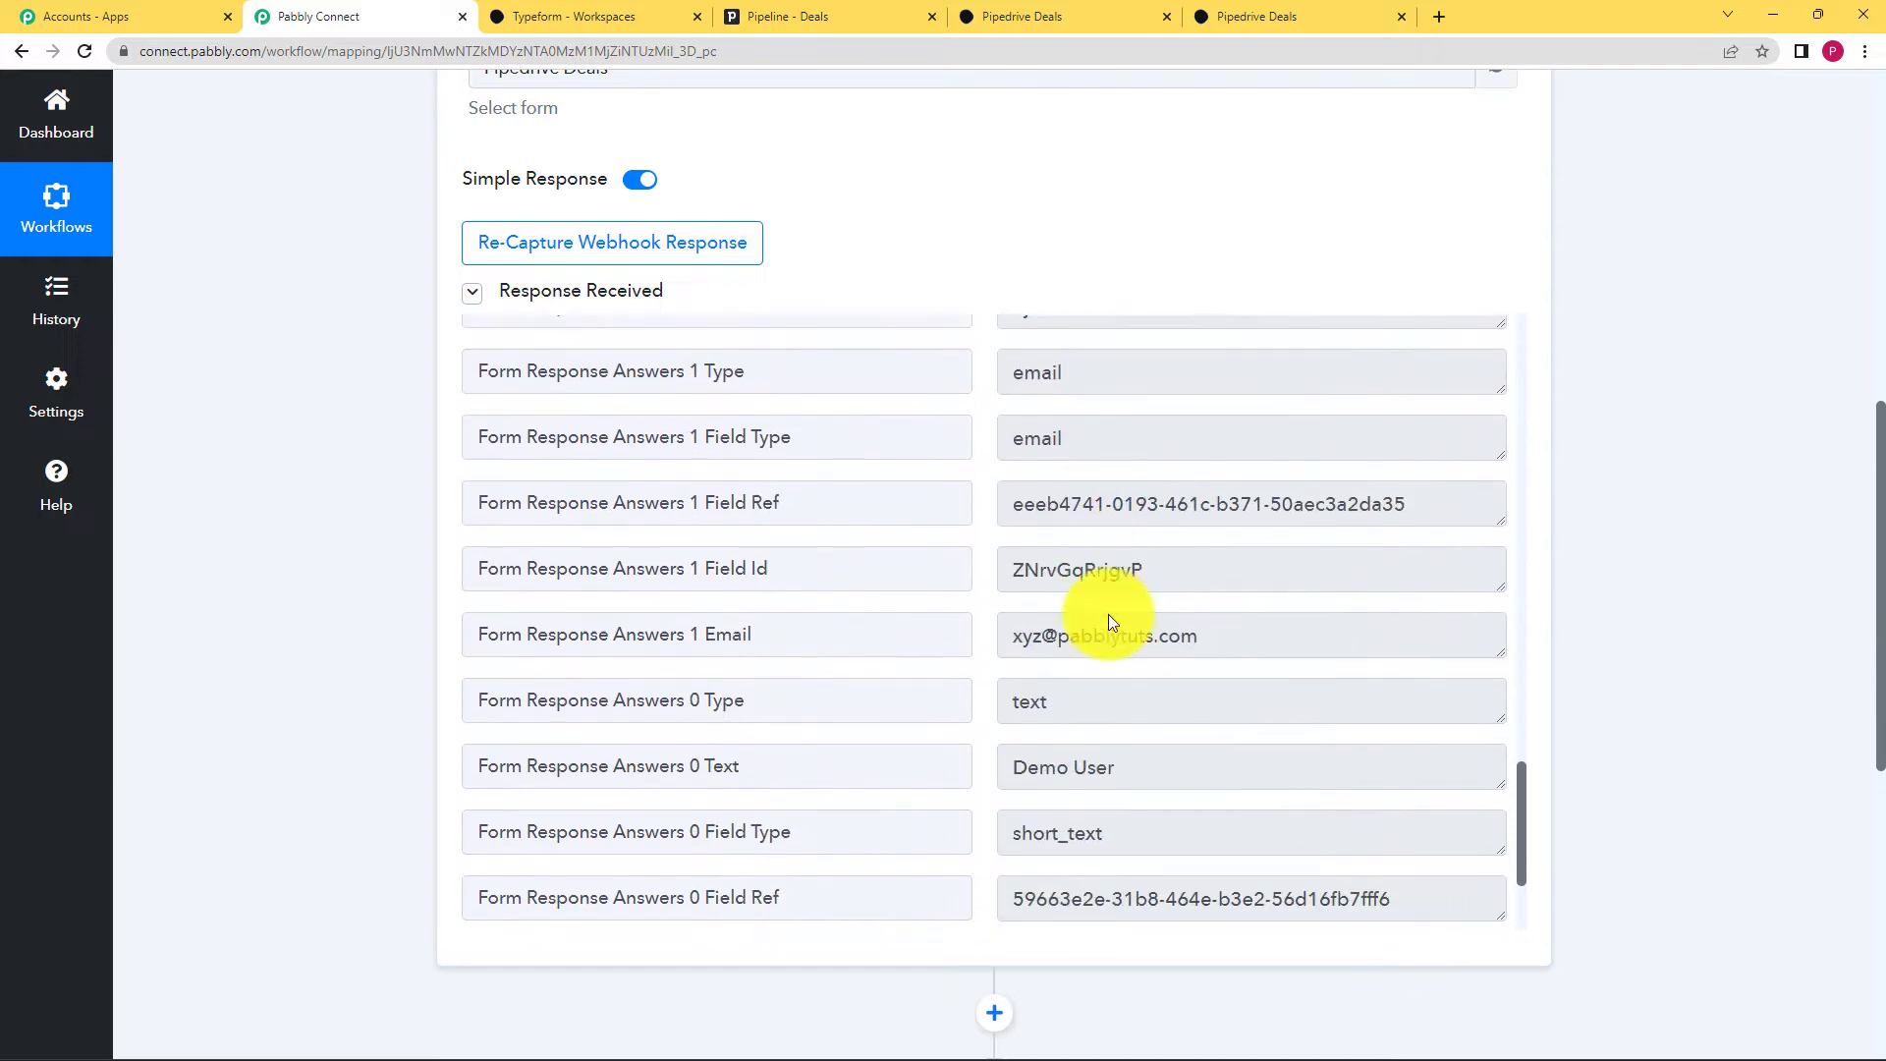
left_click_drag(1011, 476, 1222, 581)
scroll(1221, 580, "down", 1)
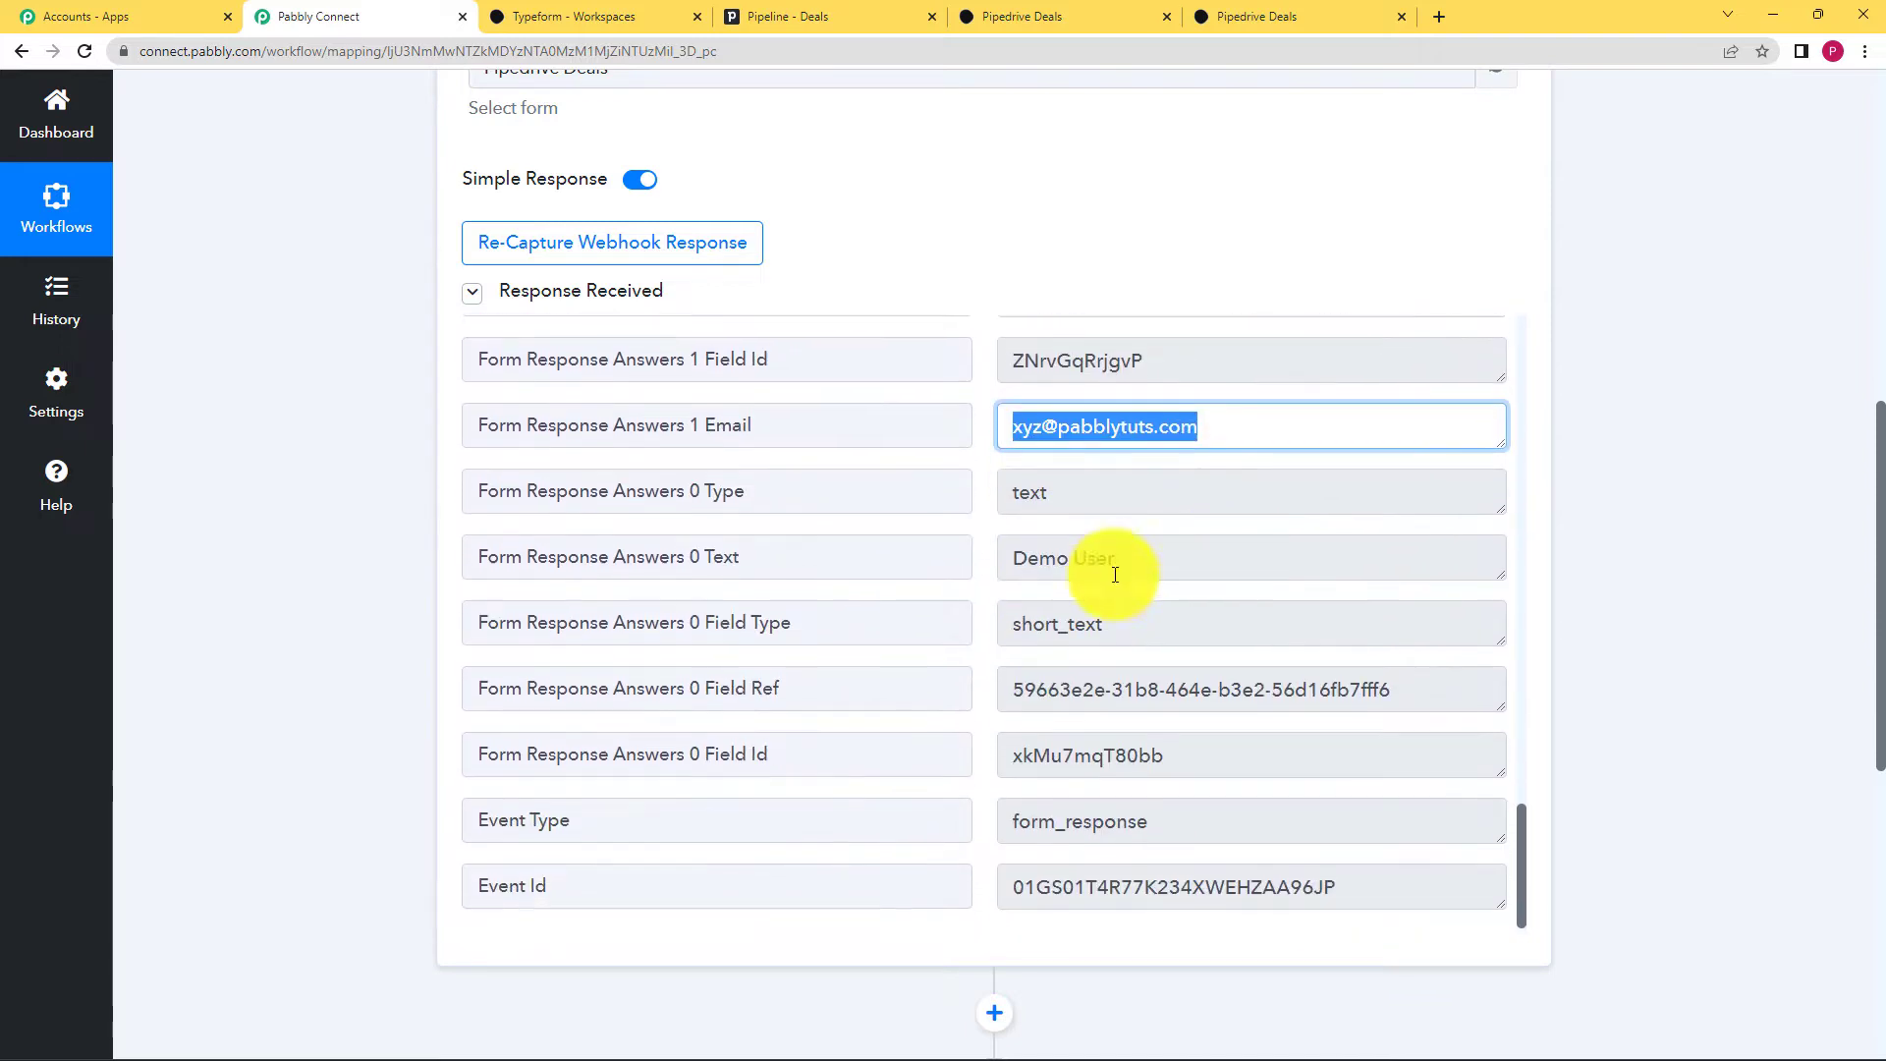
left_click_drag(1053, 558, 1149, 556)
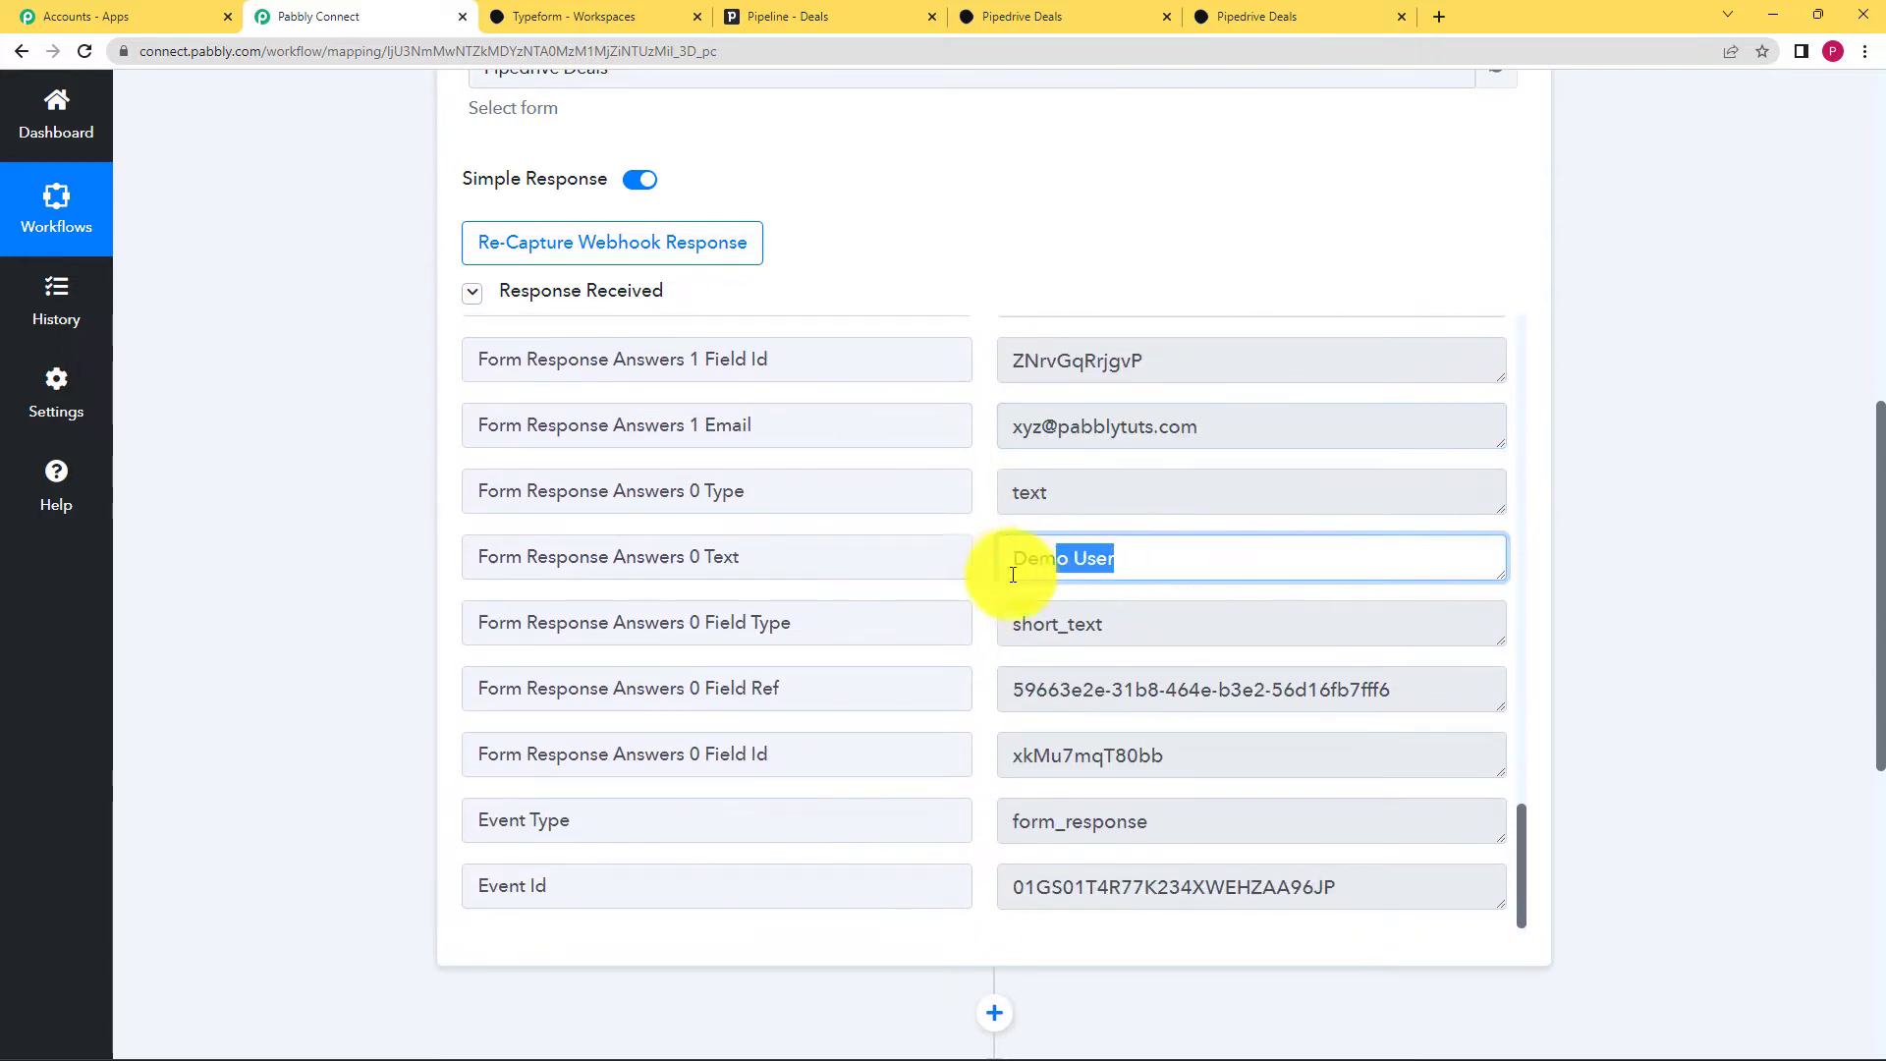
left_click(1164, 597)
scroll(1140, 620, "down", 4)
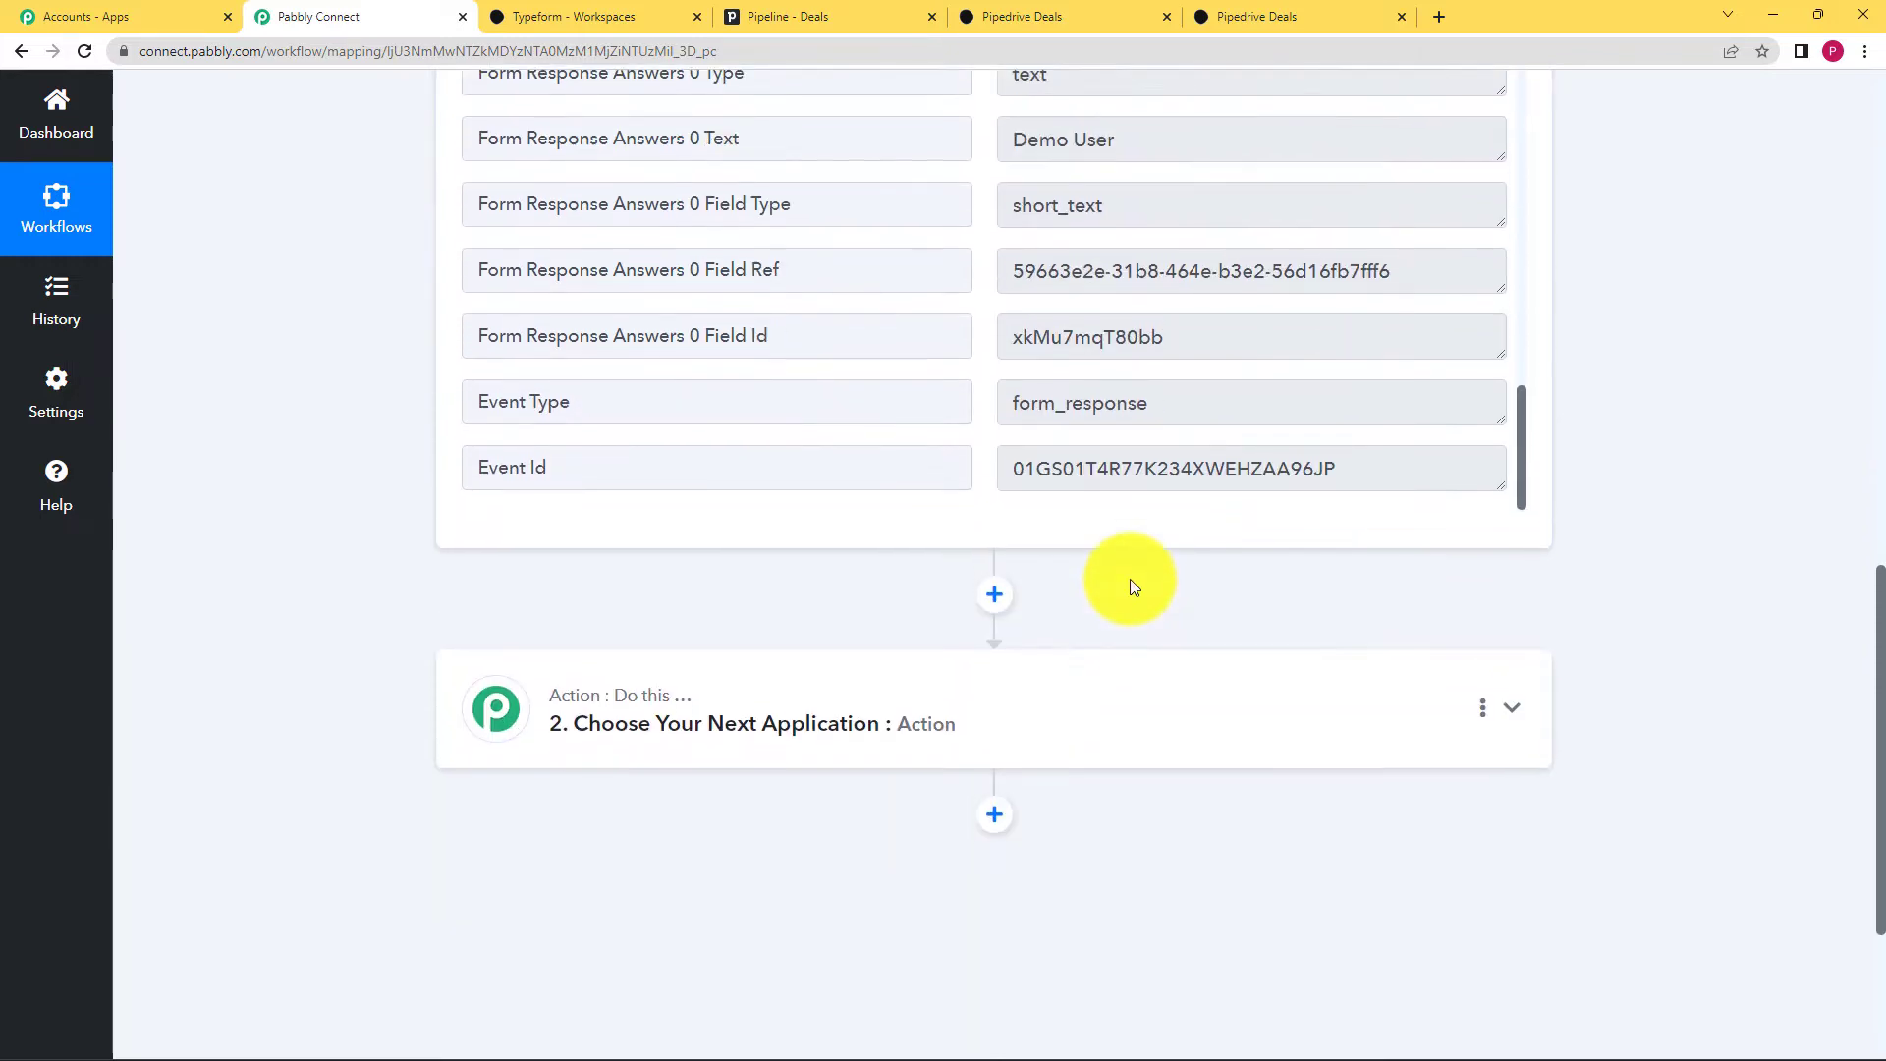
scroll(1130, 578, "up", 8)
scroll(402, 501, "up", 8)
scroll(411, 489, "up", 3)
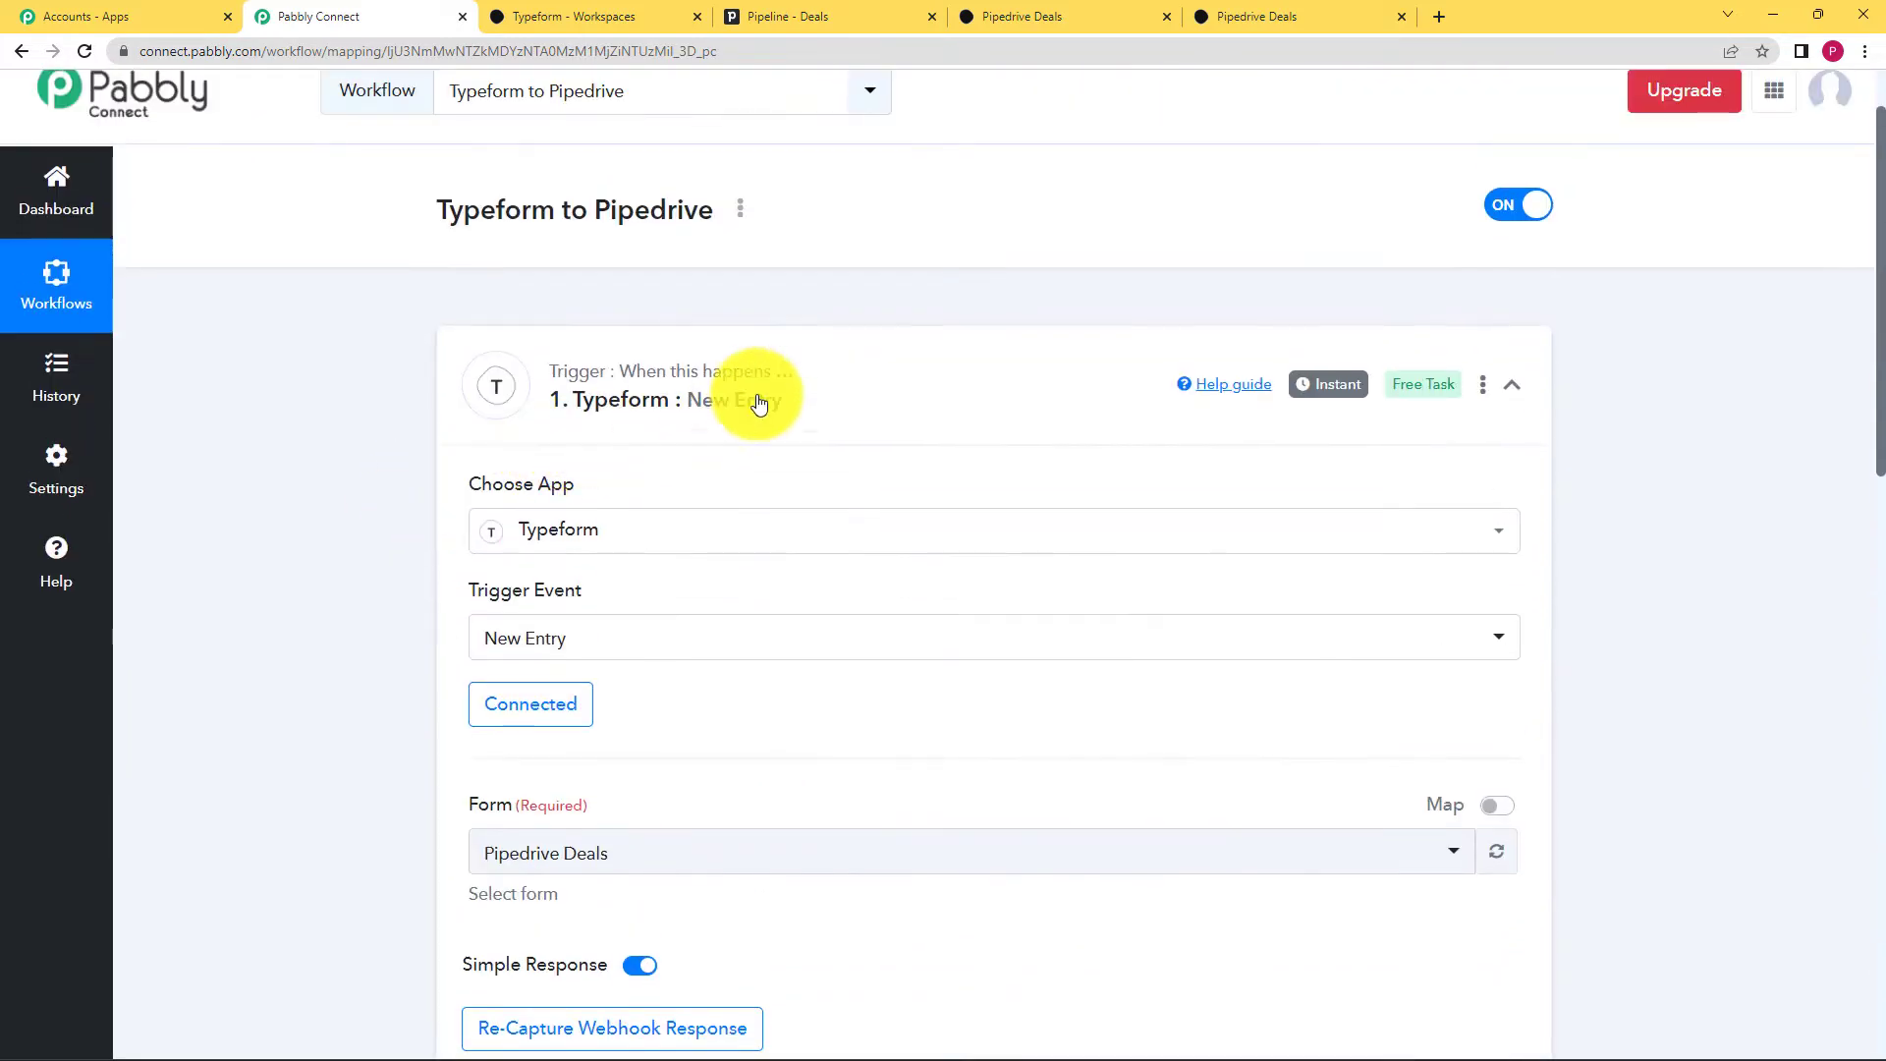
Step: Collapse the Typeform trigger and expand step 2 to choose its application
left_click(815, 388)
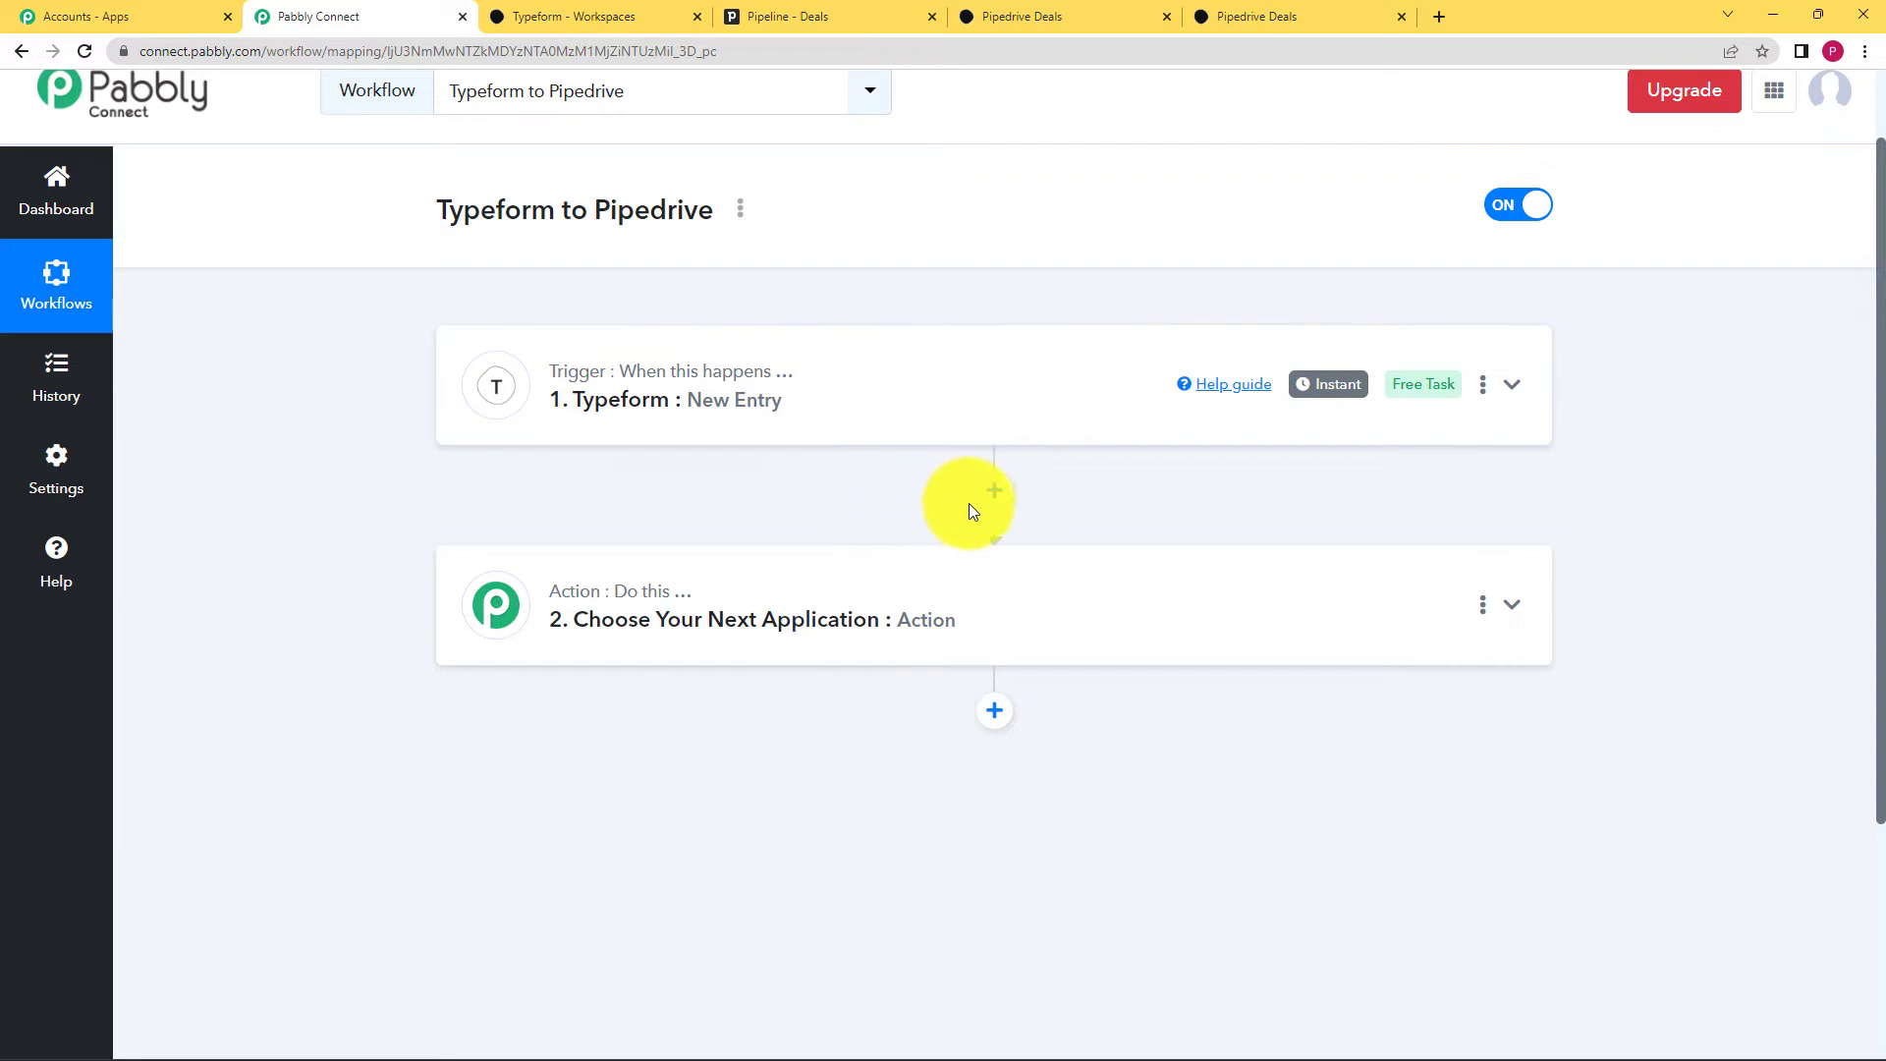
left_click(956, 627)
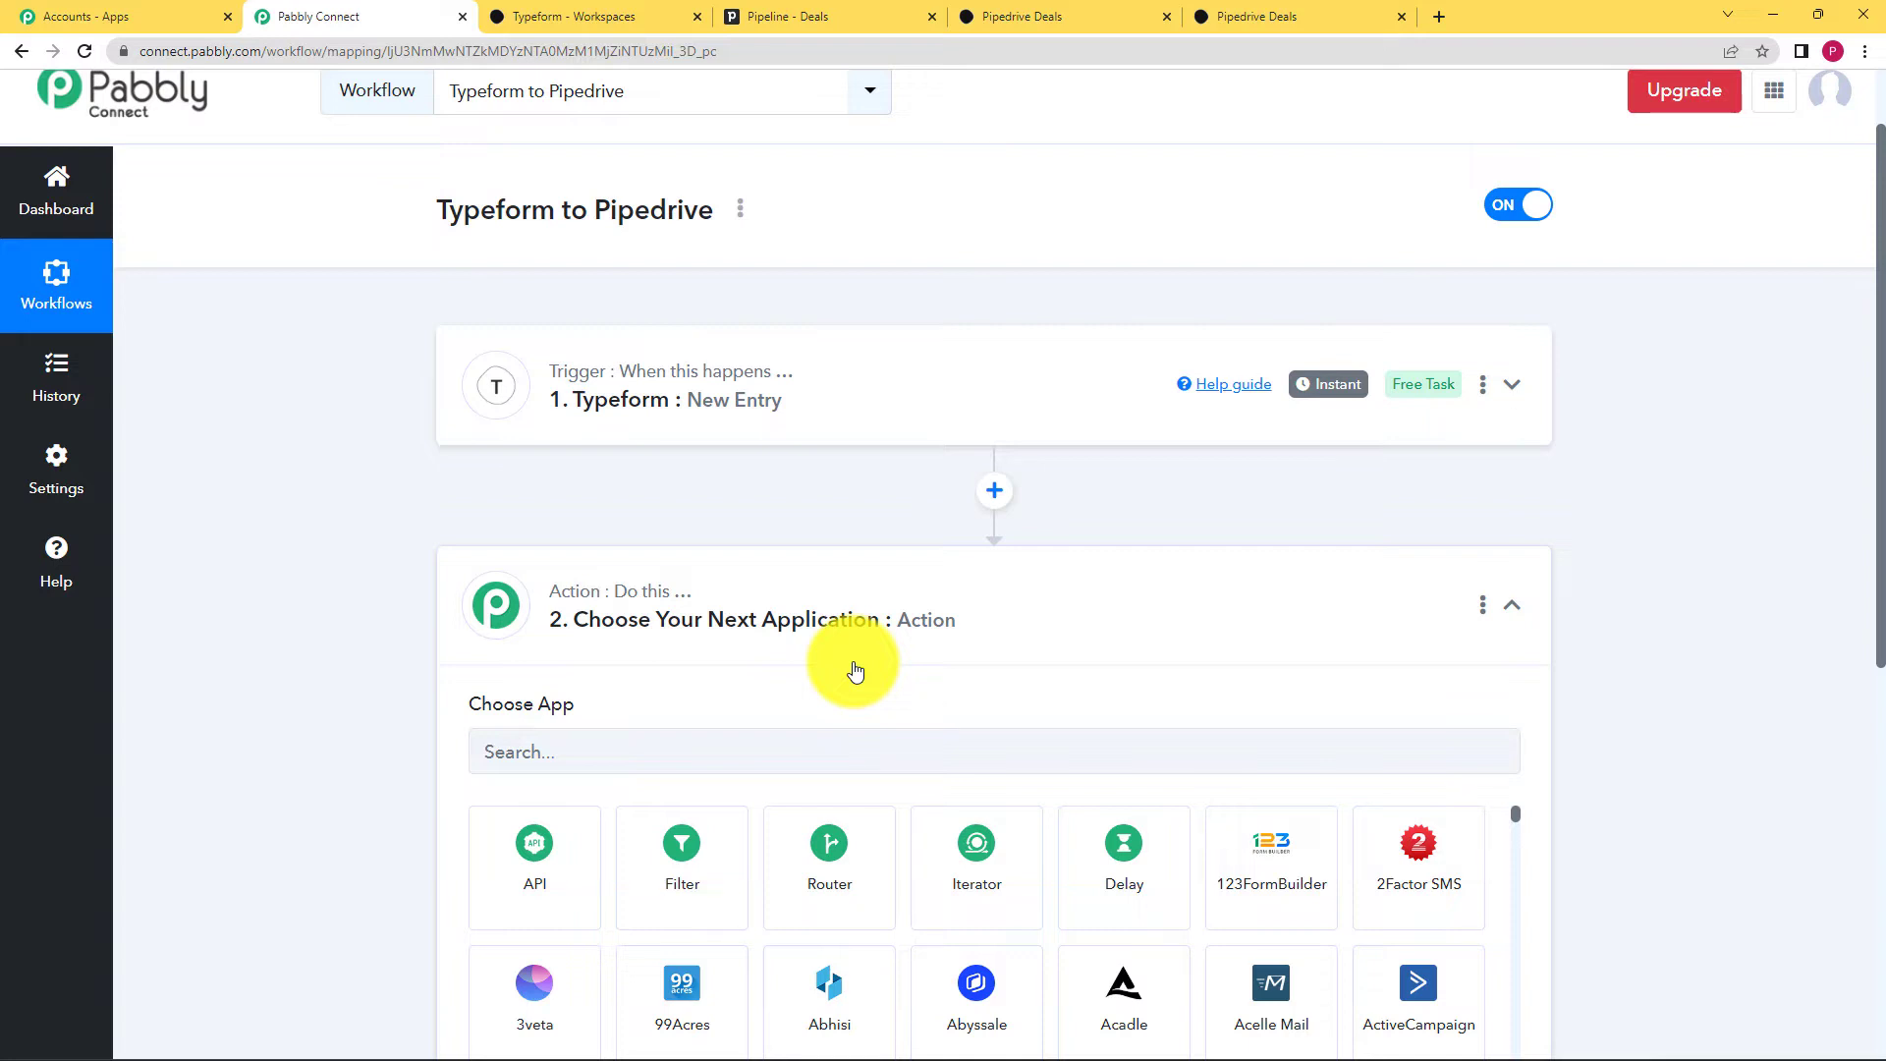
Step: Set the action to PipeDrive Create a Person and open the PipeDrive account connection panel
left_click(819, 752)
type("Pipe")
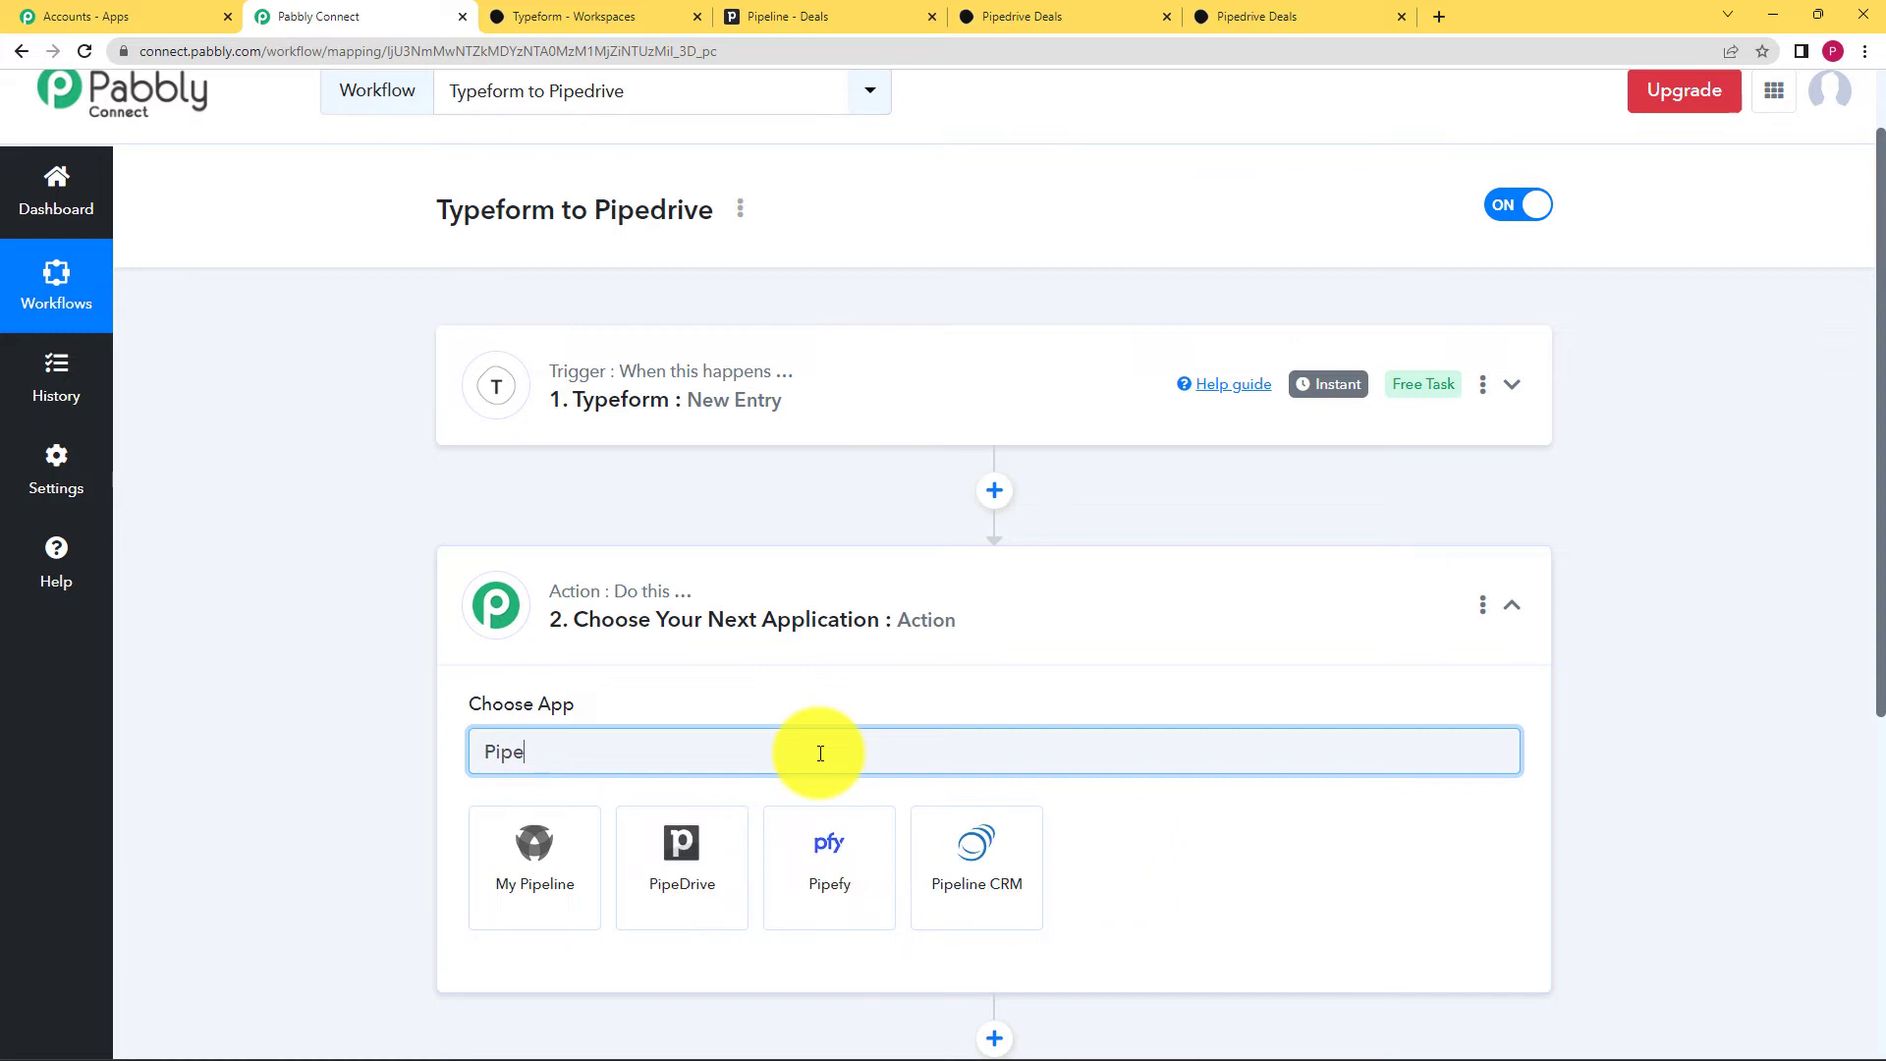
left_click(688, 850)
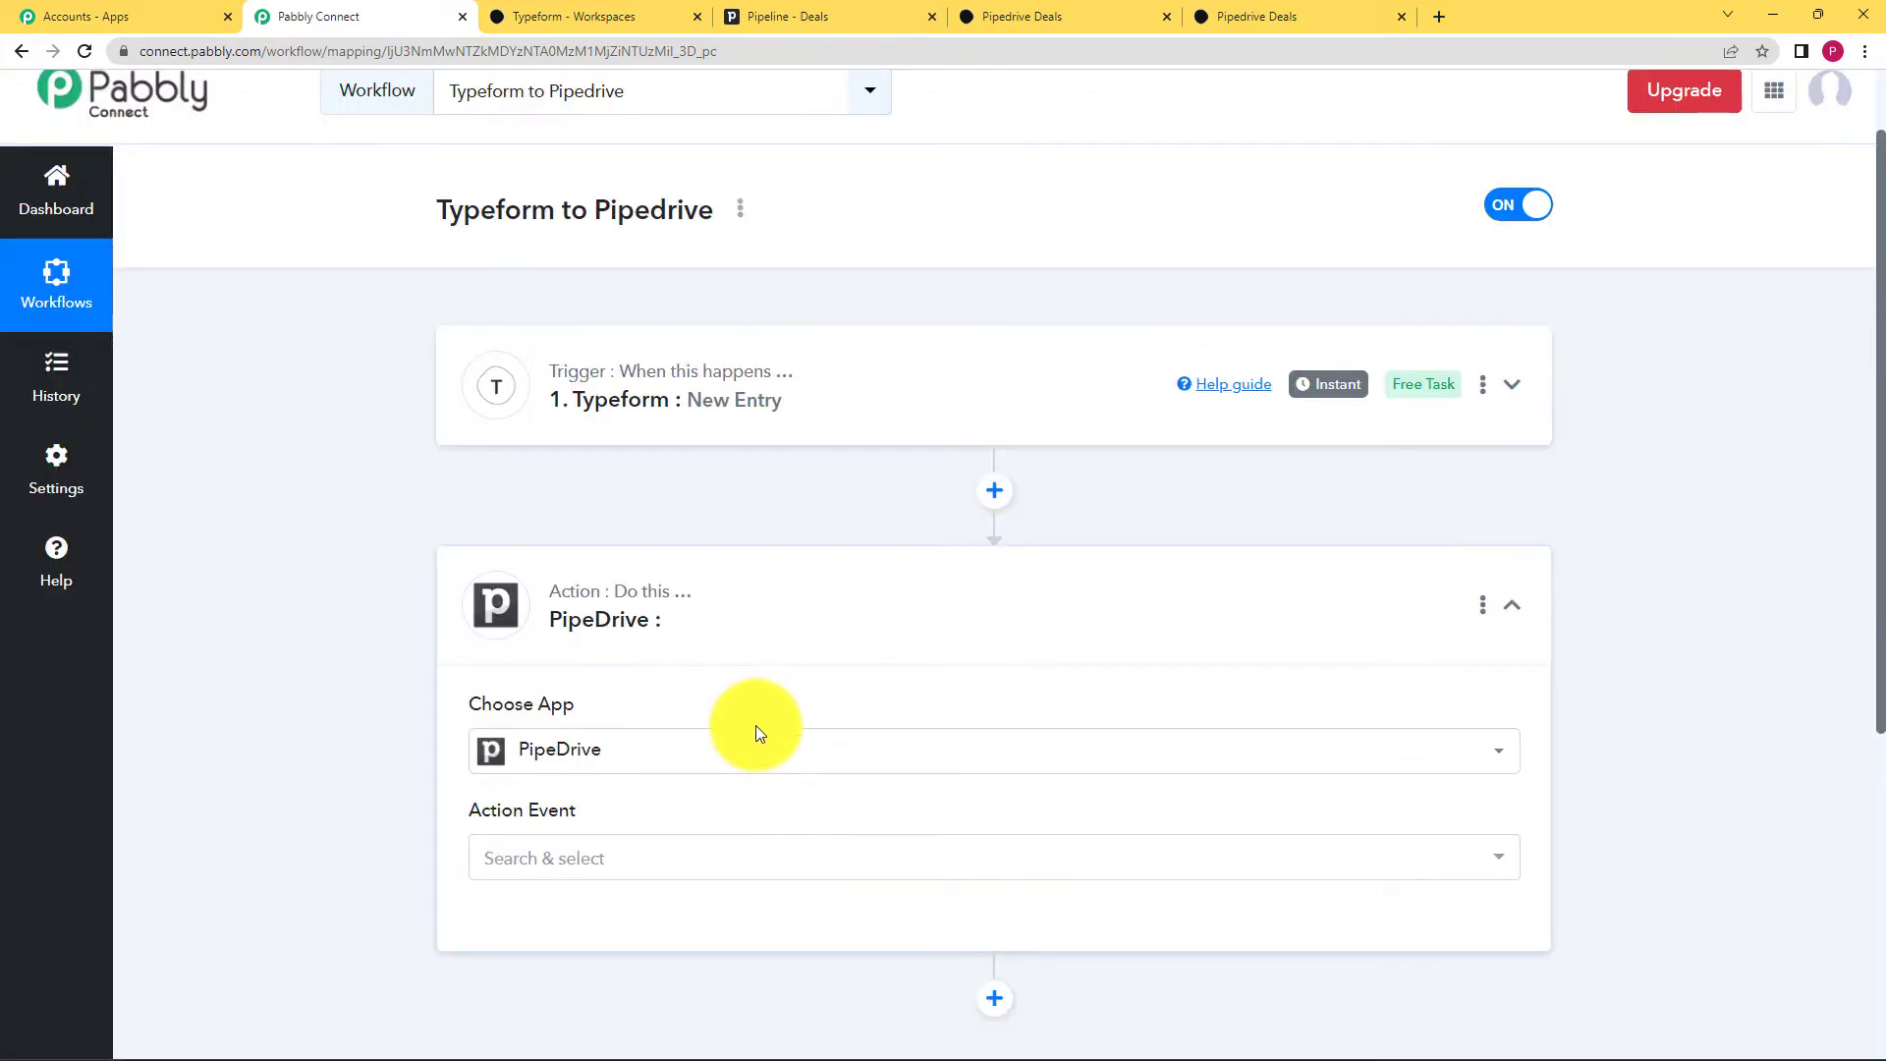
left_click(694, 864)
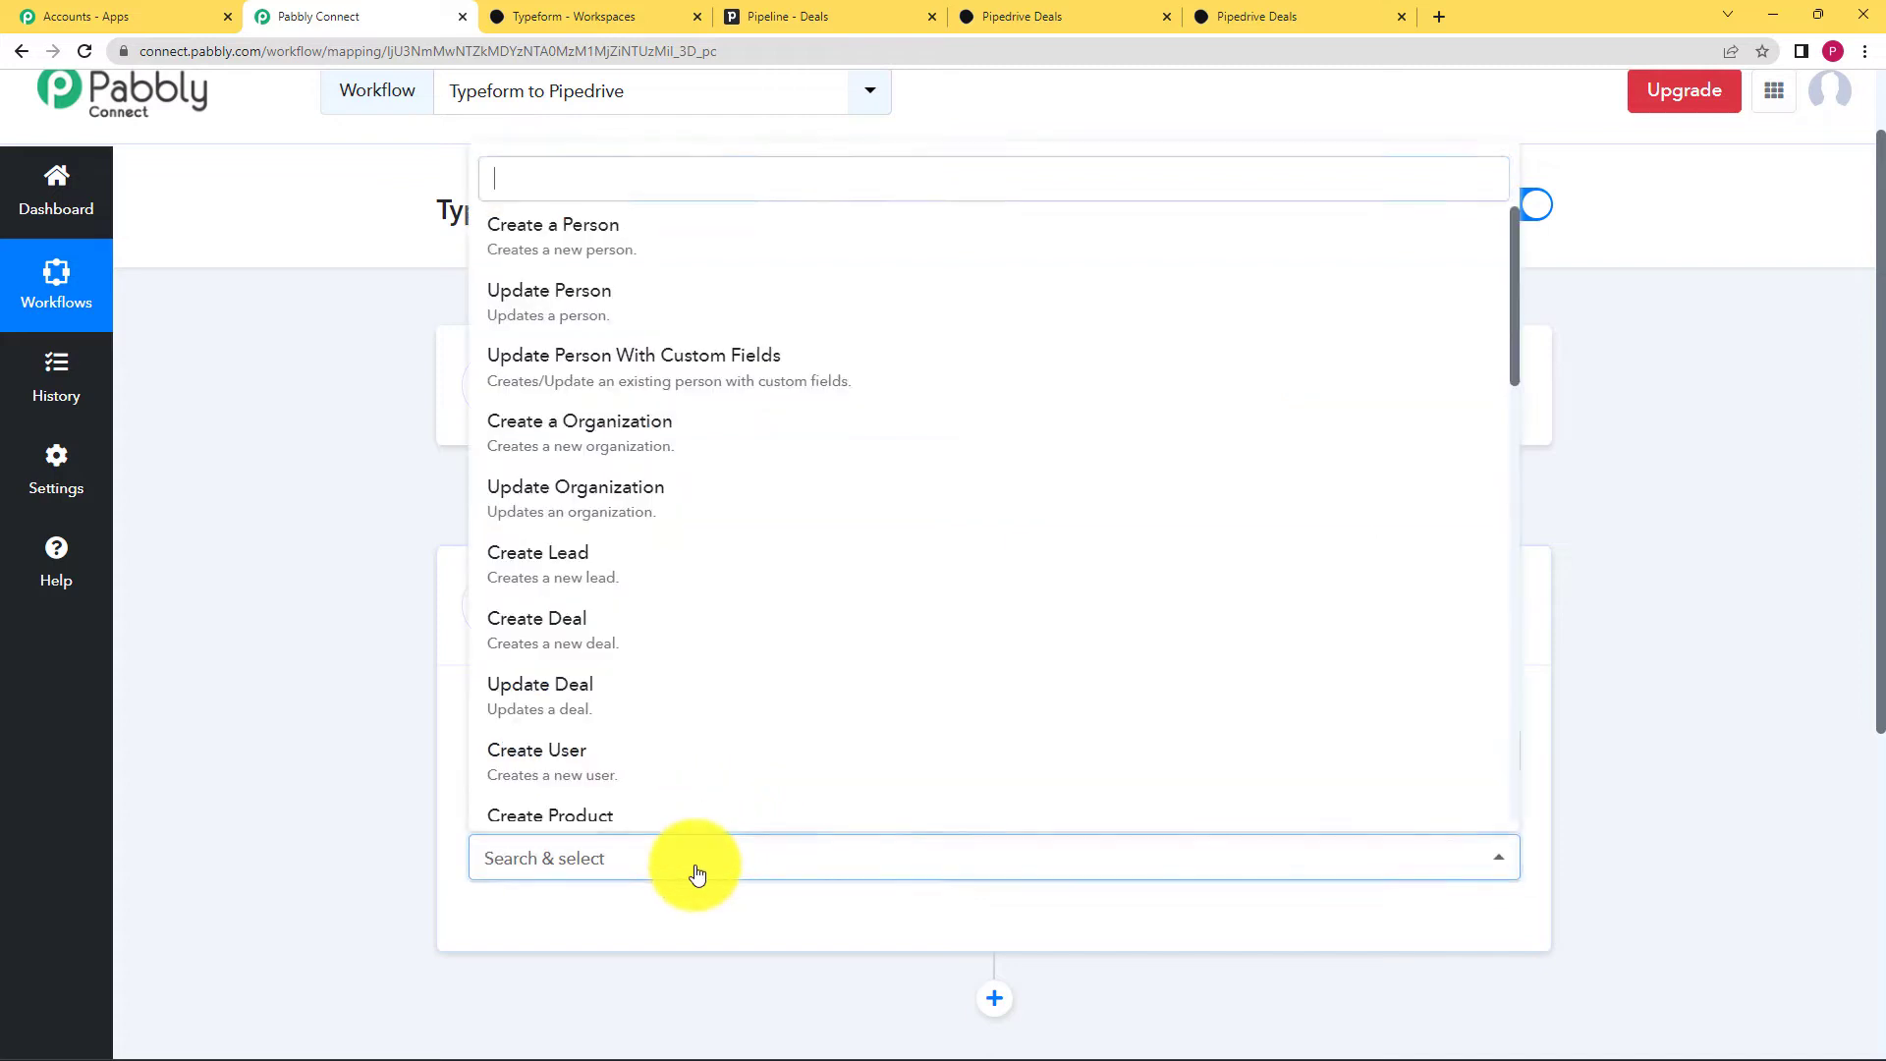
left_click(585, 240)
scroll(442, 801, "down", 3)
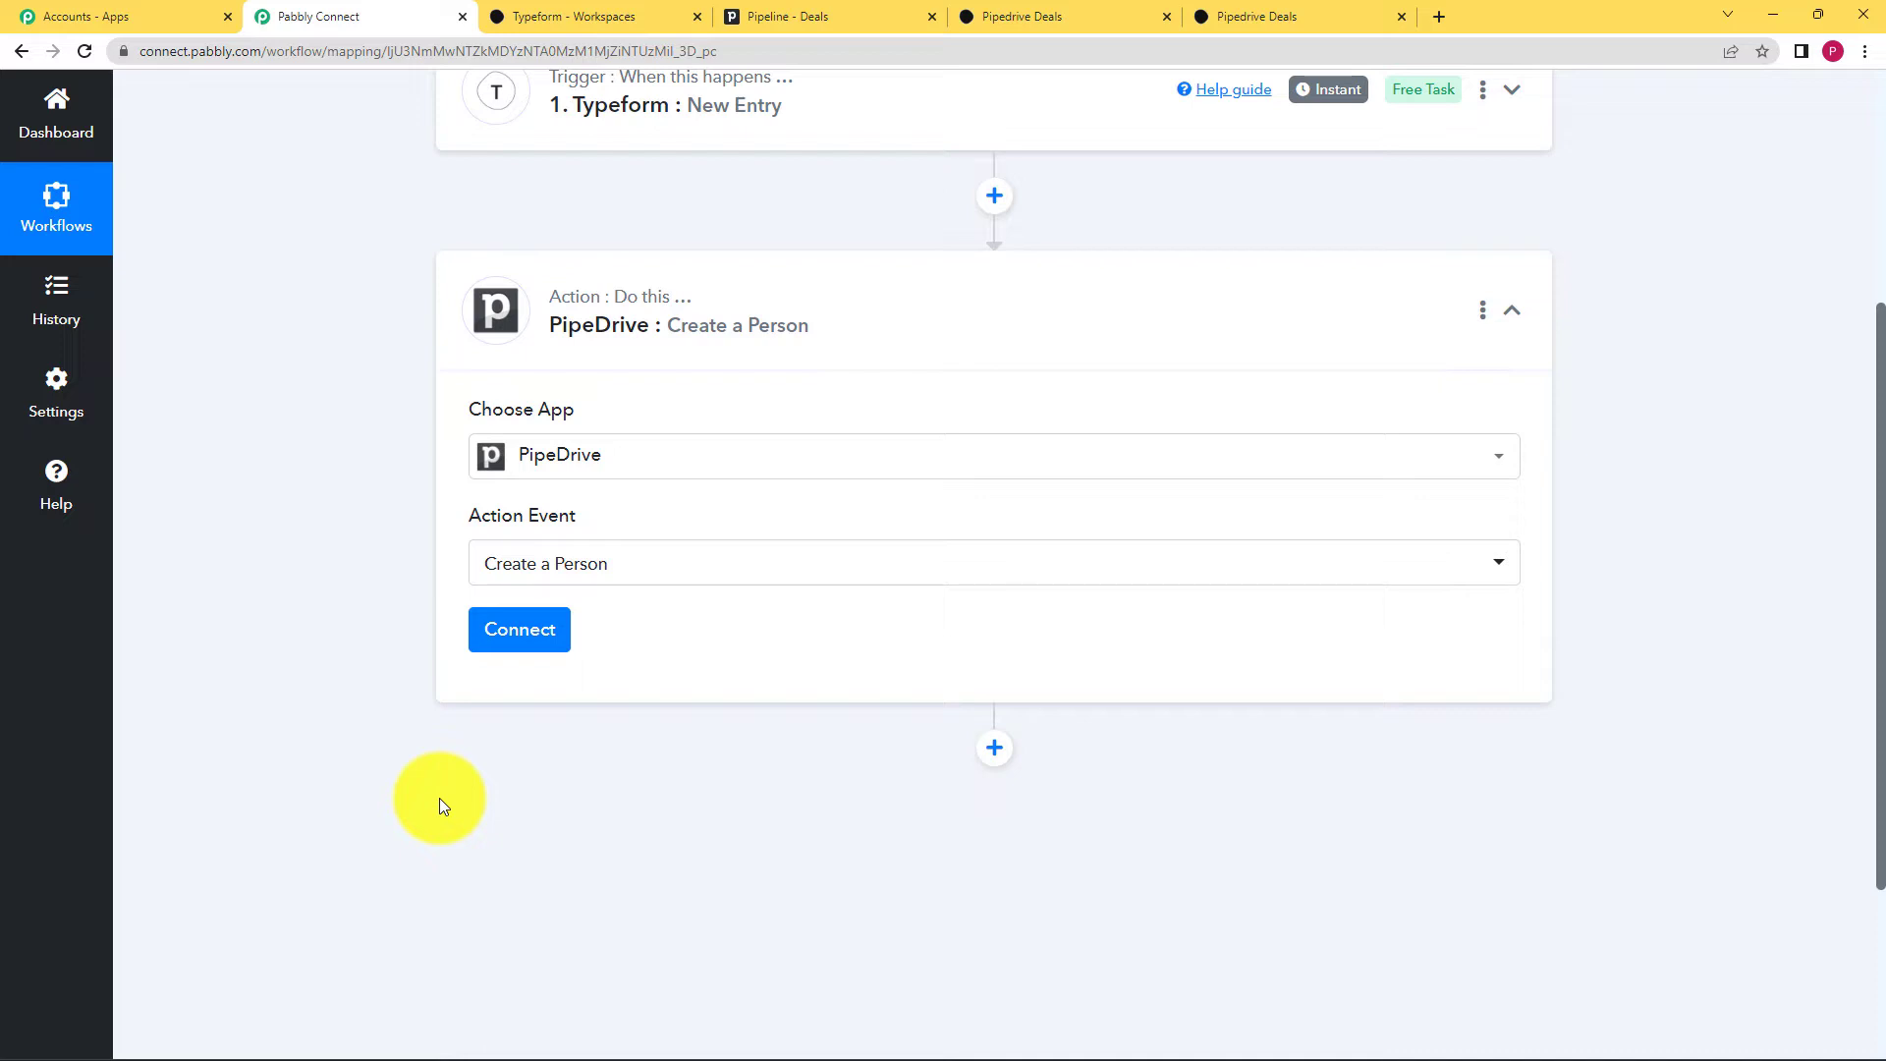
left_click(515, 643)
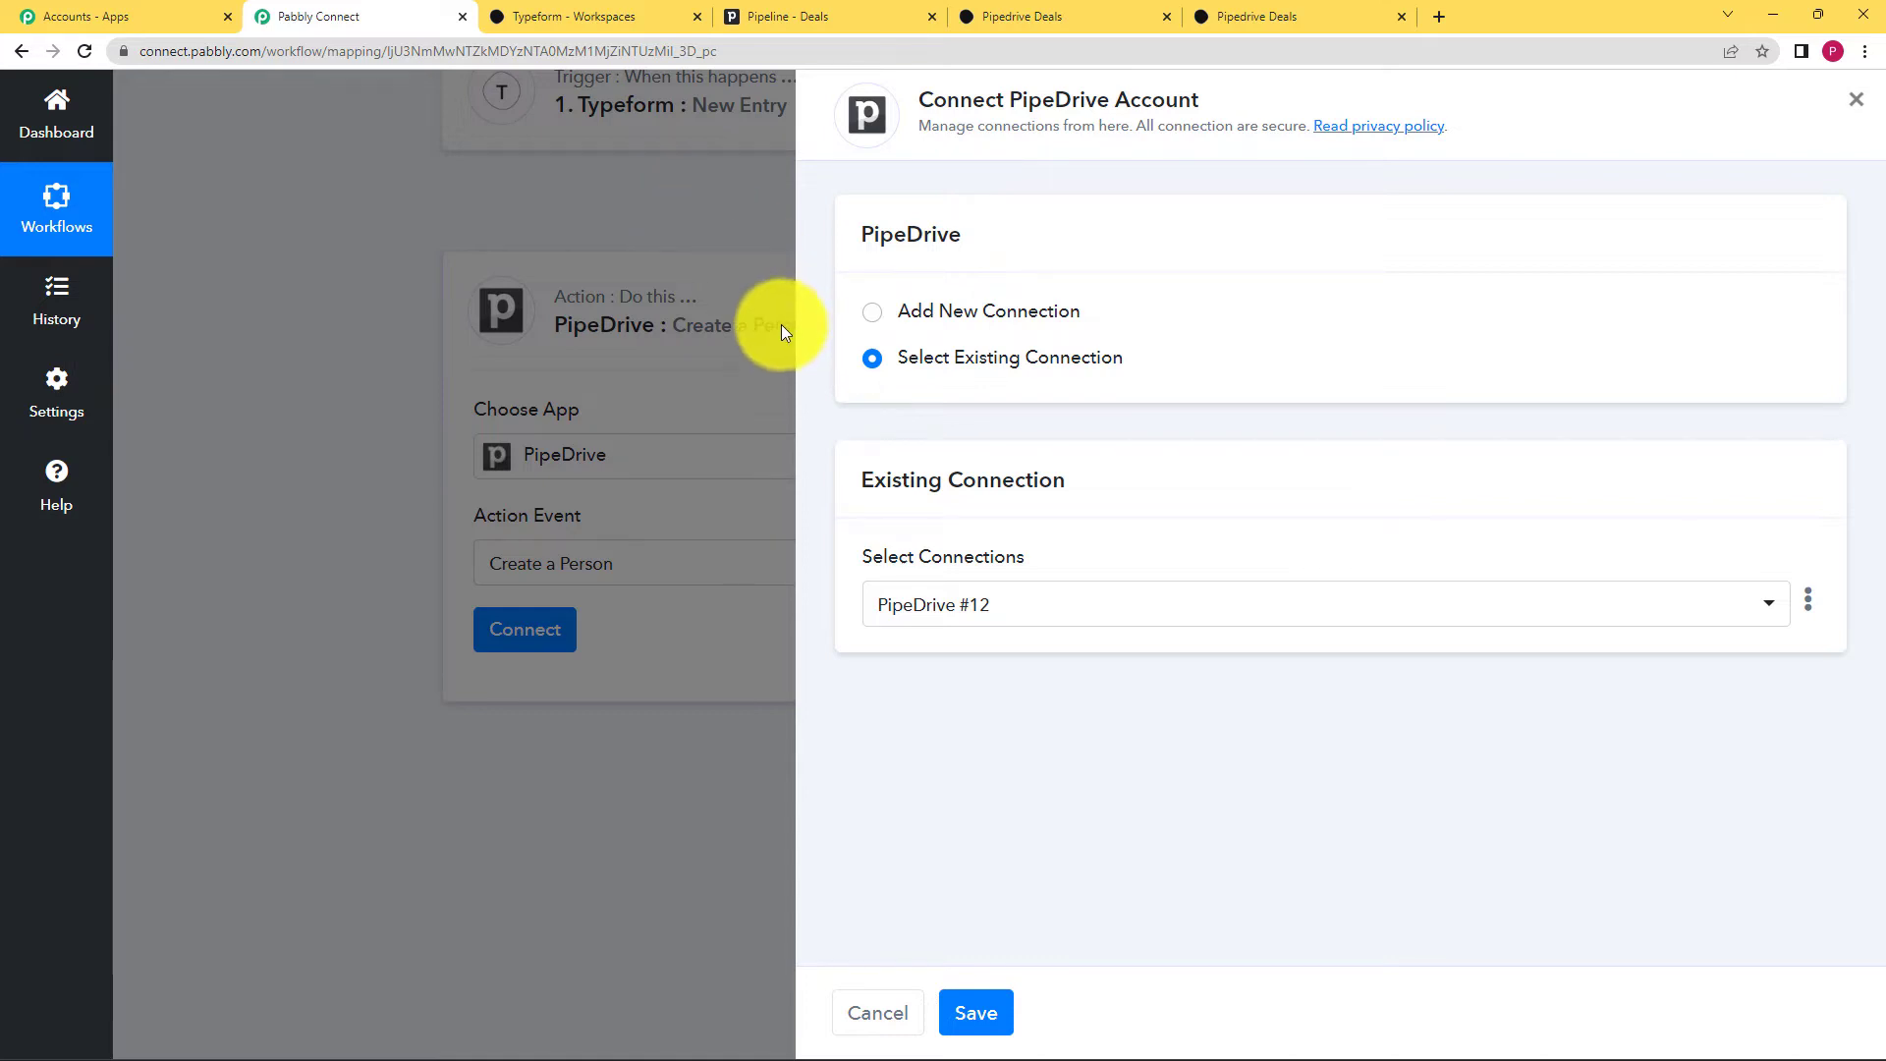
Step: Start a new PipeDrive #13 connection needing an API token, then switch to Pipedrive for it
left_click(762, 17)
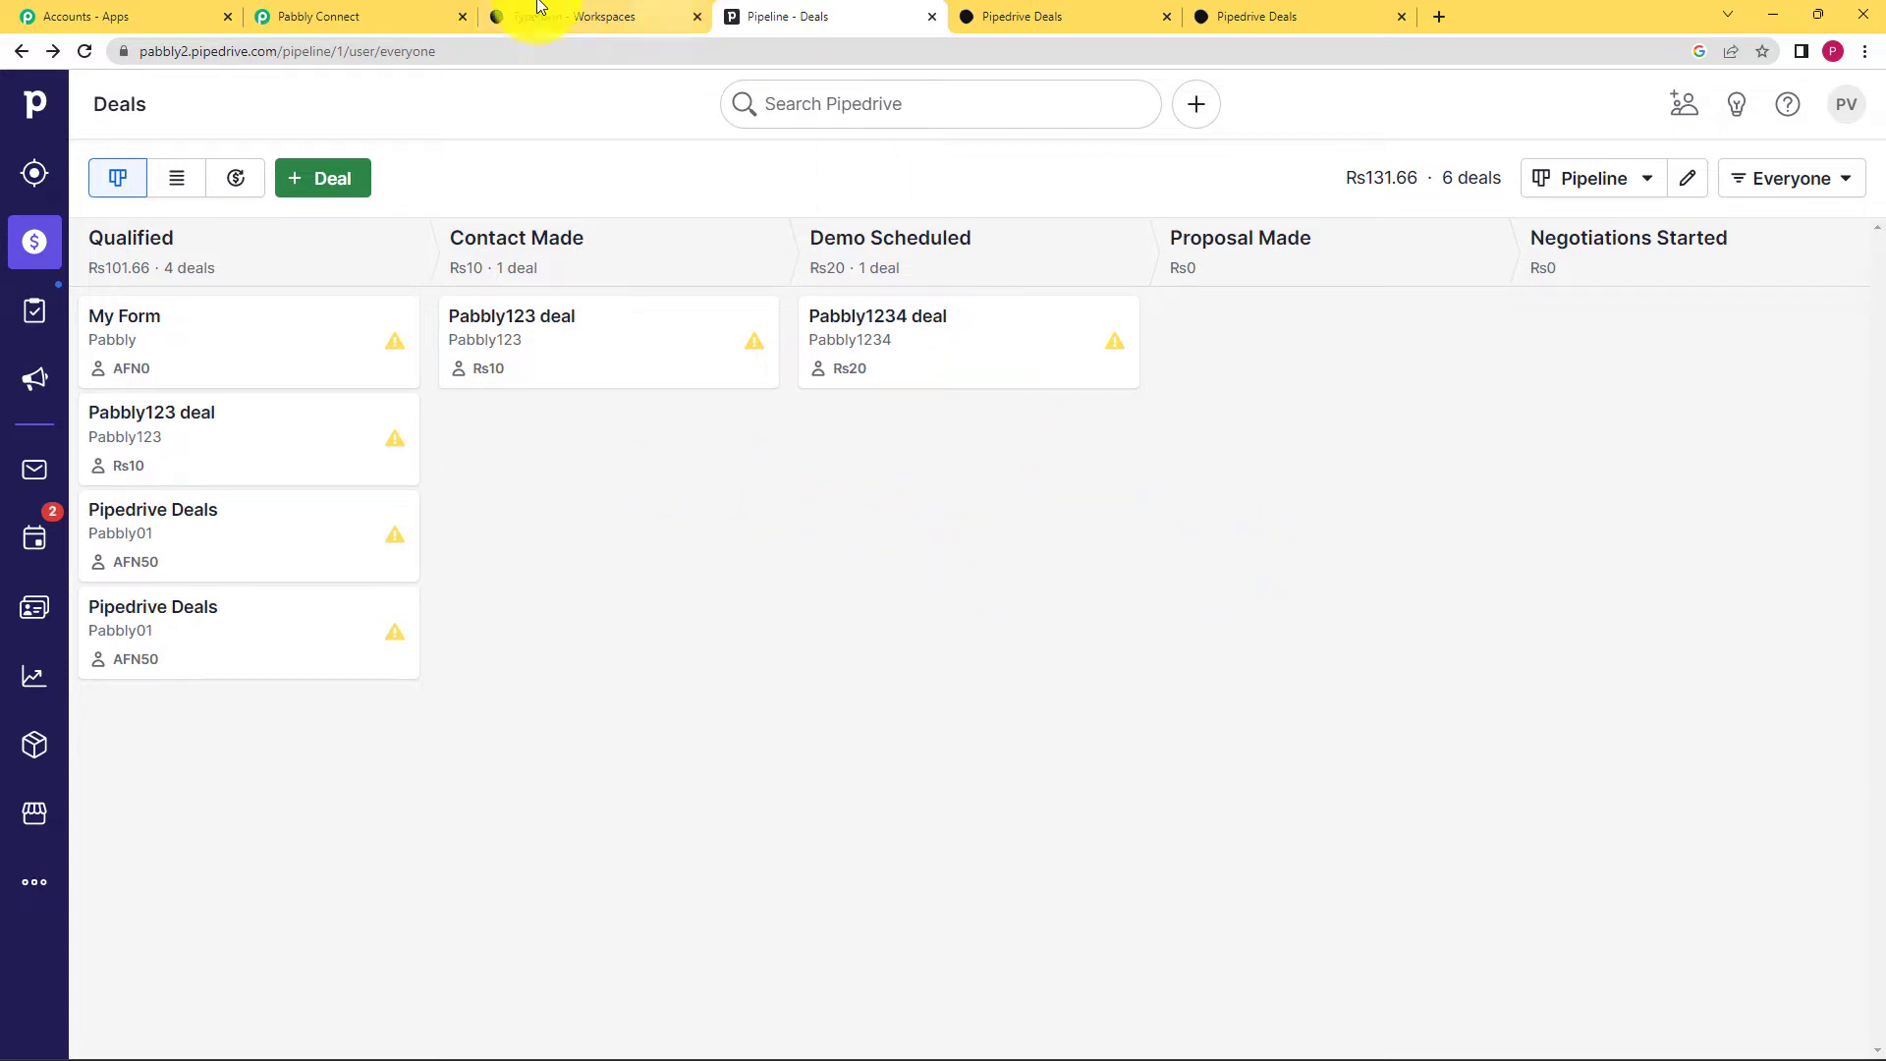
left_click(412, 16)
left_click(936, 331)
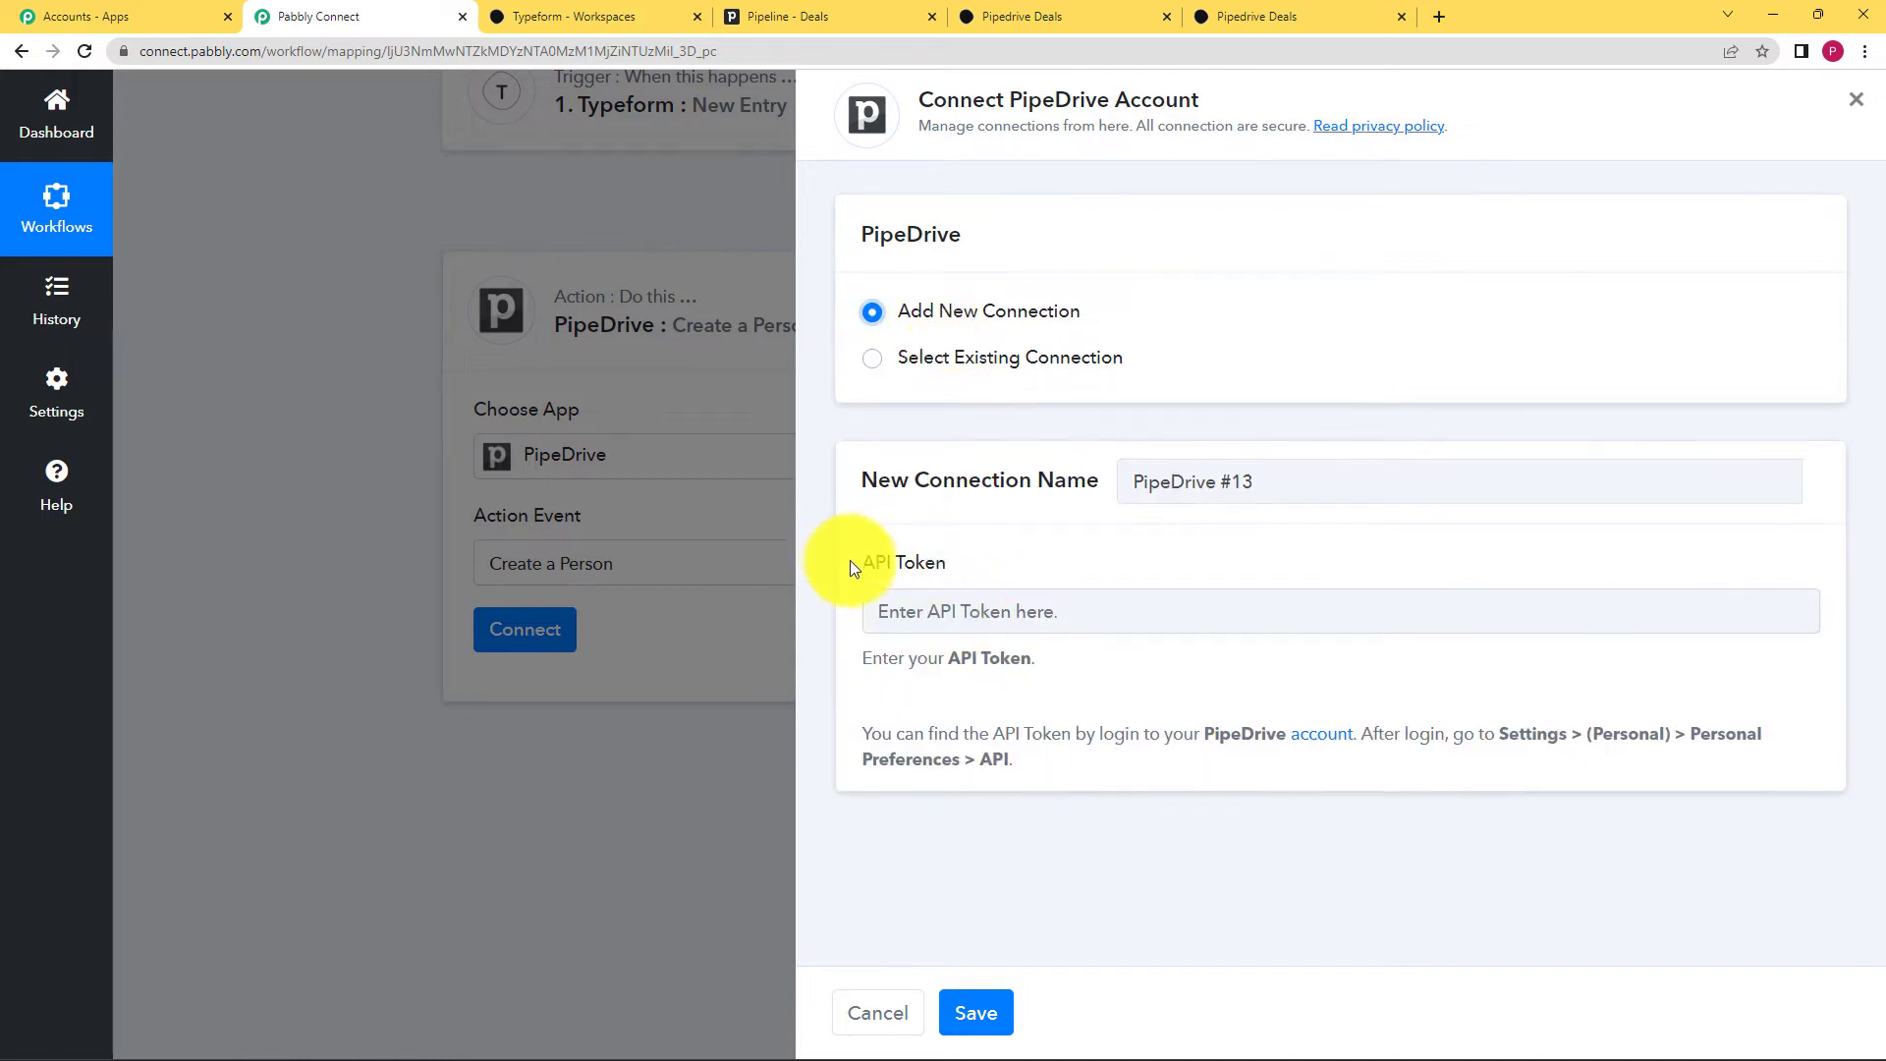
left_click_drag(851, 568, 963, 576)
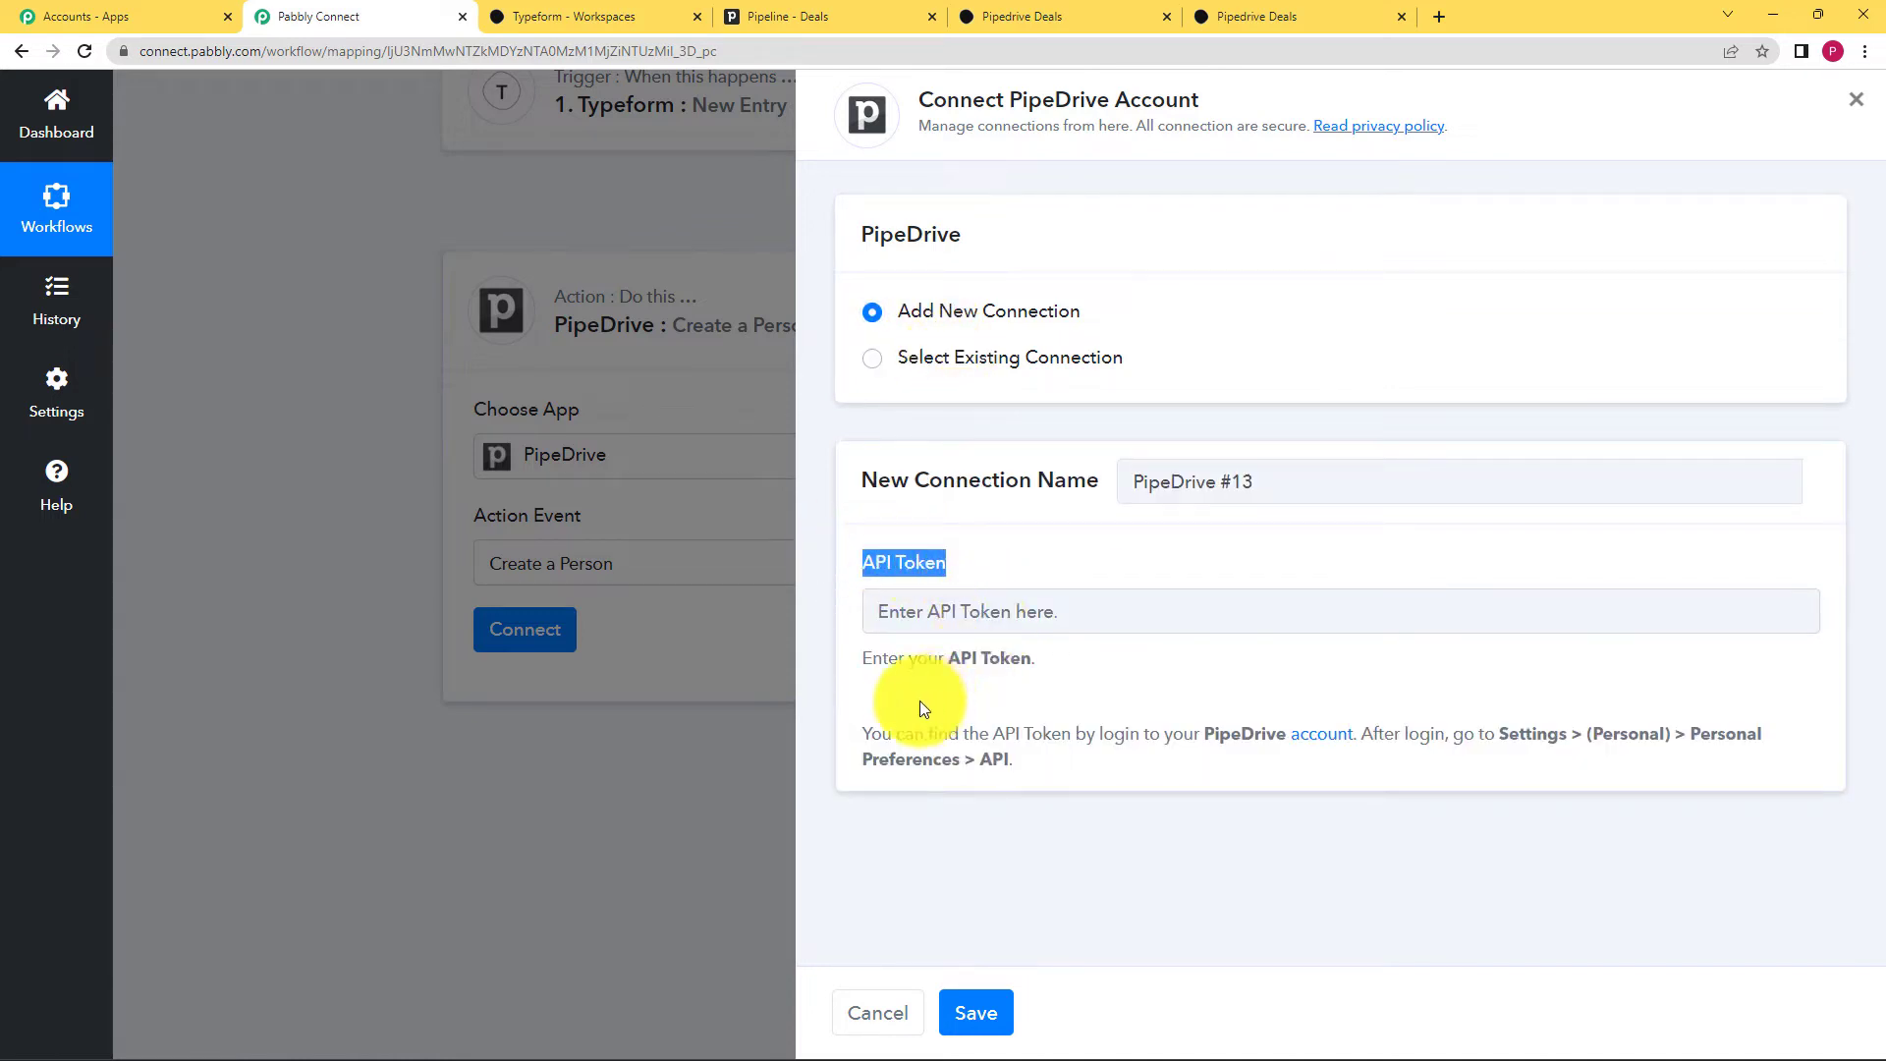
left_click_drag(861, 735, 1219, 735)
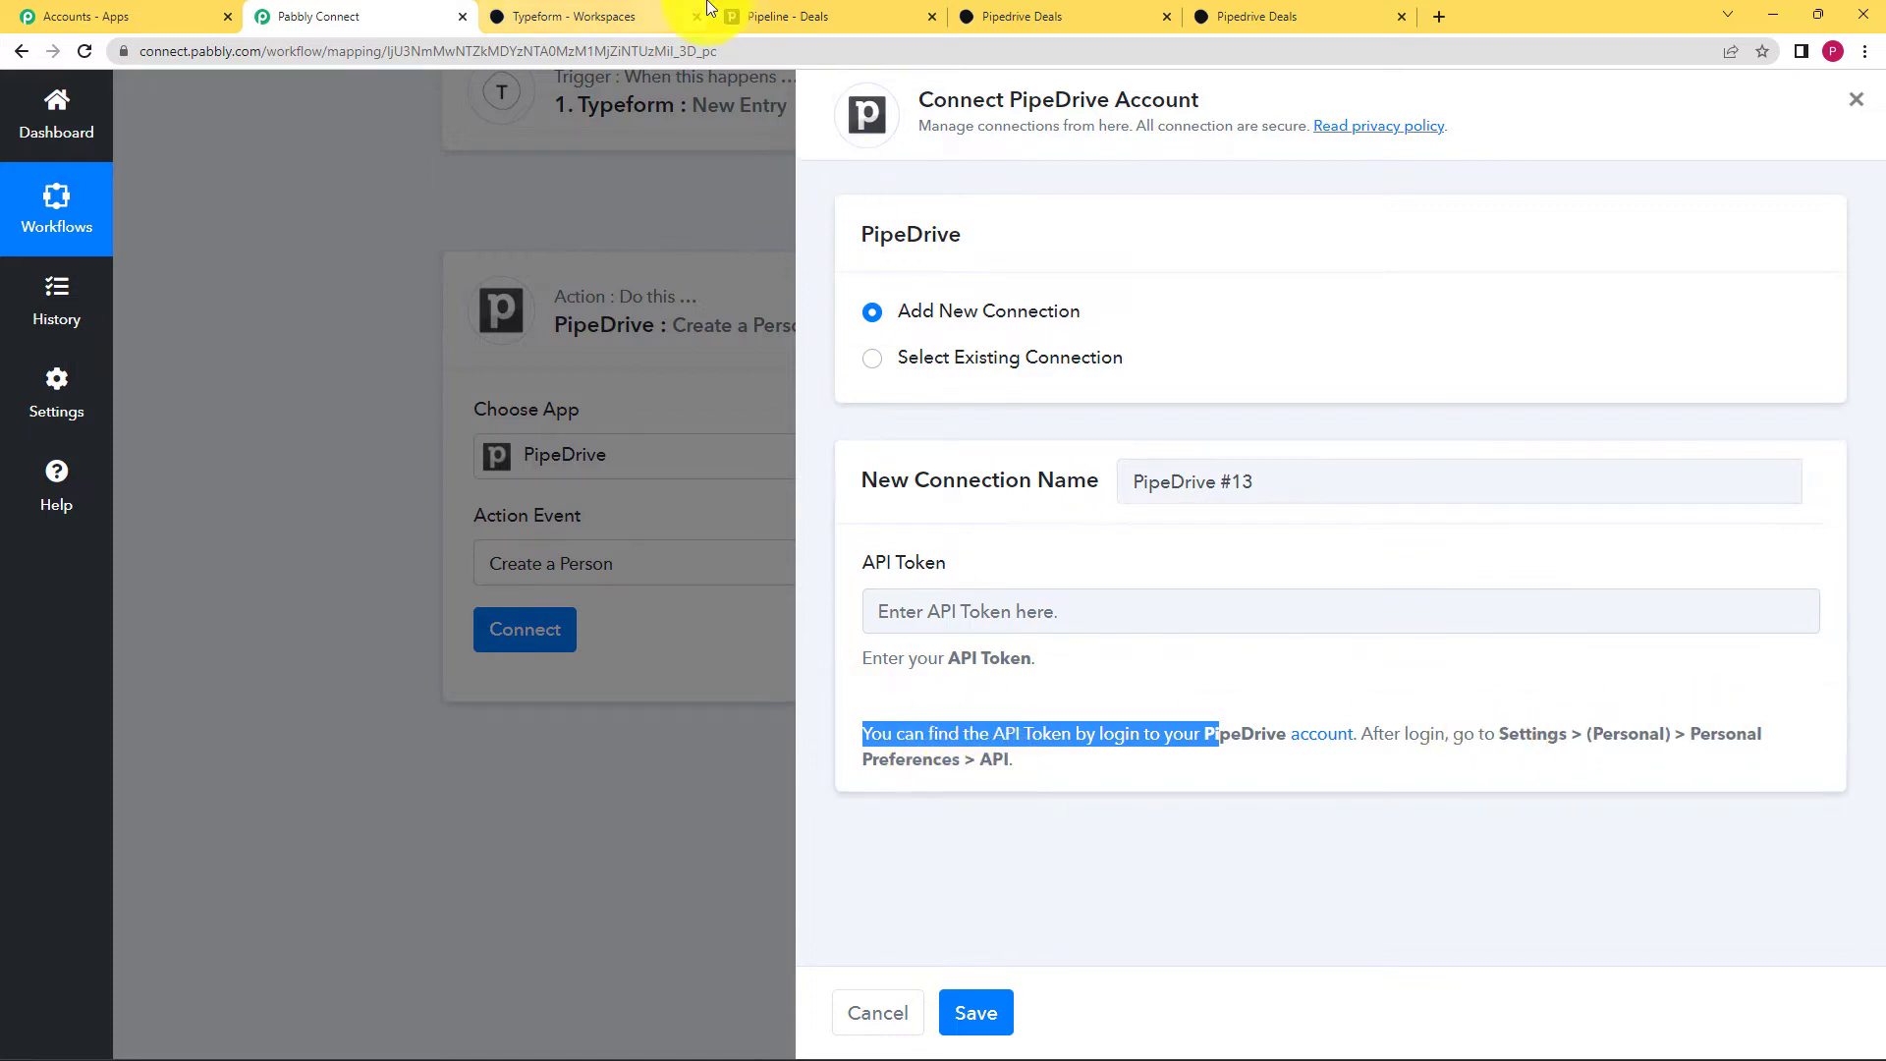
left_click(786, 13)
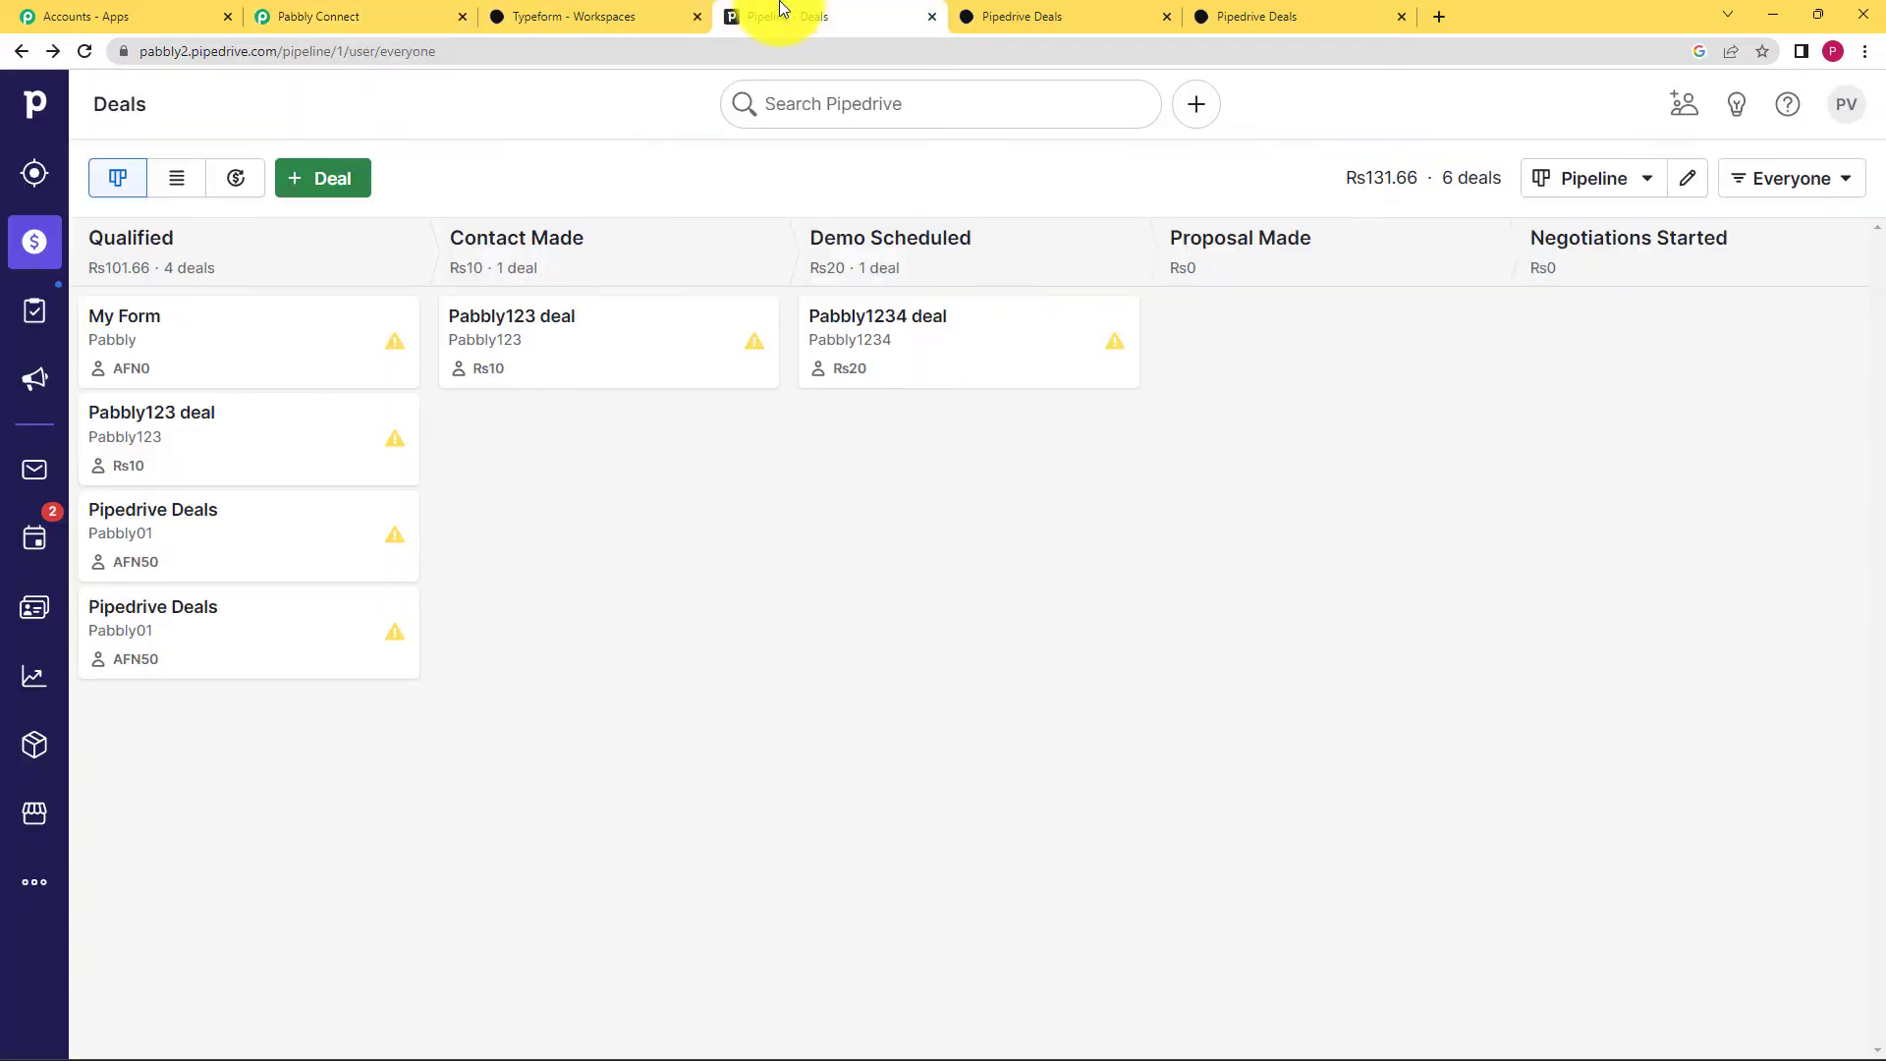
Step: Generate a new Pipedrive personal API token under Personal preferences > API and copy it
left_click(1843, 122)
left_click(1774, 214)
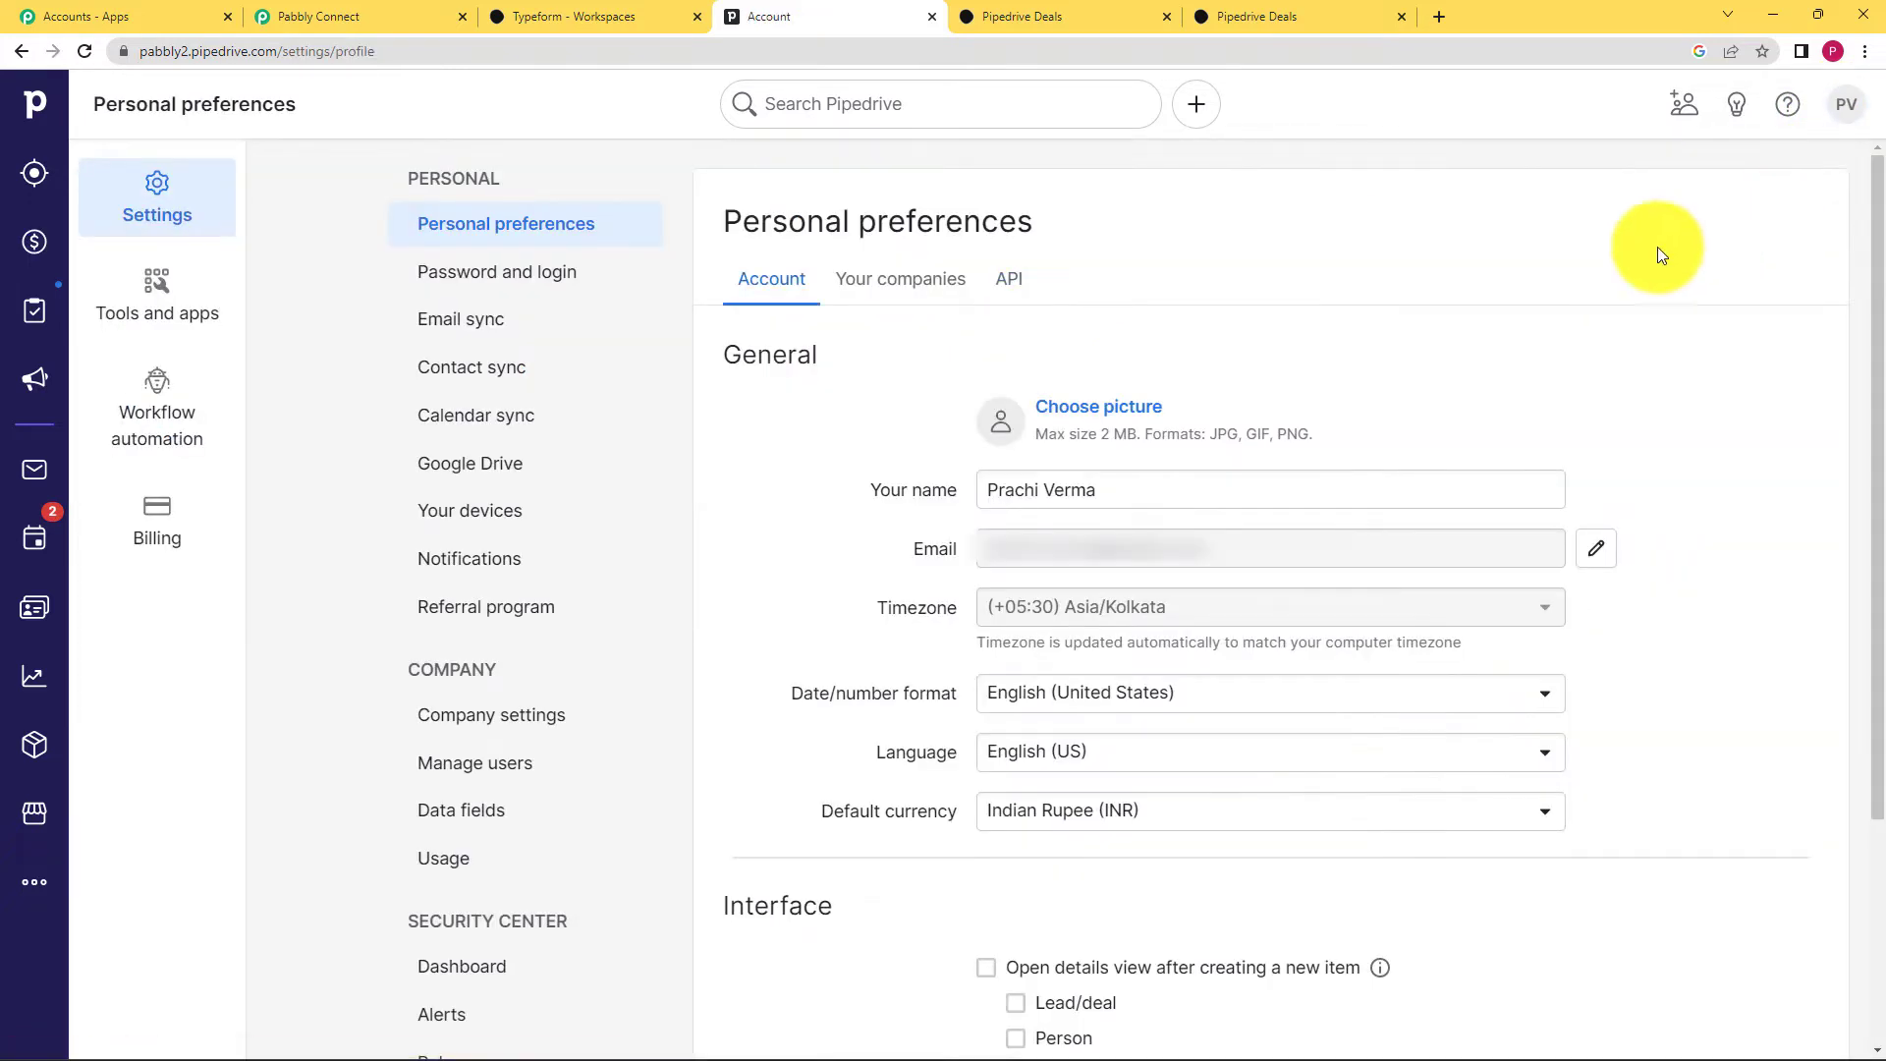
left_click(1006, 284)
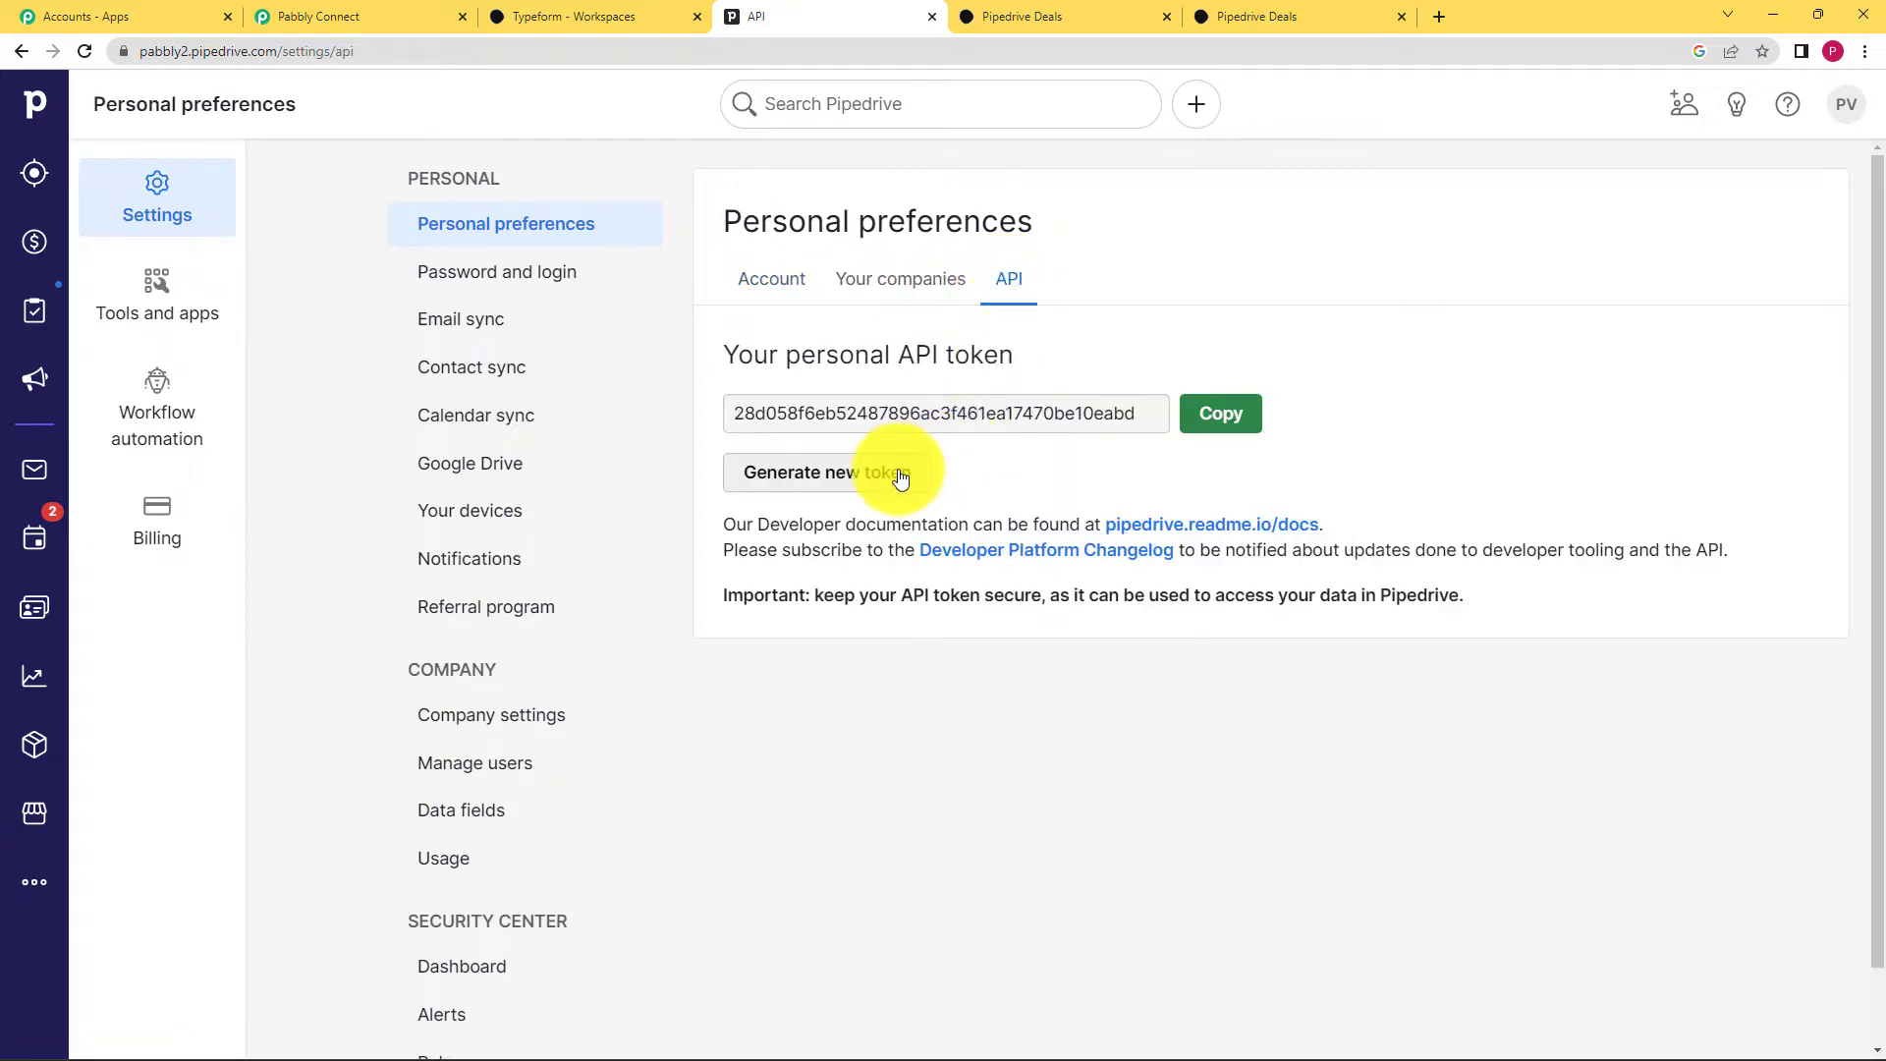
left_click(855, 488)
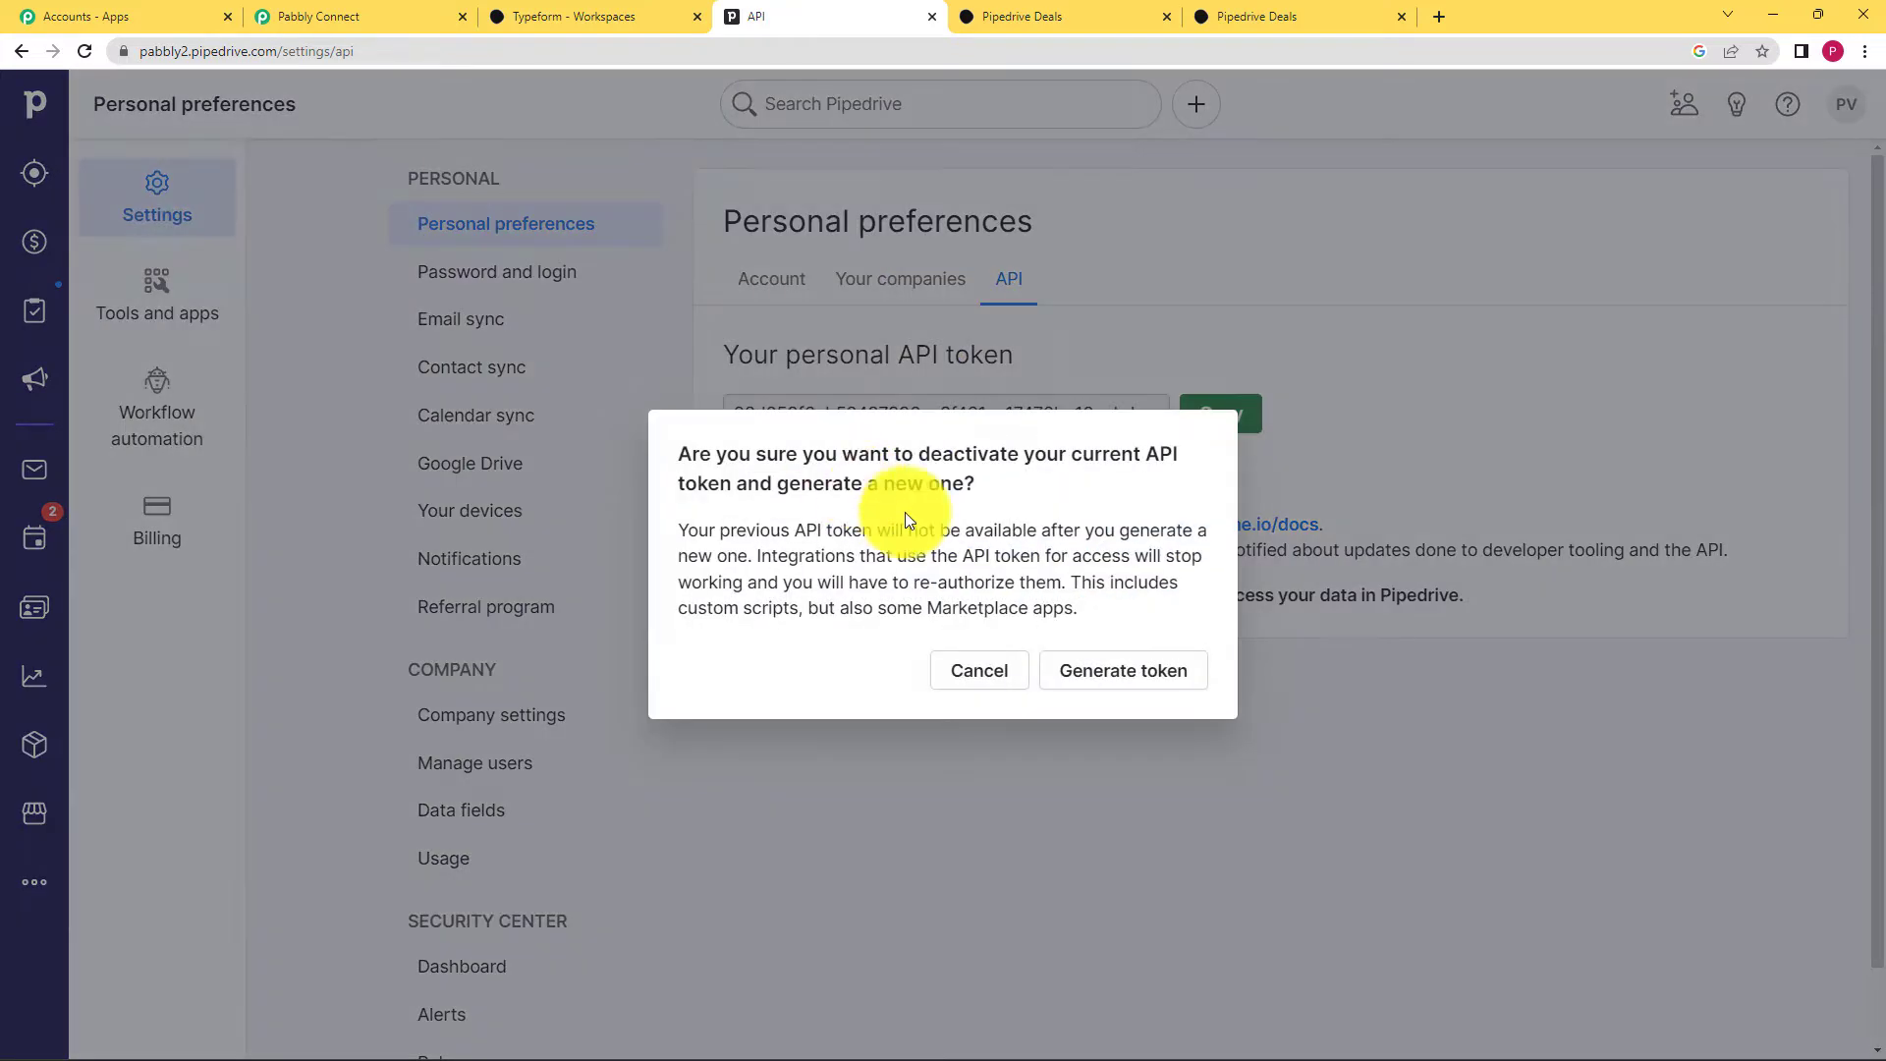
left_click(1126, 671)
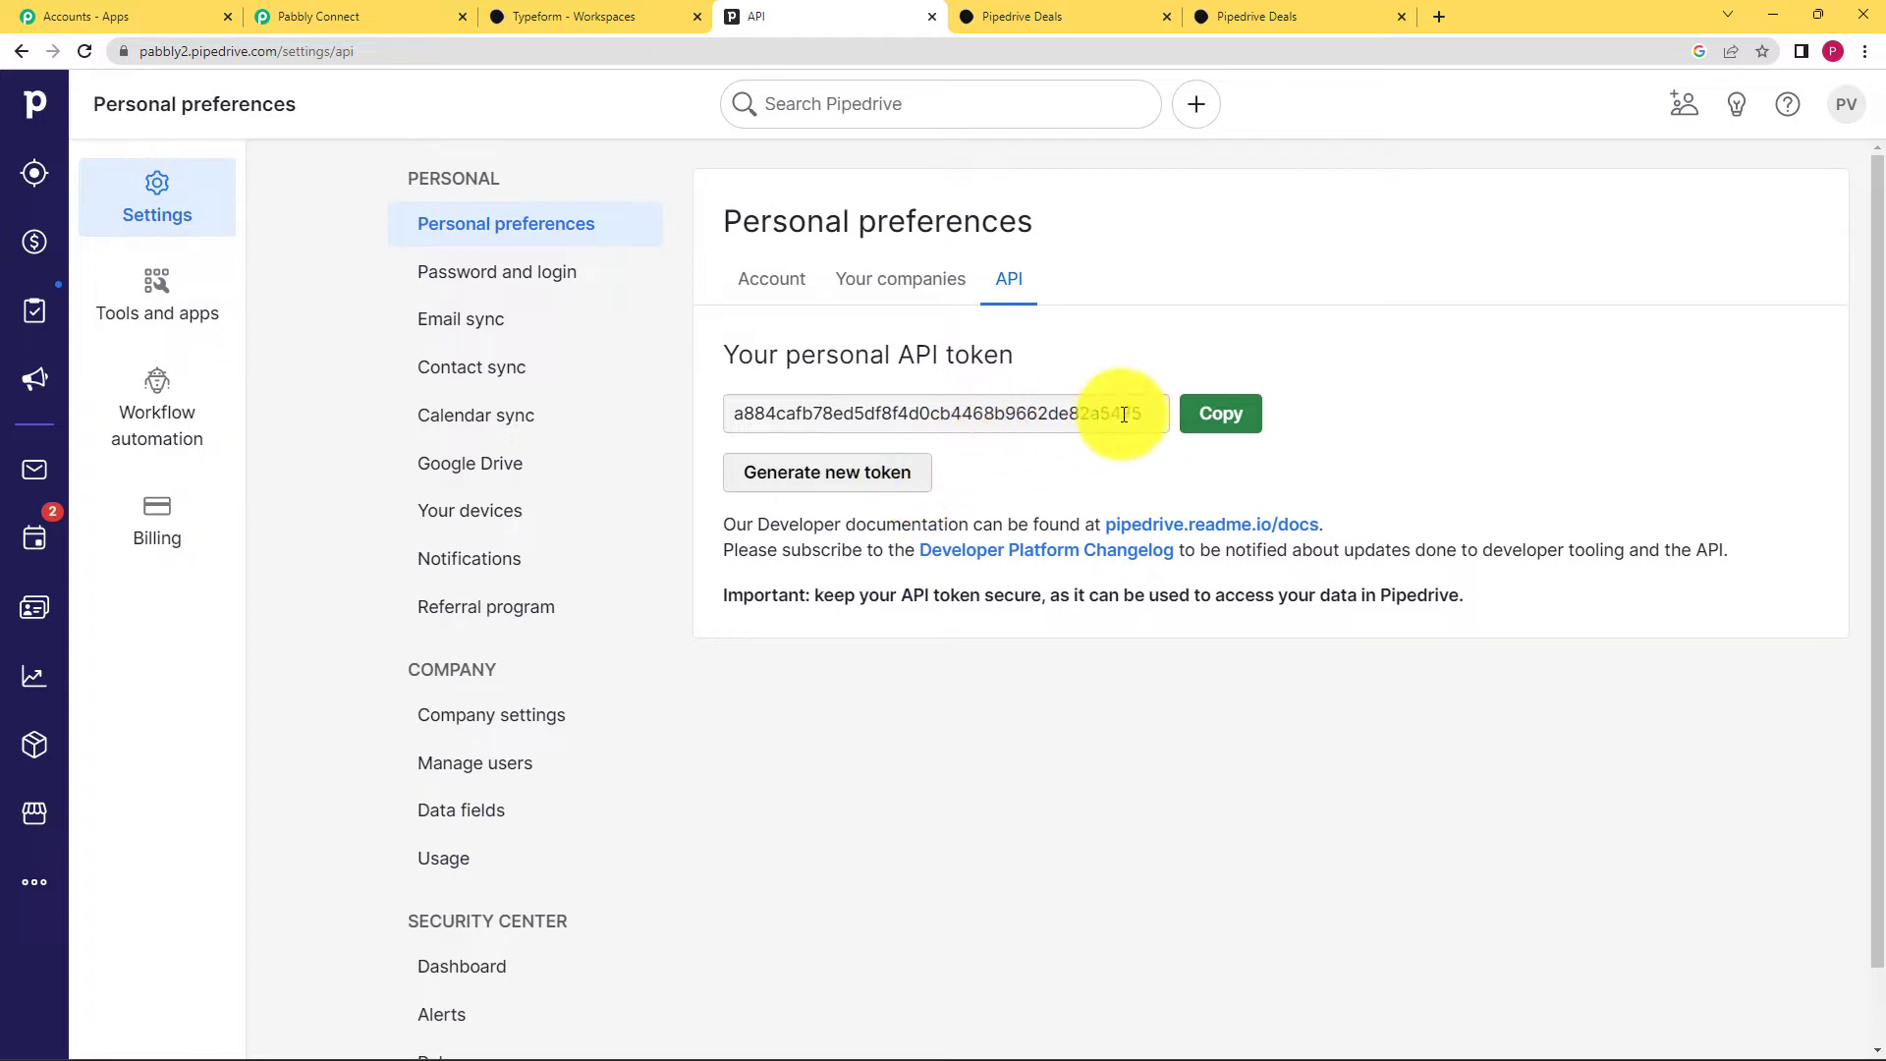
left_click(1202, 429)
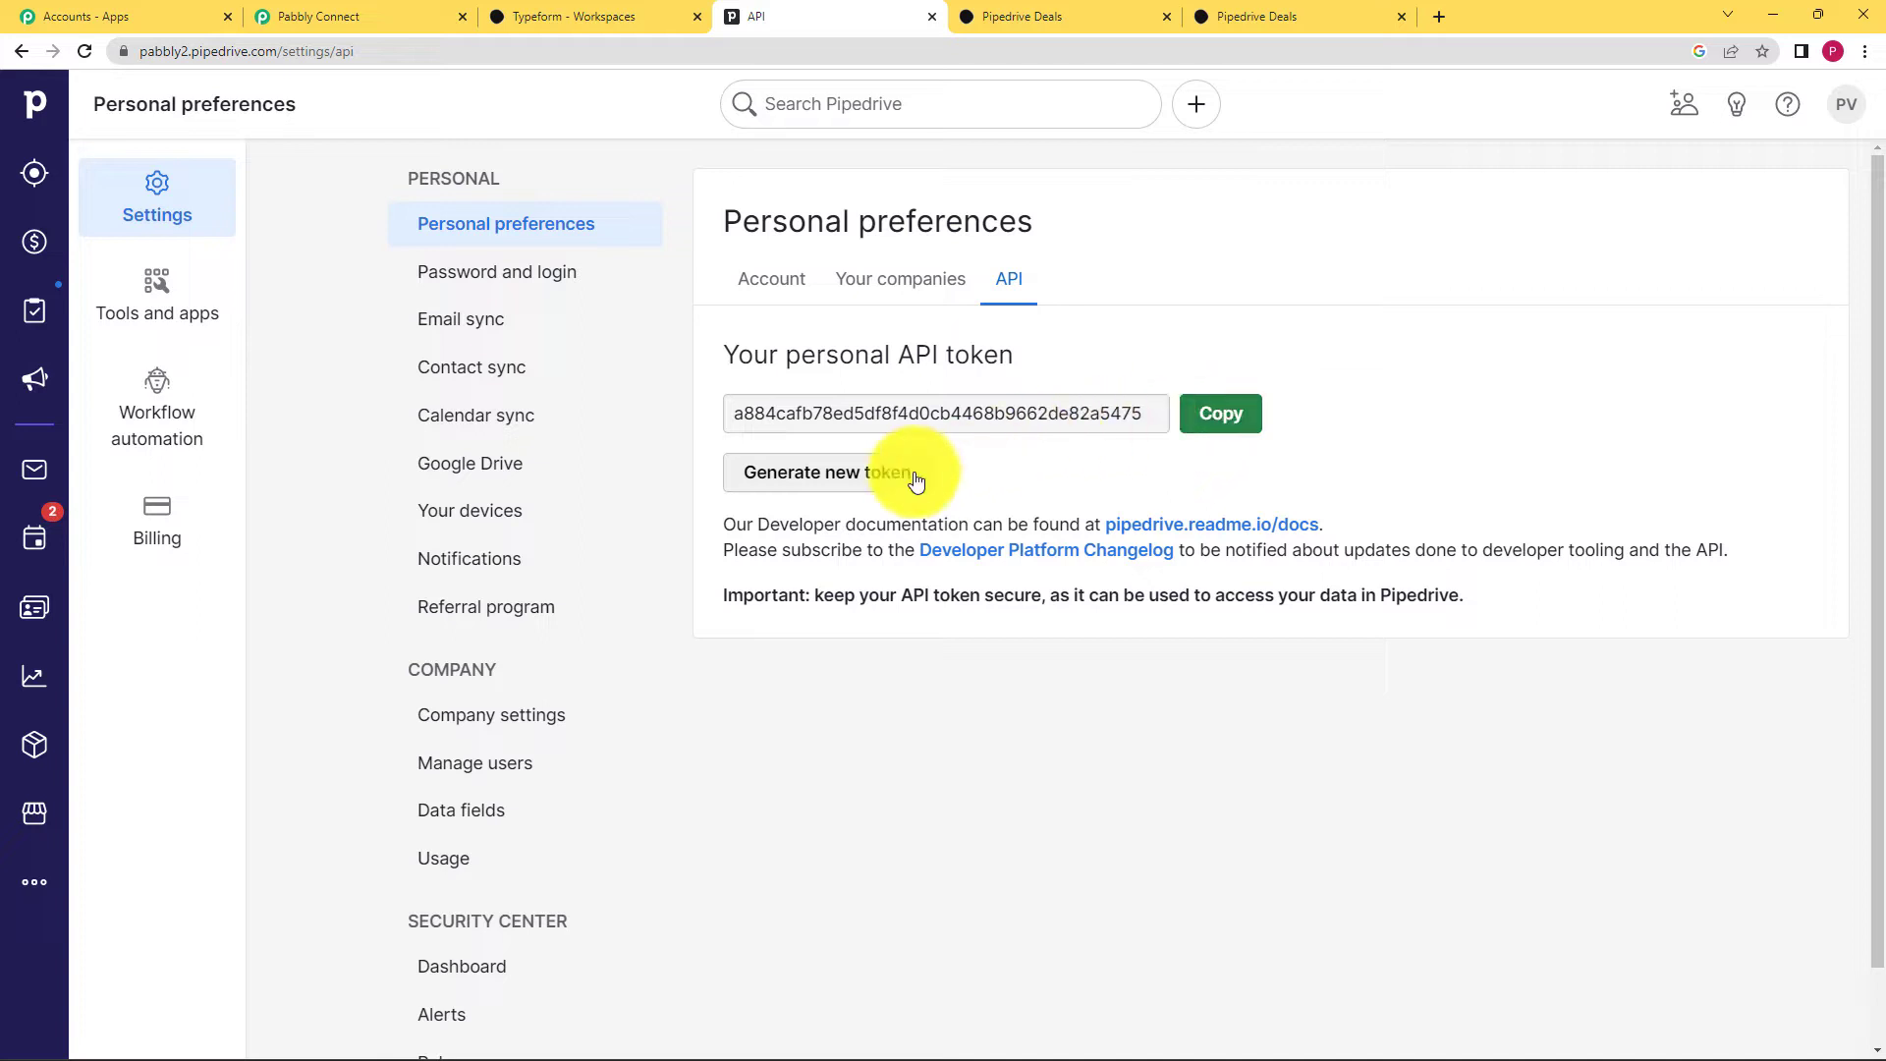
left_click(1223, 406)
left_click(403, 19)
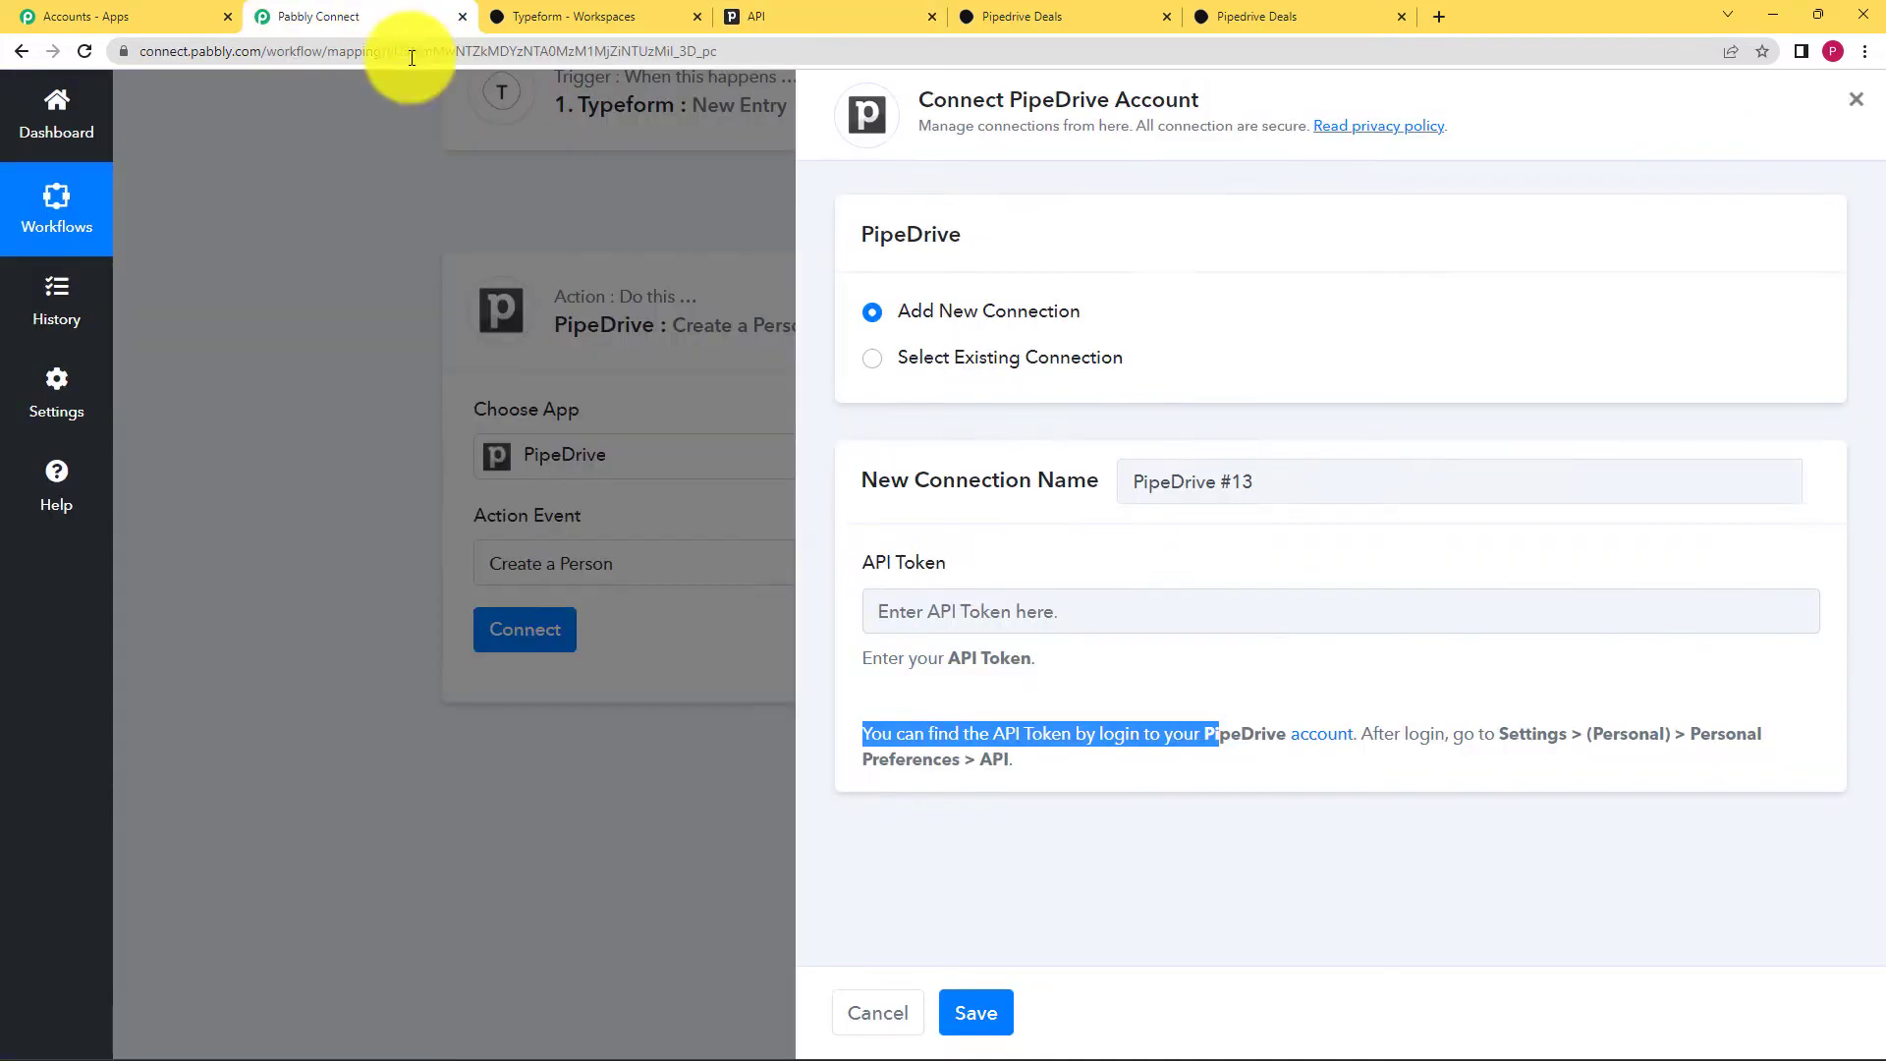
Step: Paste the new token into the Connect PipeDrive Account panel's API Token field and save
left_click(916, 613)
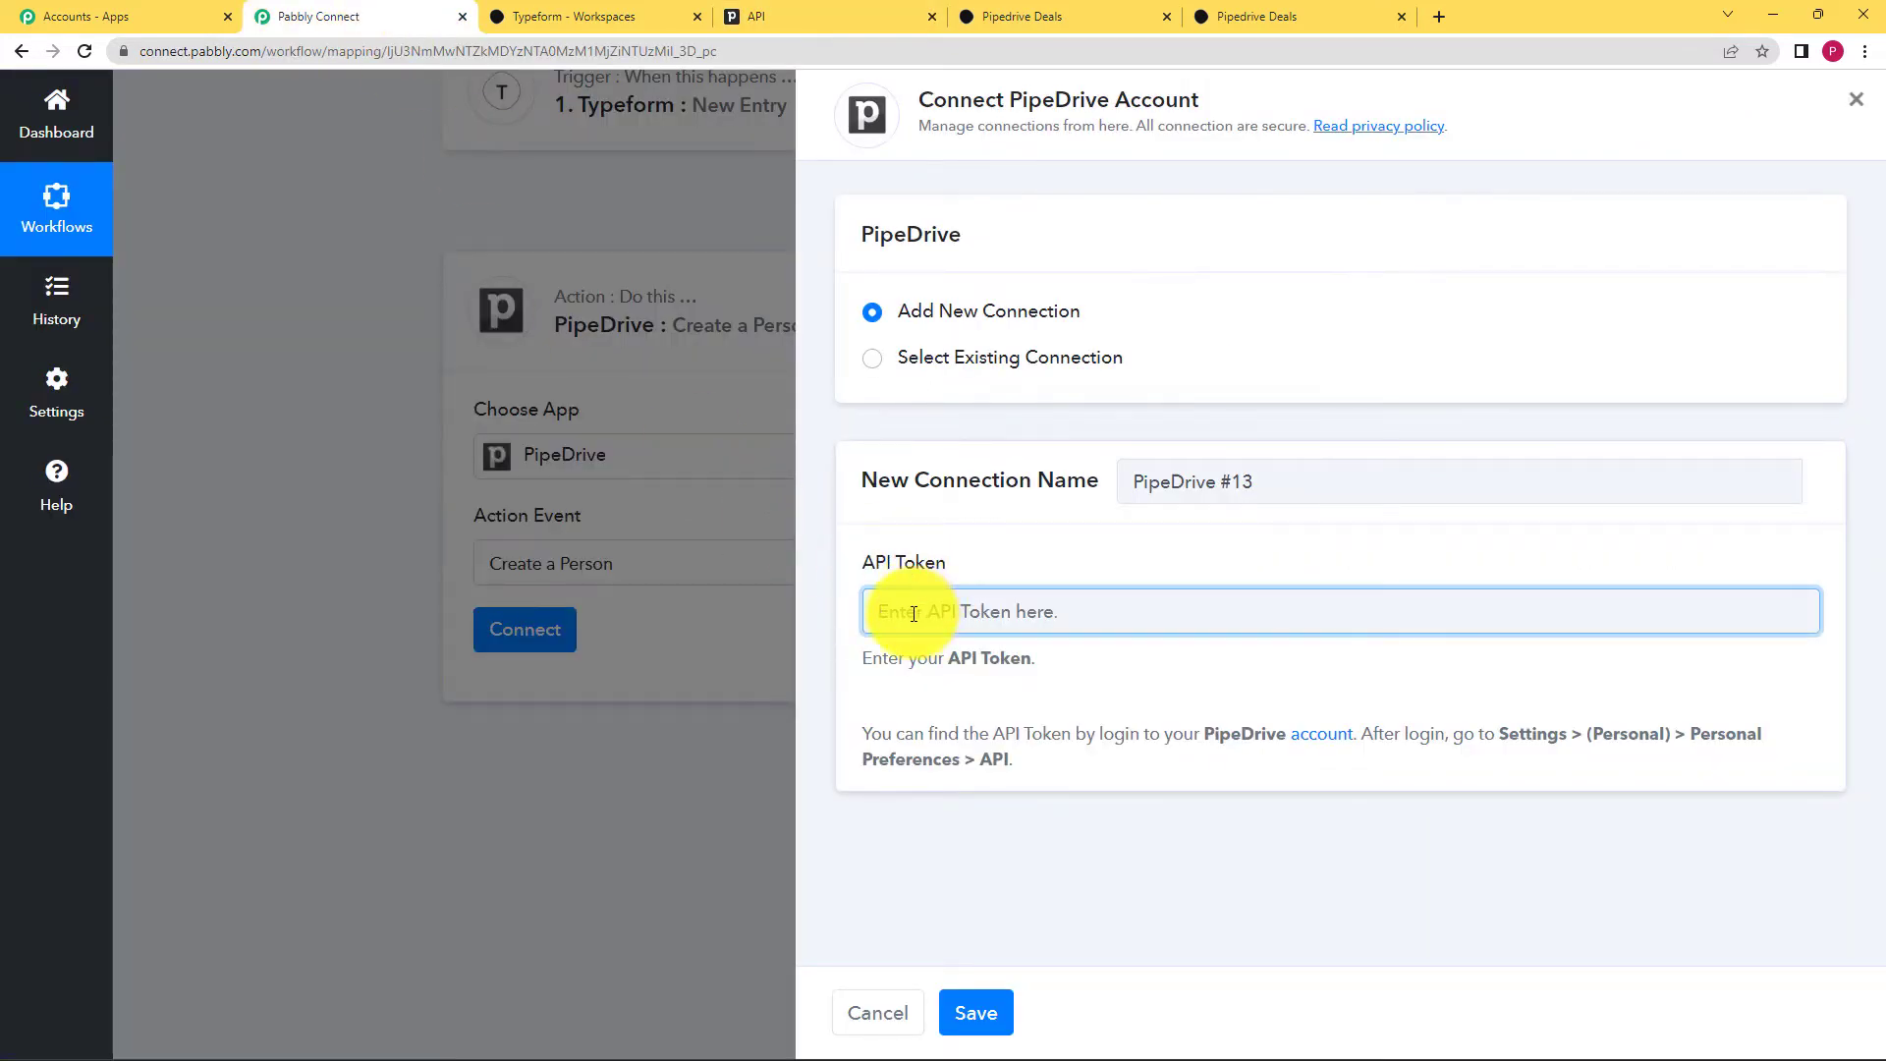
key("ctrl+v")
left_click(976, 1012)
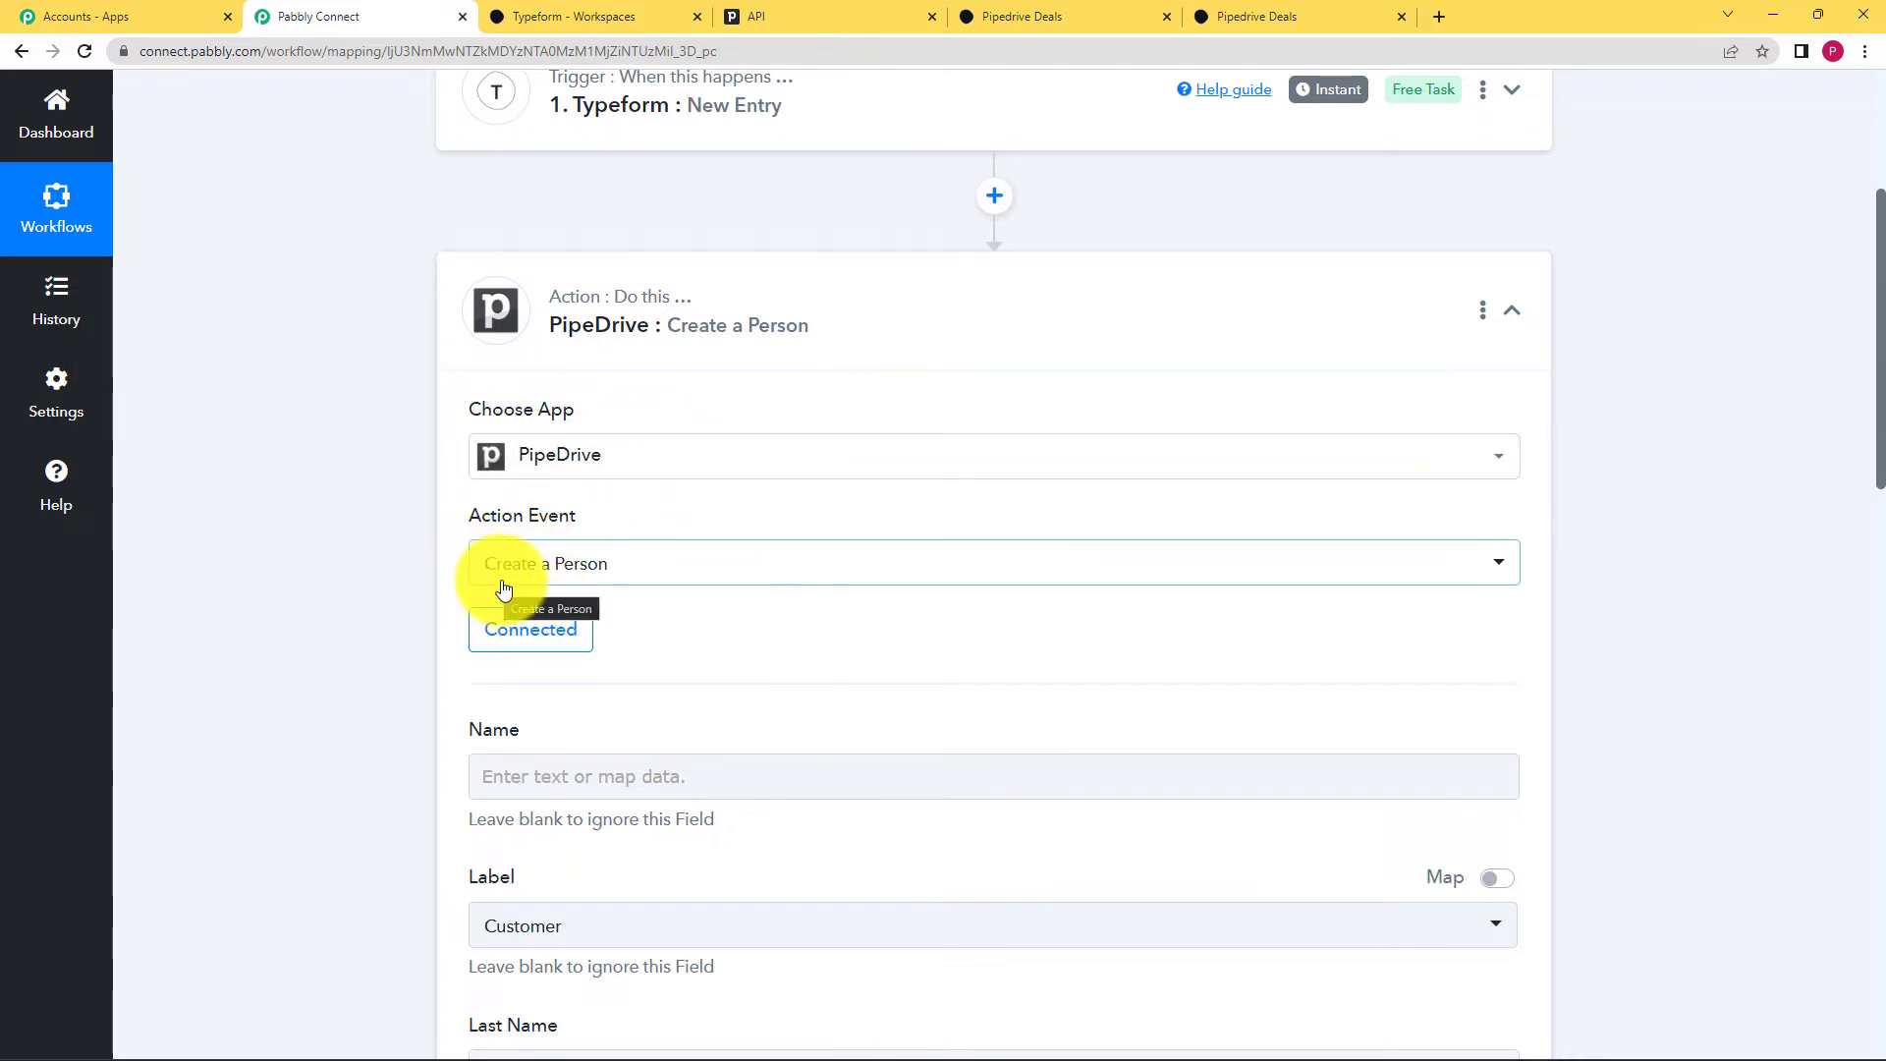
scroll(367, 698, "down", 3)
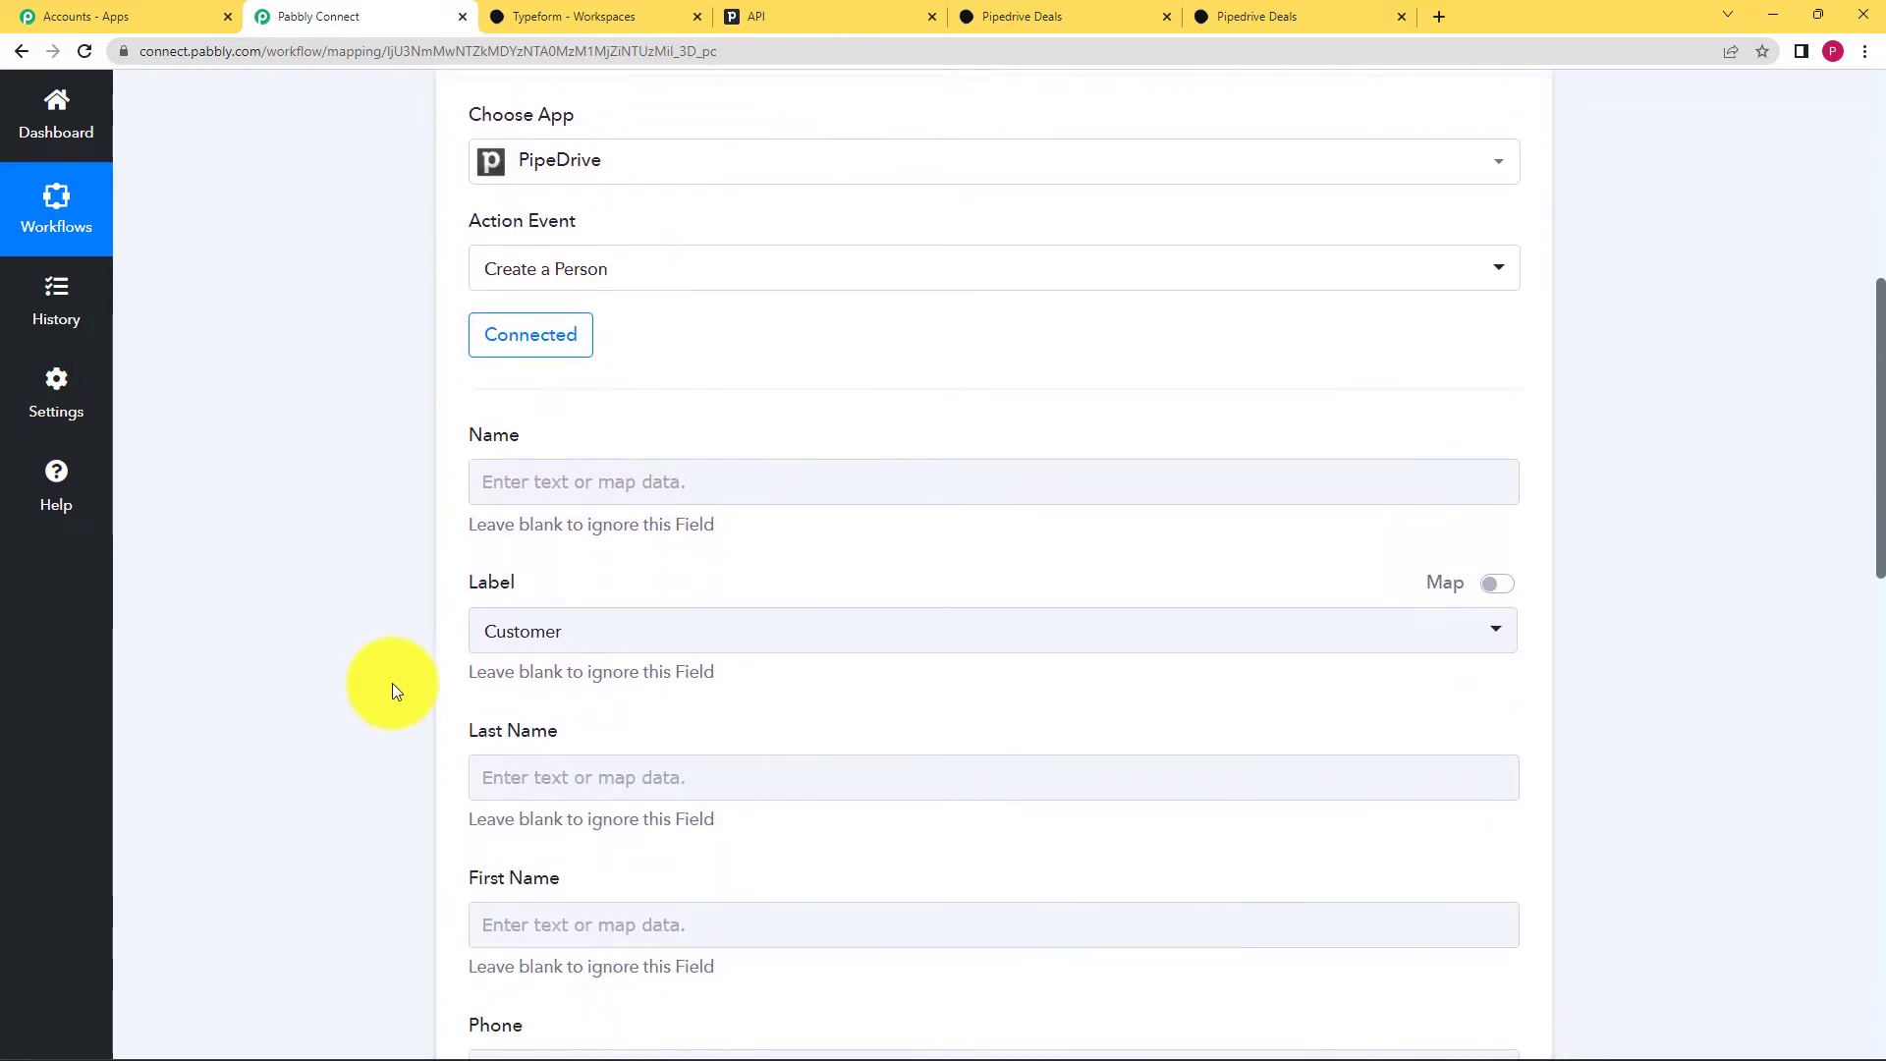
left_click(507, 484)
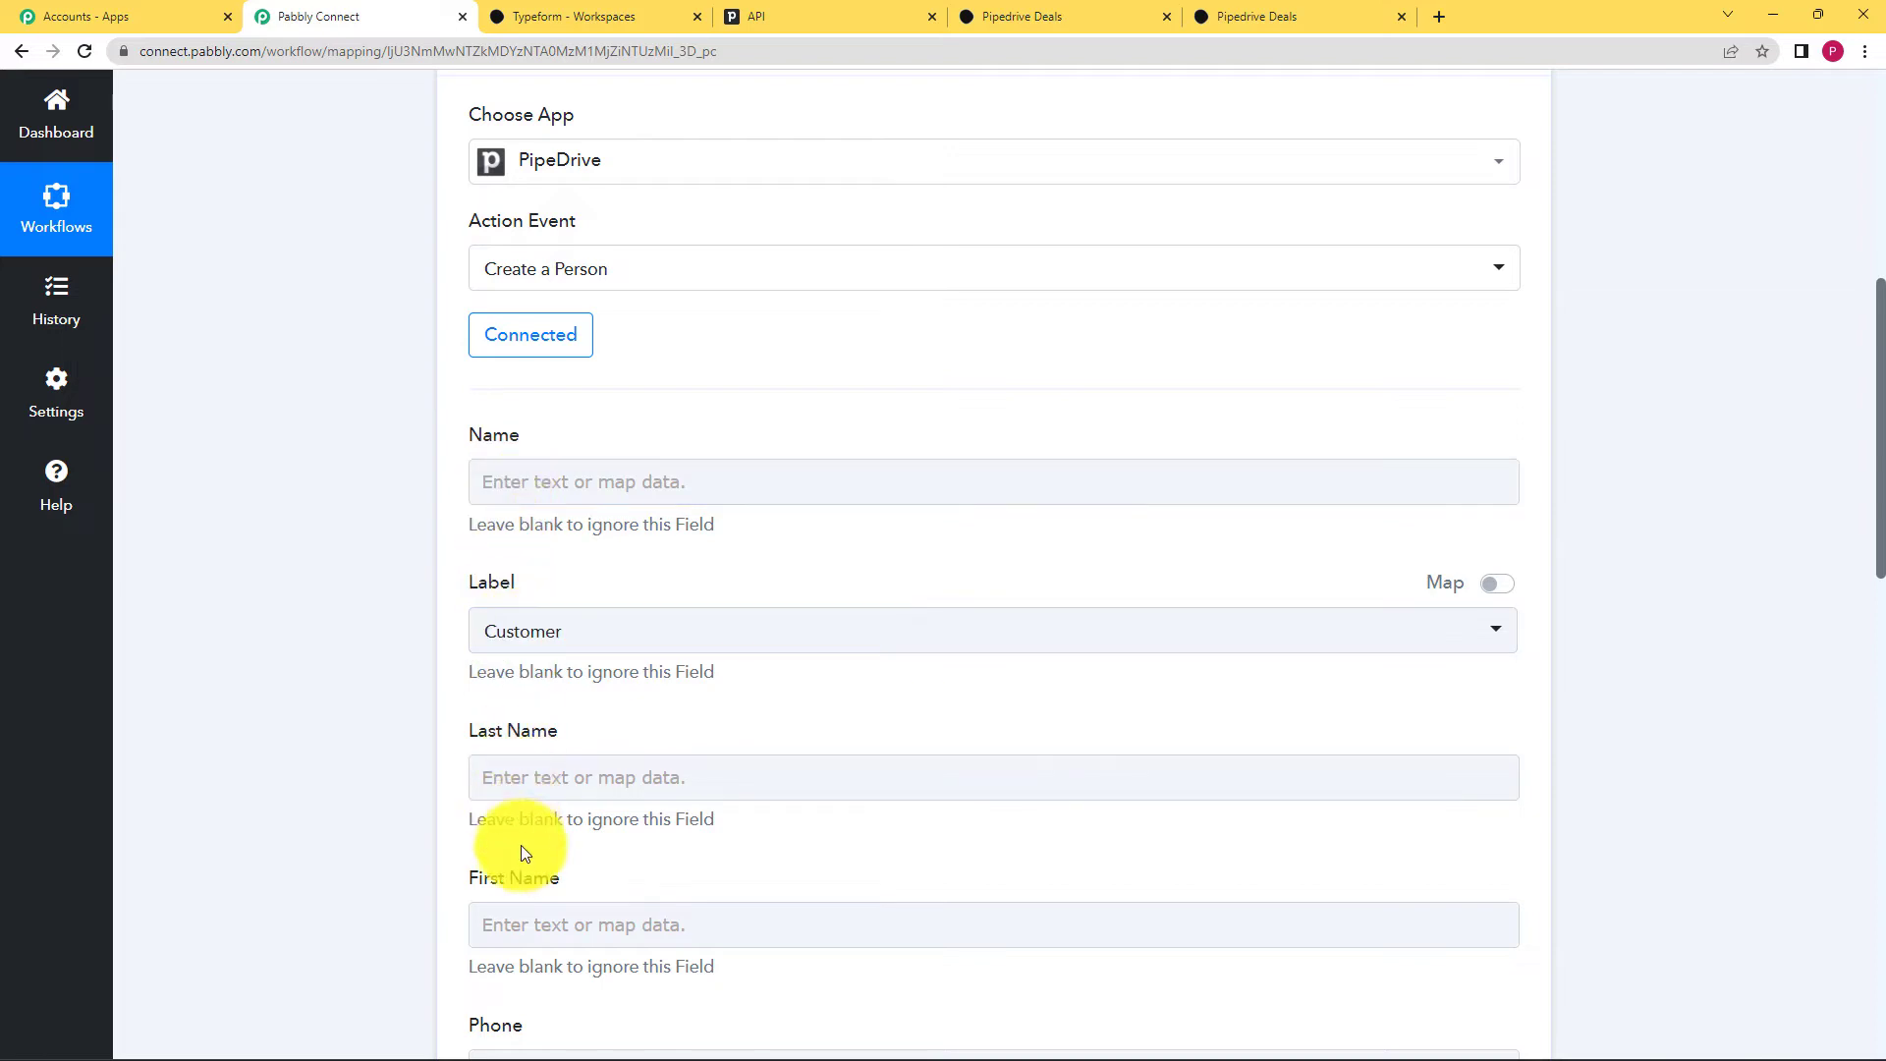
scroll(423, 786, "down", 2)
scroll(413, 778, "up", 4)
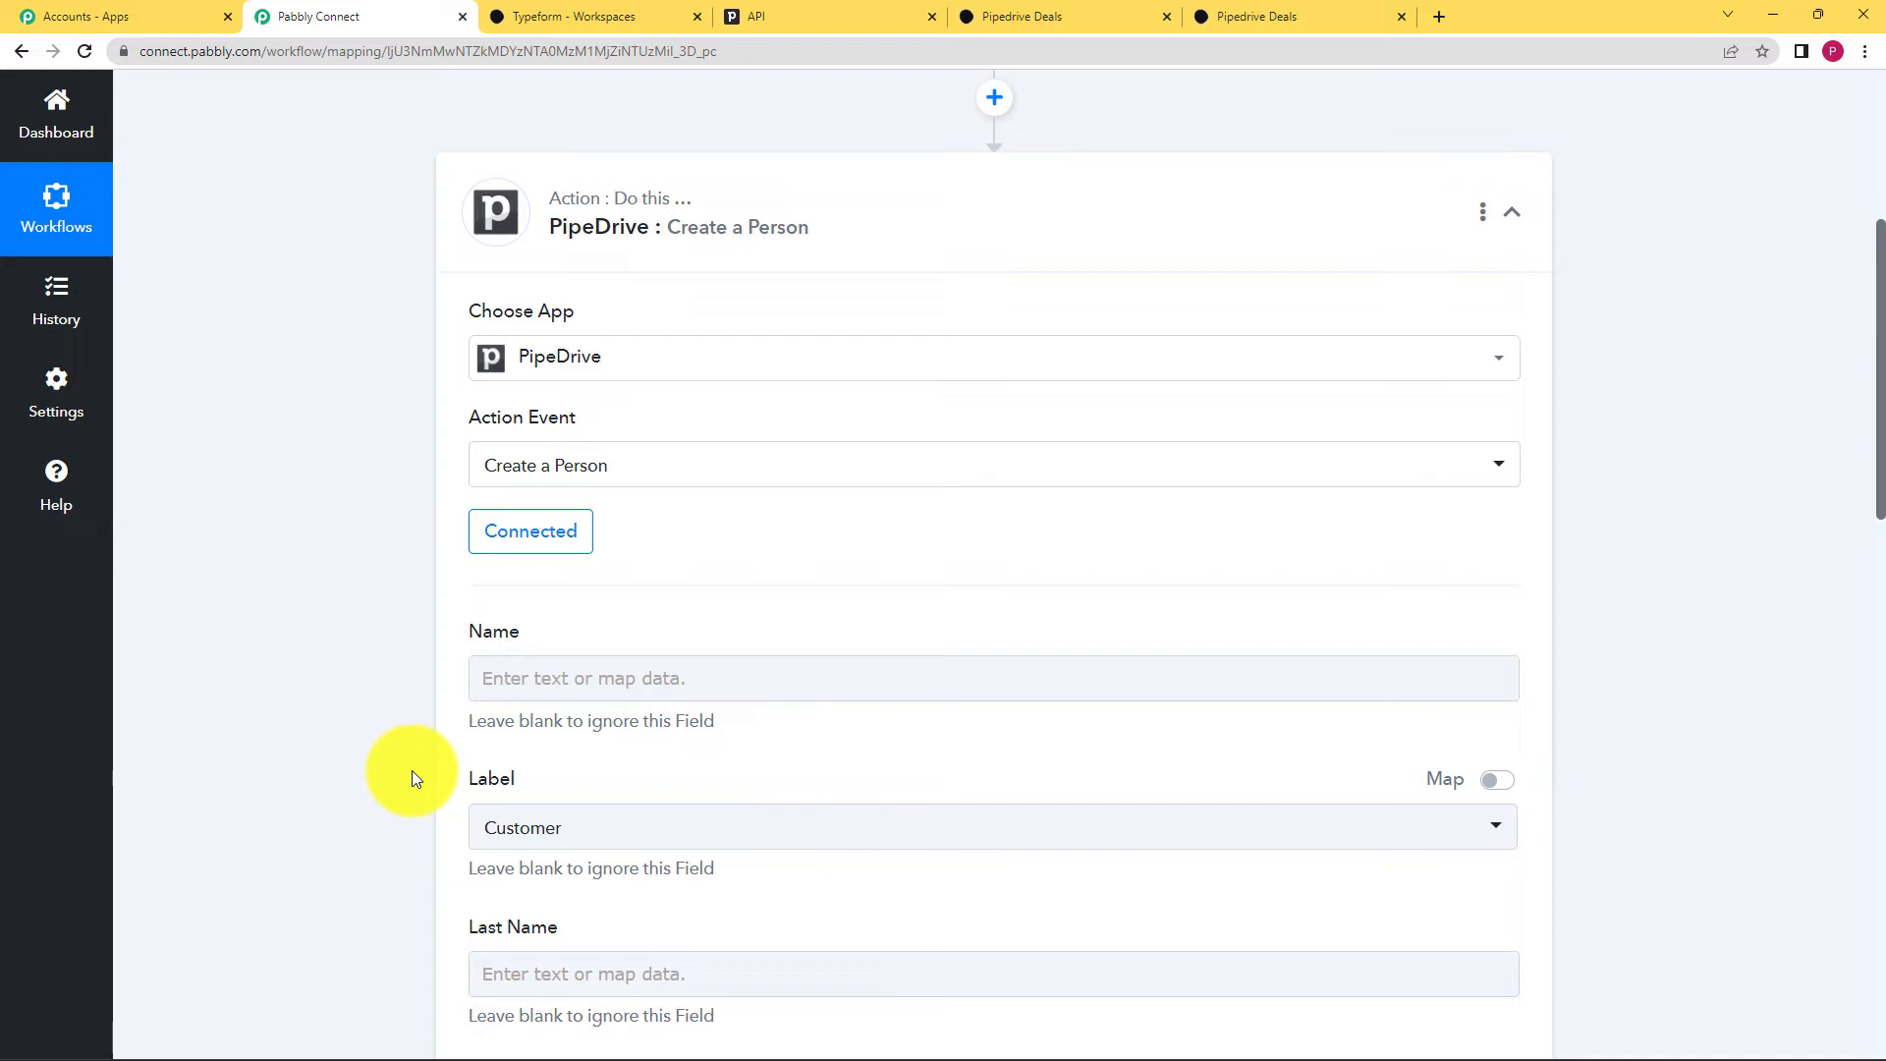
scroll(411, 770, "up", 5)
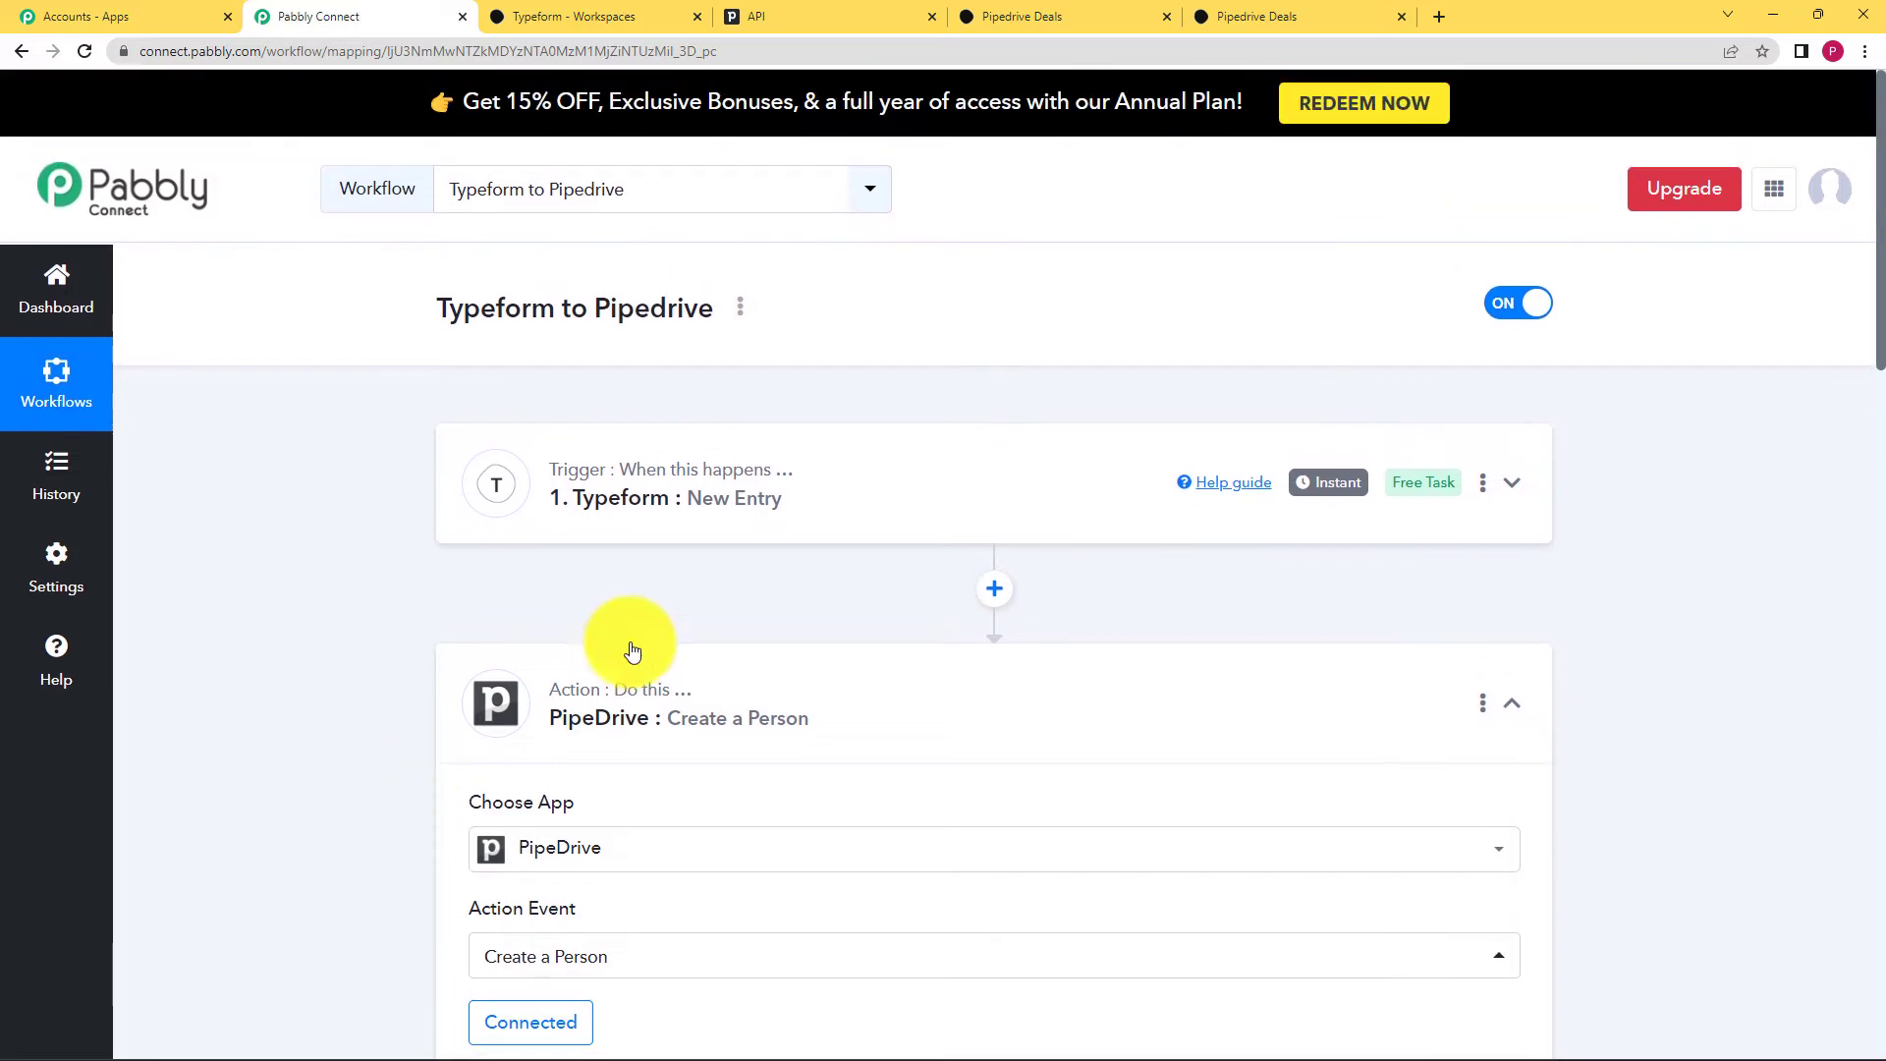
Step: Review the Typeform Response Received fields, then bring up data mapping for the Name field
scroll(526, 698, "down", 6)
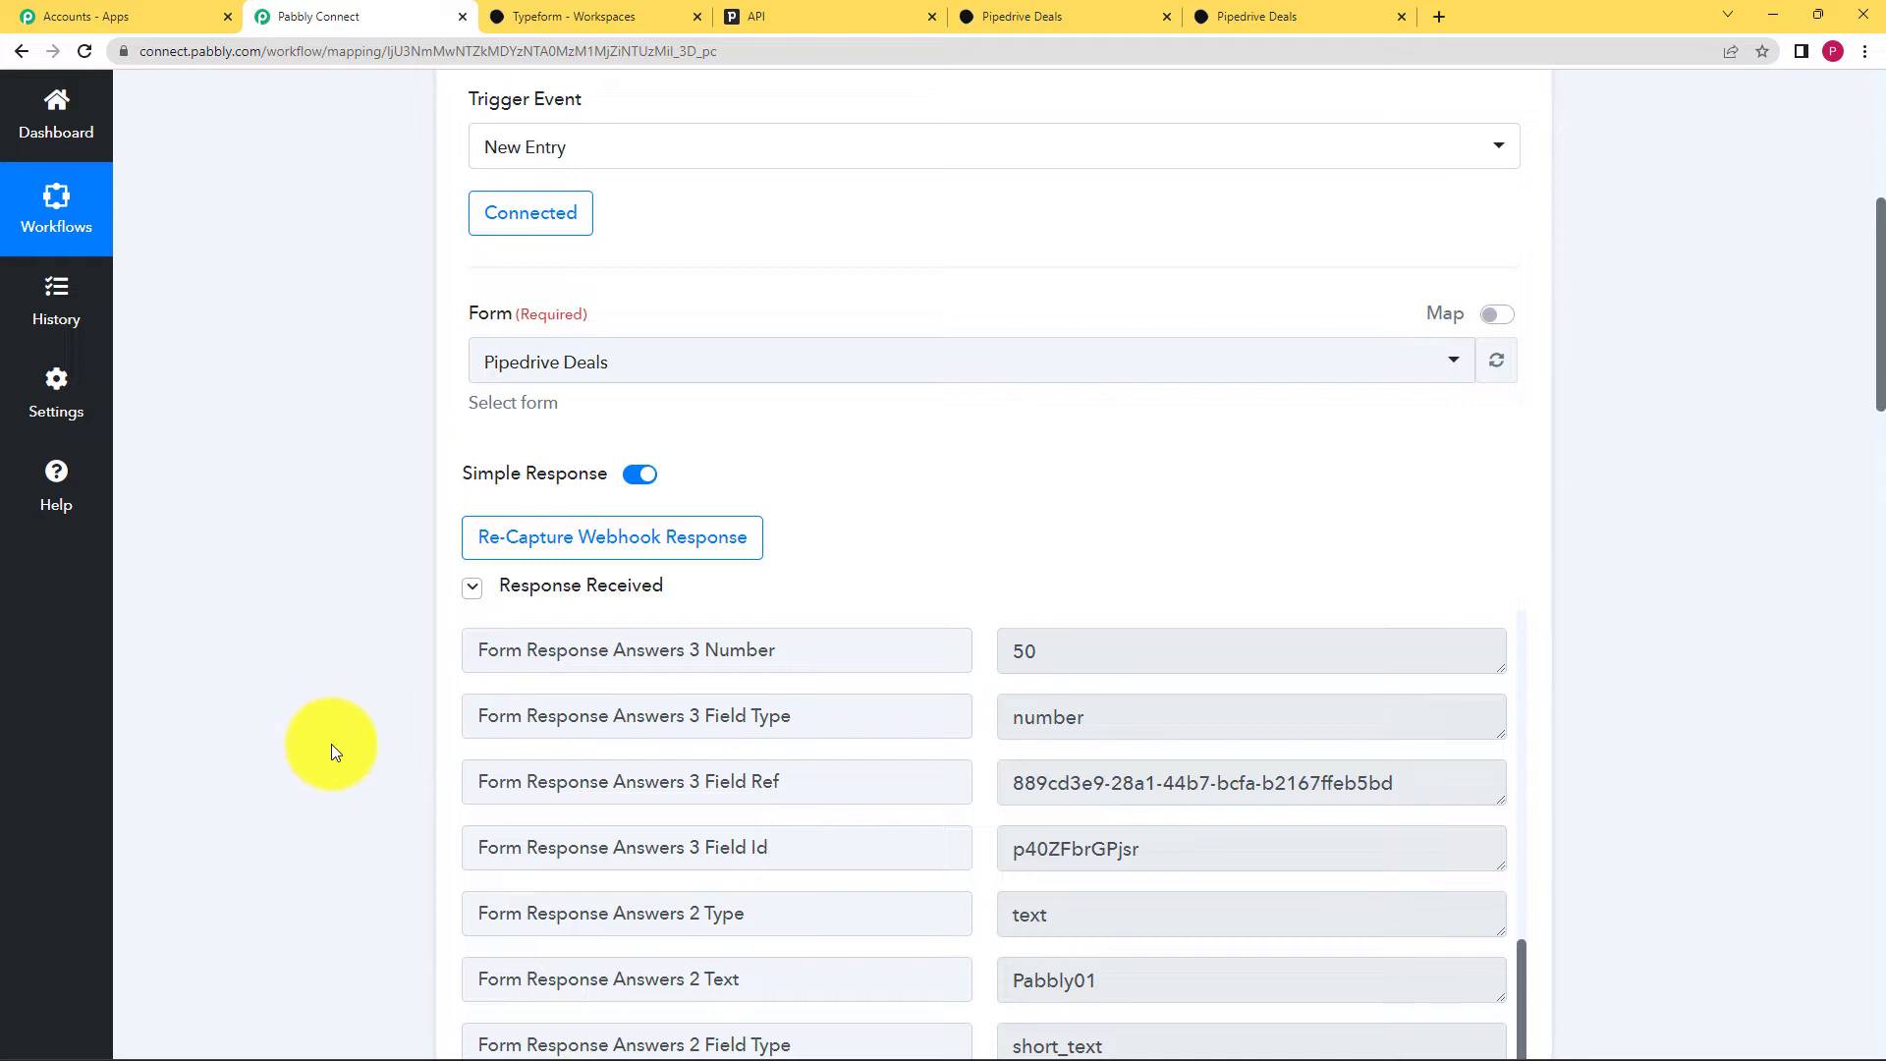
scroll(332, 745, "down", 2)
scroll(332, 745, "down", 2)
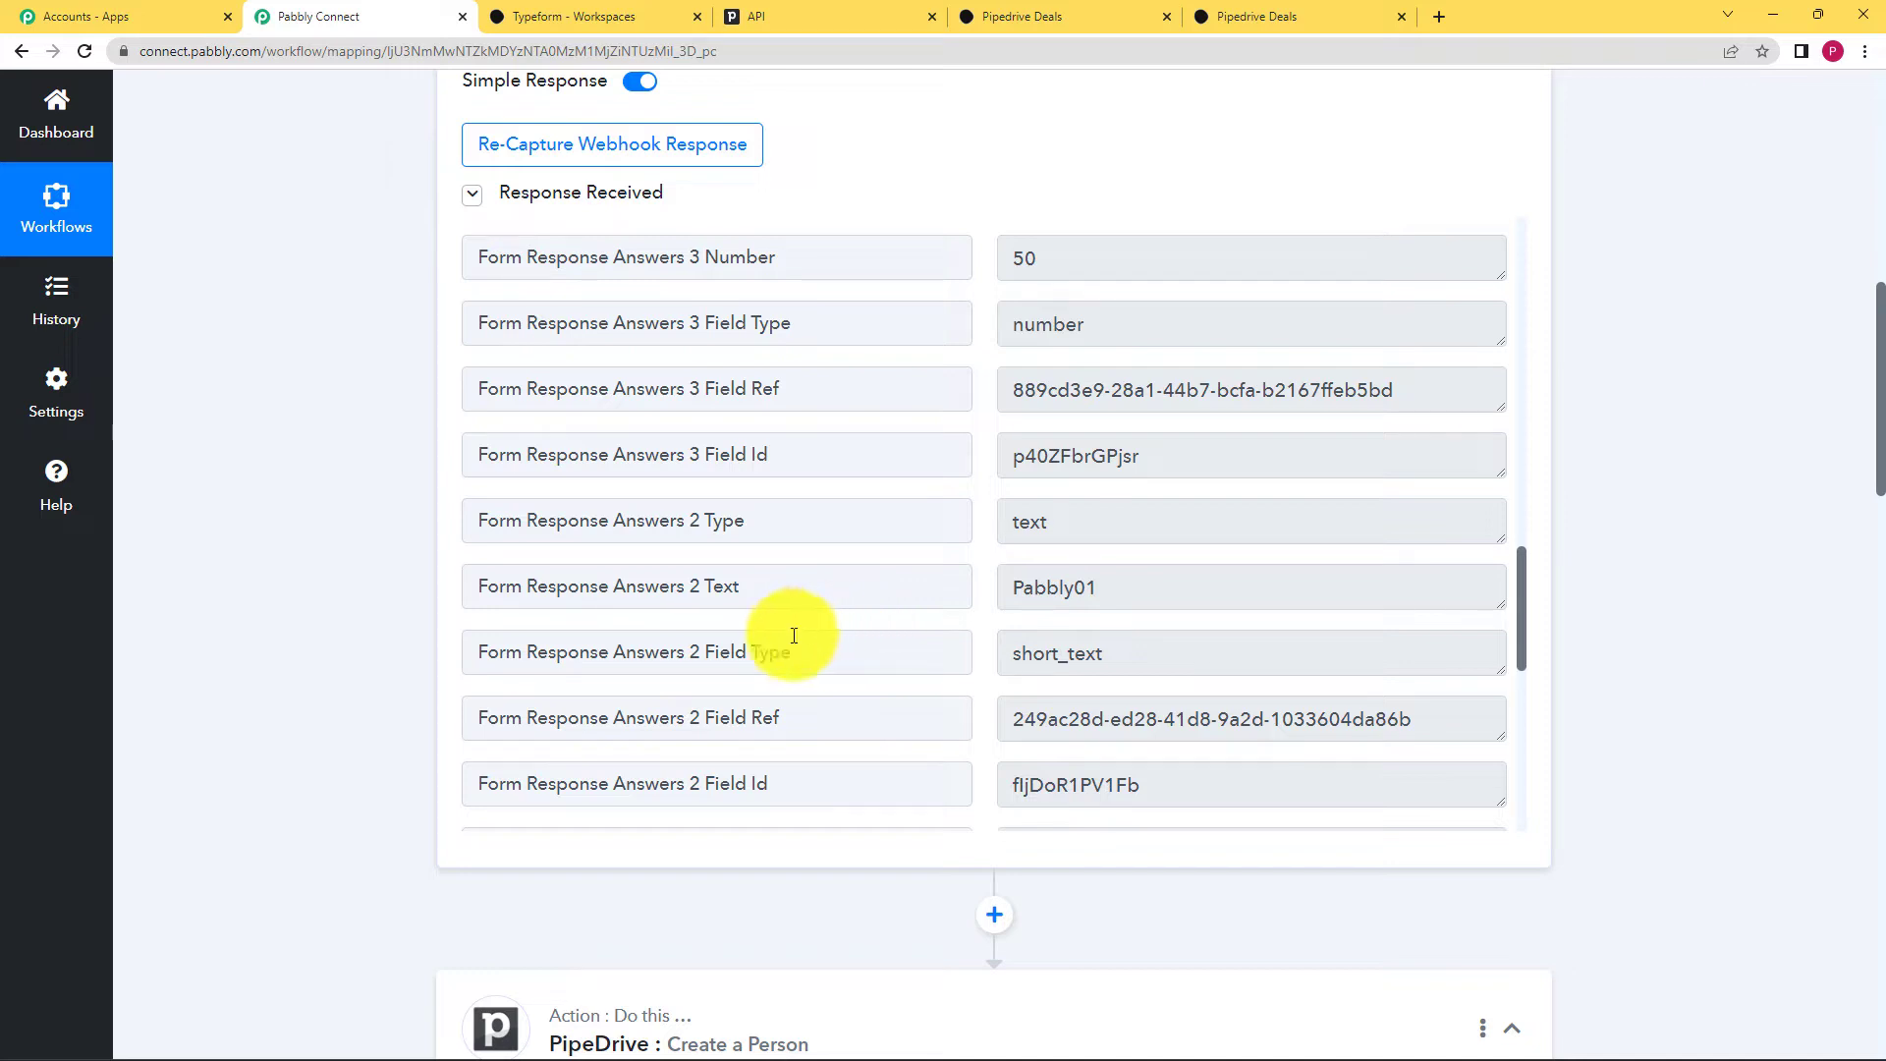
scroll(413, 617, "down", 2)
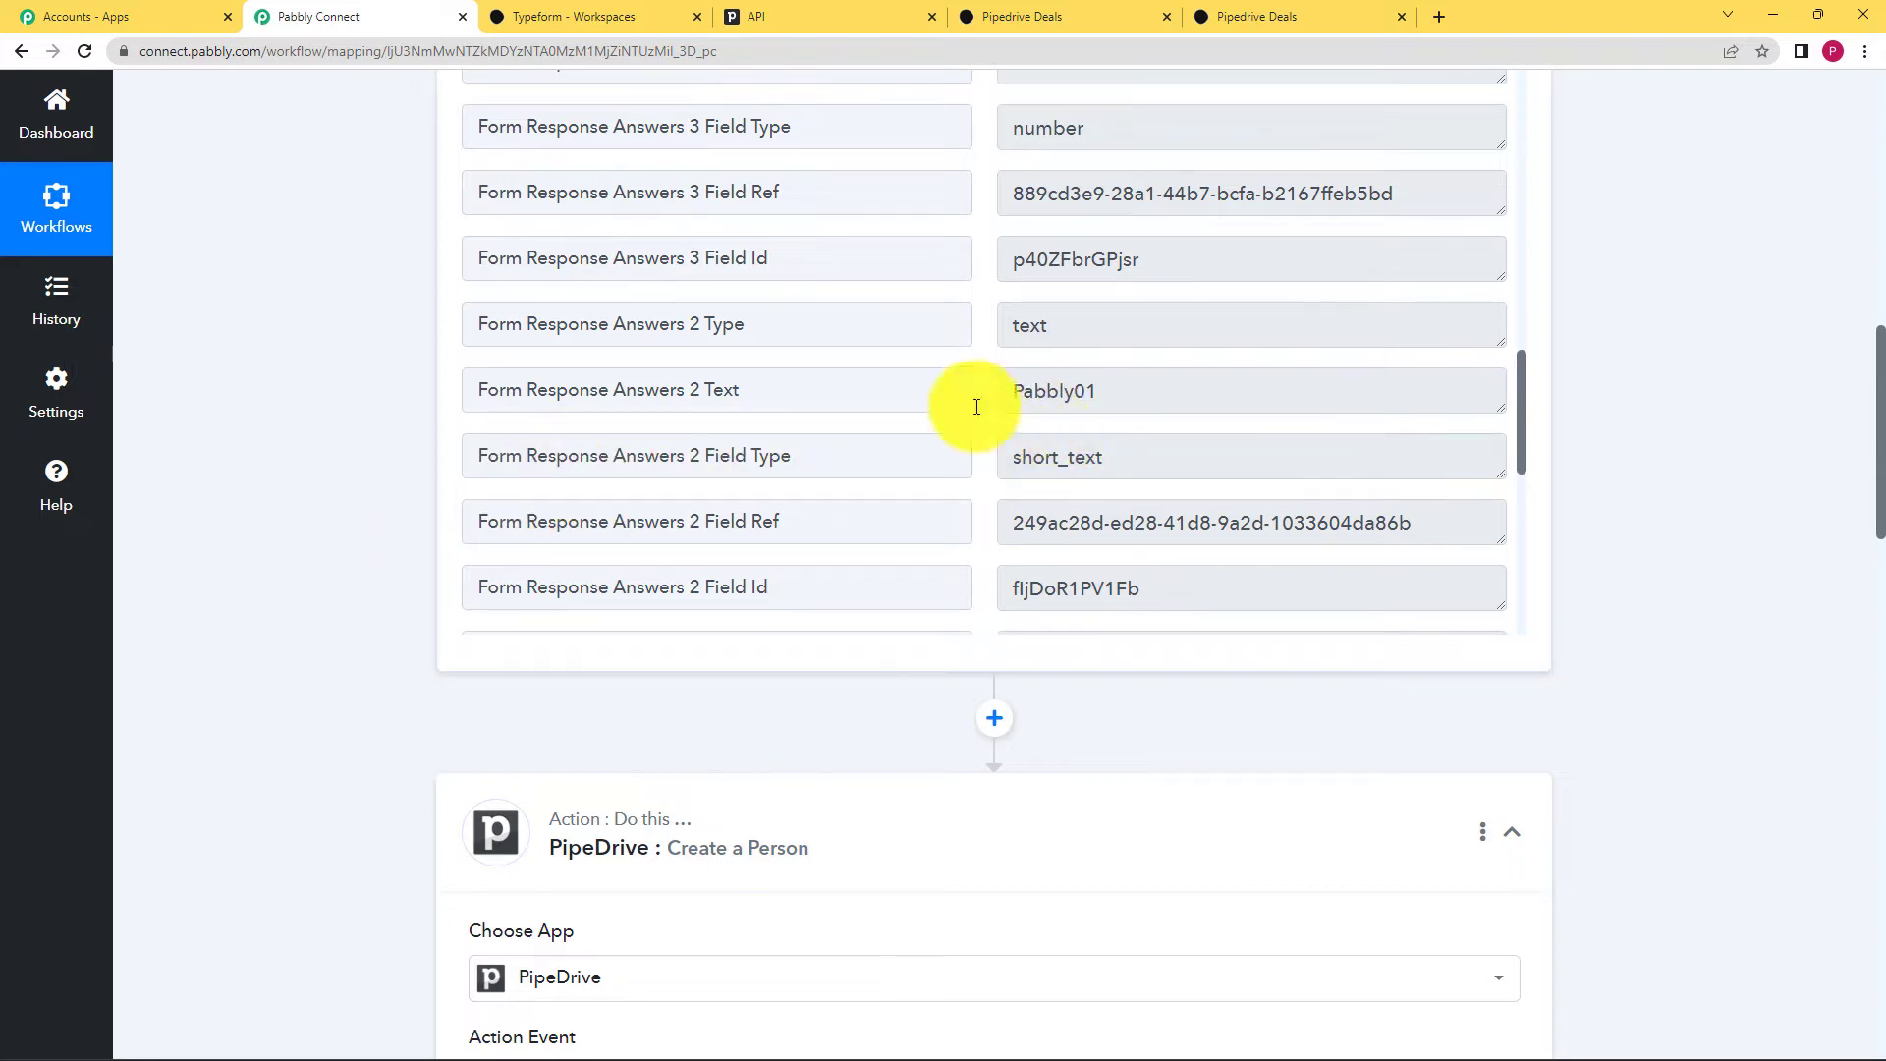
scroll(373, 733, "down", 3)
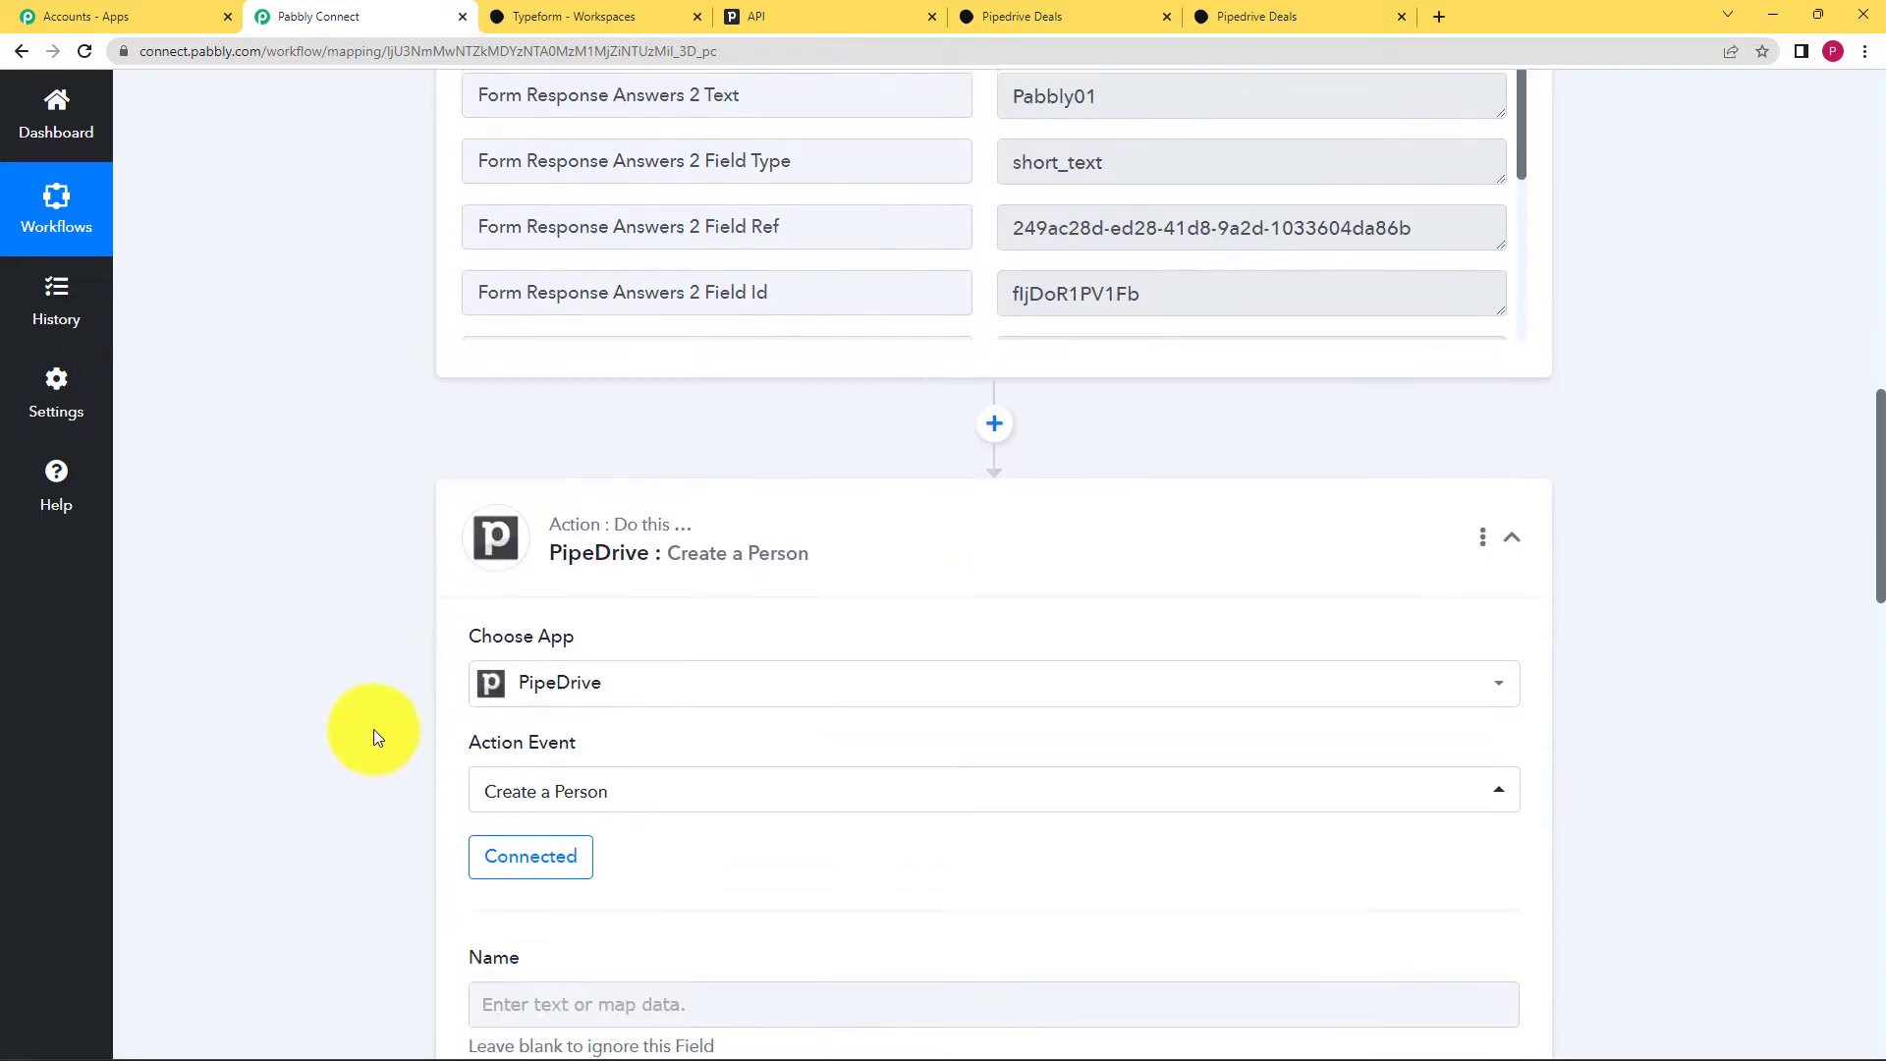
scroll(369, 727, "down", 4)
left_click(478, 617)
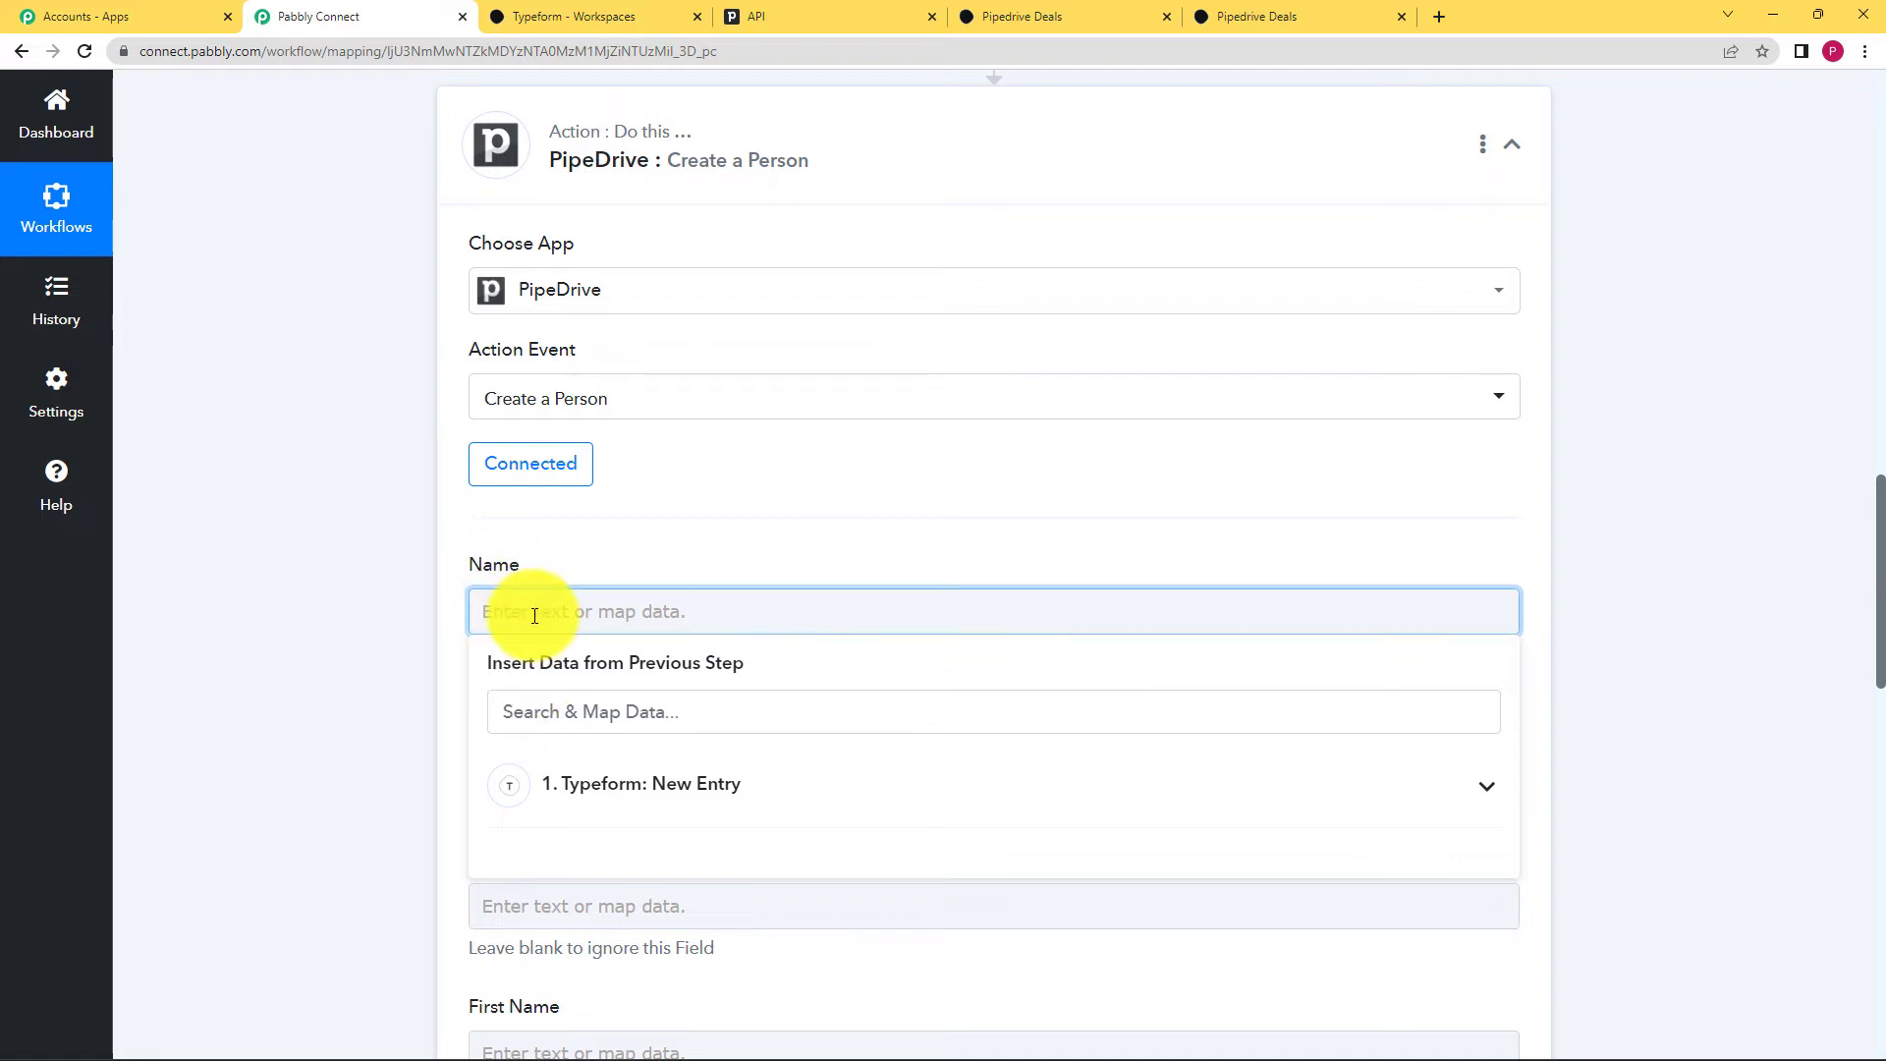
Step: Map the Typeform 'Demo User' answer (searched 'Dem') into the person's Name field
left_click_drag(487, 665, 714, 665)
left_click(665, 617)
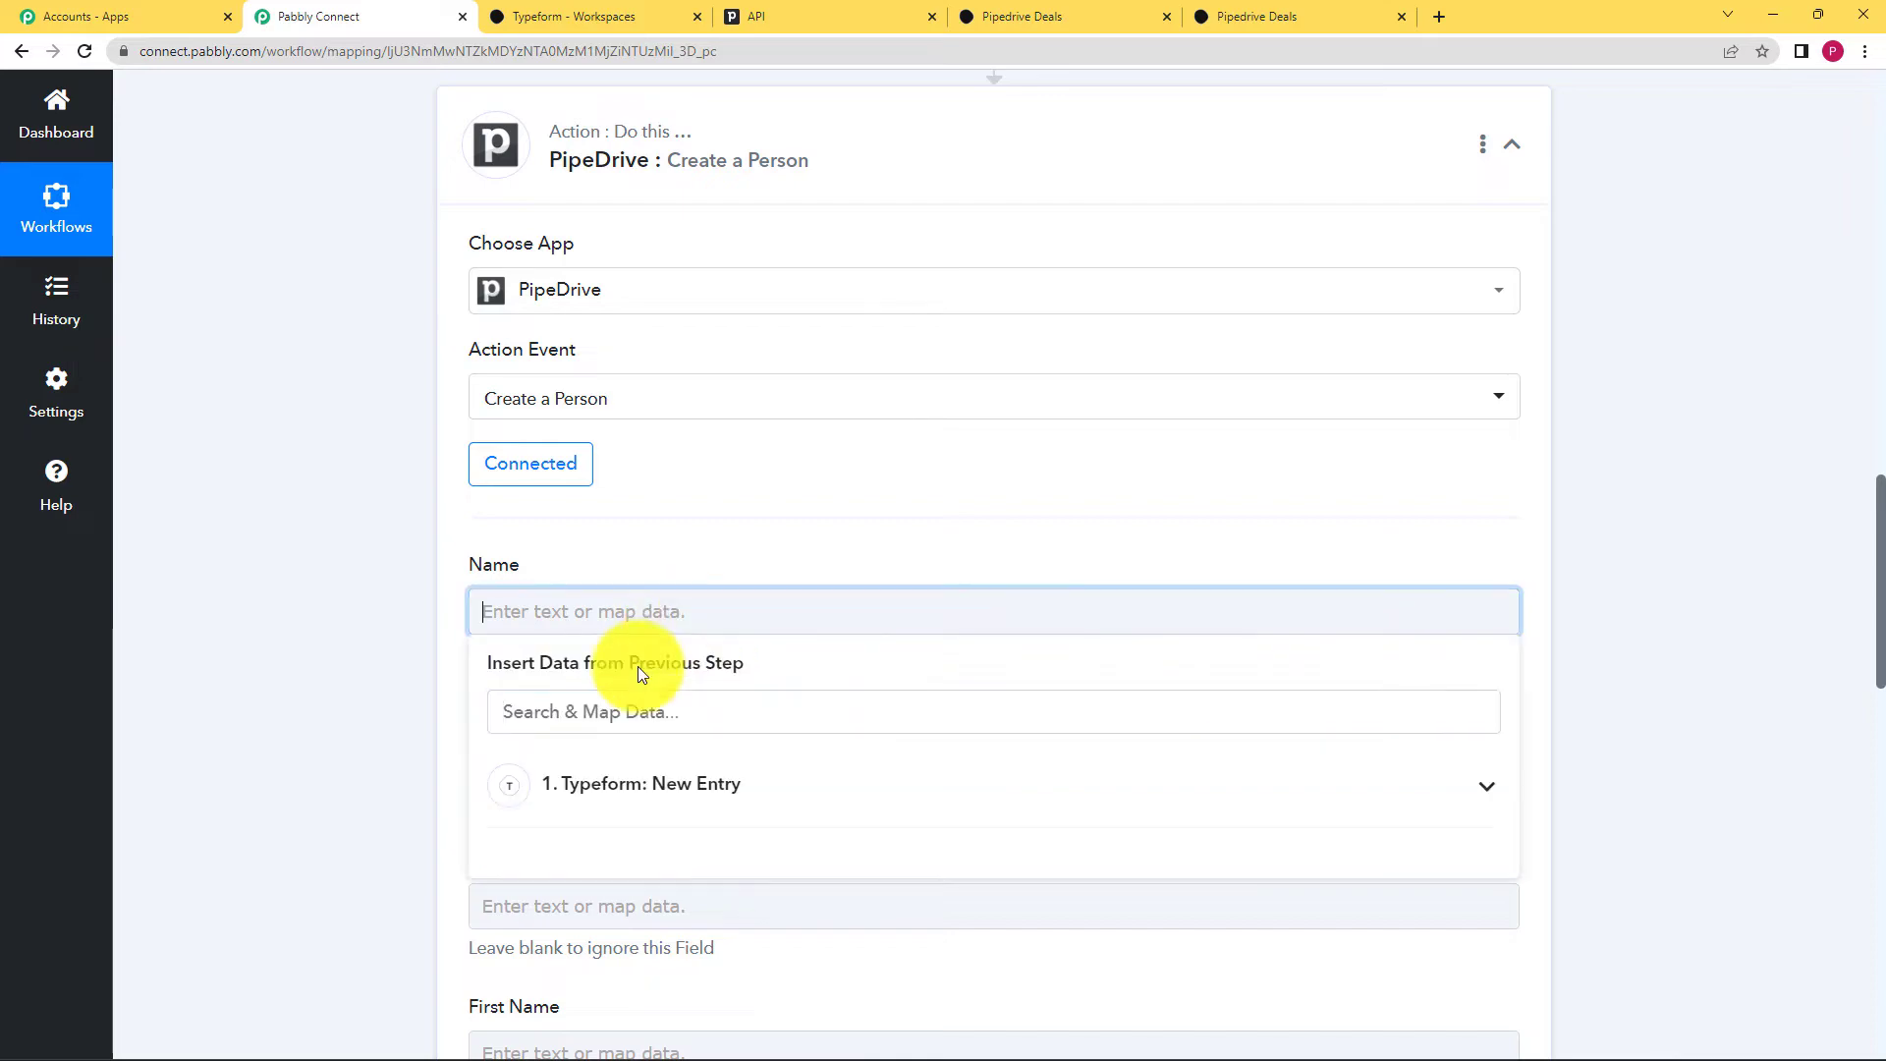
scroll(422, 638, "up", 1)
scroll(416, 634, "up", 6)
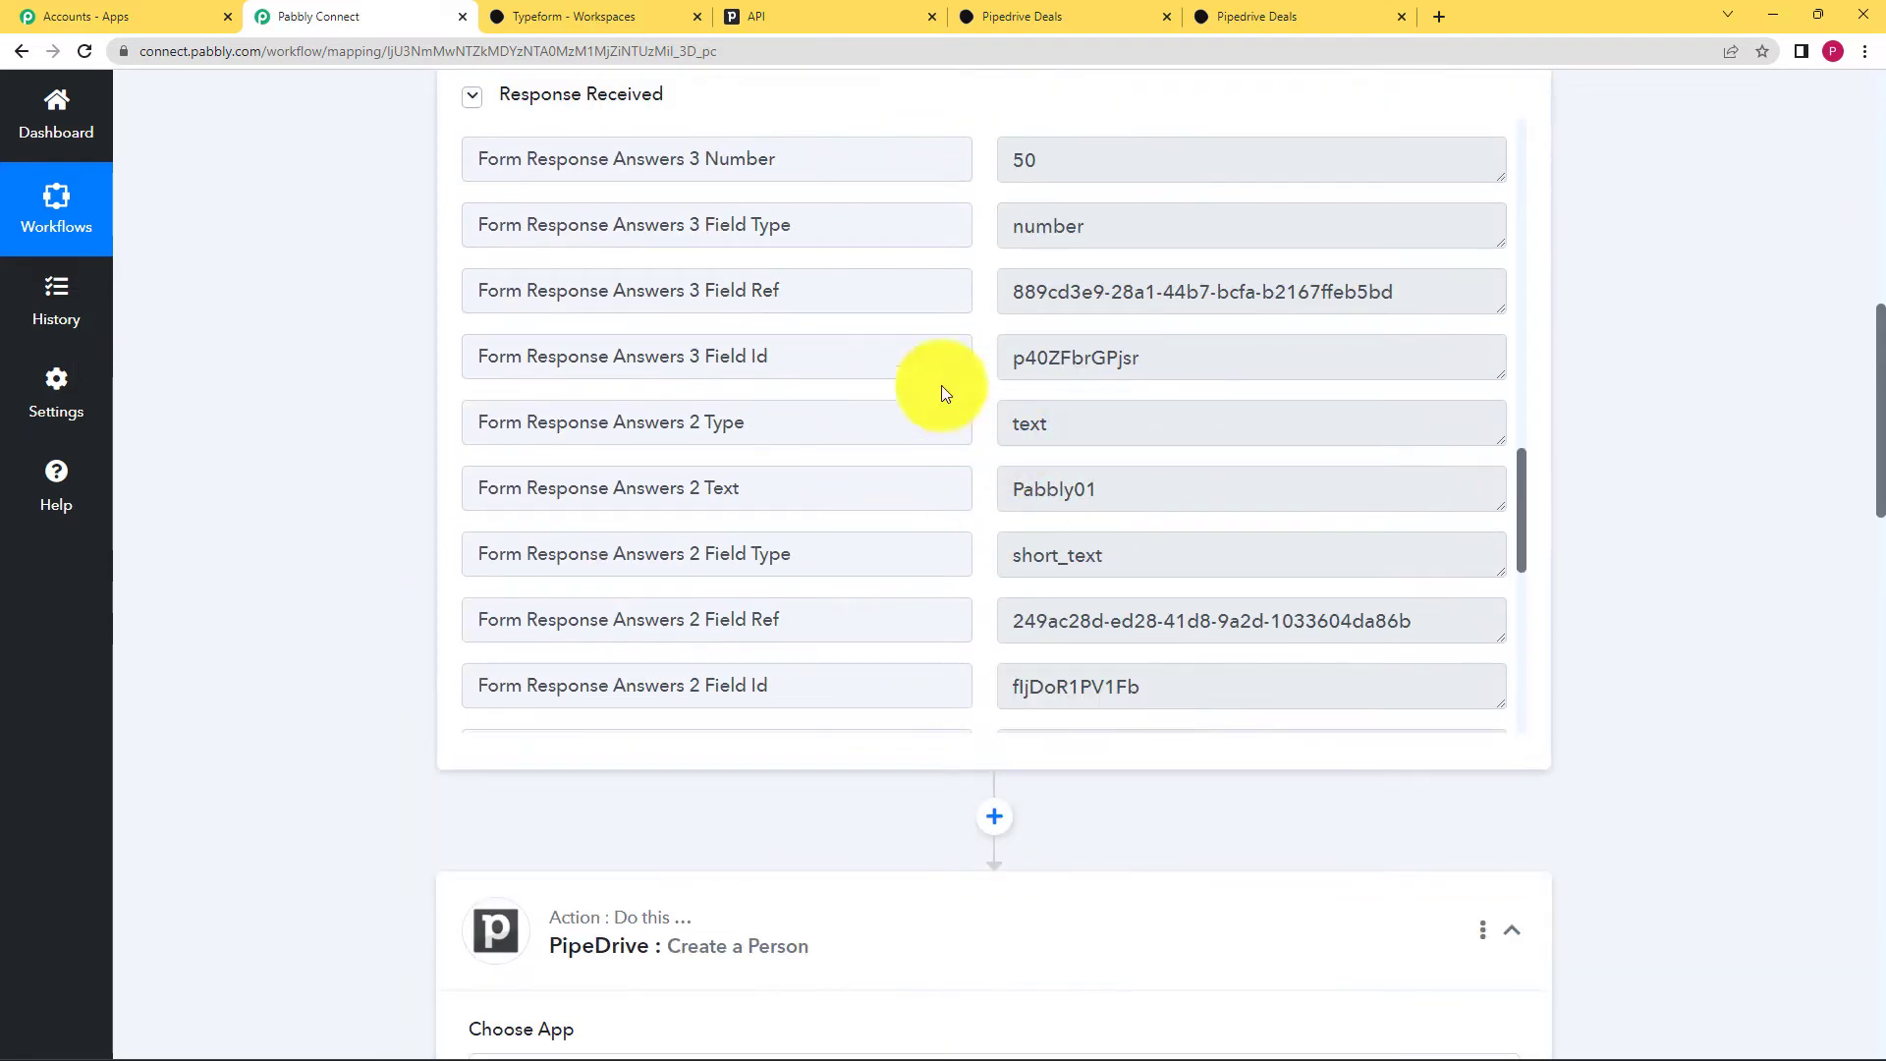
scroll(484, 639, "down", 4)
scroll(484, 658, "down", 8)
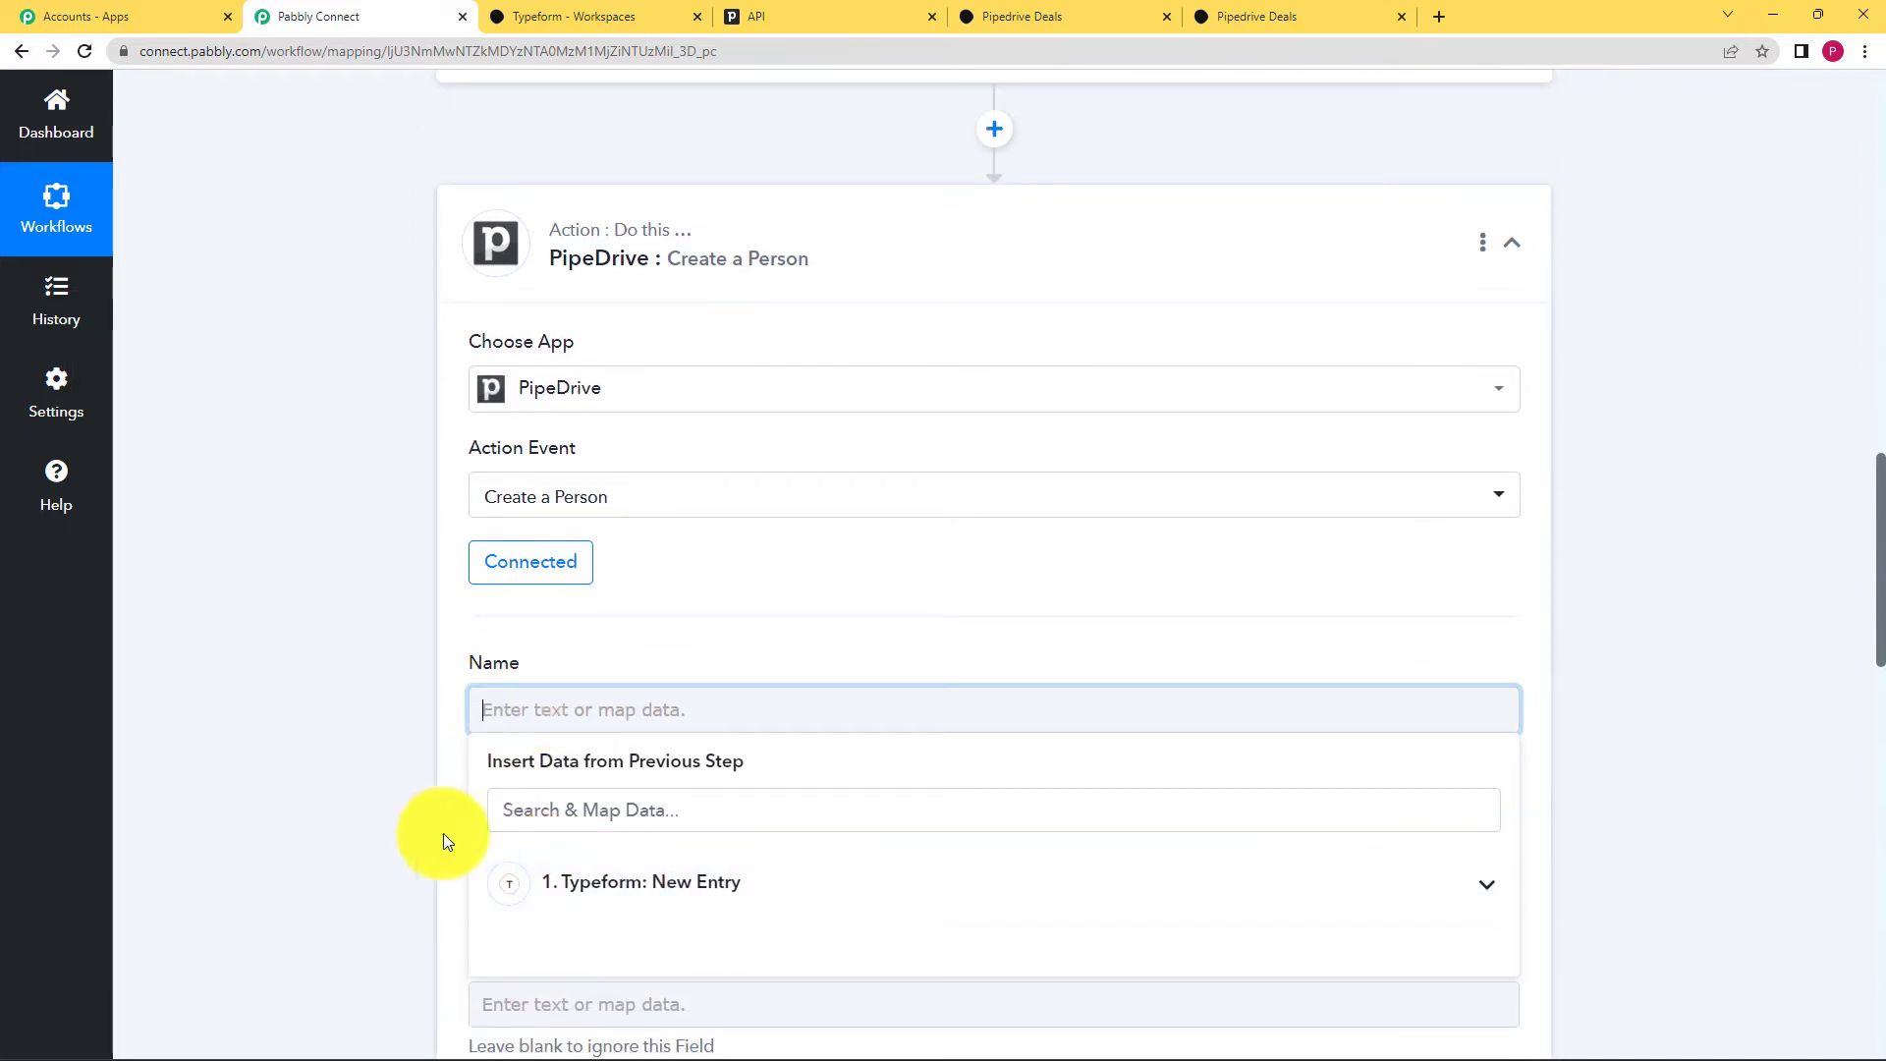
scroll(471, 816, "down", 2)
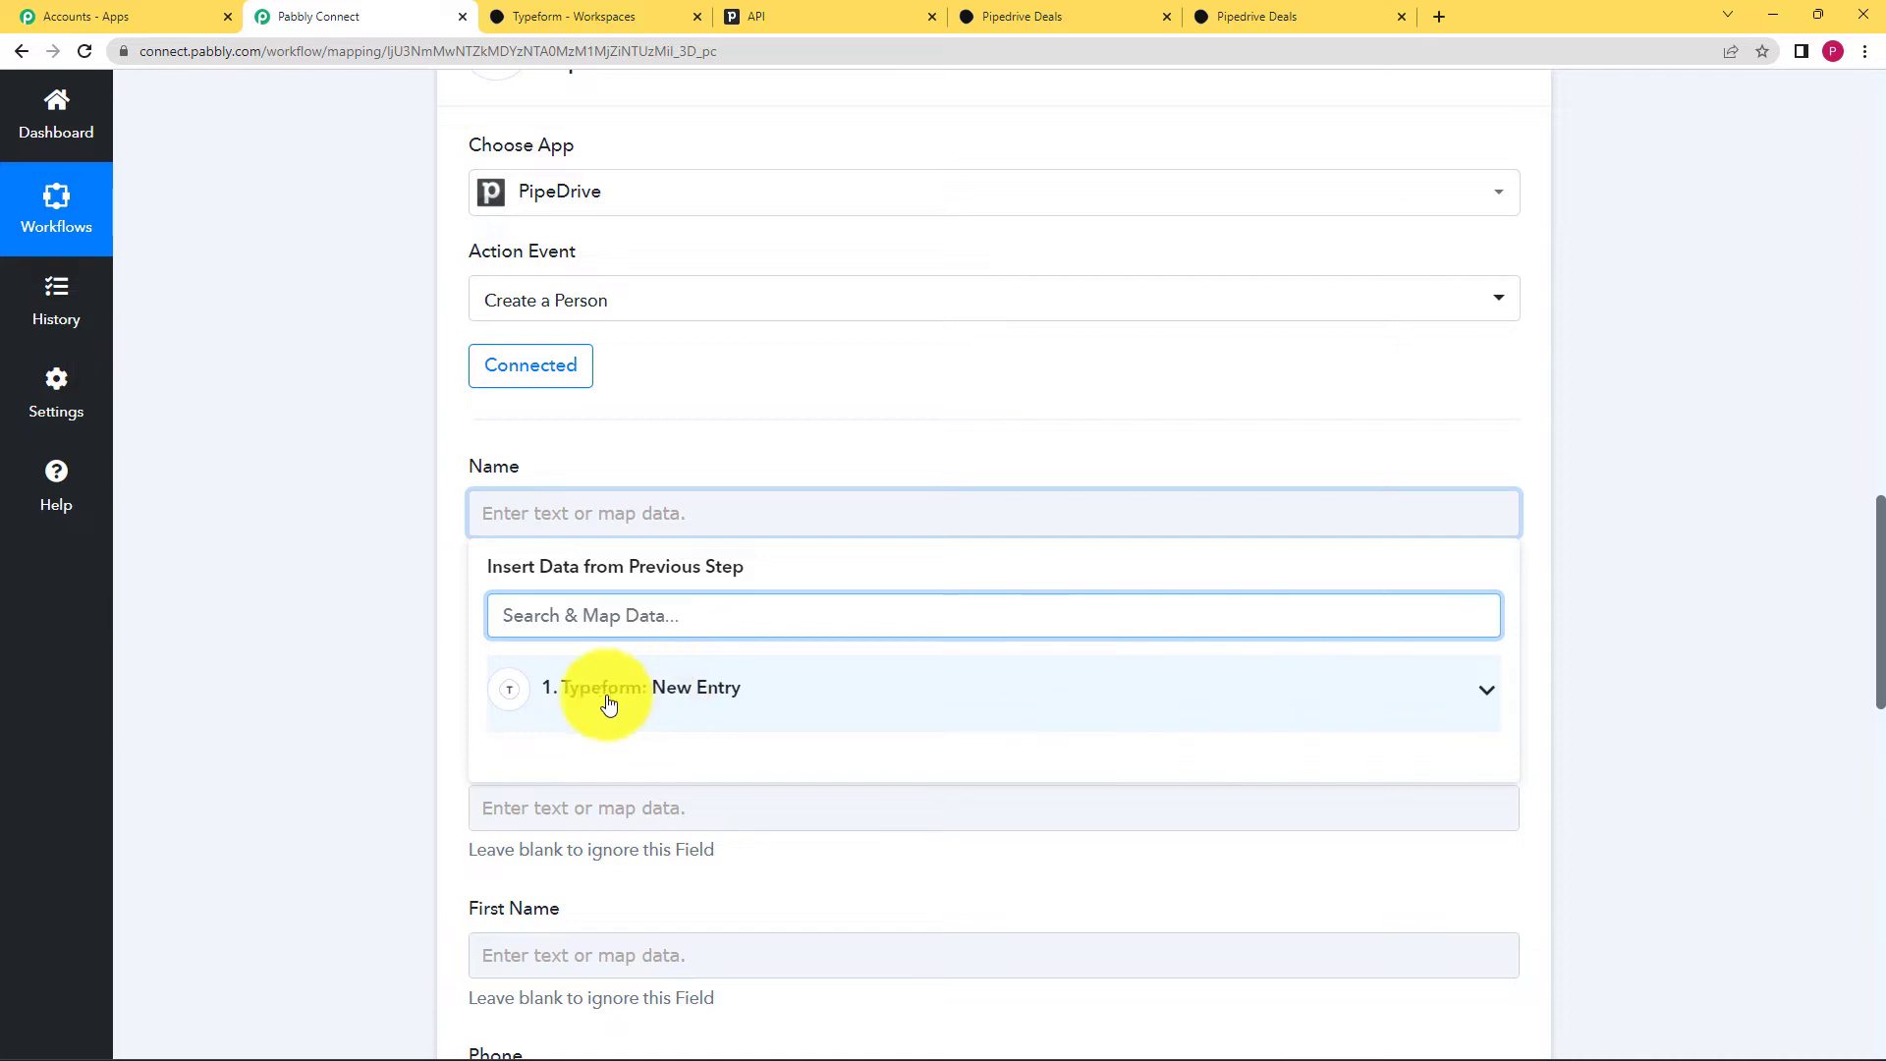
scroll(645, 539, "down", 2)
left_click(665, 490)
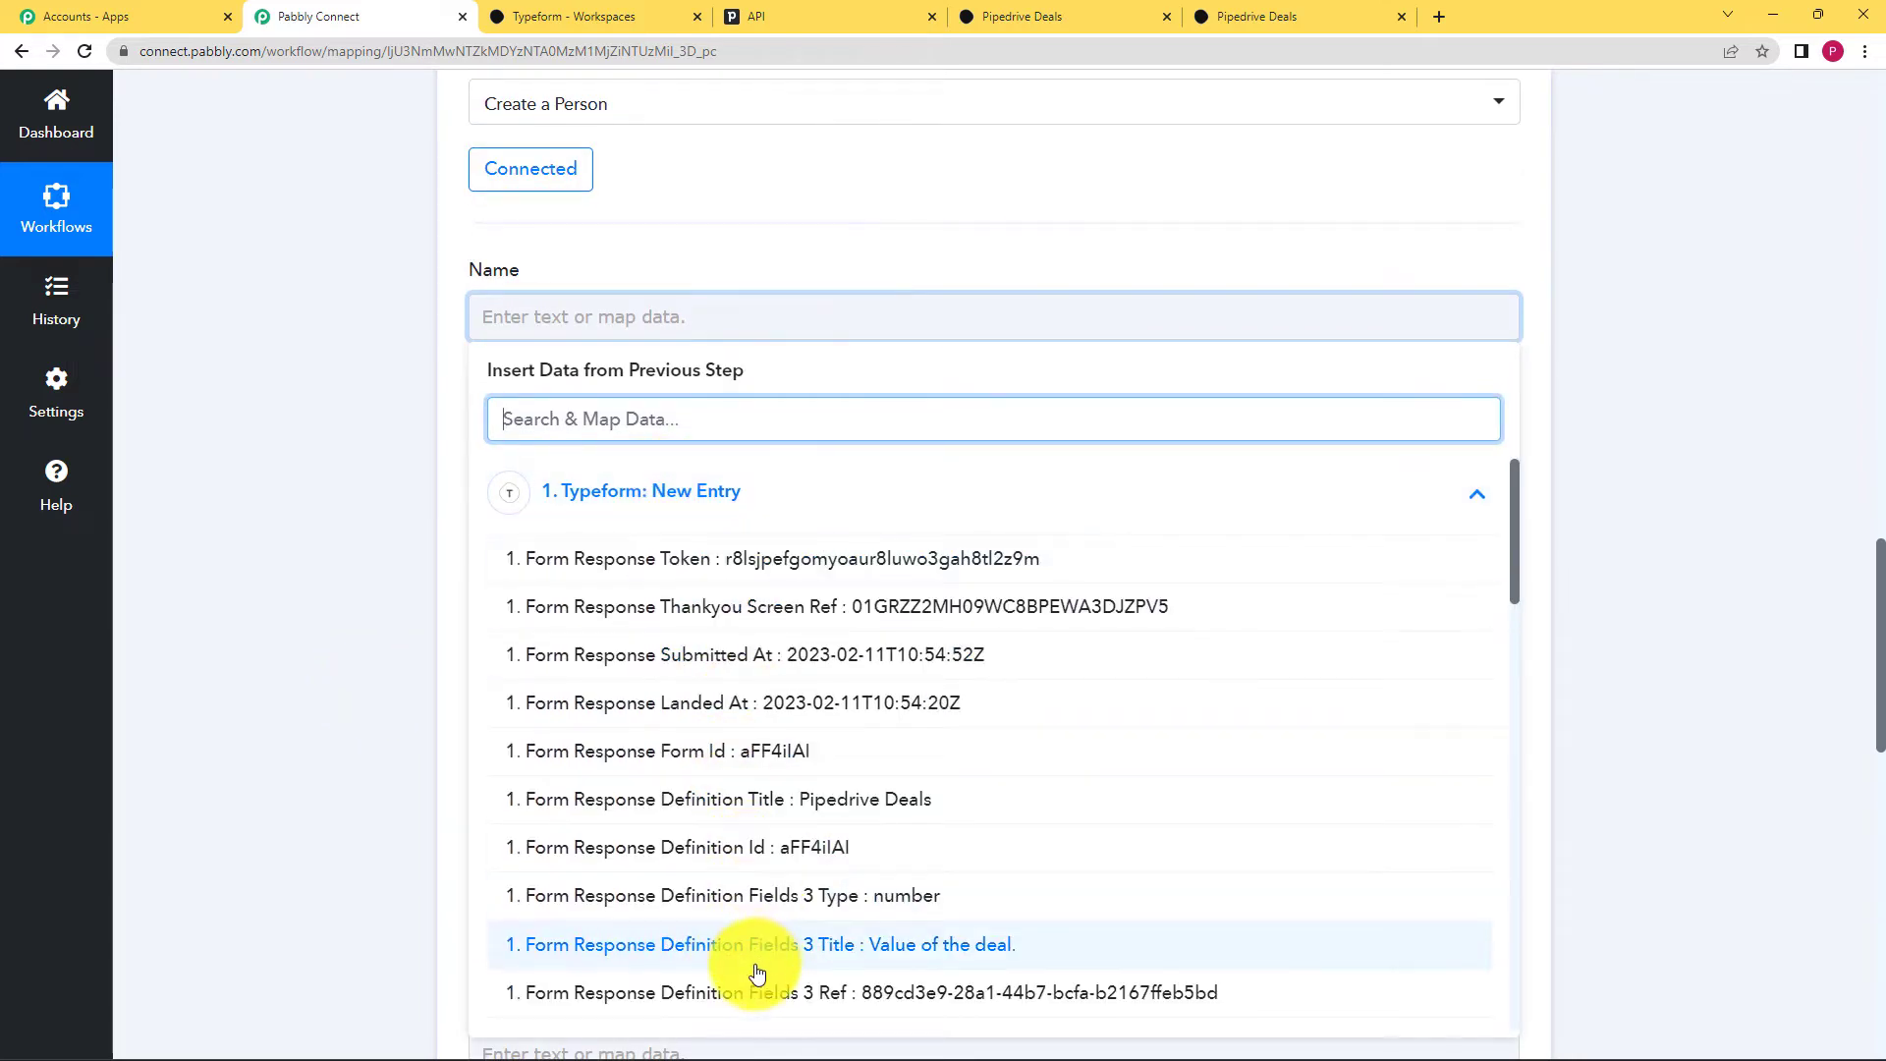
scroll(428, 674, "up", 10)
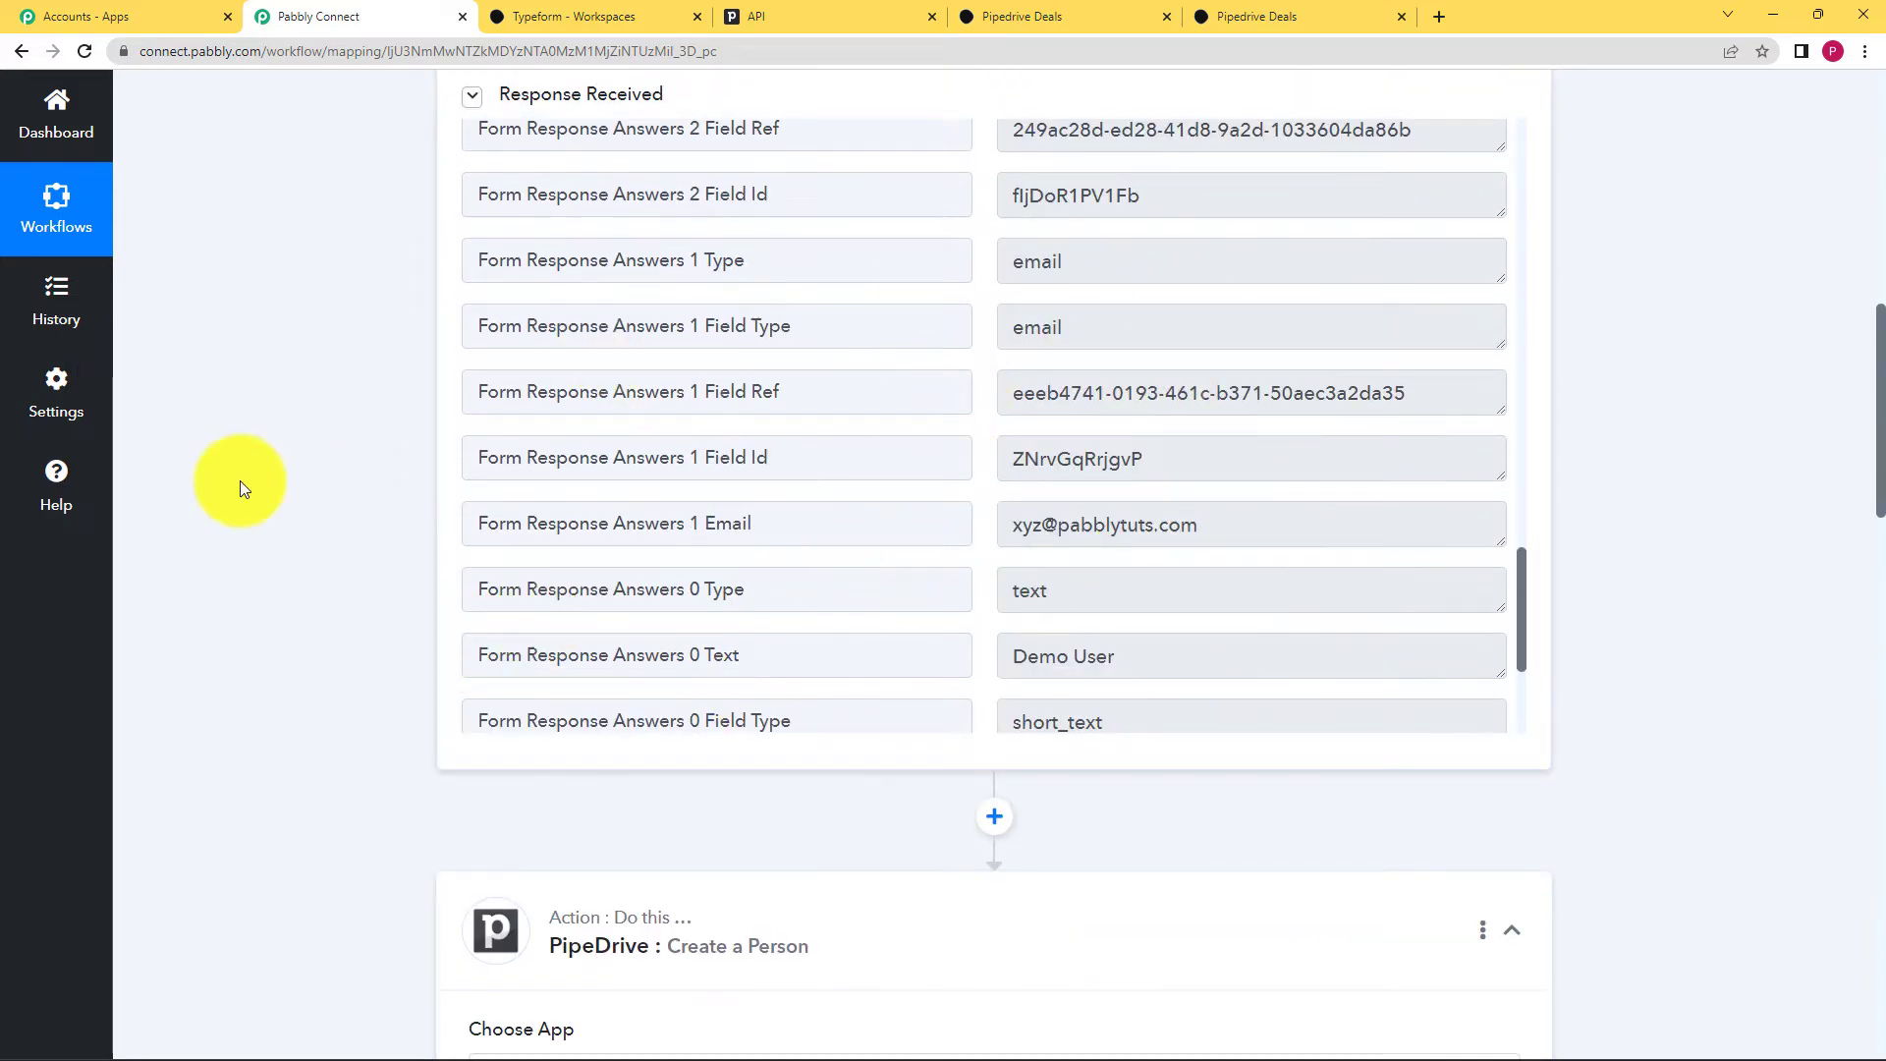
scroll(203, 526, "down", 10)
scroll(203, 526, "down", 1)
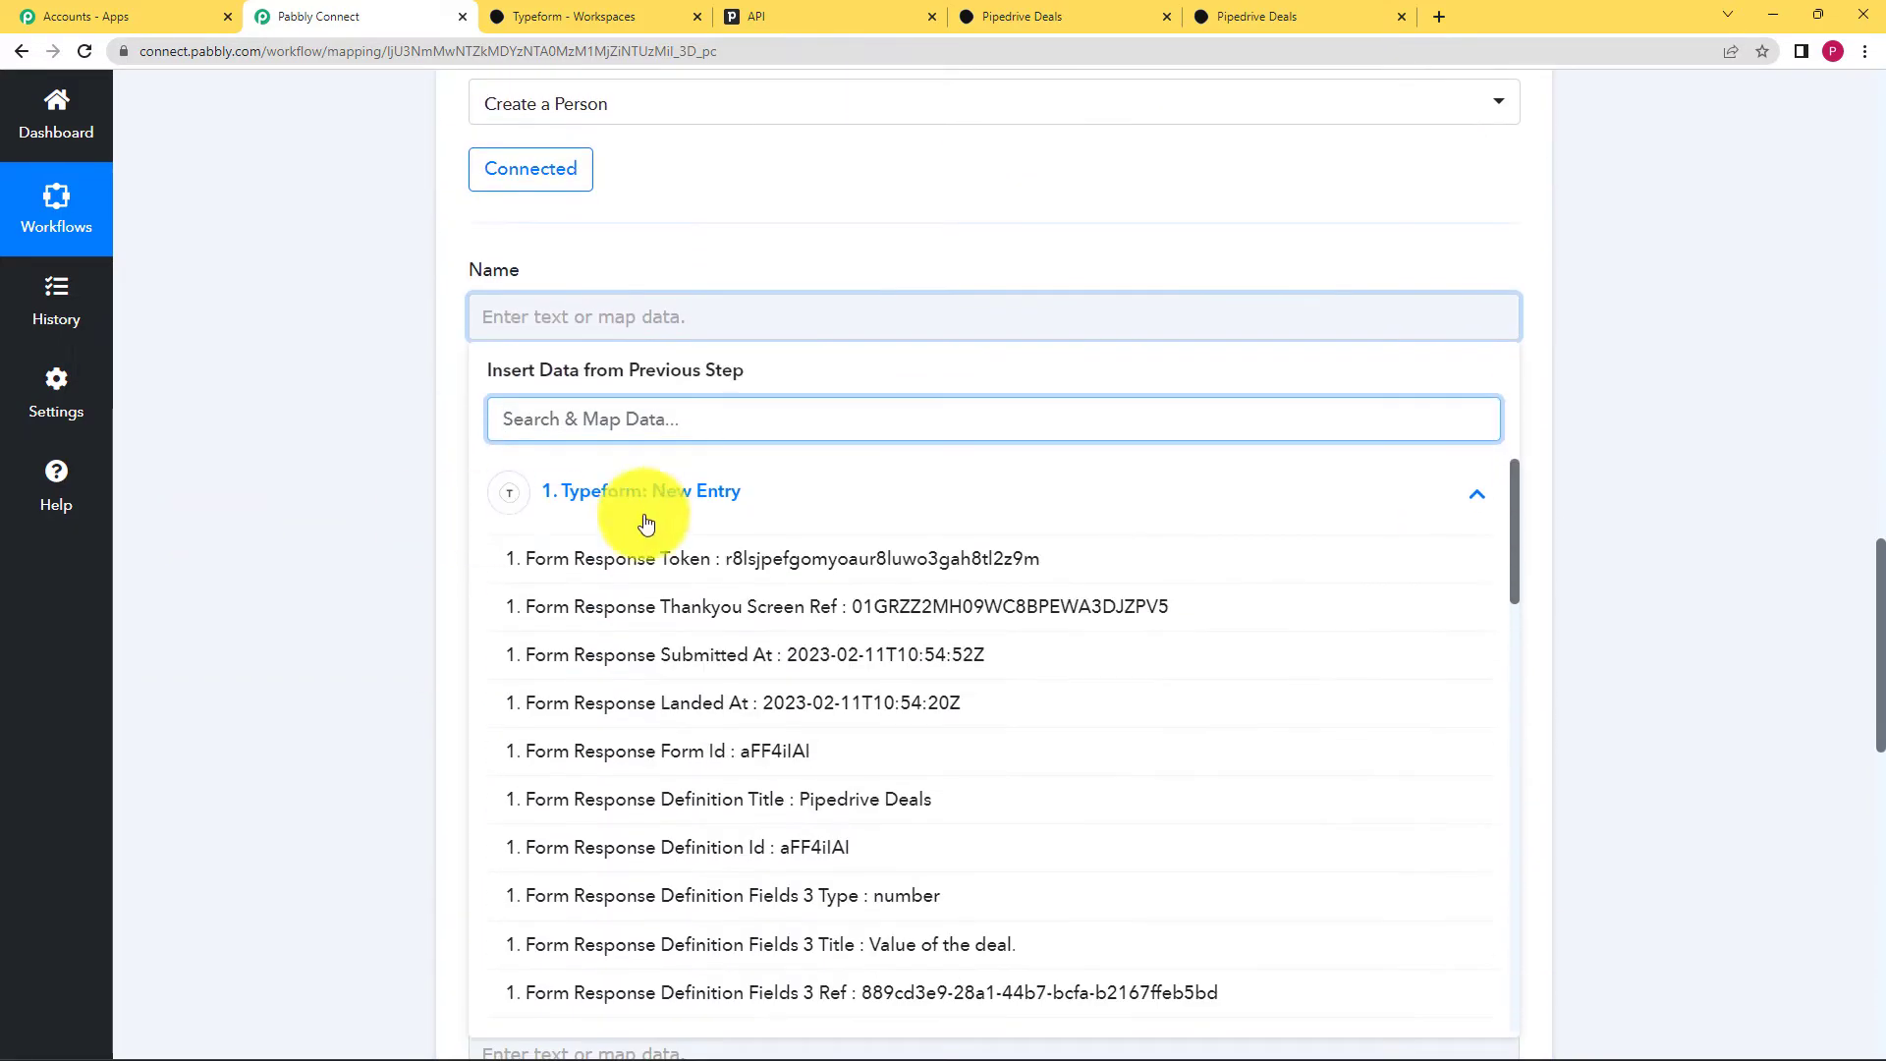
scroll(649, 555, "down", 4)
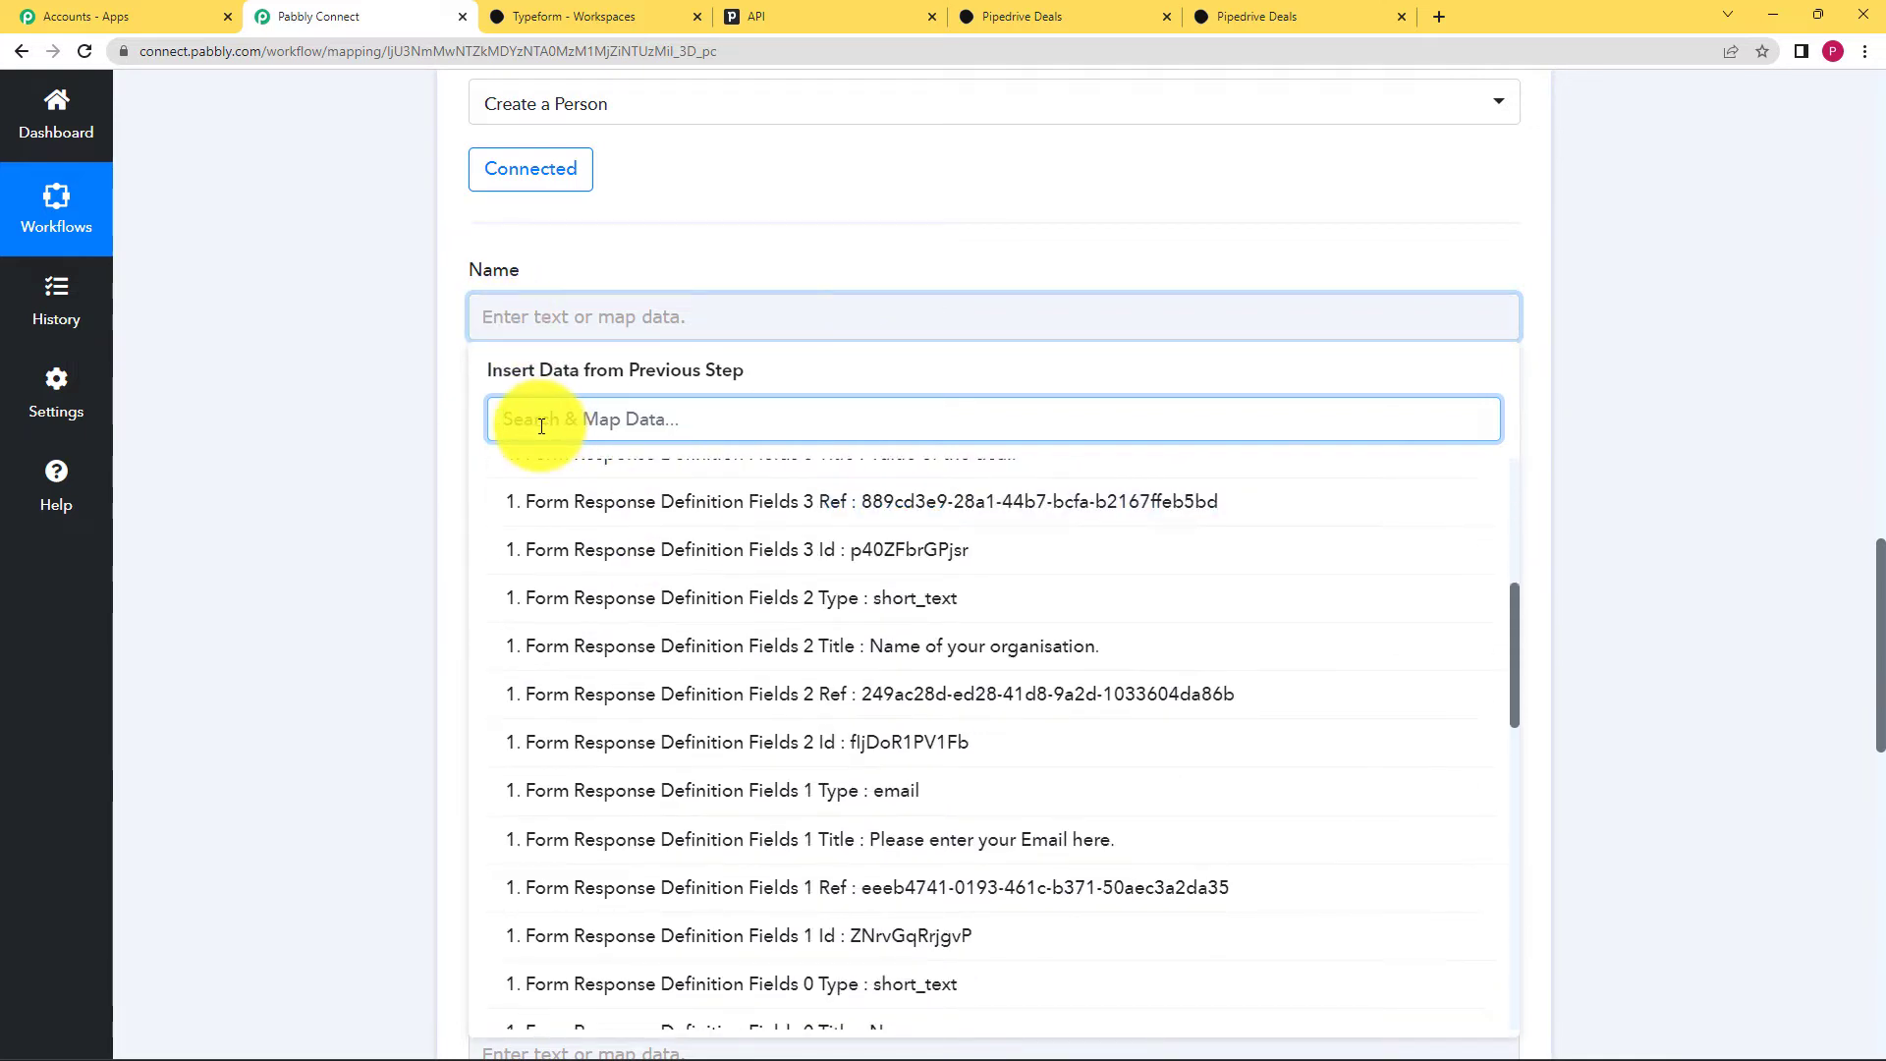
type("De")
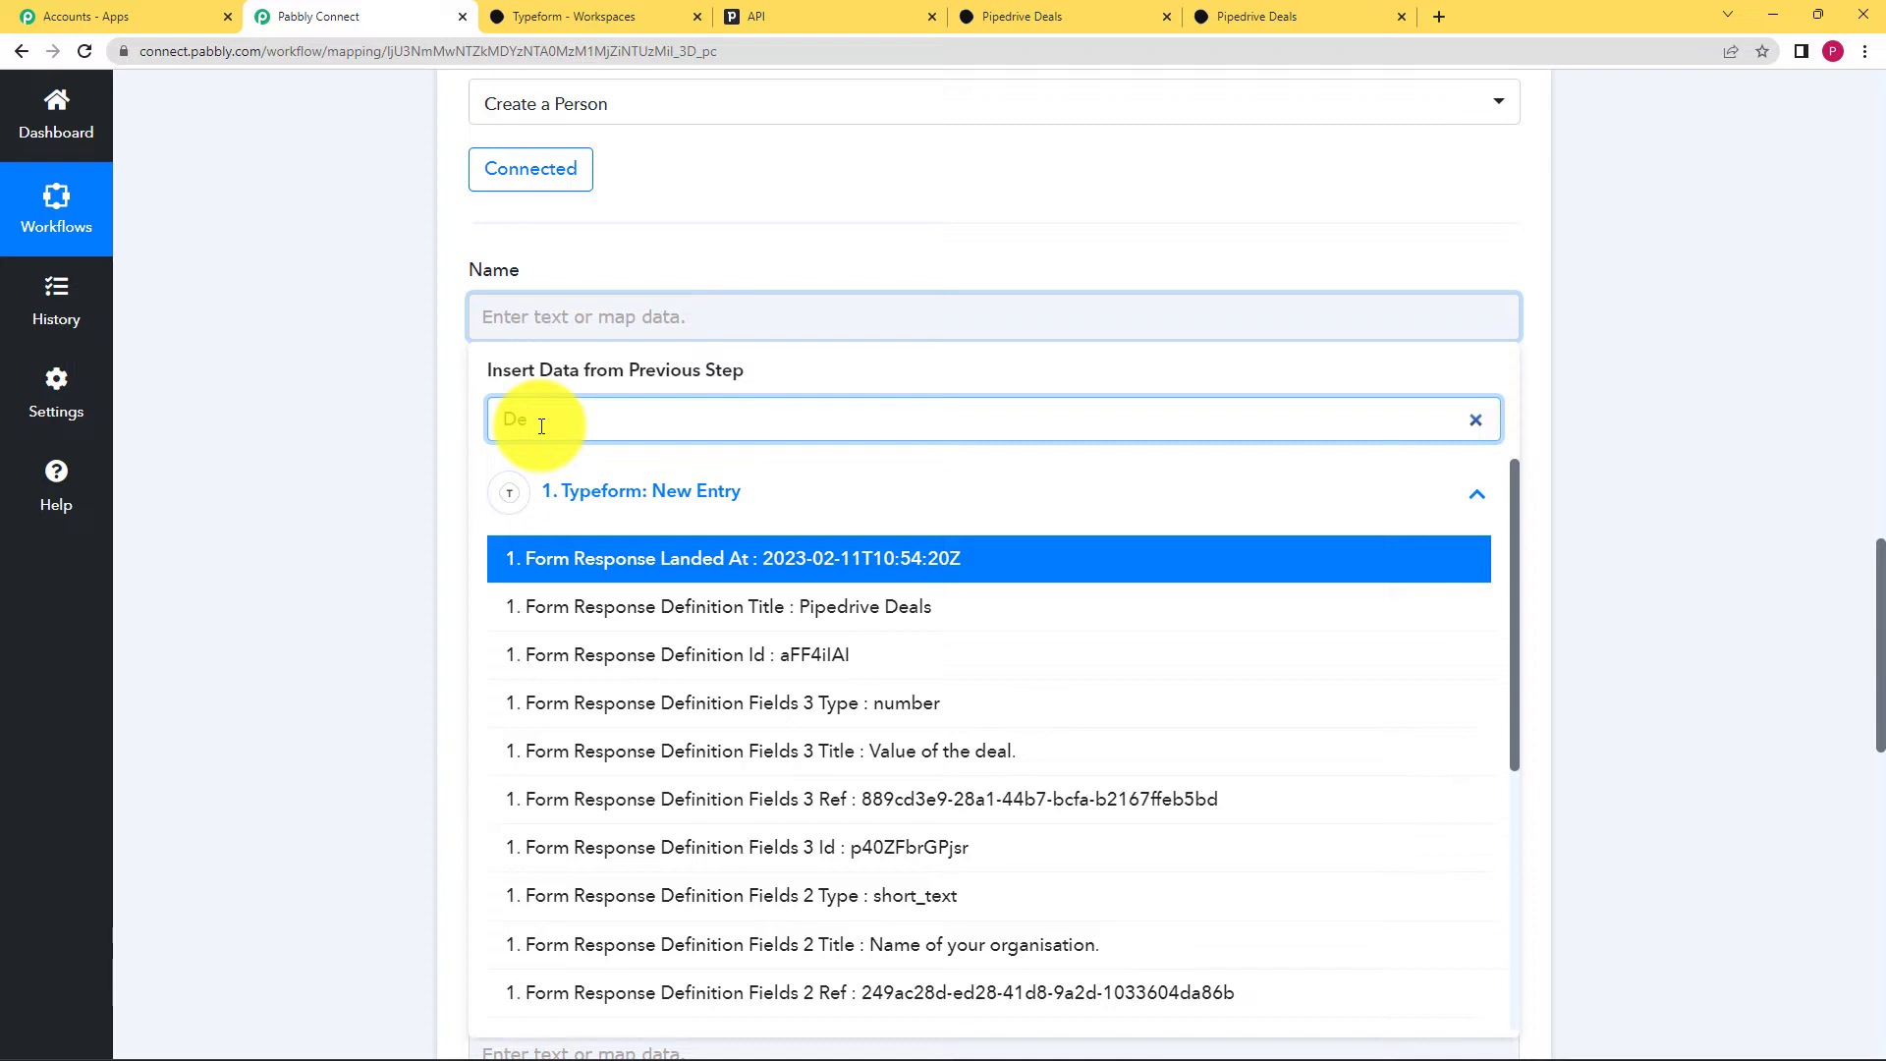
type("m")
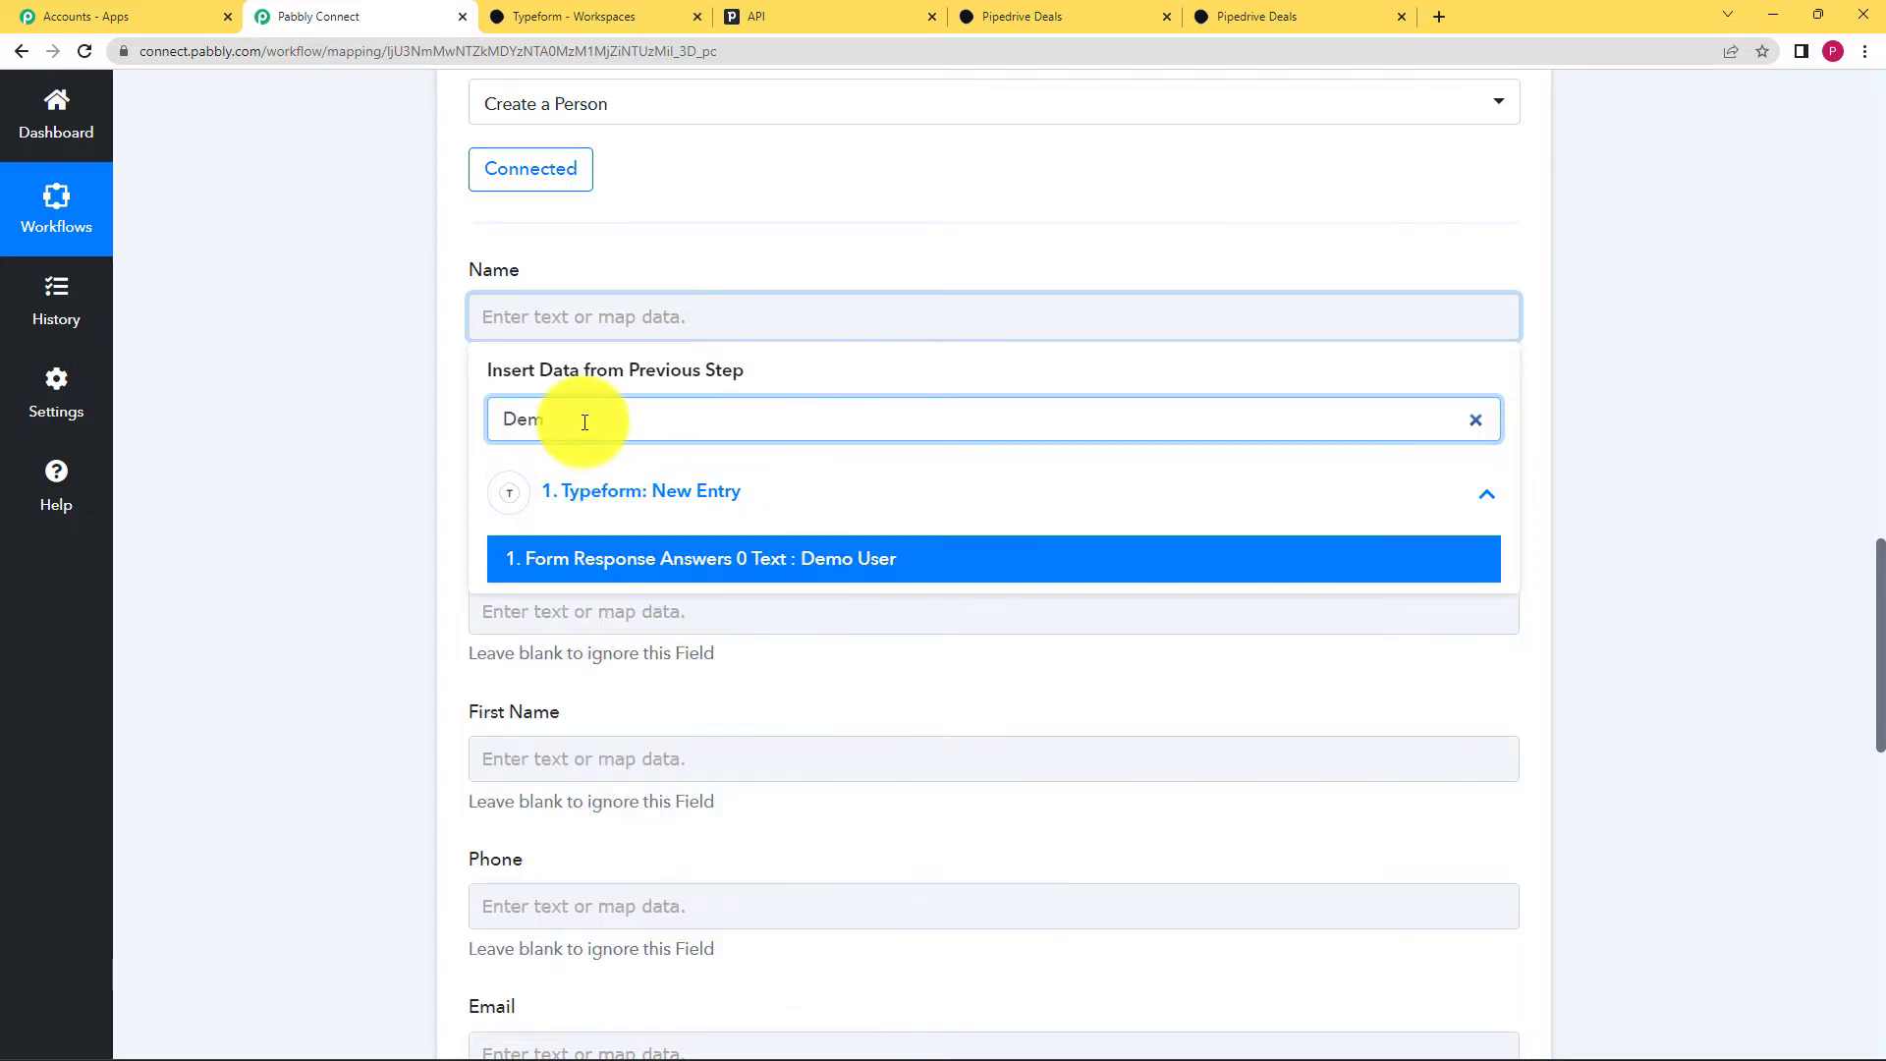
left_click(739, 569)
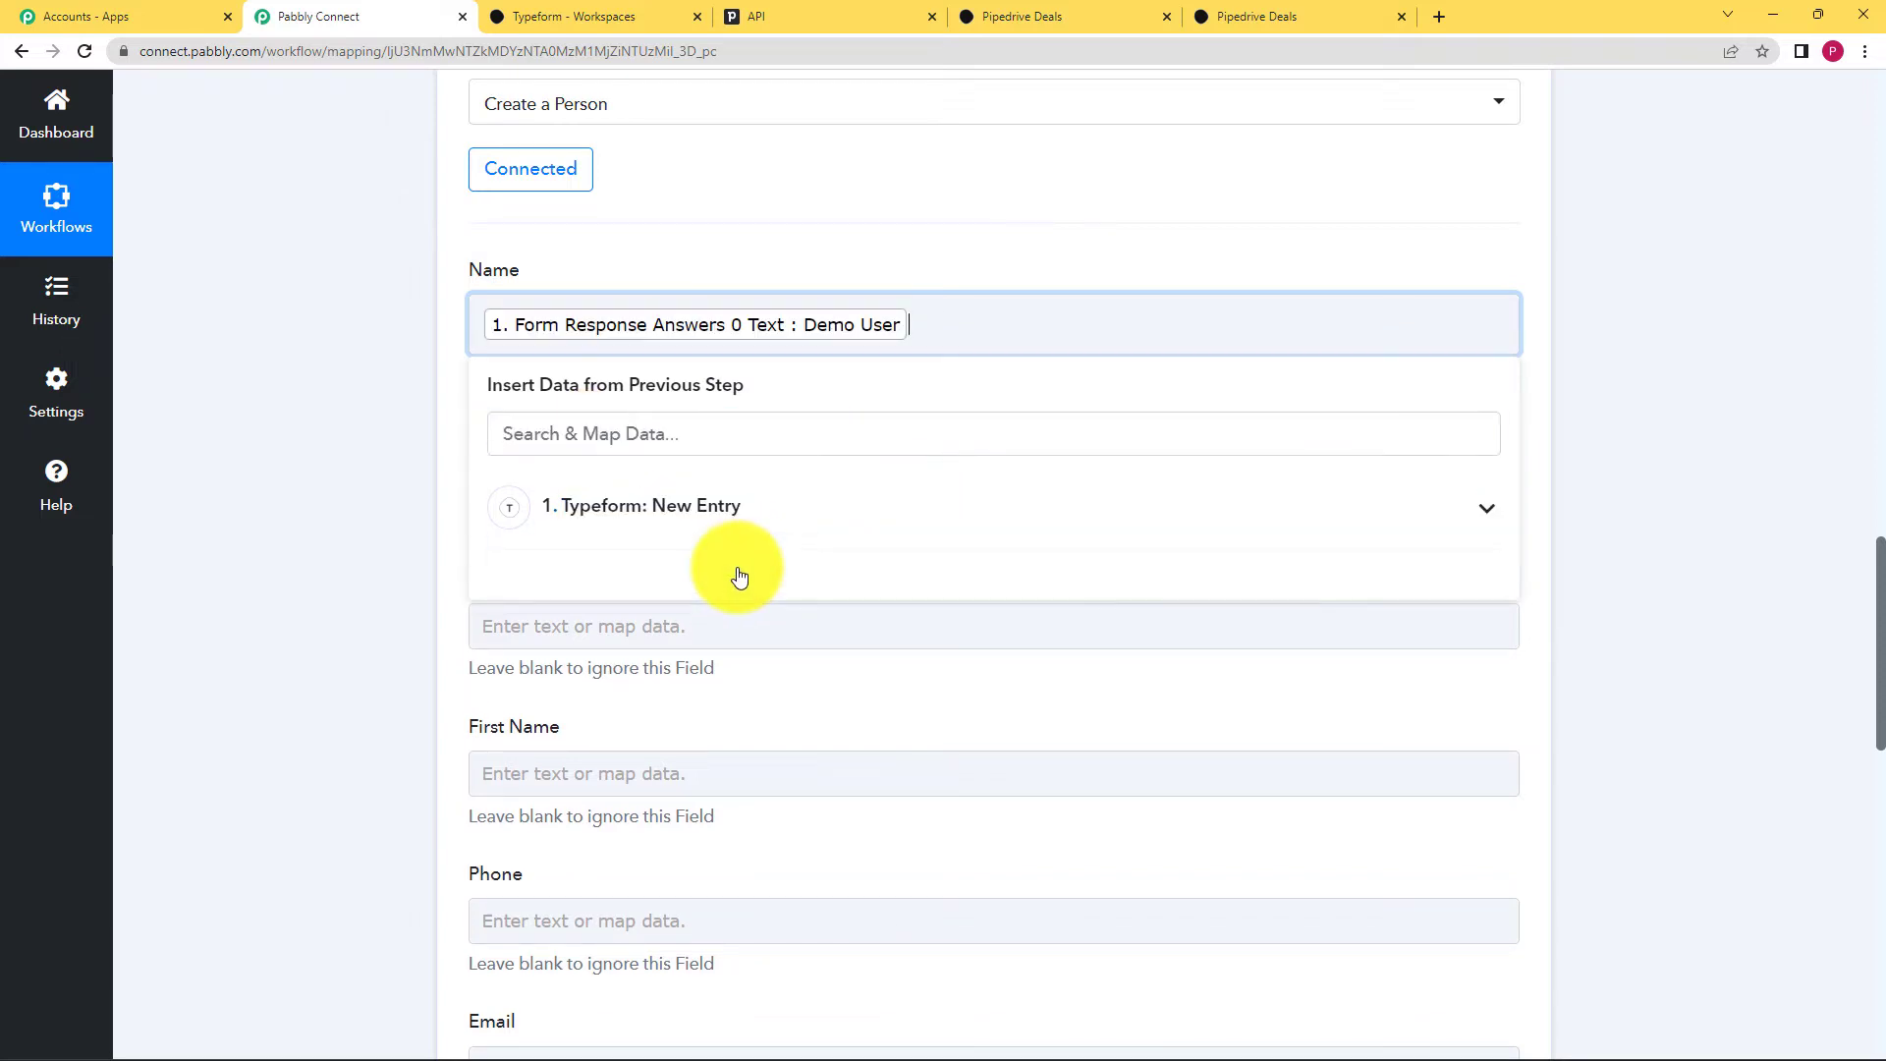
left_click(360, 458)
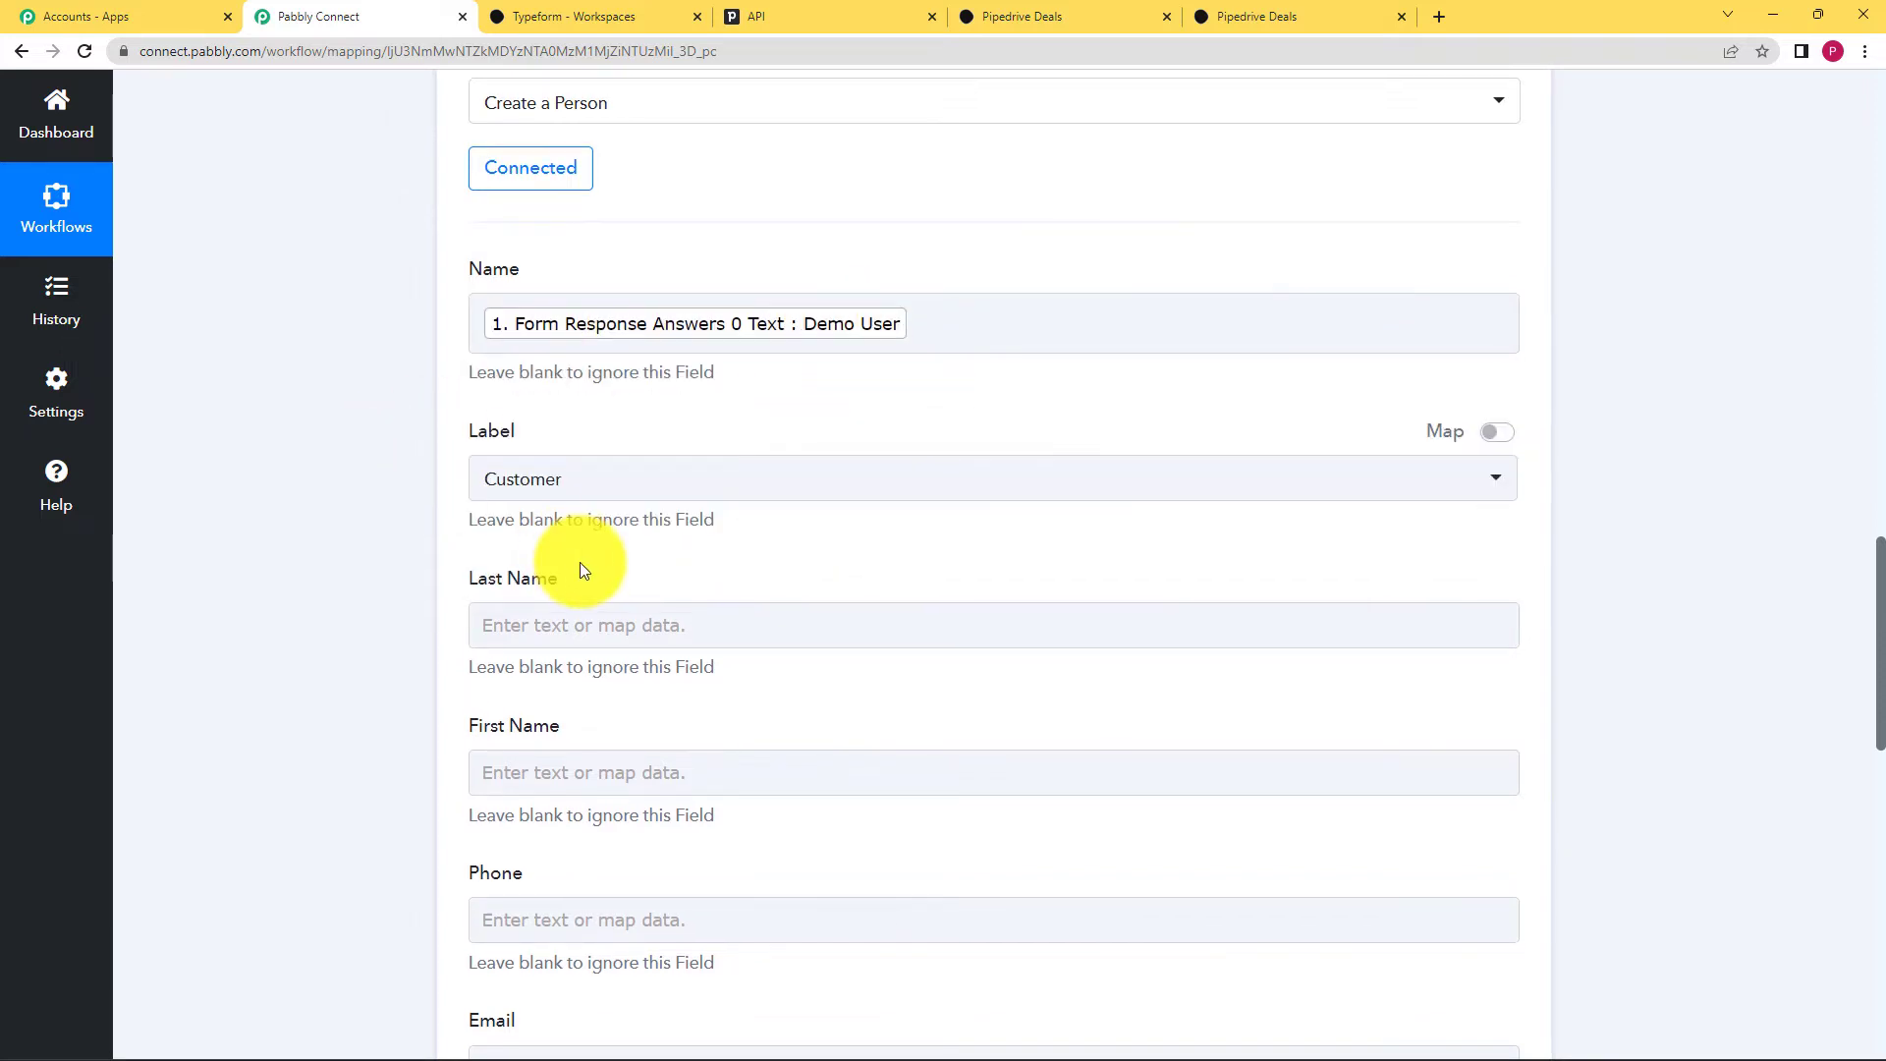
Step: Map Form Response Answers 1 Email (searched 'xyz') into the Email field
scroll(580, 562, "down", 3)
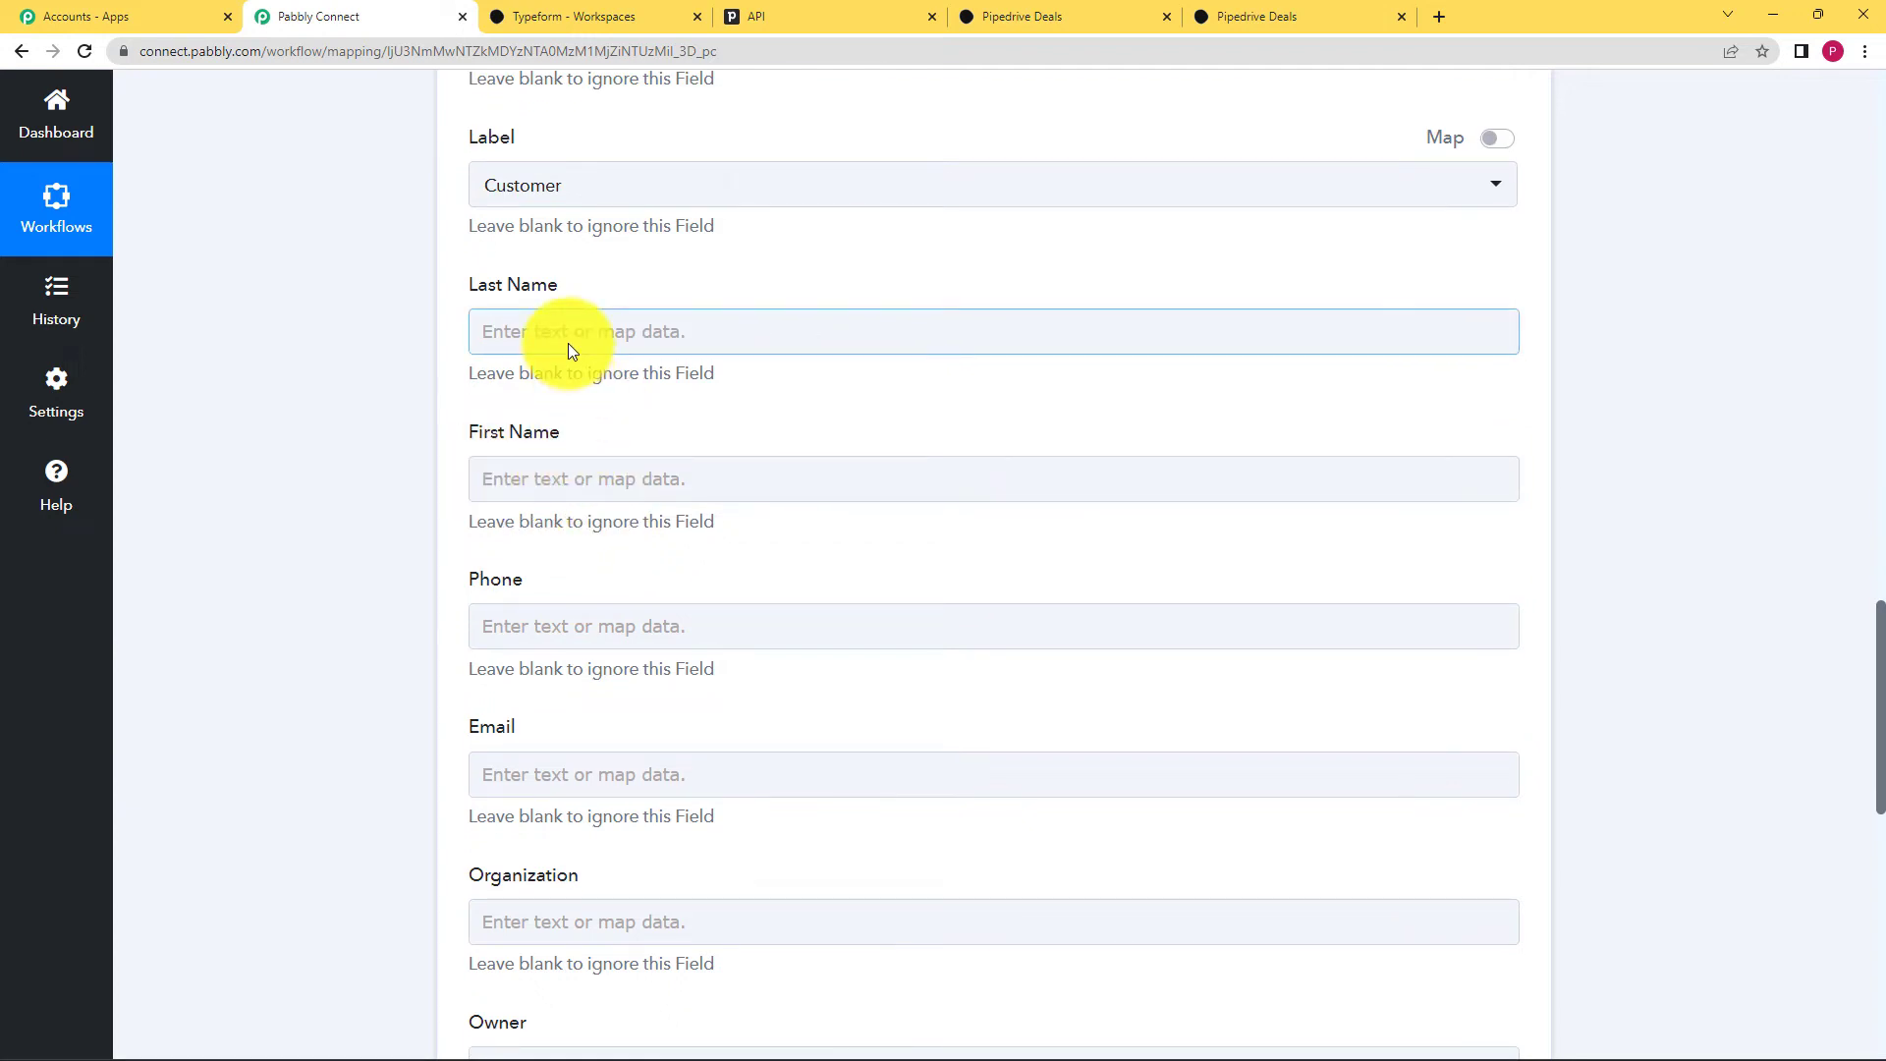
scroll(293, 456, "up", 3)
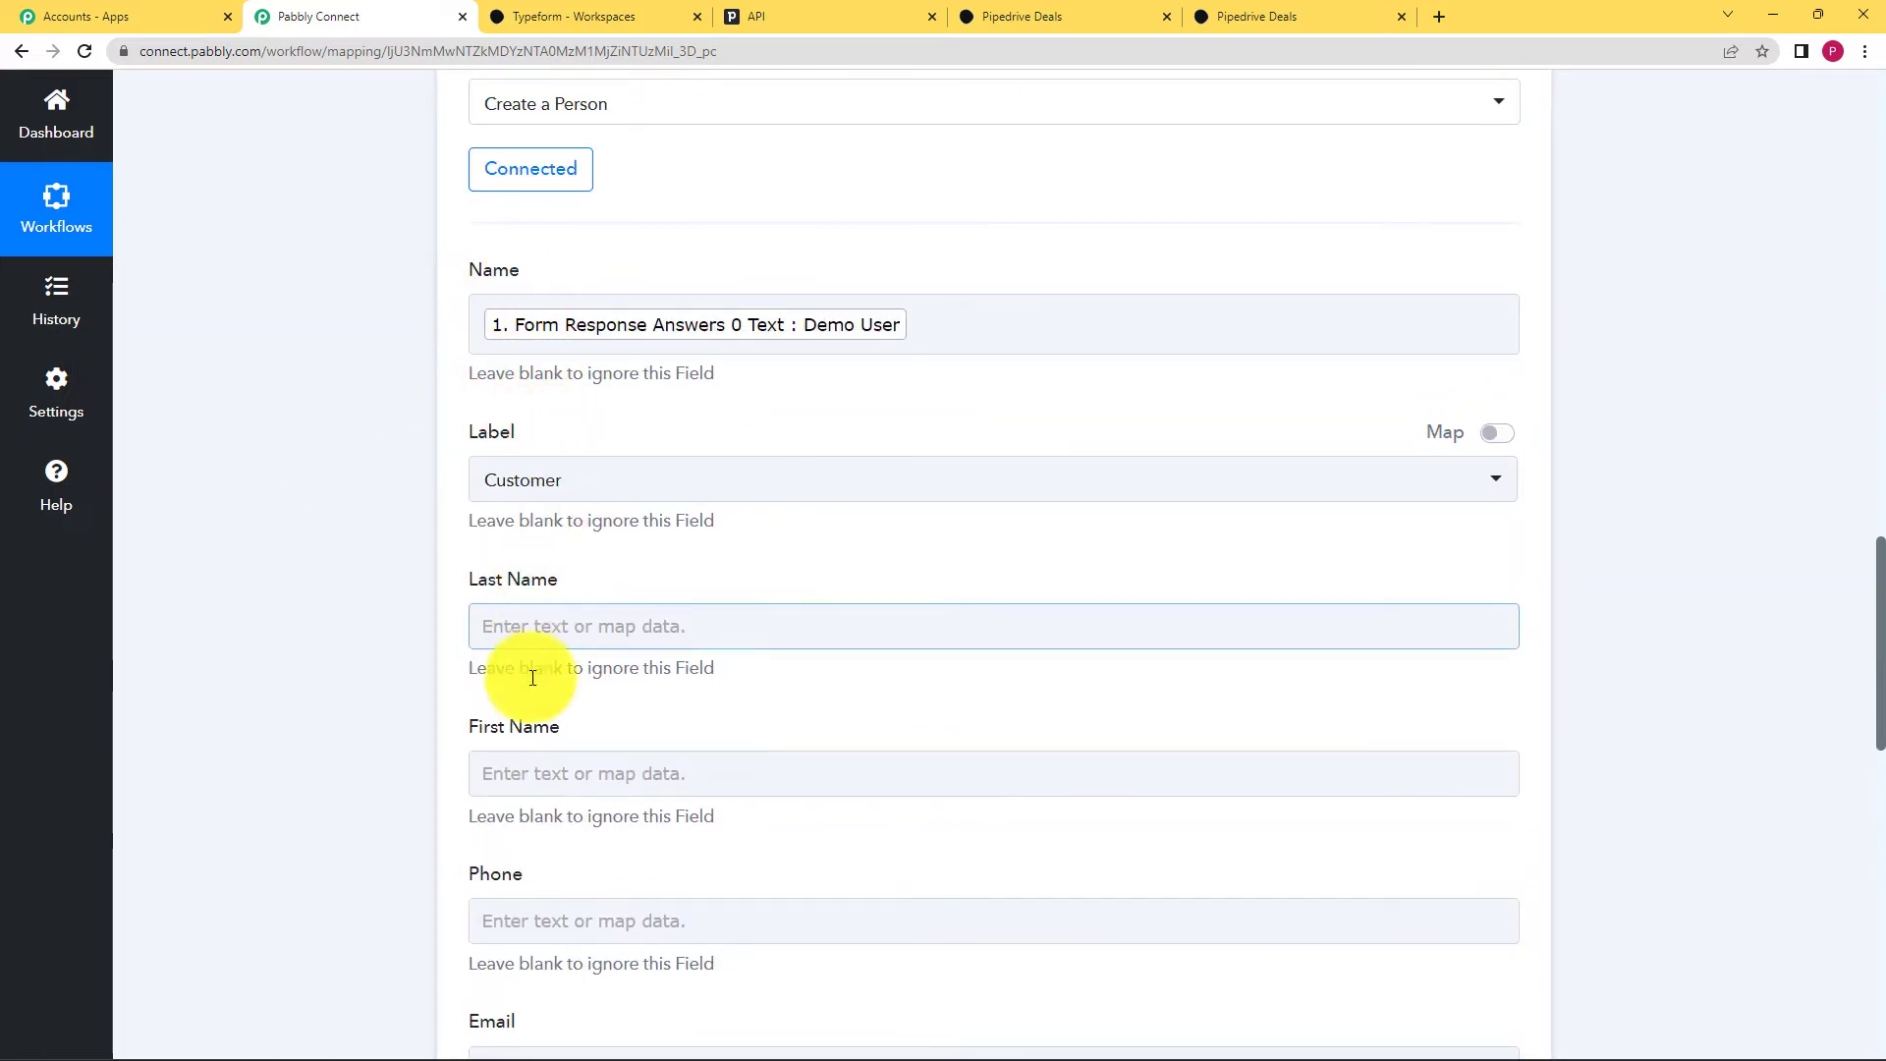
scroll(383, 689, "down", 1)
scroll(382, 690, "down", 3)
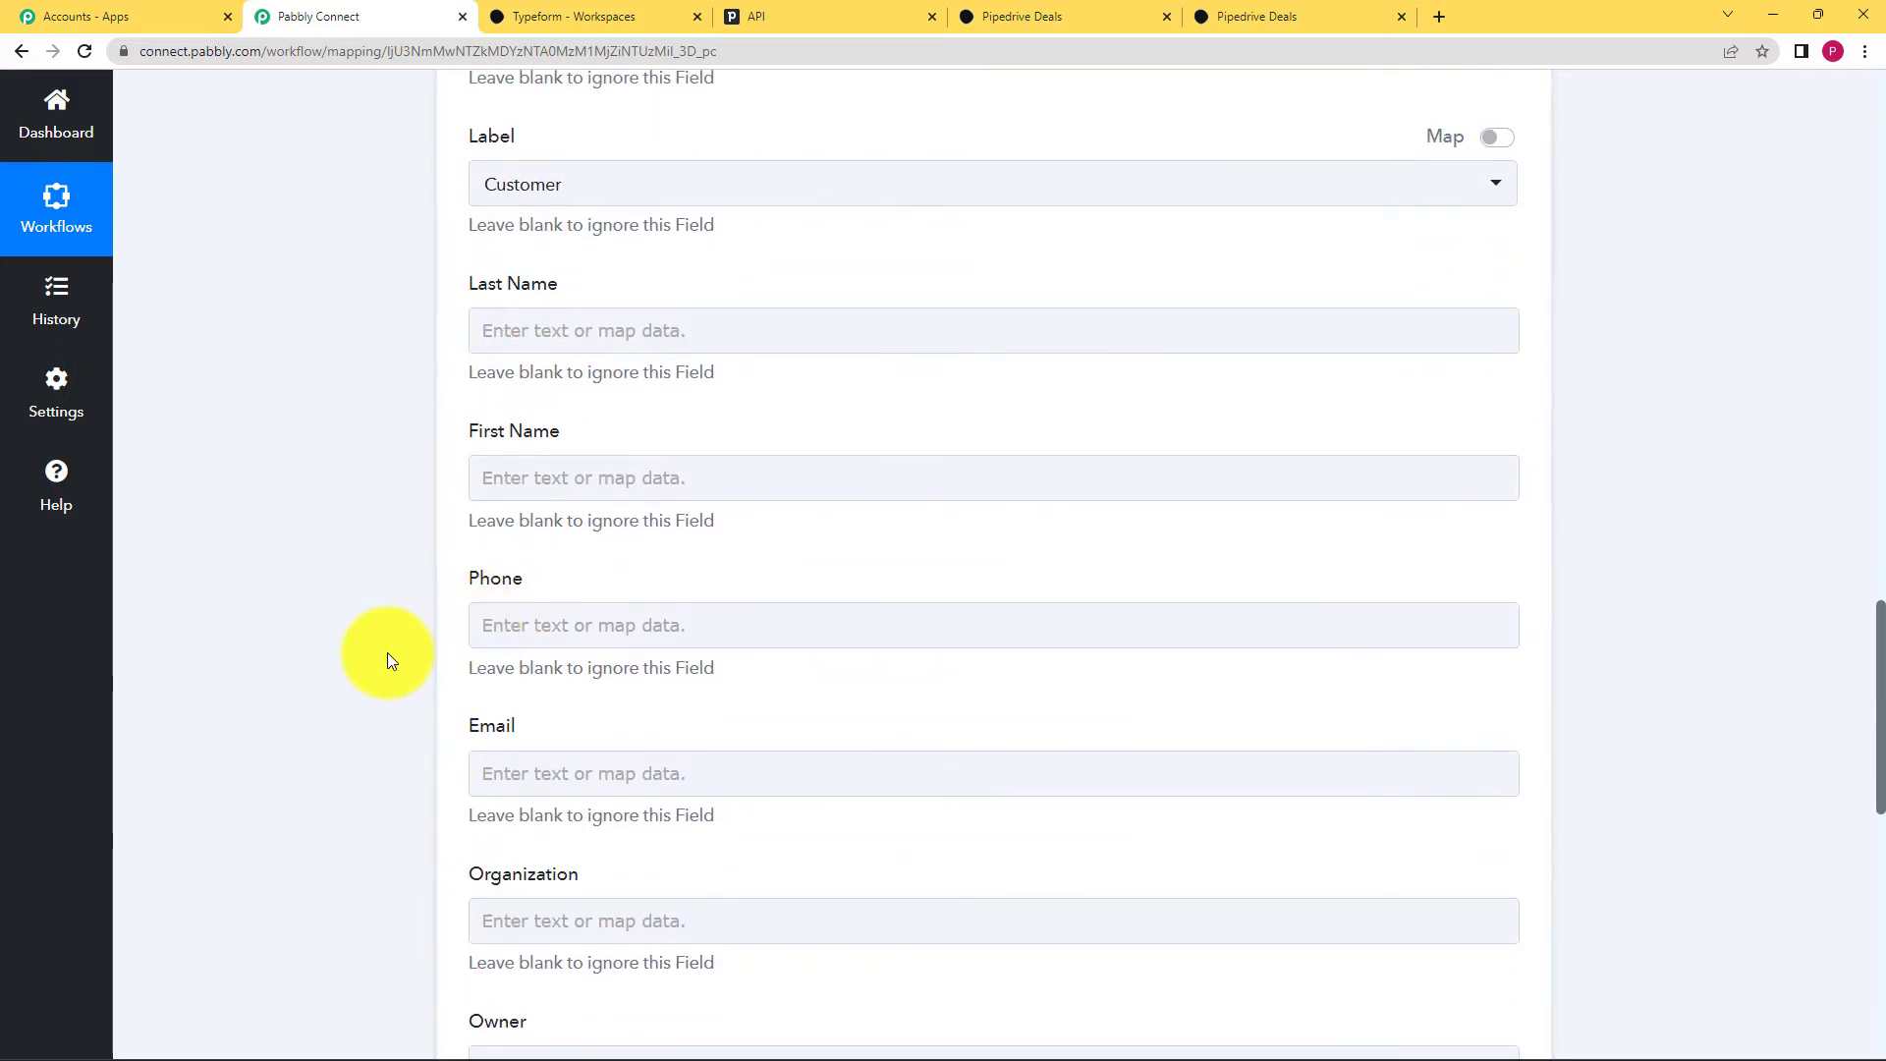
scroll(387, 652, "down", 2)
left_click(583, 565)
scroll(399, 619, "down", 2)
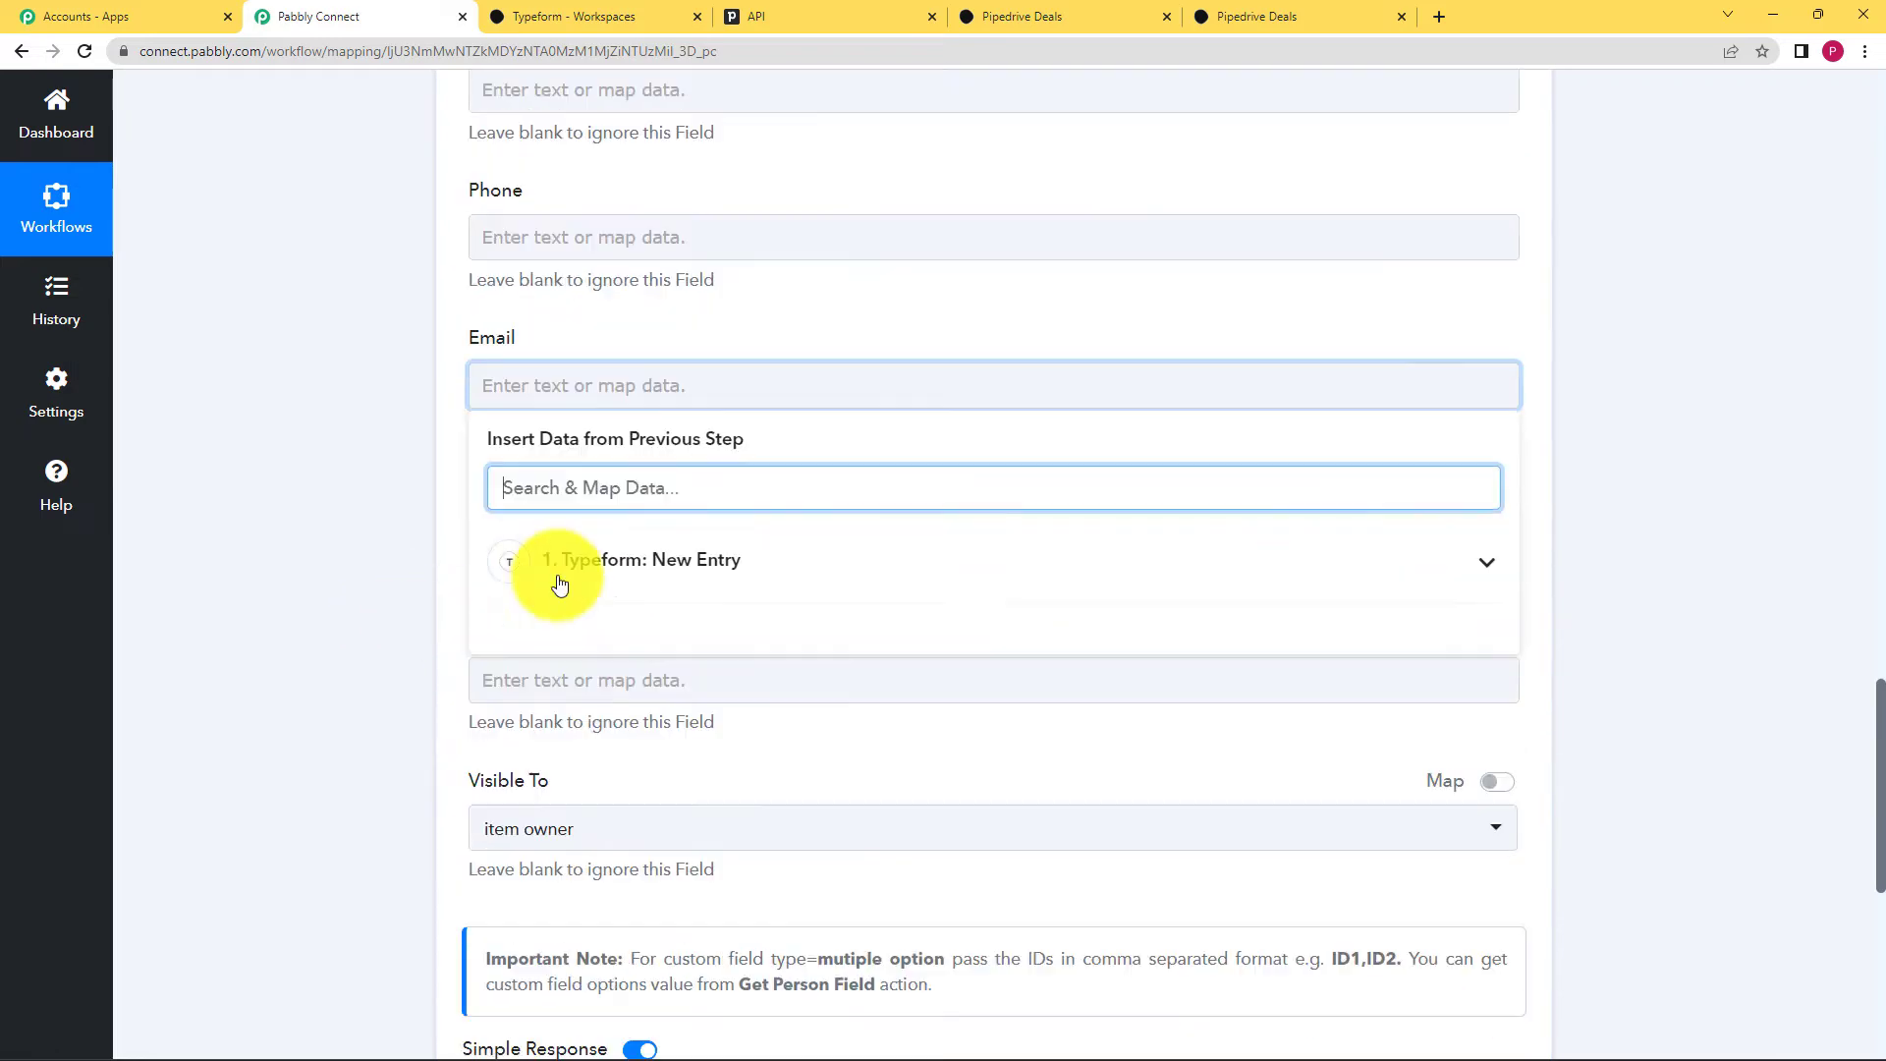
left_click(594, 556)
scroll(597, 727, "down", 1)
scroll(598, 727, "down", 2)
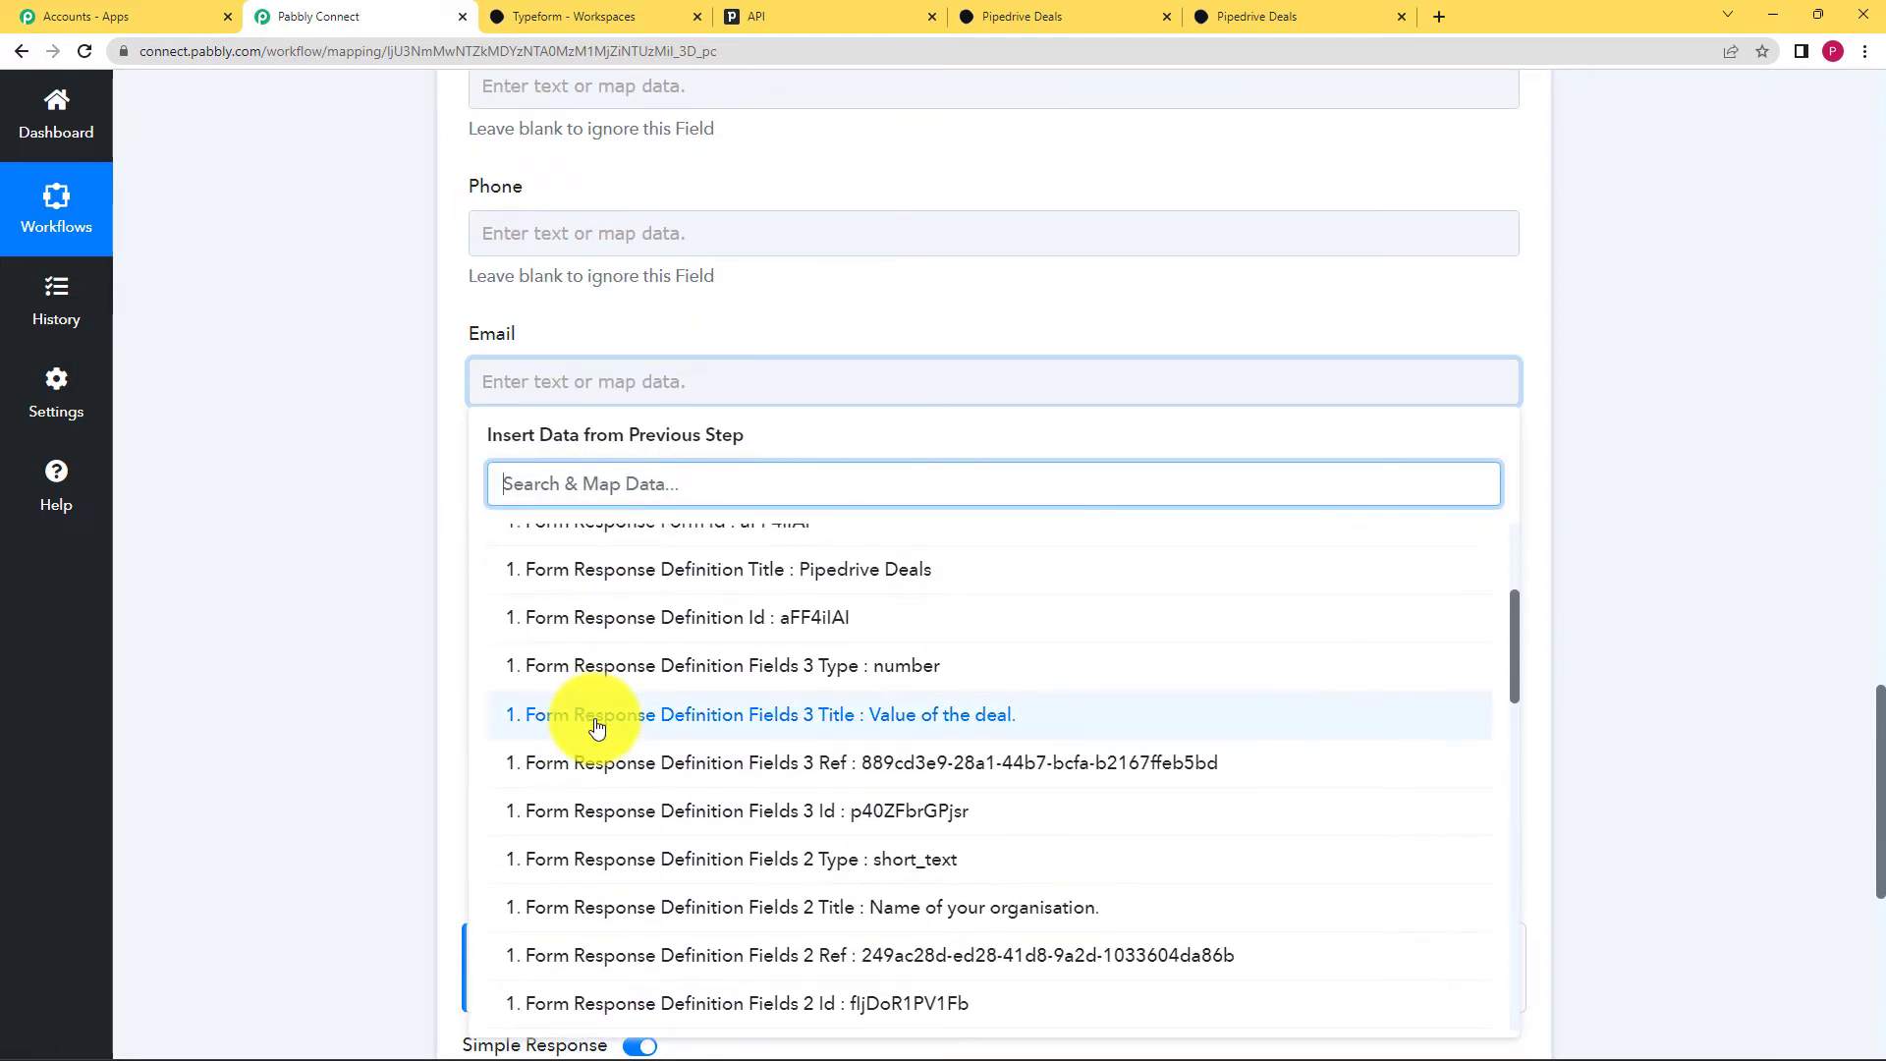
type("xyz")
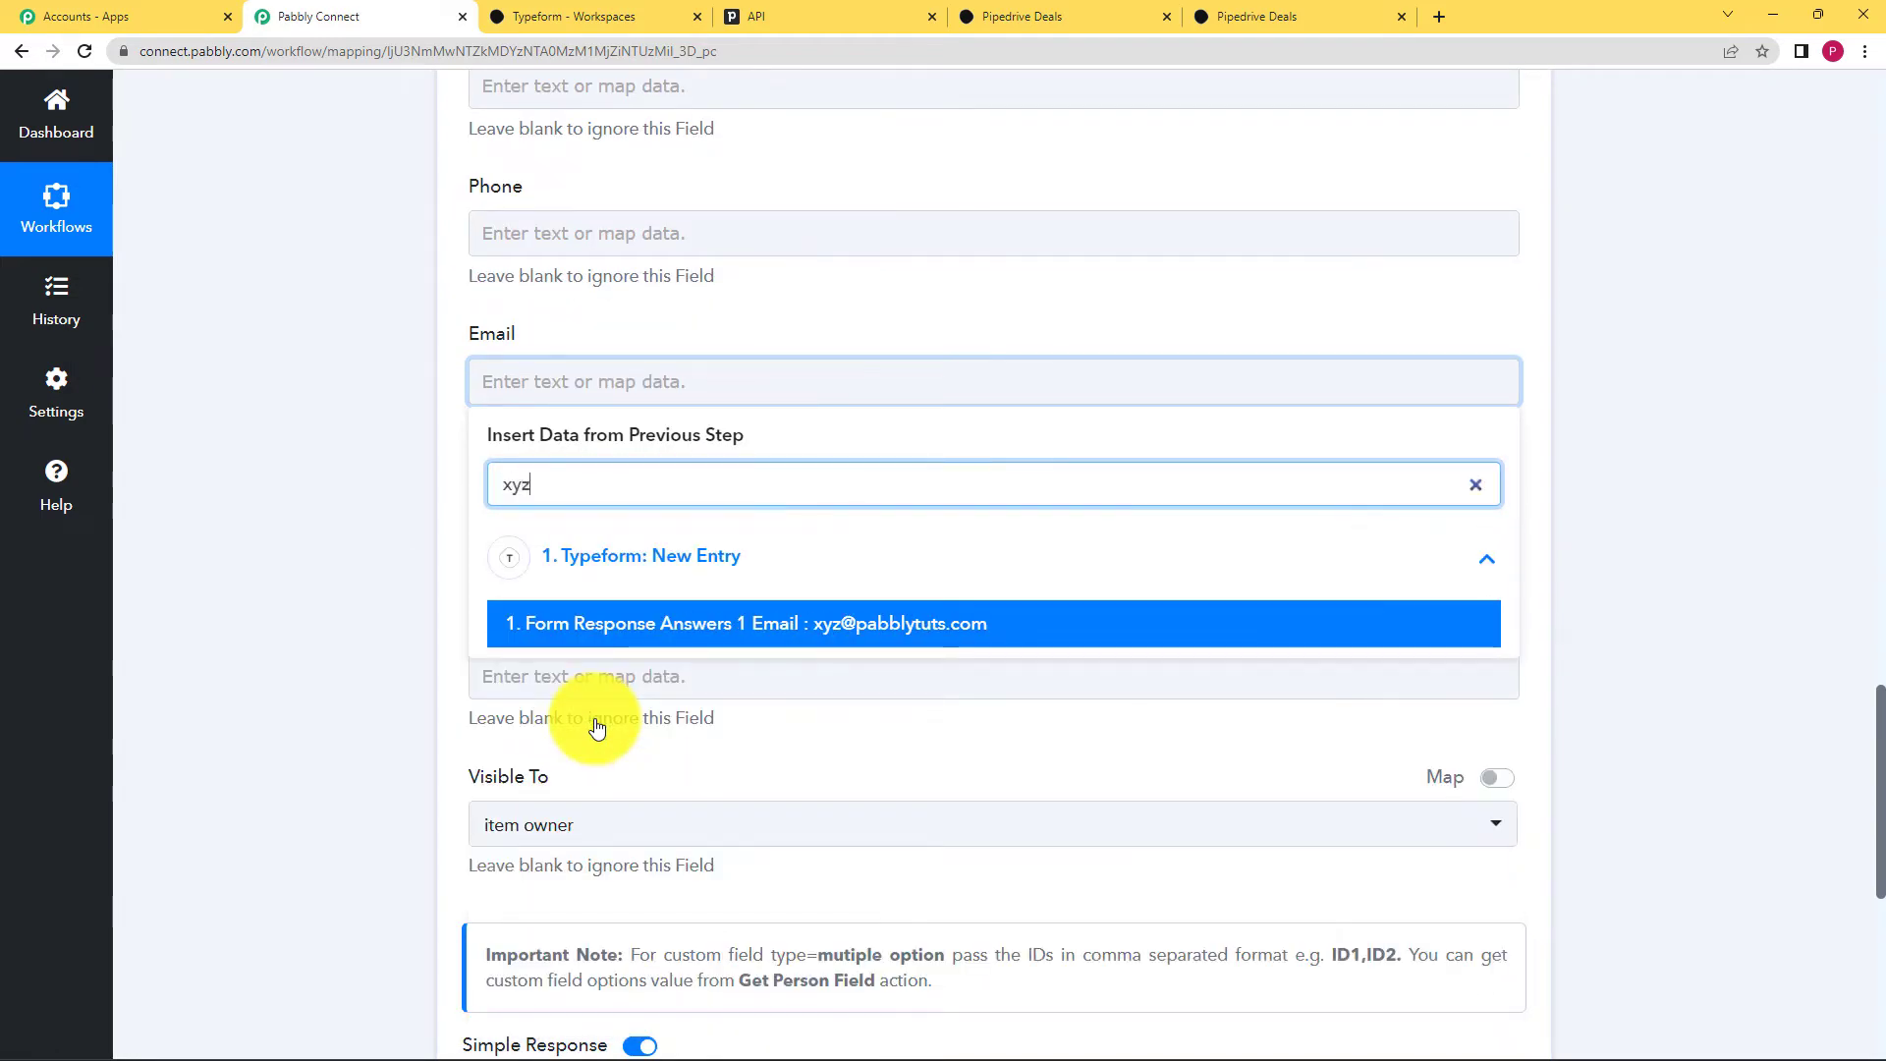
left_click(716, 634)
left_click(303, 779)
scroll(304, 757, "down", 3)
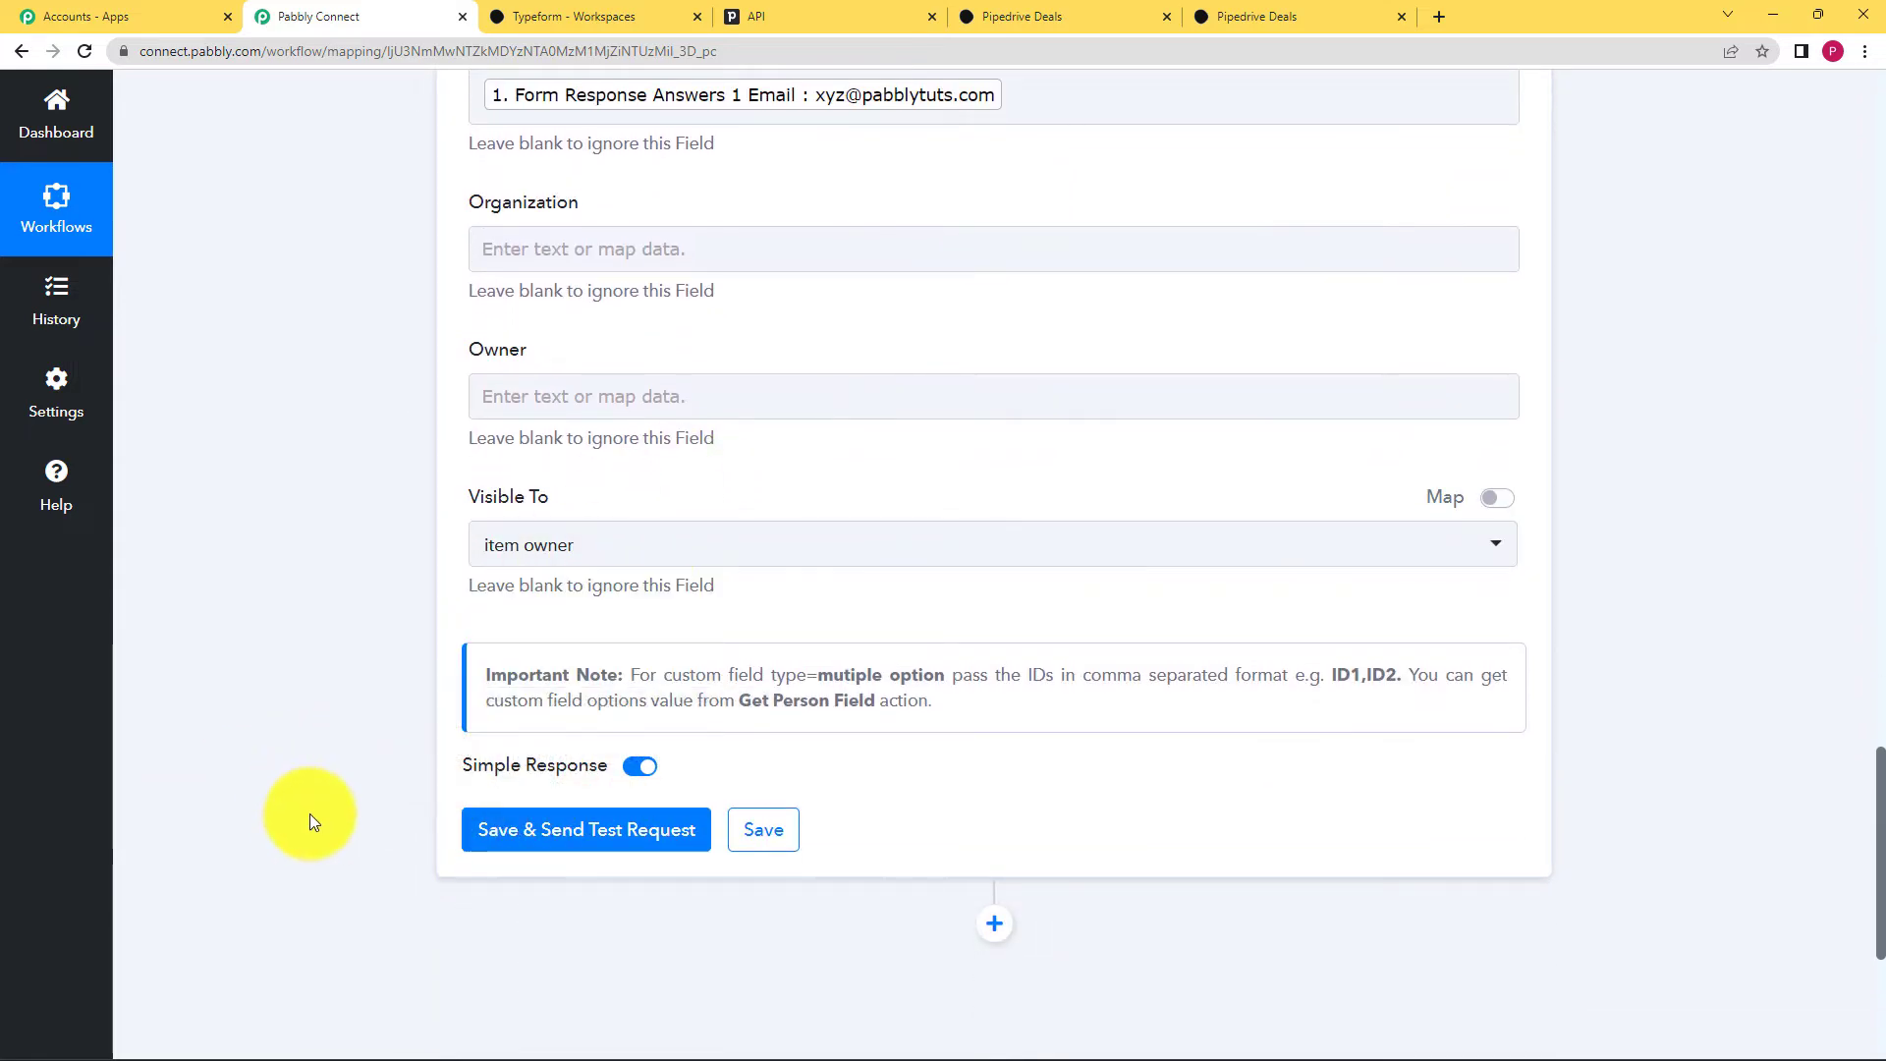
scroll(328, 810, "up", 4)
scroll(328, 808, "up", 5)
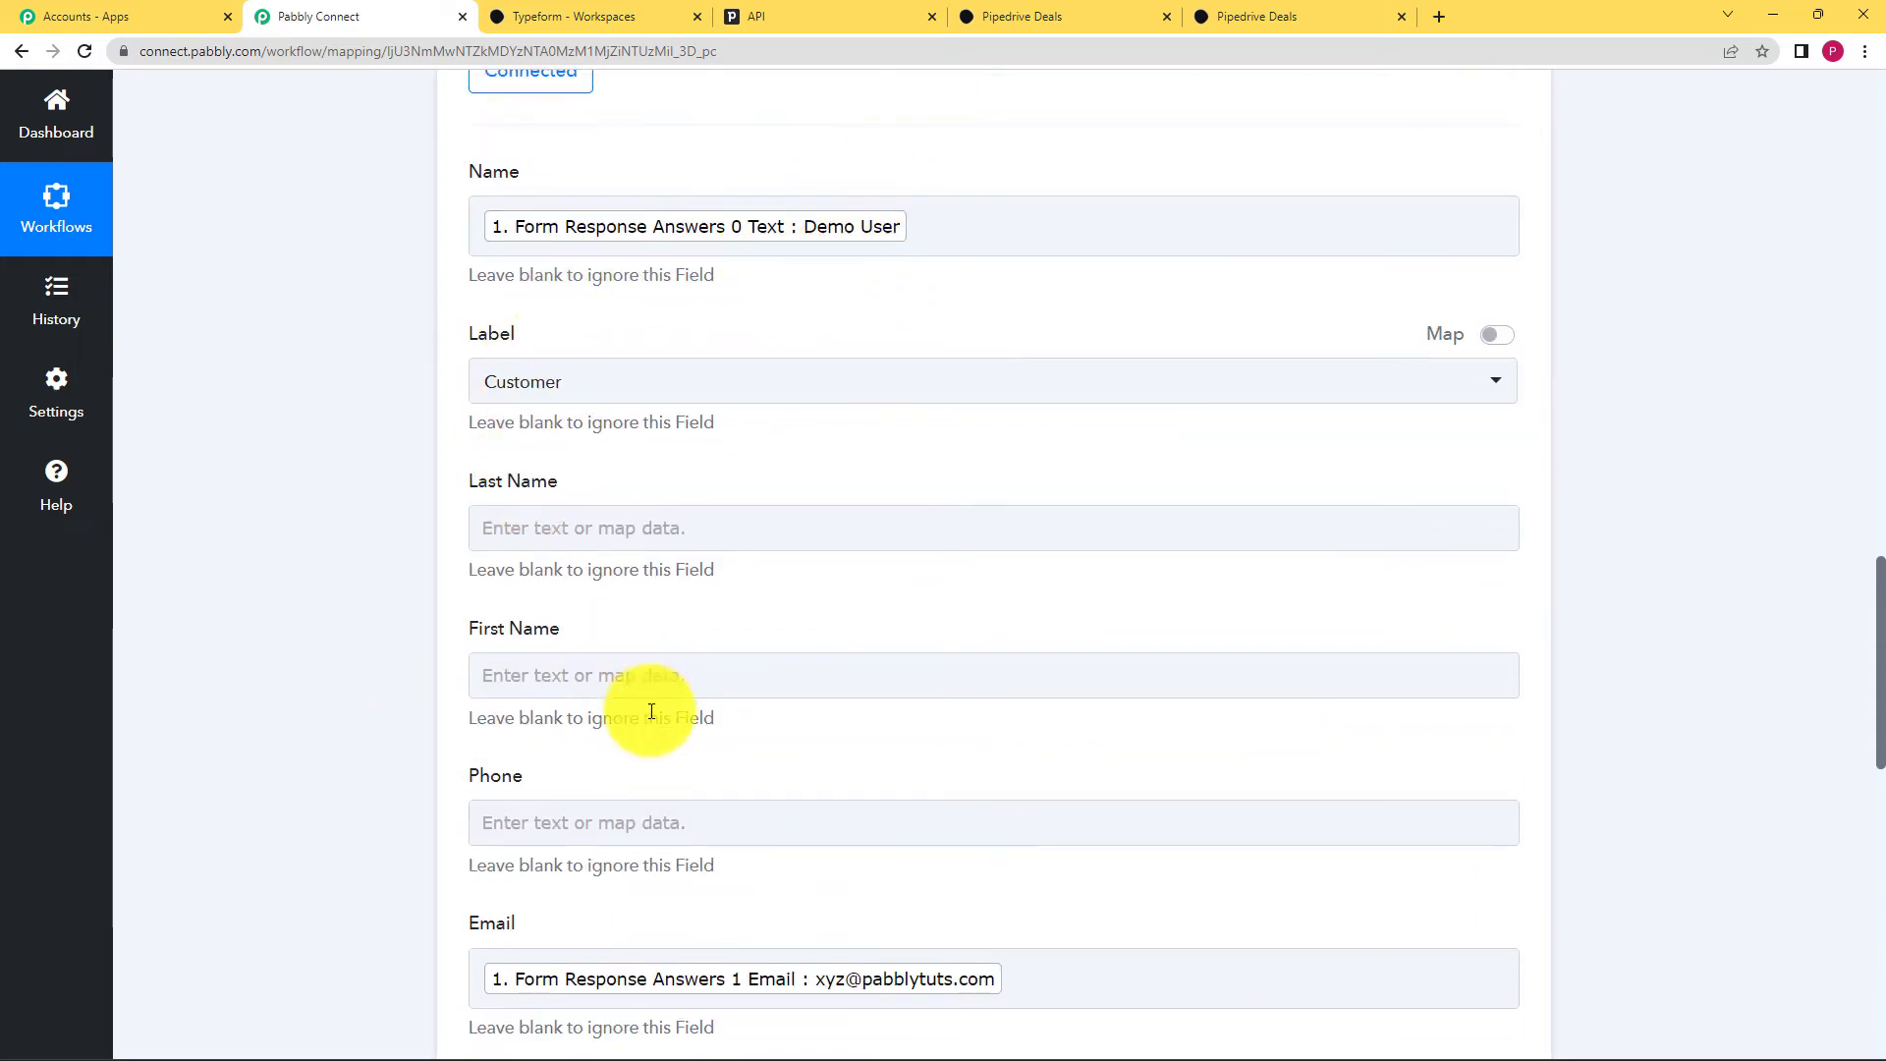
scroll(650, 715, "down", 3)
scroll(704, 692, "down", 8)
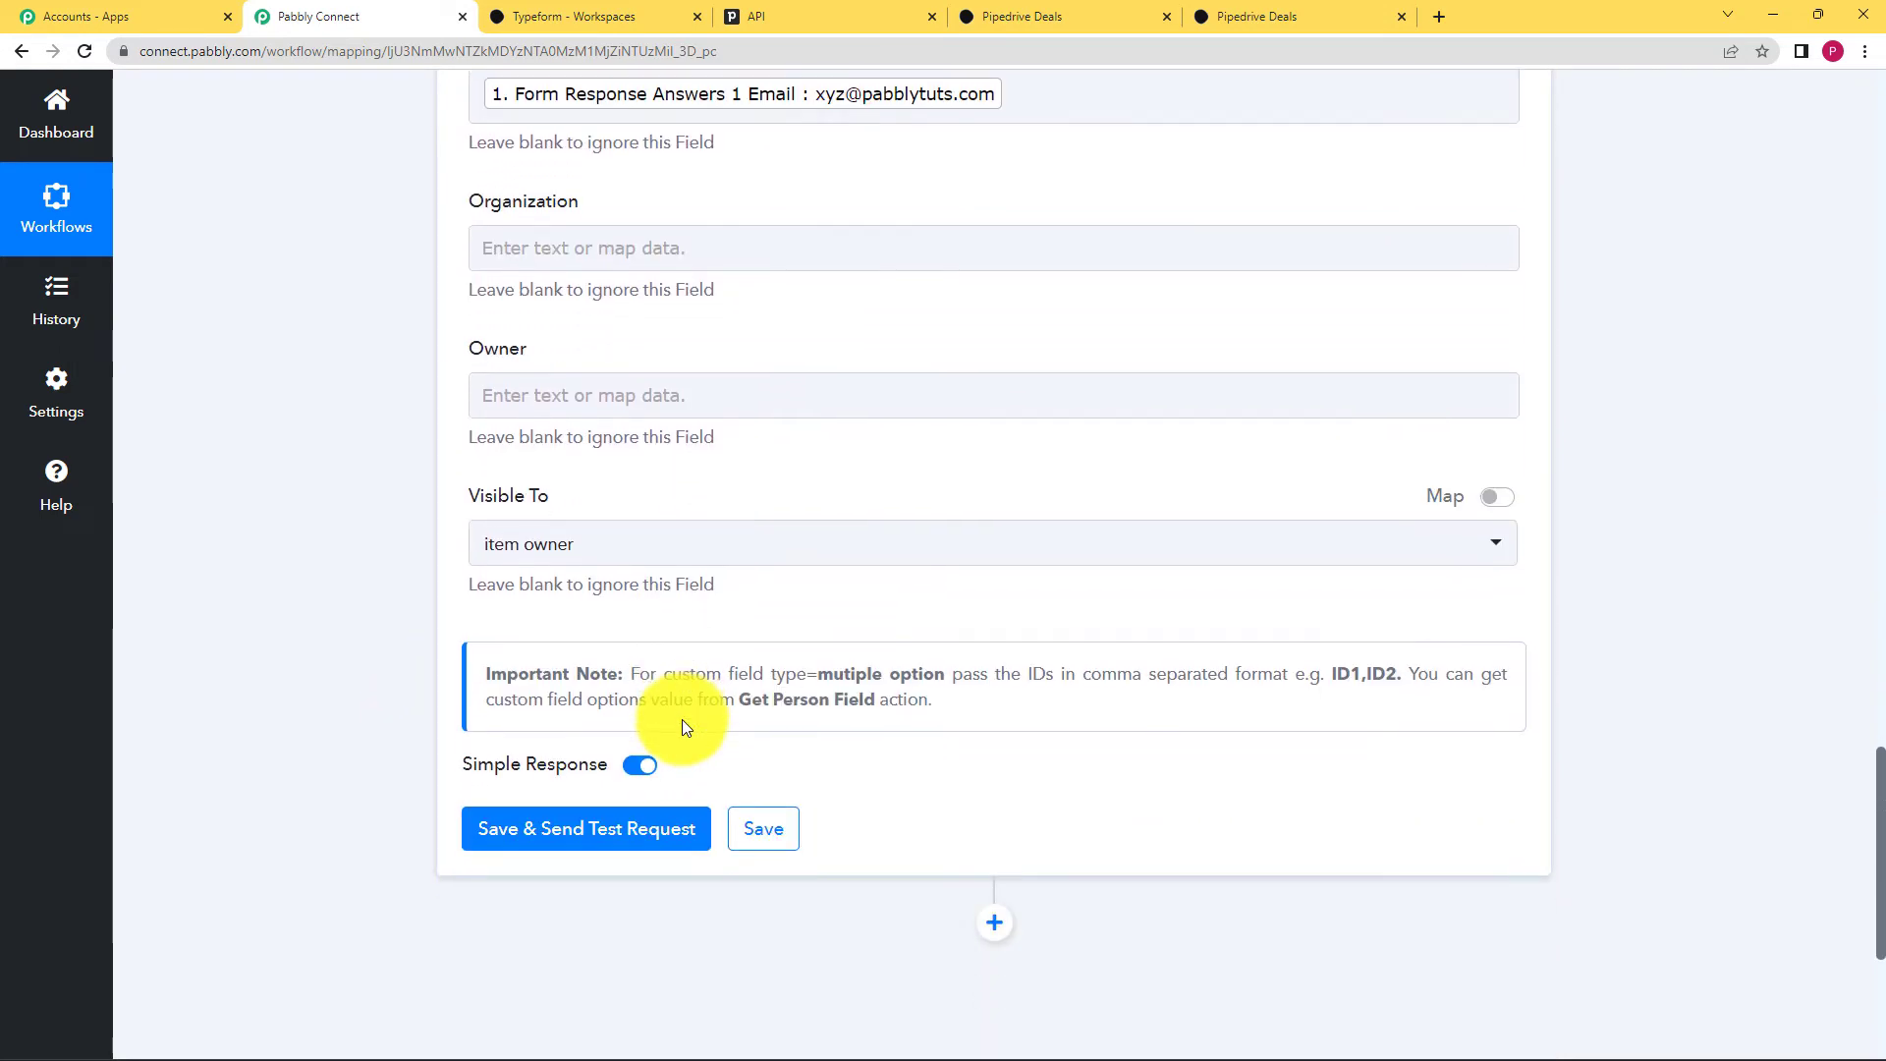
Step: Send a test request and check the returned name, first/last name, email and Data Id 20
left_click(671, 654)
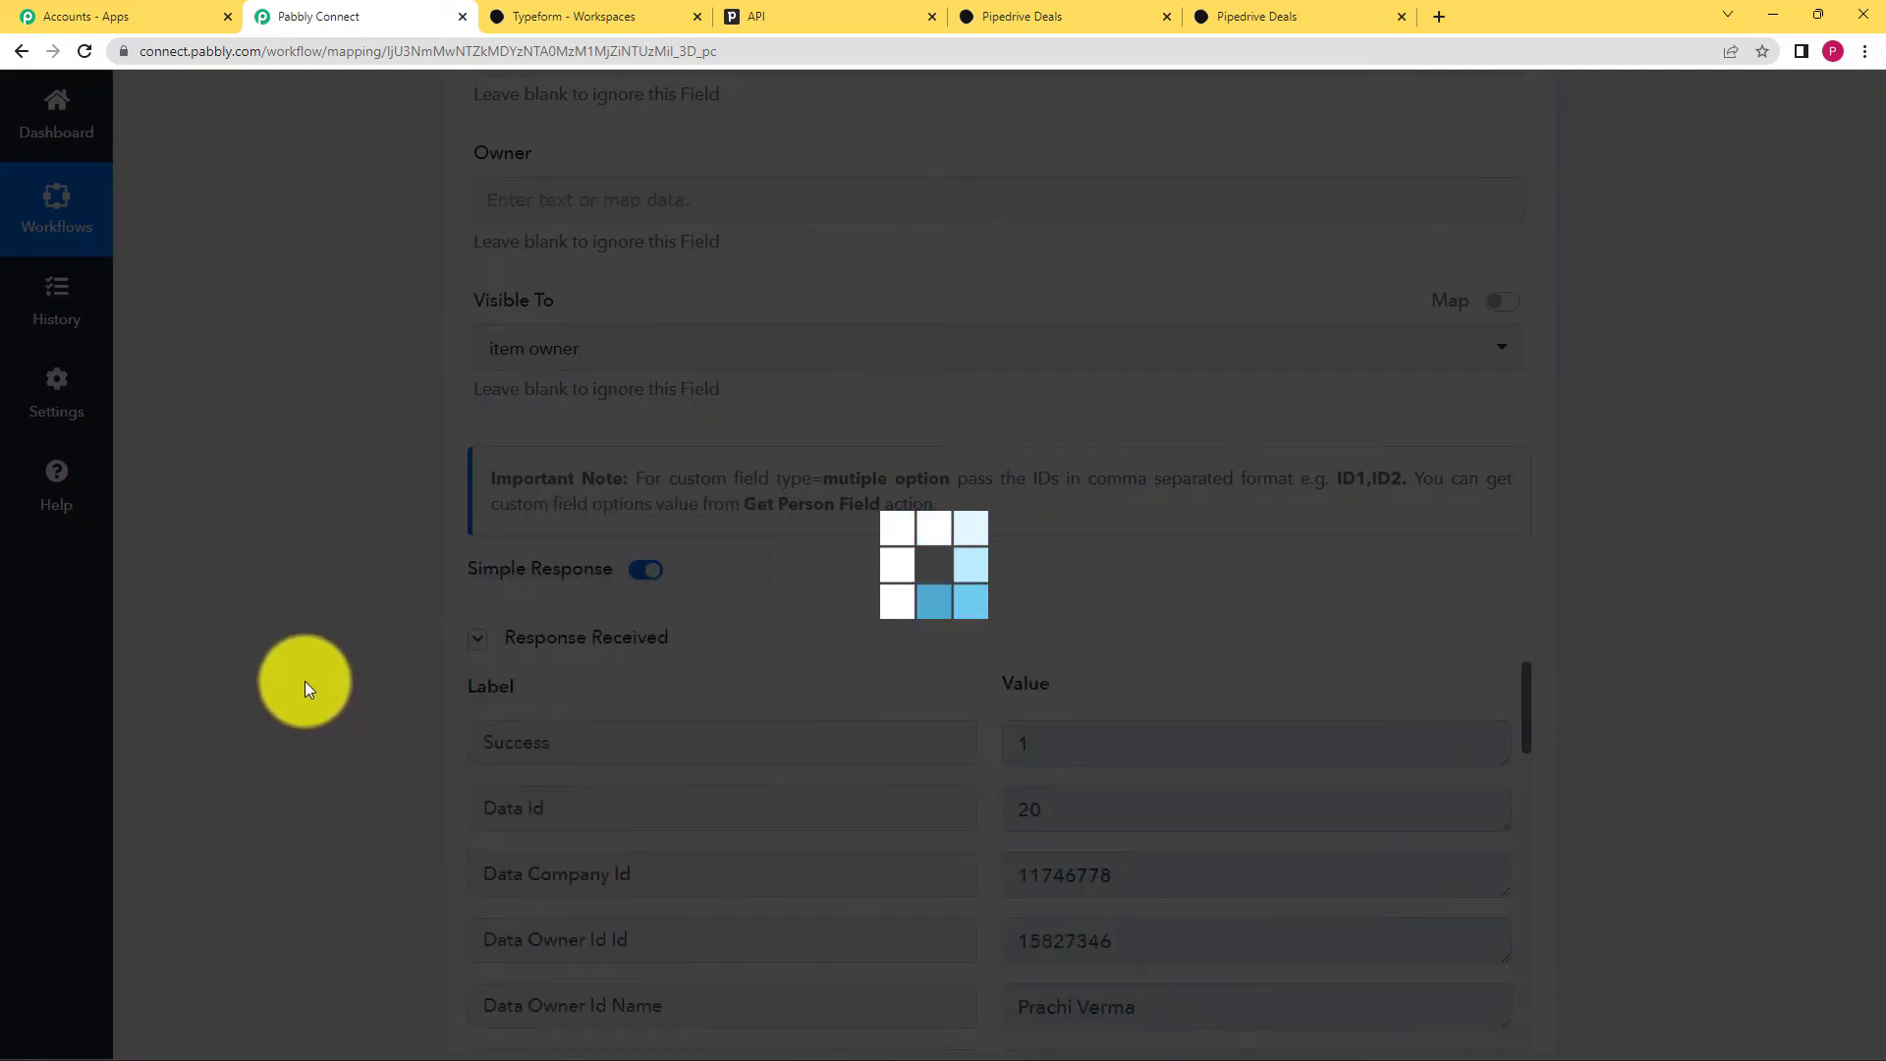
scroll(551, 710, "down", 3)
scroll(377, 713, "down", 3)
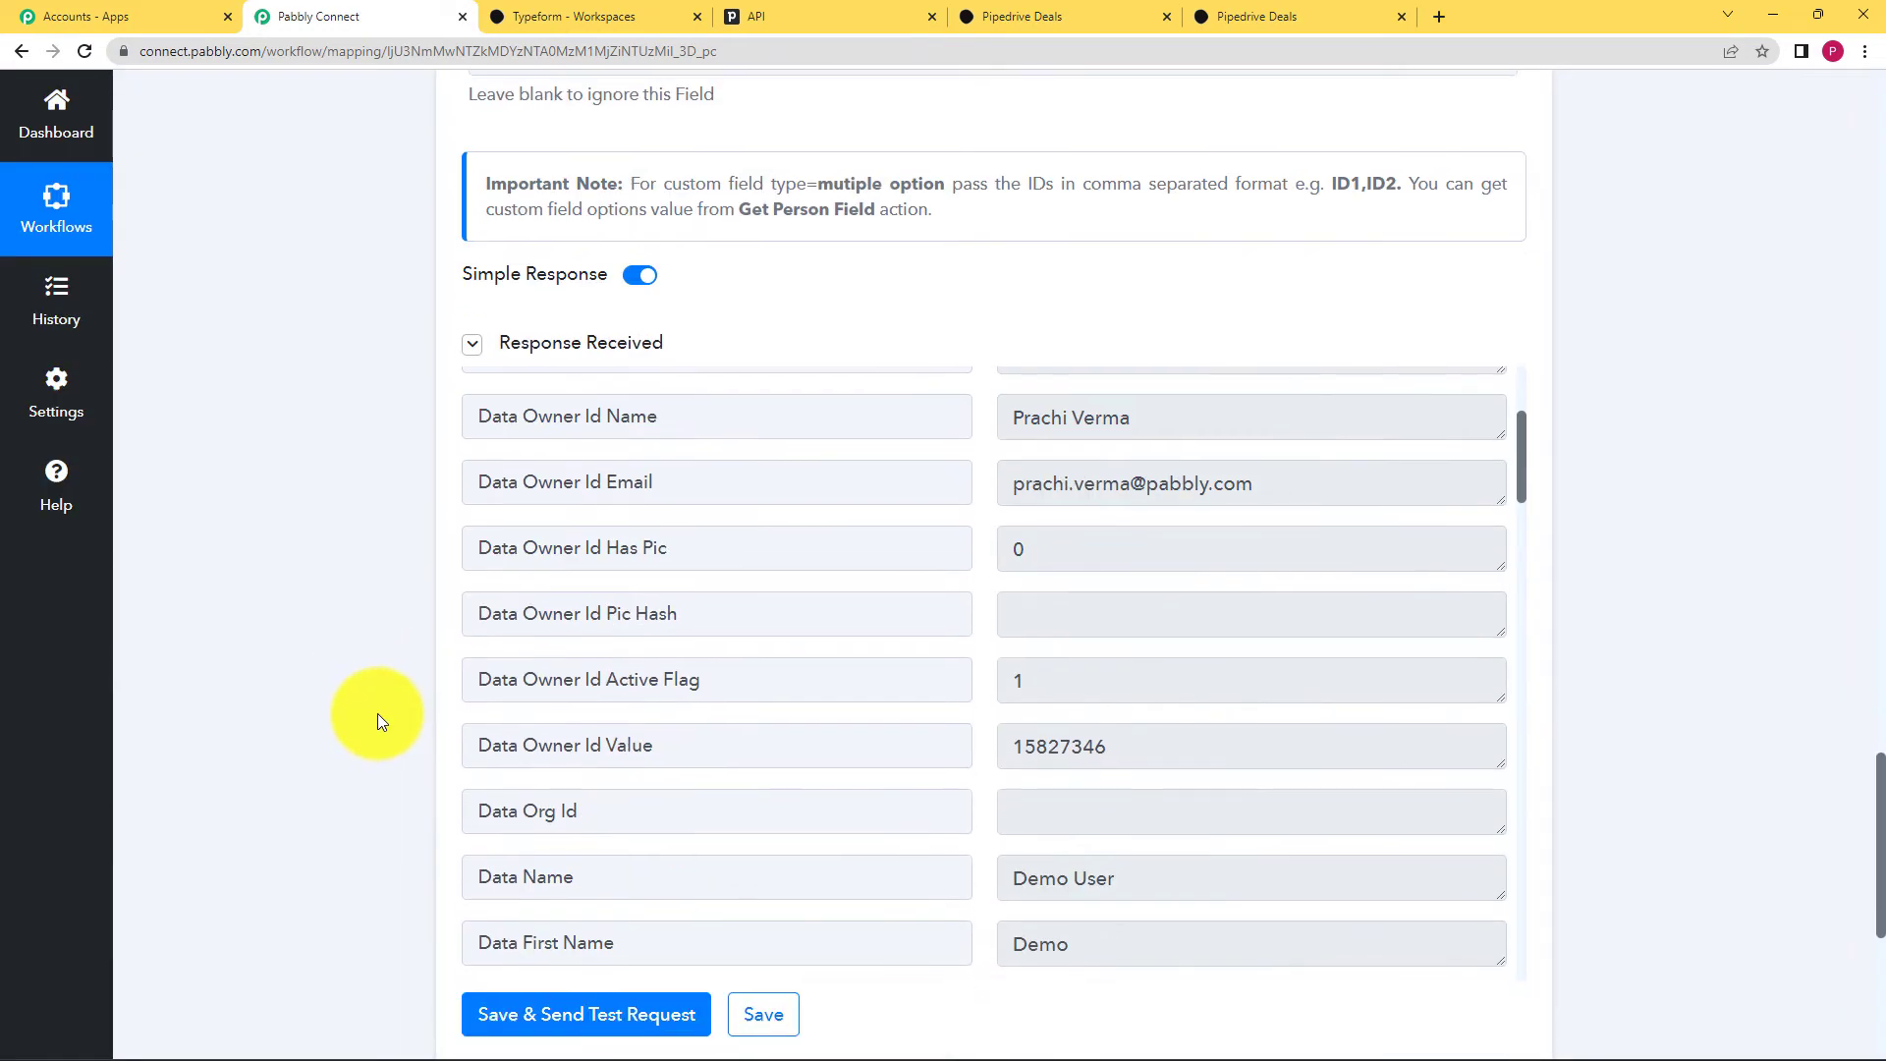
scroll(975, 633, "down", 3)
scroll(1012, 589, "down", 3)
scroll(1052, 499, "up", 3)
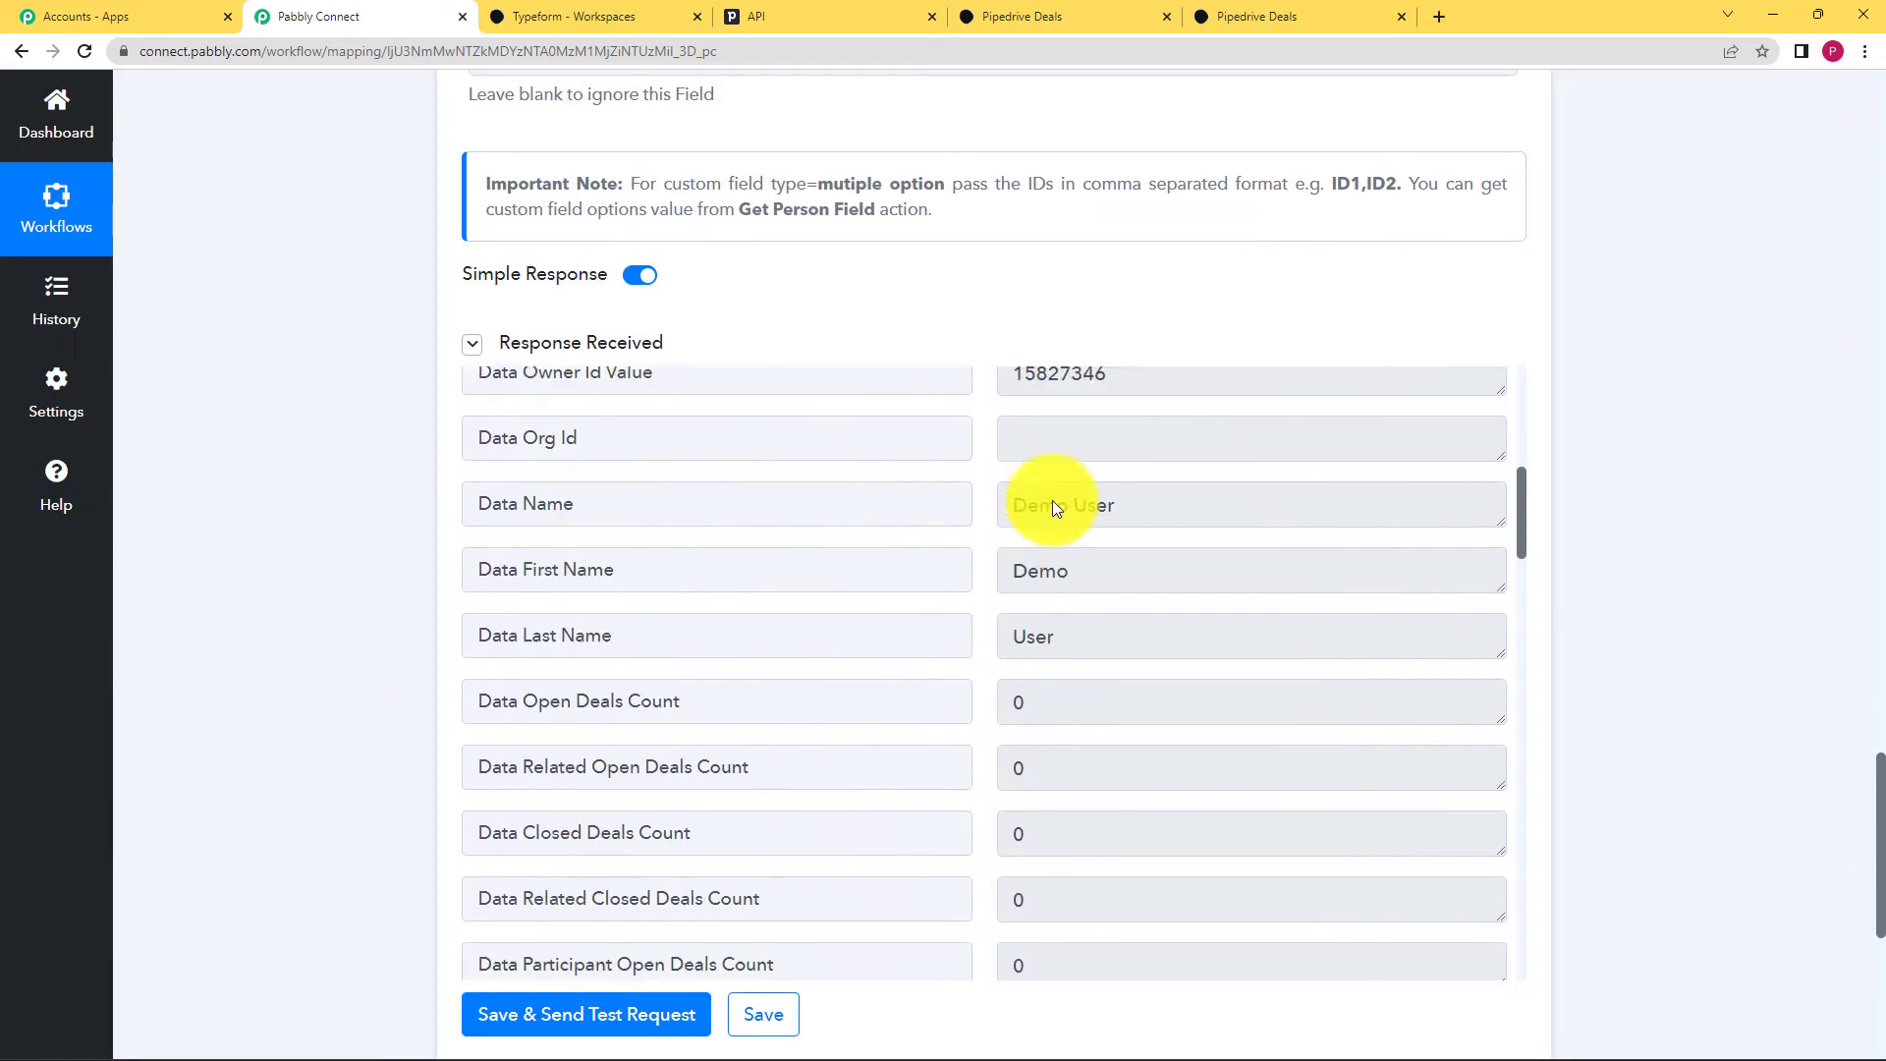
left_click(1120, 584)
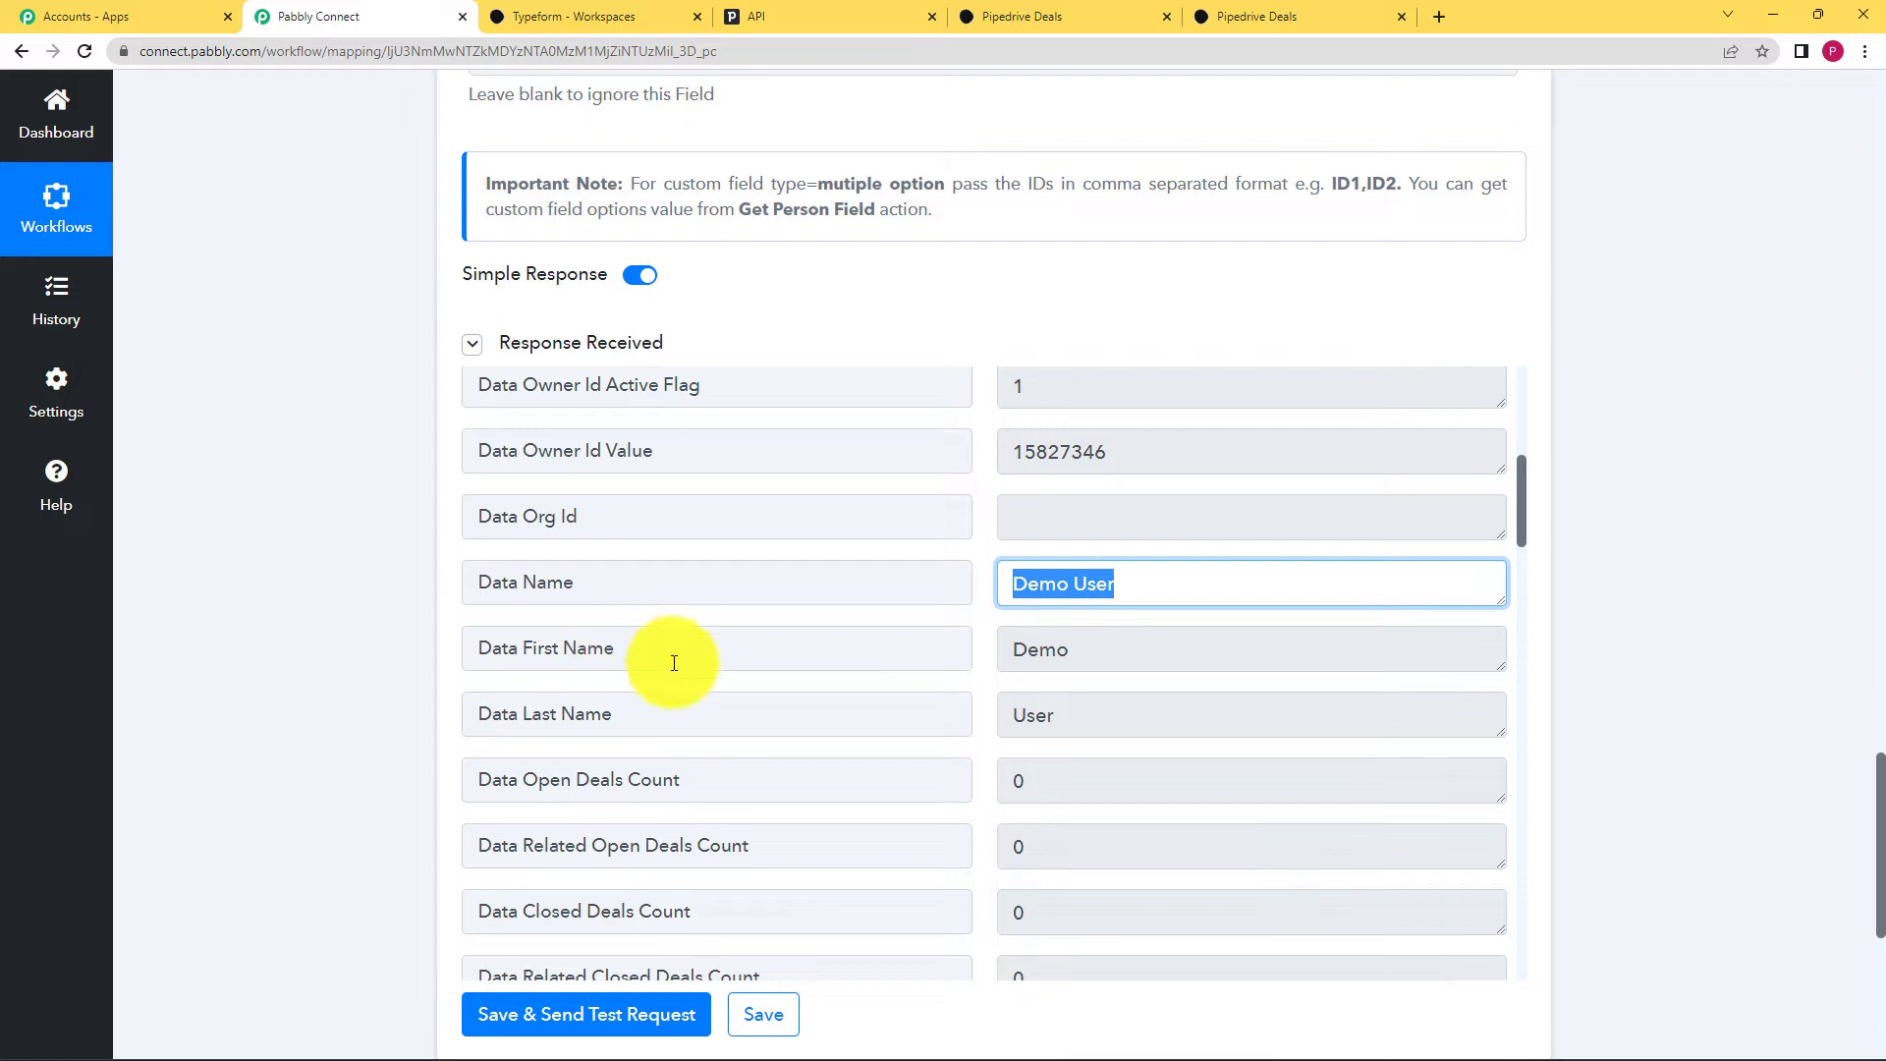
left_click(1083, 655)
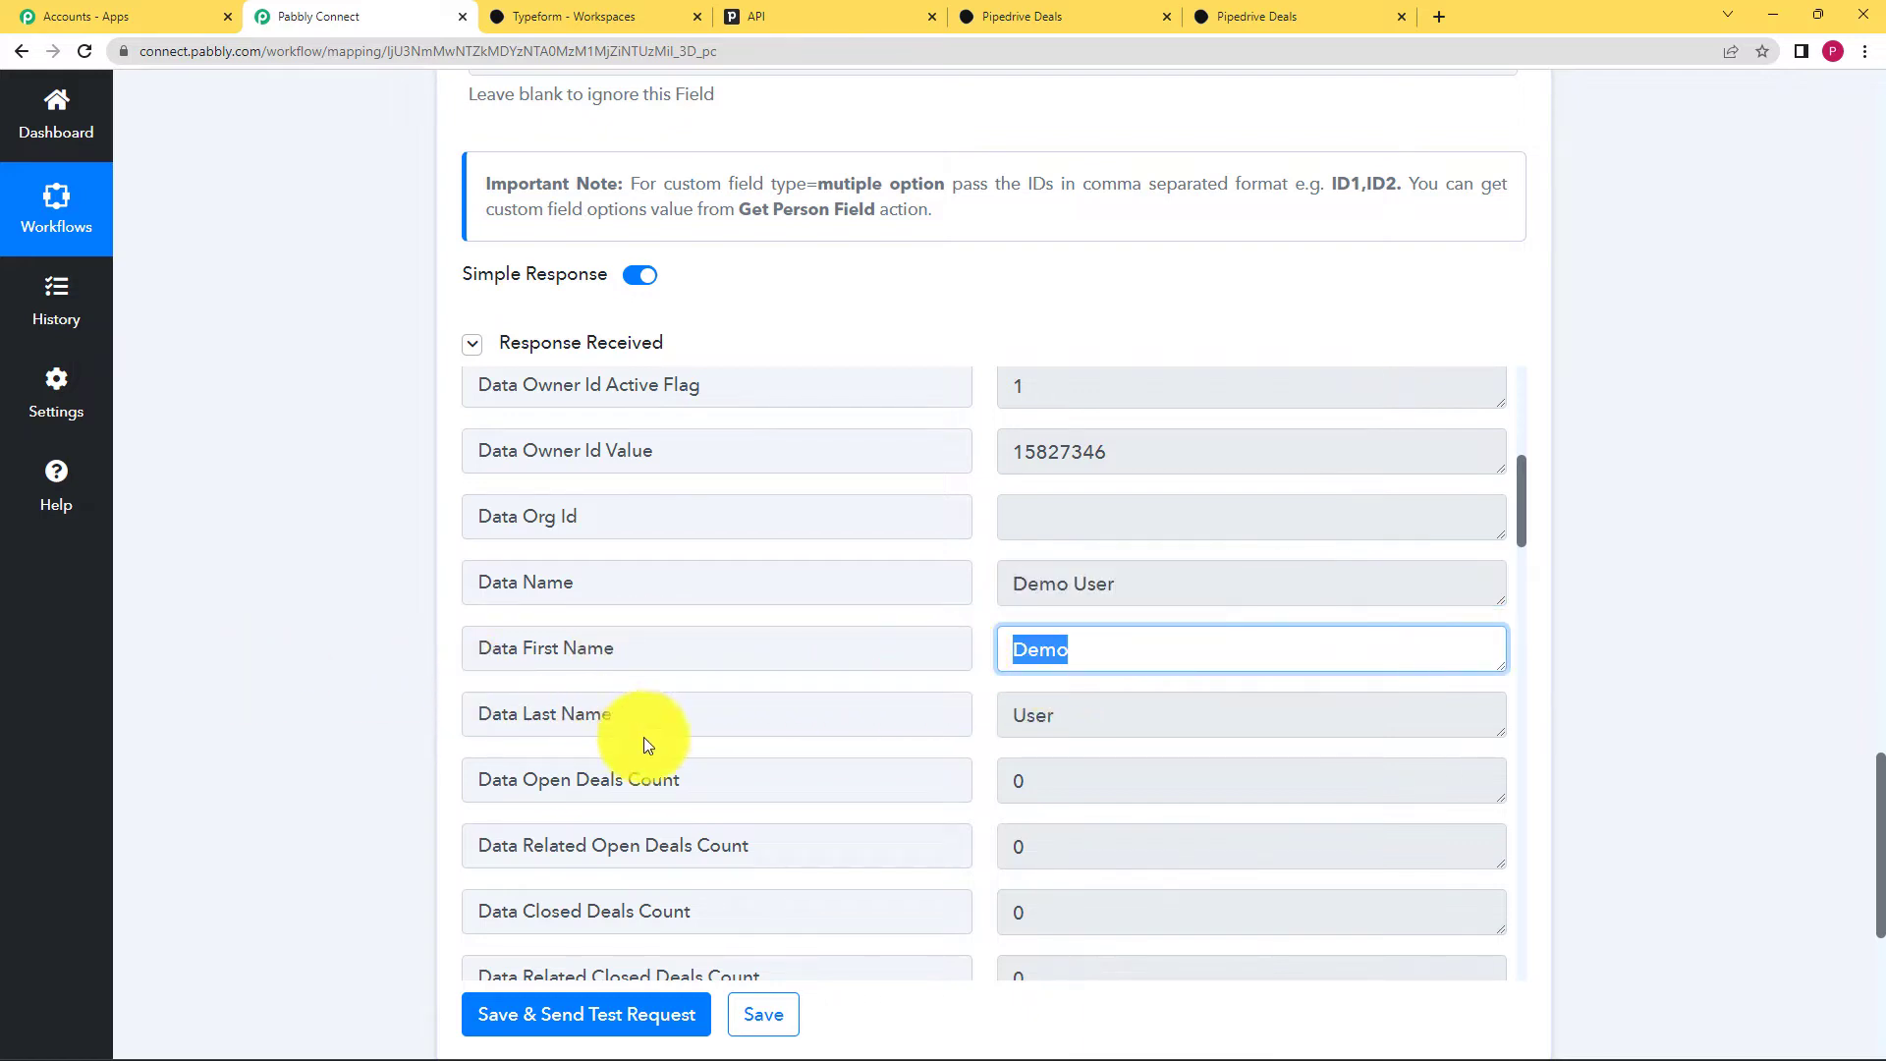
left_click(1067, 715)
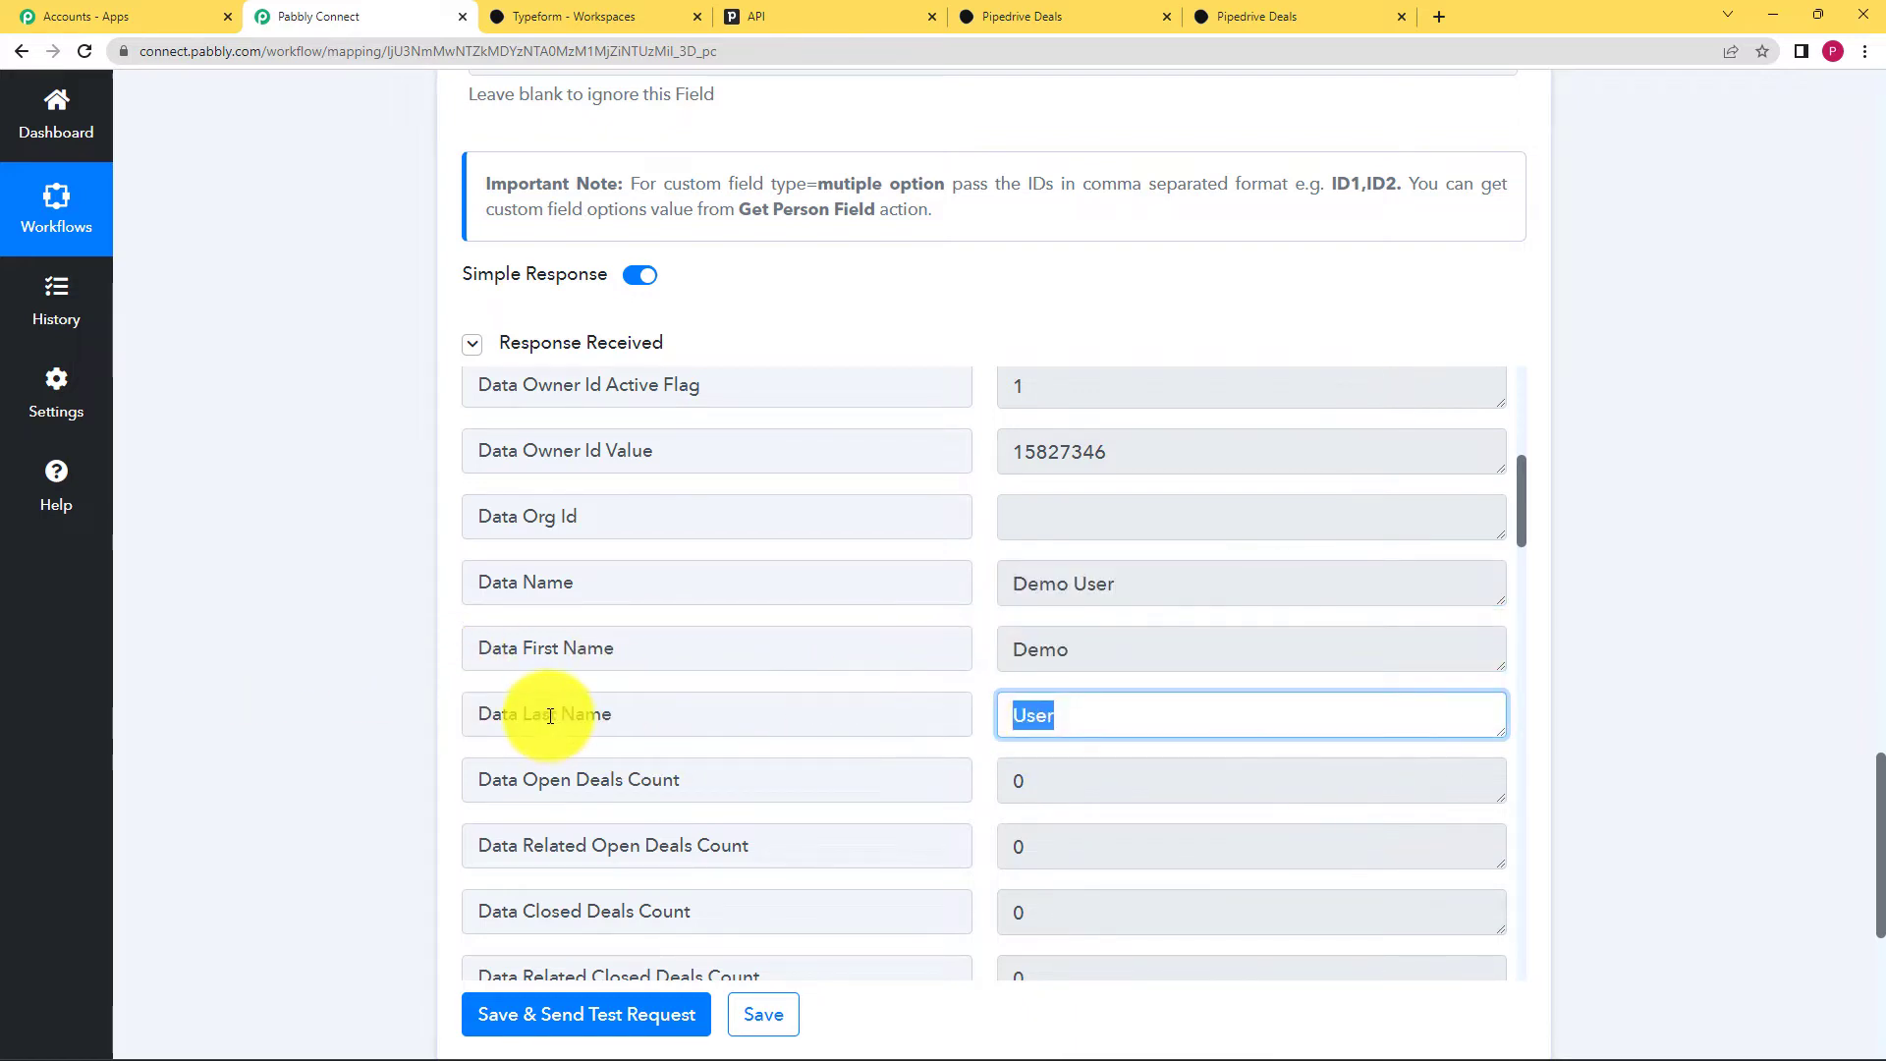
scroll(717, 742, "down", 6)
scroll(709, 739, "down", 13)
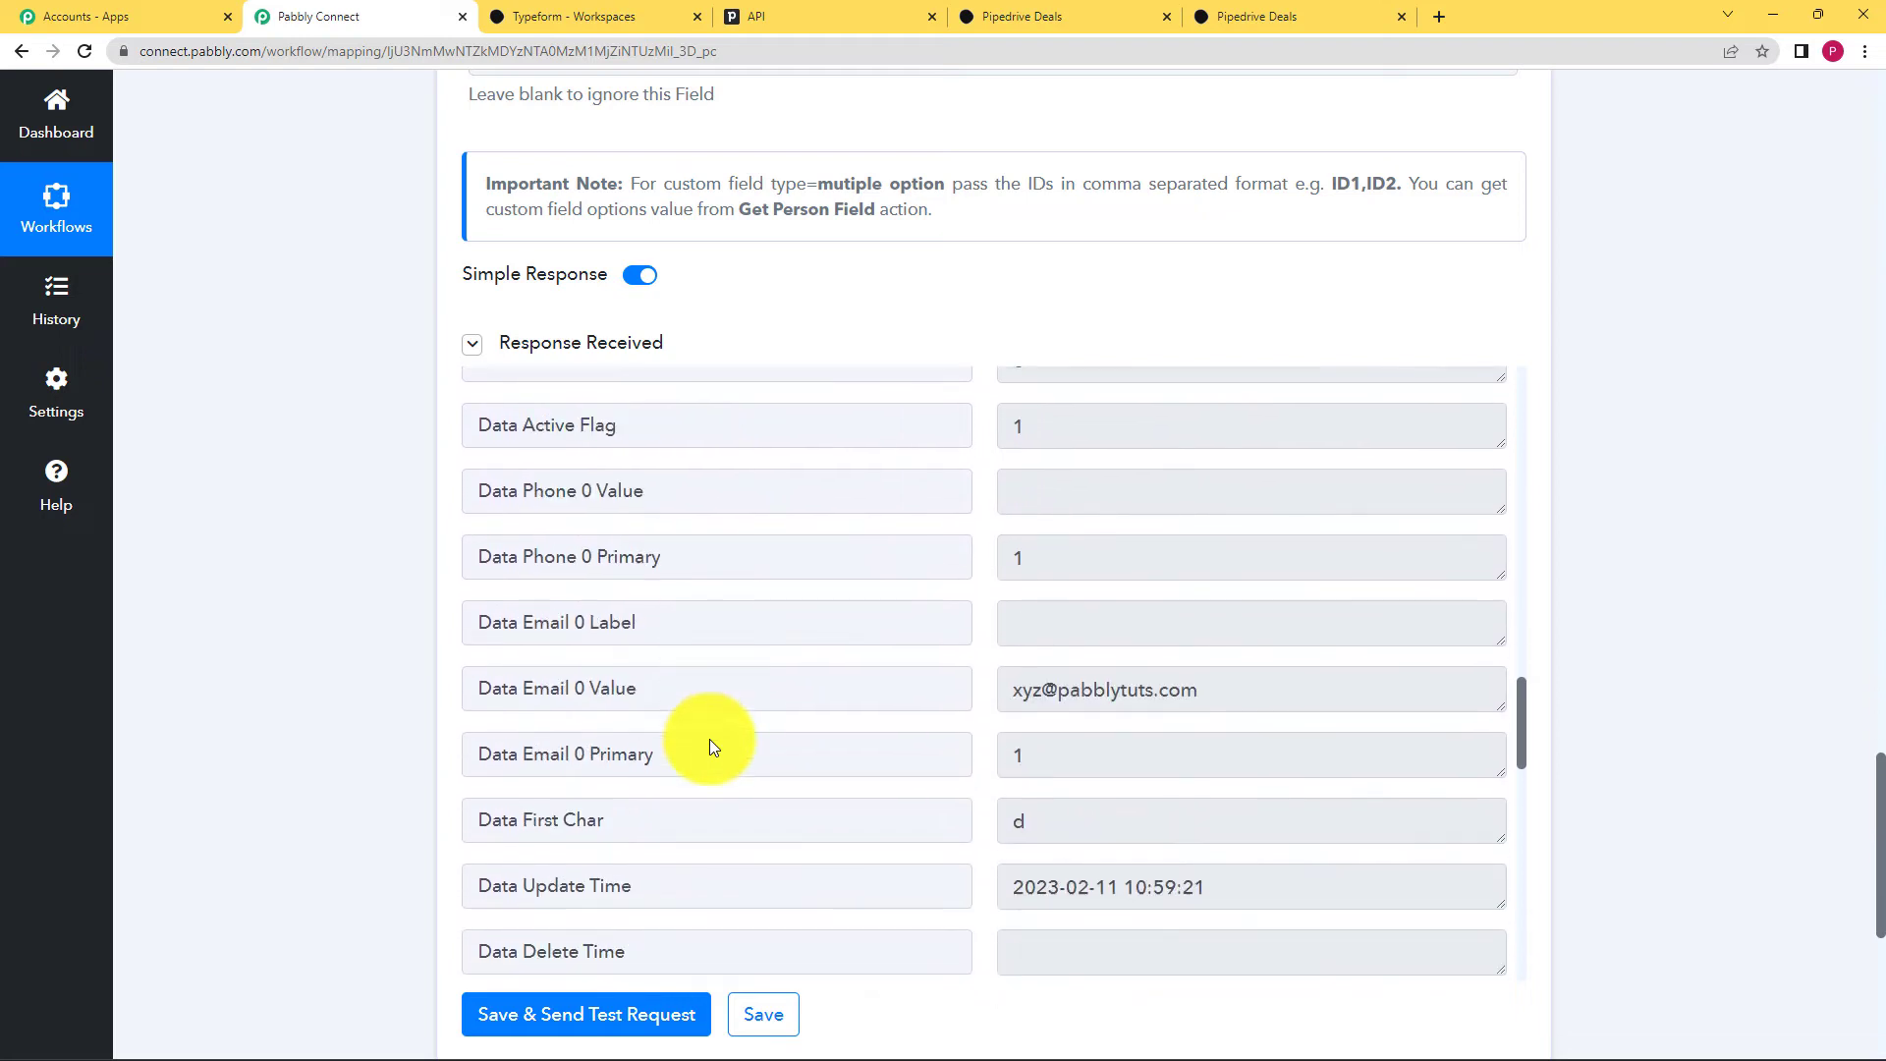
left_click(1231, 392)
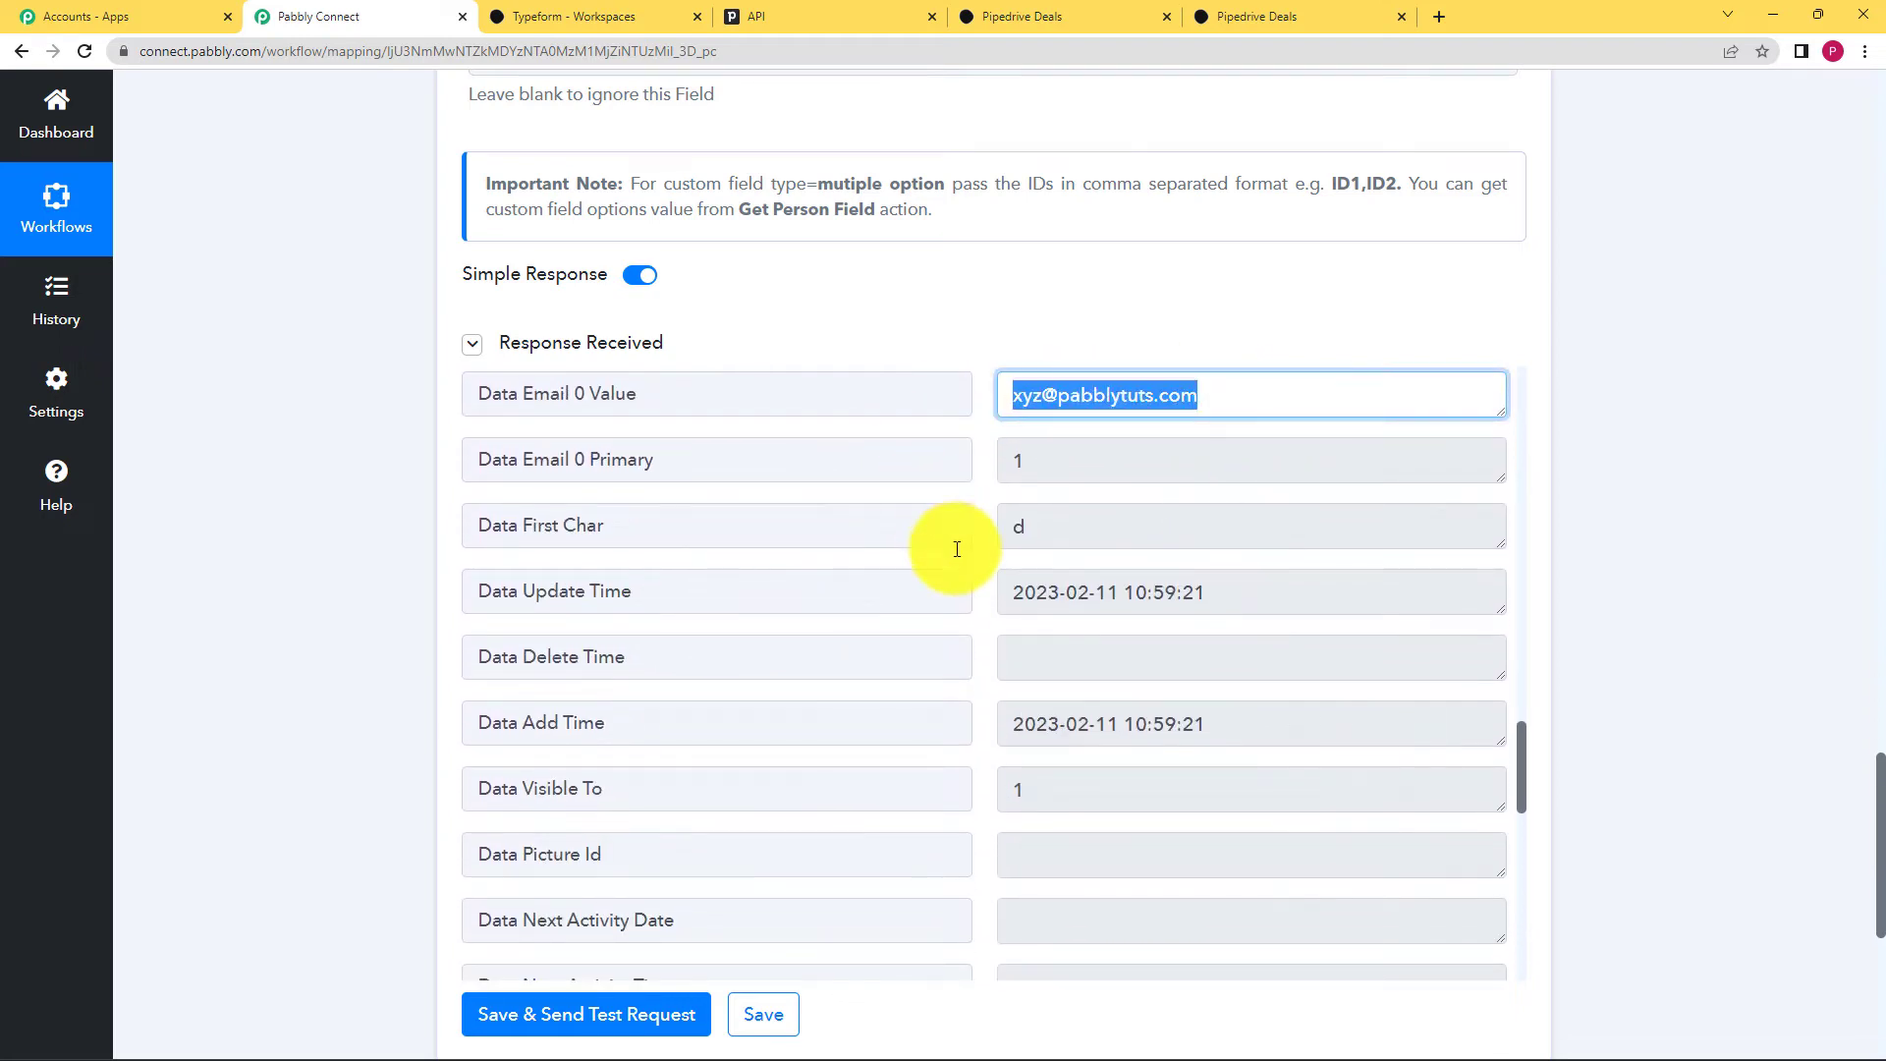
scroll(957, 556, "down", 3)
scroll(956, 557, "up", 20)
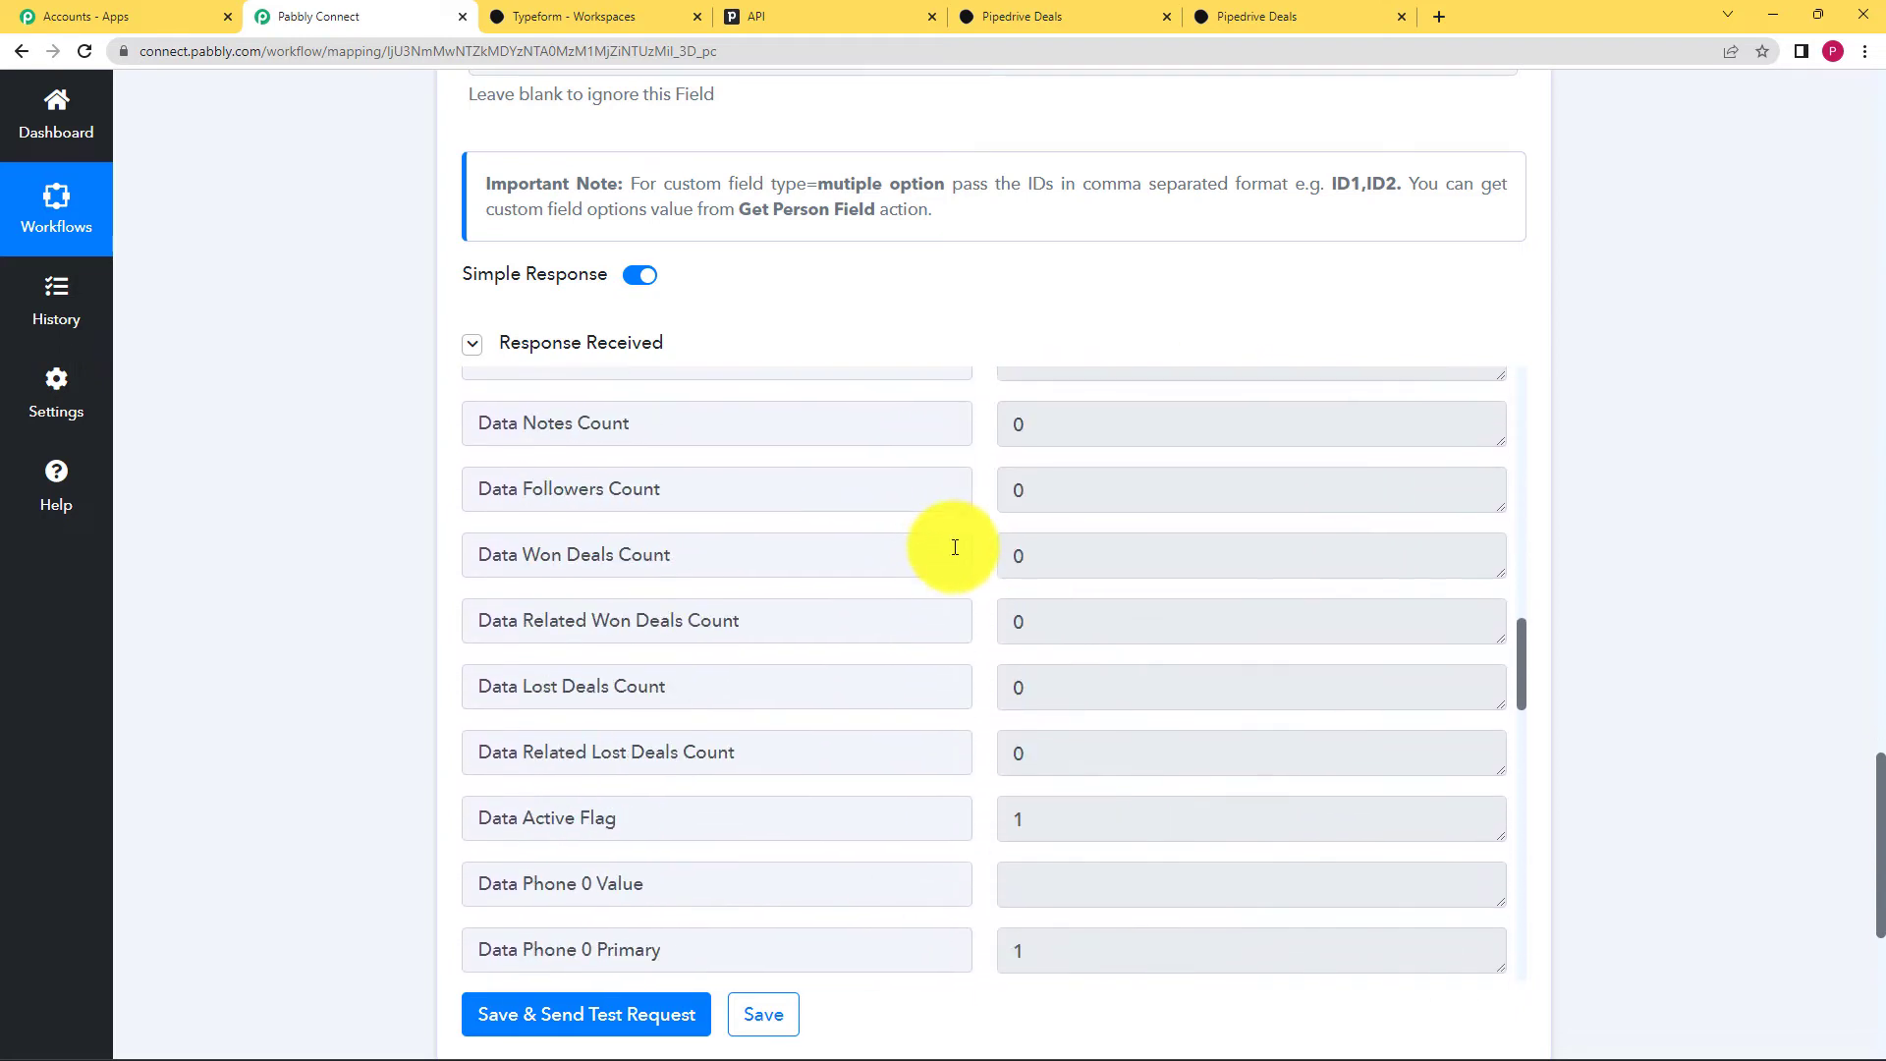
scroll(955, 548, "up", 6)
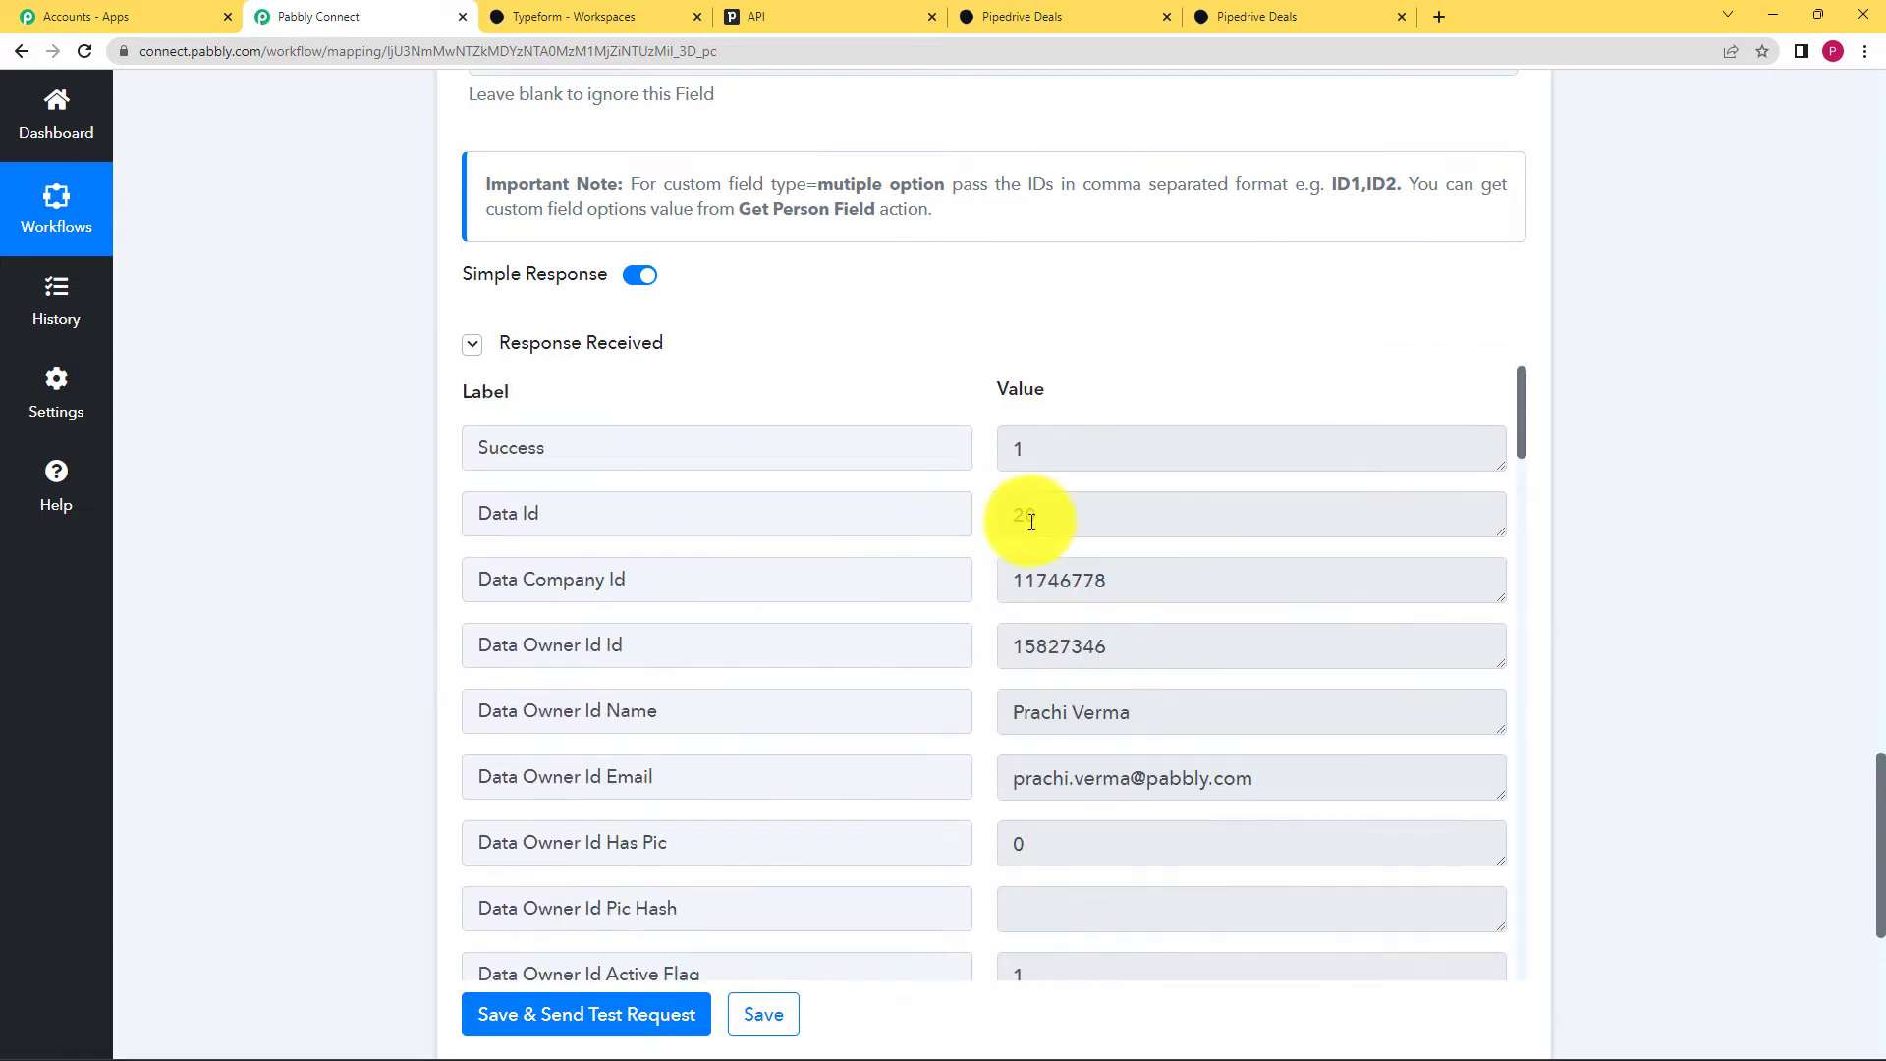
left_click(1022, 514)
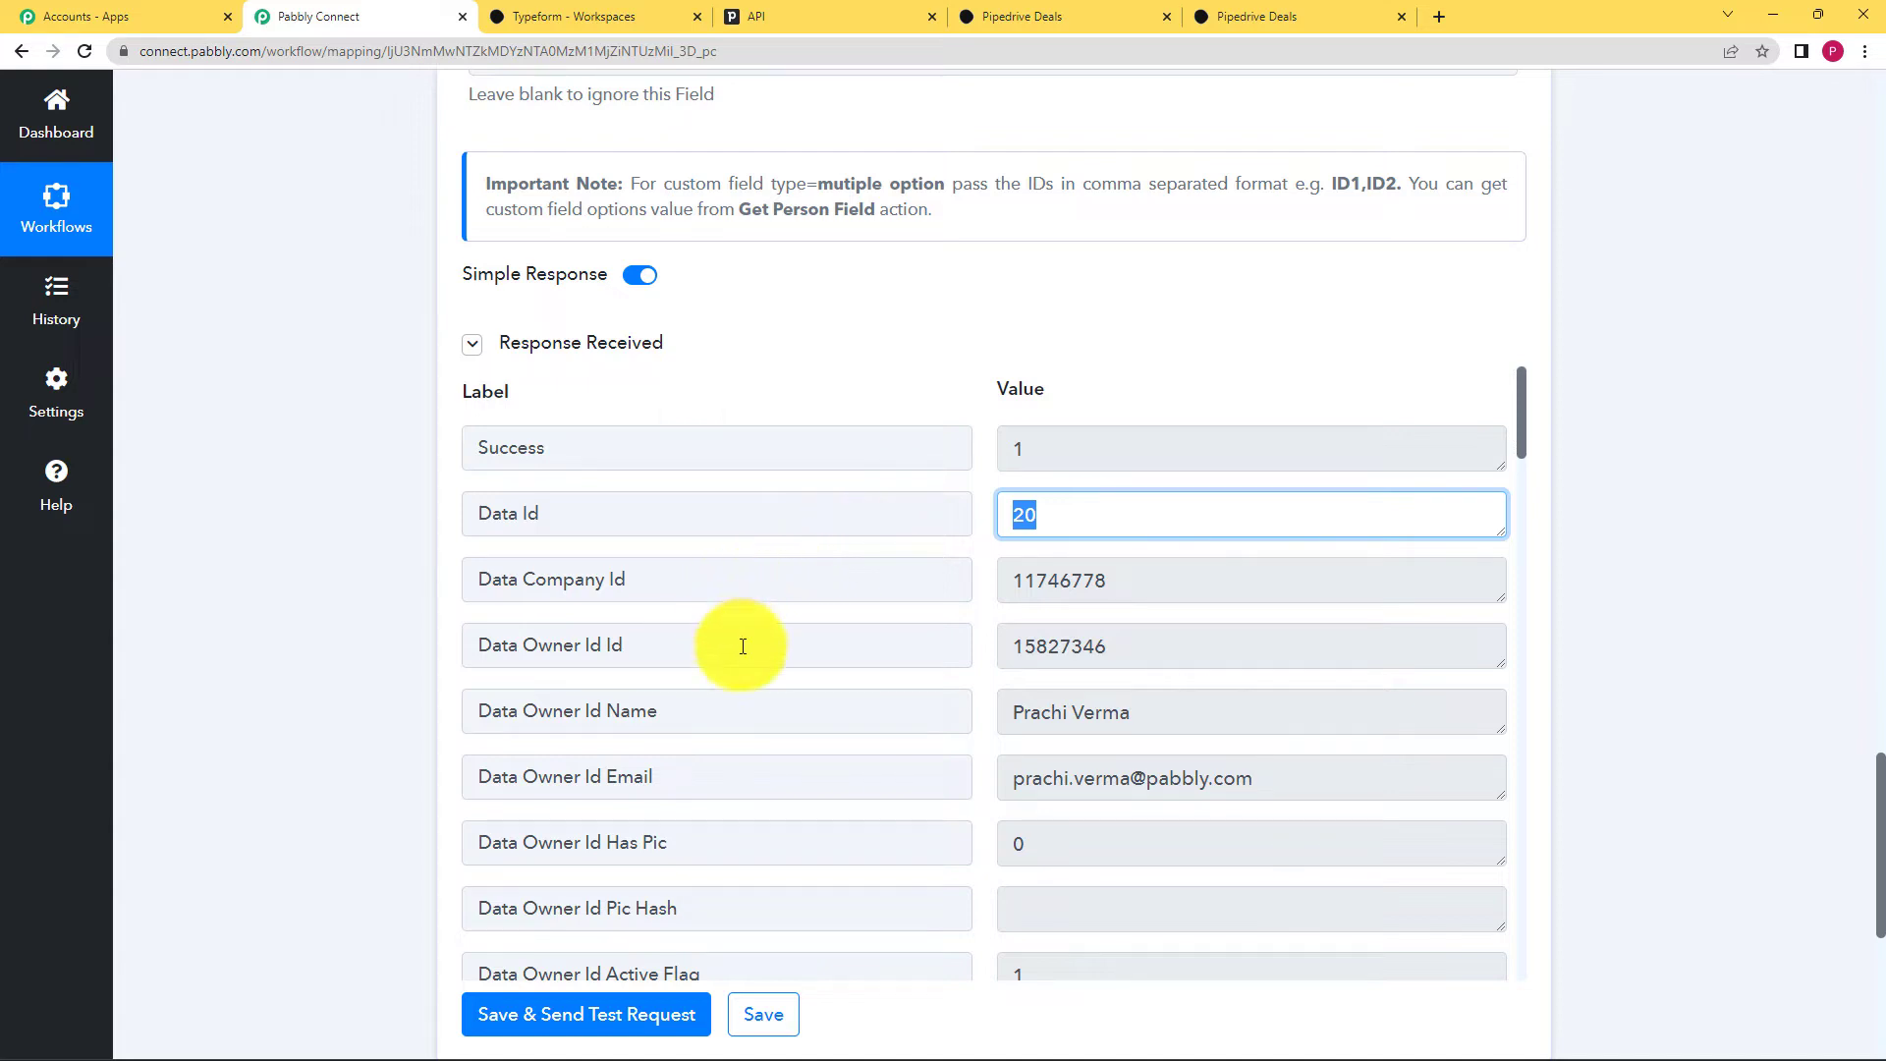
Step: Save the Create a Person step and acknowledge the success dialog
scroll(348, 729, "down", 3)
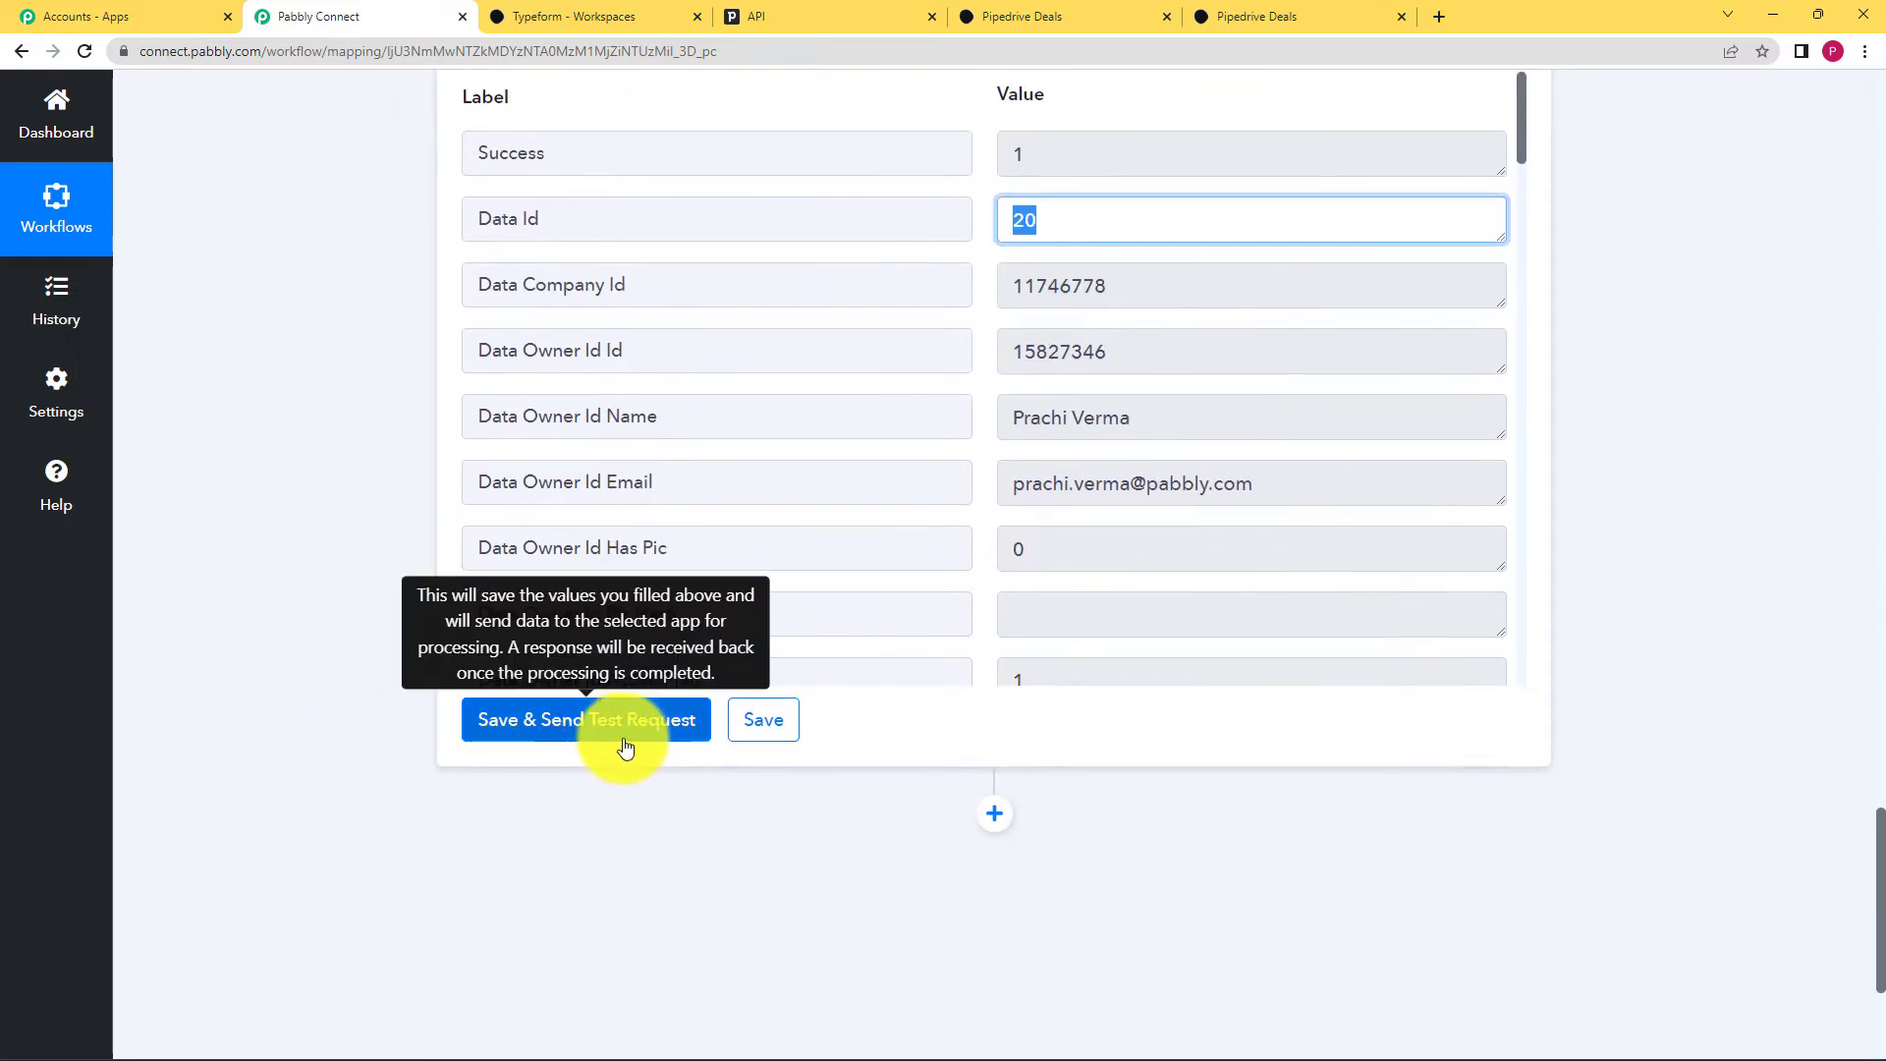
left_click(766, 732)
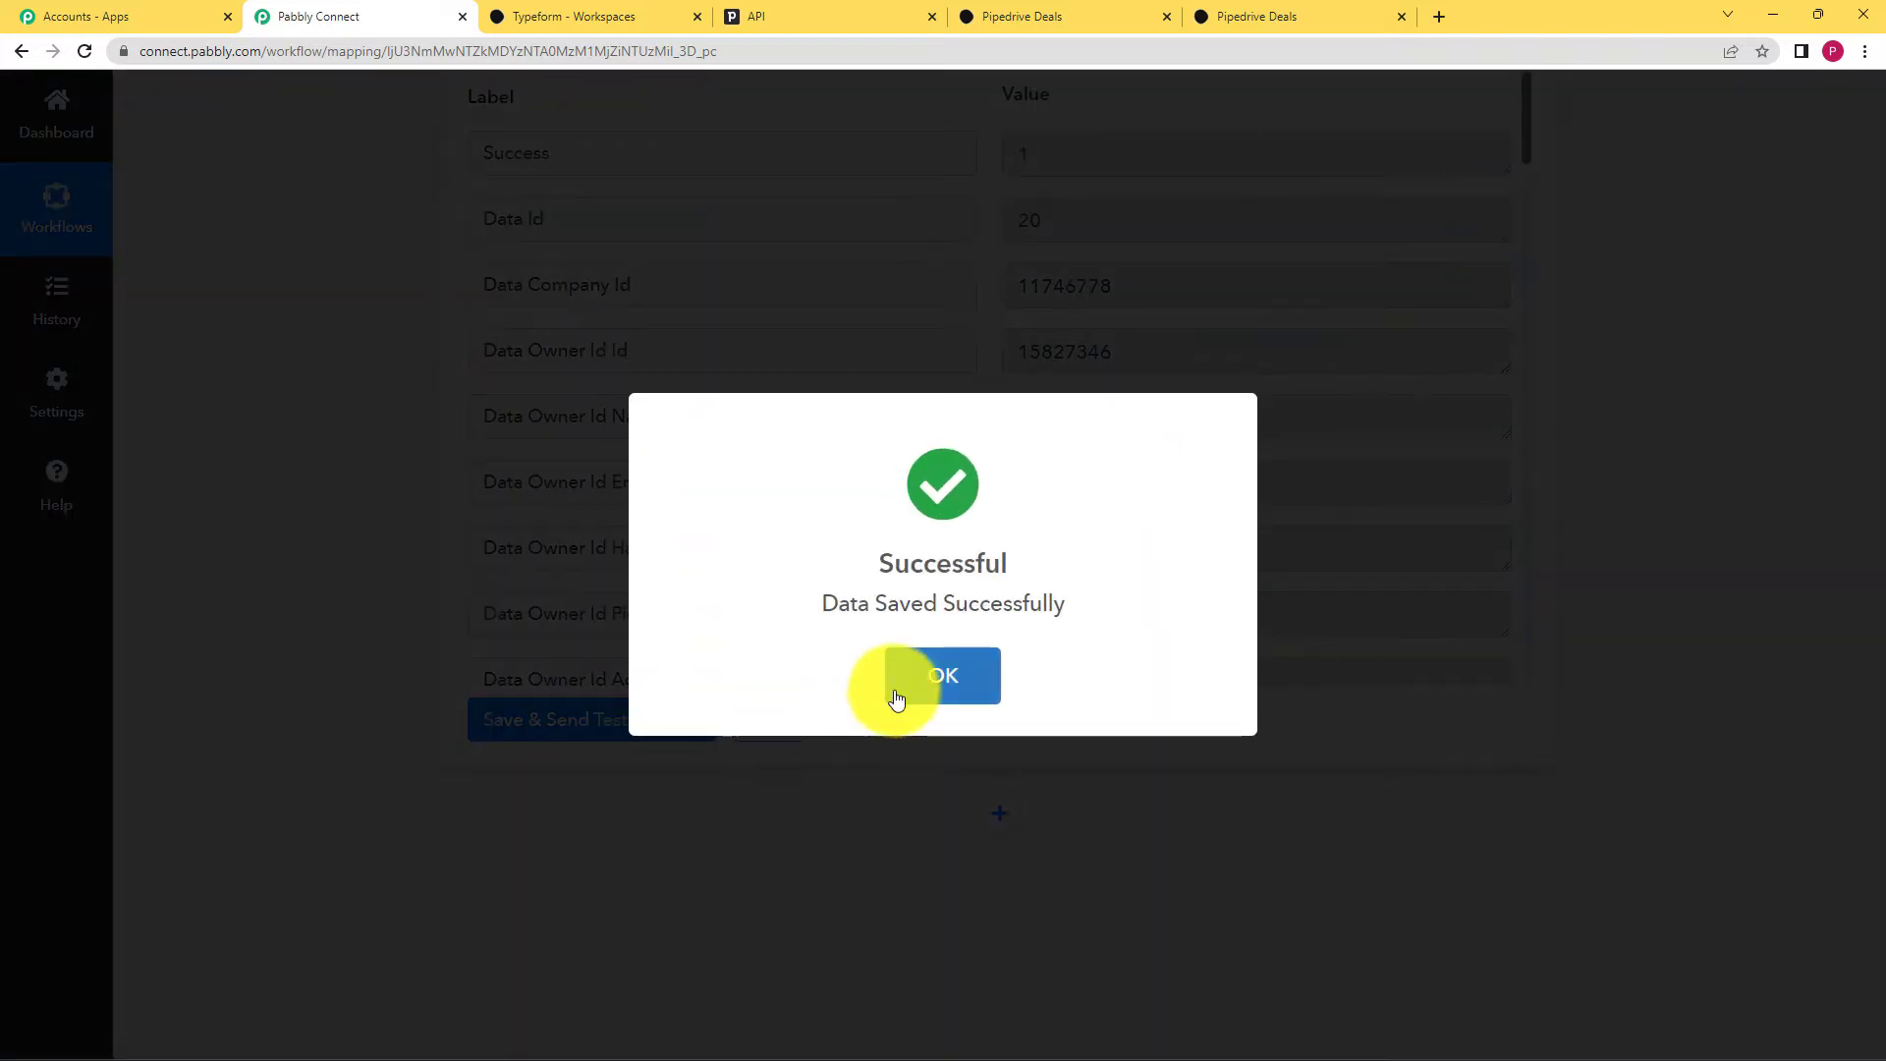
left_click(897, 686)
scroll(998, 822, "down", 2)
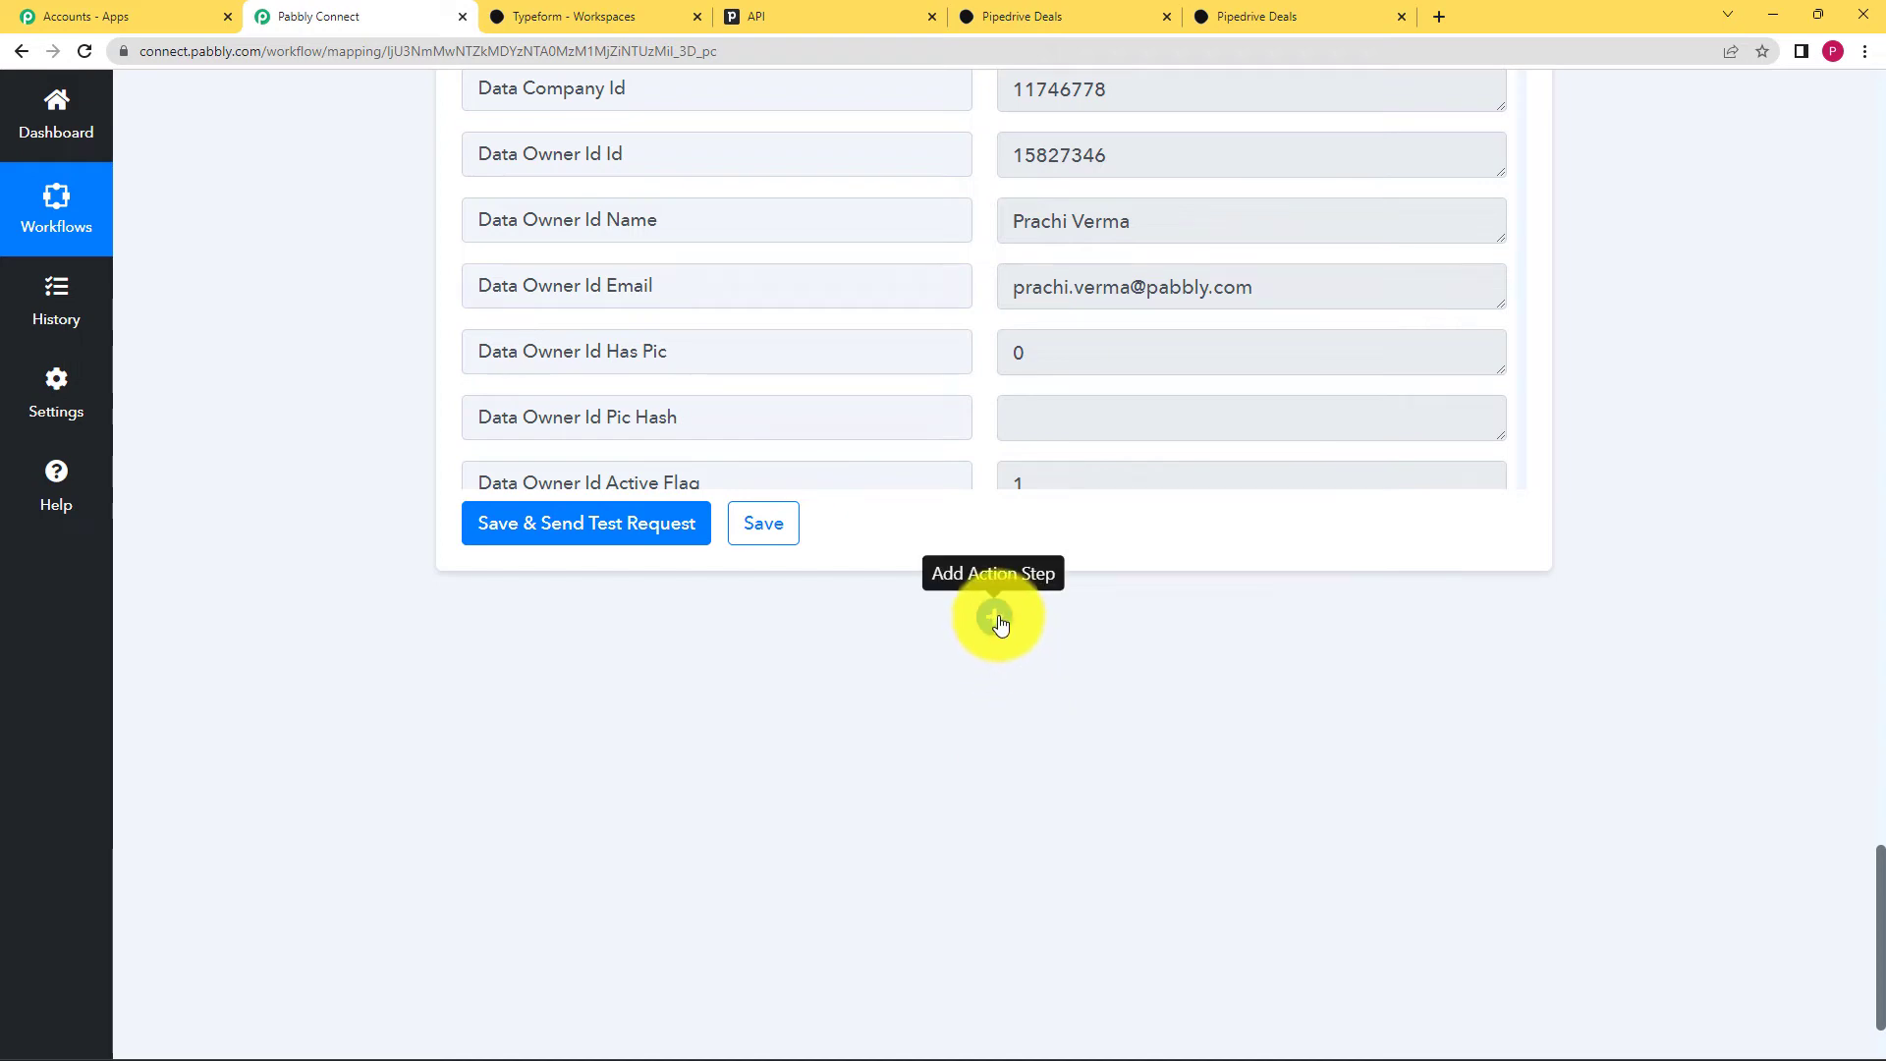
Step: Add a new PipeDrive action step (searched 'Pipe') set to Create Deal
left_click(997, 618)
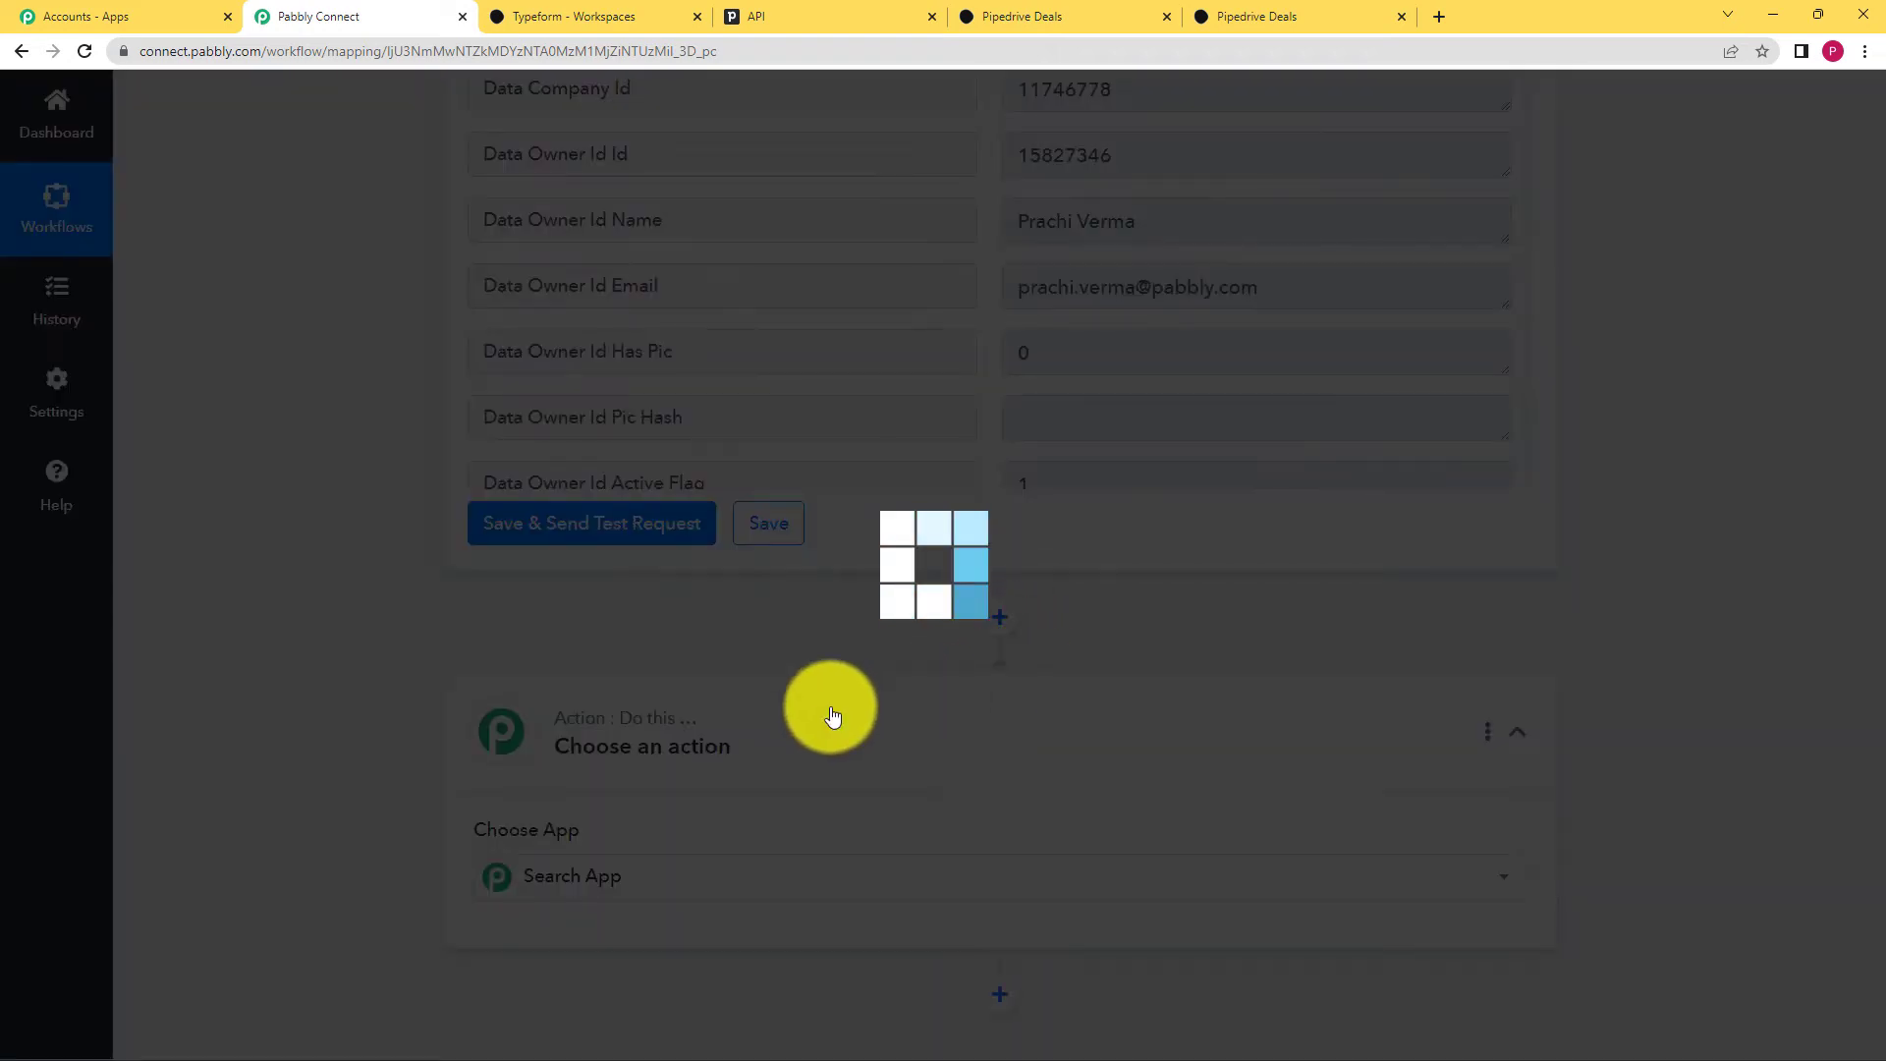
scroll(786, 720, "down", 3)
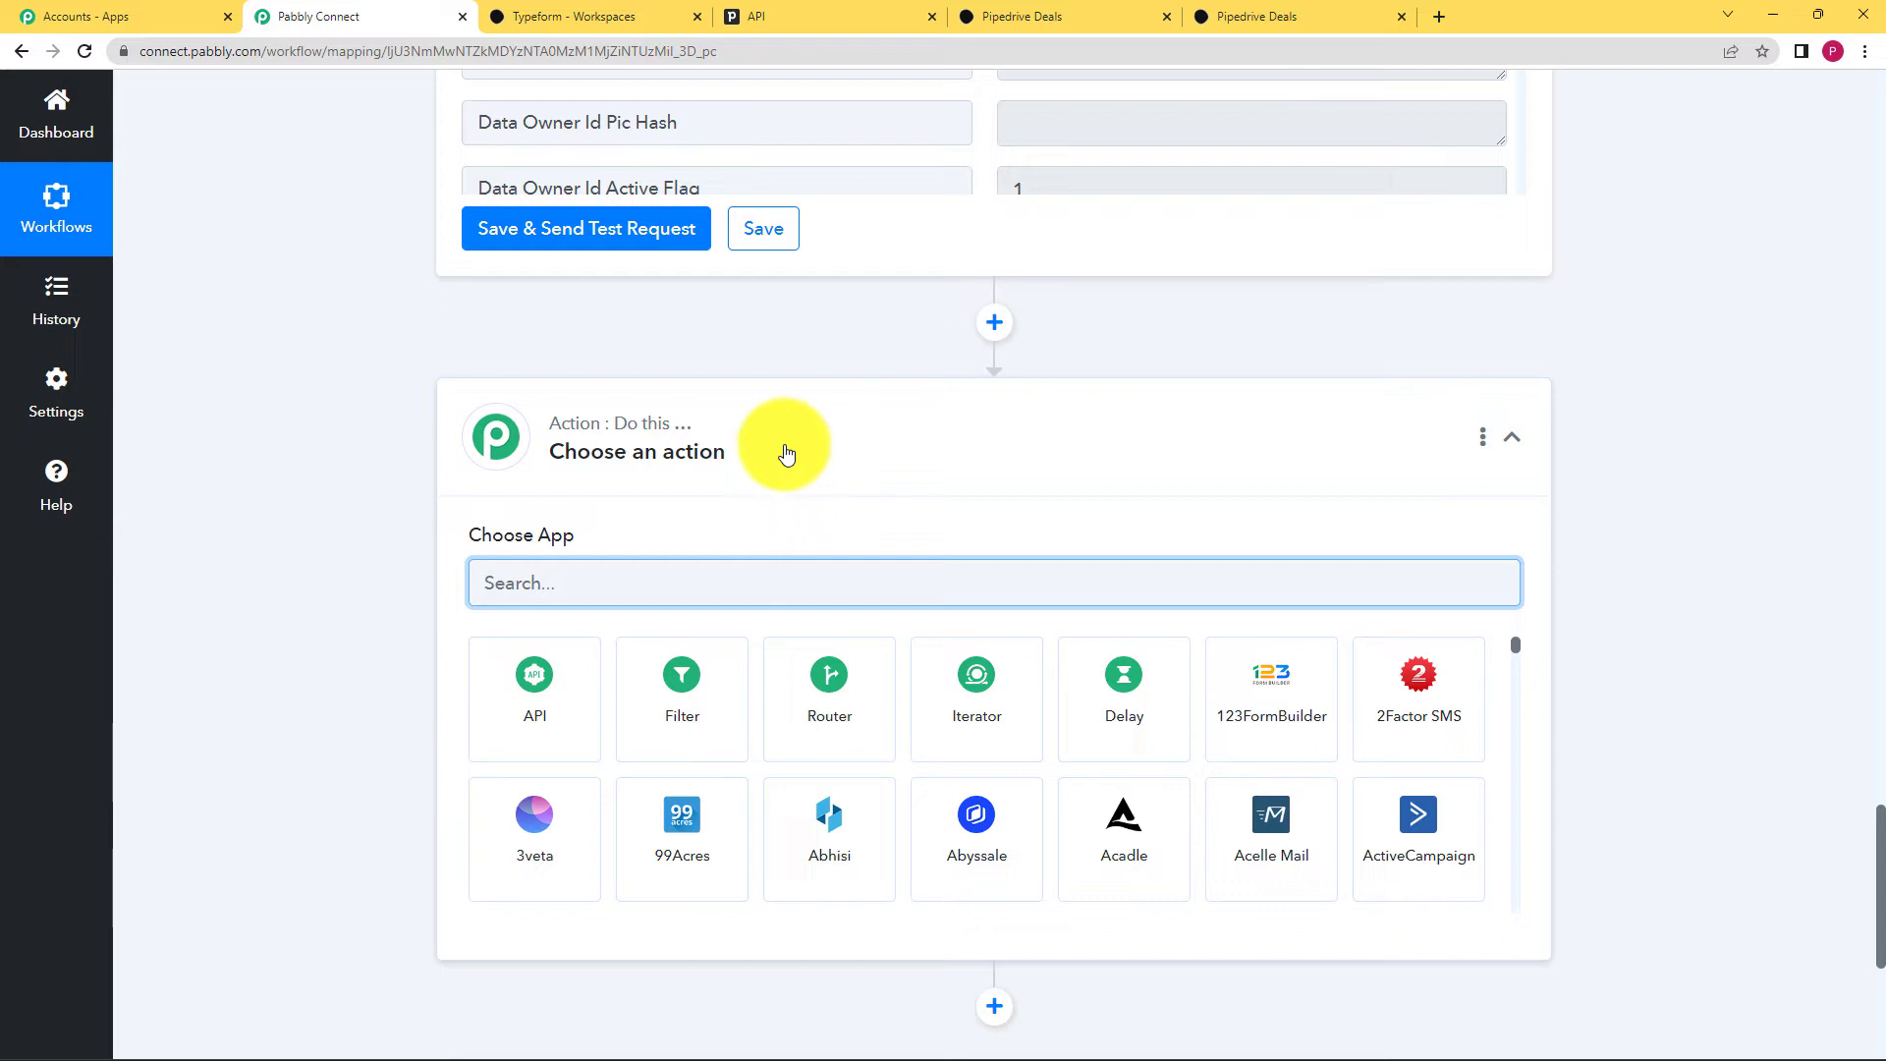
type("P")
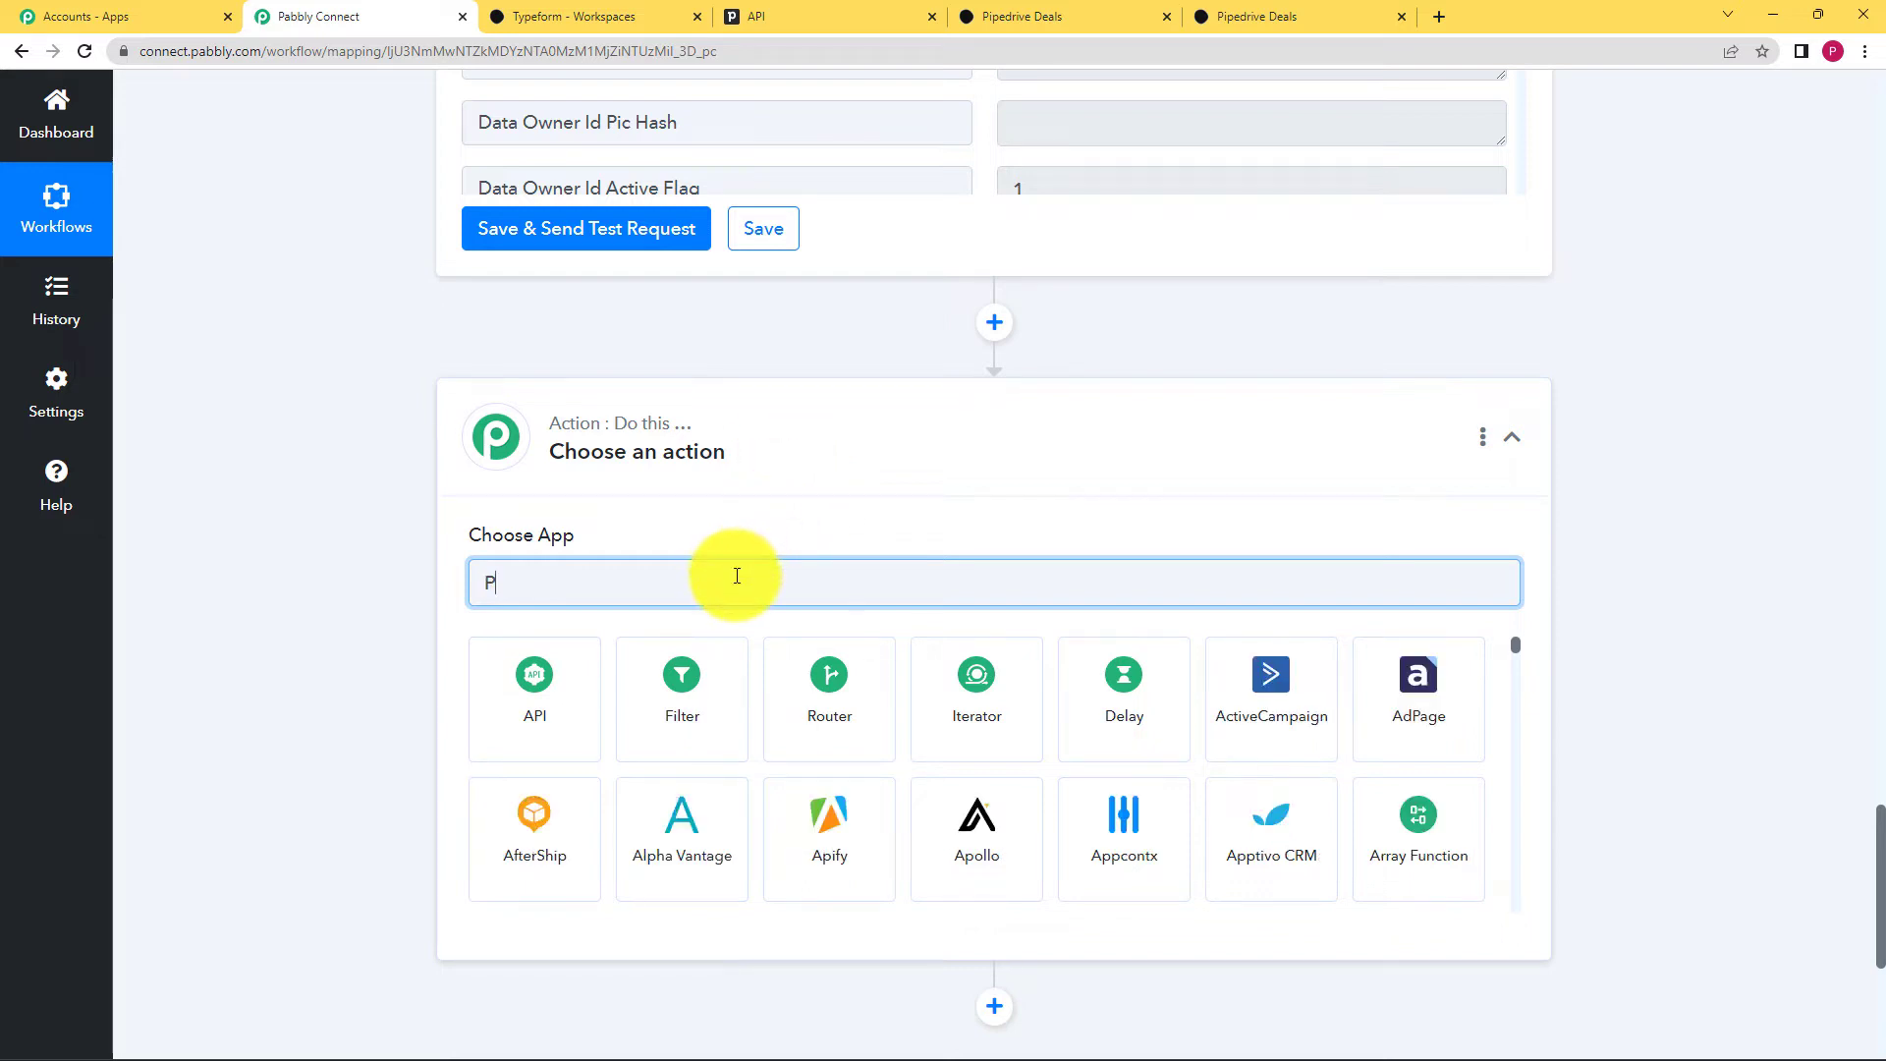
type("ipe")
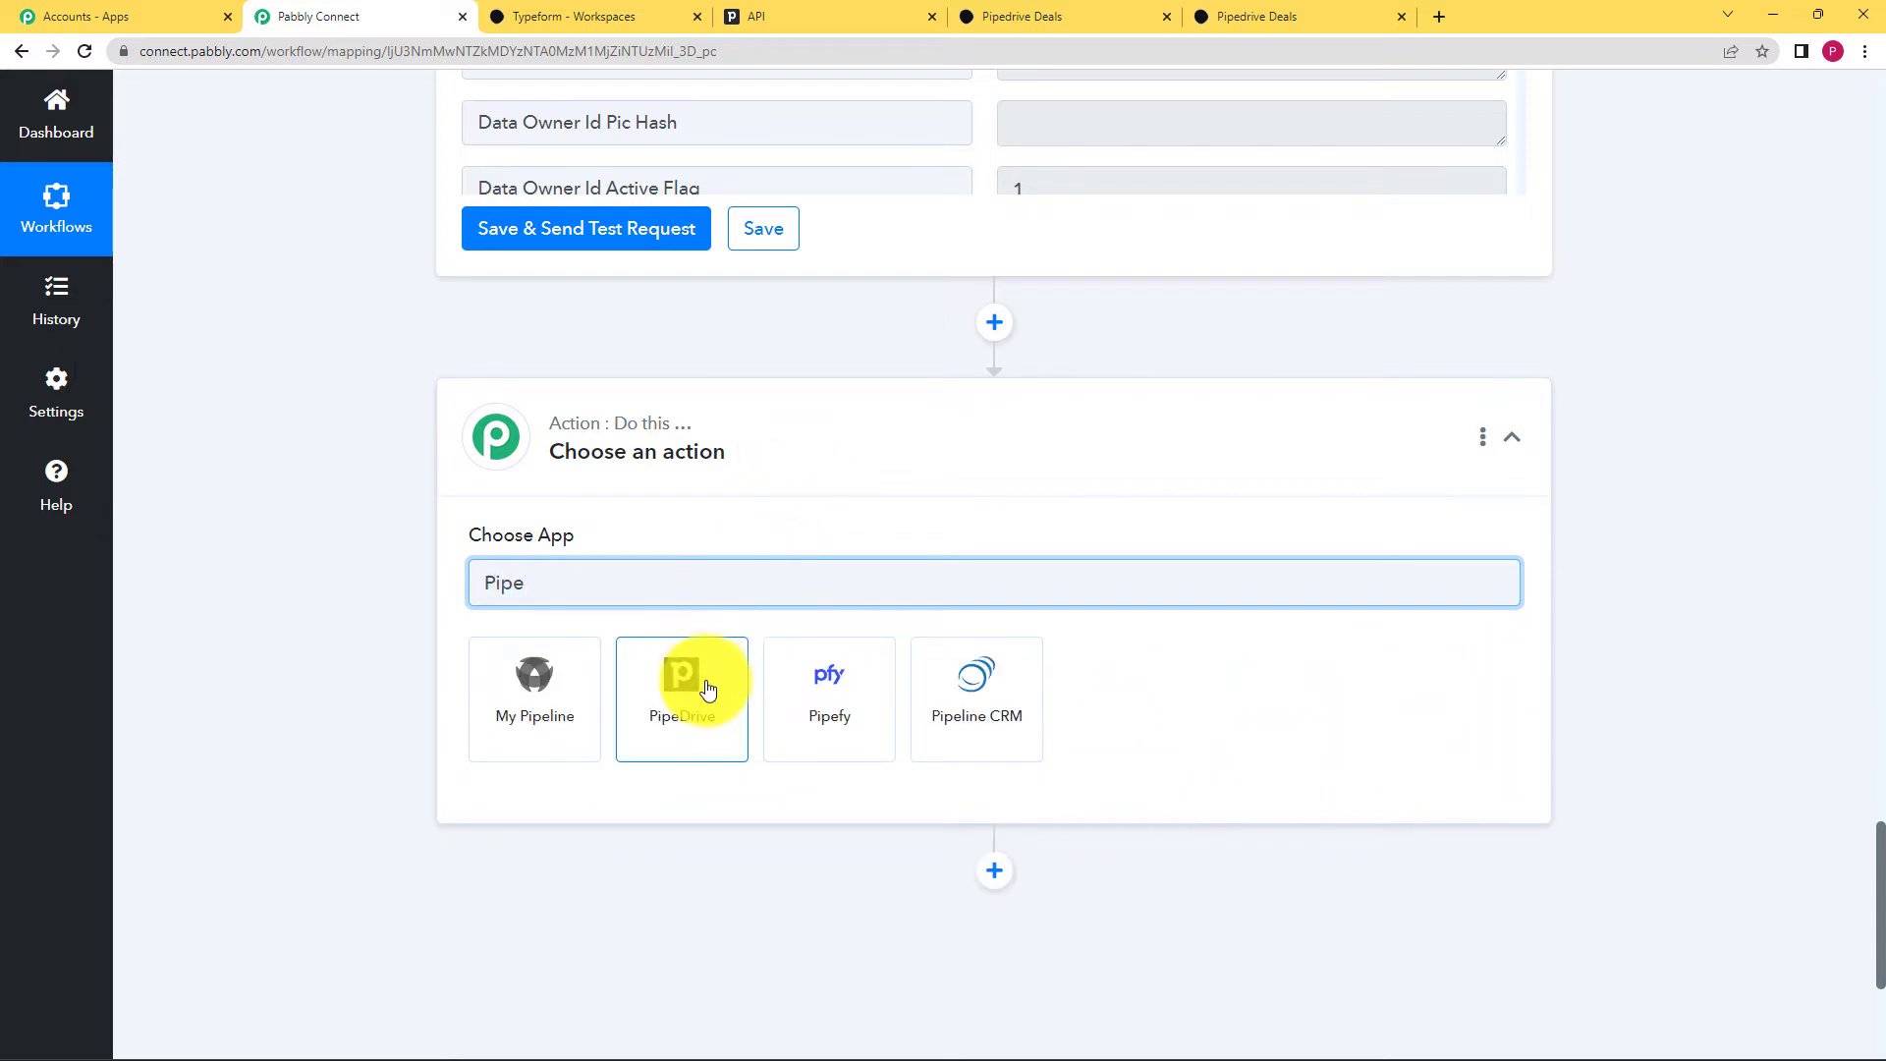
left_click(704, 694)
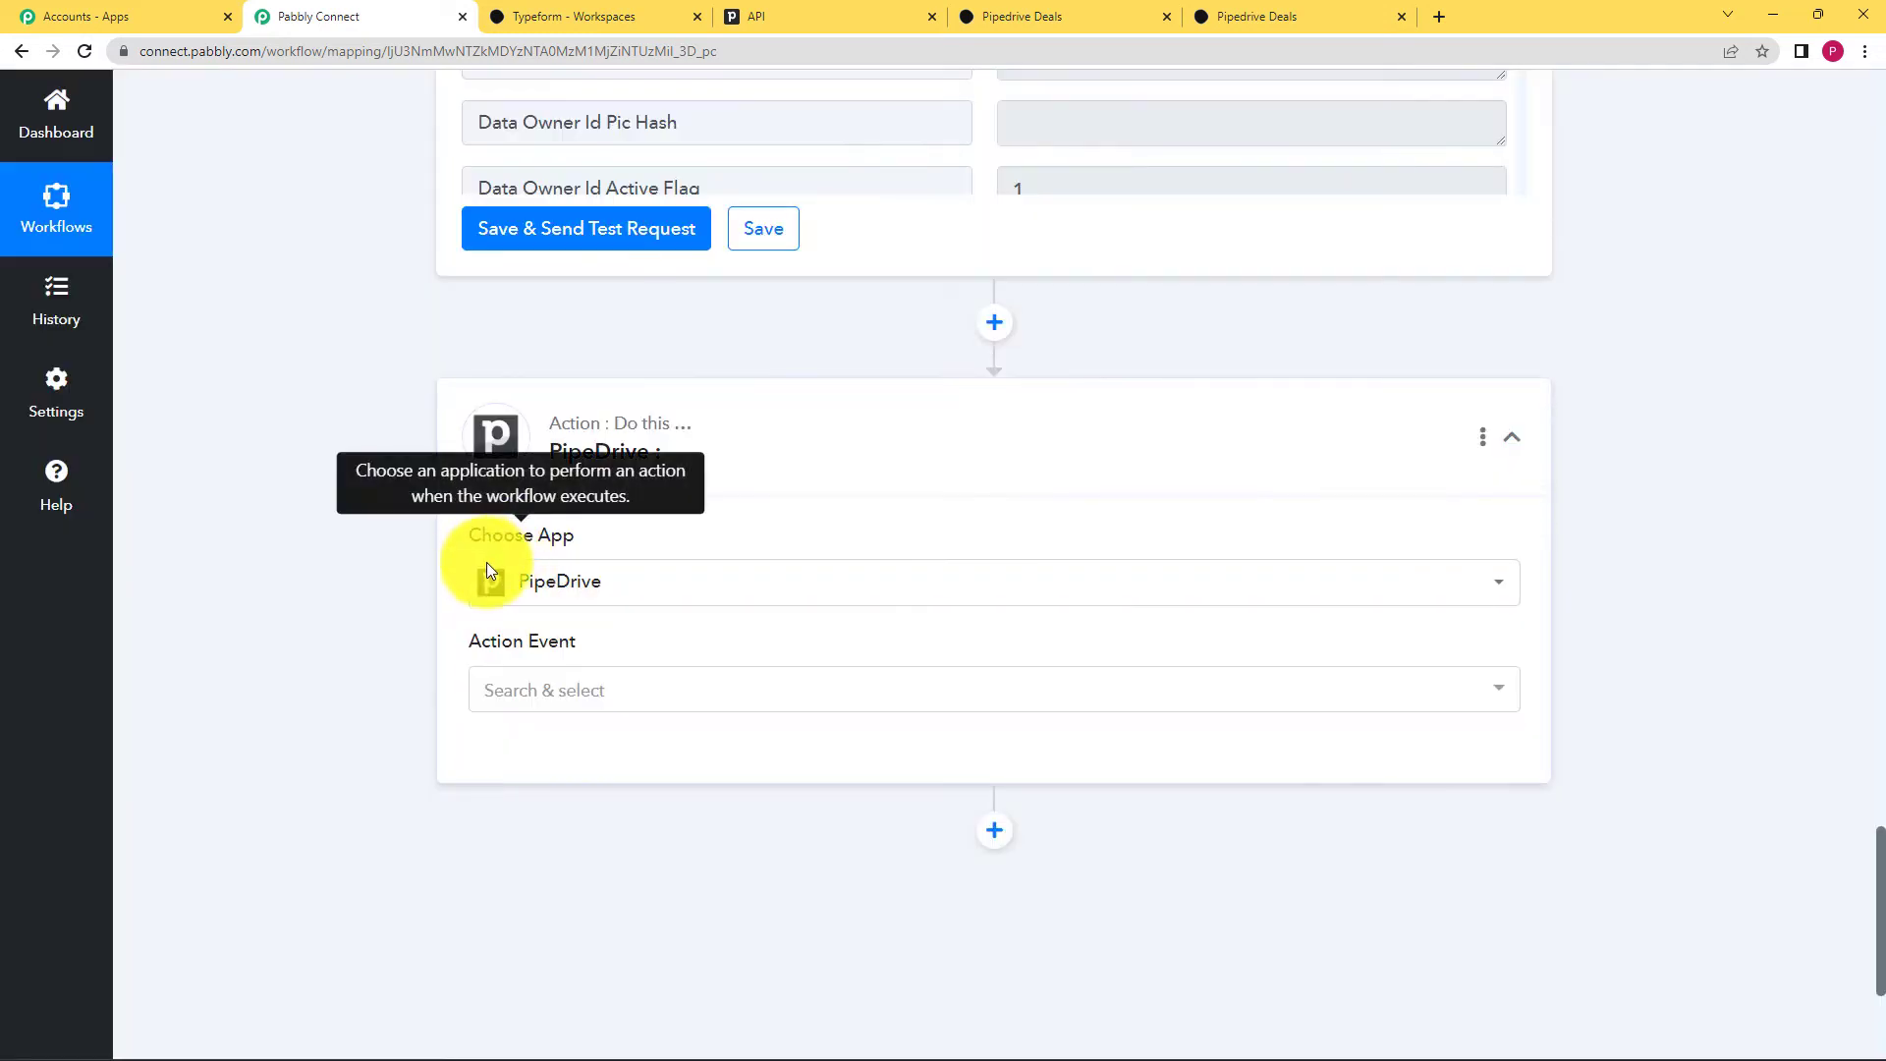
left_click(619, 688)
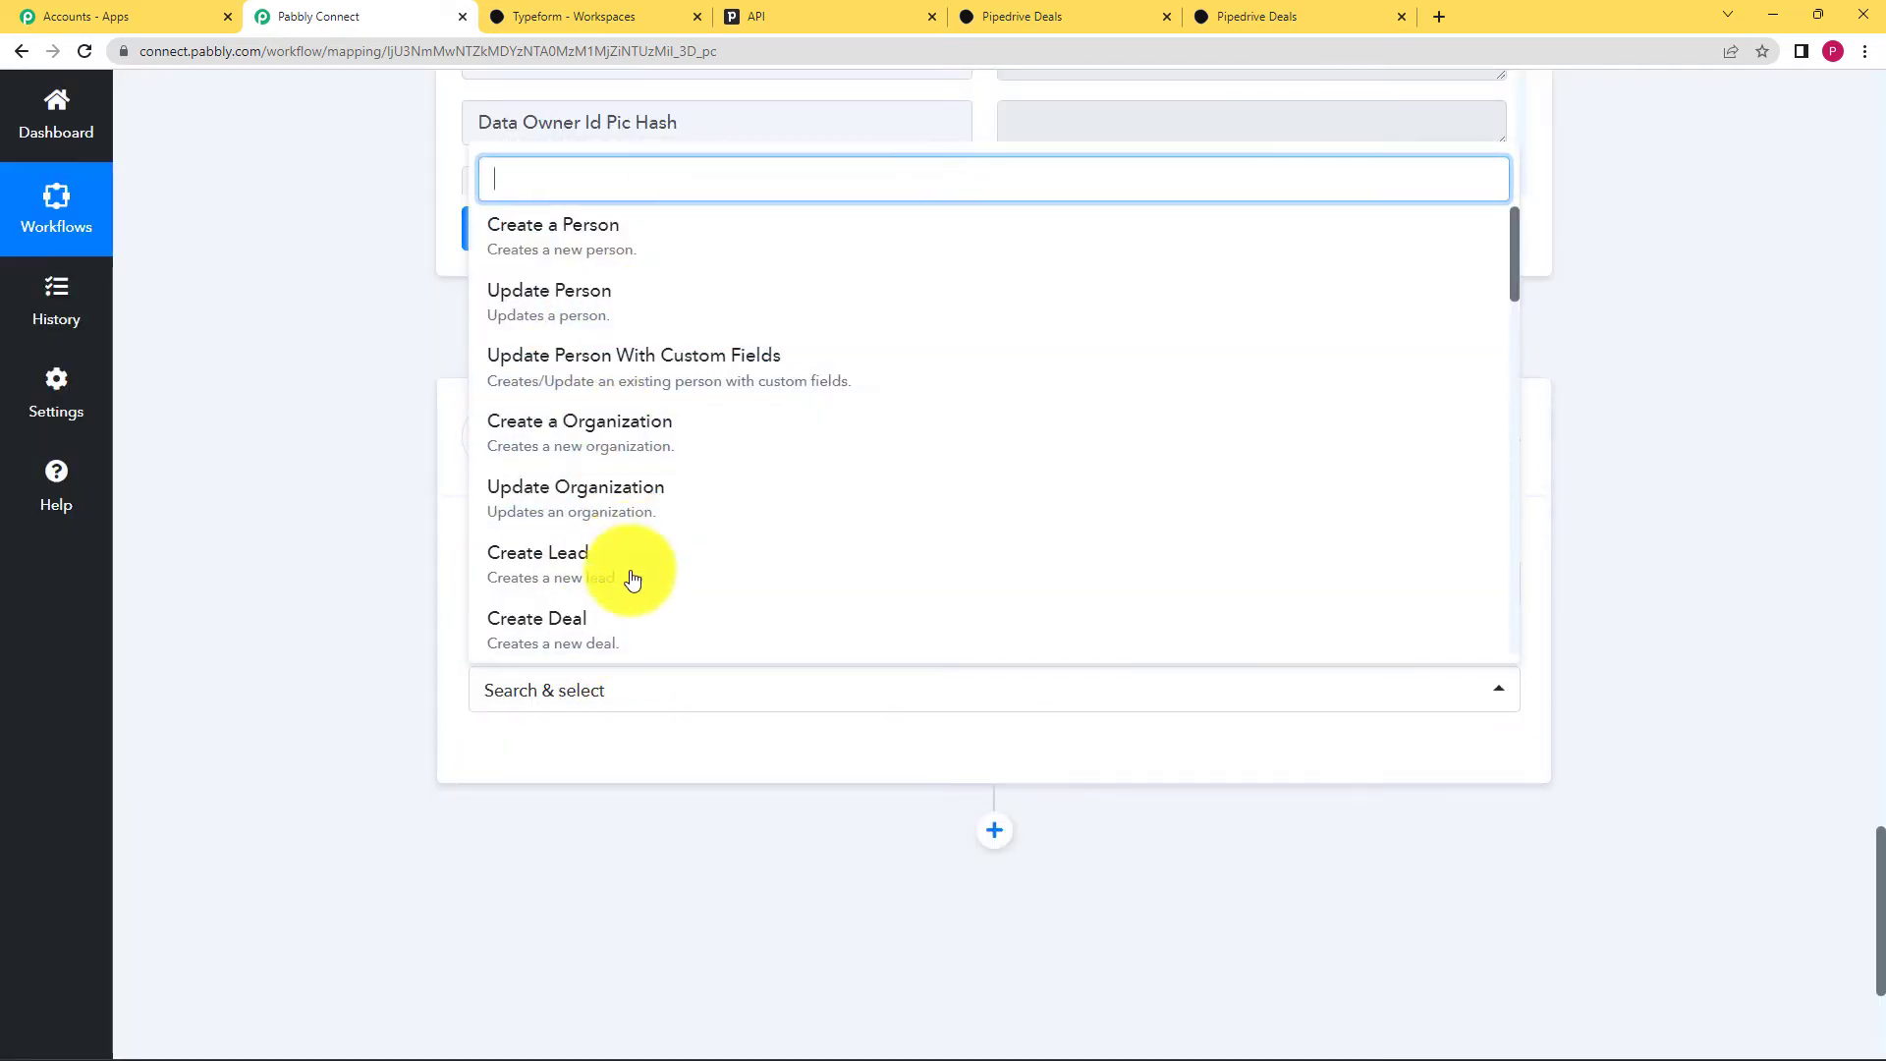
left_click(632, 629)
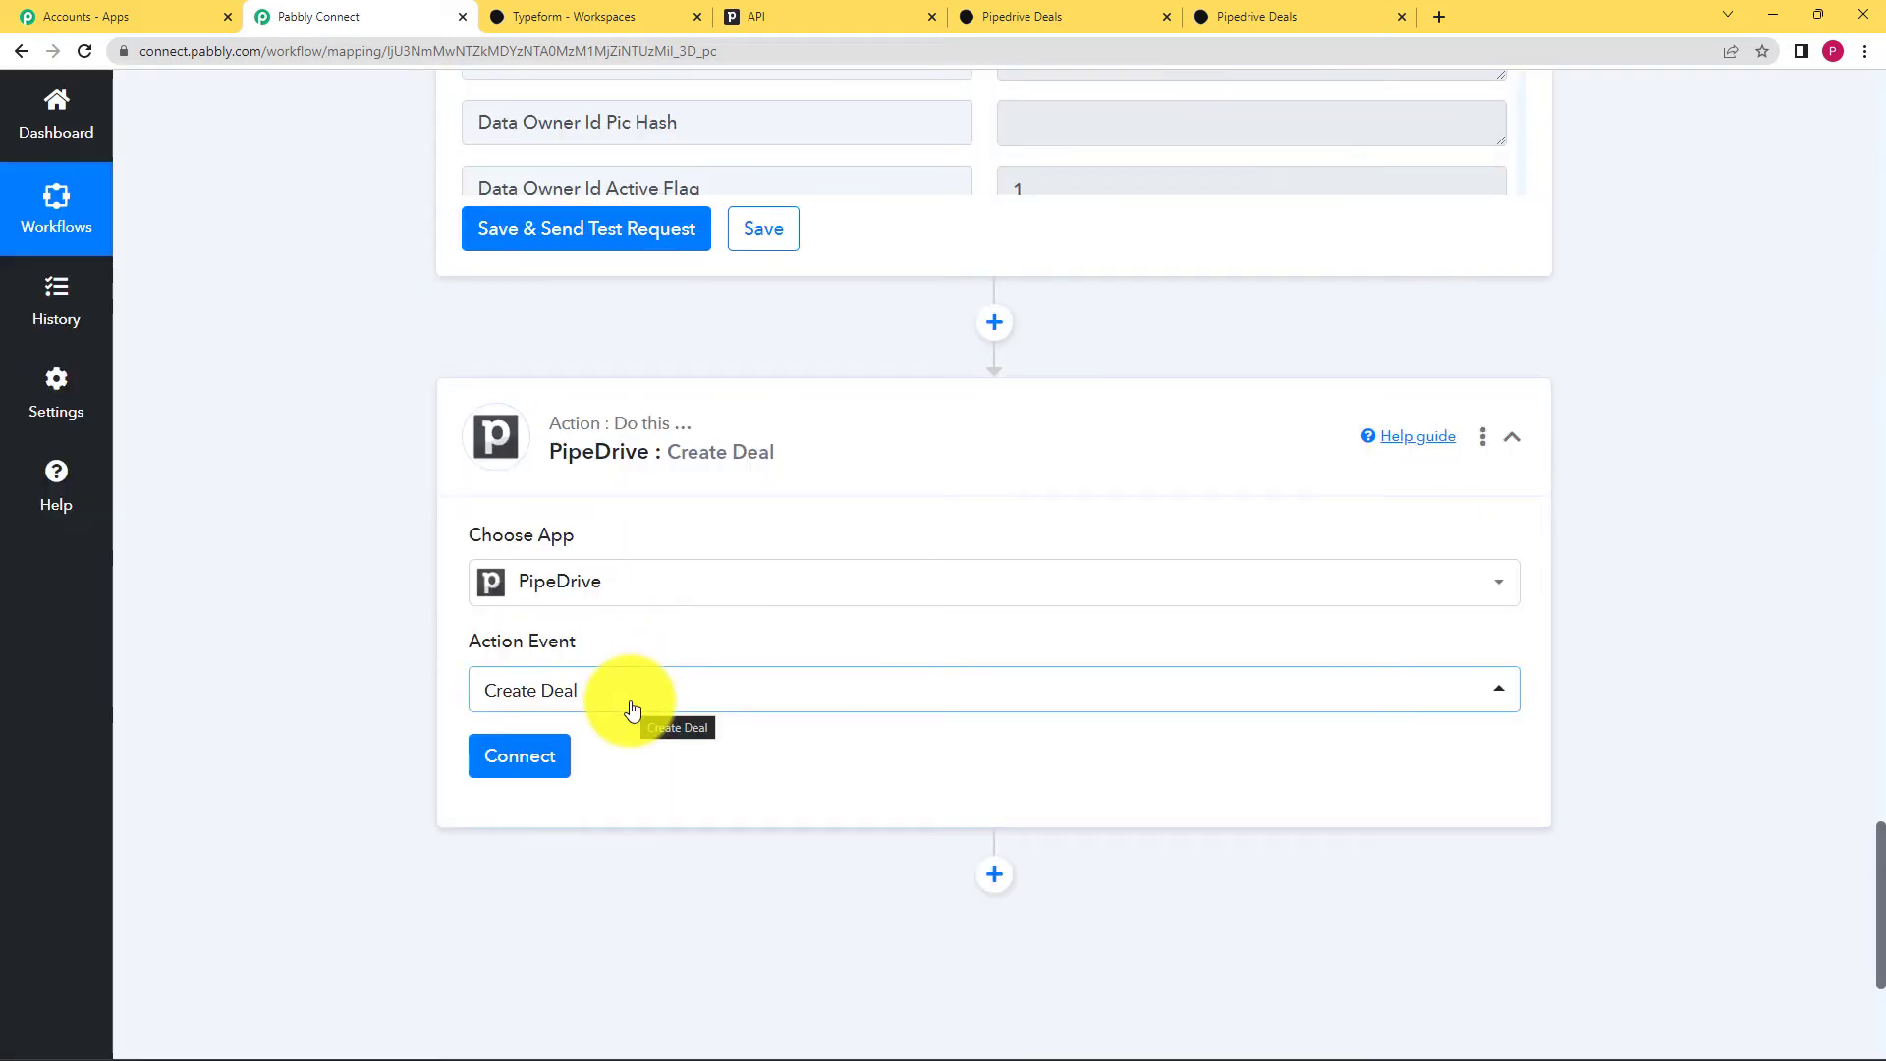
Step: Connect the step using the existing PipeDrive #13 connection and save
left_click(547, 766)
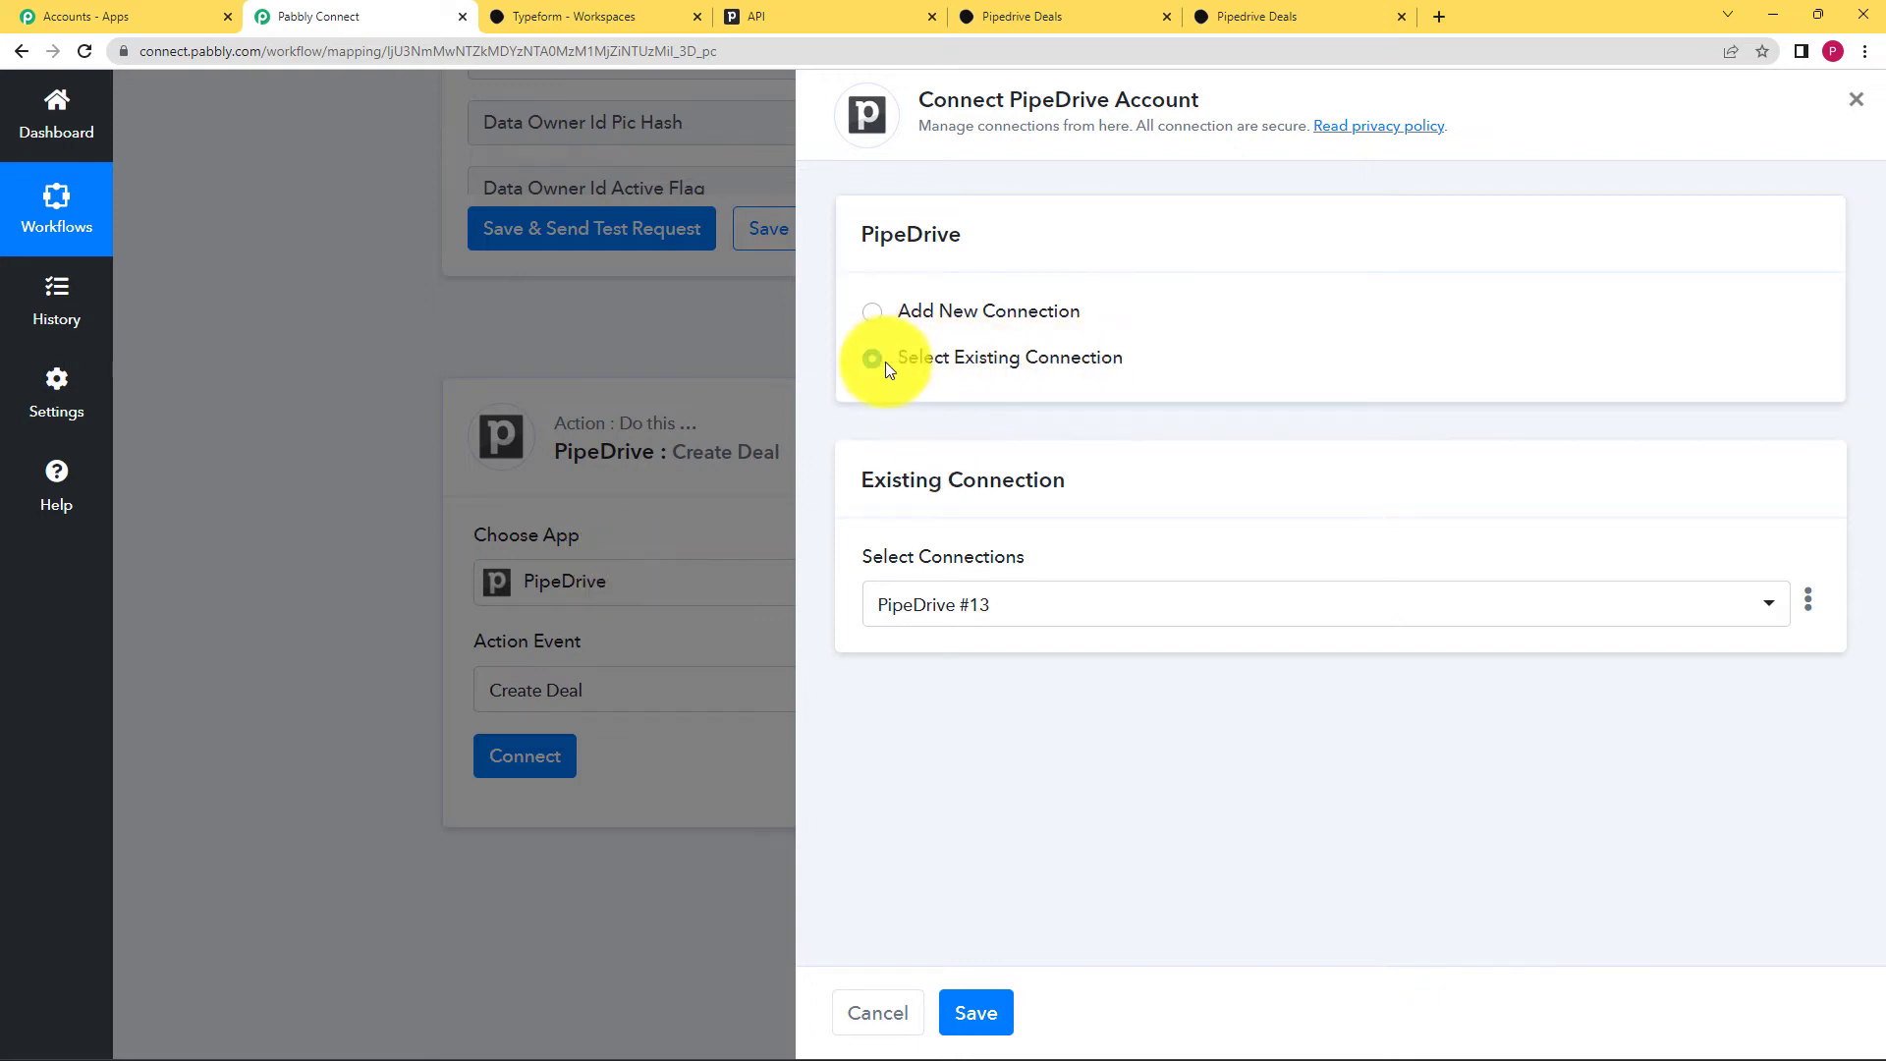
left_click(947, 602)
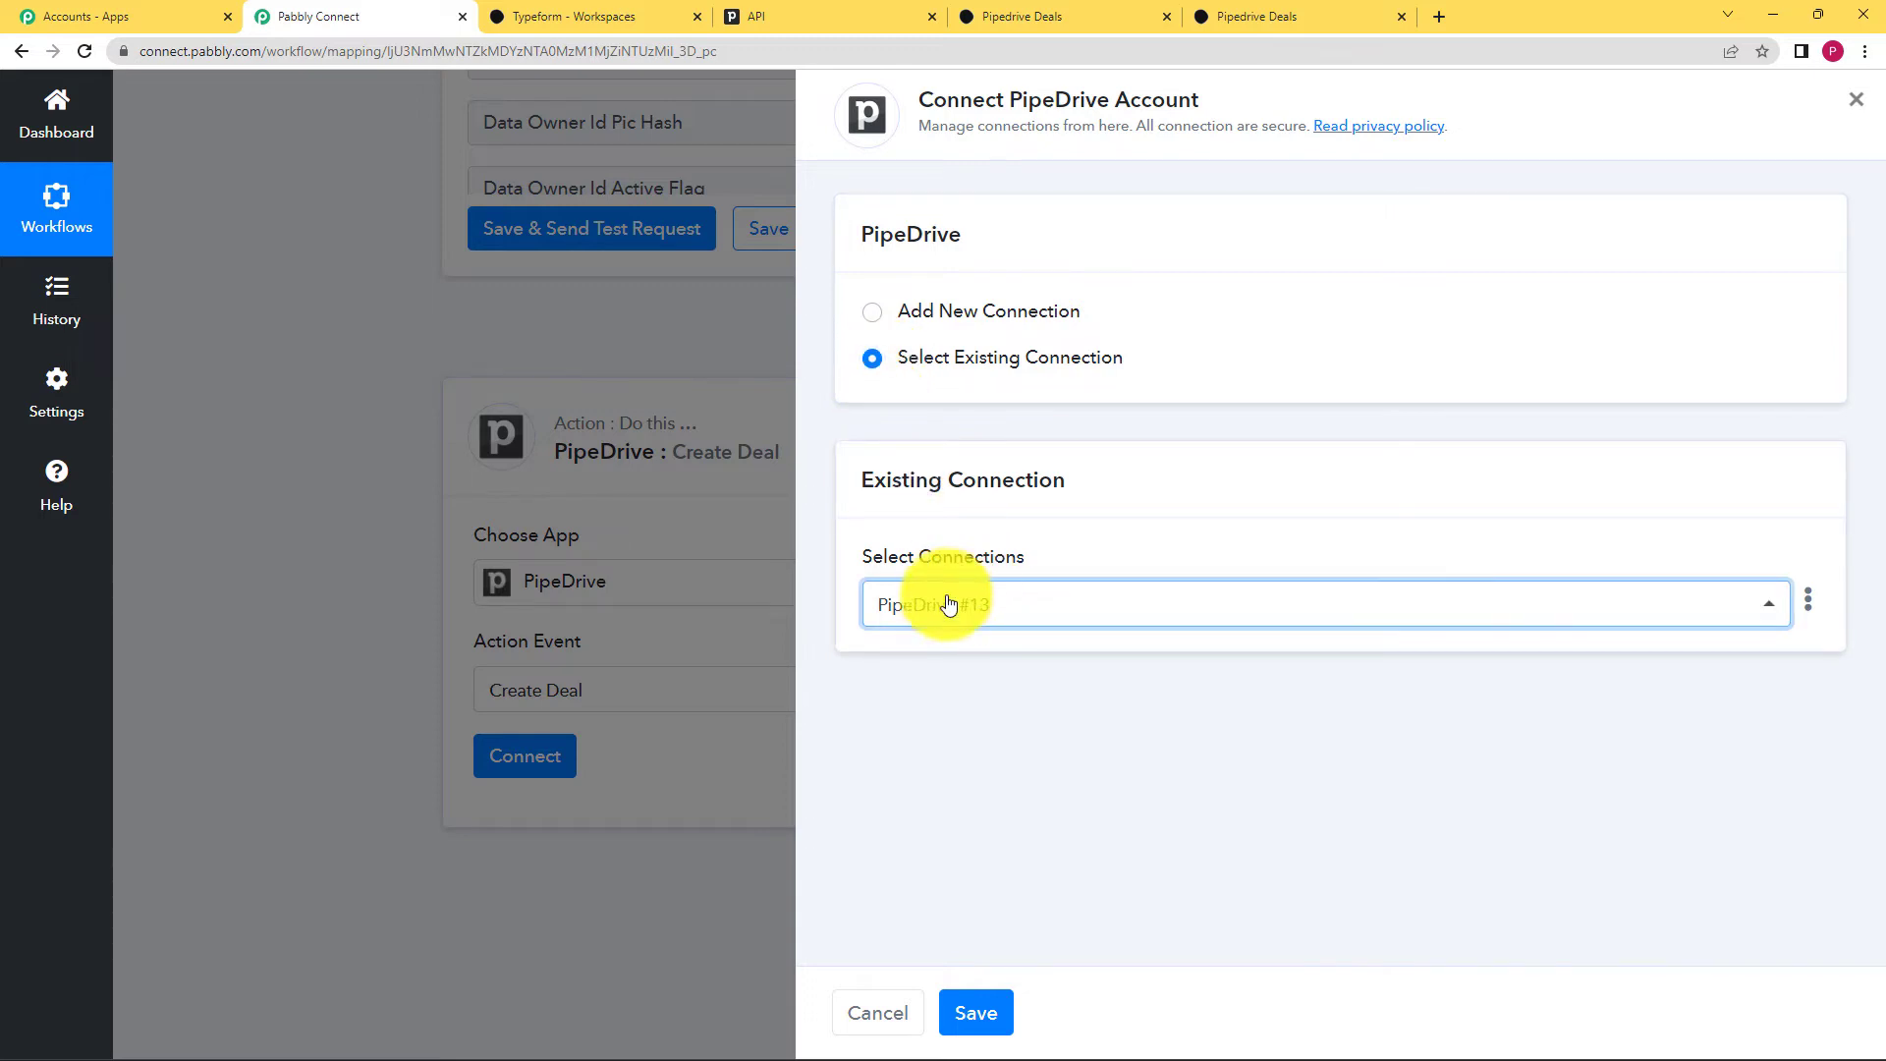
left_click(988, 1011)
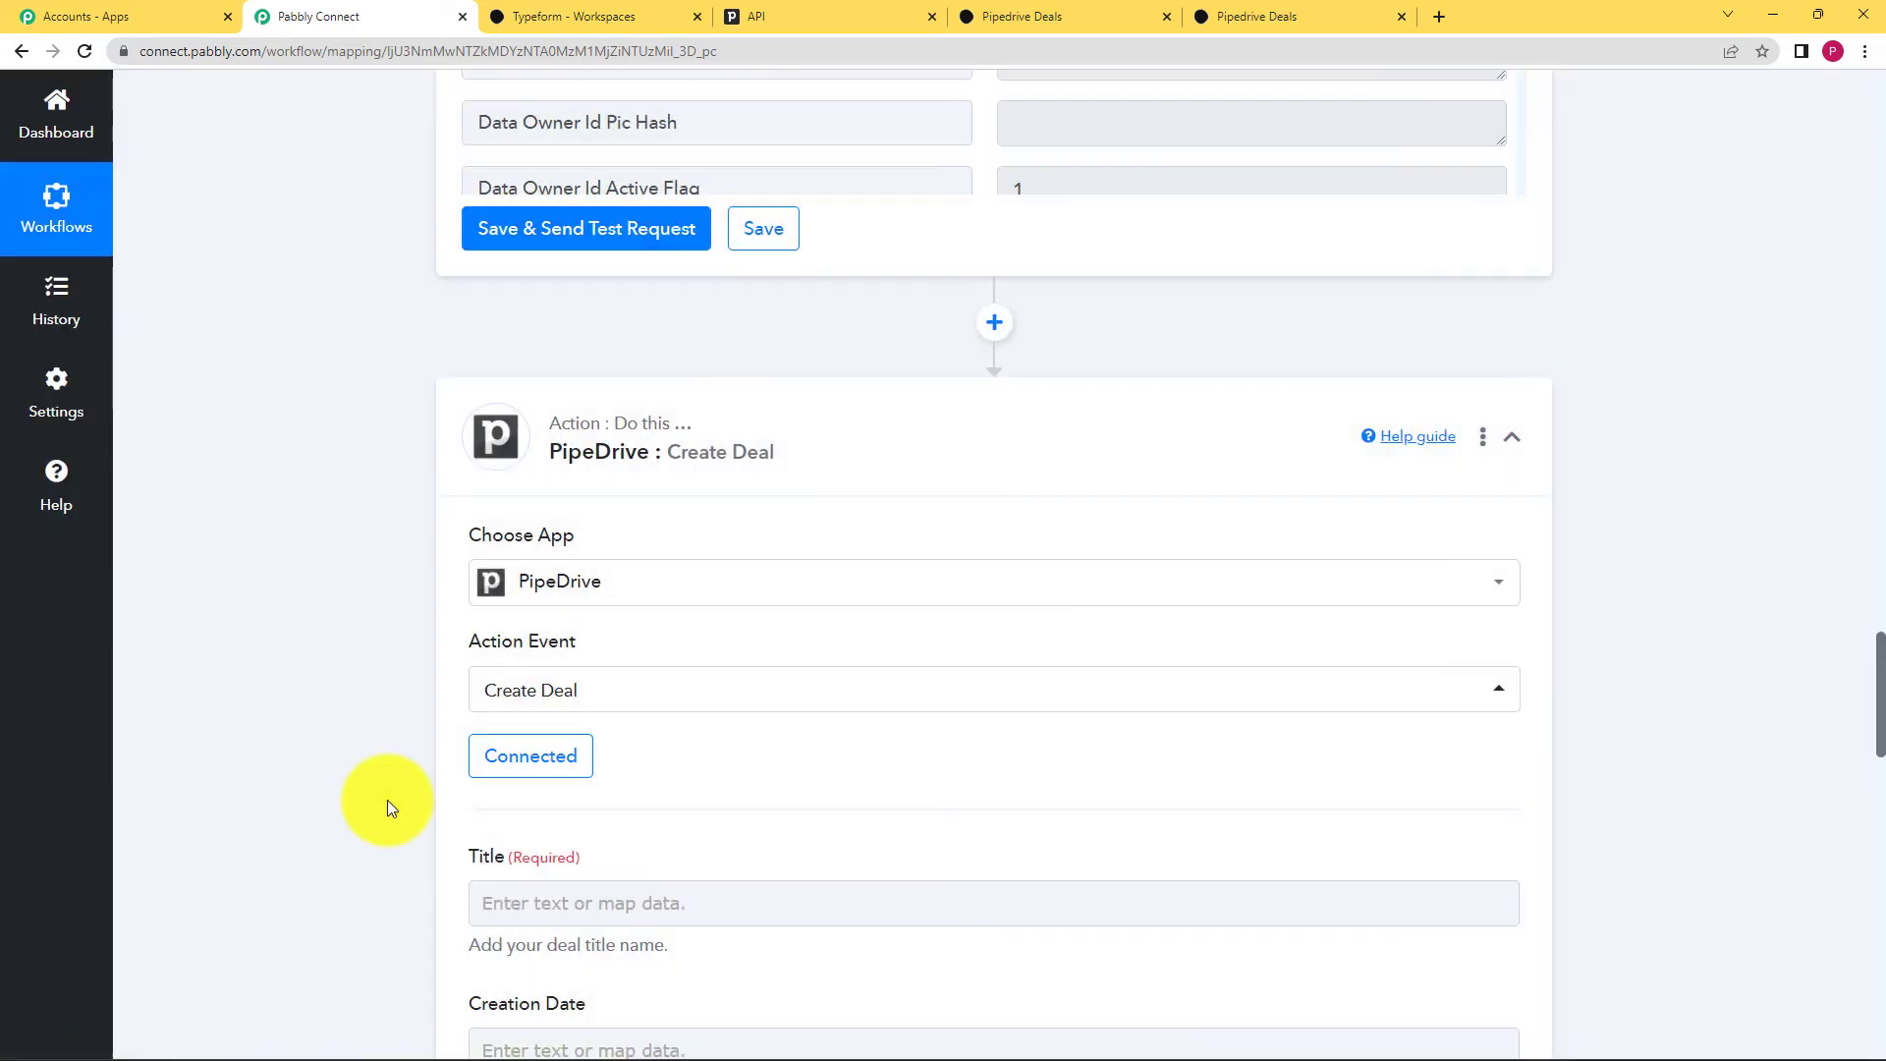
Step: Map the deal Title to the Typeform Form Response Definition Title
scroll(387, 800, "down", 6)
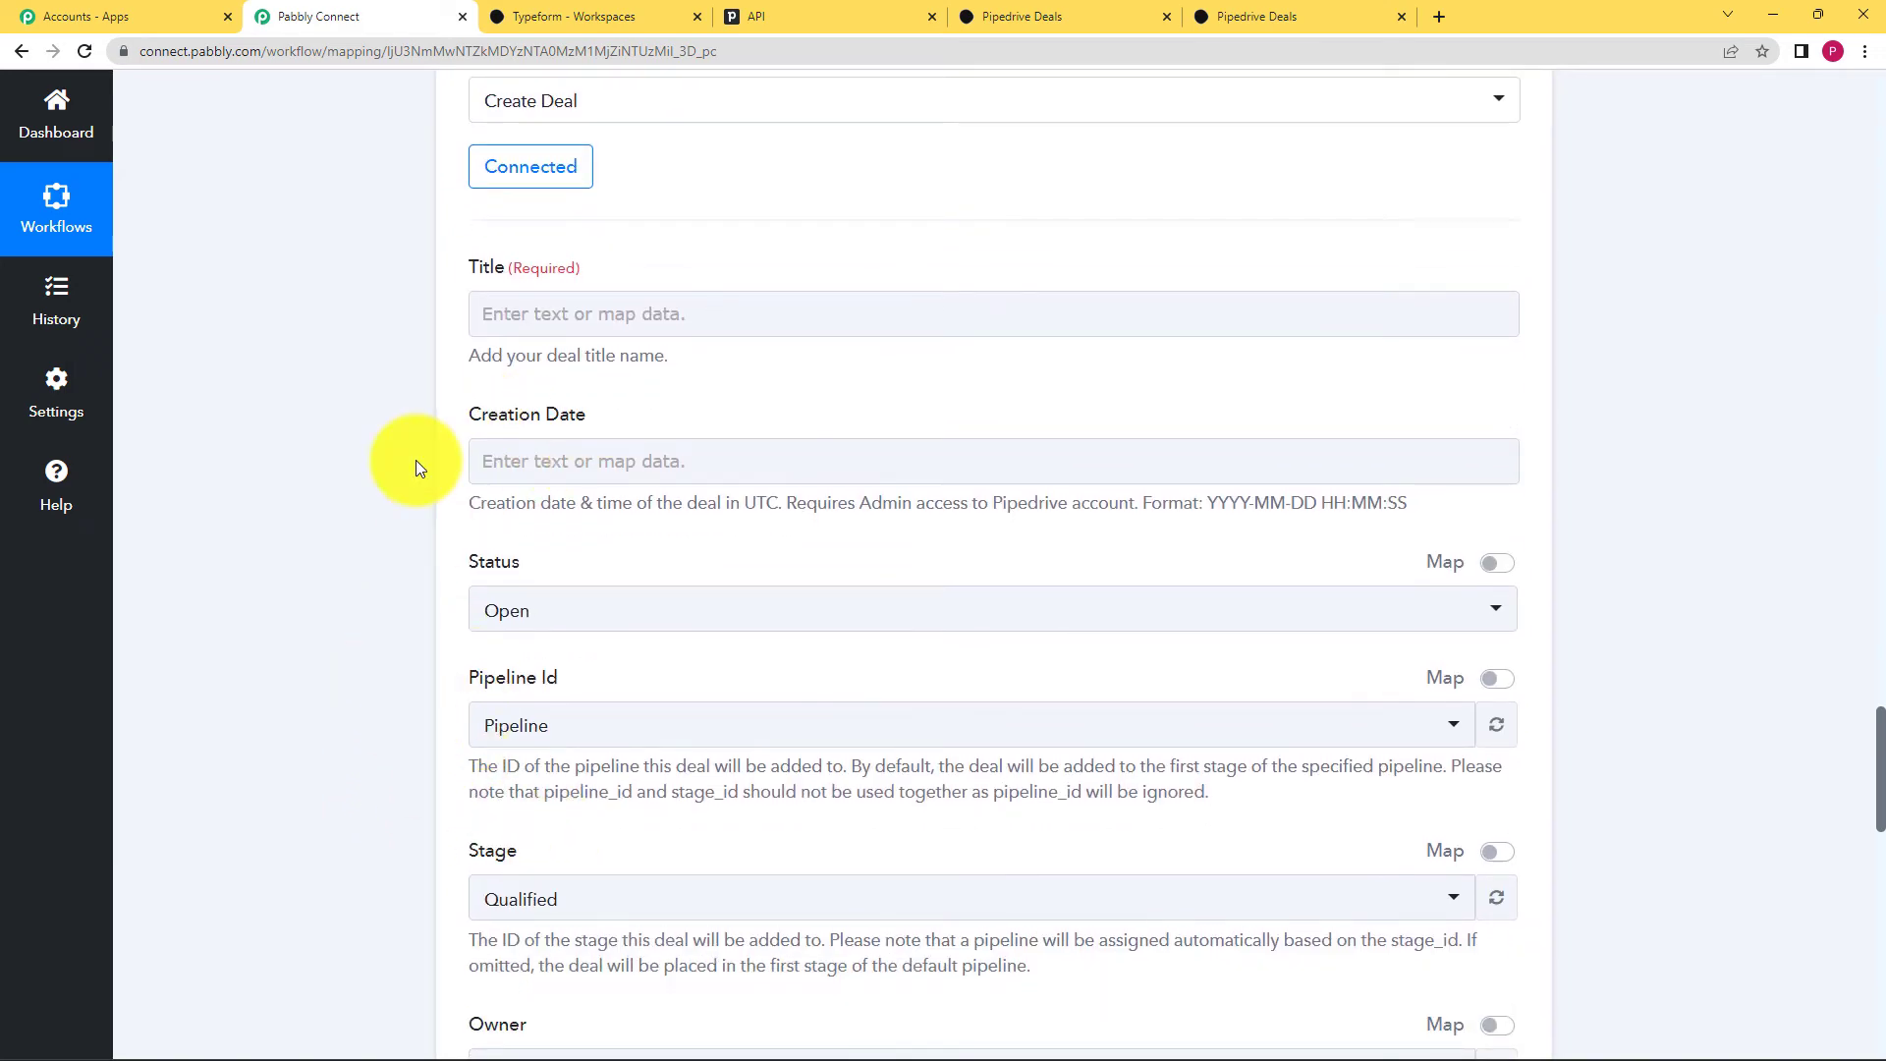
scroll(393, 469, "up", 9)
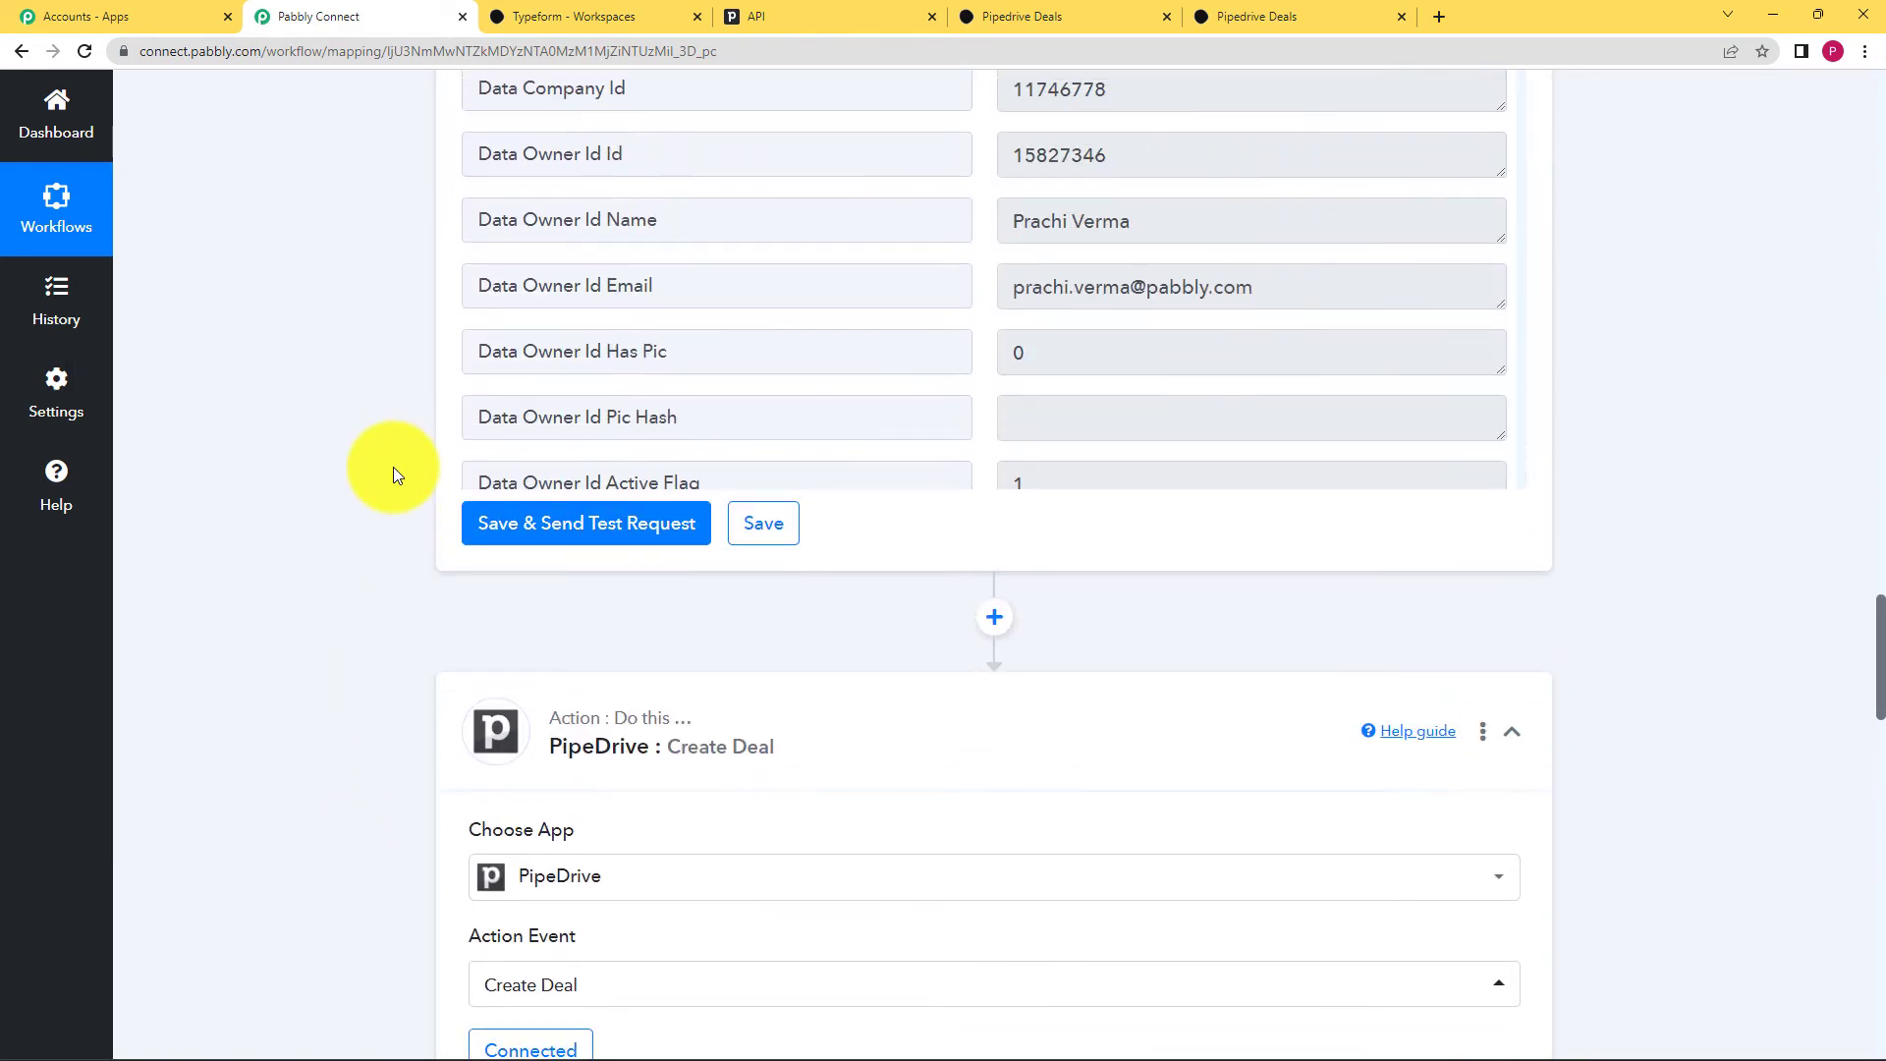
scroll(393, 468, "down", 2)
scroll(393, 467, "up", 7)
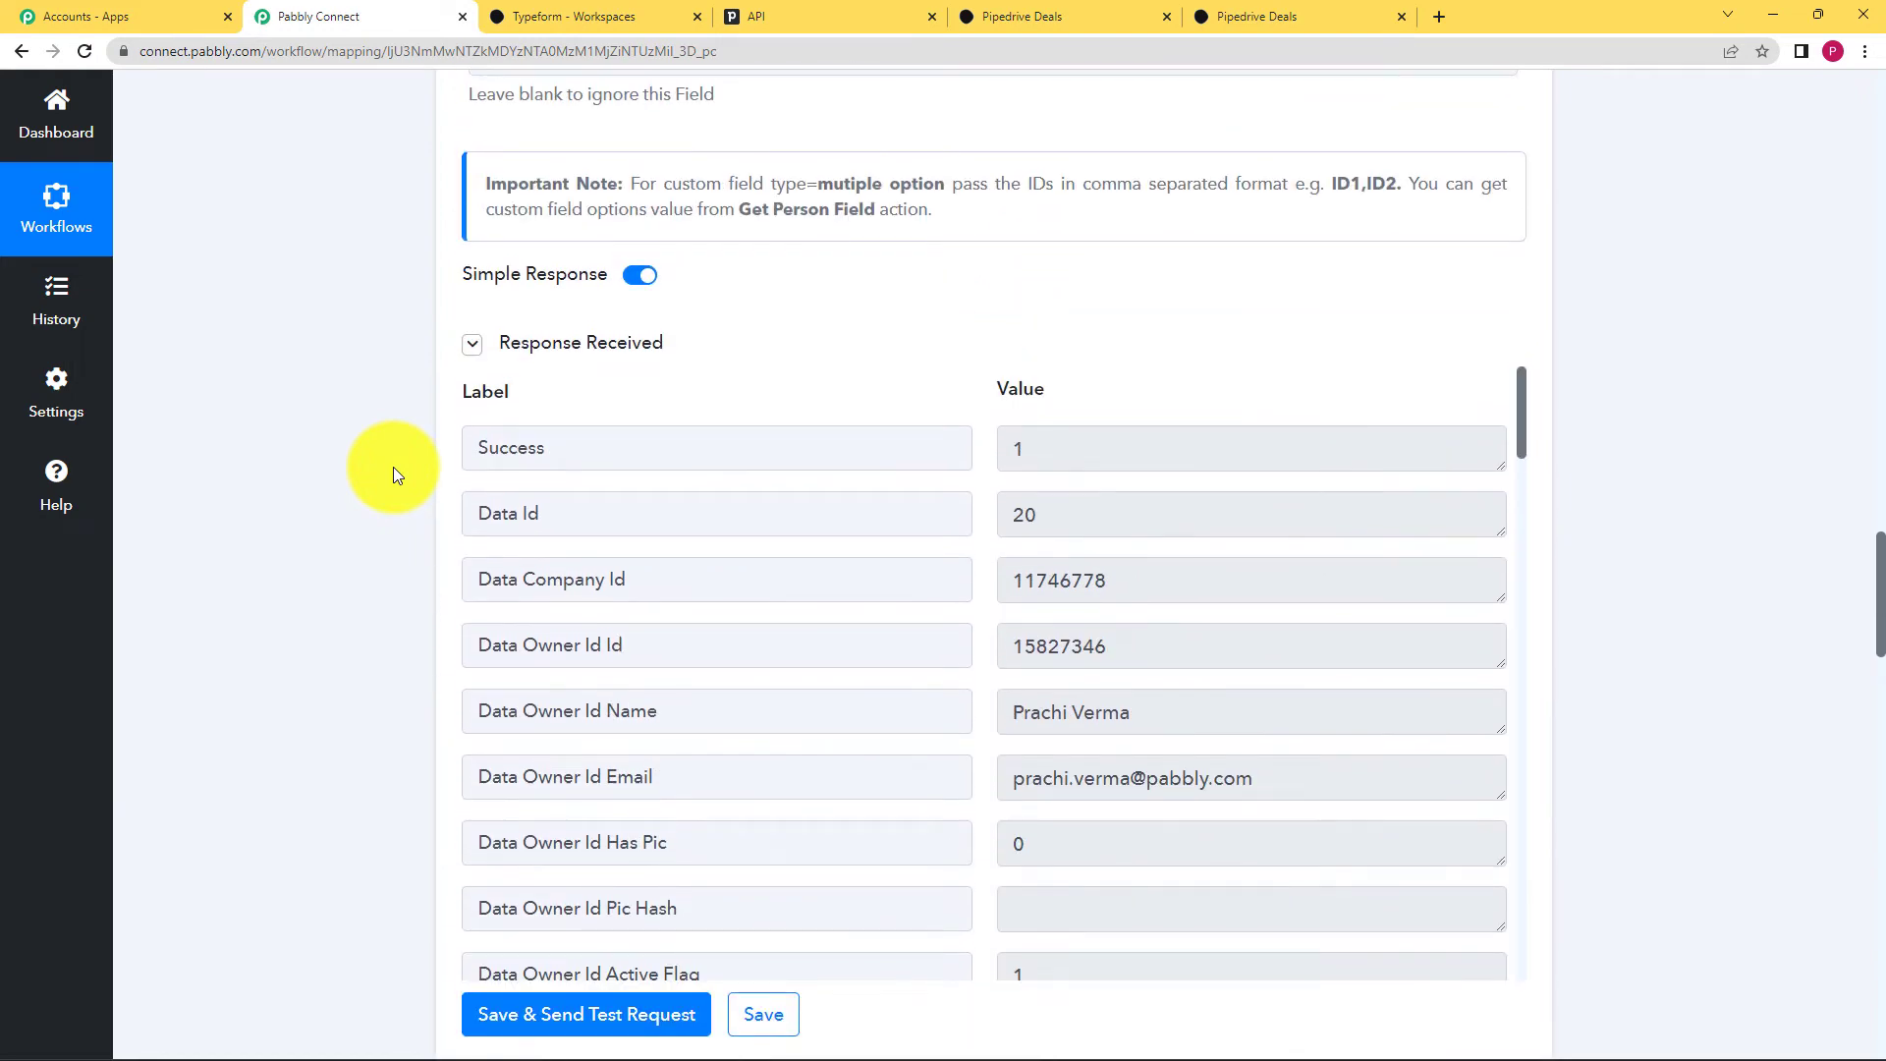
scroll(393, 467, "up", 4)
scroll(393, 467, "down", 15)
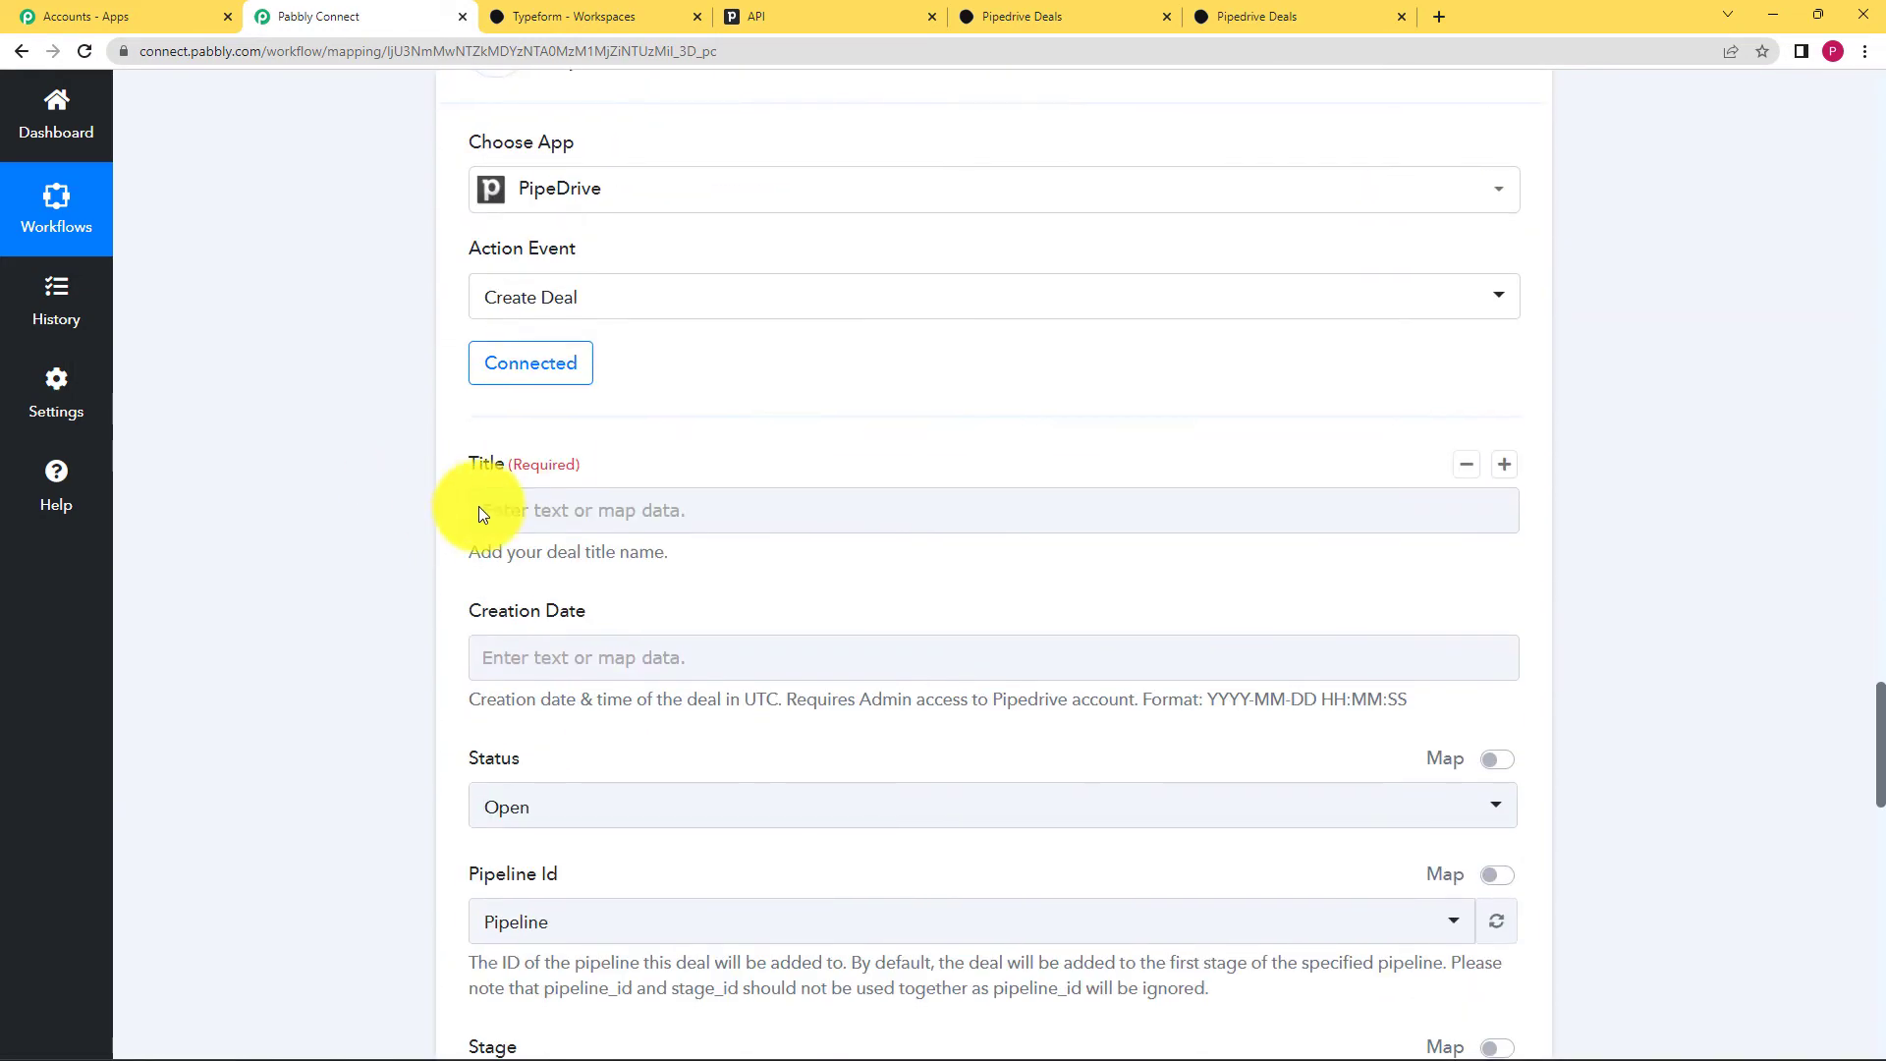
left_click(479, 509)
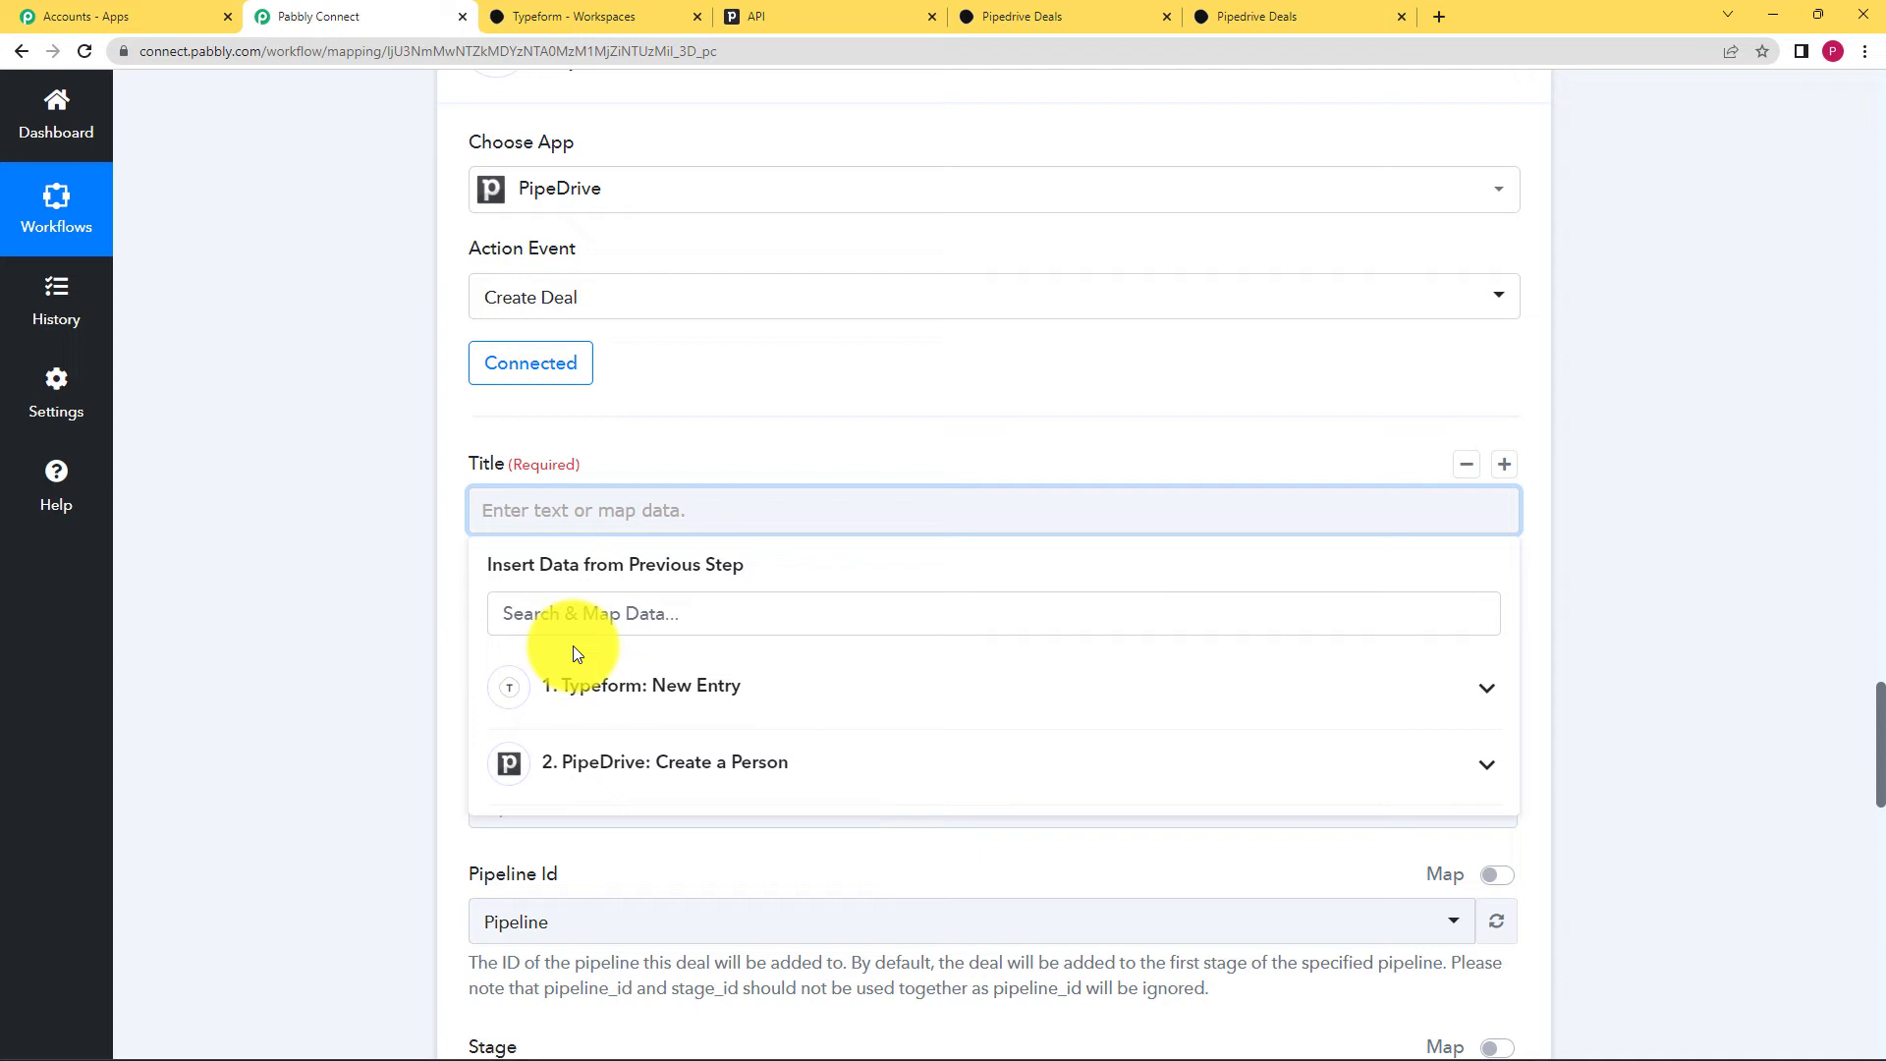
left_click(621, 686)
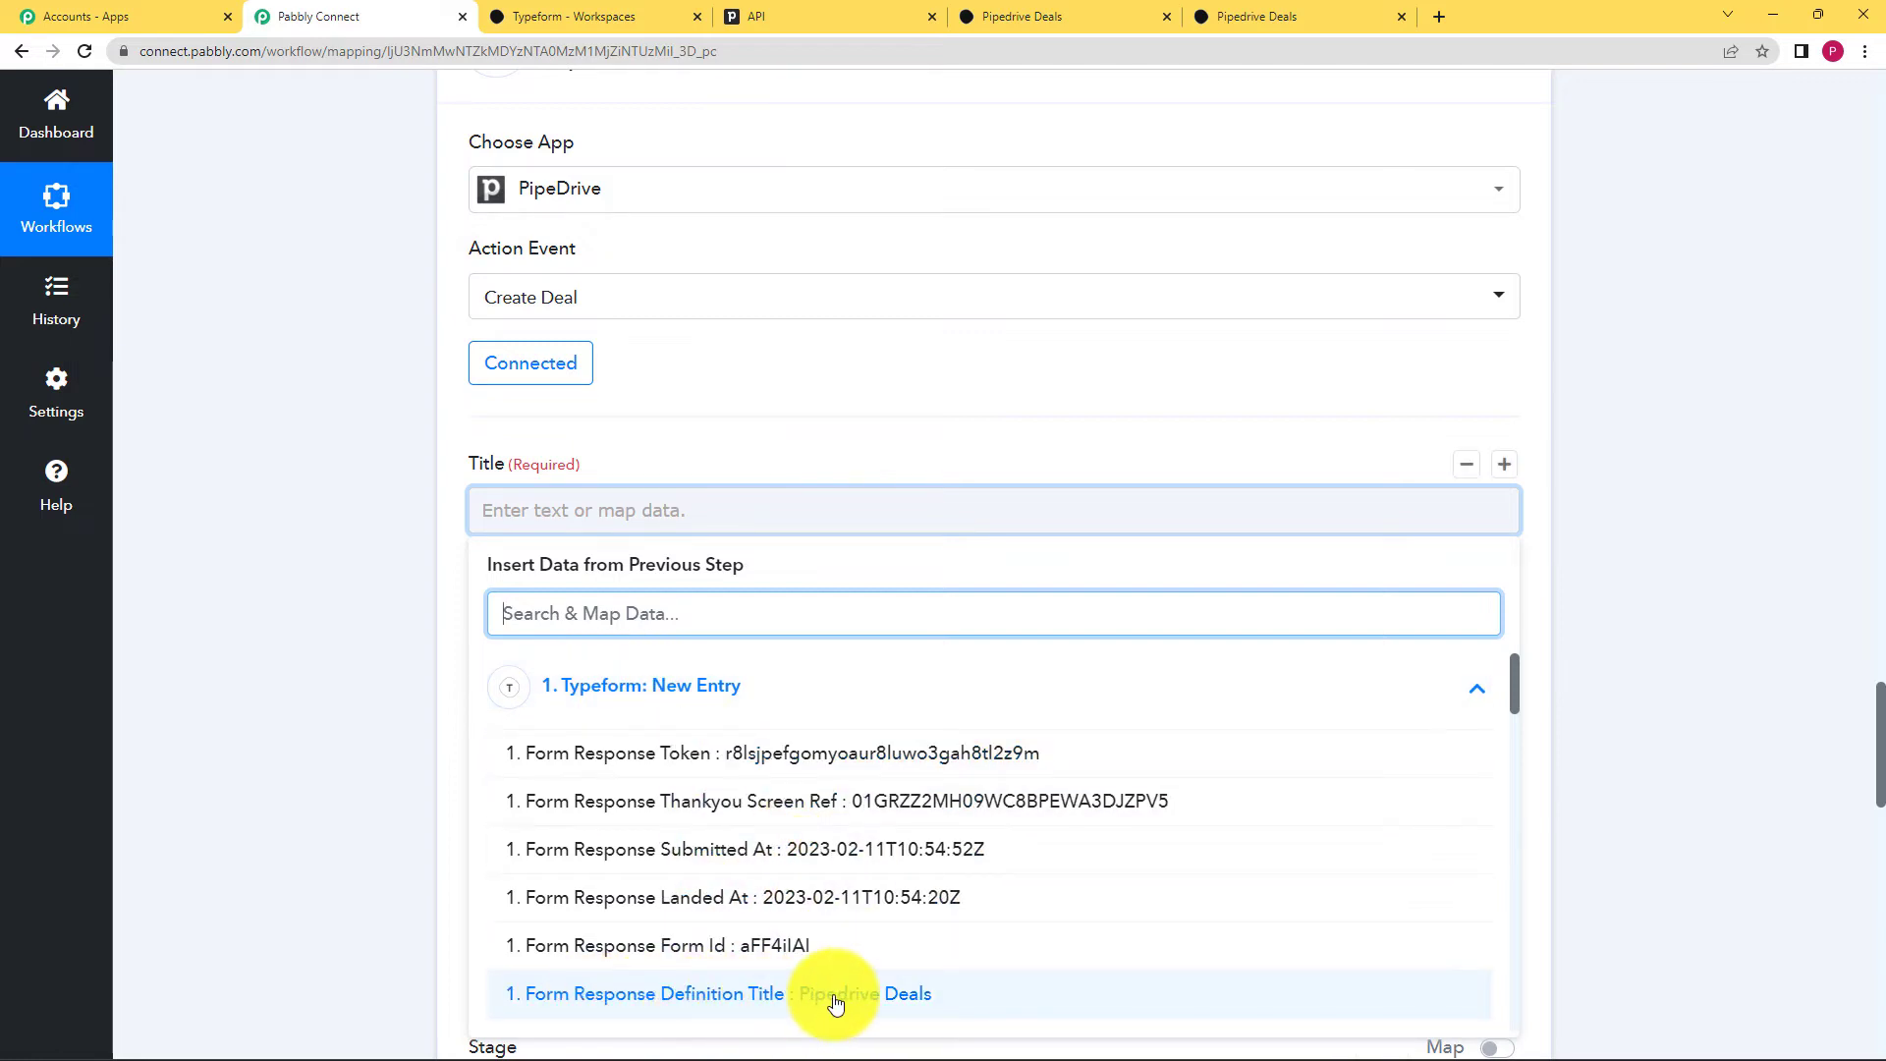
left_click(727, 1012)
left_click(414, 728)
Step: Map Creation Date to the Typeform Submitted At time
scroll(385, 693, "down", 2)
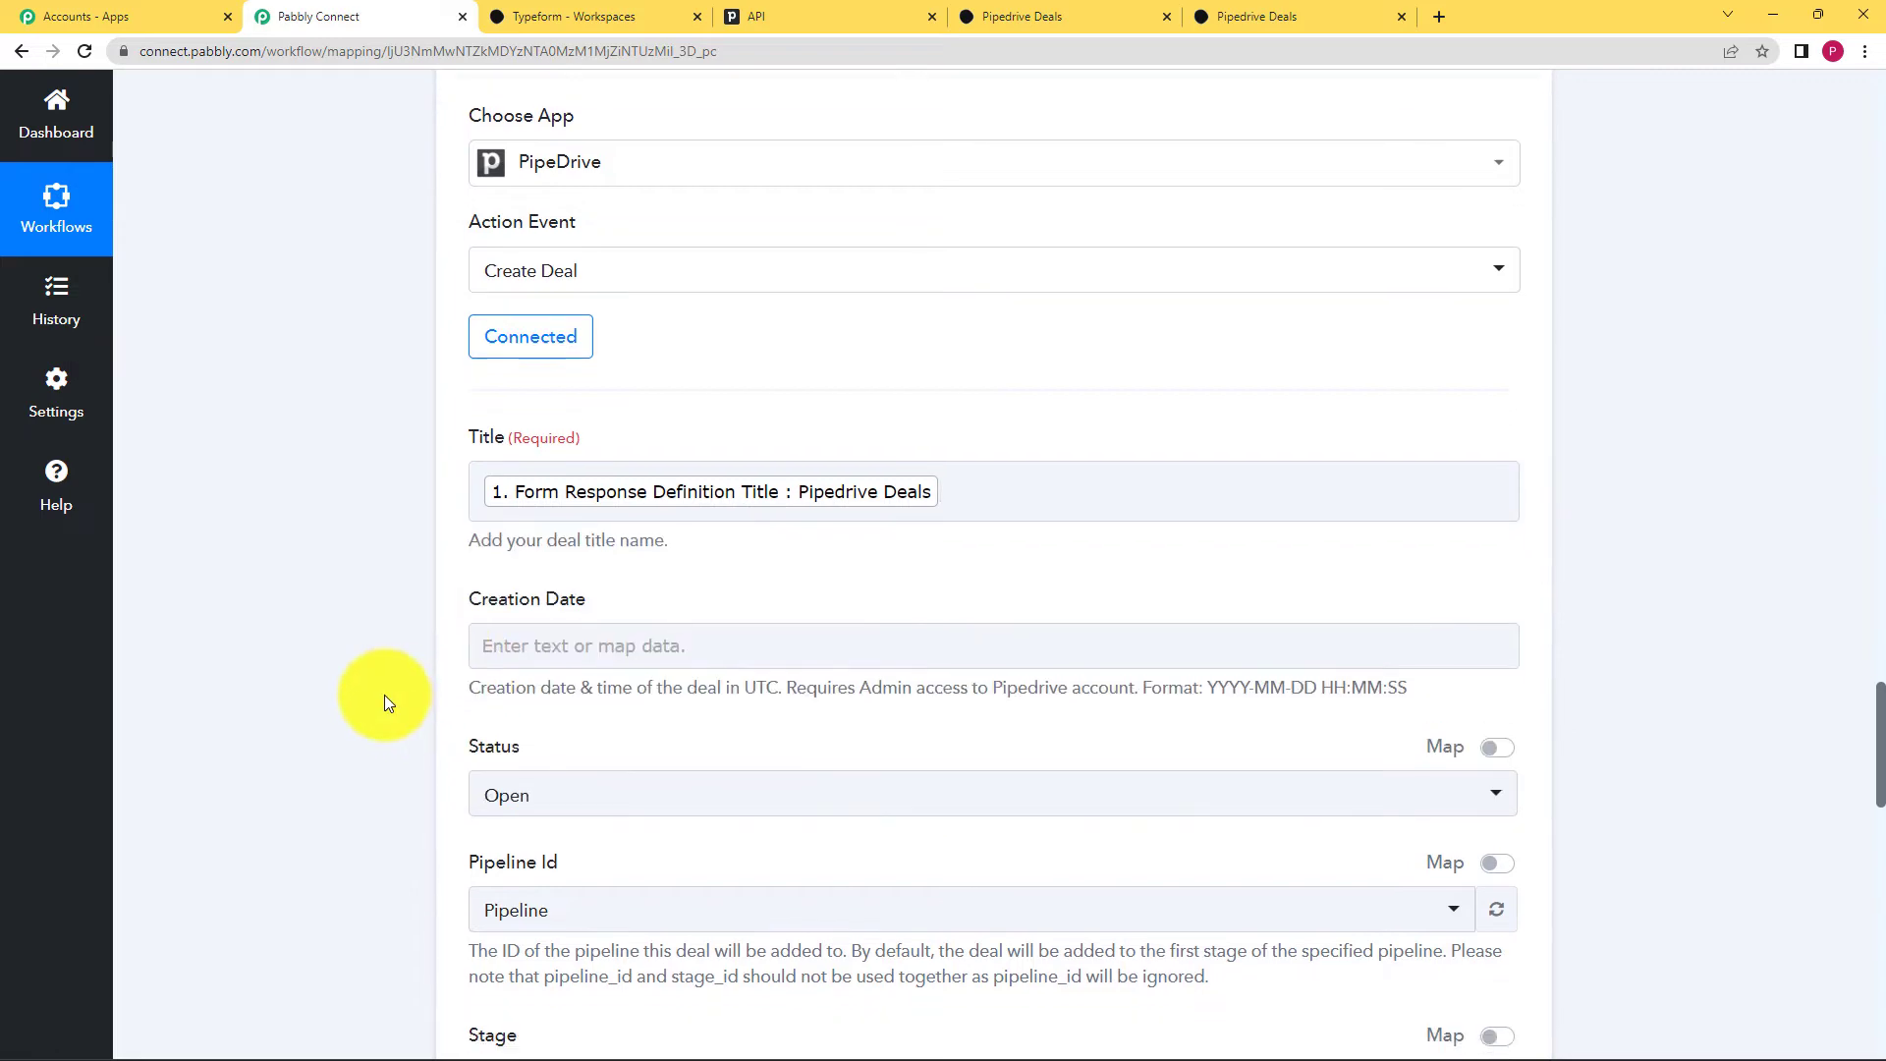
left_click(562, 482)
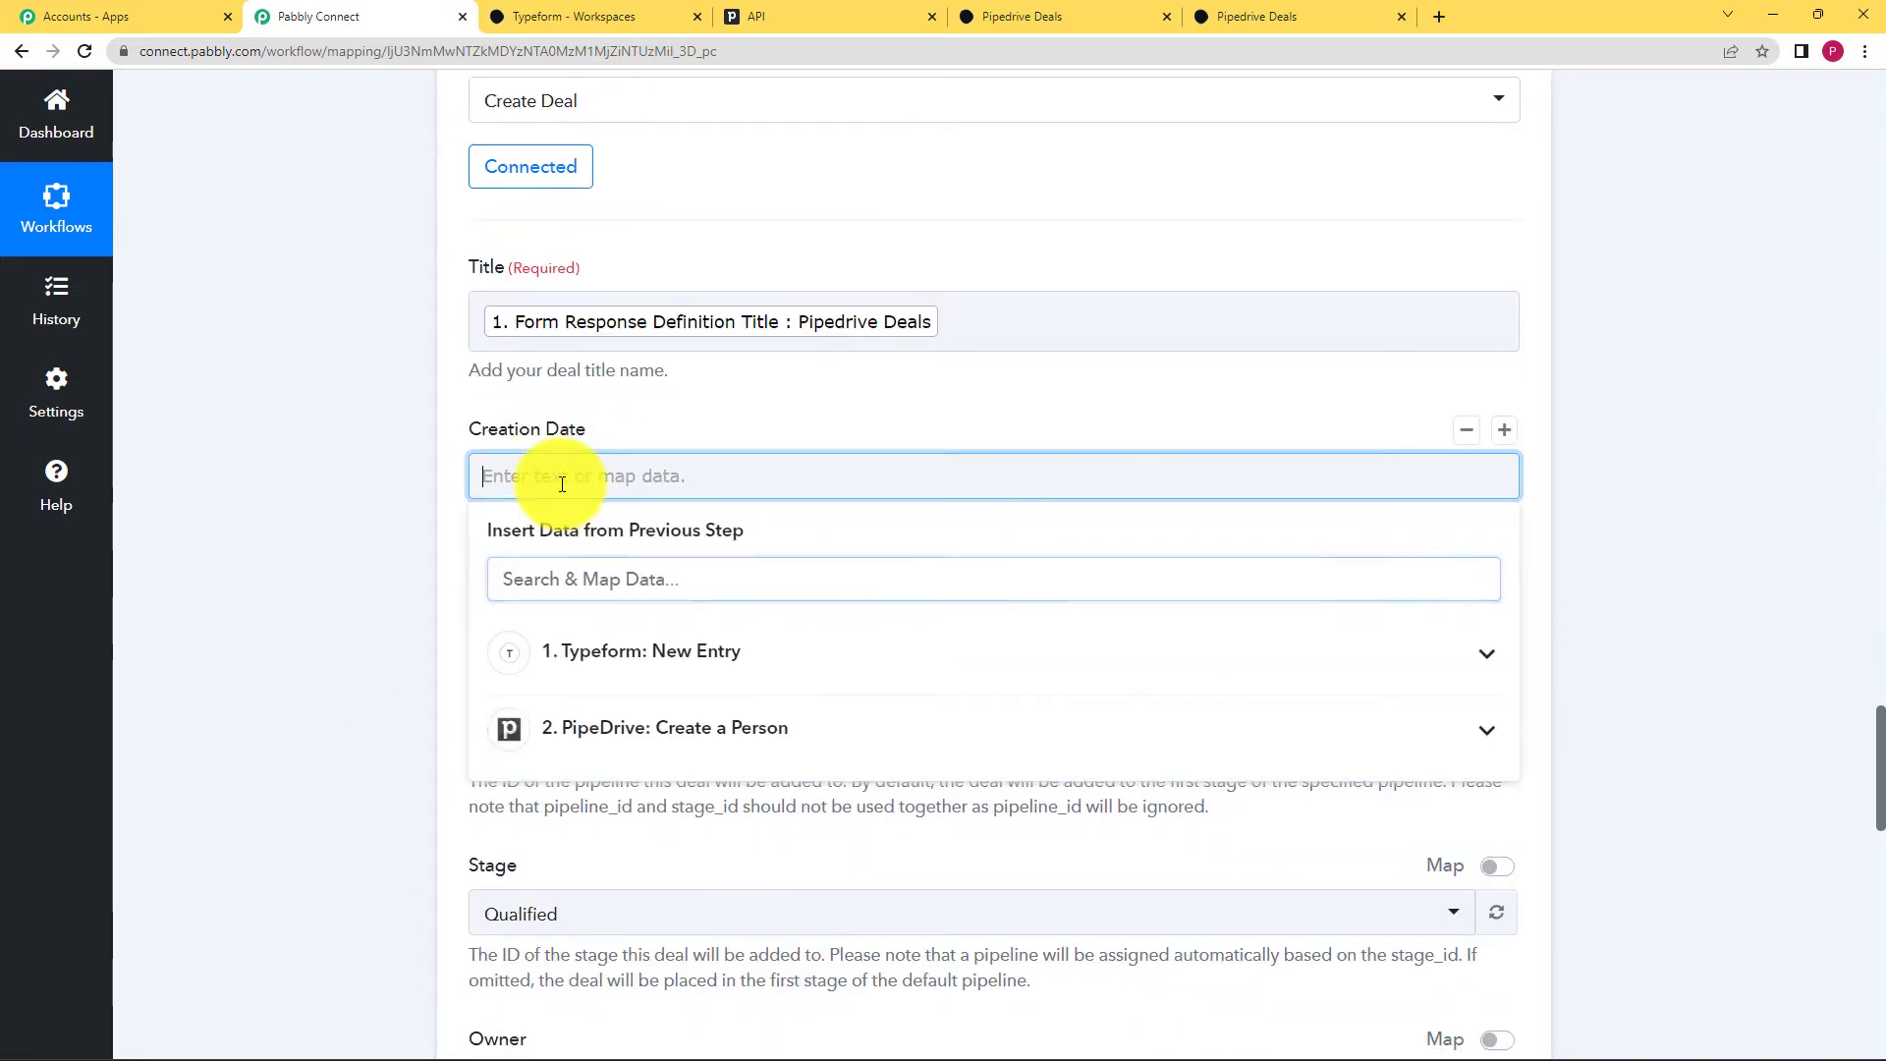
left_click(650, 659)
scroll(413, 713, "down", 3)
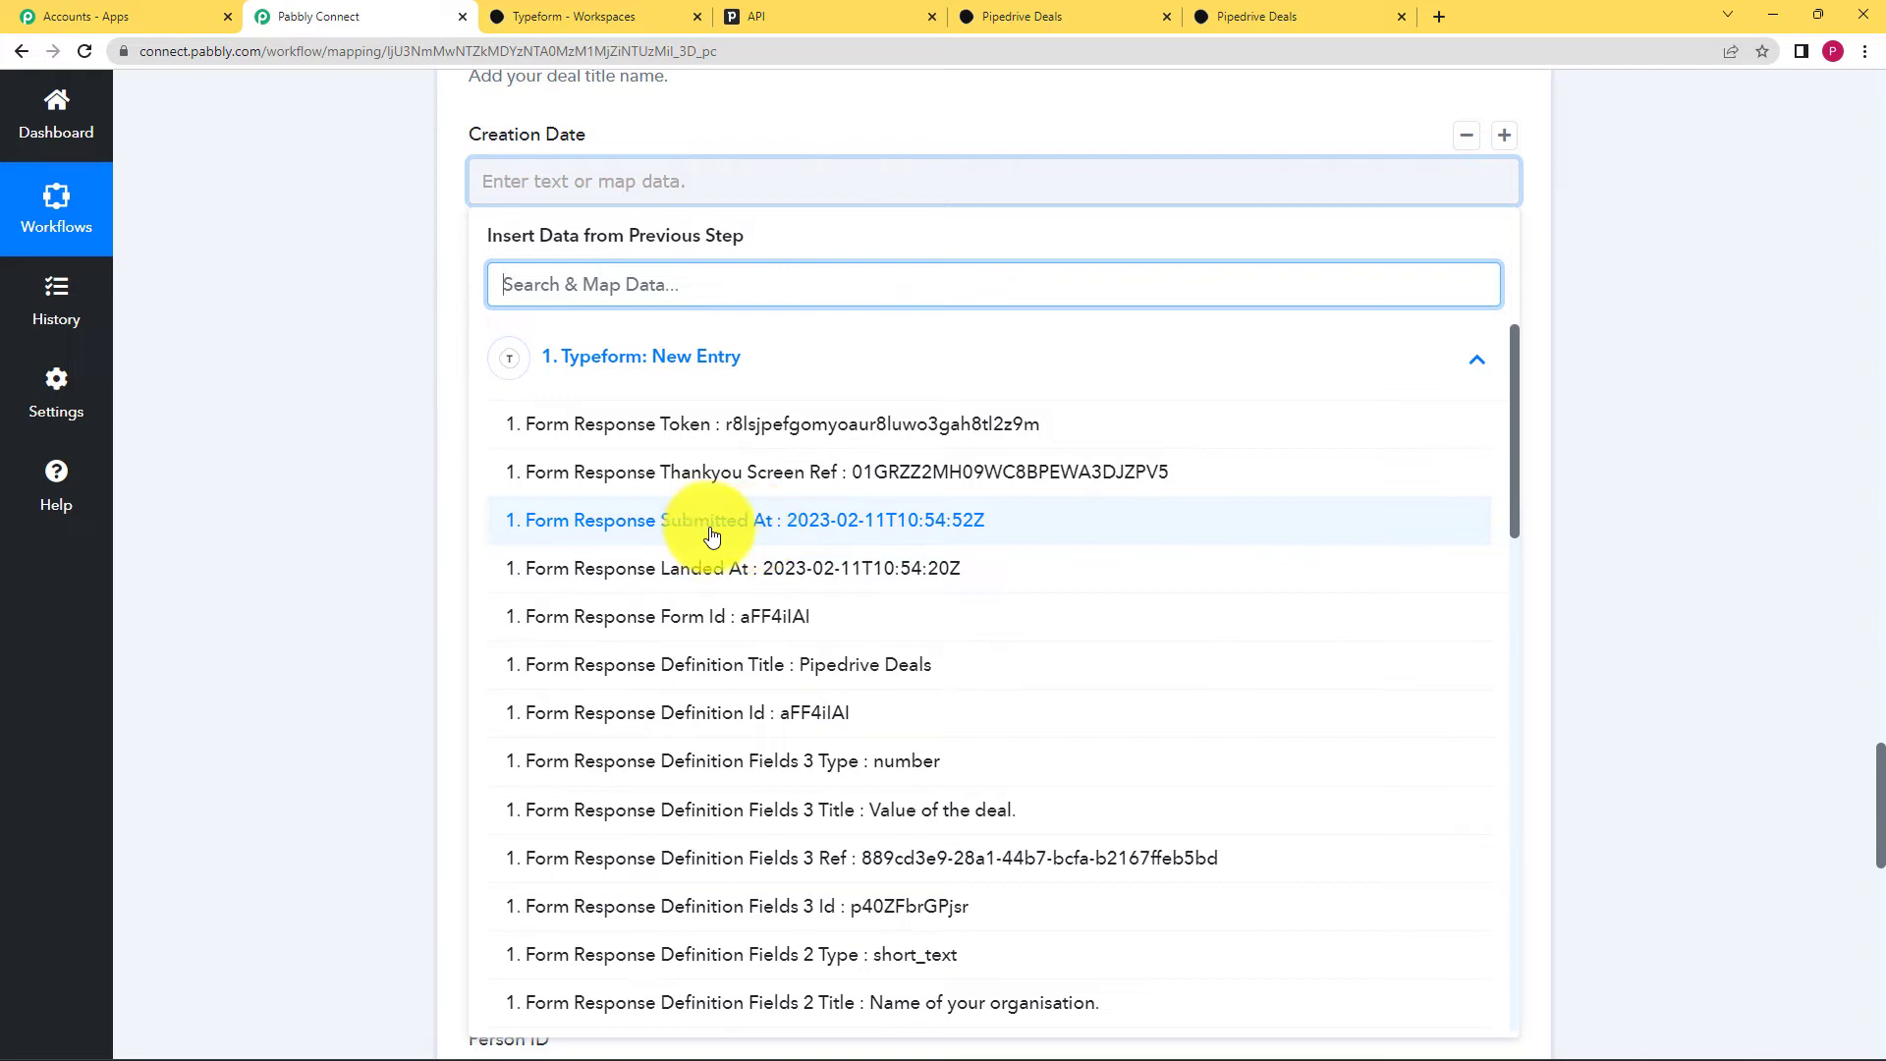
left_click(935, 528)
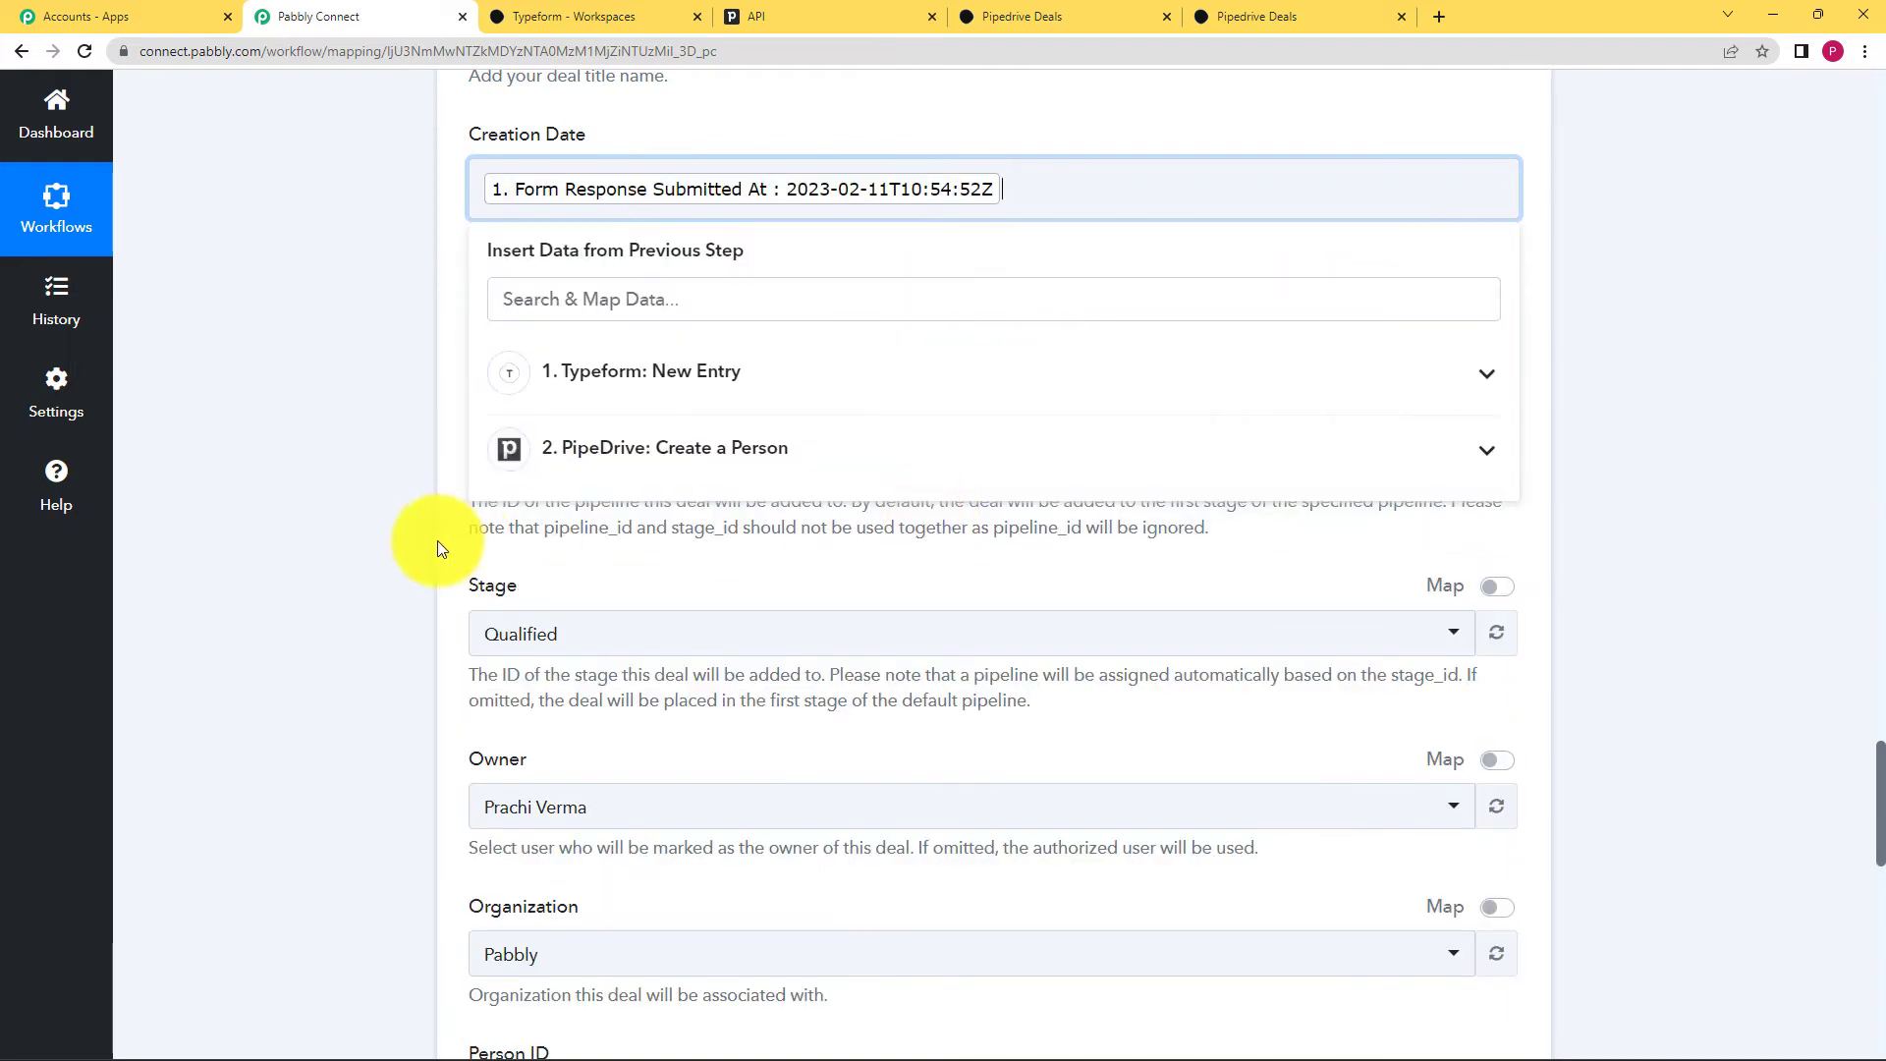
left_click(439, 540)
Step: Map Person ID to the created person's Data Id from step 2
scroll(425, 450, "down", 5)
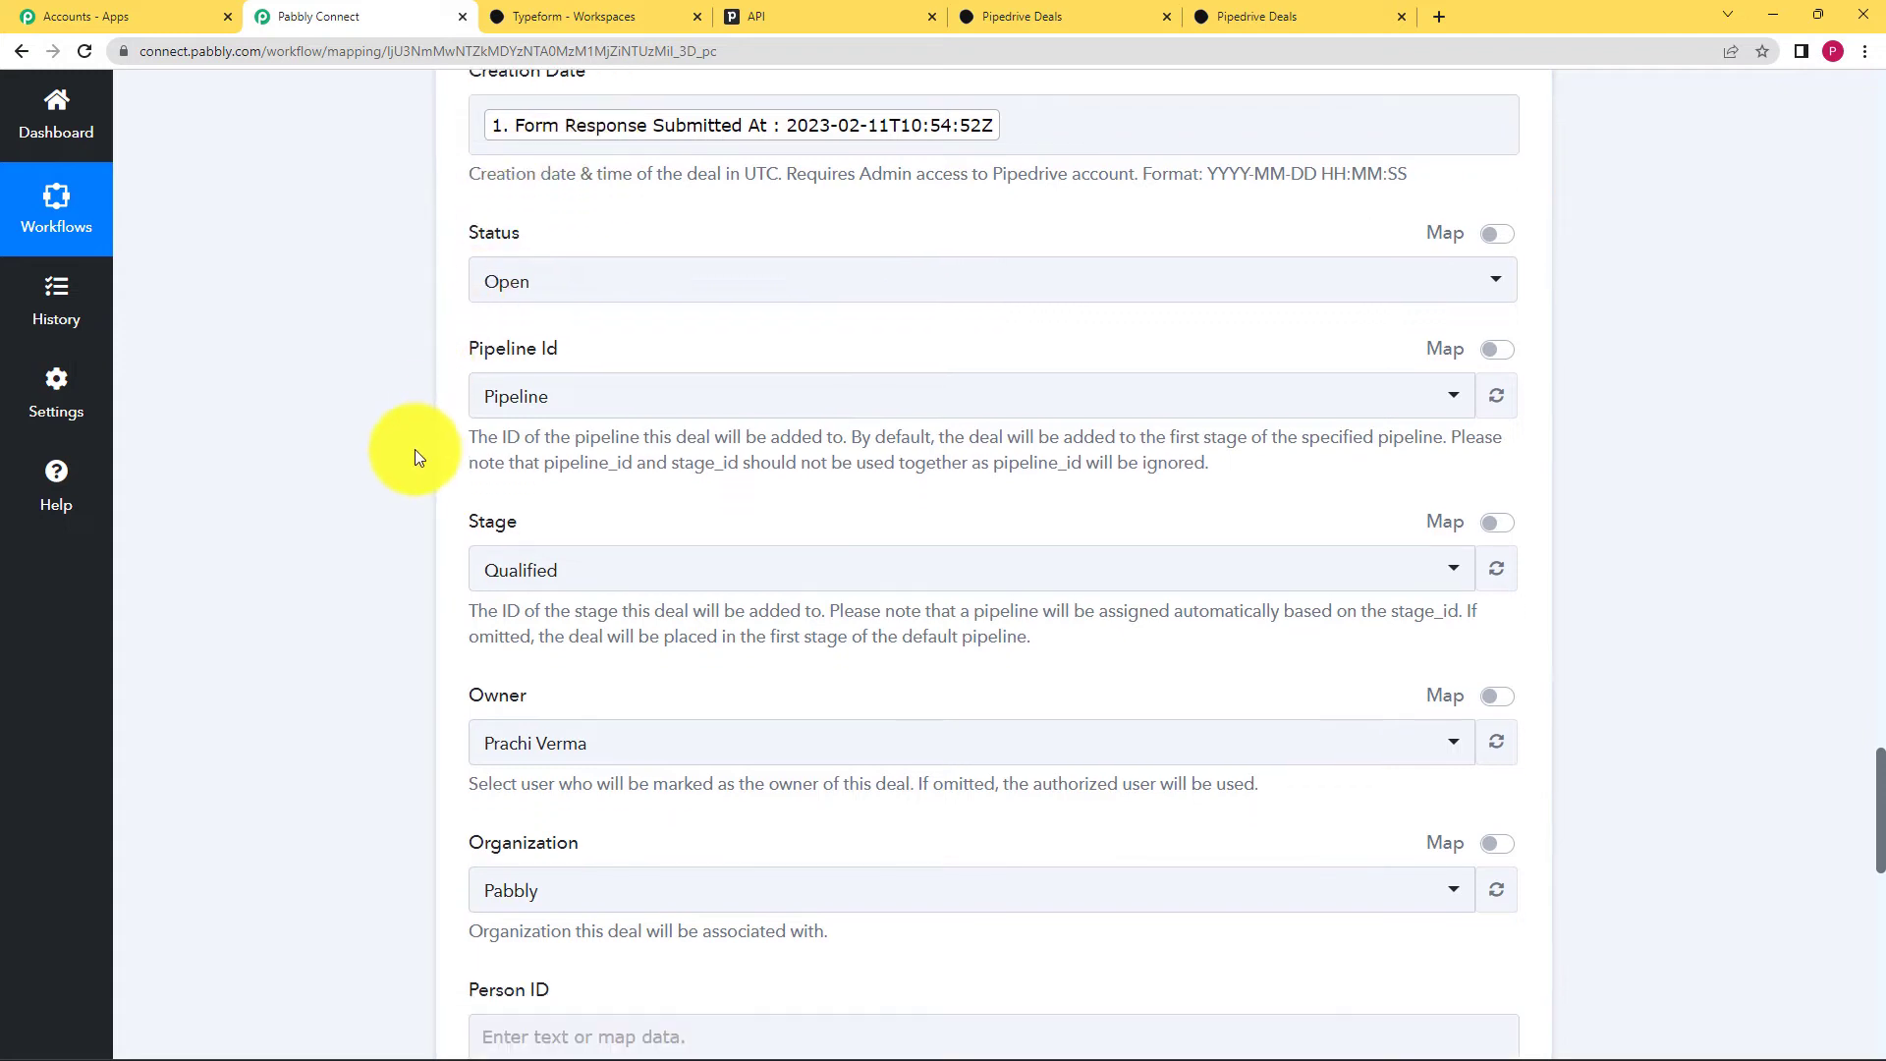
scroll(432, 442, "down", 2)
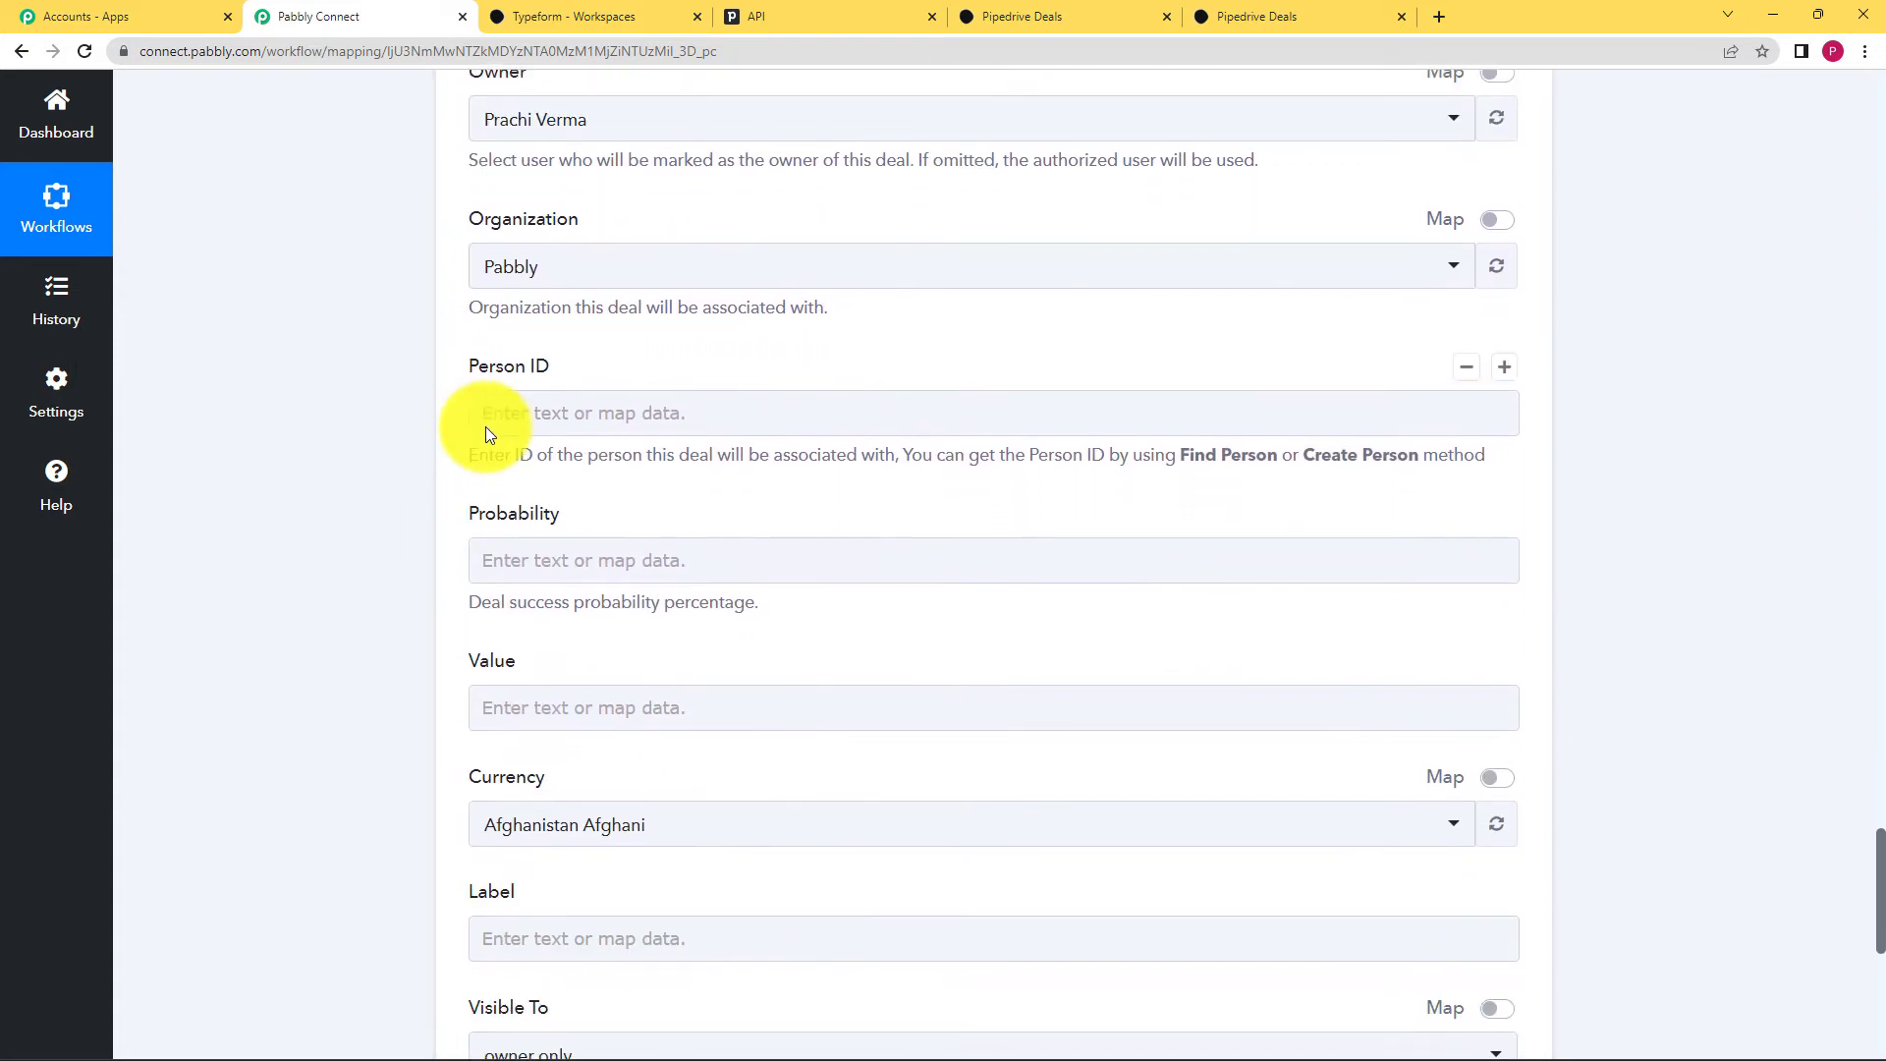
left_click(492, 422)
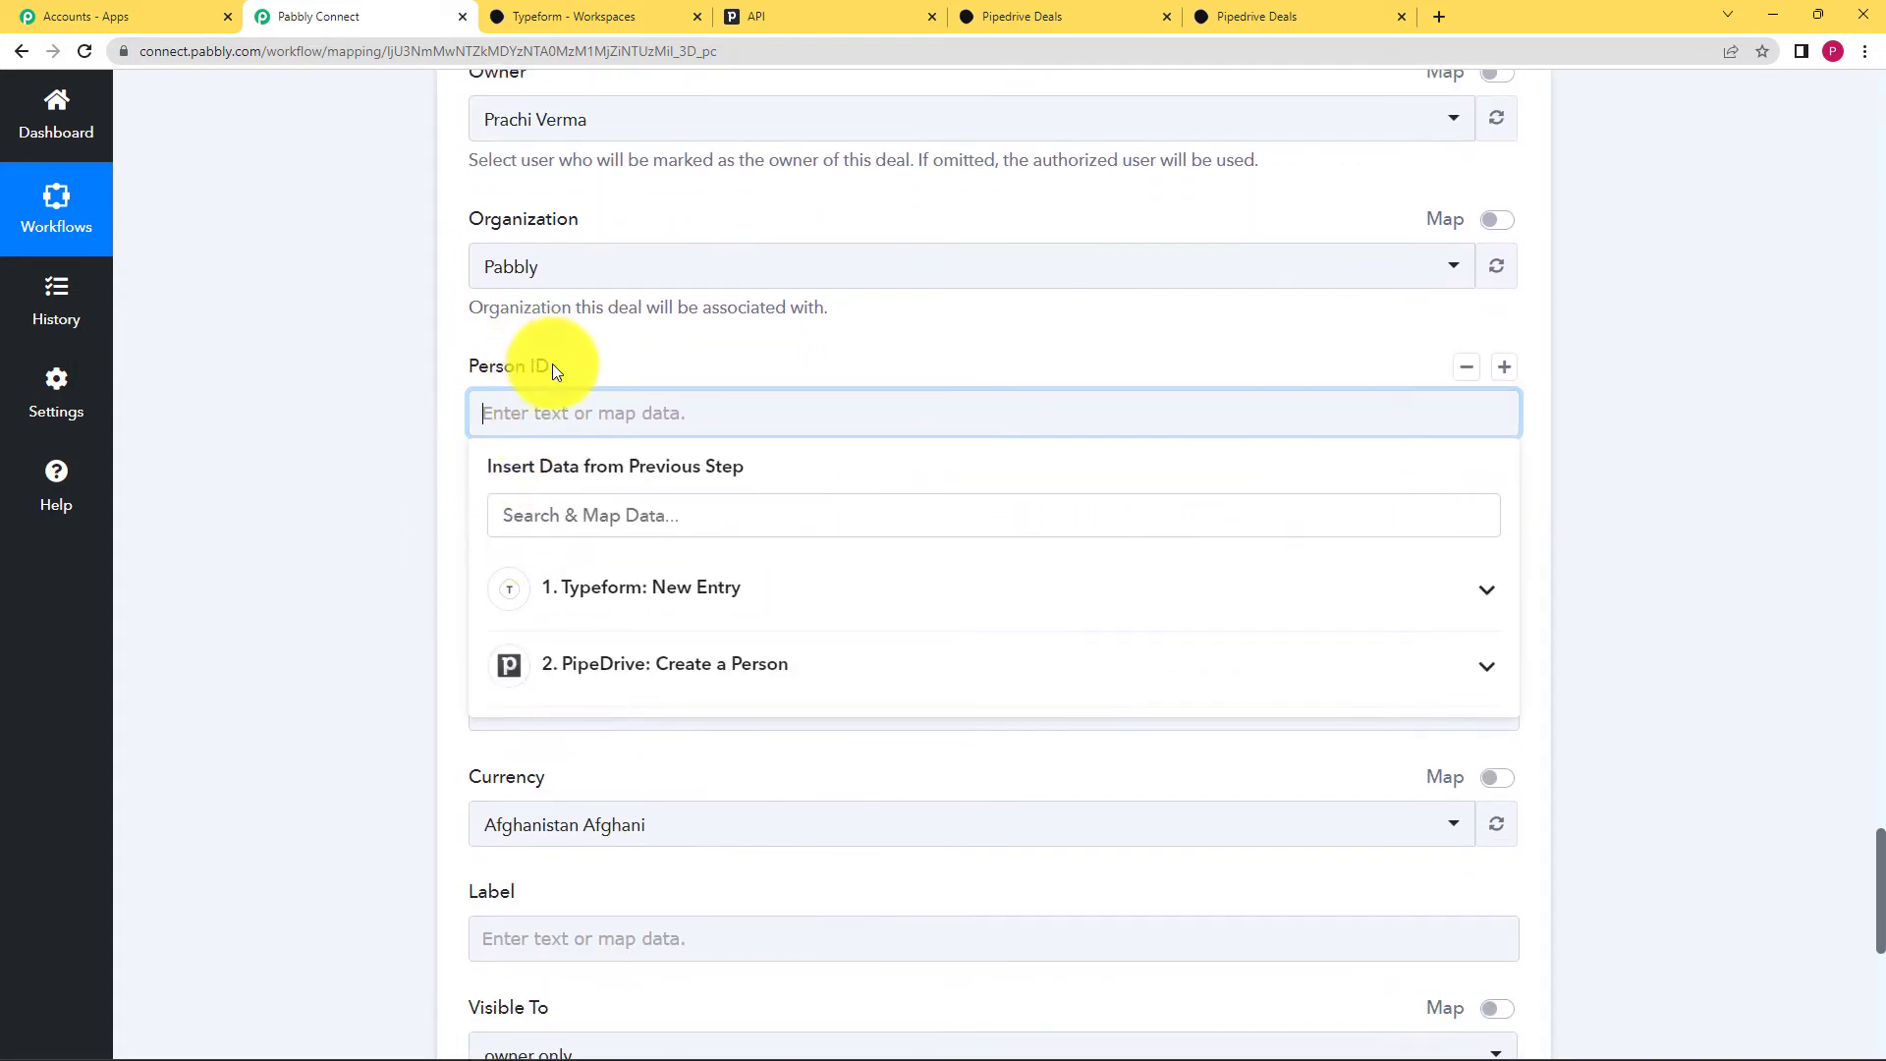
left_click(634, 668)
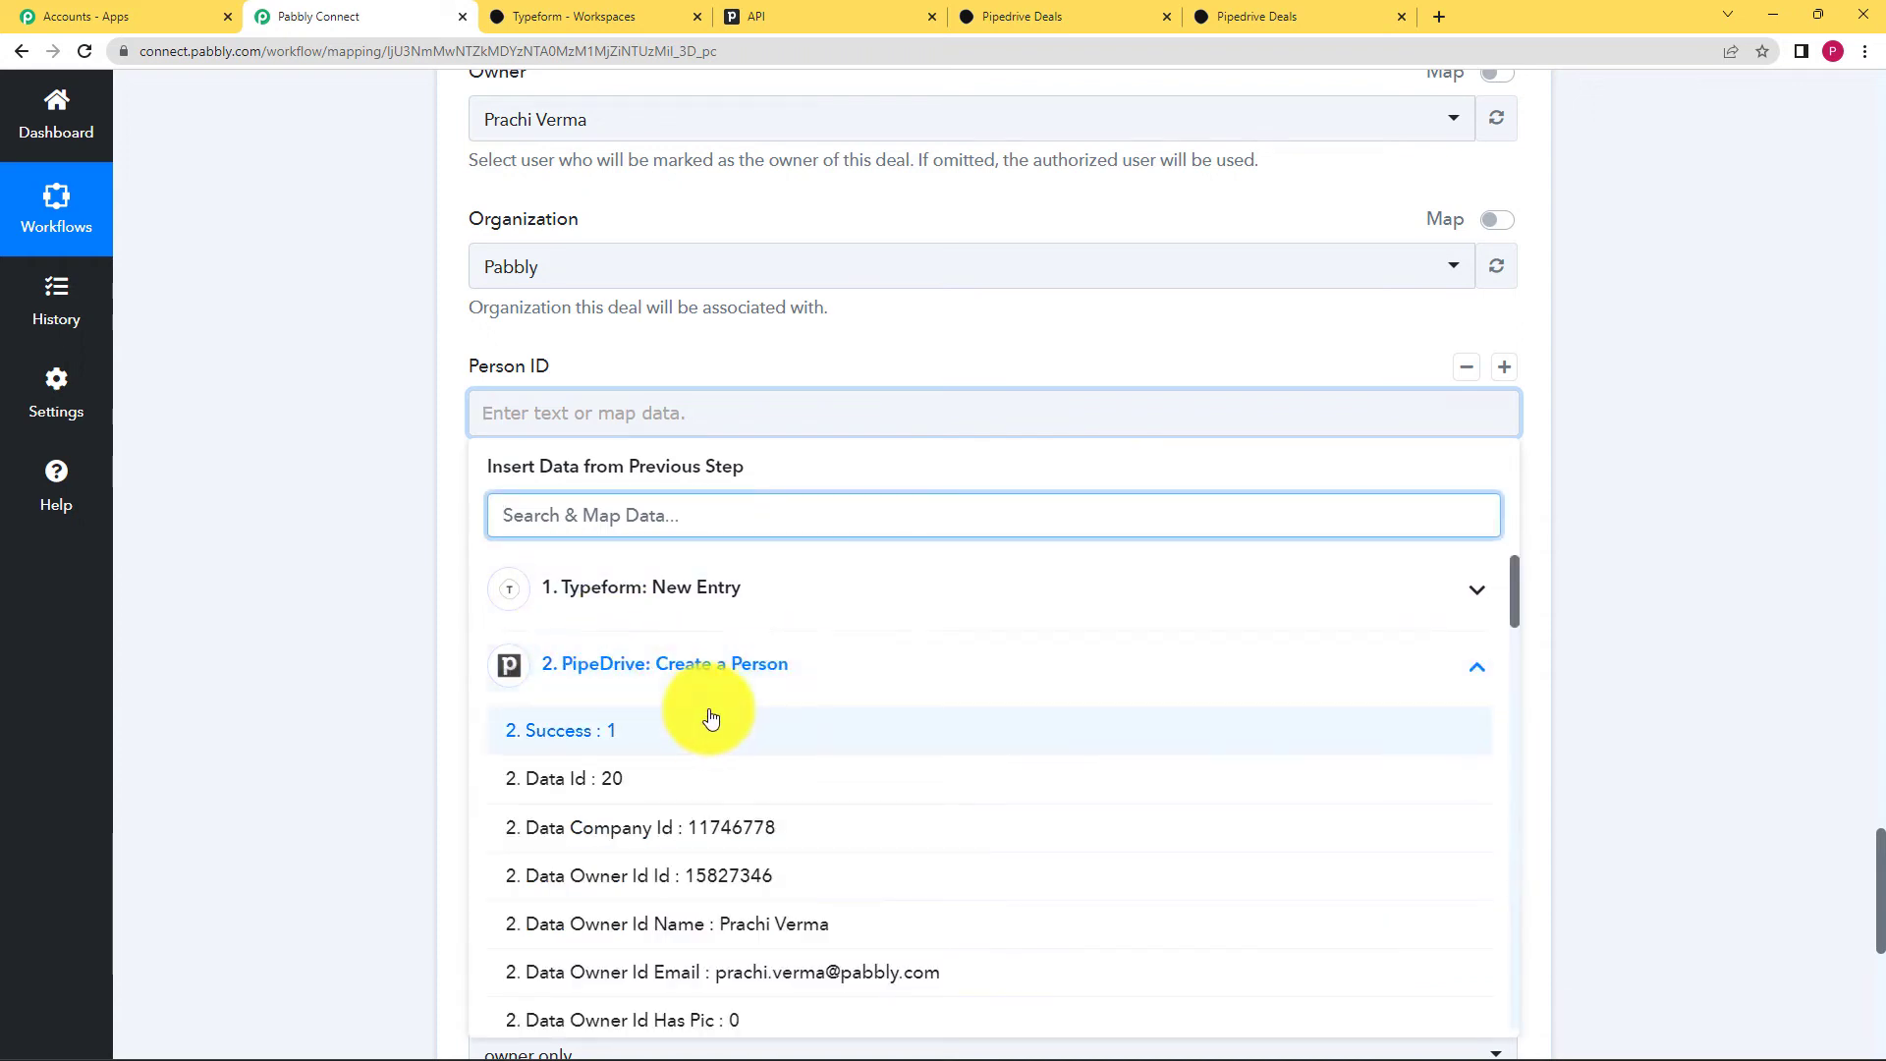
left_click(590, 792)
left_click(484, 417)
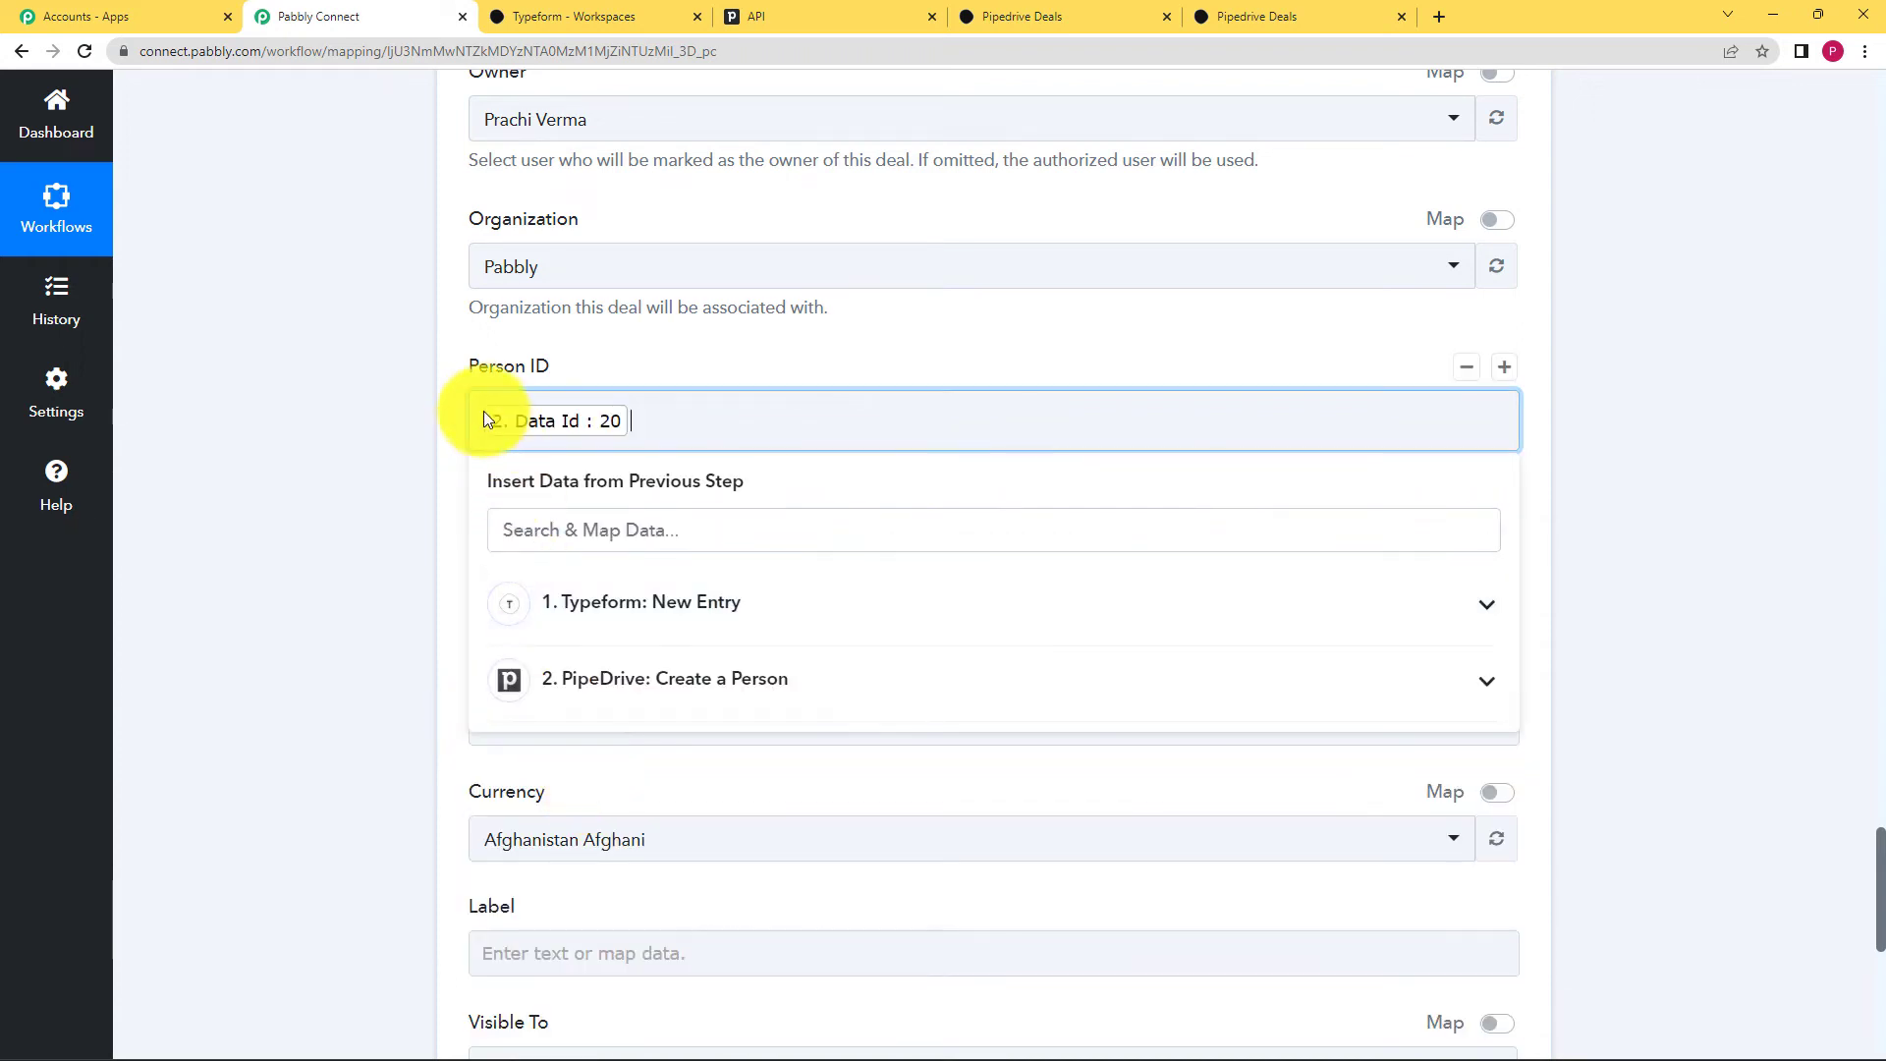
left_click(379, 590)
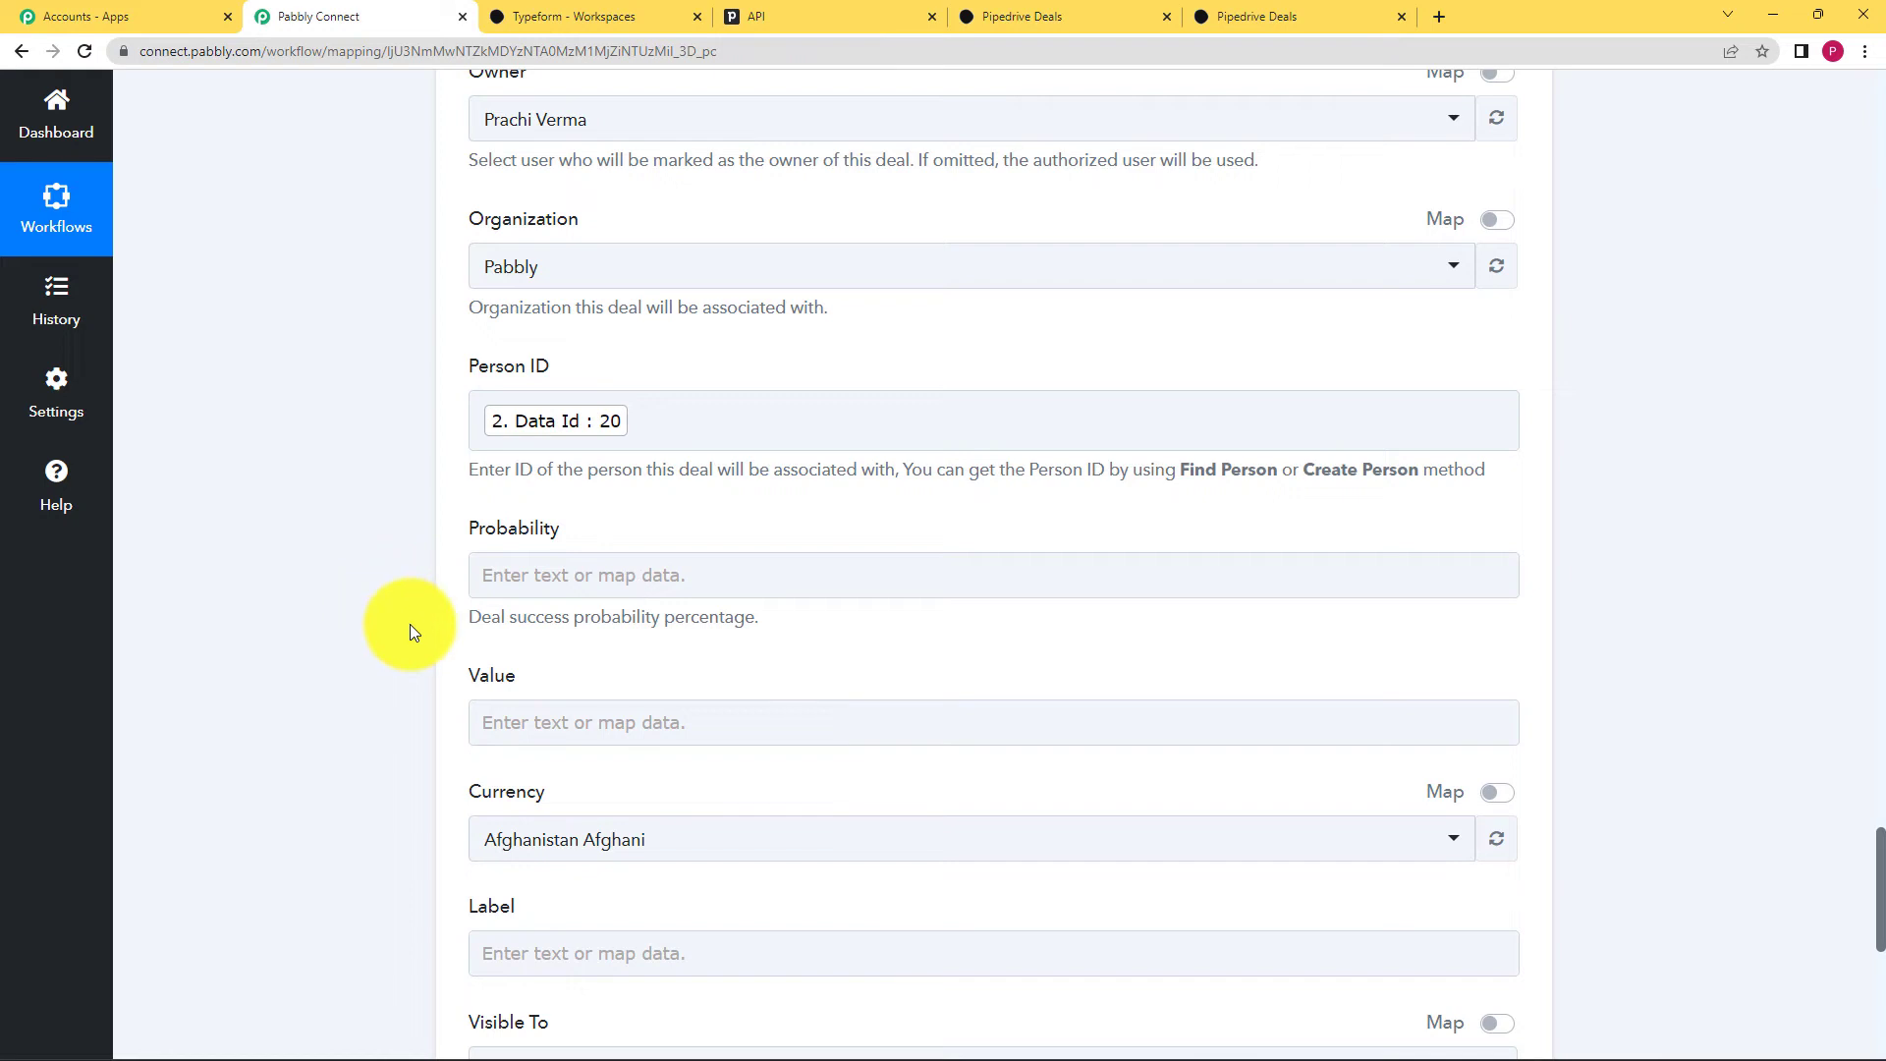
Step: Map the deal Value to the Typeform Answers 3 Number answer (50)
scroll(417, 619, "down", 2)
left_click(515, 530)
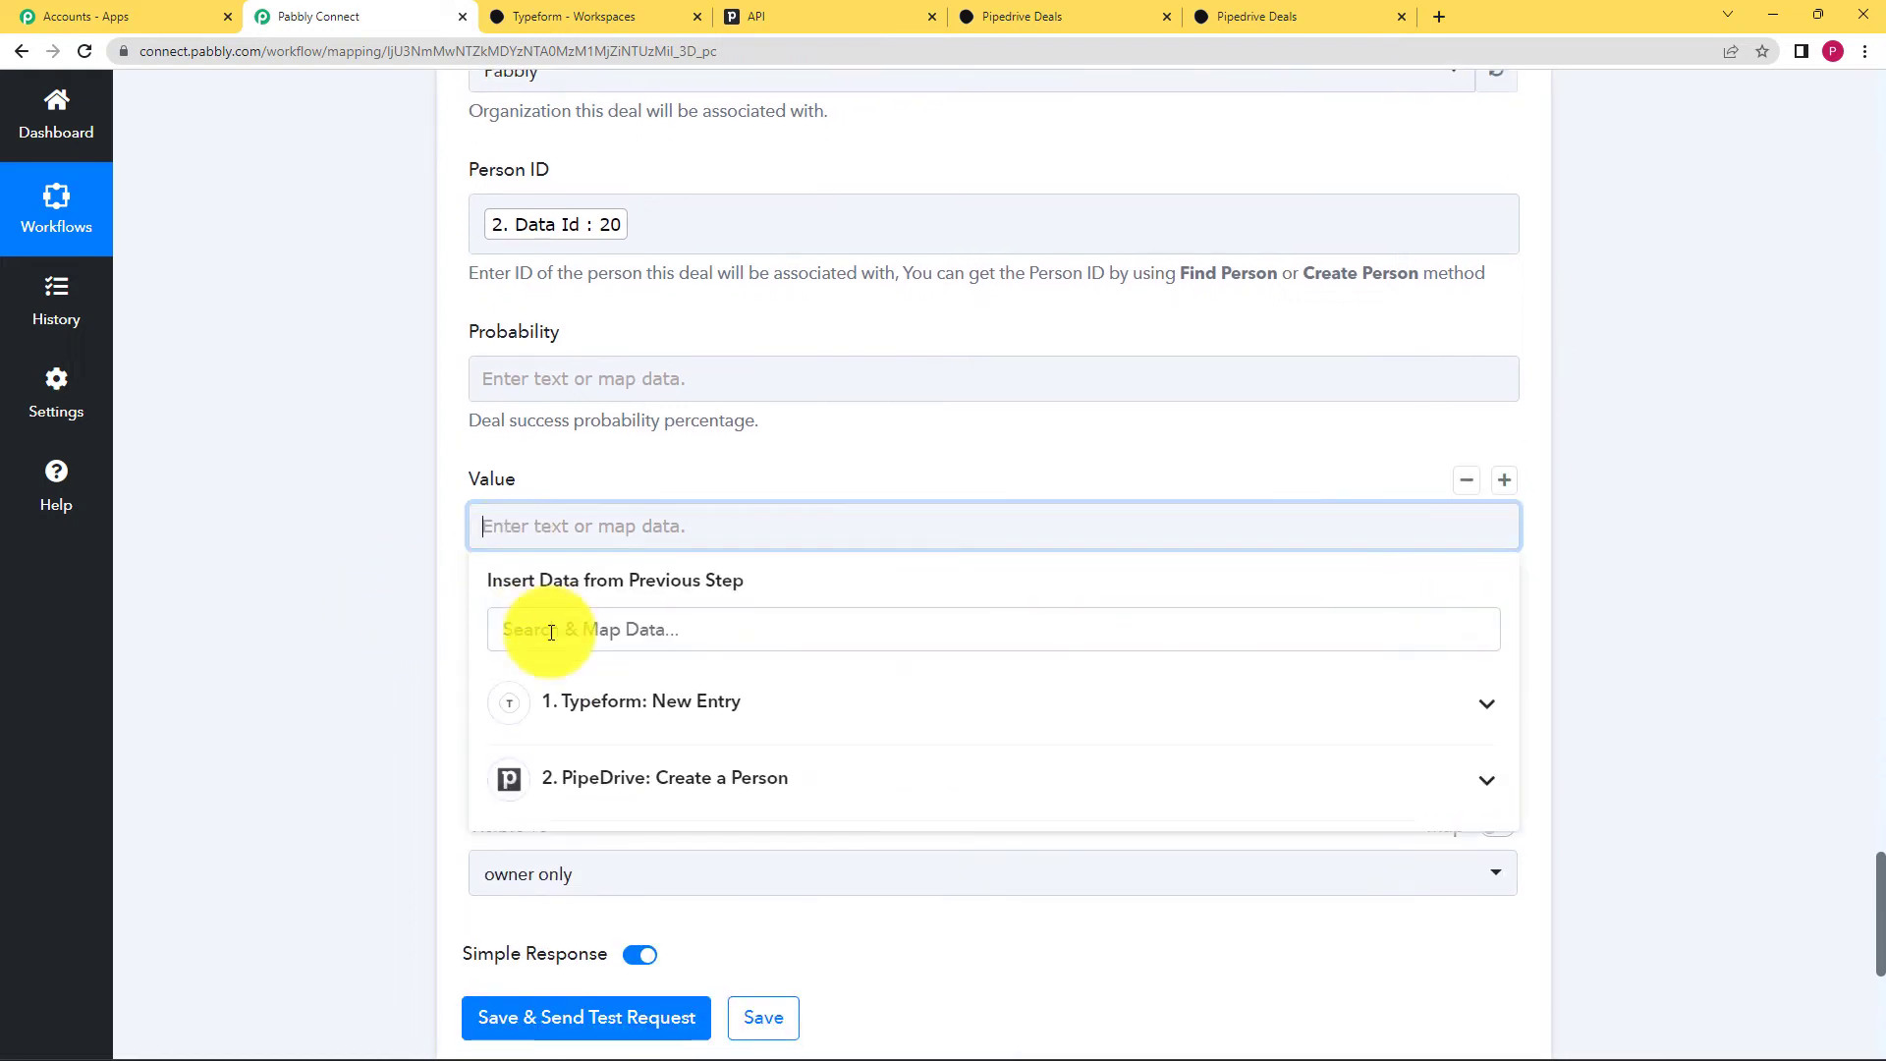
left_click(568, 688)
scroll(558, 786, "down", 1)
scroll(558, 786, "down", 4)
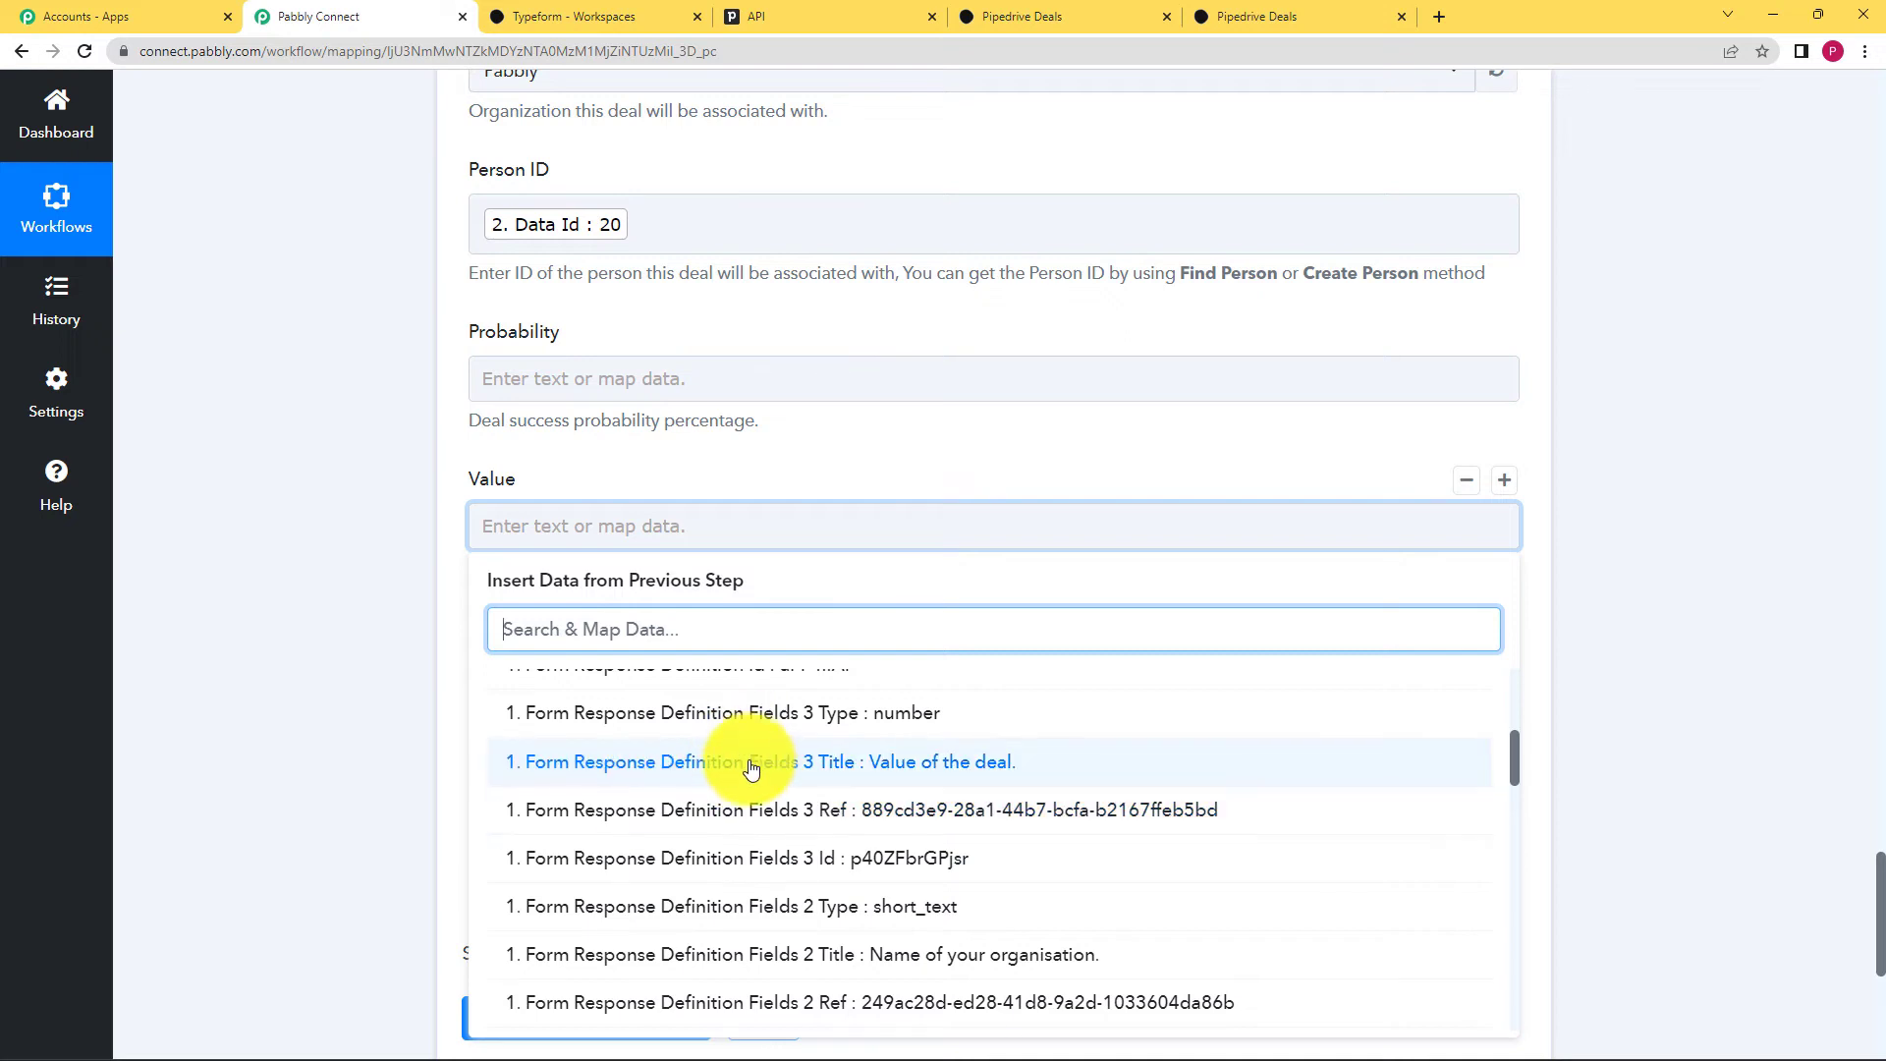
scroll(748, 767, "down", 9)
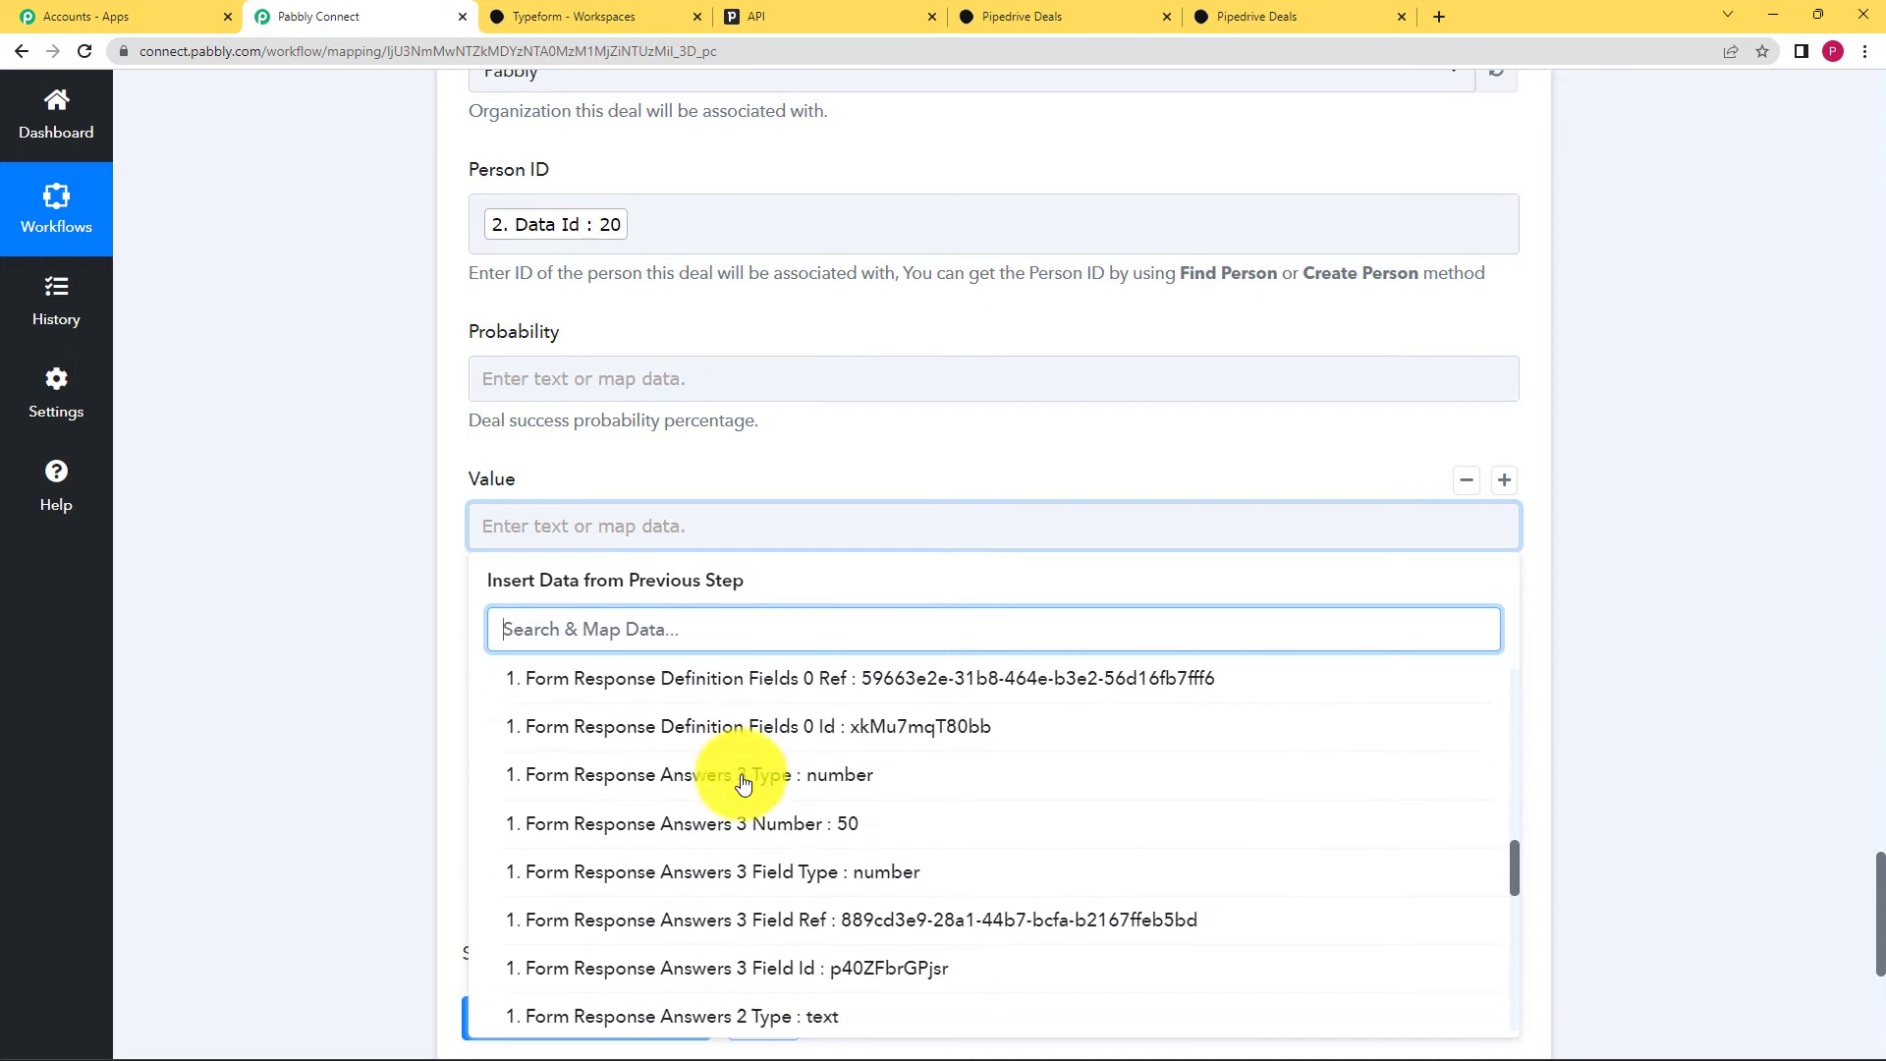
left_click(753, 752)
left_click(397, 735)
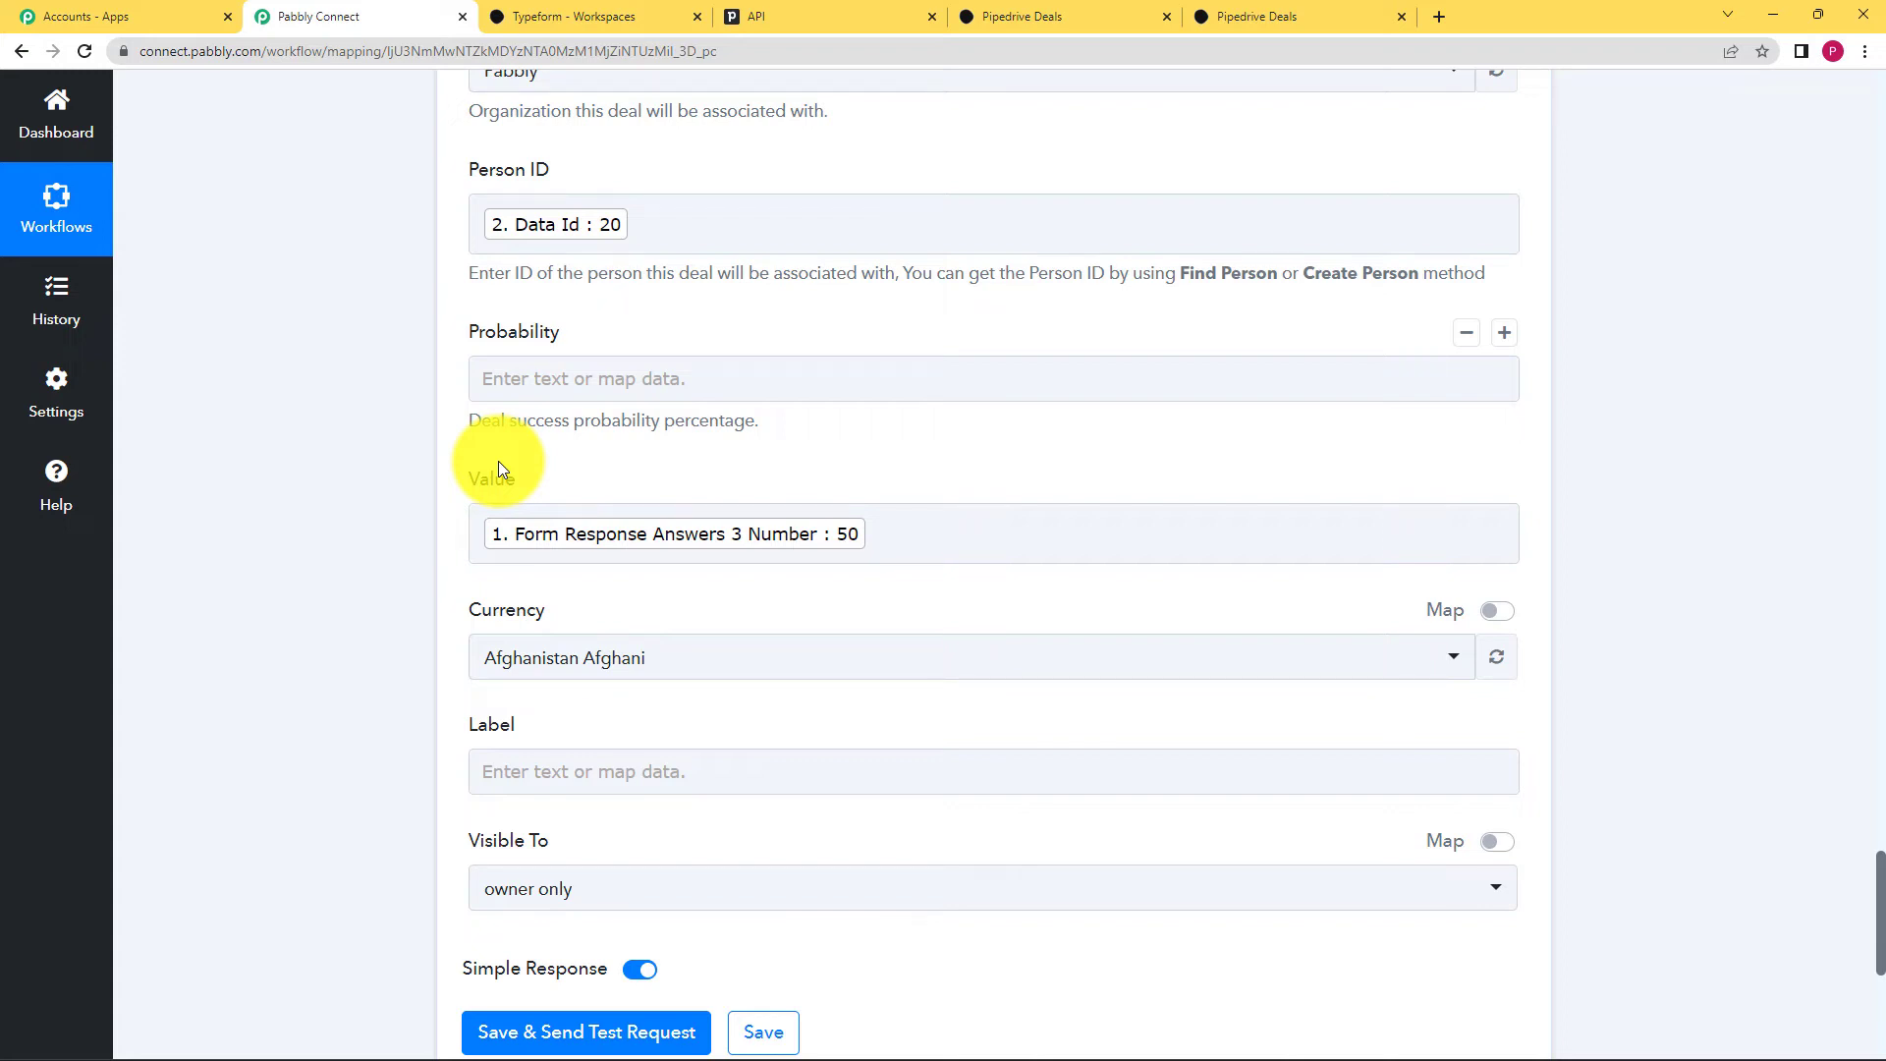
scroll(408, 666, "down", 5)
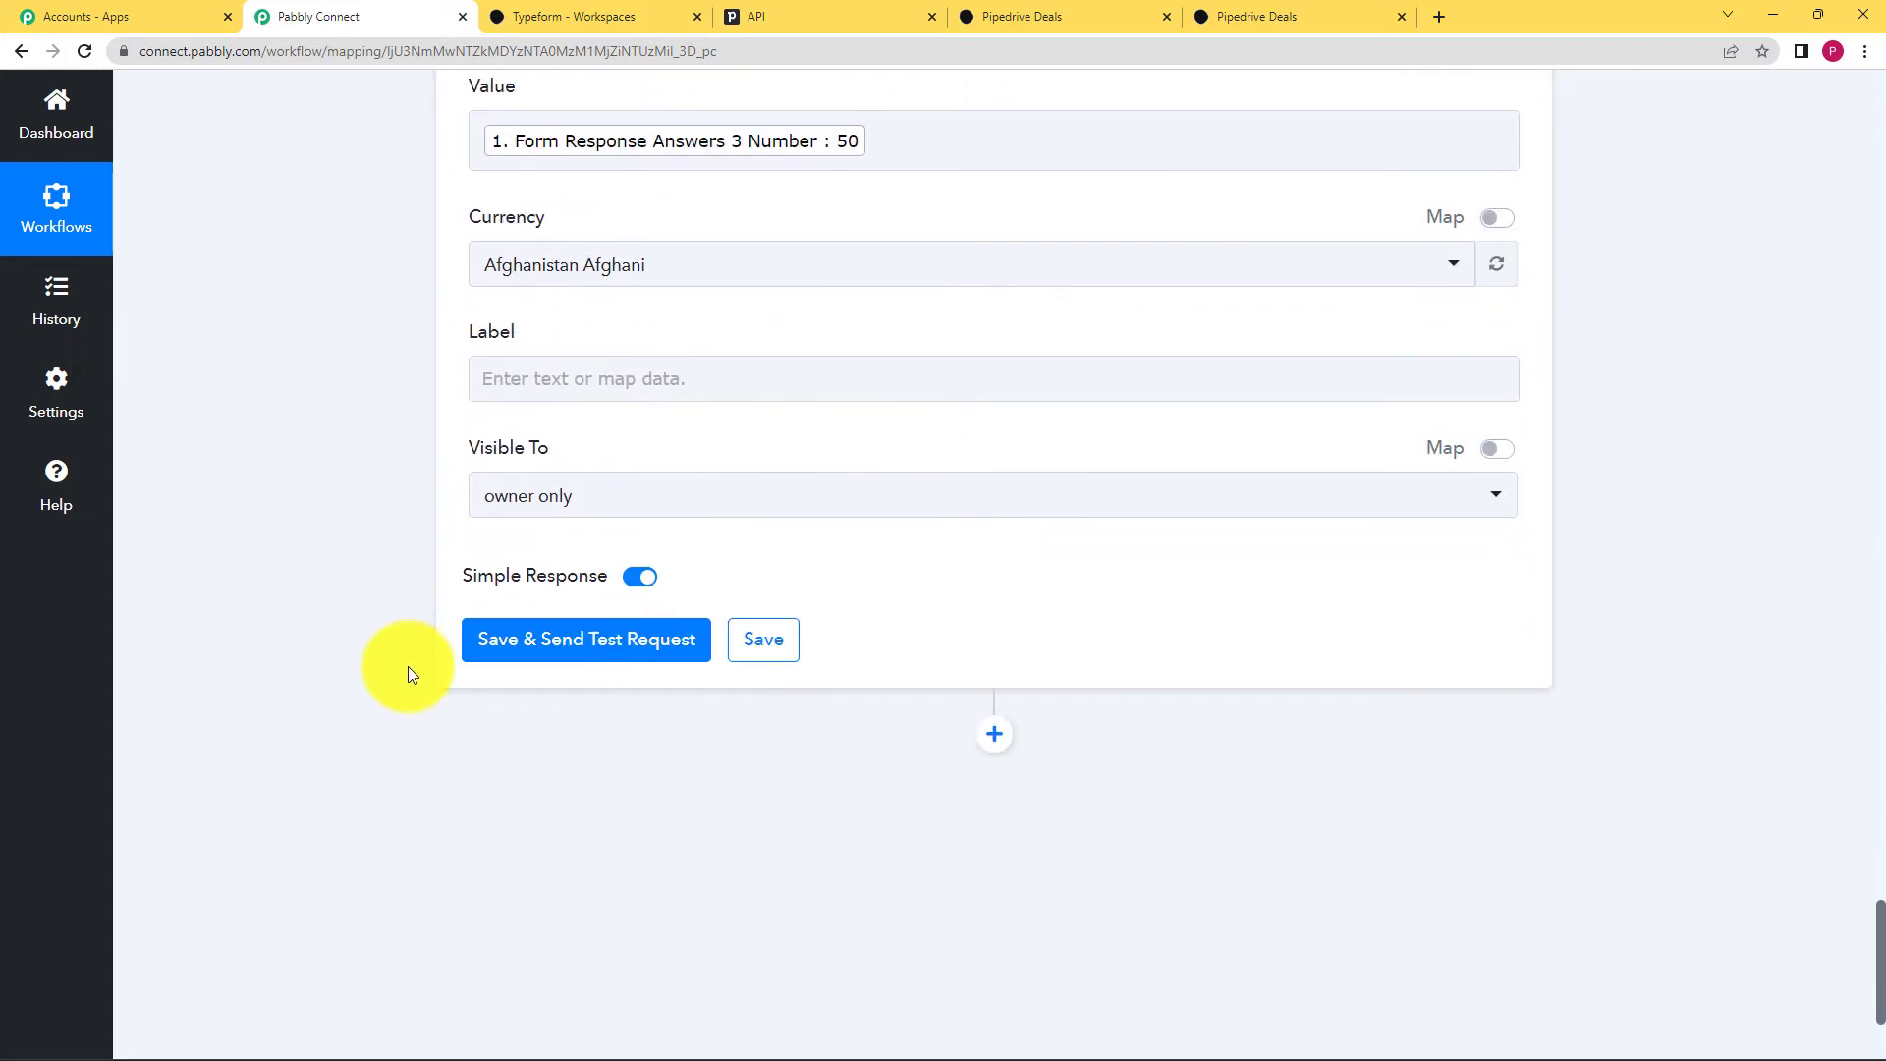
Step: Send the Create Deal test request and check the Success result and linked person name
left_click(504, 644)
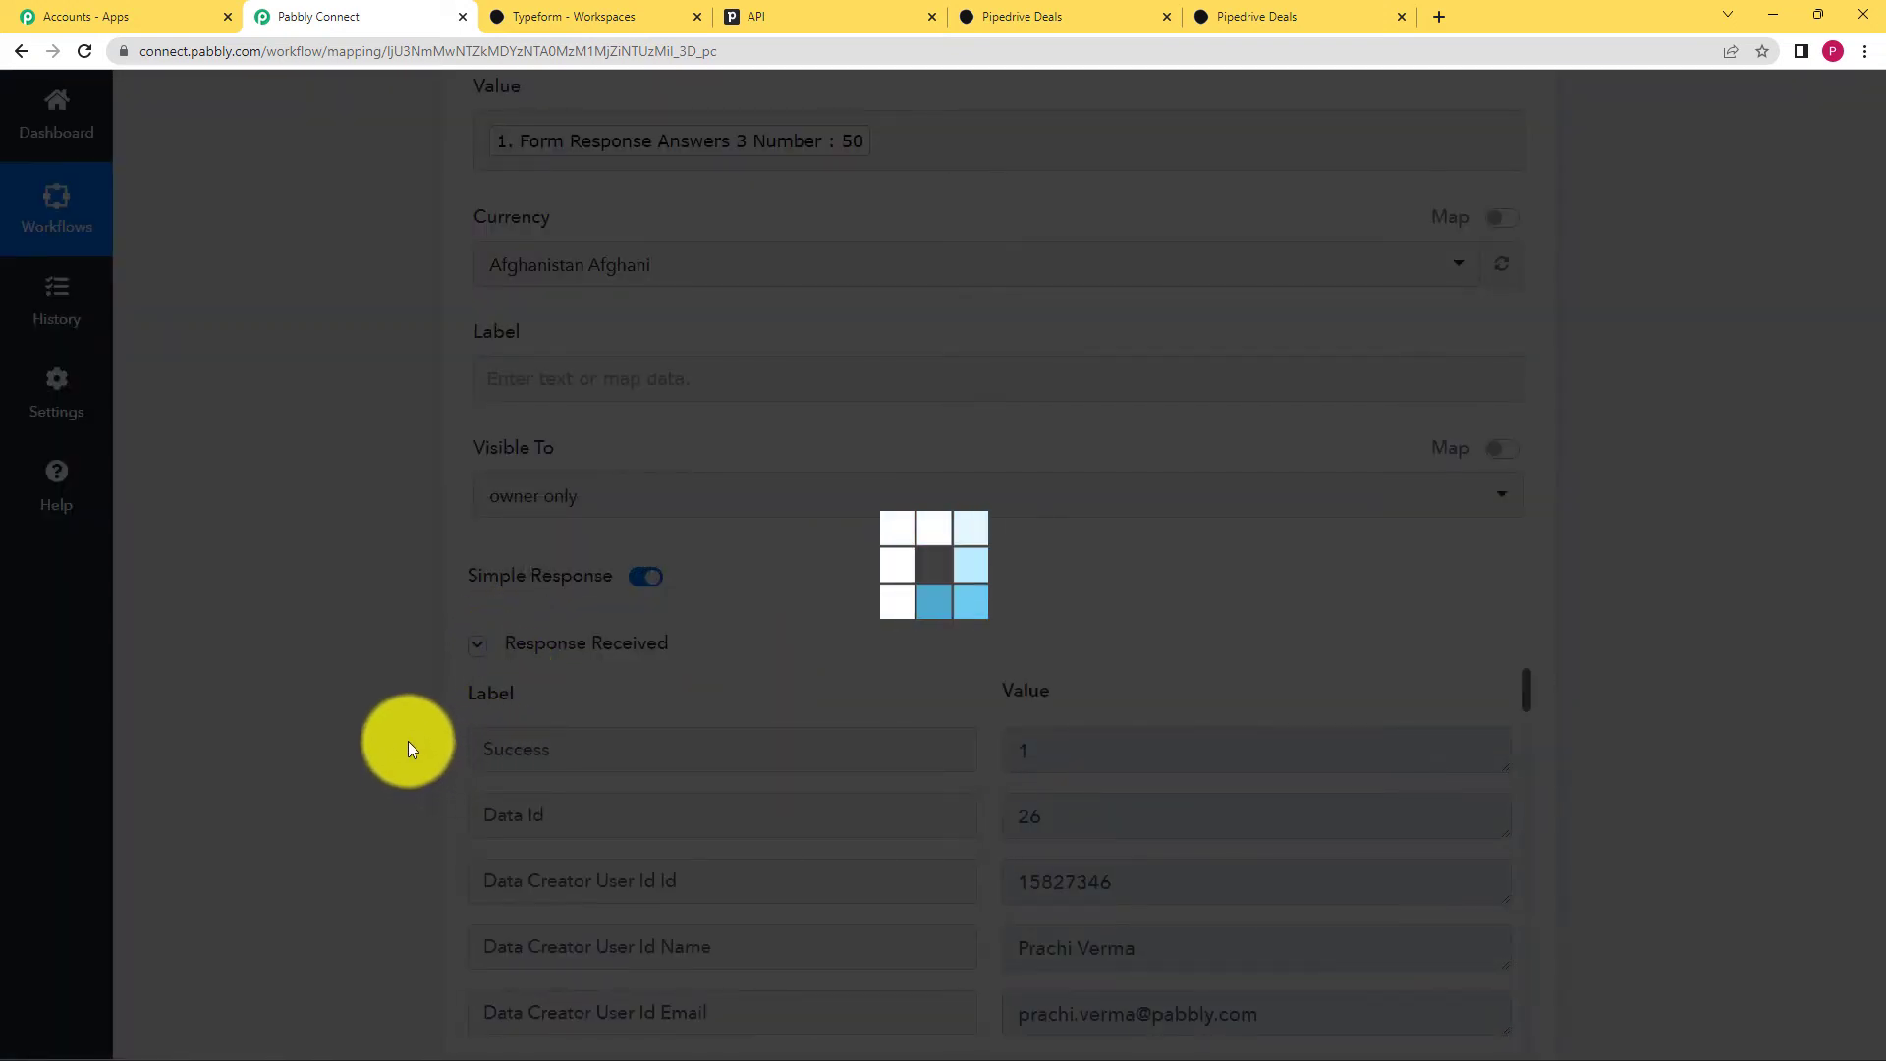
scroll(409, 745, "down", 4)
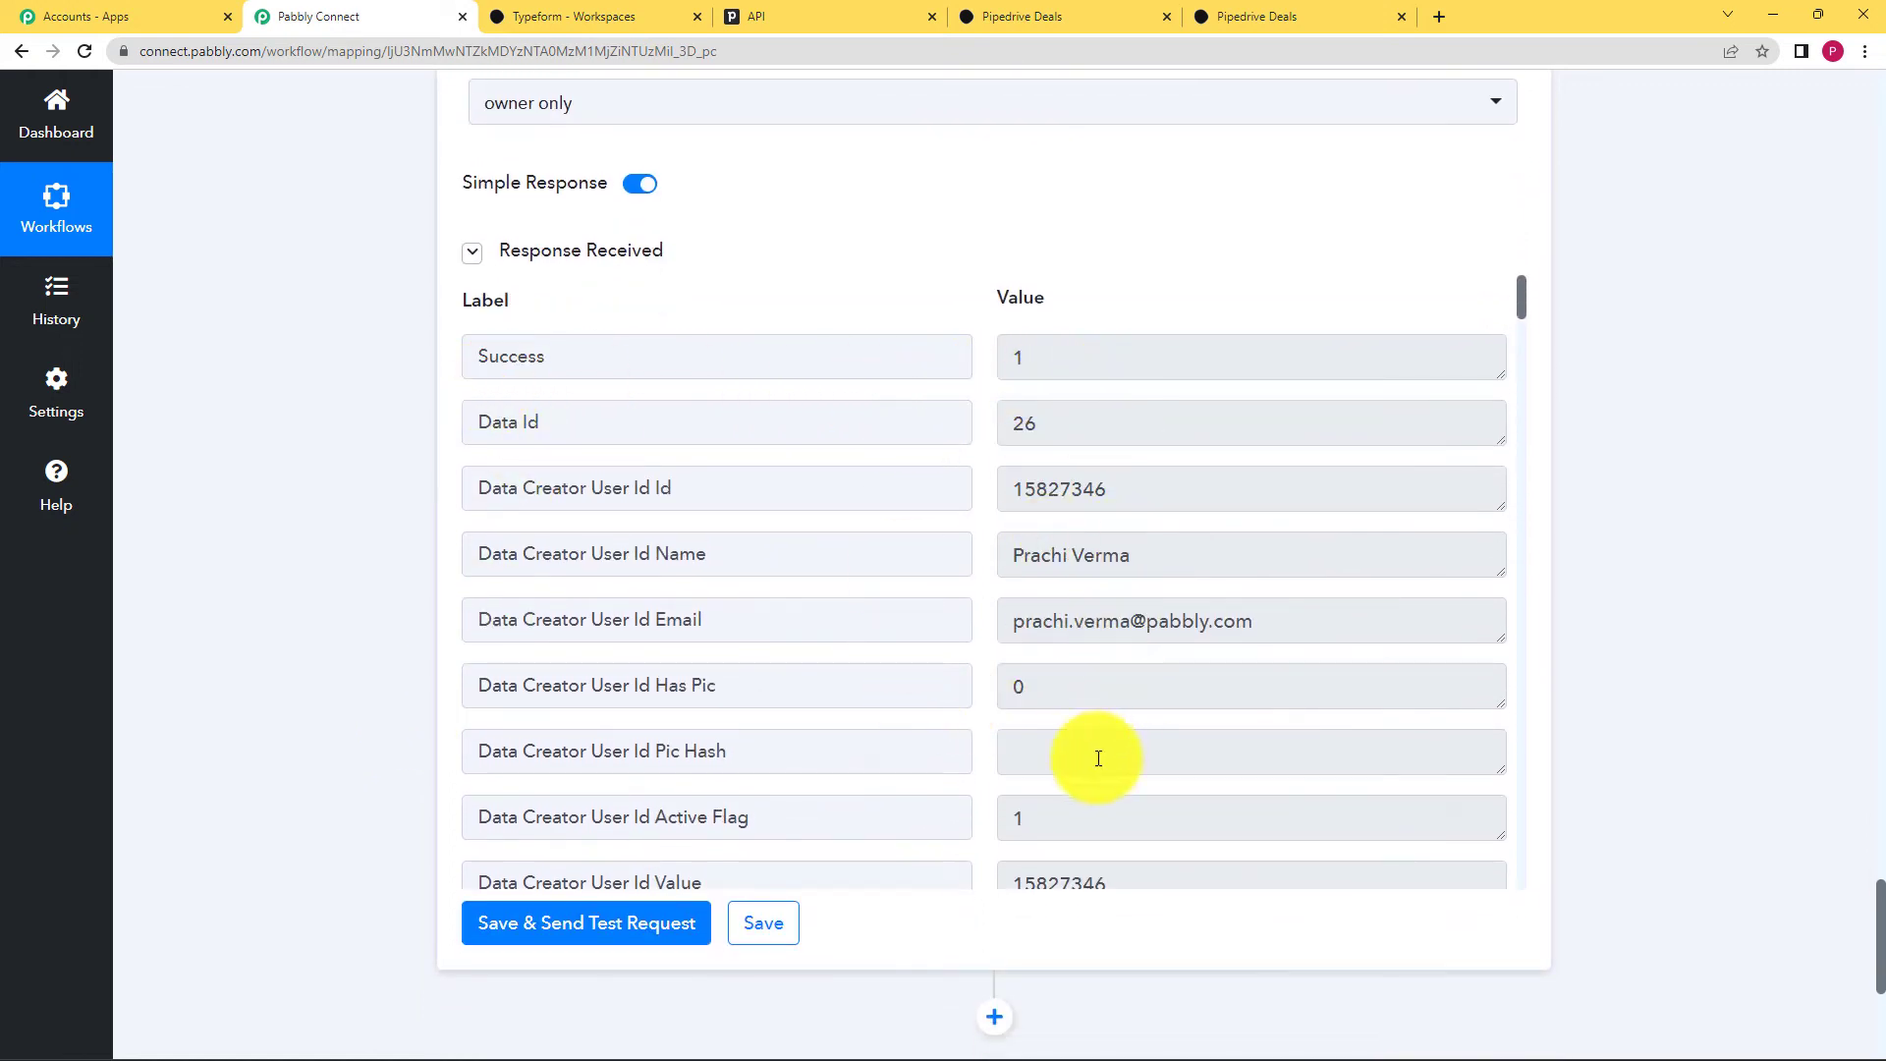
left_click_drag(550, 355, 425, 382)
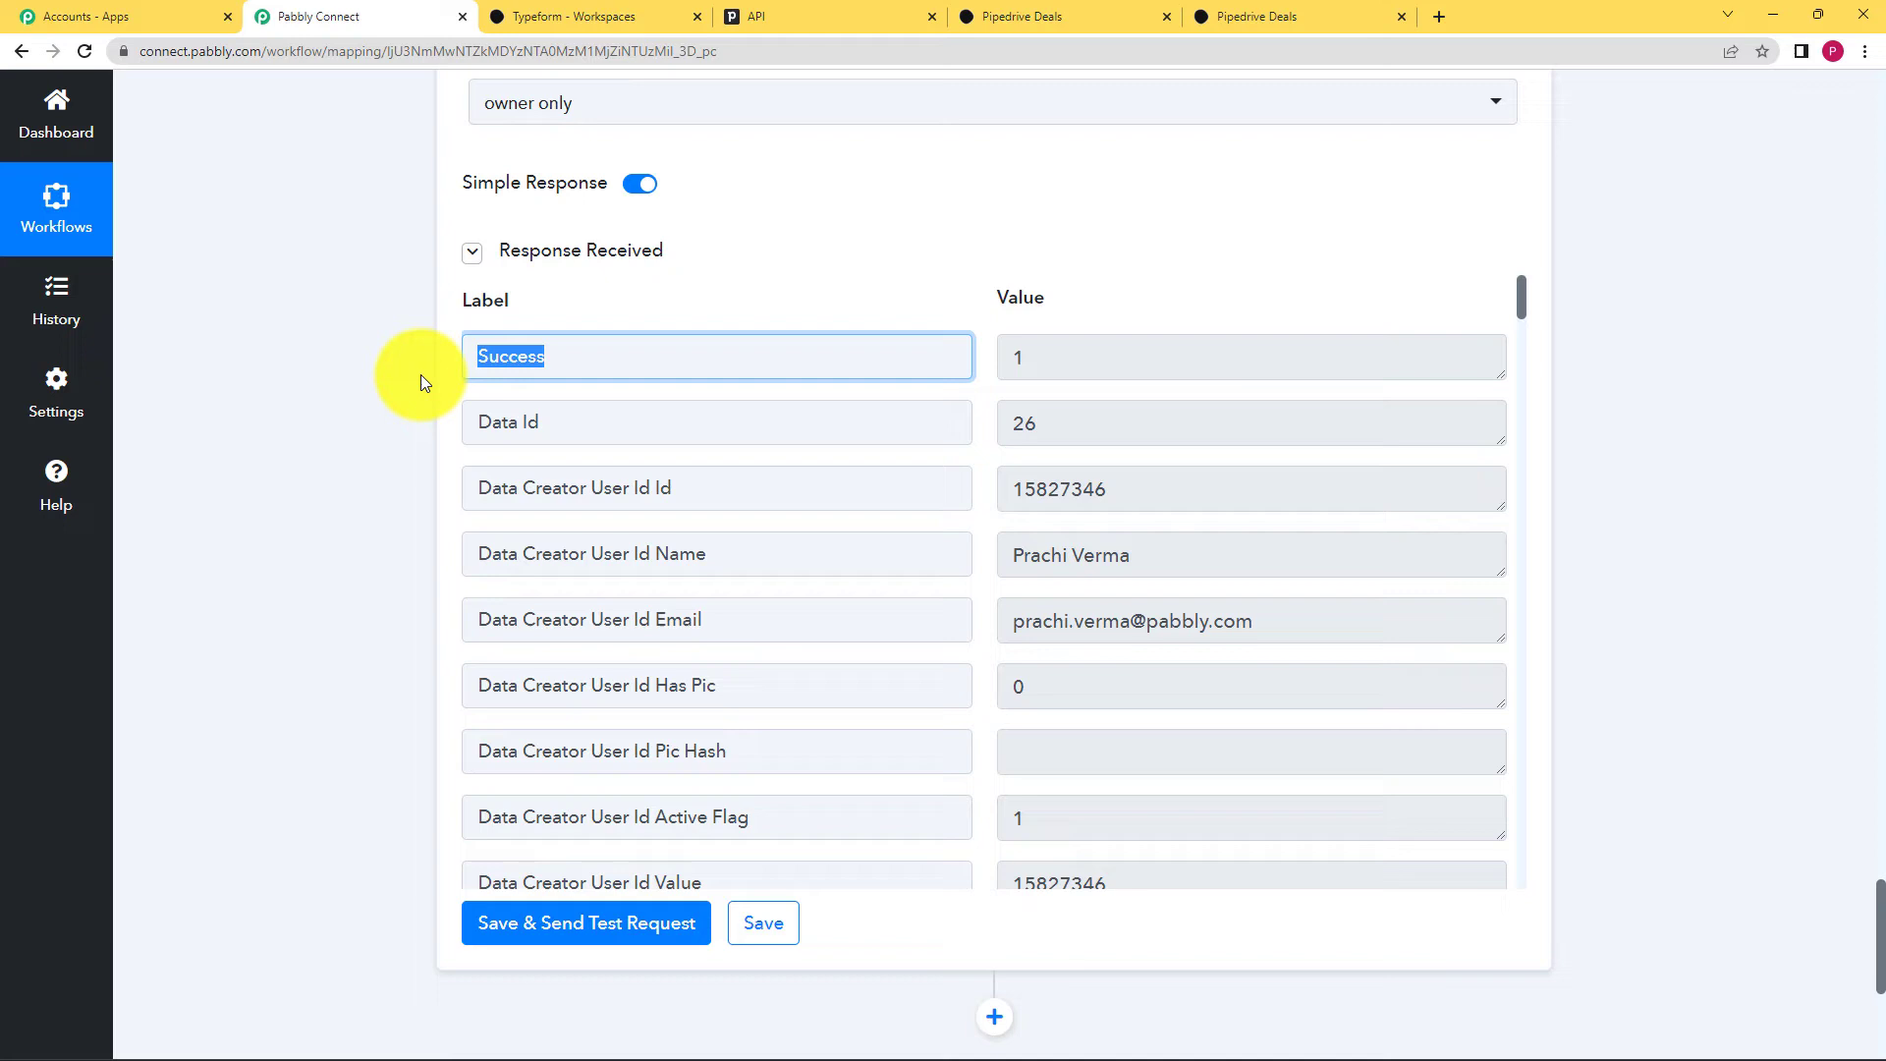
left_click(395, 452)
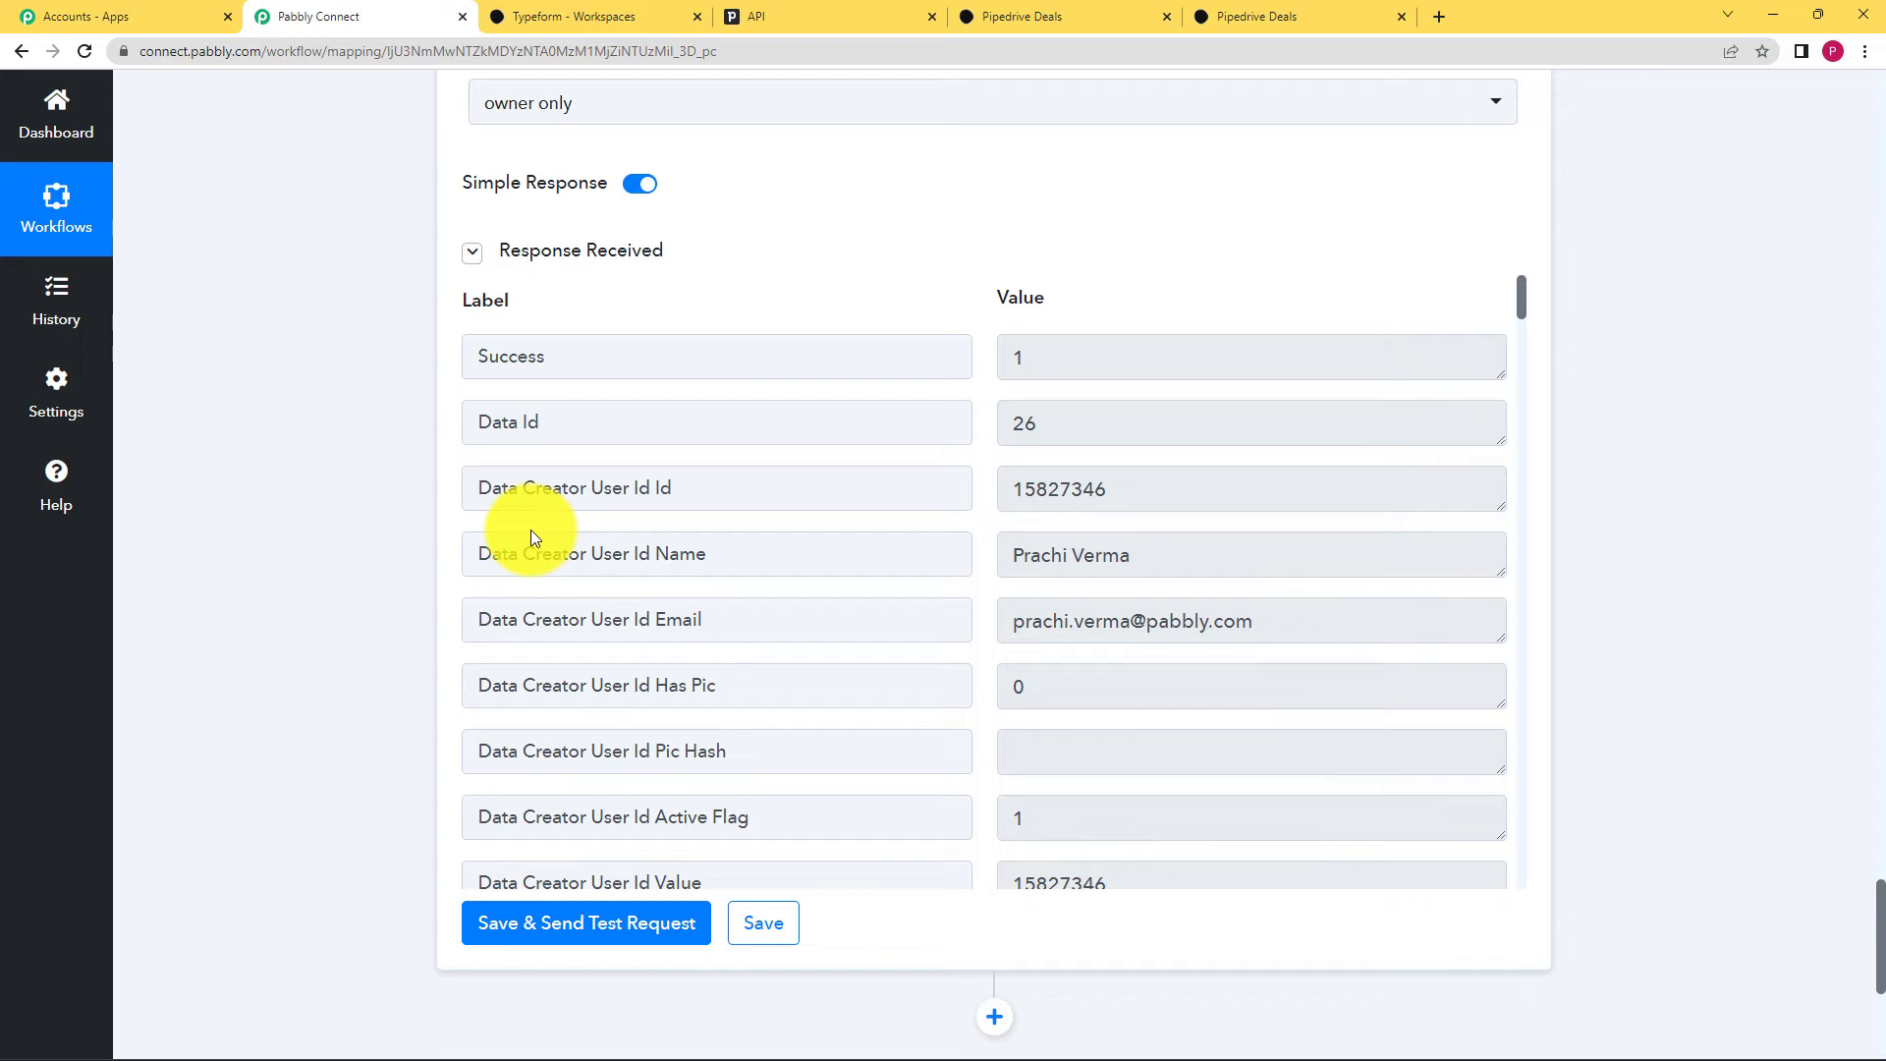
scroll(1101, 625, "down", 2)
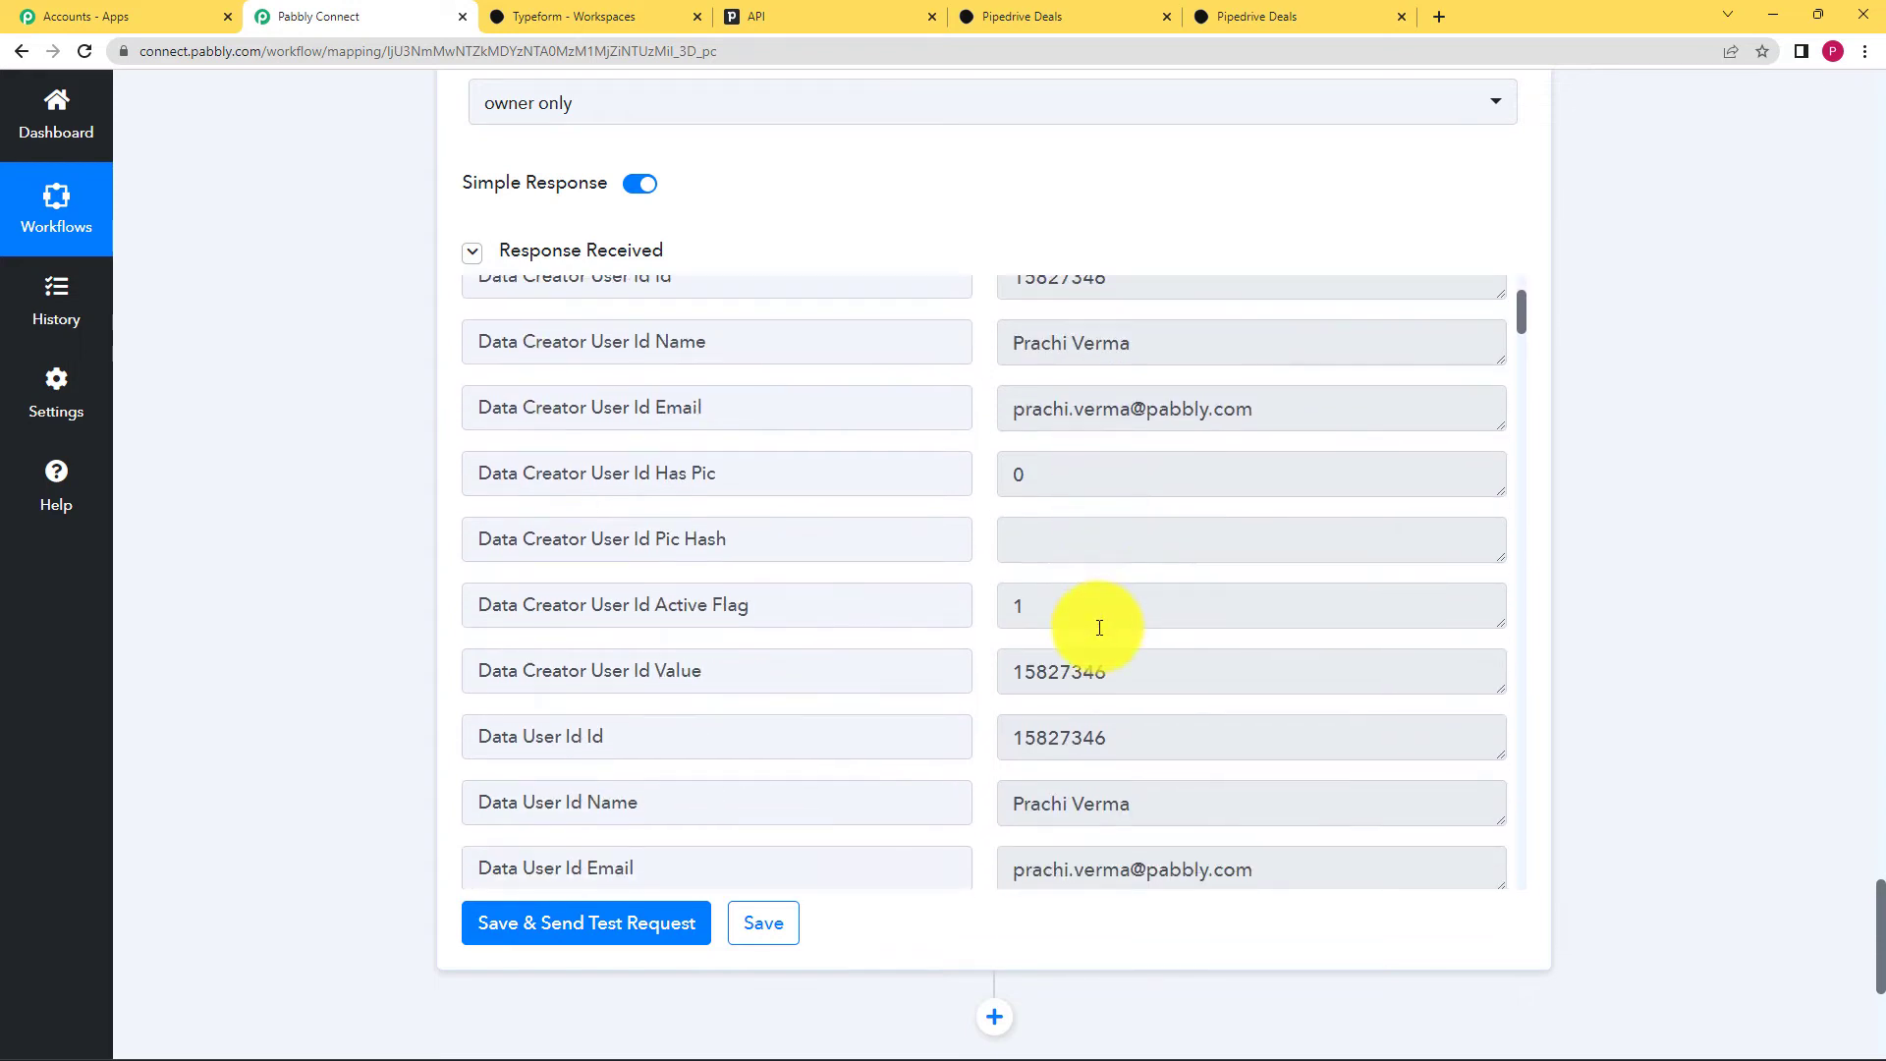
scroll(1099, 628, "down", 9)
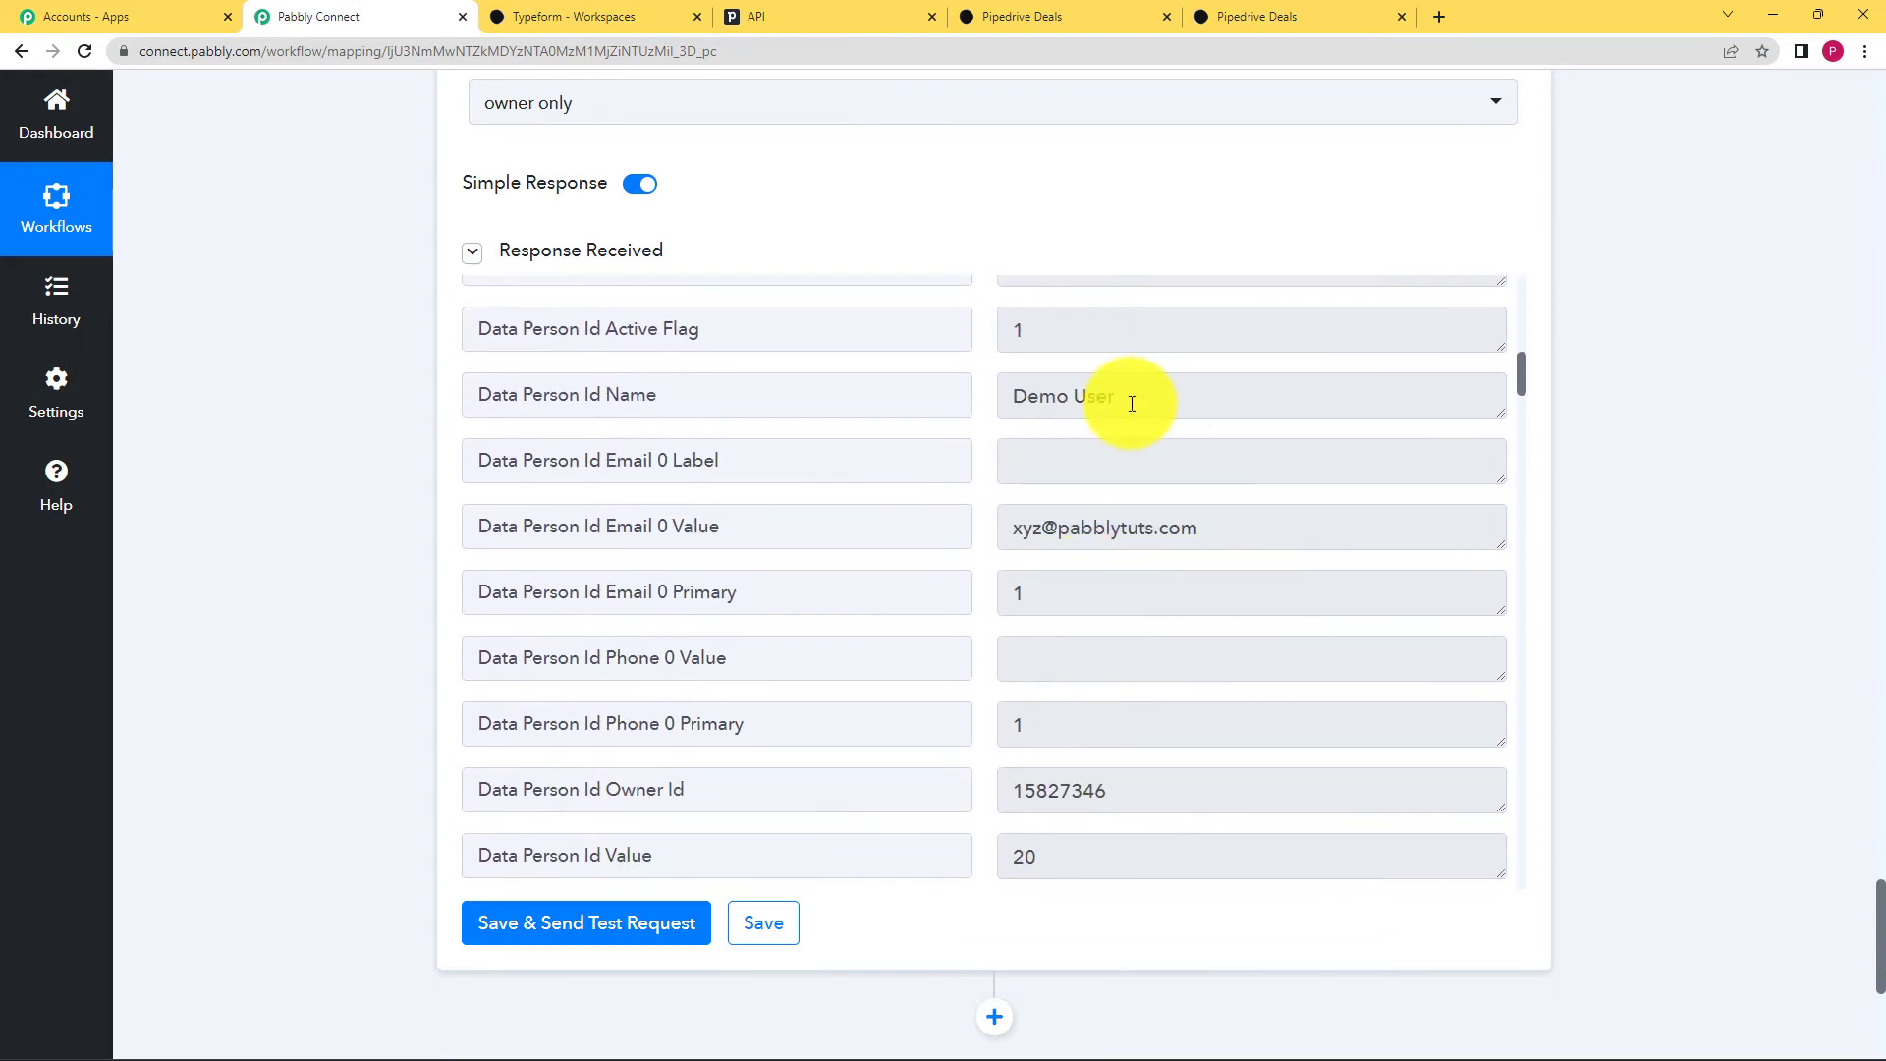
left_click_drag(1131, 404, 977, 400)
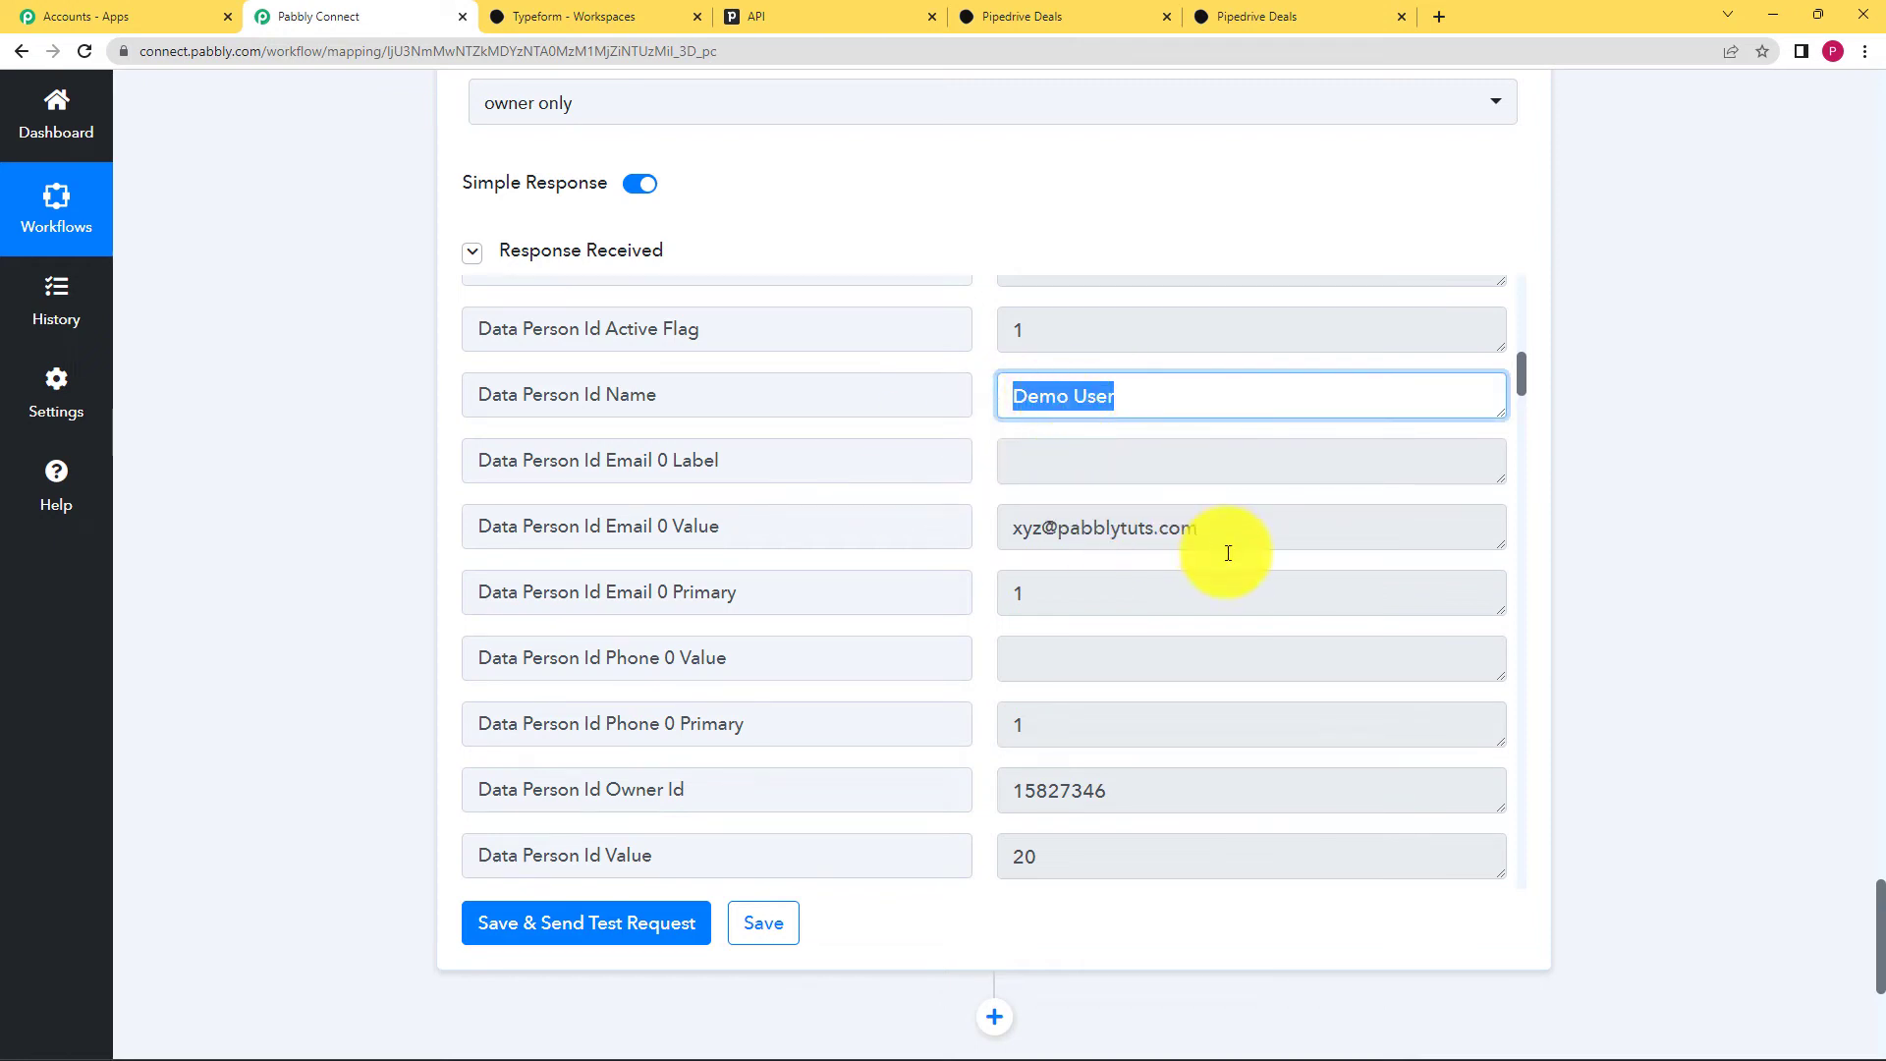
left_click_drag(1218, 536, 1074, 581)
scroll(1022, 589, "down", 3)
Step: Verify linked person Id 20 and deal value 50, then save the workflow
left_click(1009, 557)
scroll(1075, 593, "down", 8)
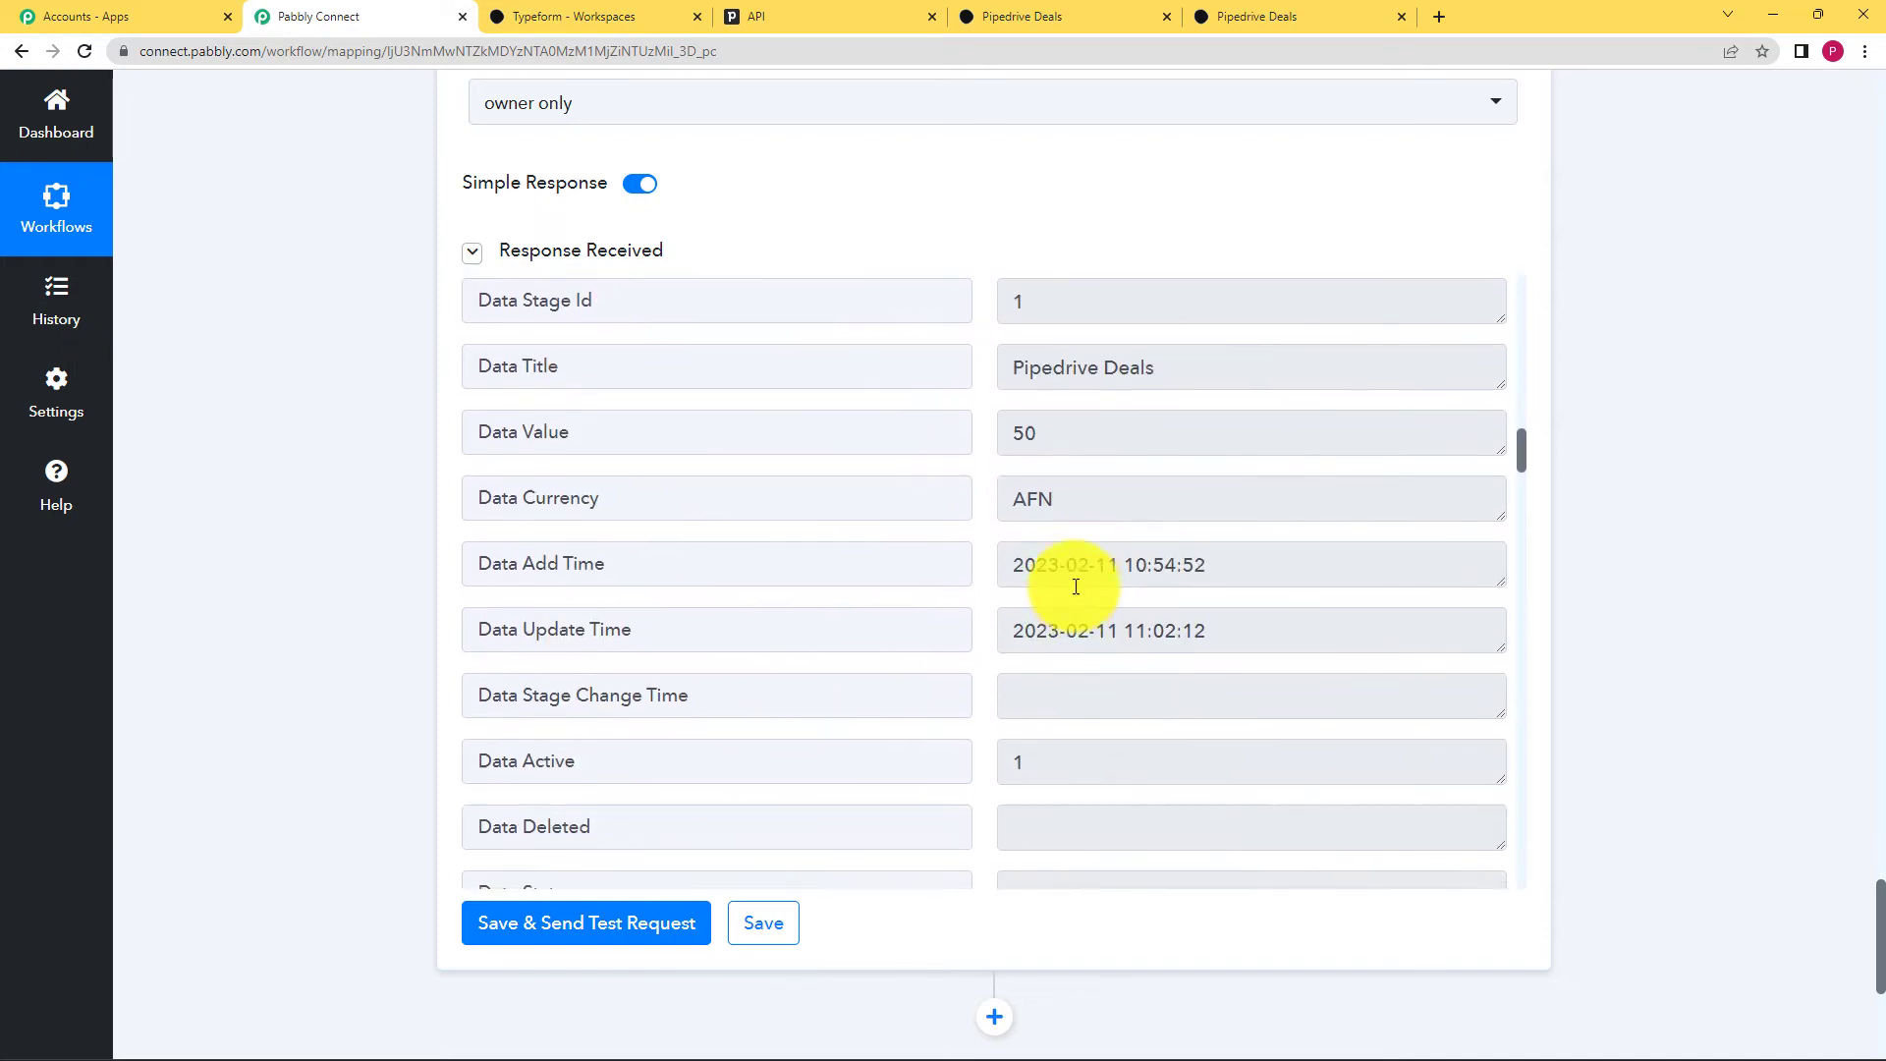
scroll(1124, 341, "down", 1)
scroll(1179, 442, "up", 2)
left_click_drag(1182, 488, 958, 511)
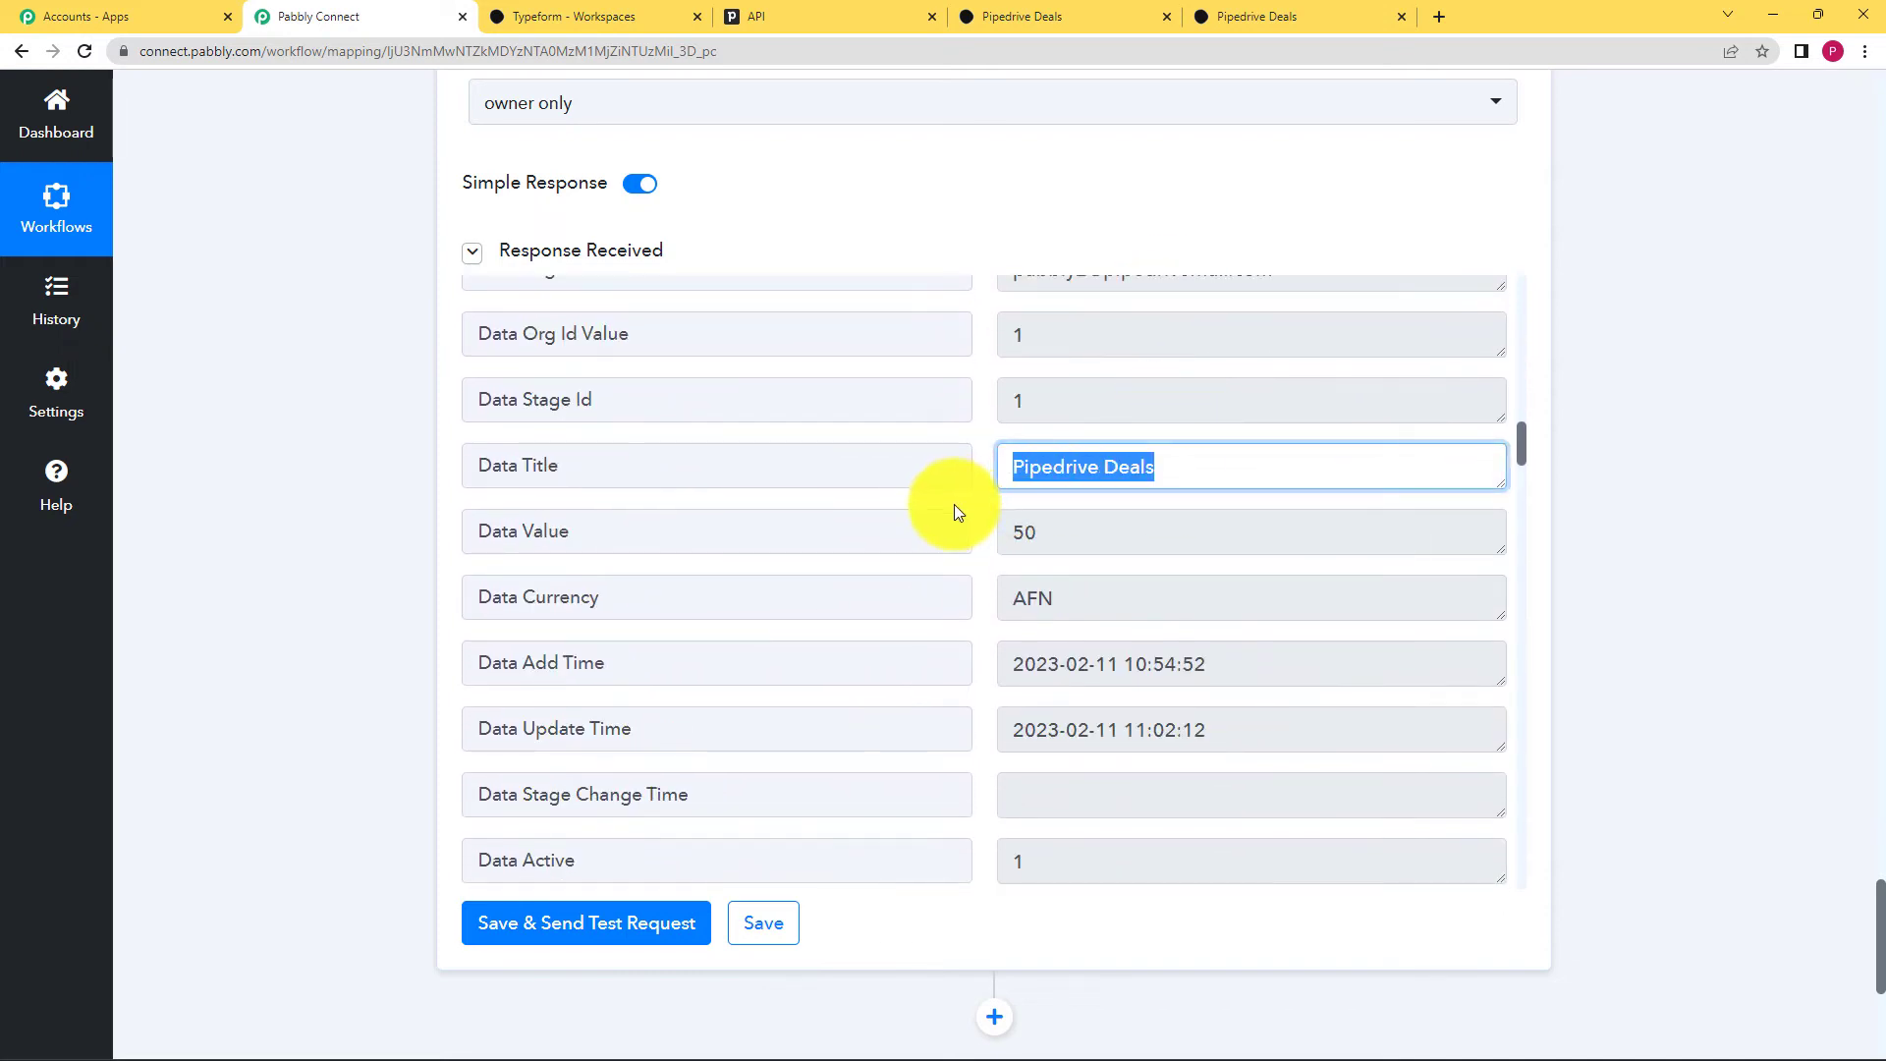
double_click(1063, 539)
scroll(976, 554, "down", 4)
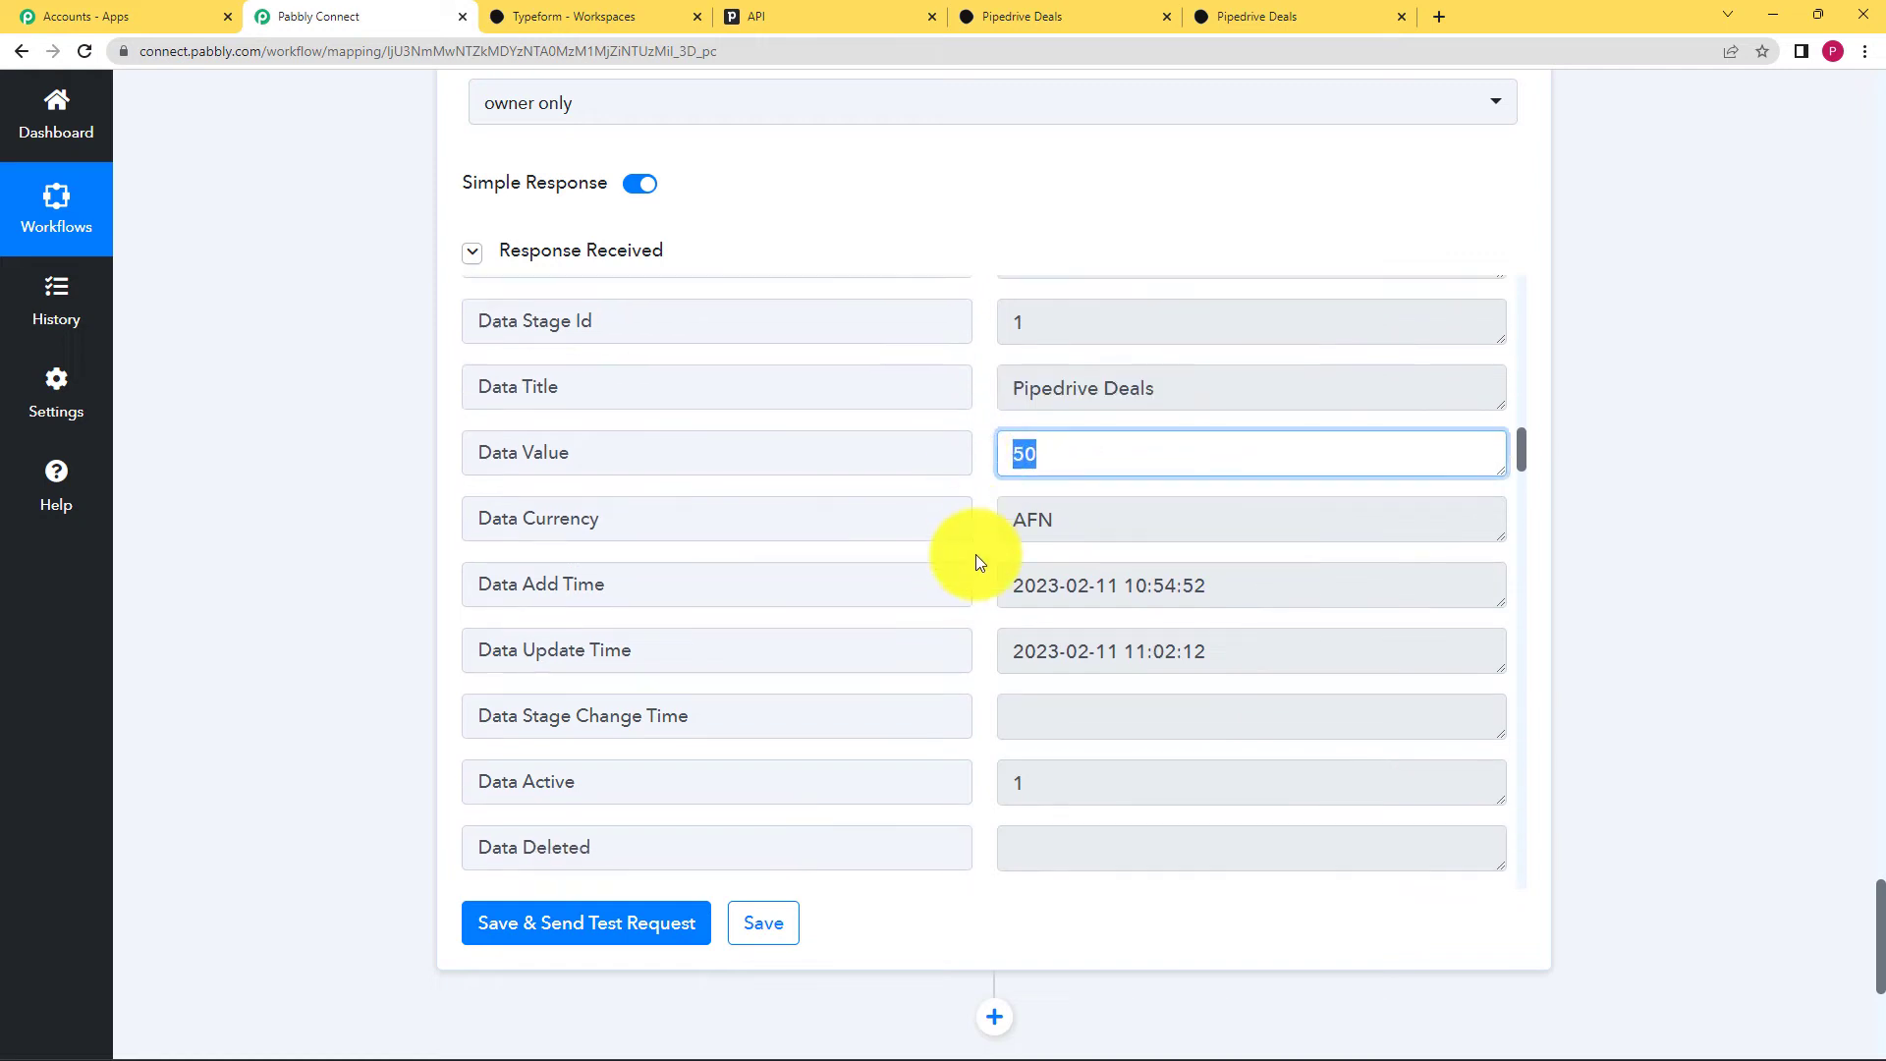
left_click_drag(1200, 368, 952, 400)
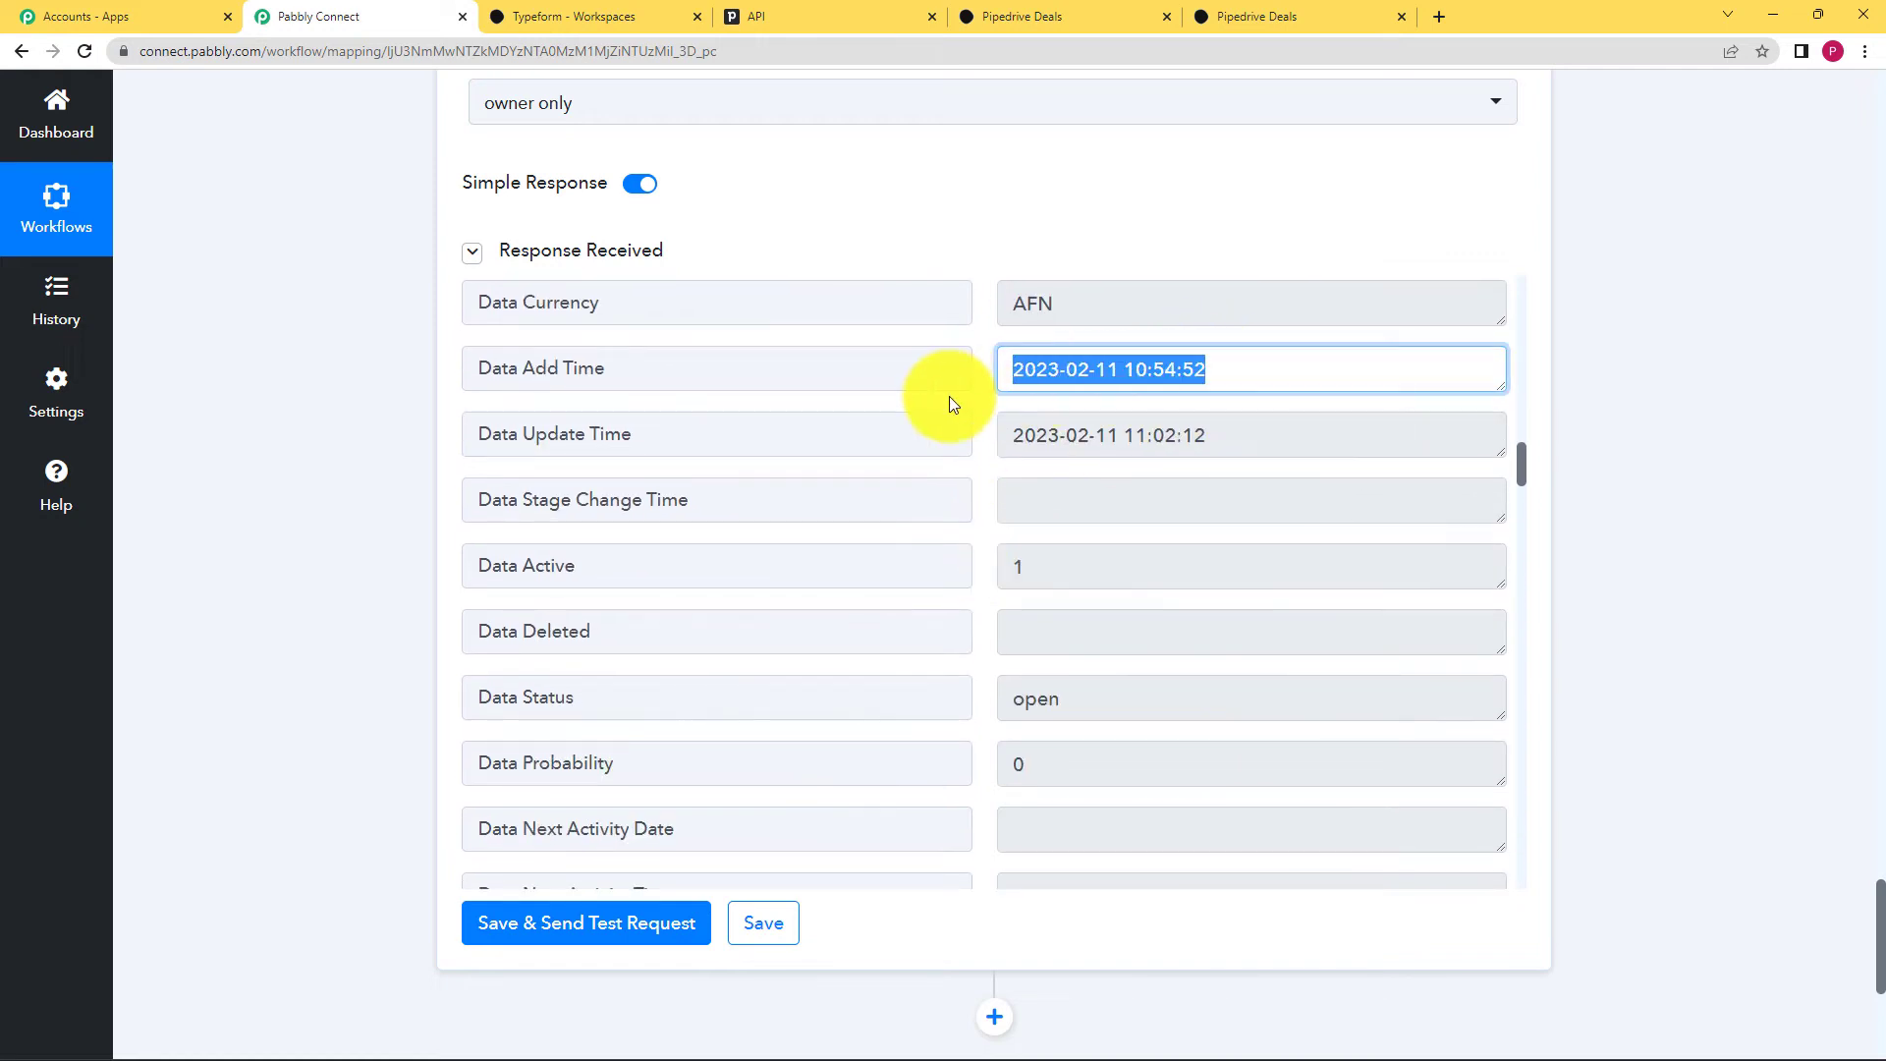
scroll(1011, 517, "down", 2)
scroll(1006, 520, "down", 15)
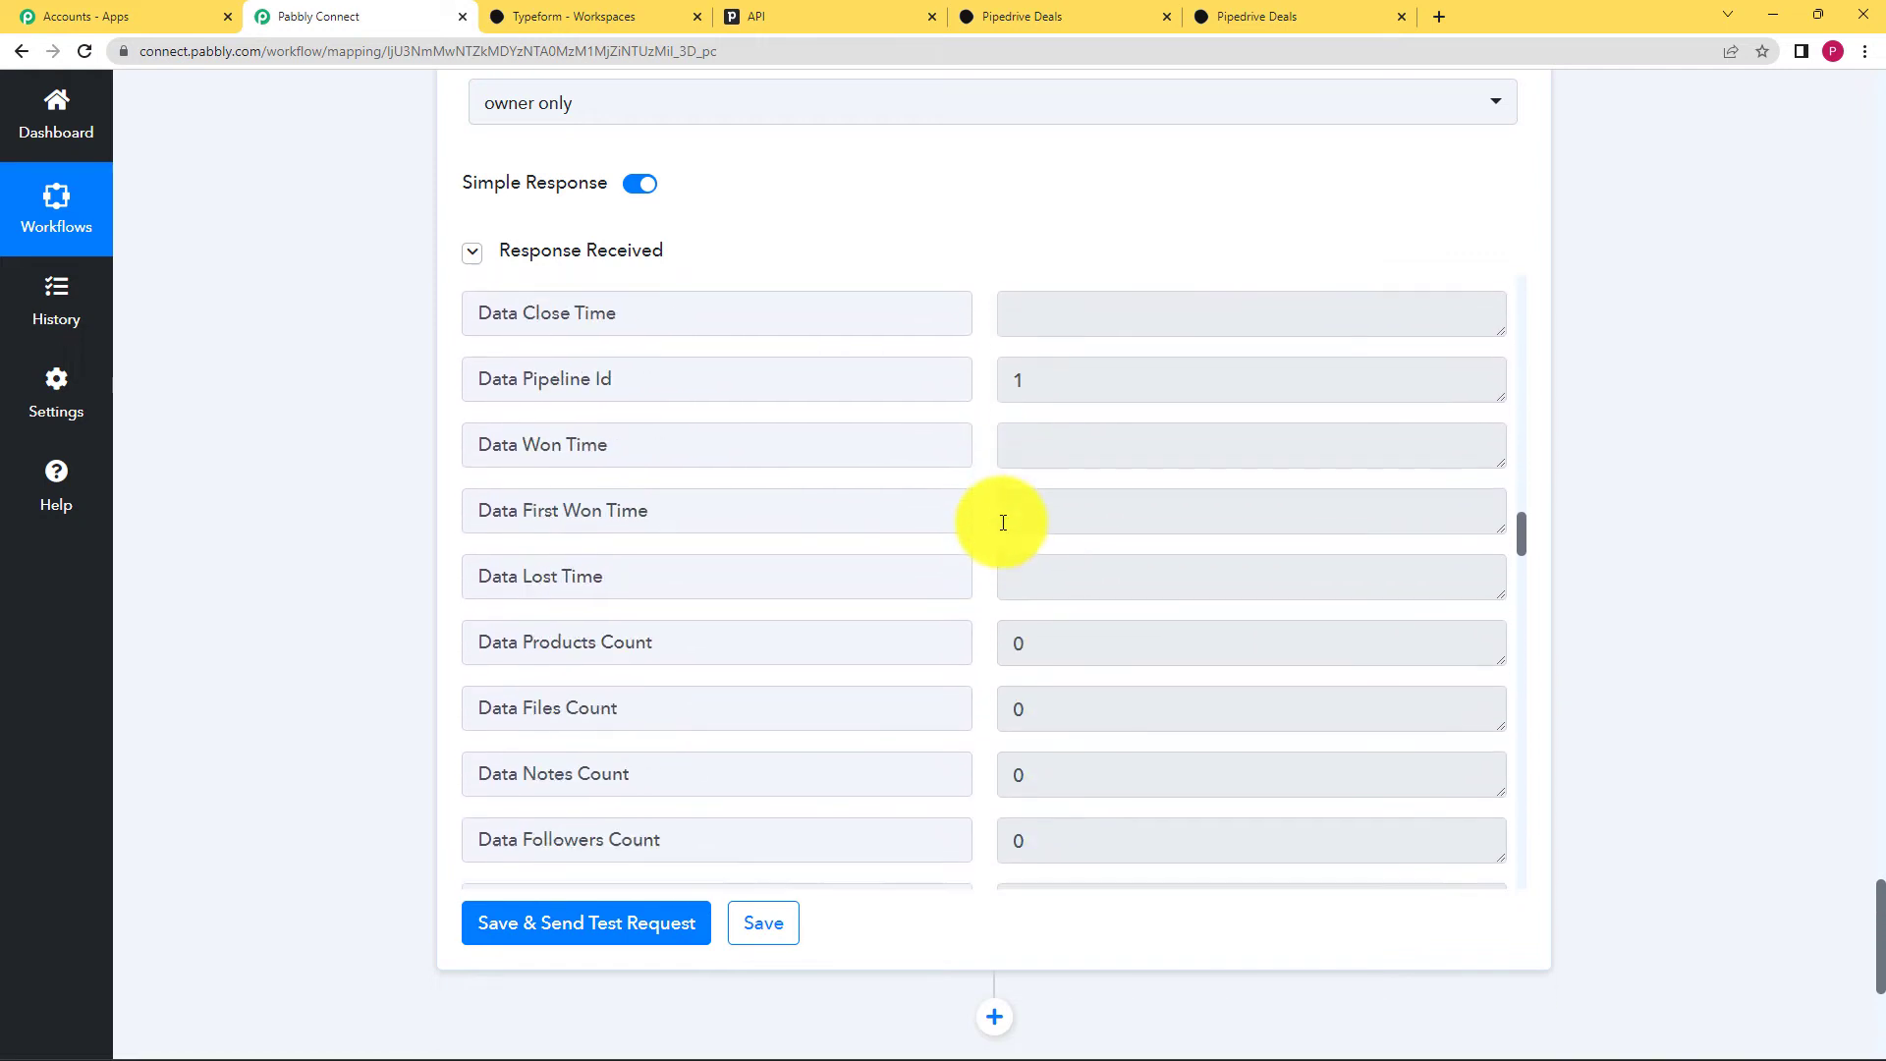
scroll(994, 505, "down", 20)
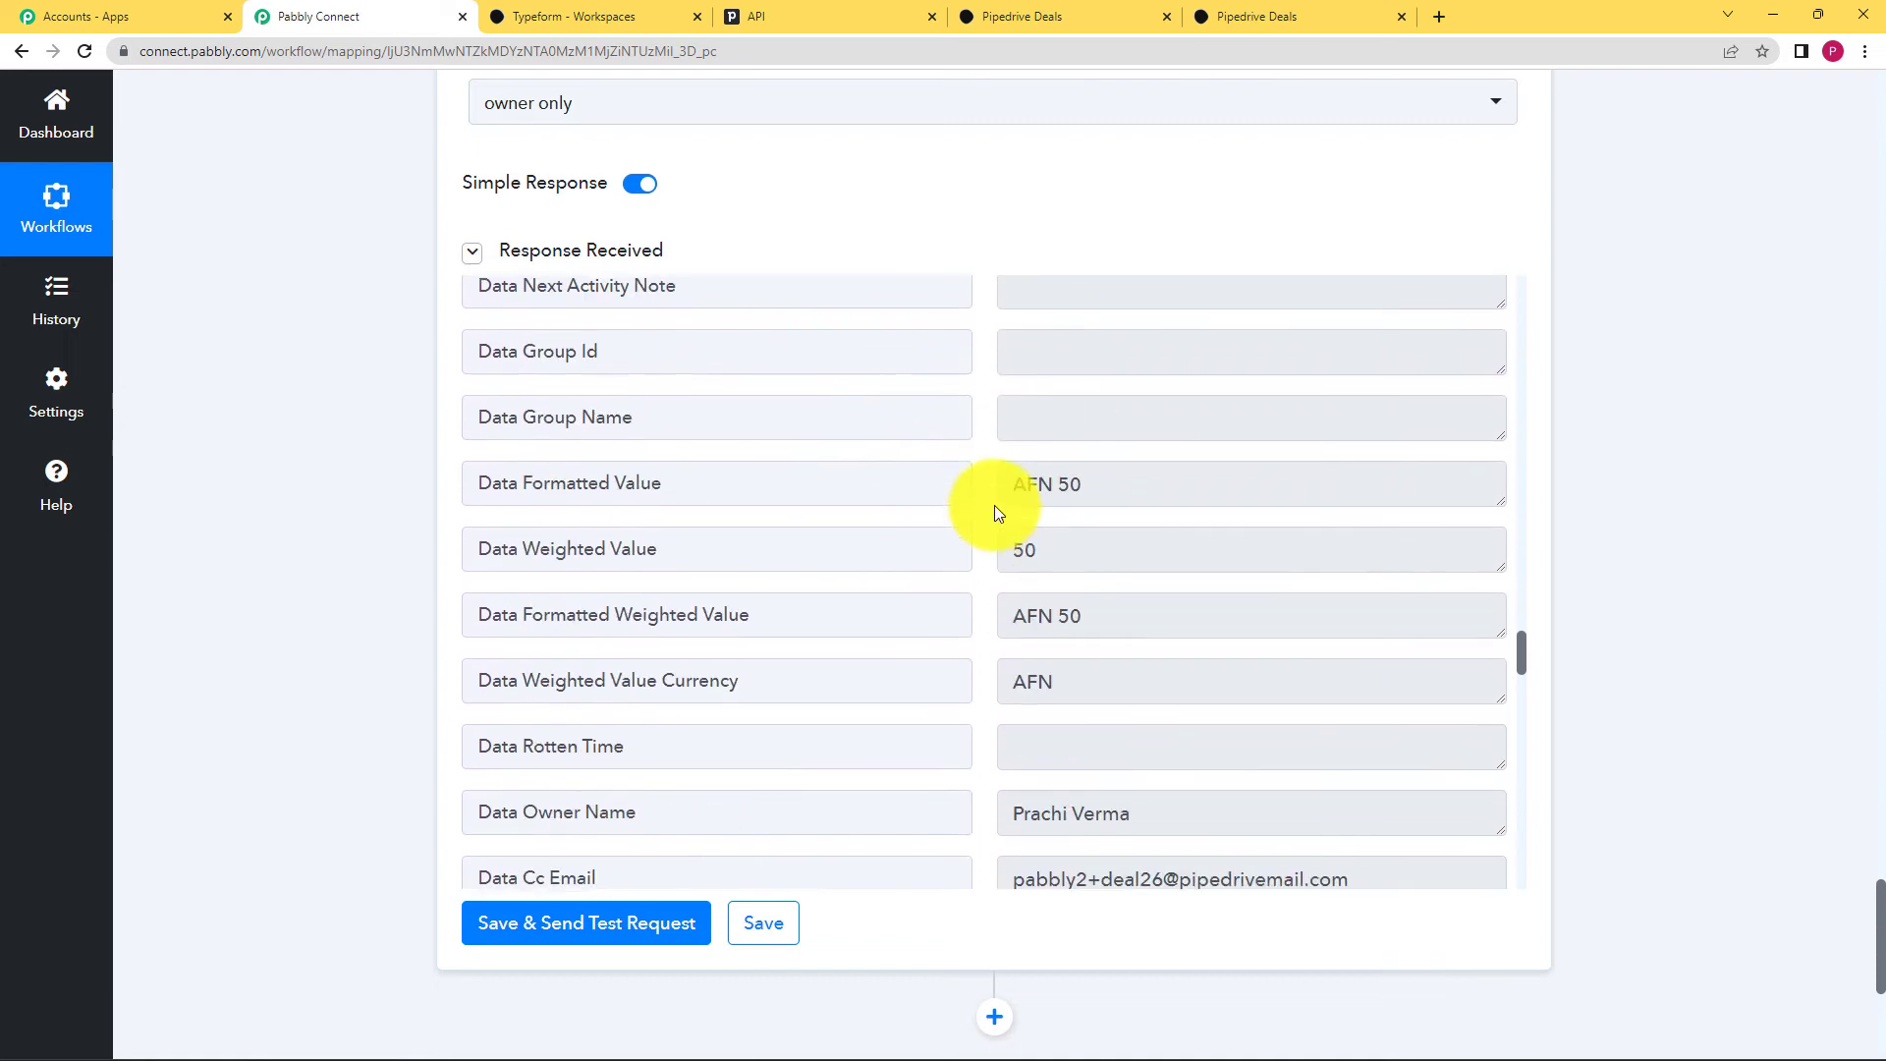
left_click(776, 918)
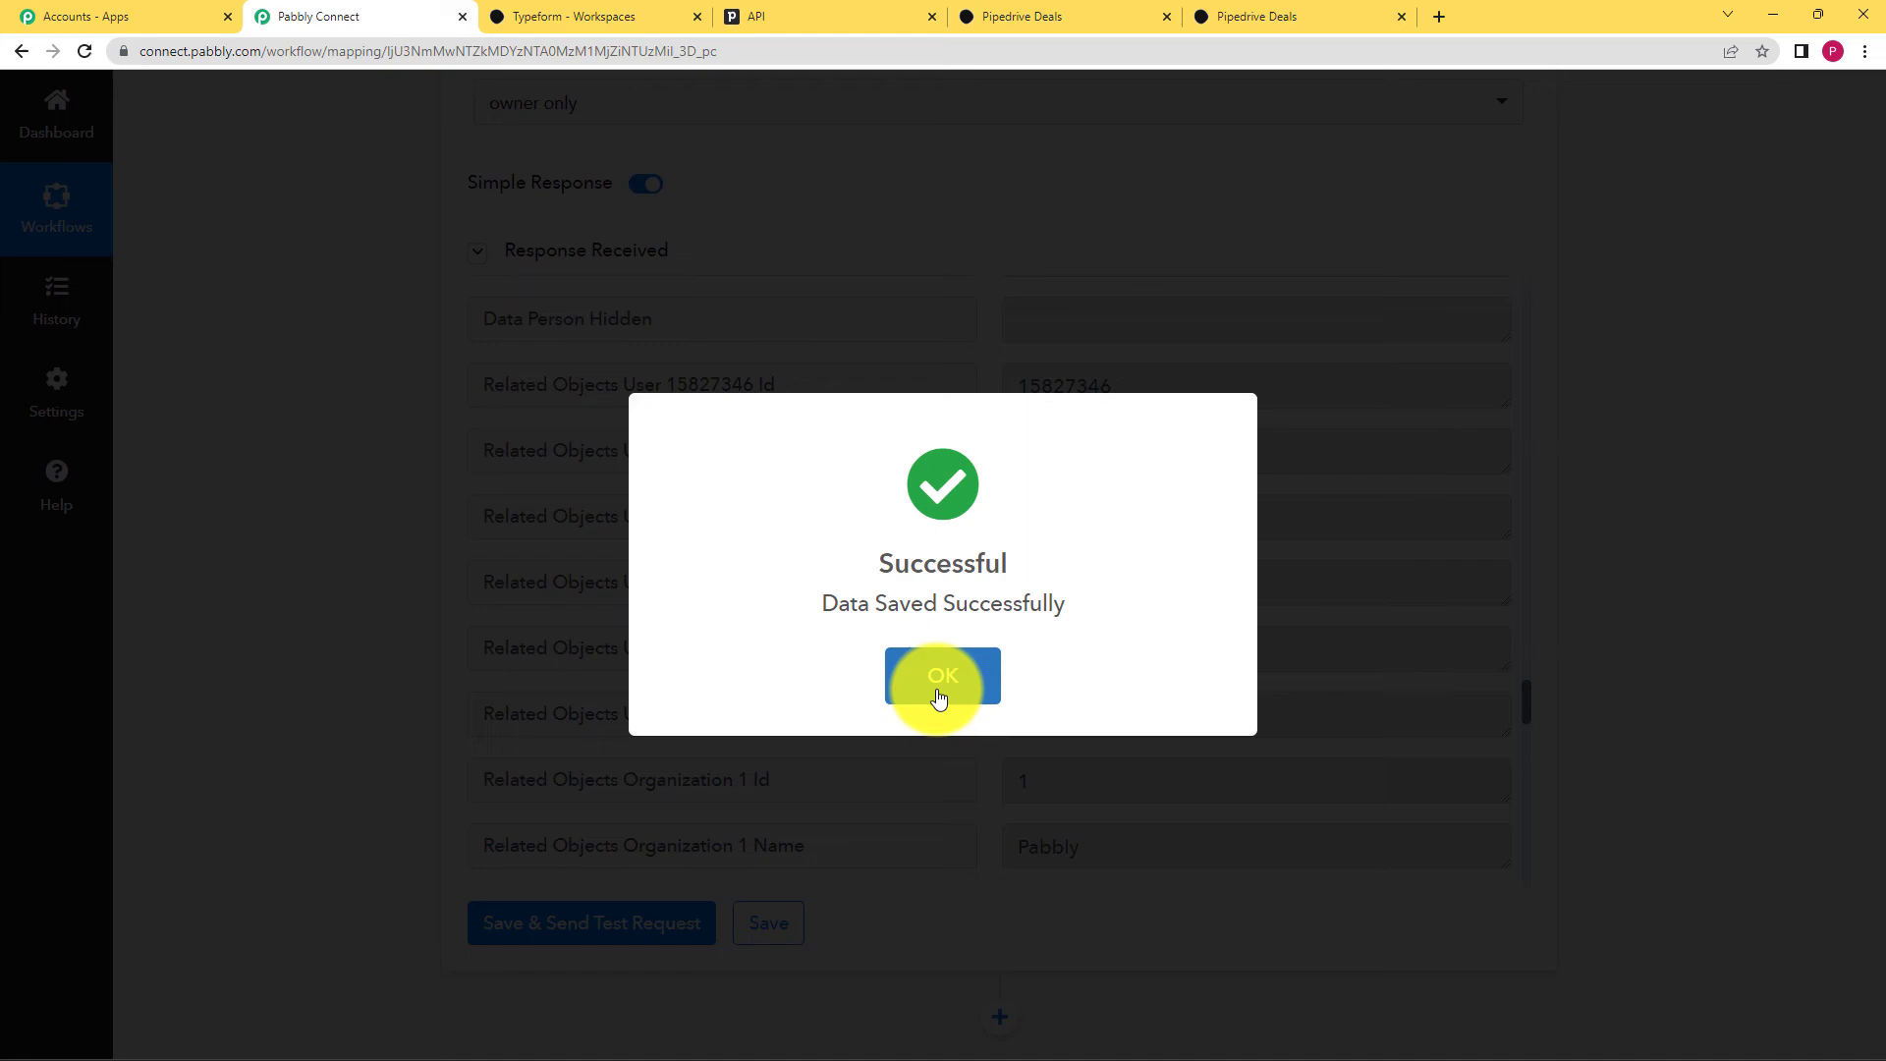
left_click(938, 696)
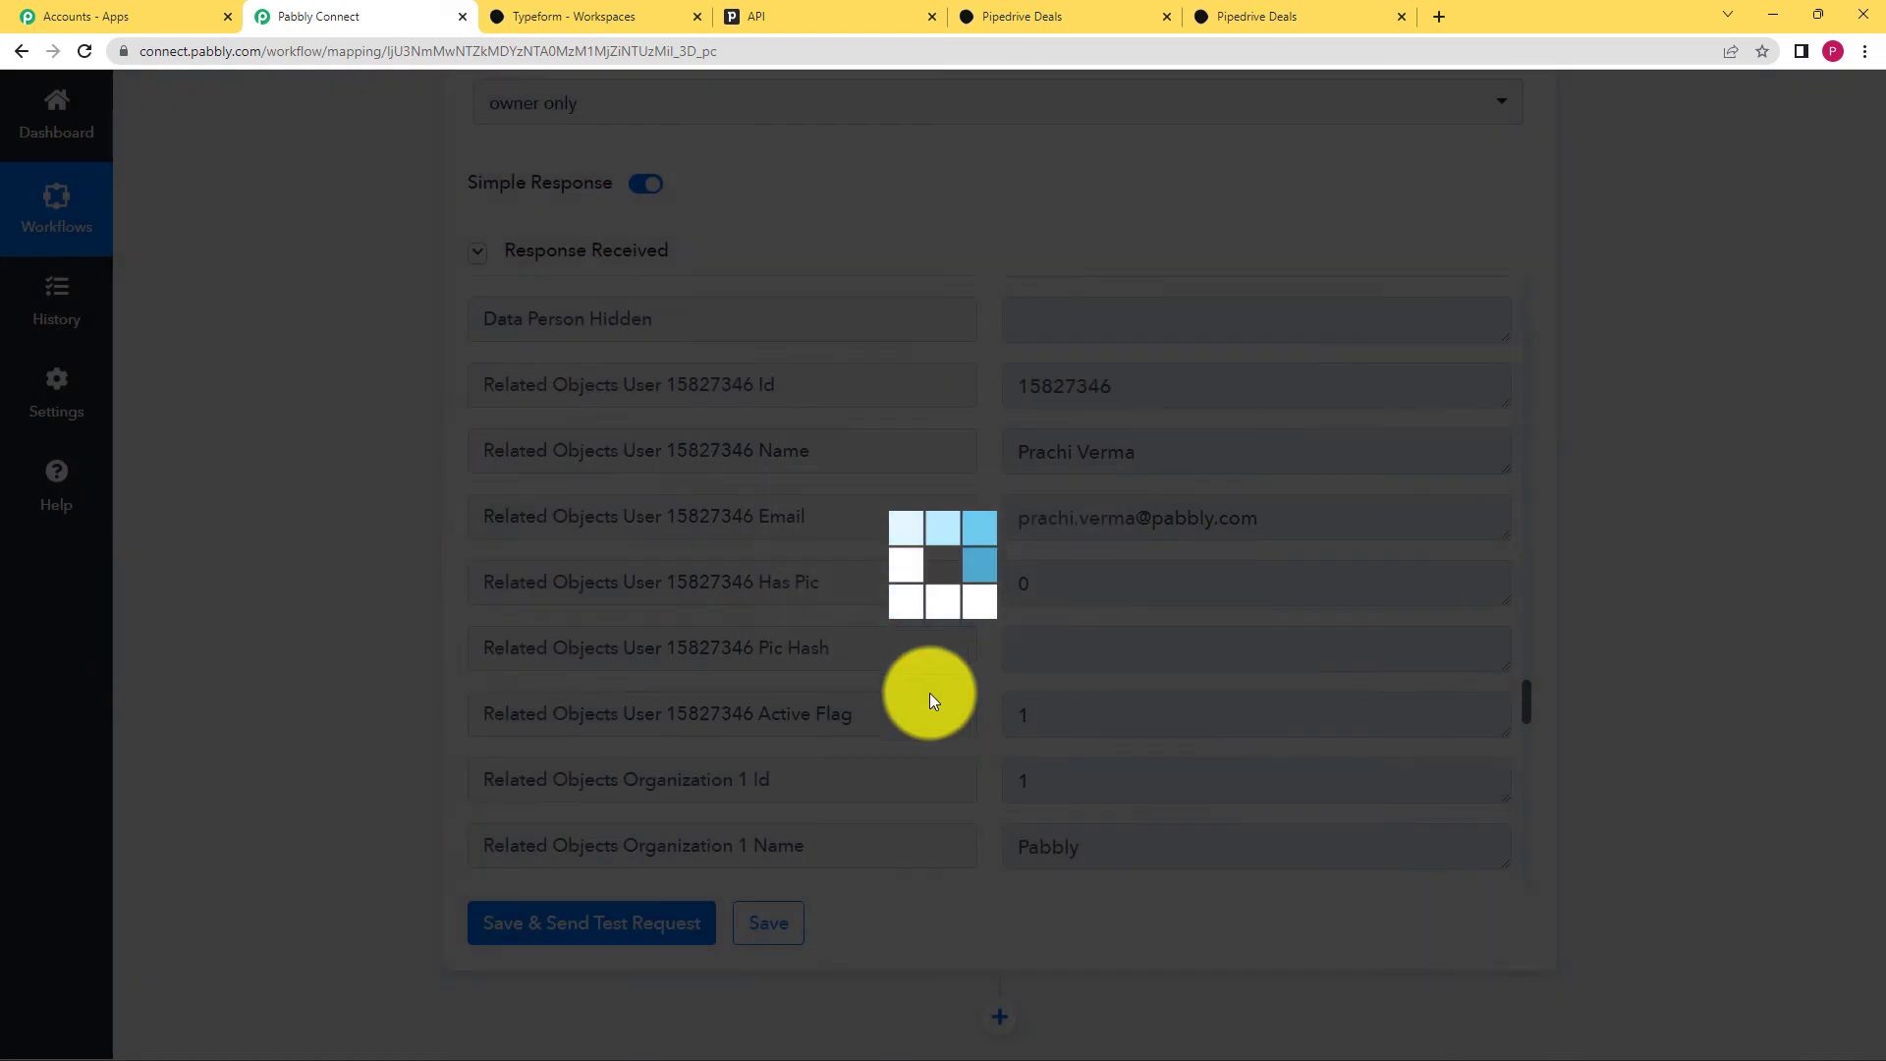
Step: Confirm in Pipedrive that the AFN50 Pipedrive Deals deal for organisation Pabbly exists
left_click(1029, 11)
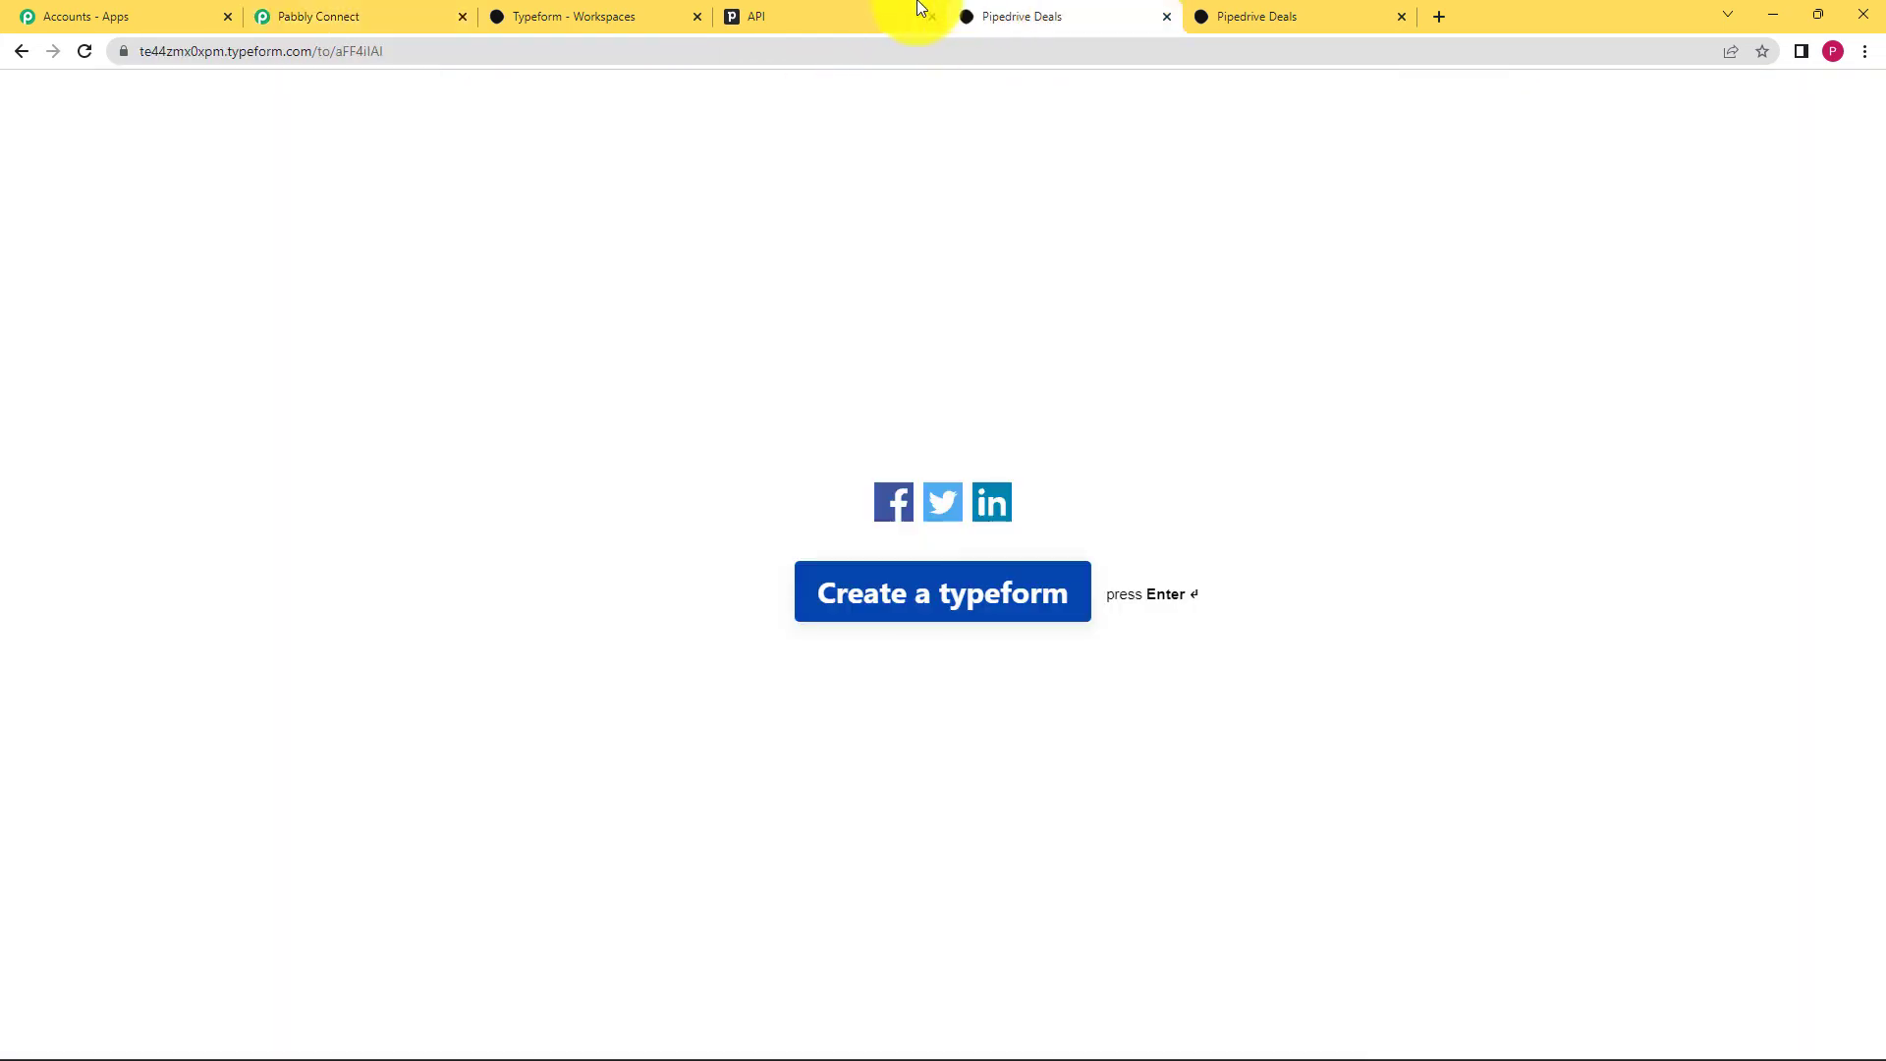
left_click(769, 12)
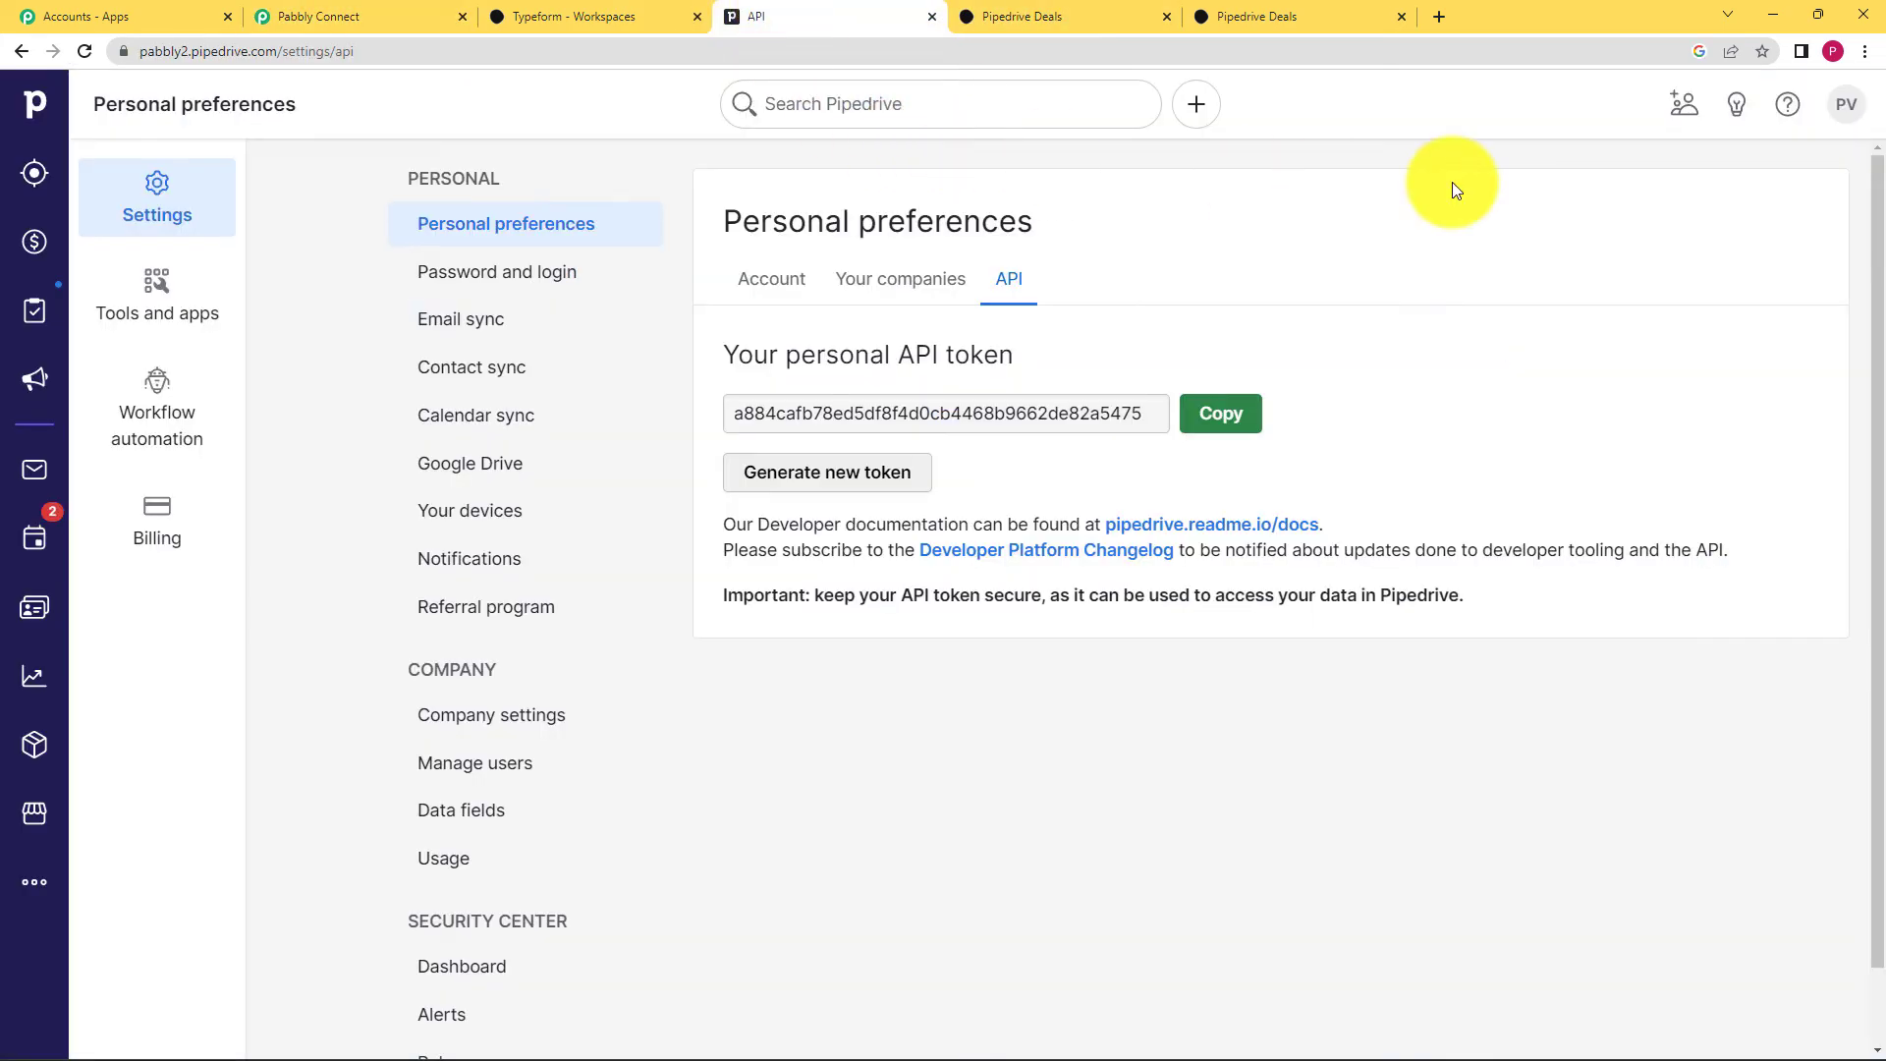
left_click(1845, 104)
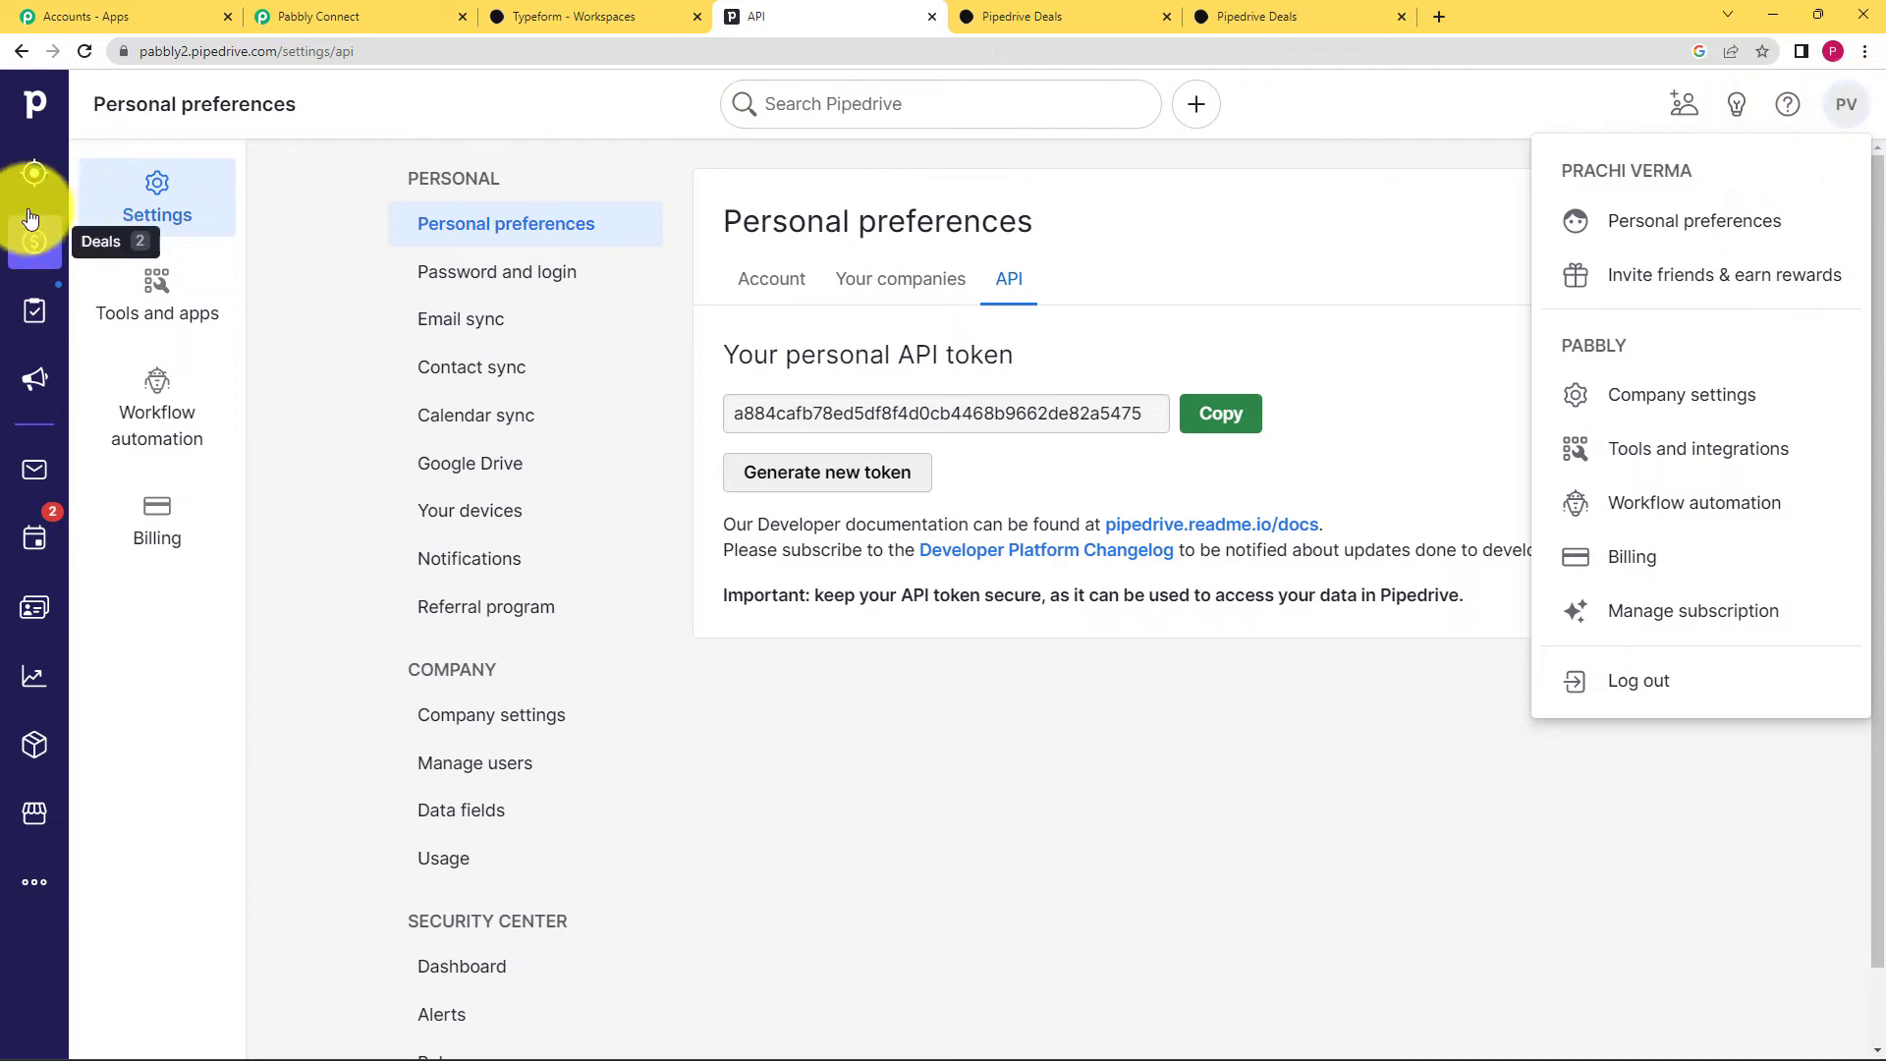
left_click(33, 242)
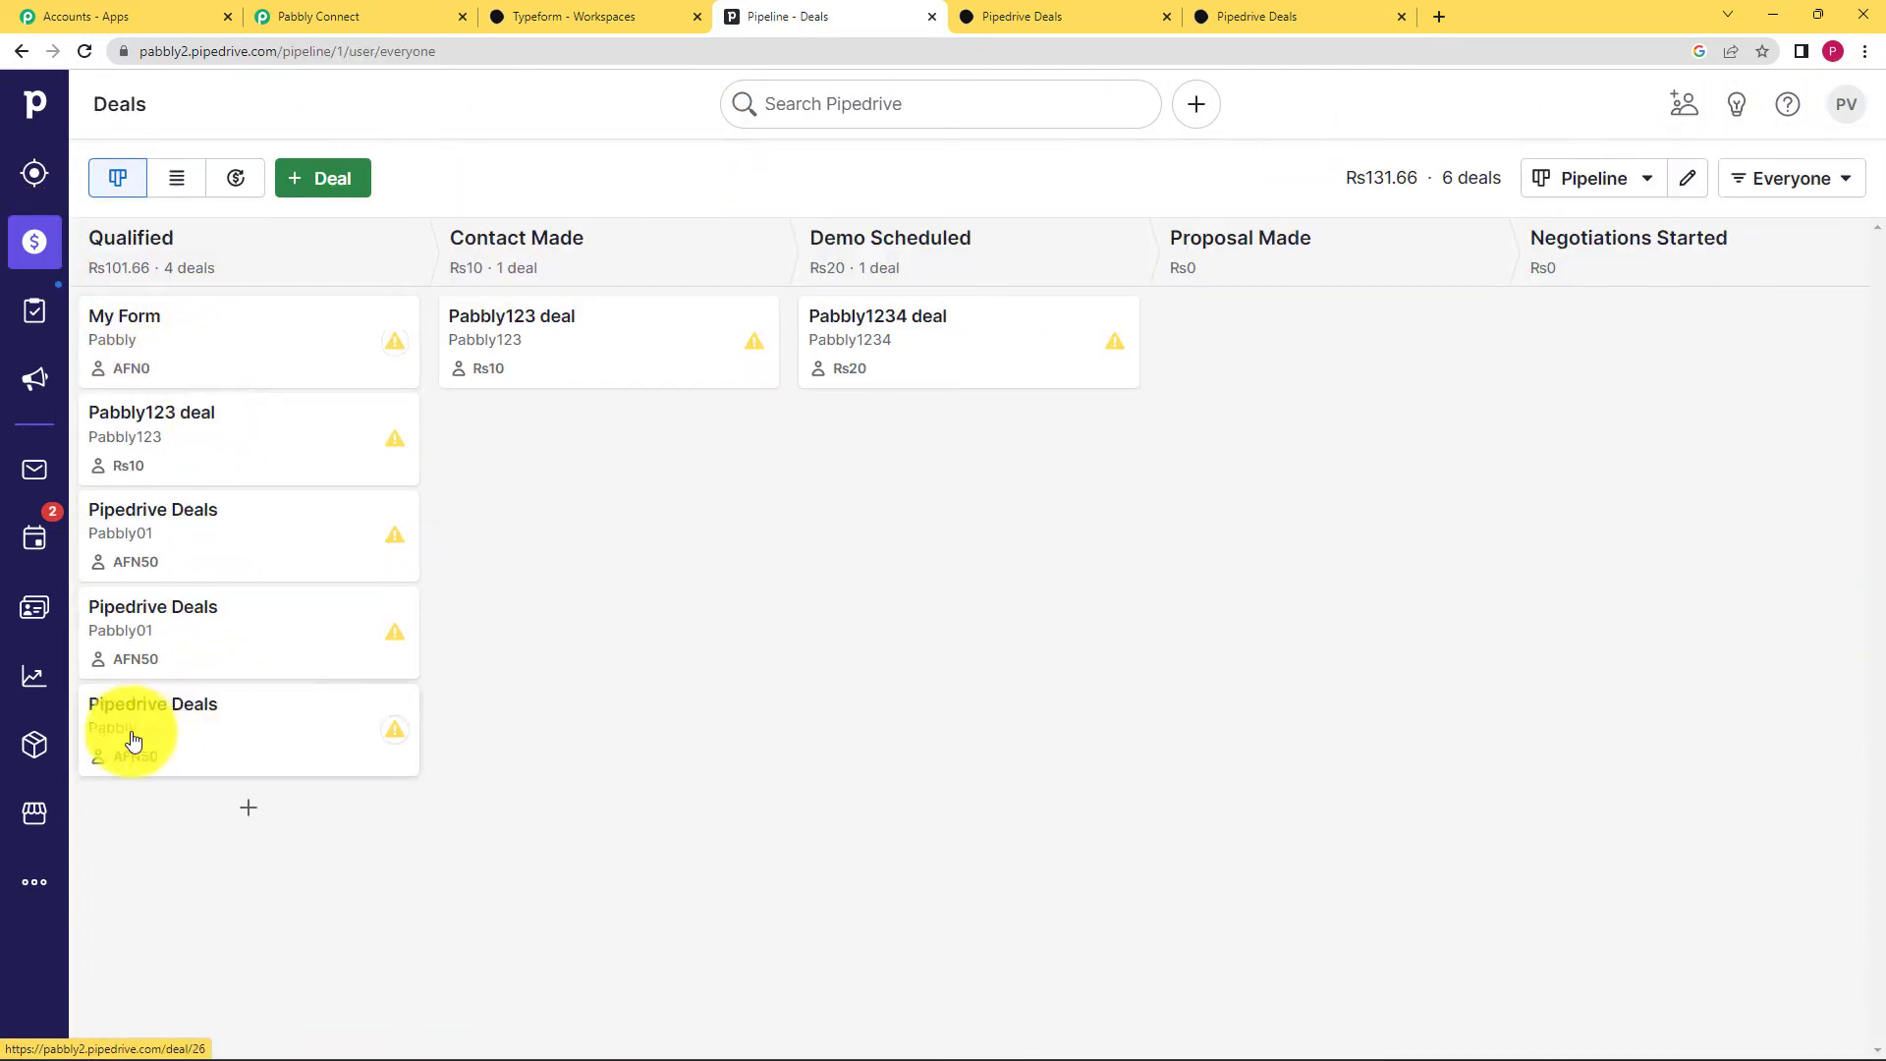
left_click(180, 726)
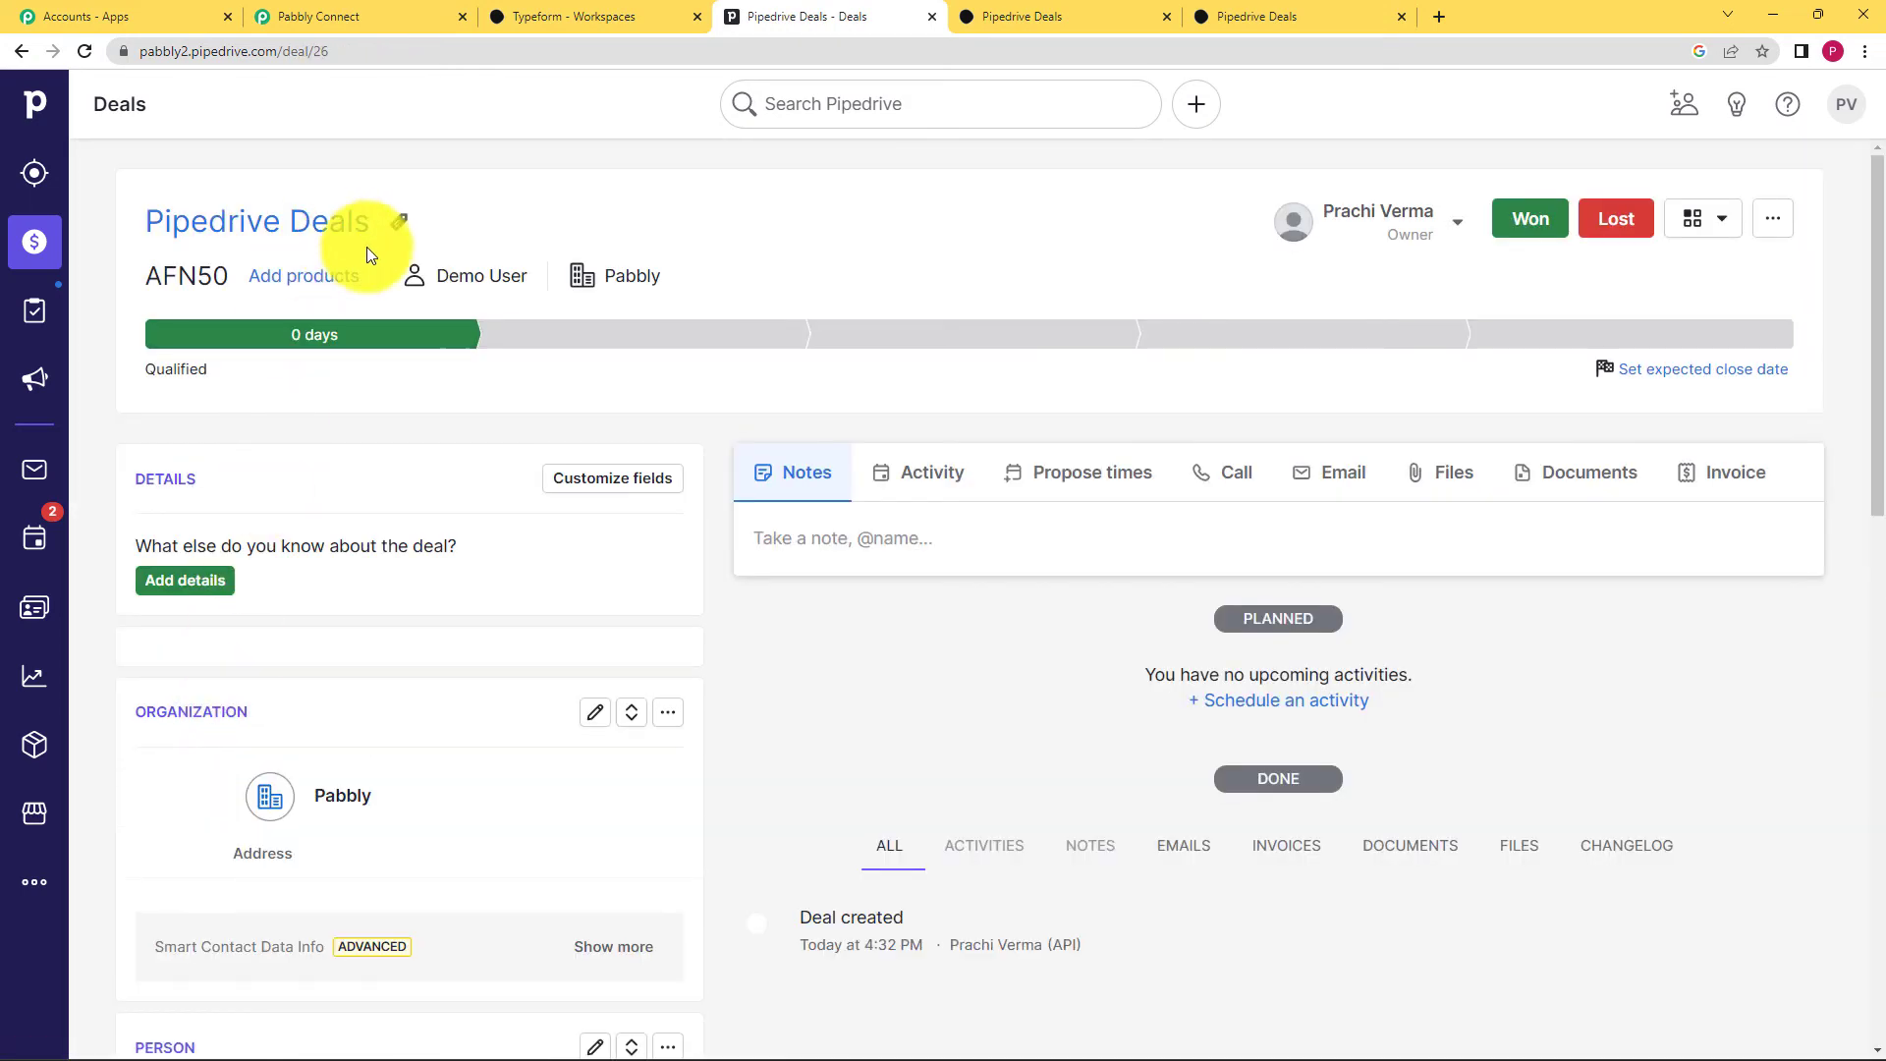
mouse_move(458, 276)
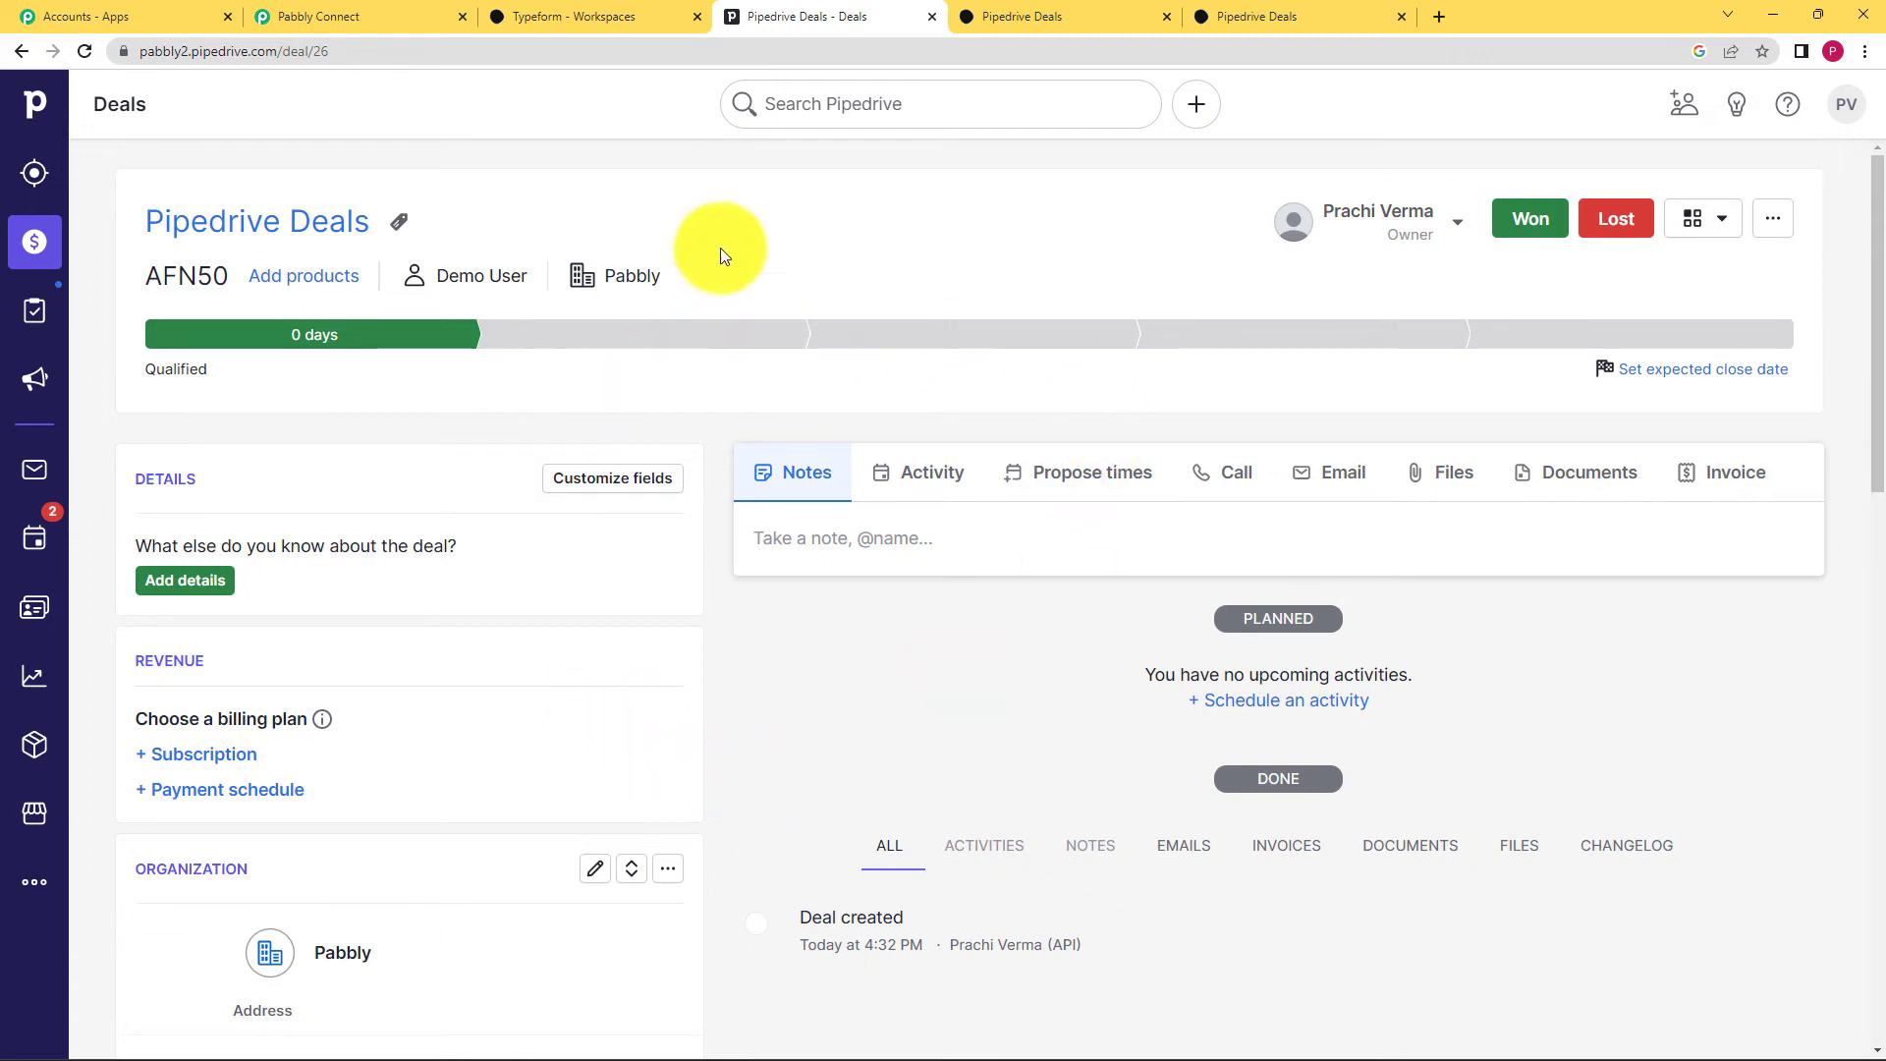
left_click(607, 14)
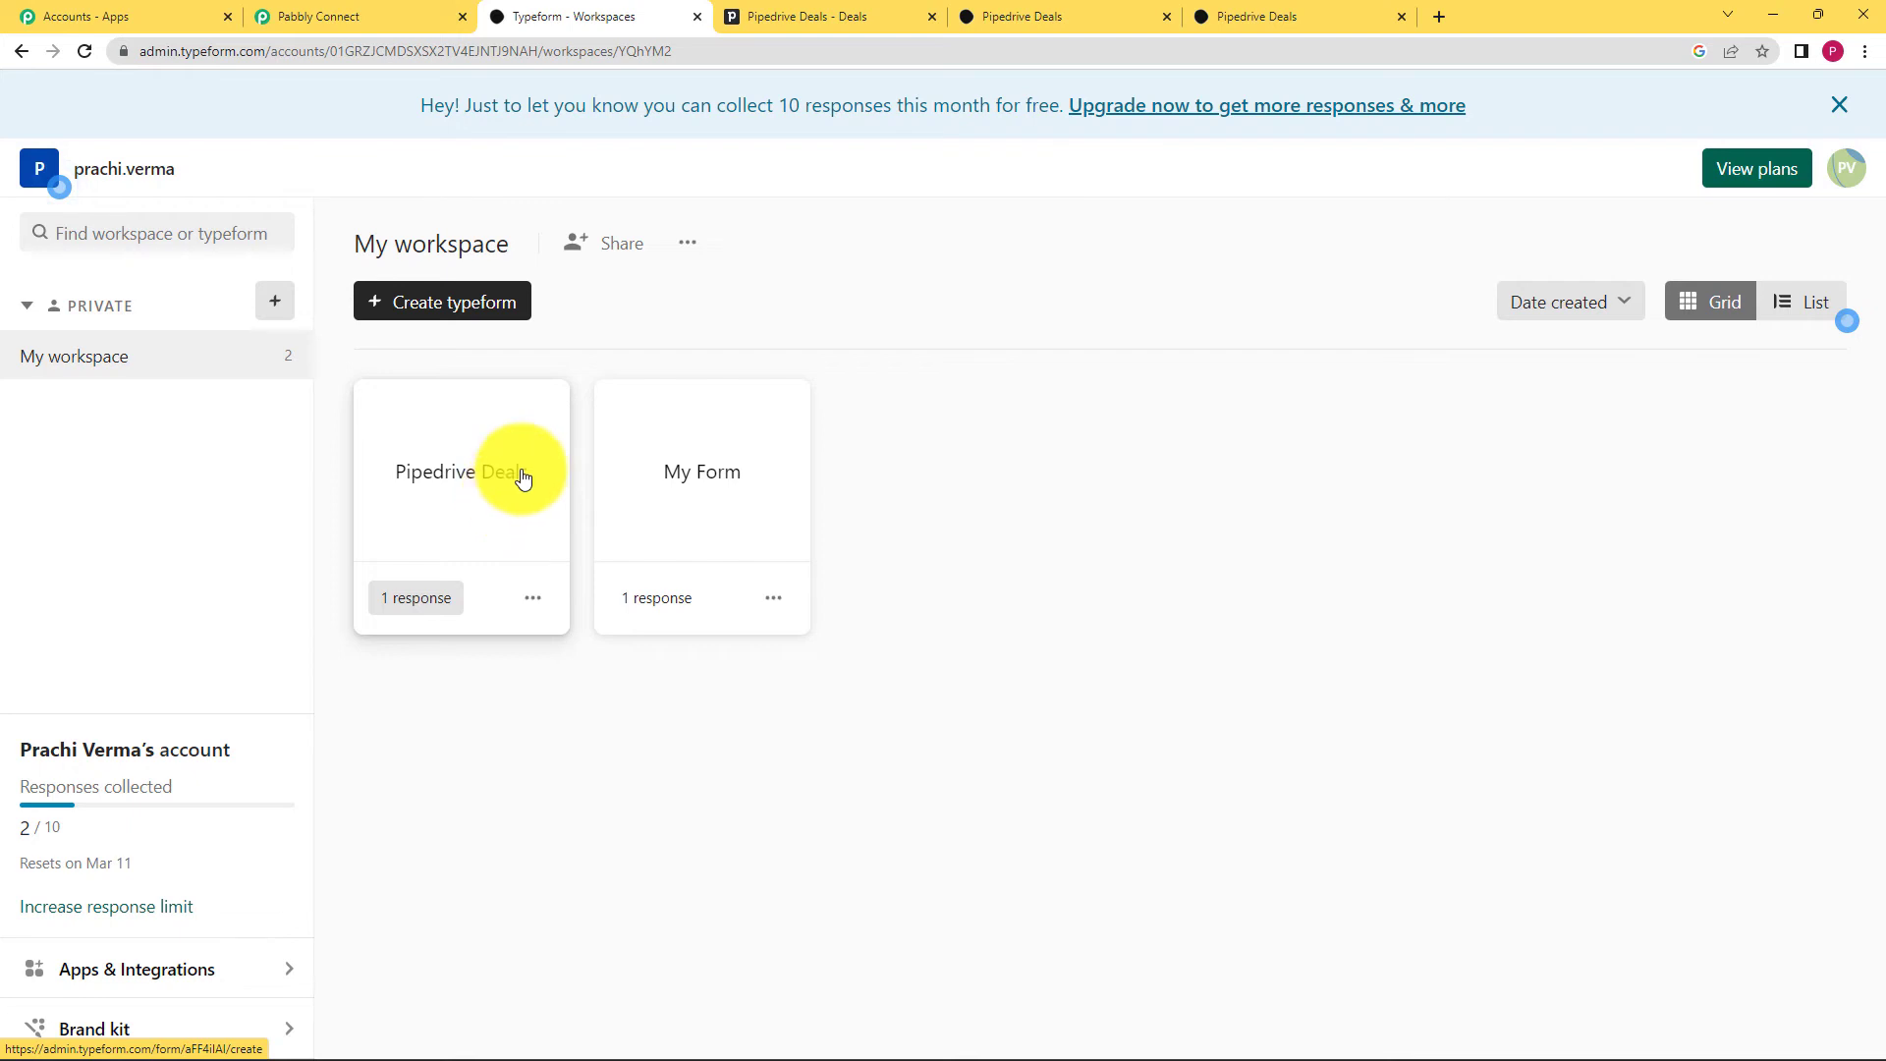
left_click(786, 16)
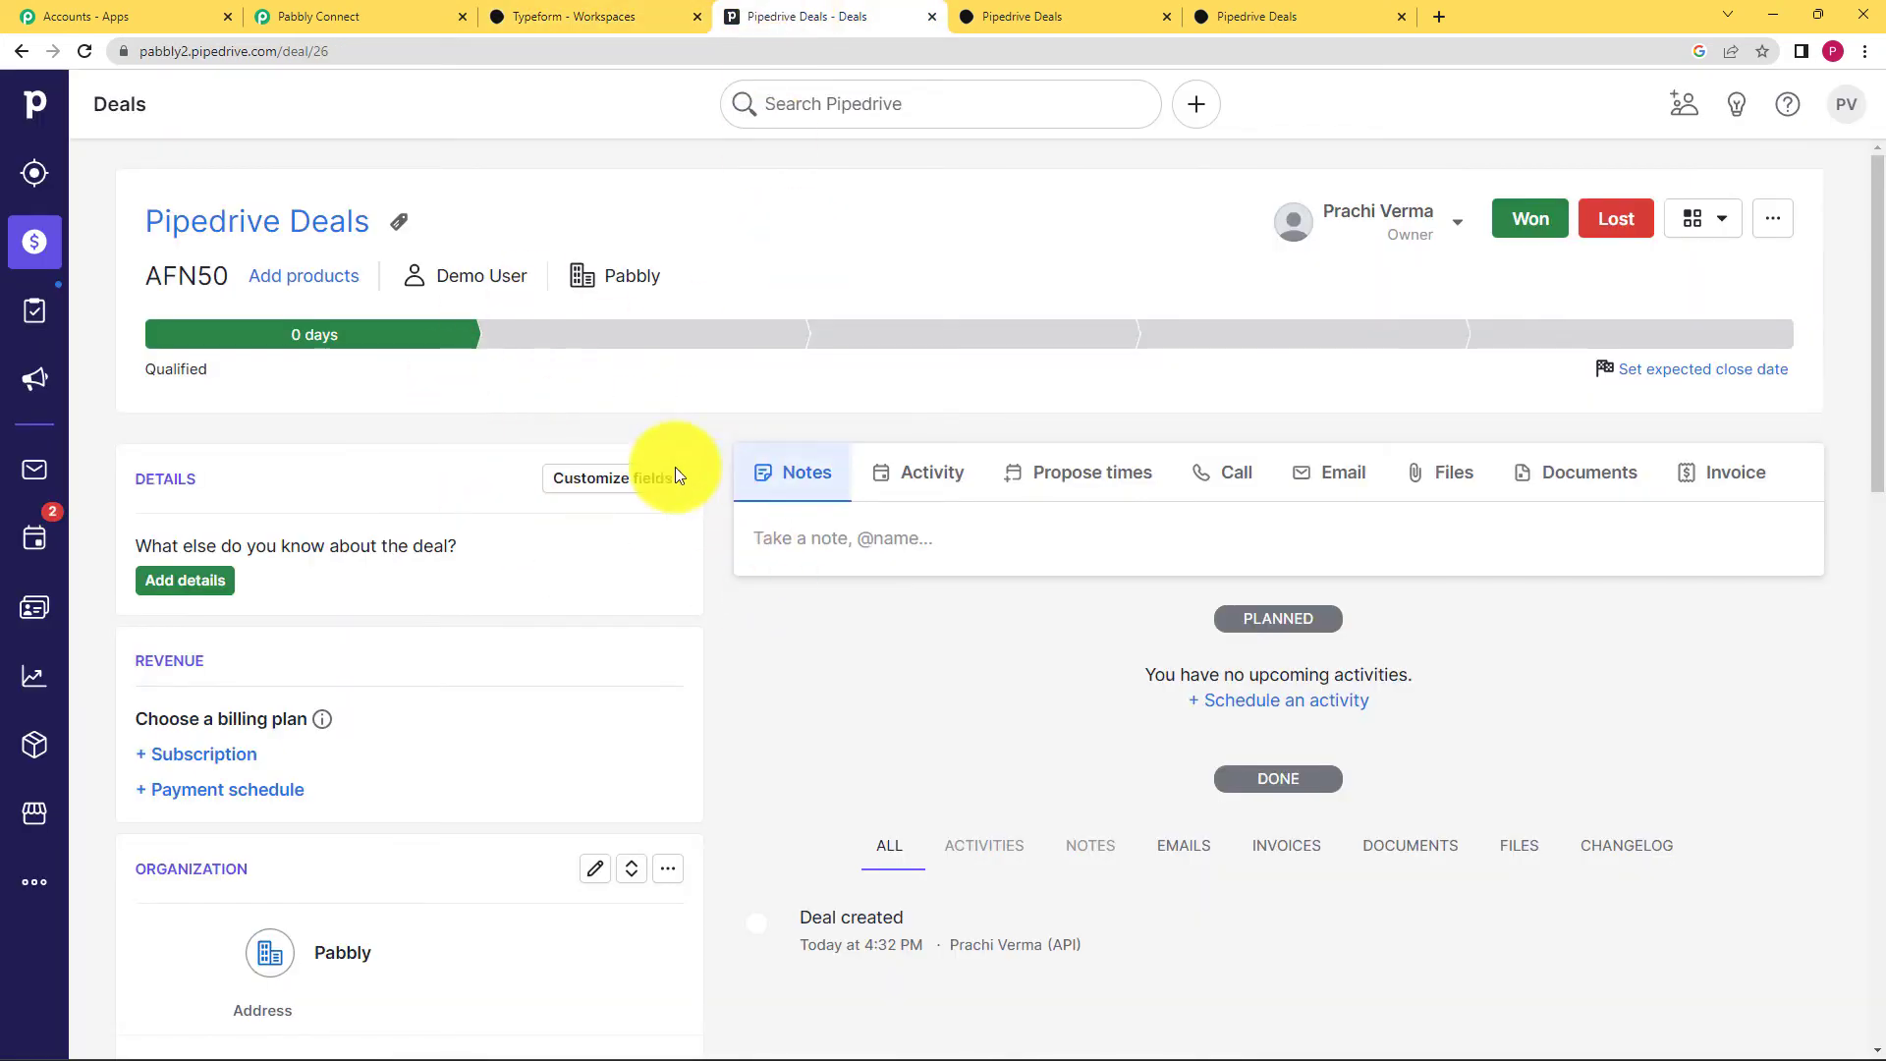
left_click(35, 242)
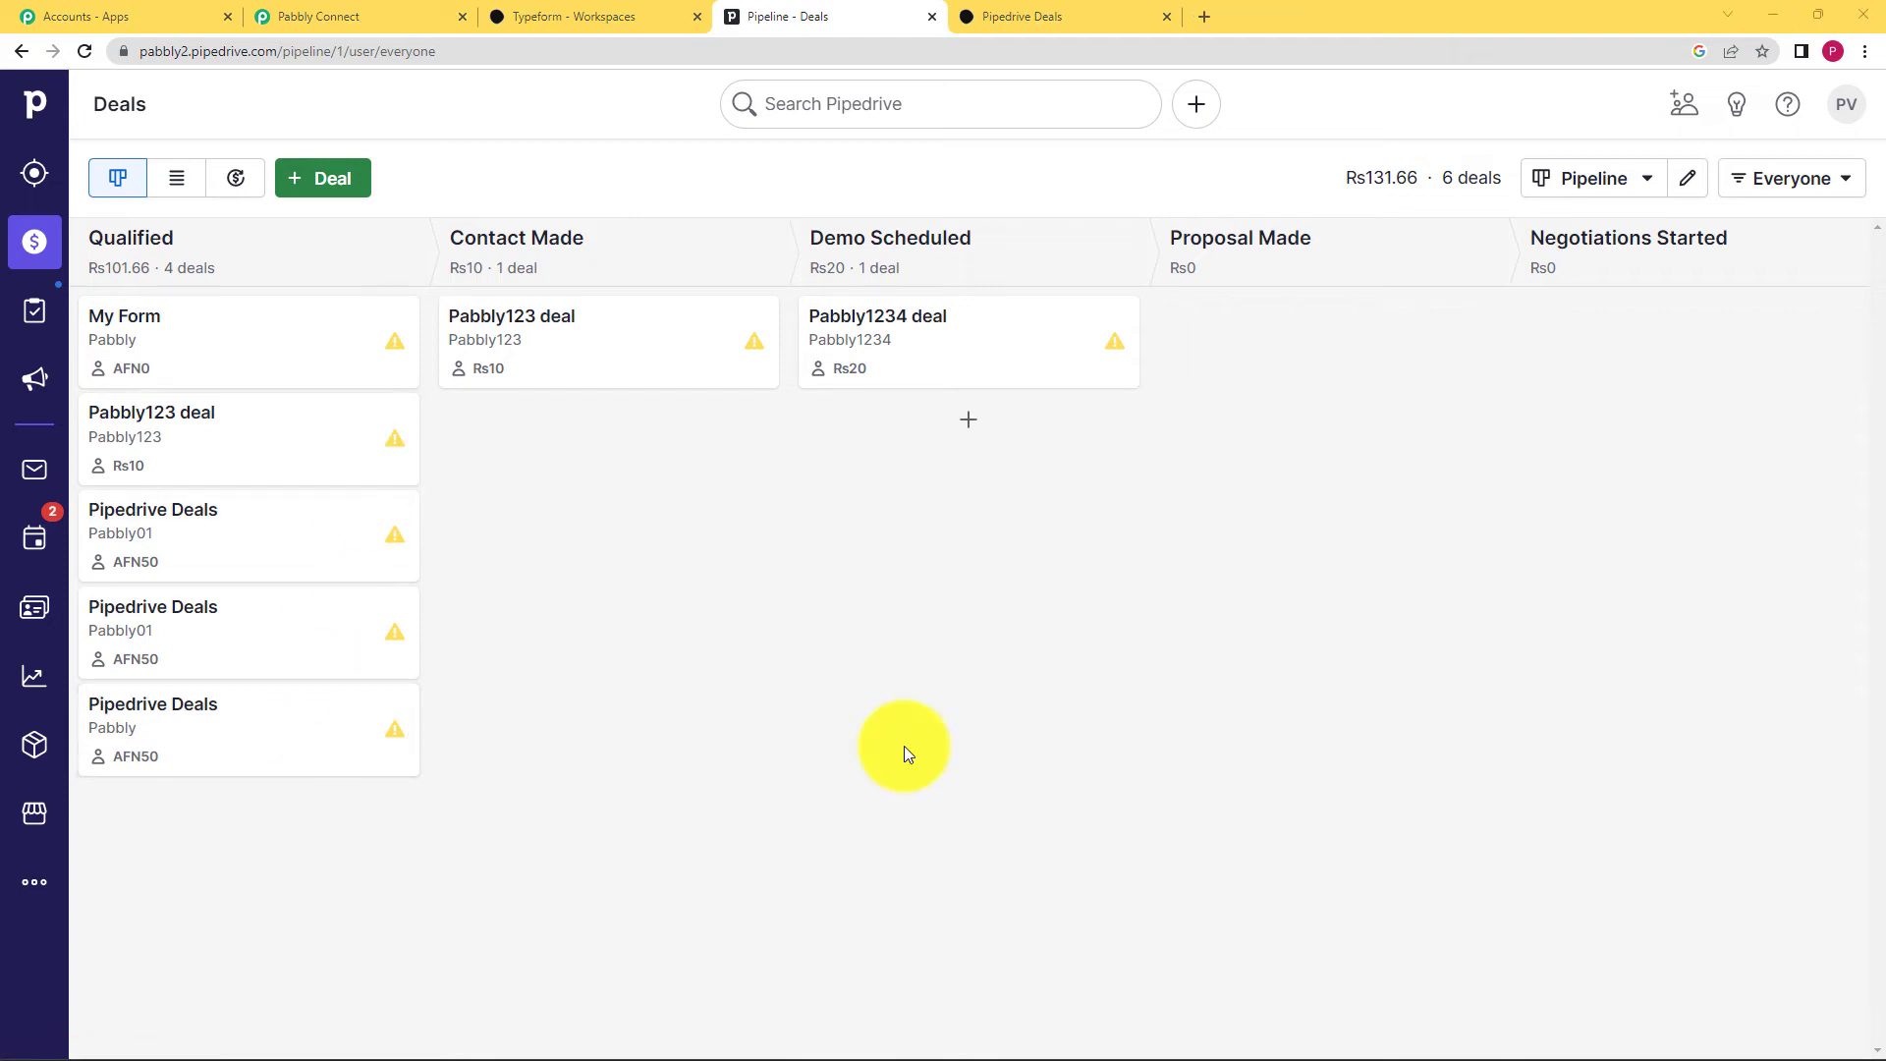
Step: Resave the Pabbly Connect workflow, then begin the live form at its Name question
left_click(429, 9)
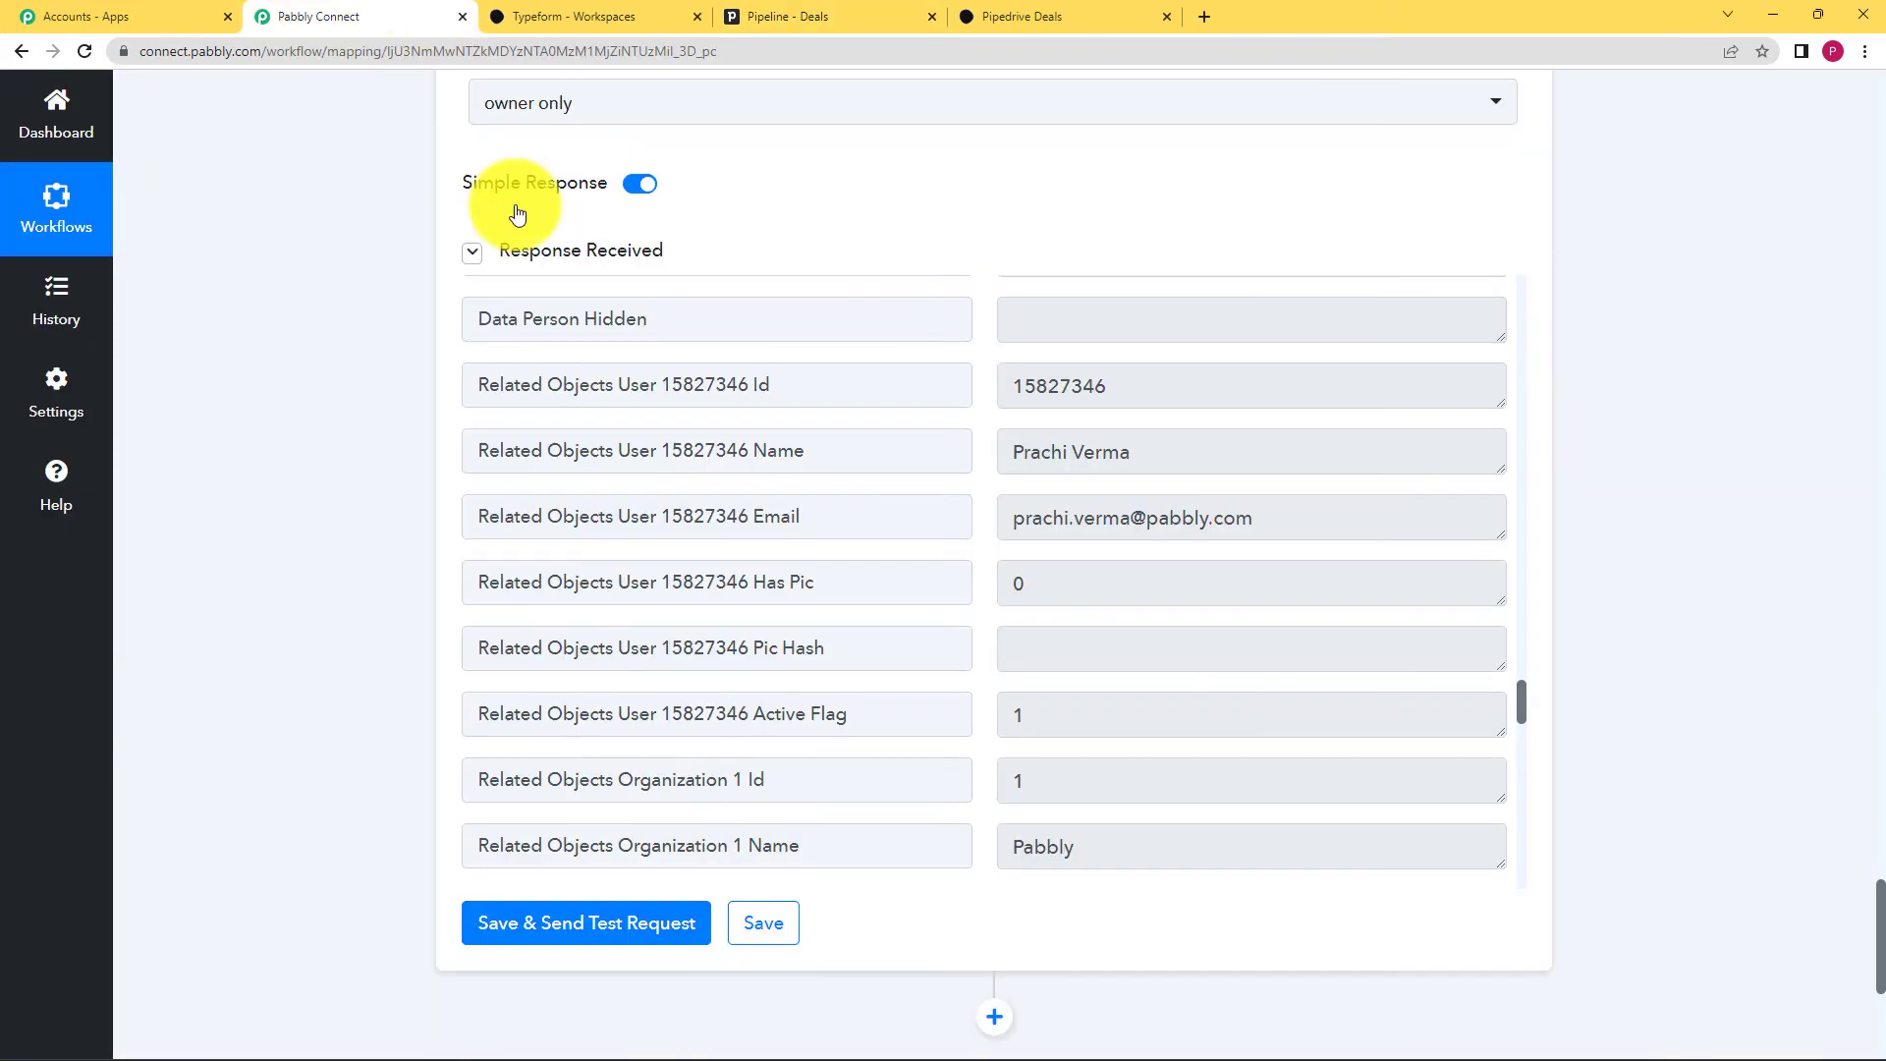
left_click(773, 932)
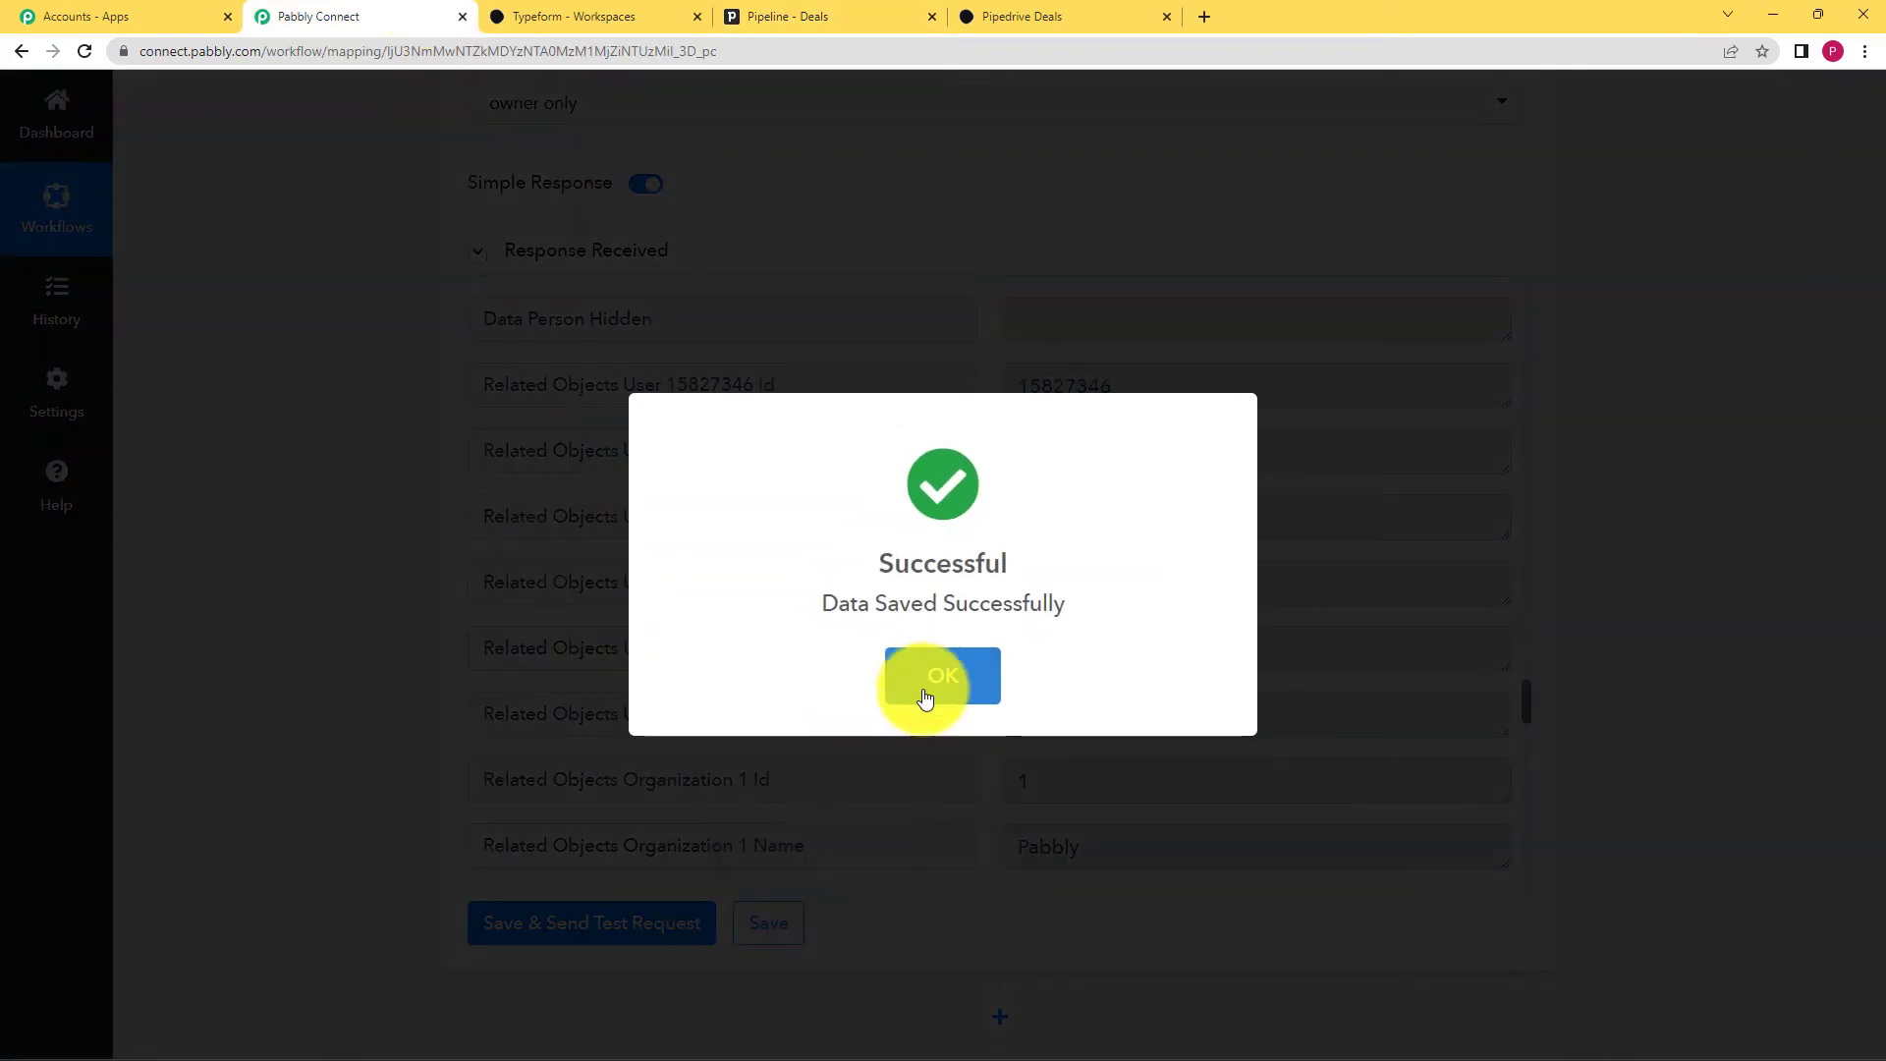
left_click(923, 686)
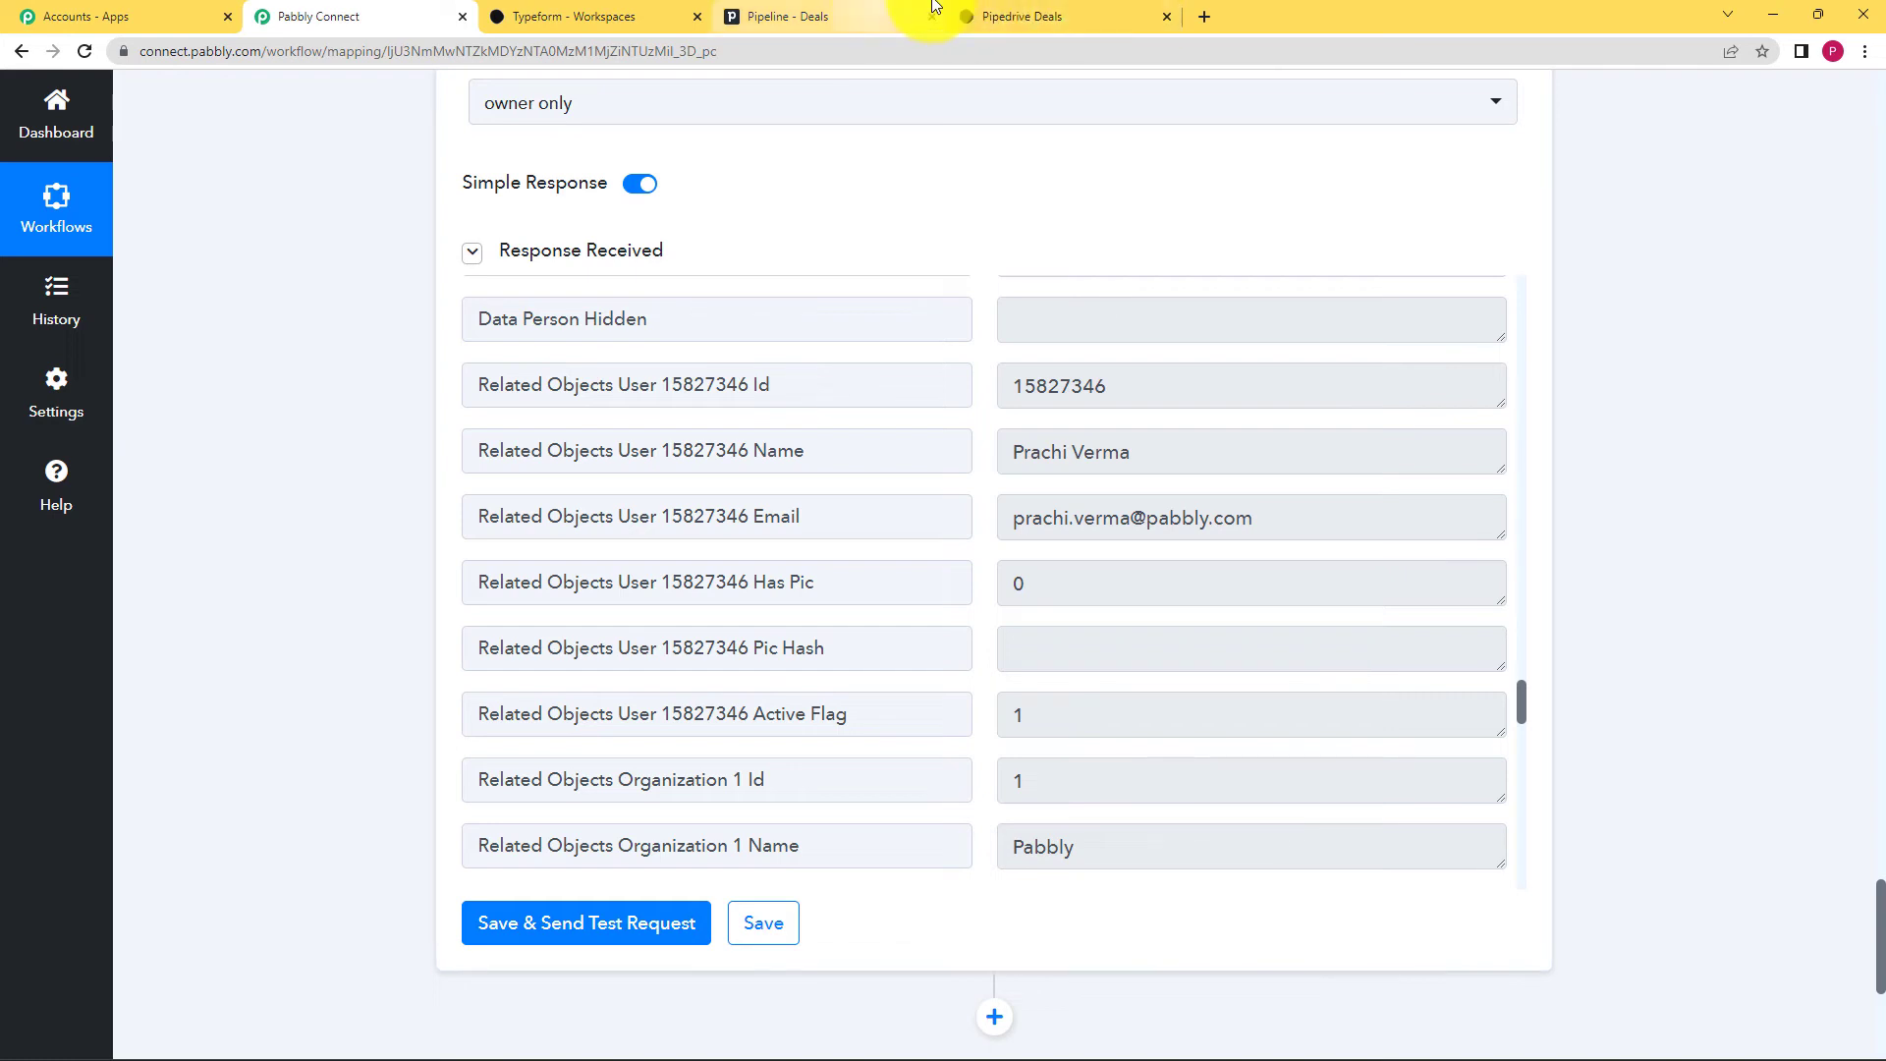
left_click(1058, 12)
left_click(765, 537)
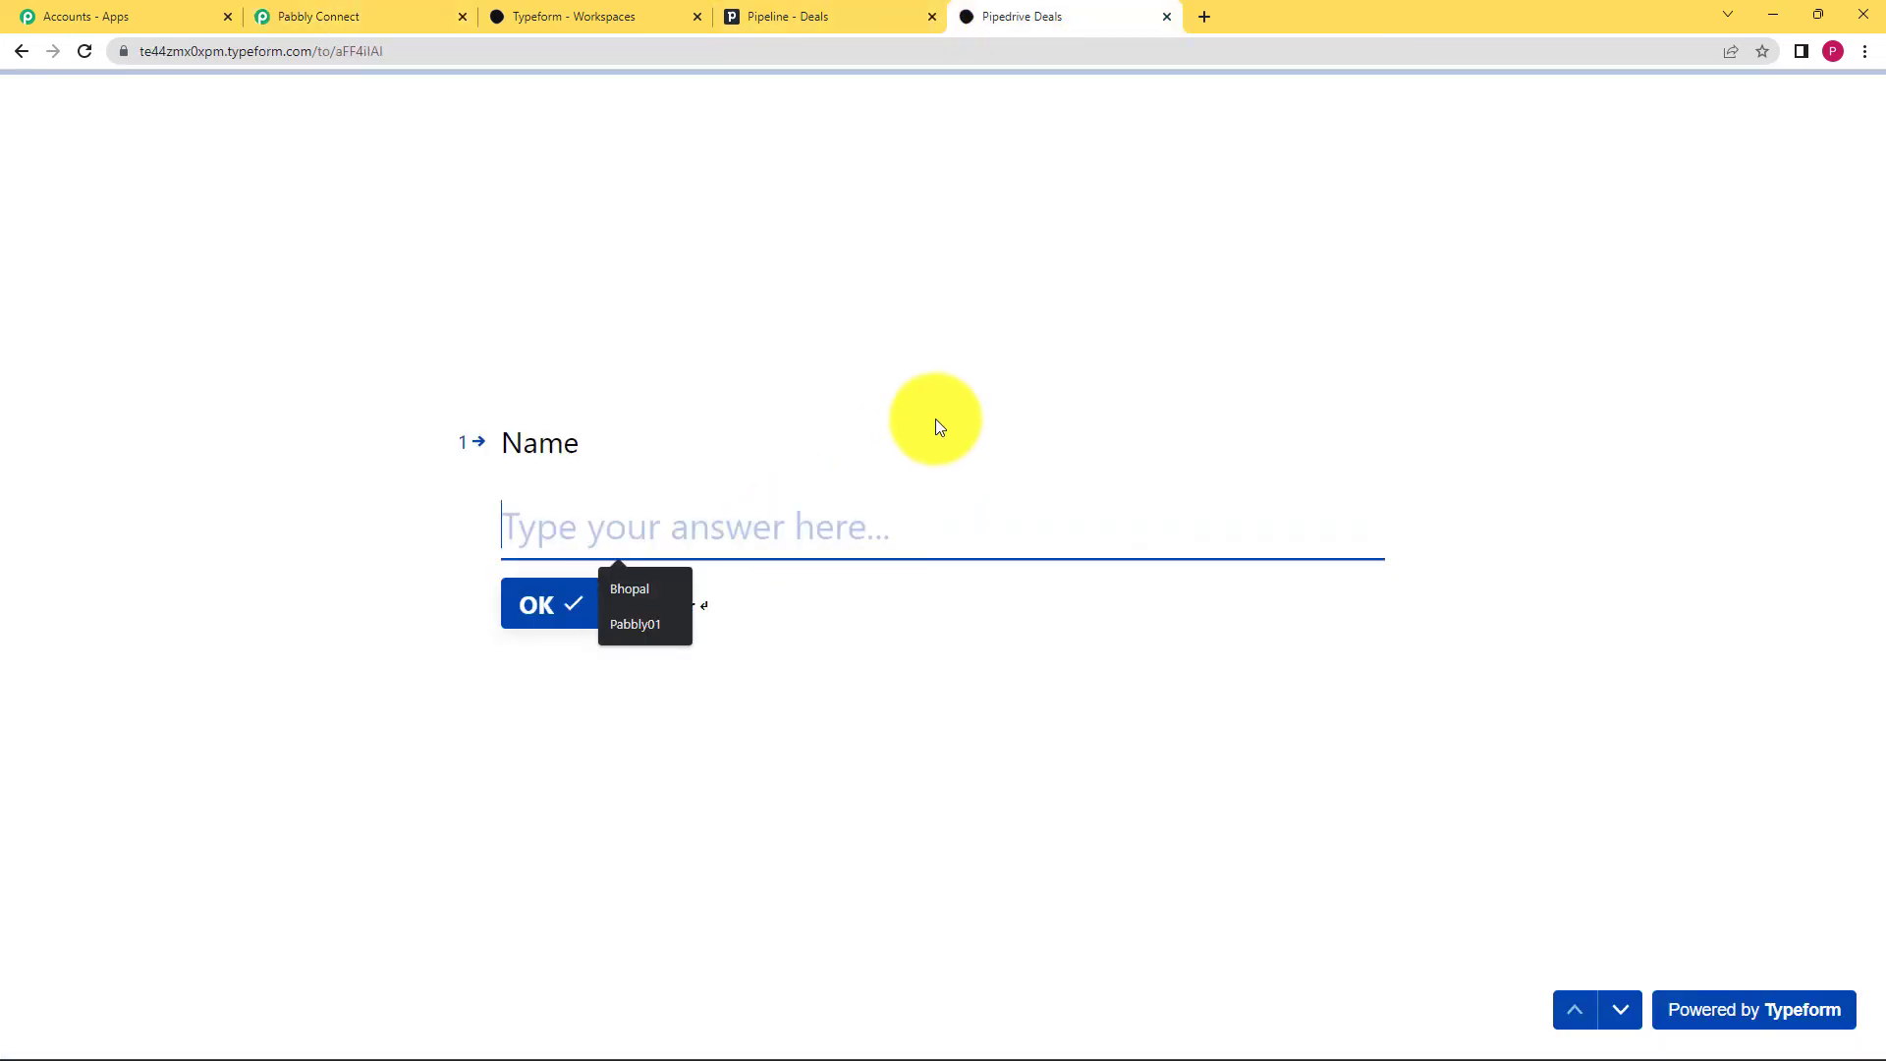
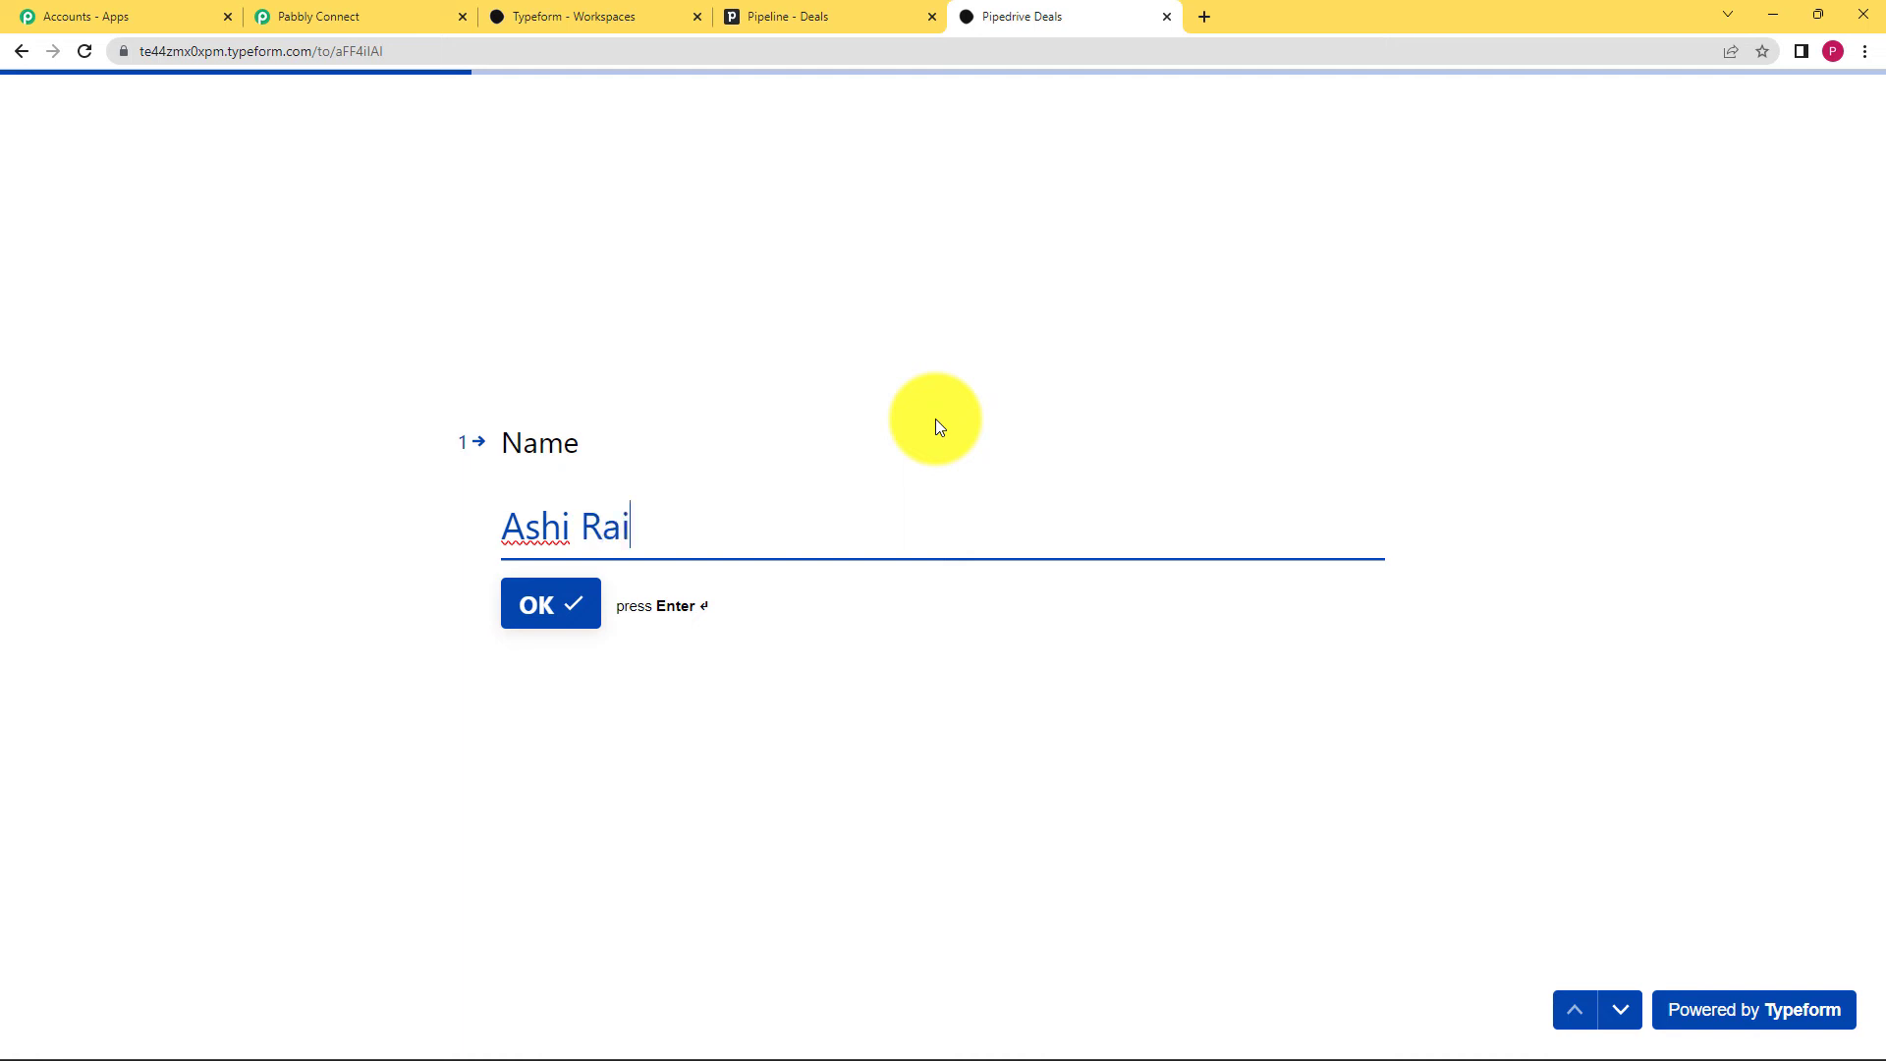
Step: Answer the form's Name and Email questions with a name and e-mail address
key("Return")
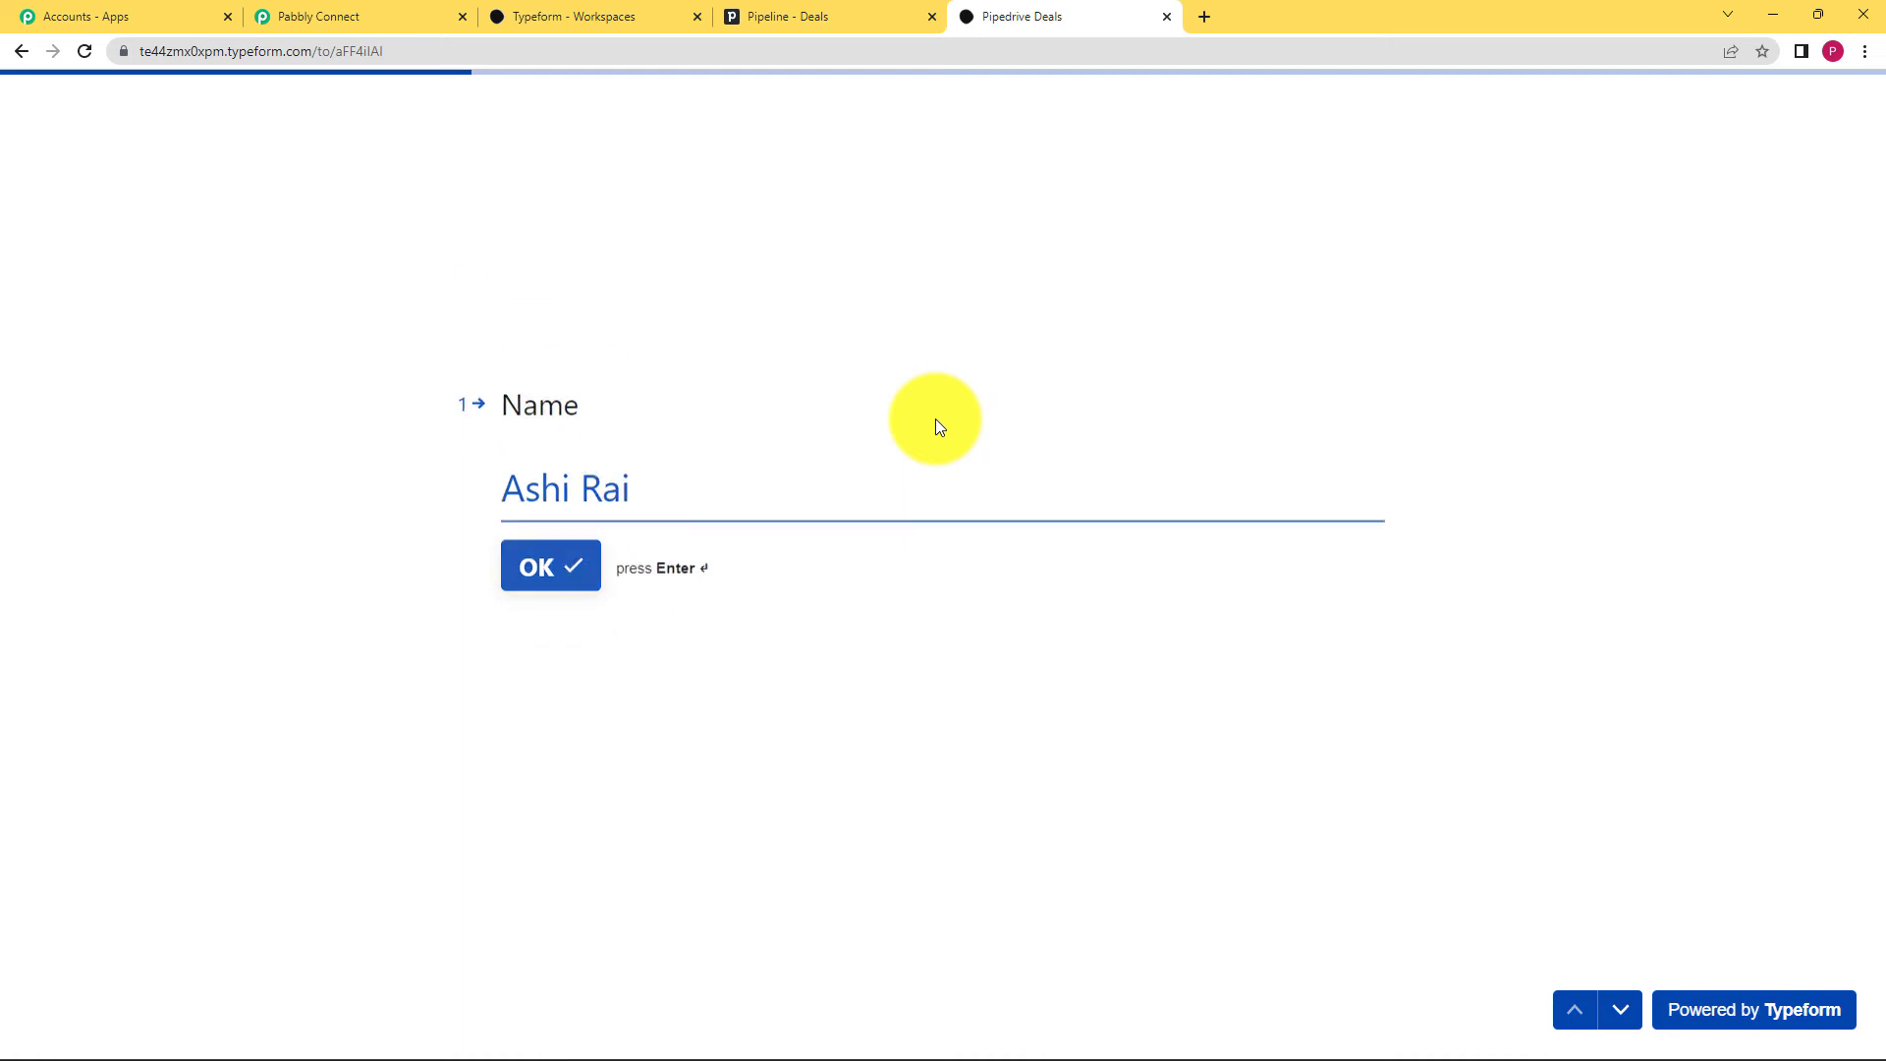
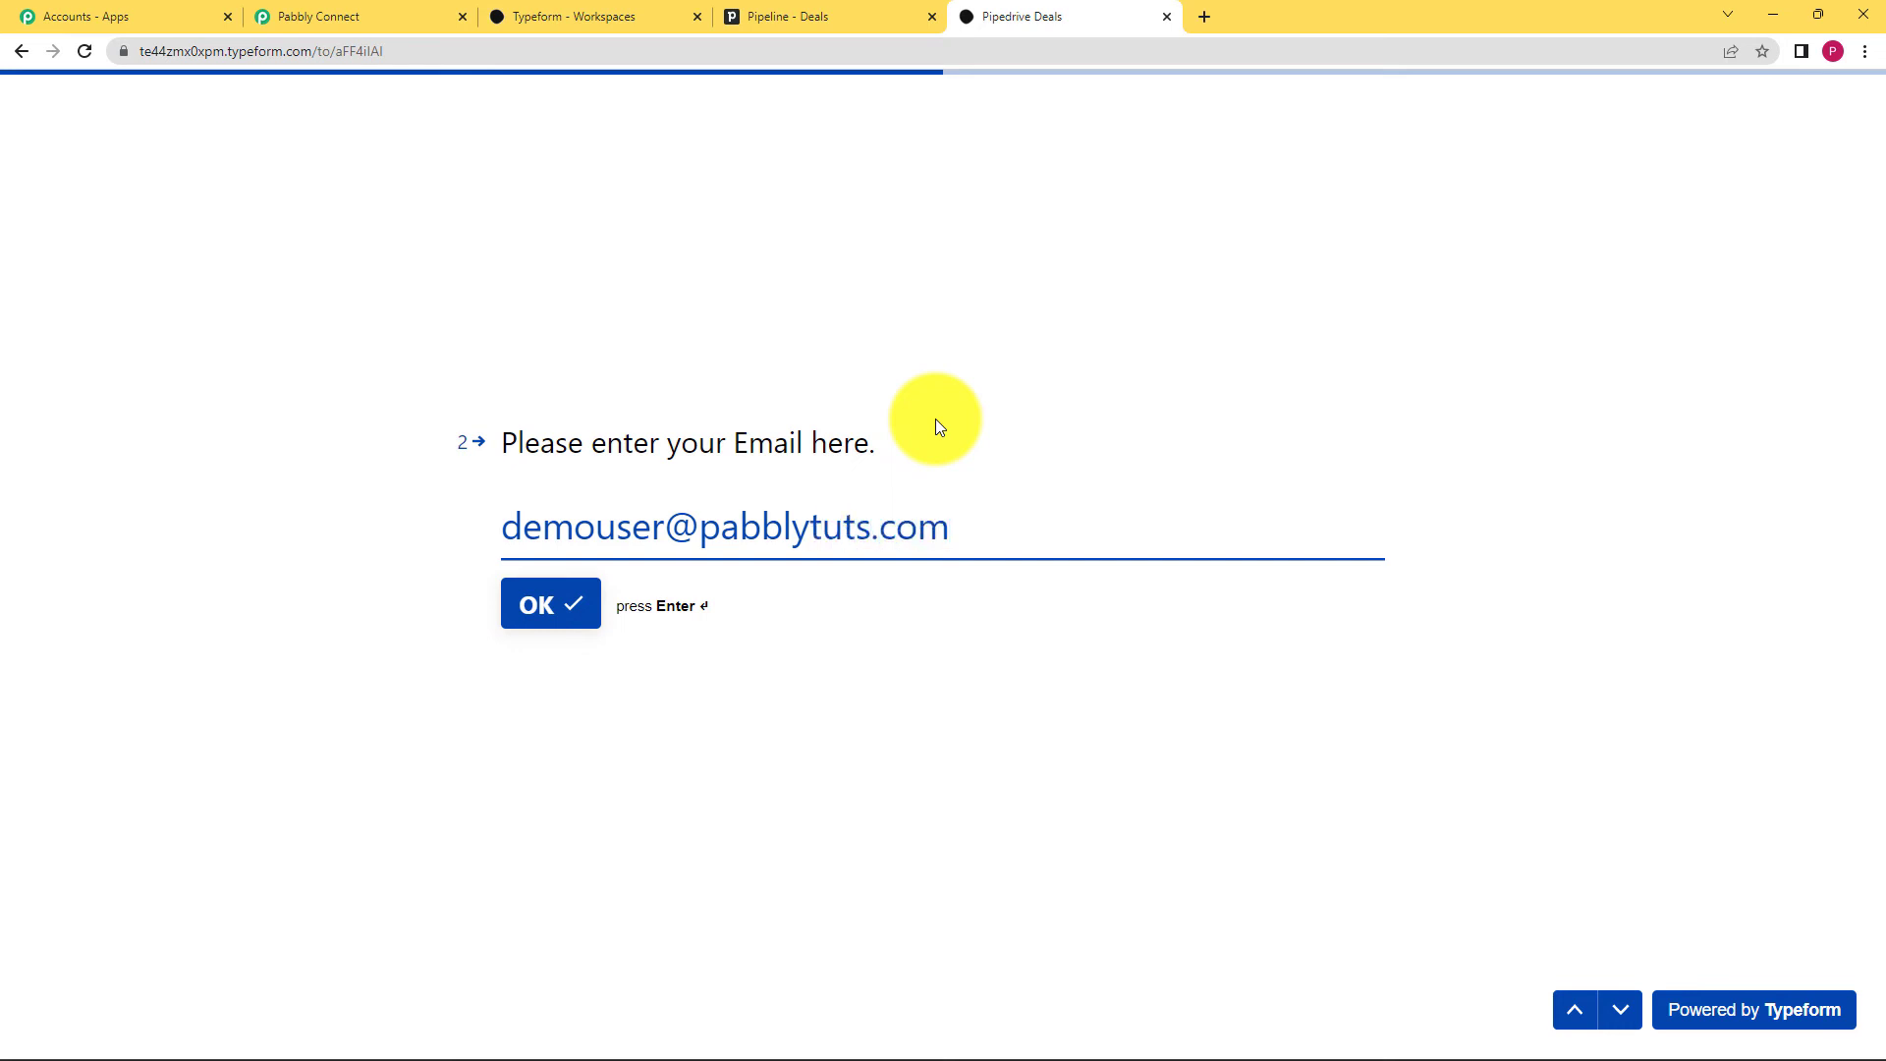
key("Return")
Step: Enter organisation Pabbly00 and deal value 500, then submit the response
type("P")
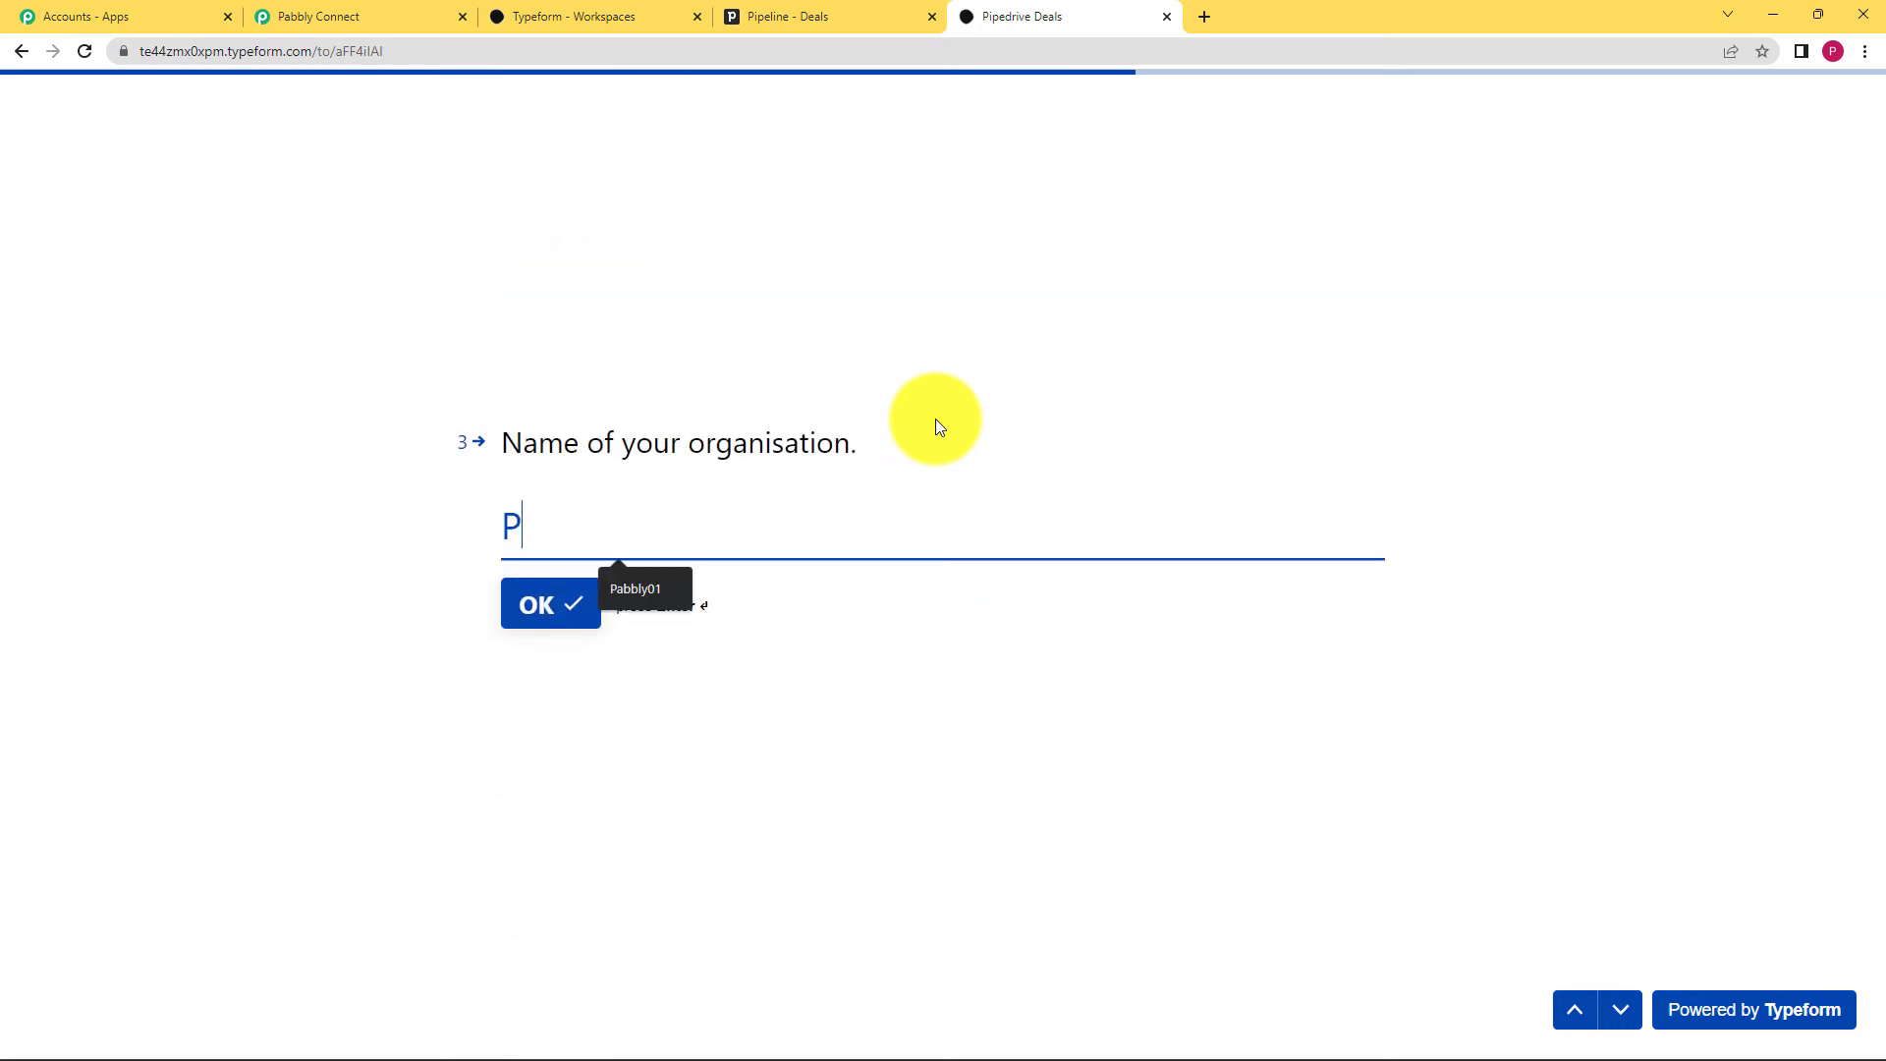
type("abbly00")
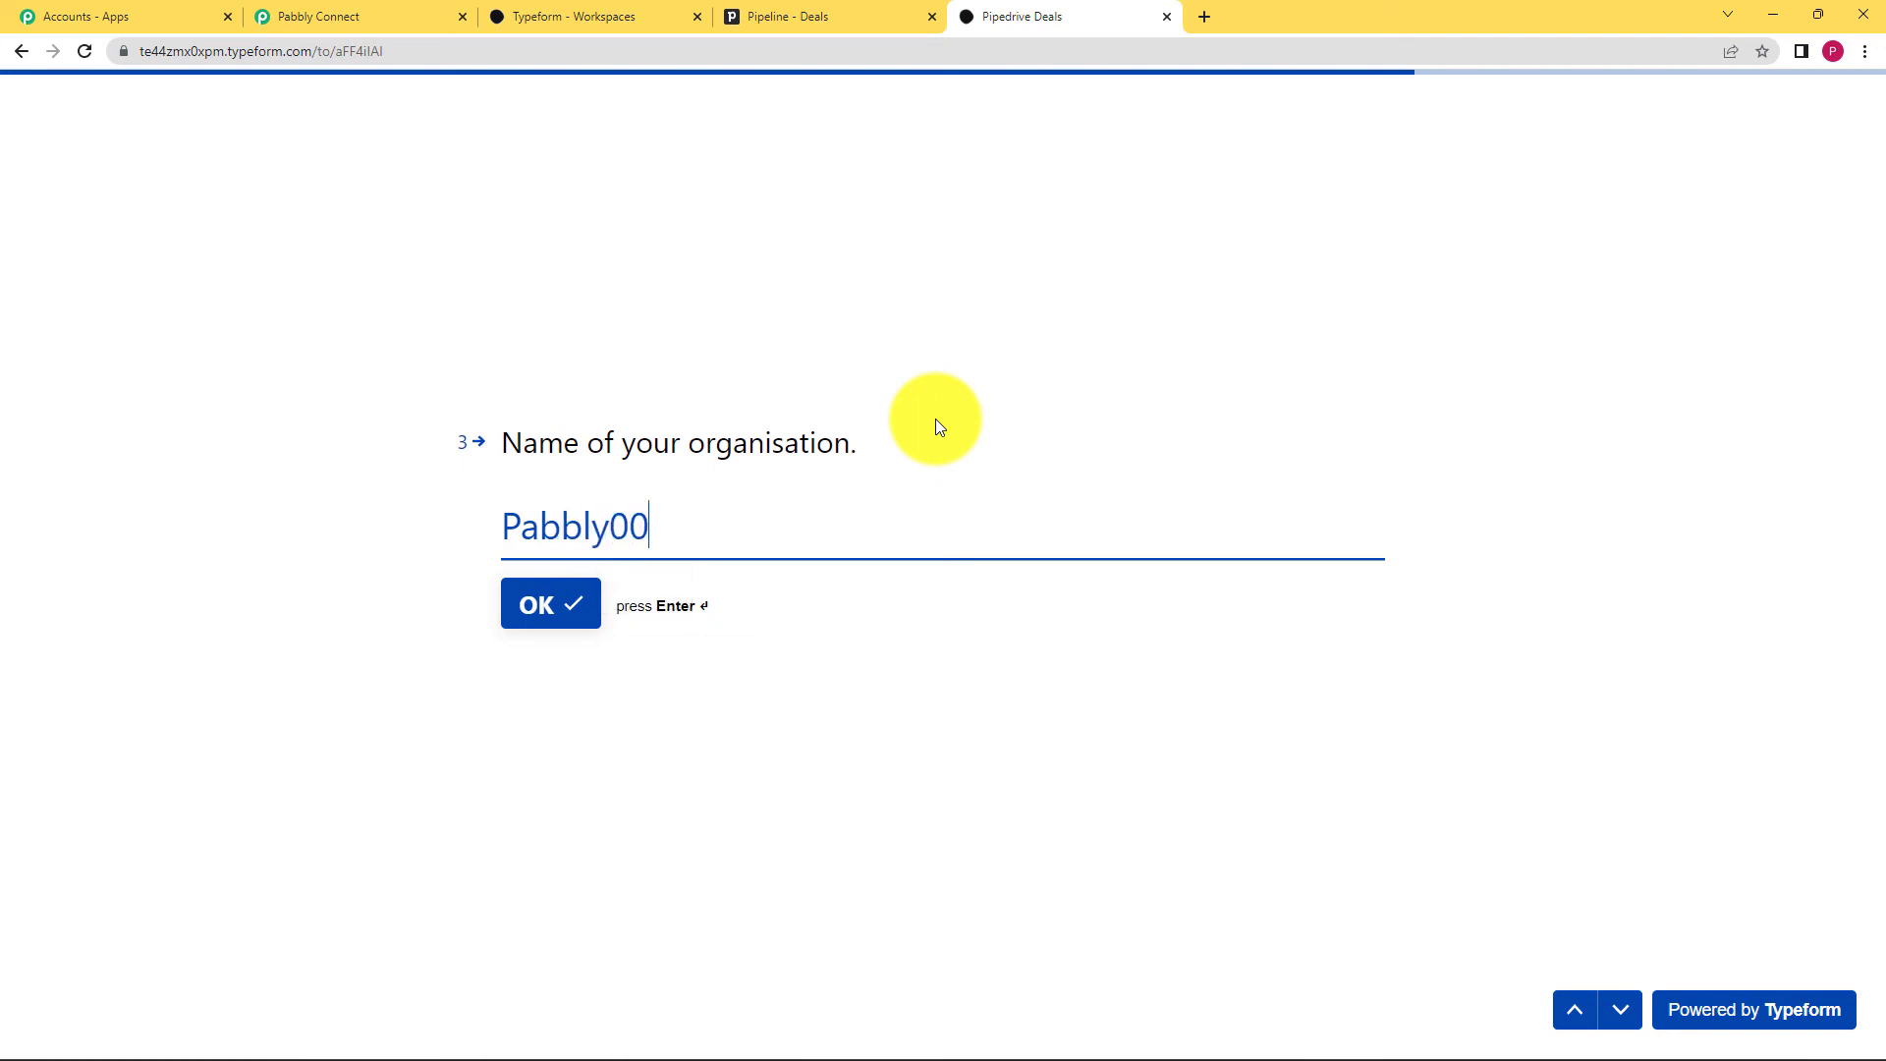
key("Return")
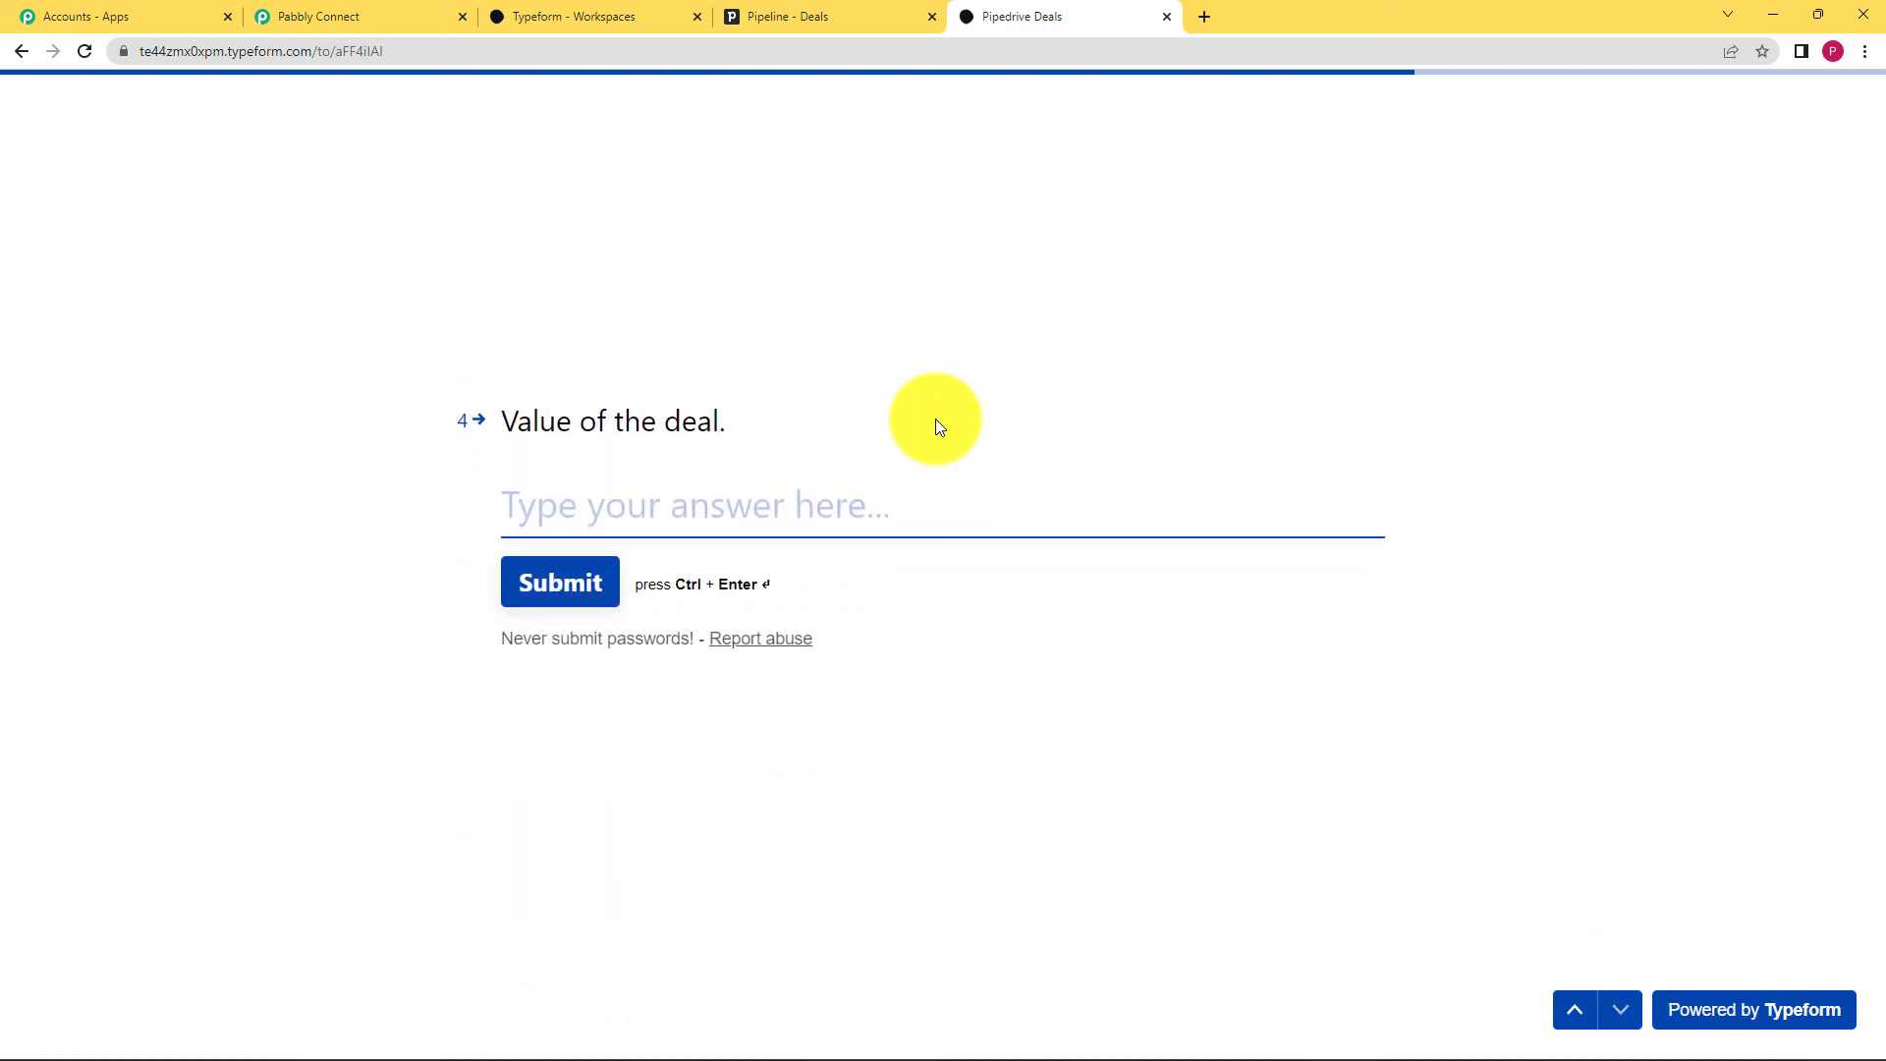
type("500")
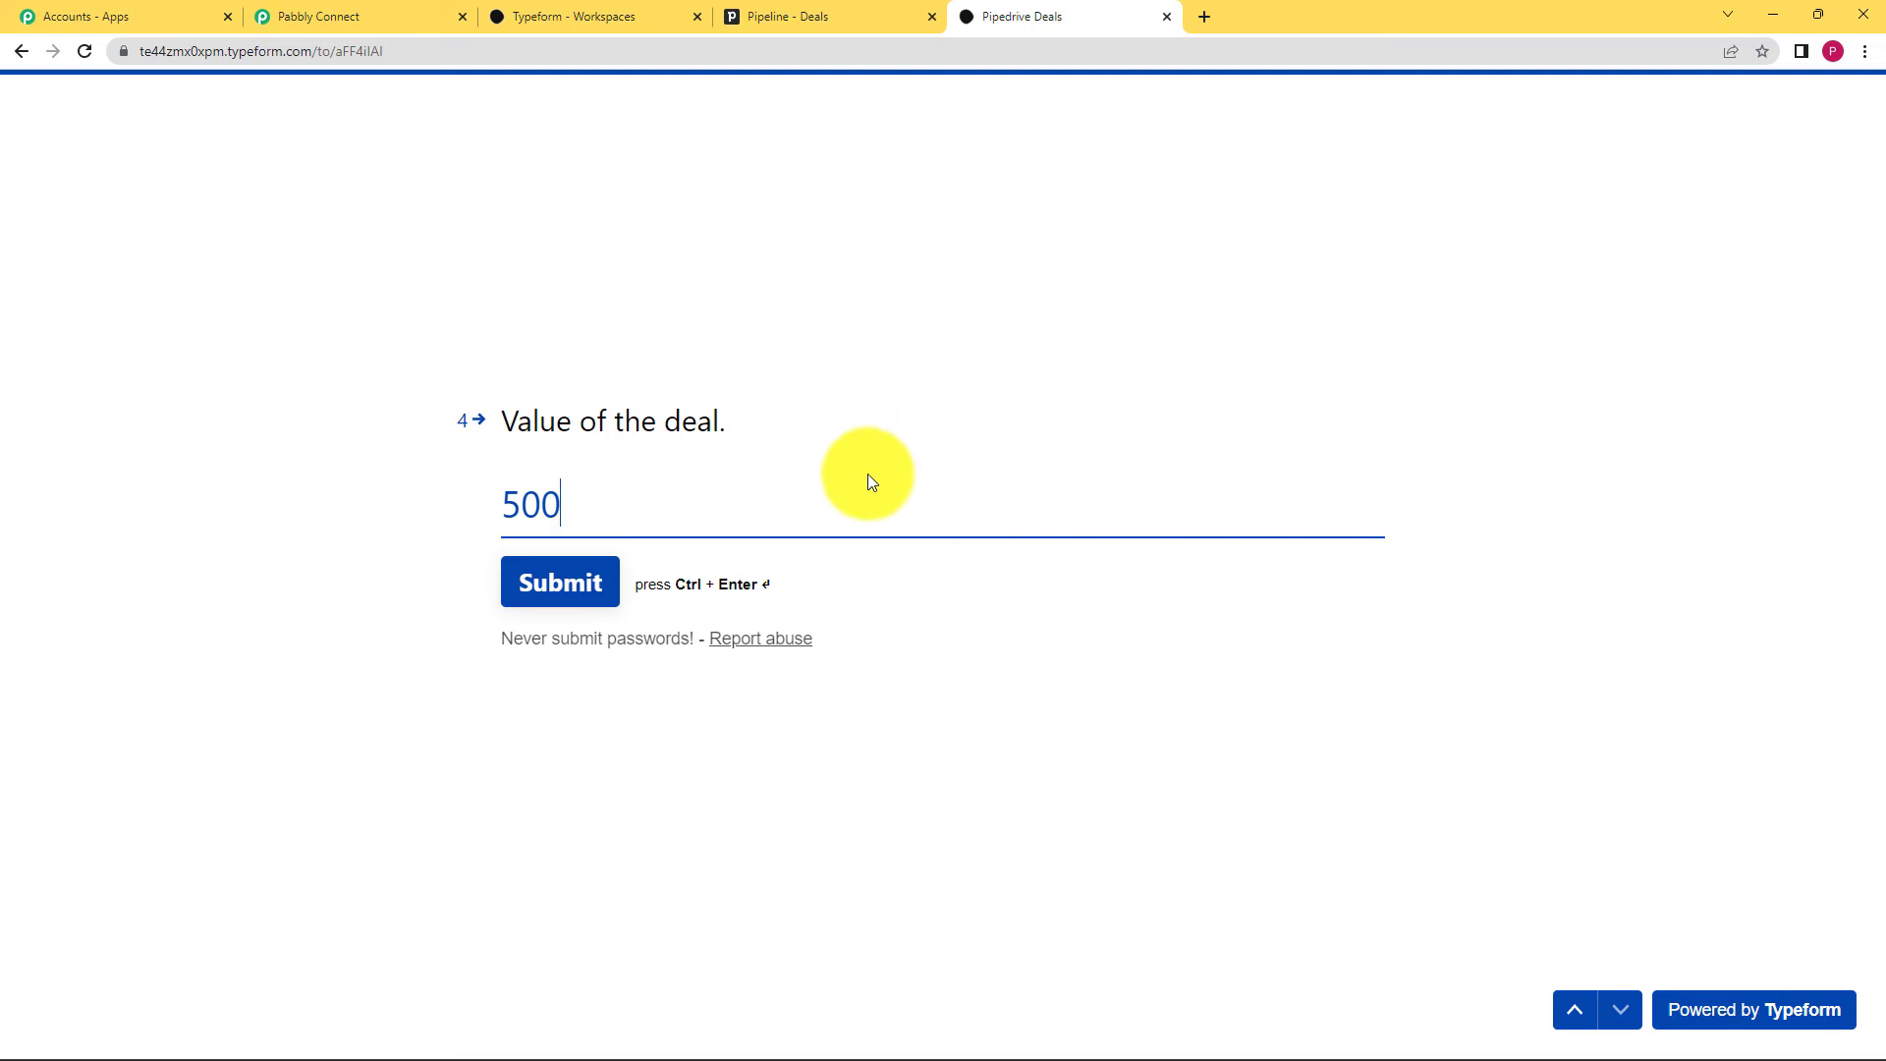
left_click(595, 581)
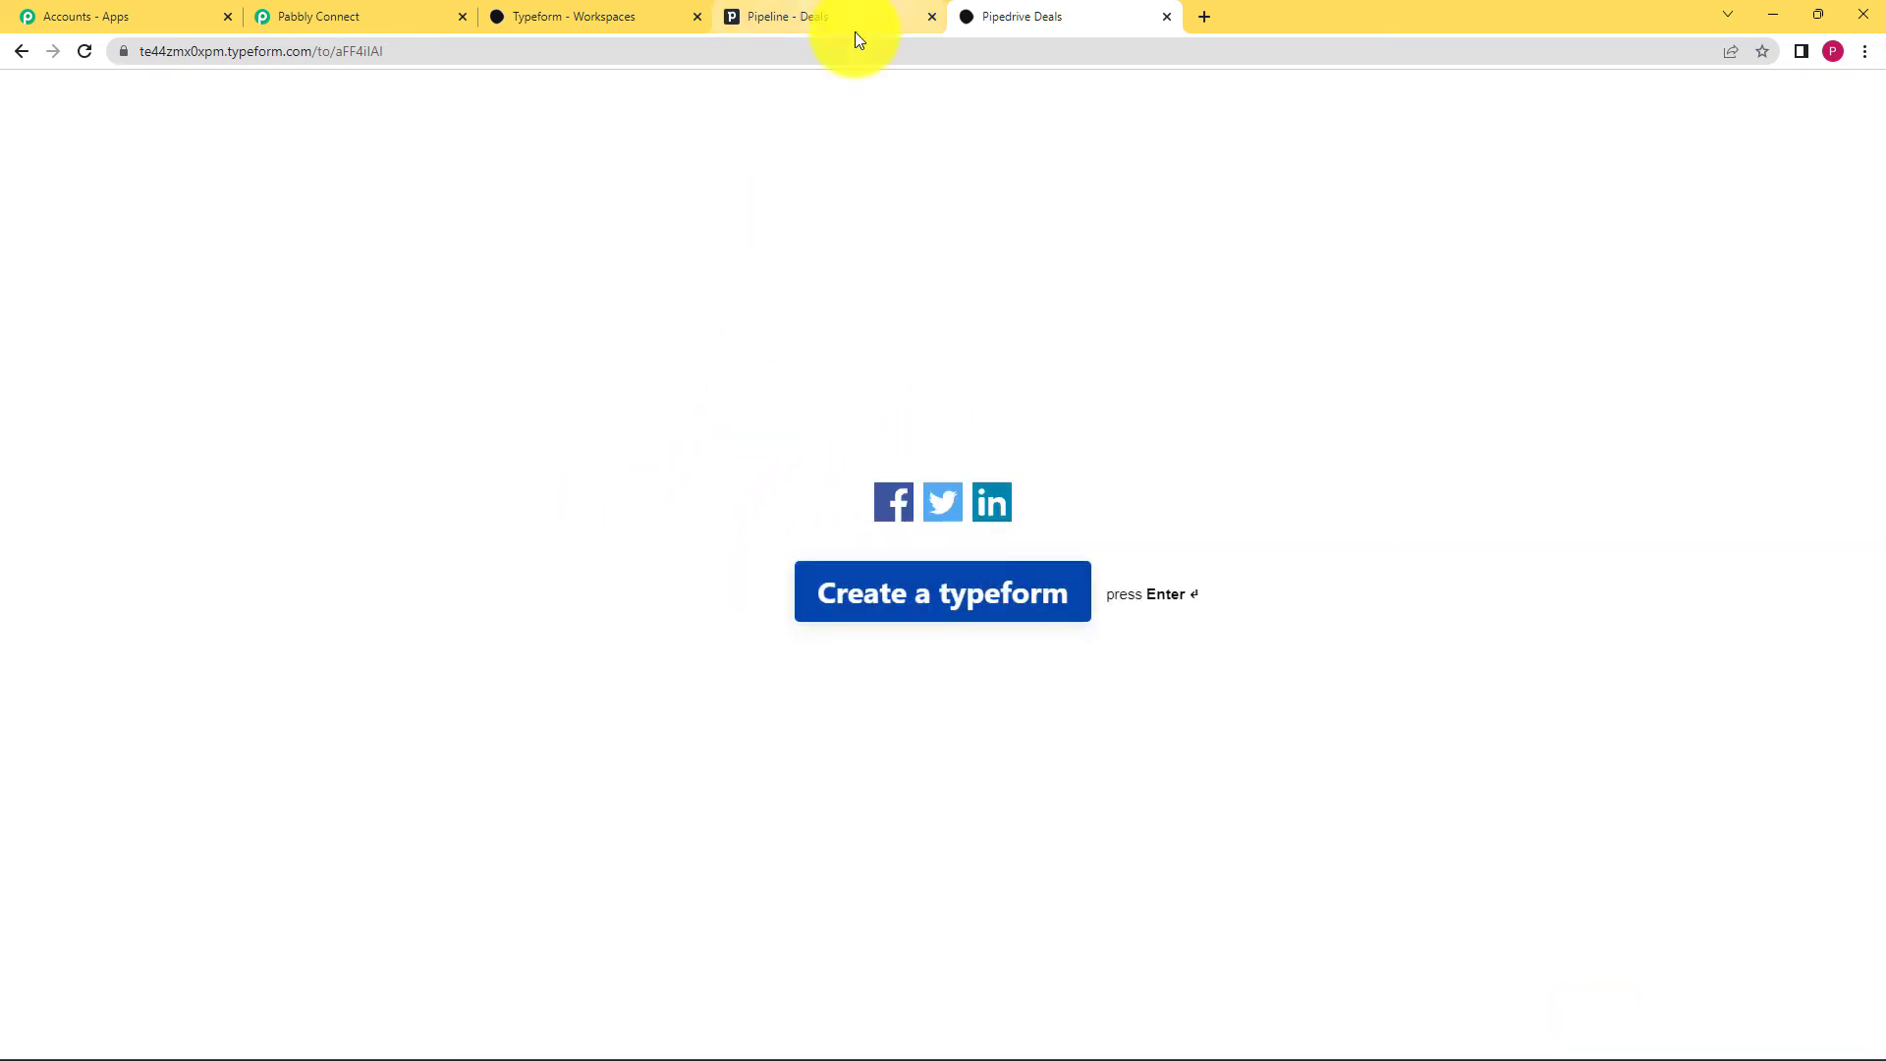
Step: Open the new AFN500 deal in Pipedrive and review its Person, Participants and Overview
left_click(803, 10)
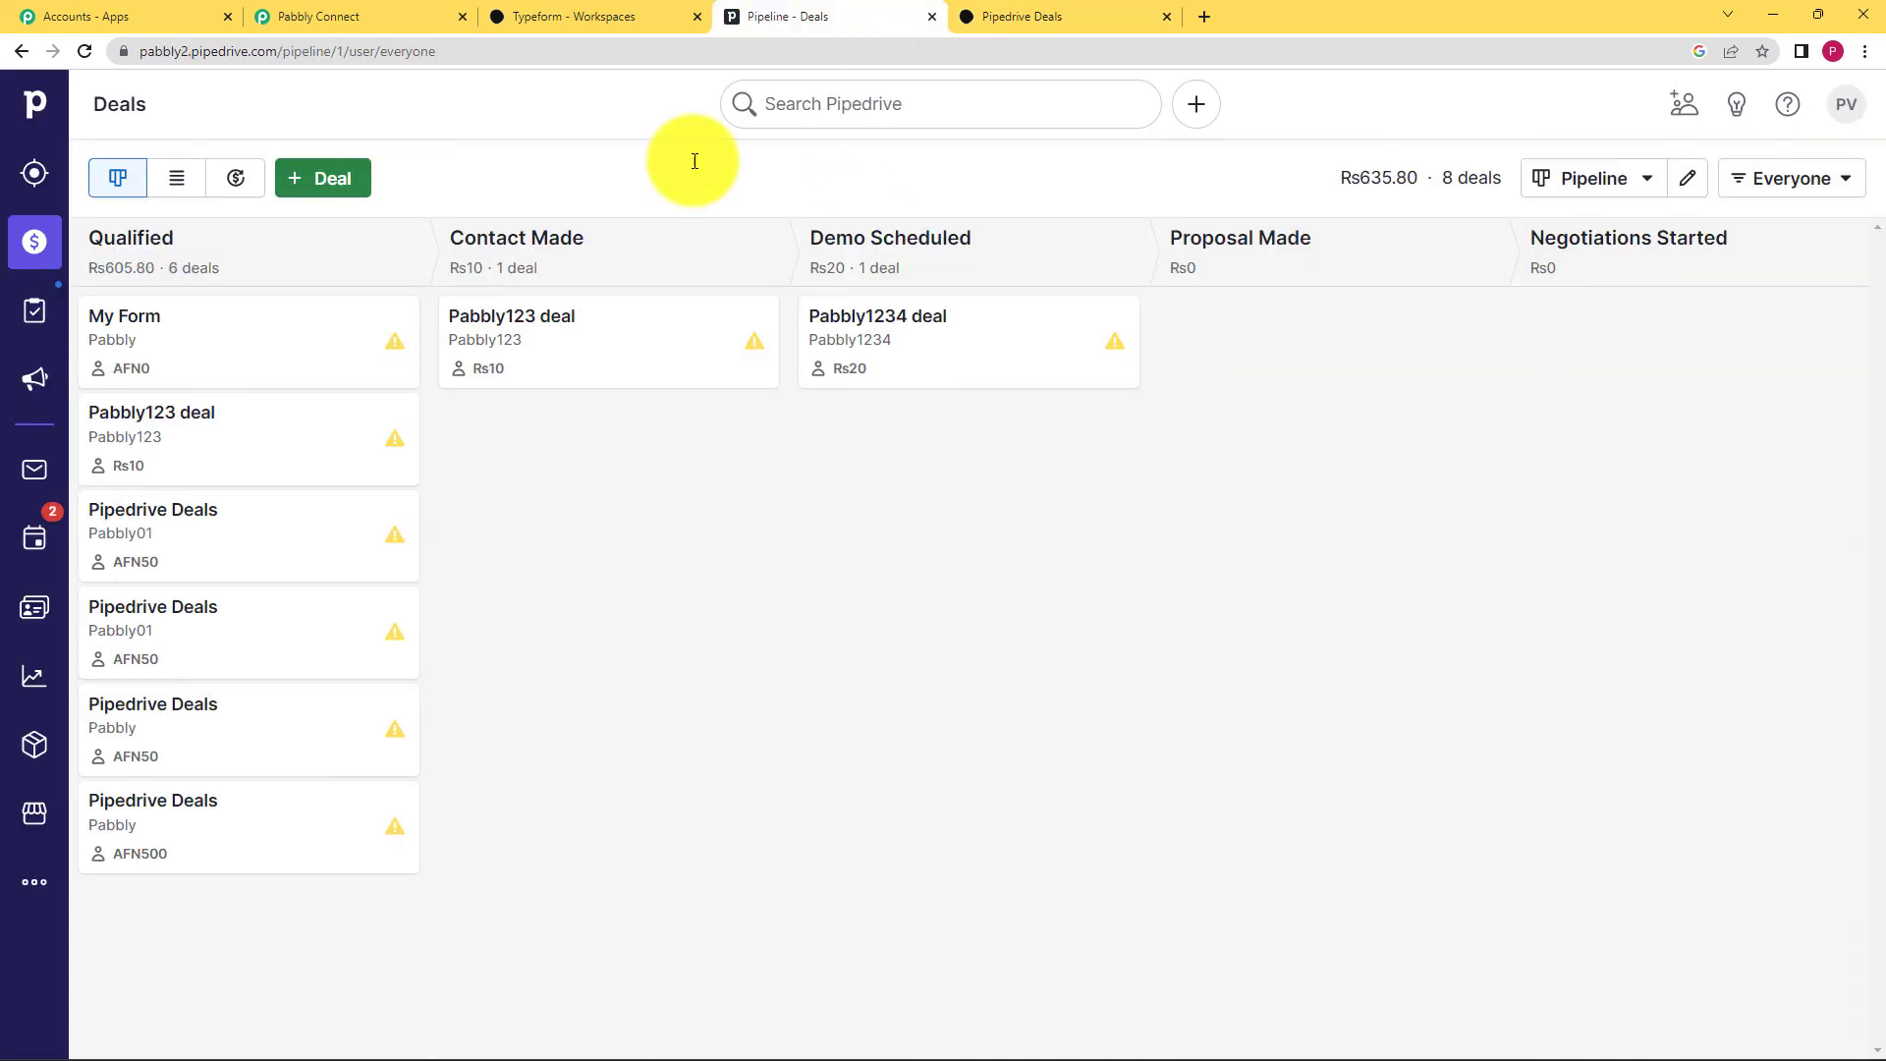
left_click(216, 835)
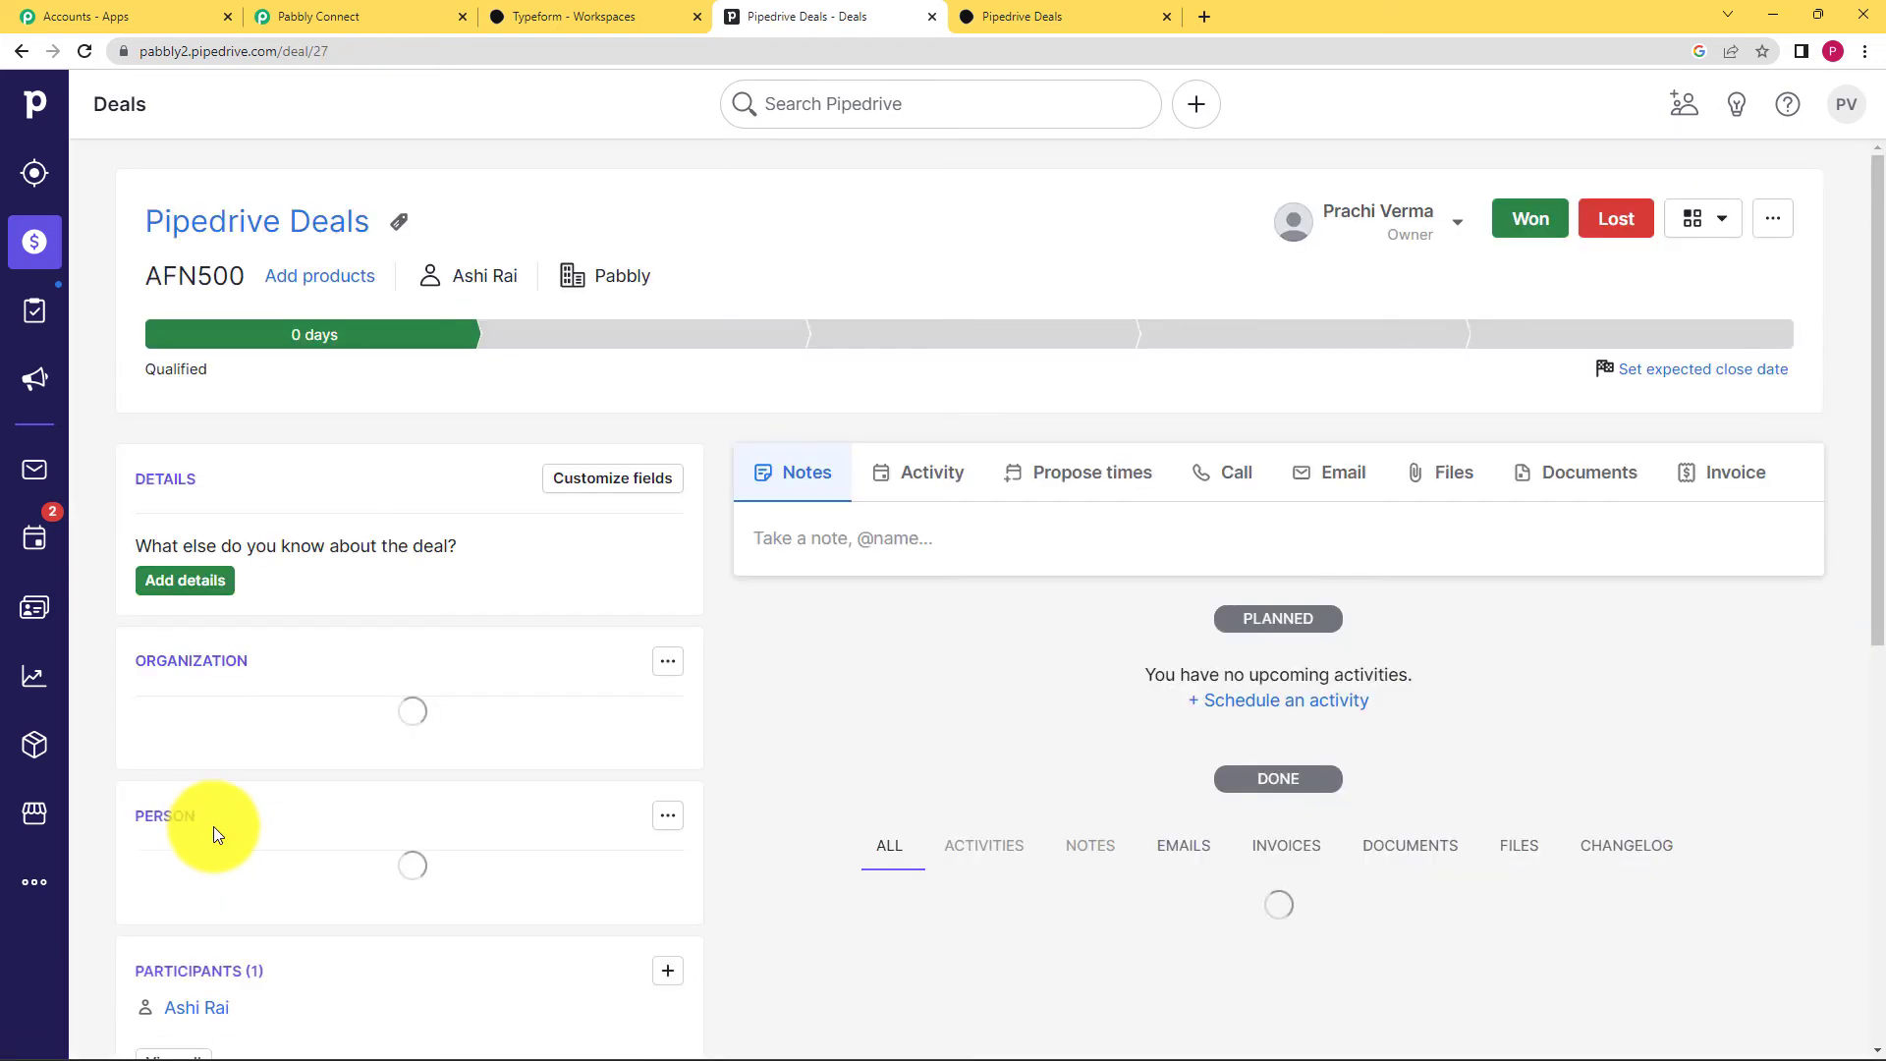
mouse_move(477, 280)
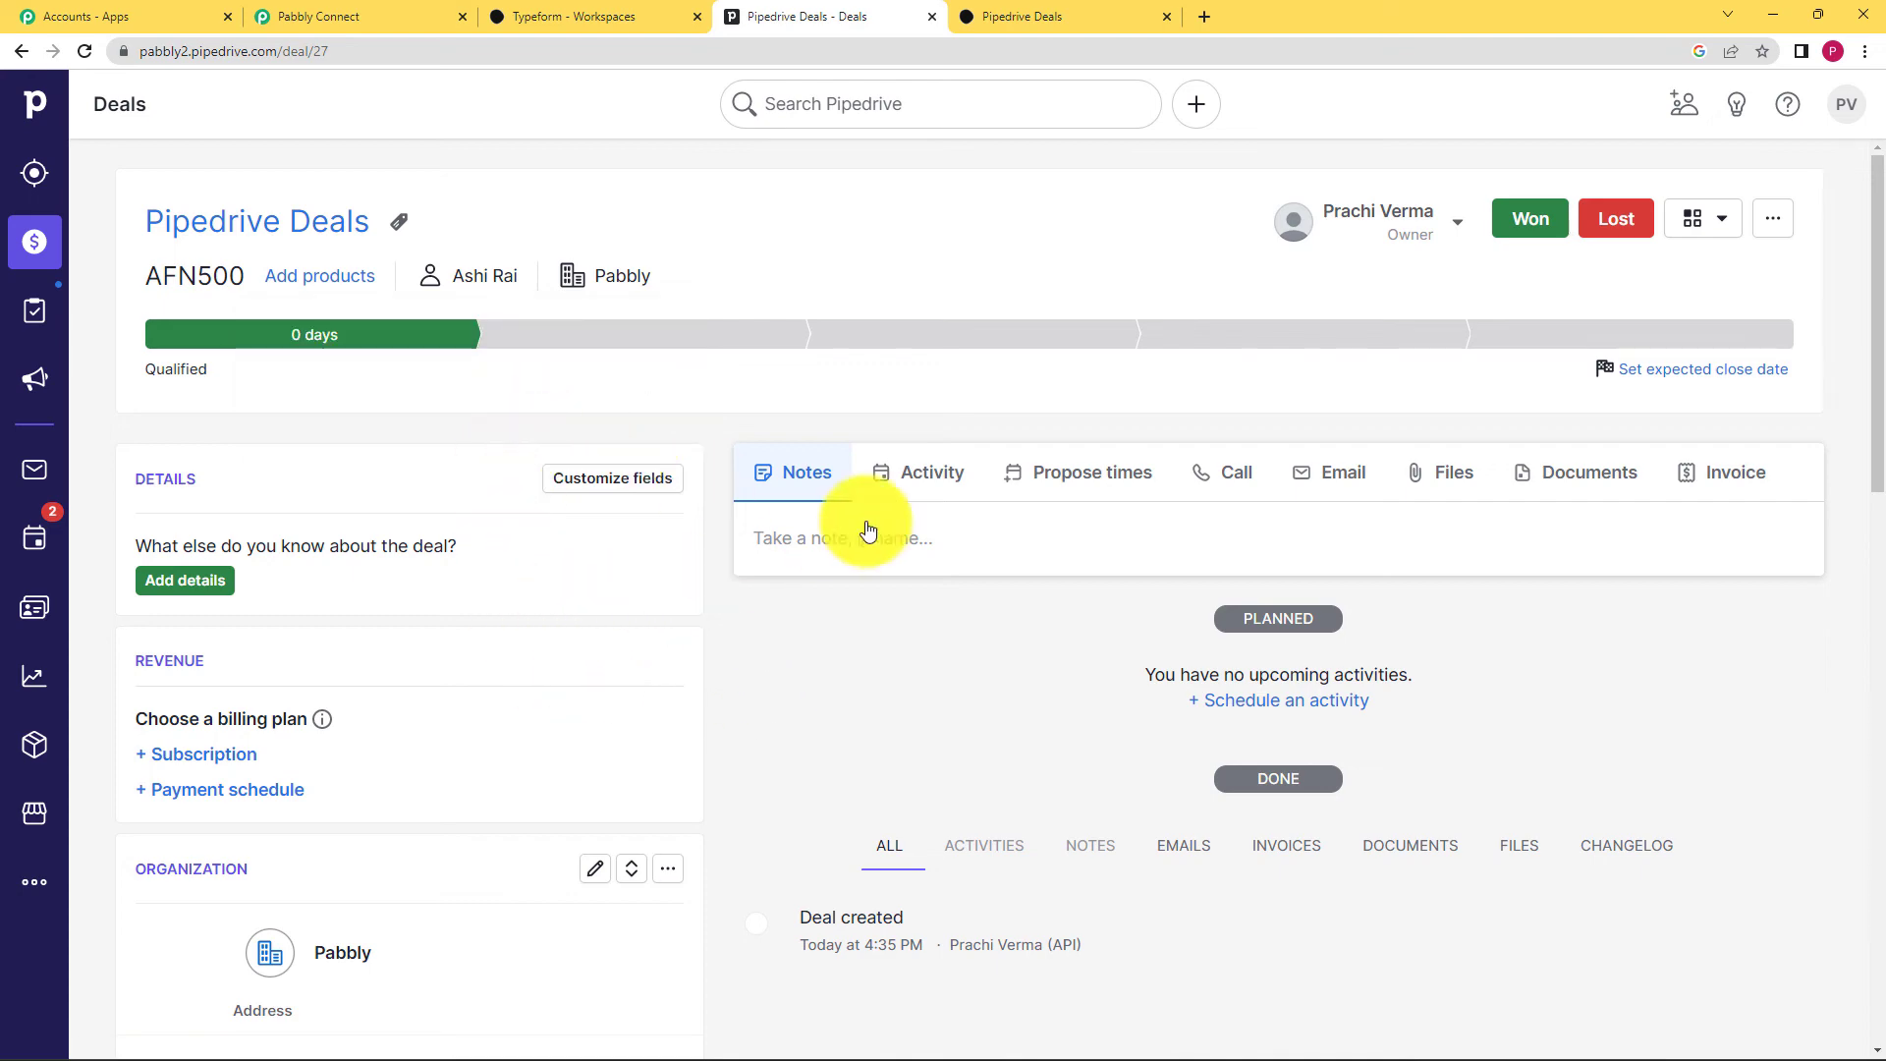
scroll(839, 633, "down", 10)
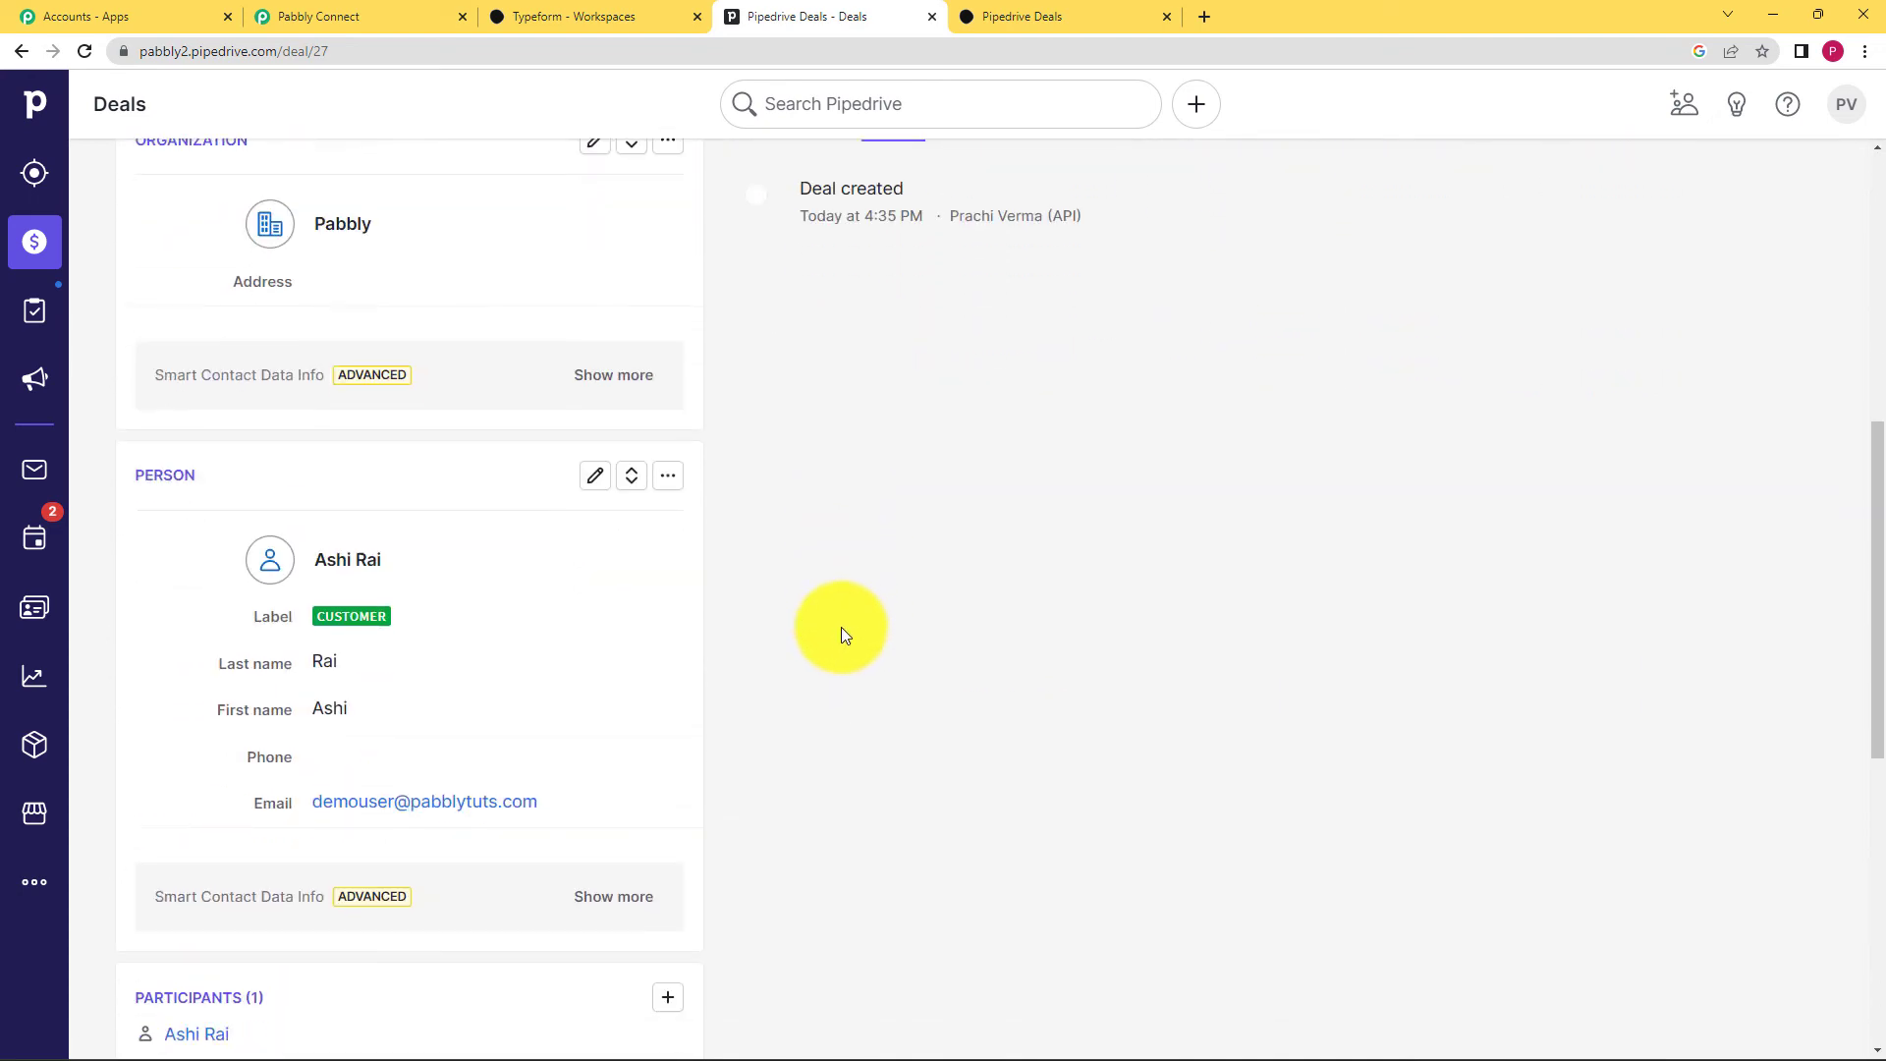
scroll(841, 627, "down", 5)
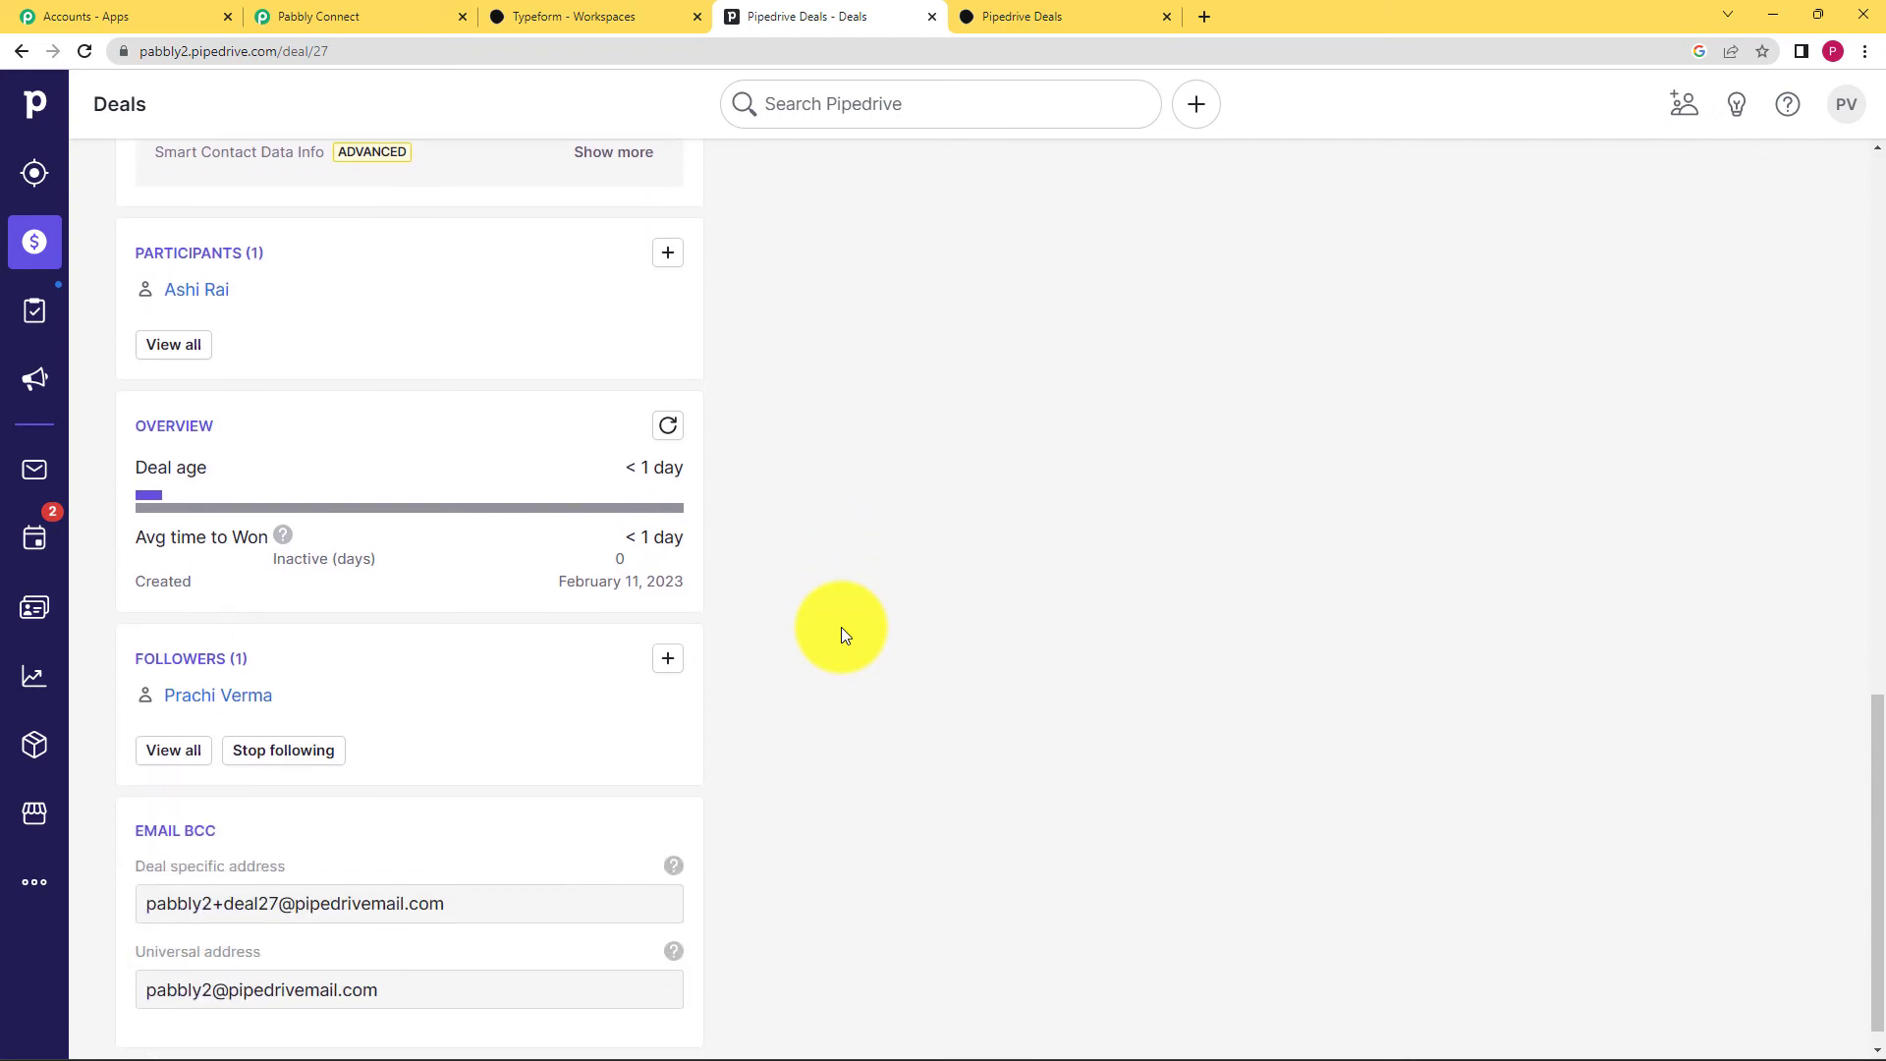
scroll(841, 627, "up", 15)
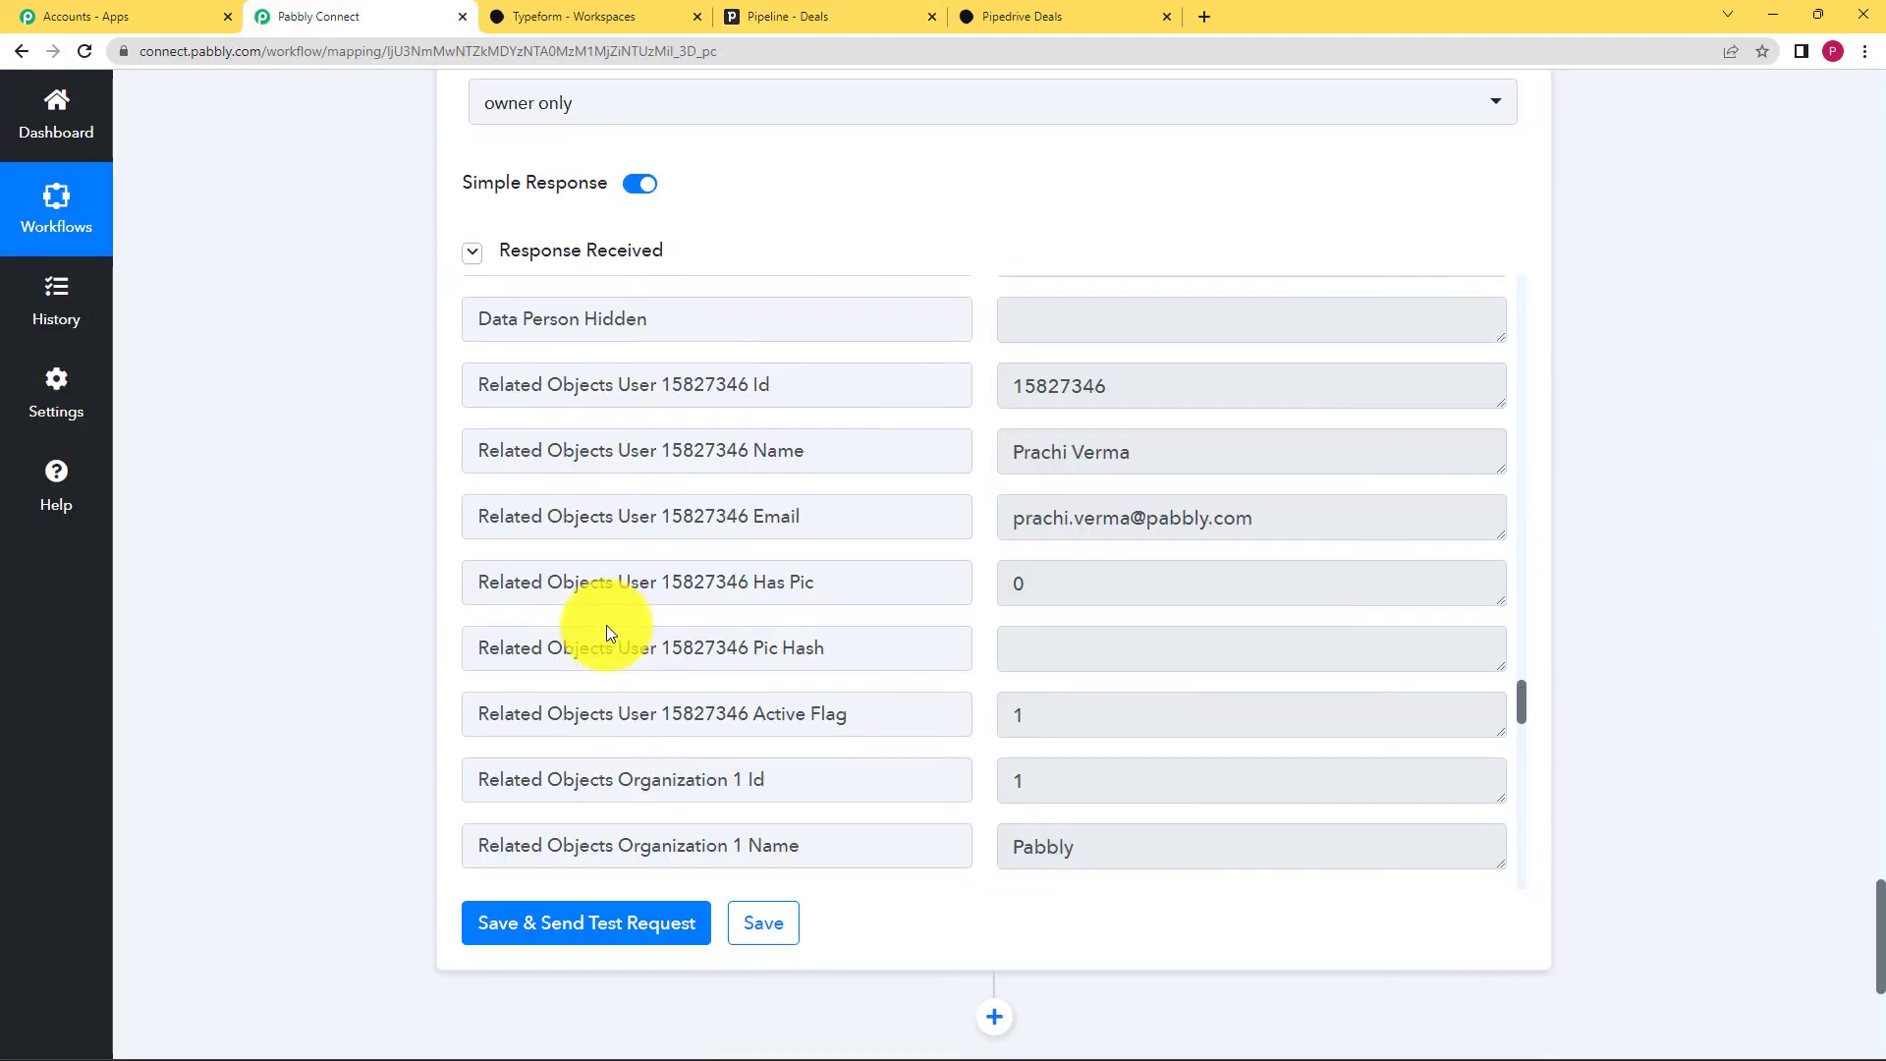
Step: Collapse the Create Deal, Create a Person and Typeform trigger step cards
scroll(610, 634, "up", 10)
scroll(371, 586, "up", 20)
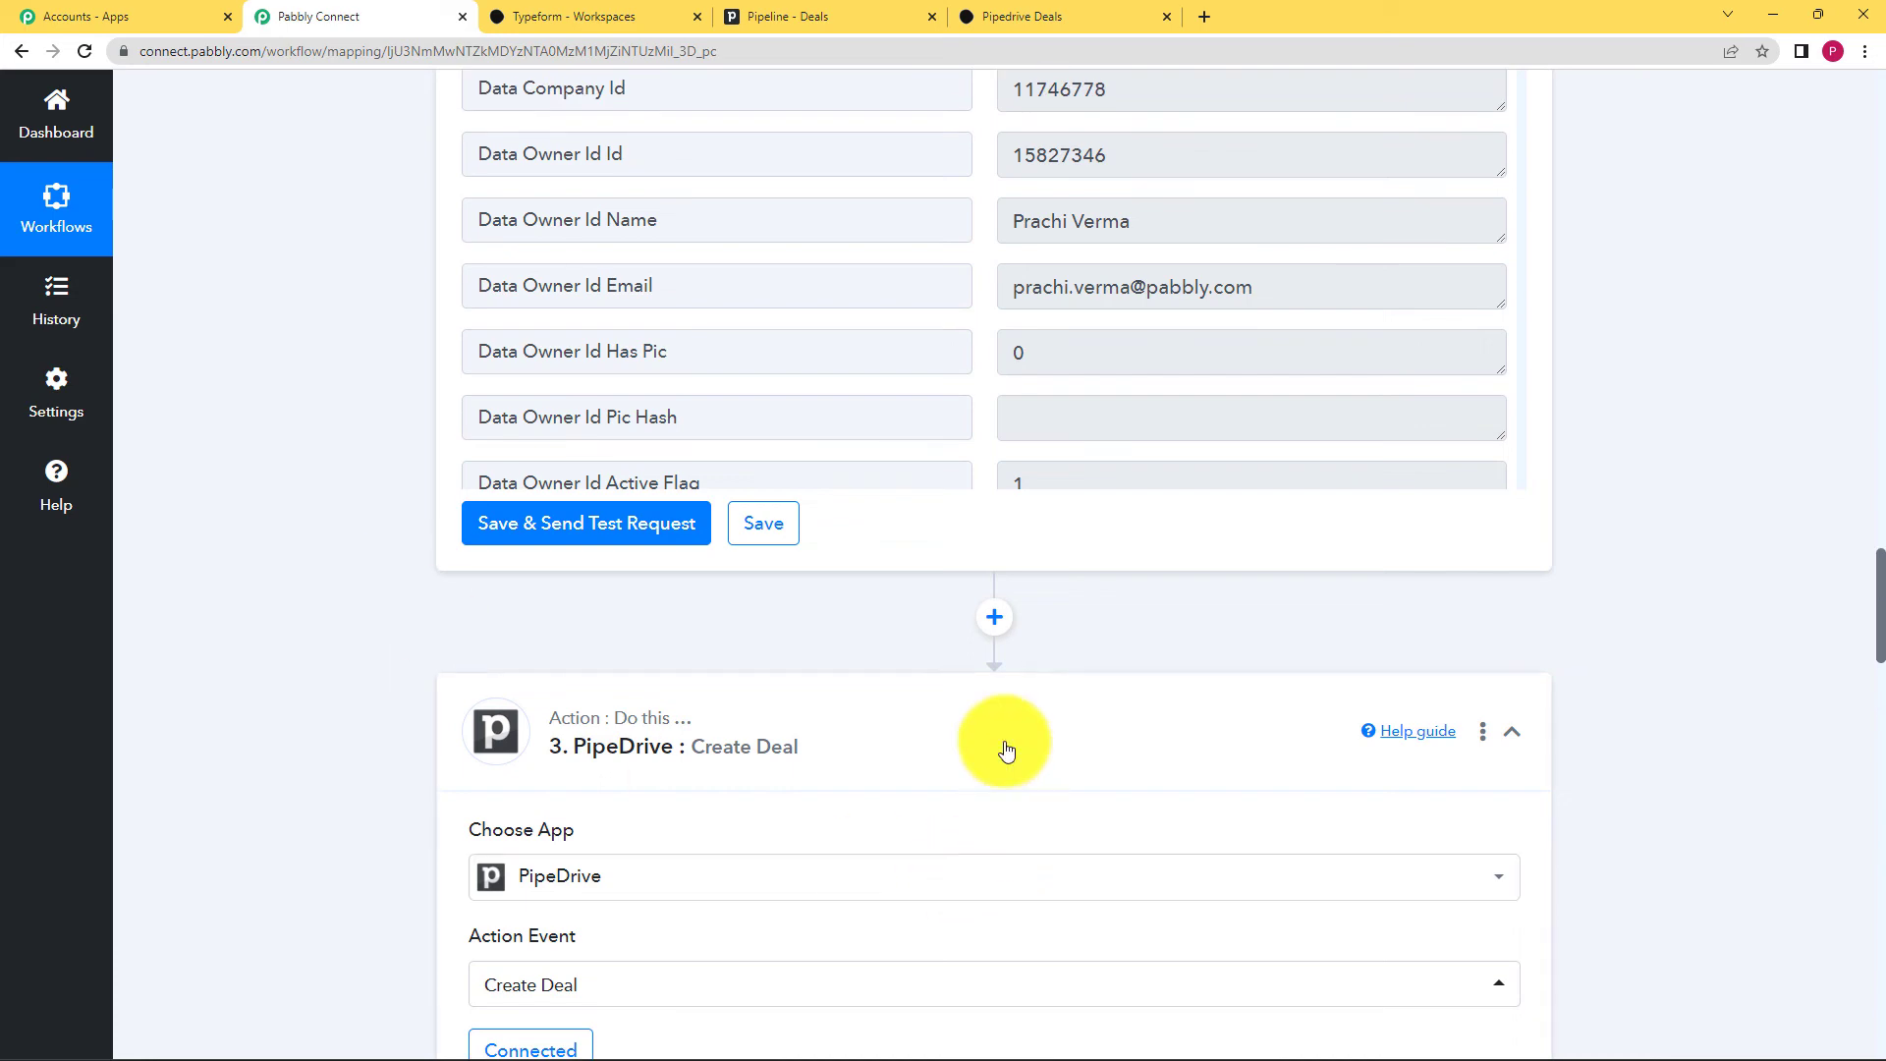
left_click(992, 704)
scroll(992, 704, "up", 12)
scroll(992, 707, "up", 15)
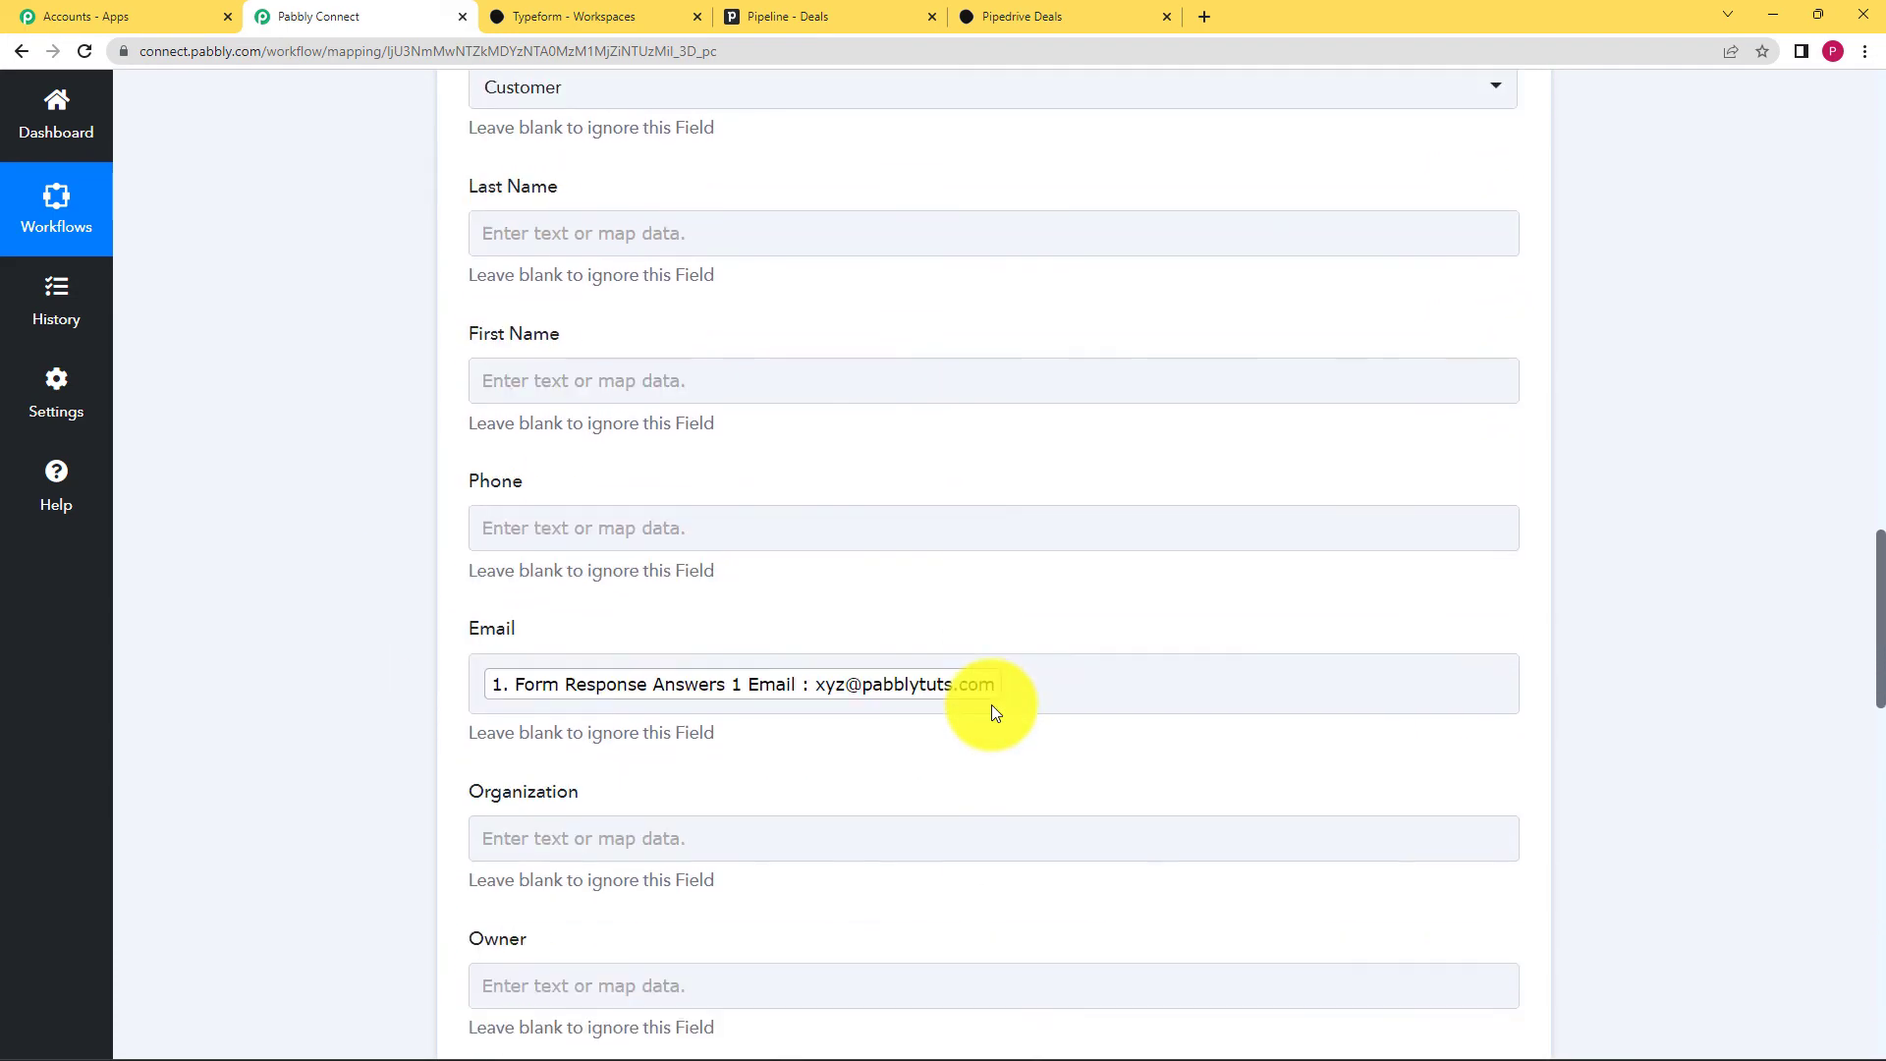
left_click(992, 705)
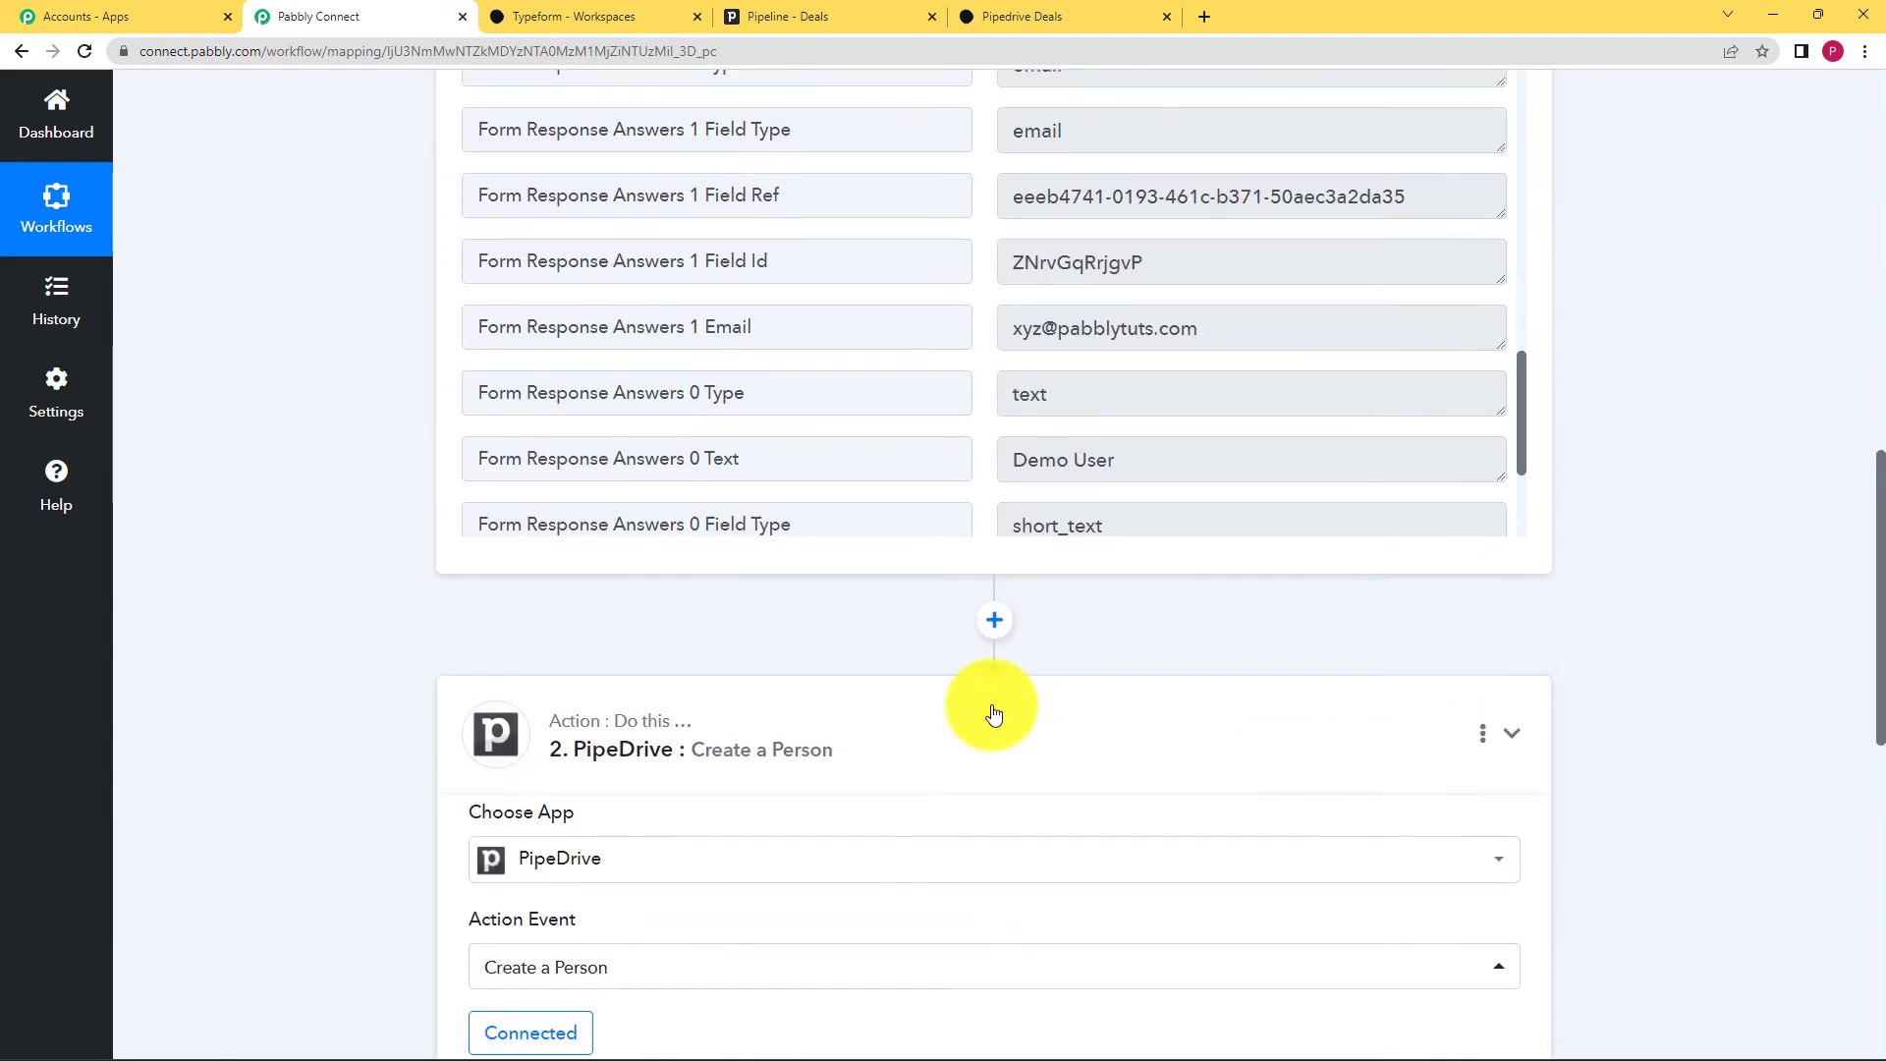
scroll(992, 704, "up", 13)
left_click(963, 474)
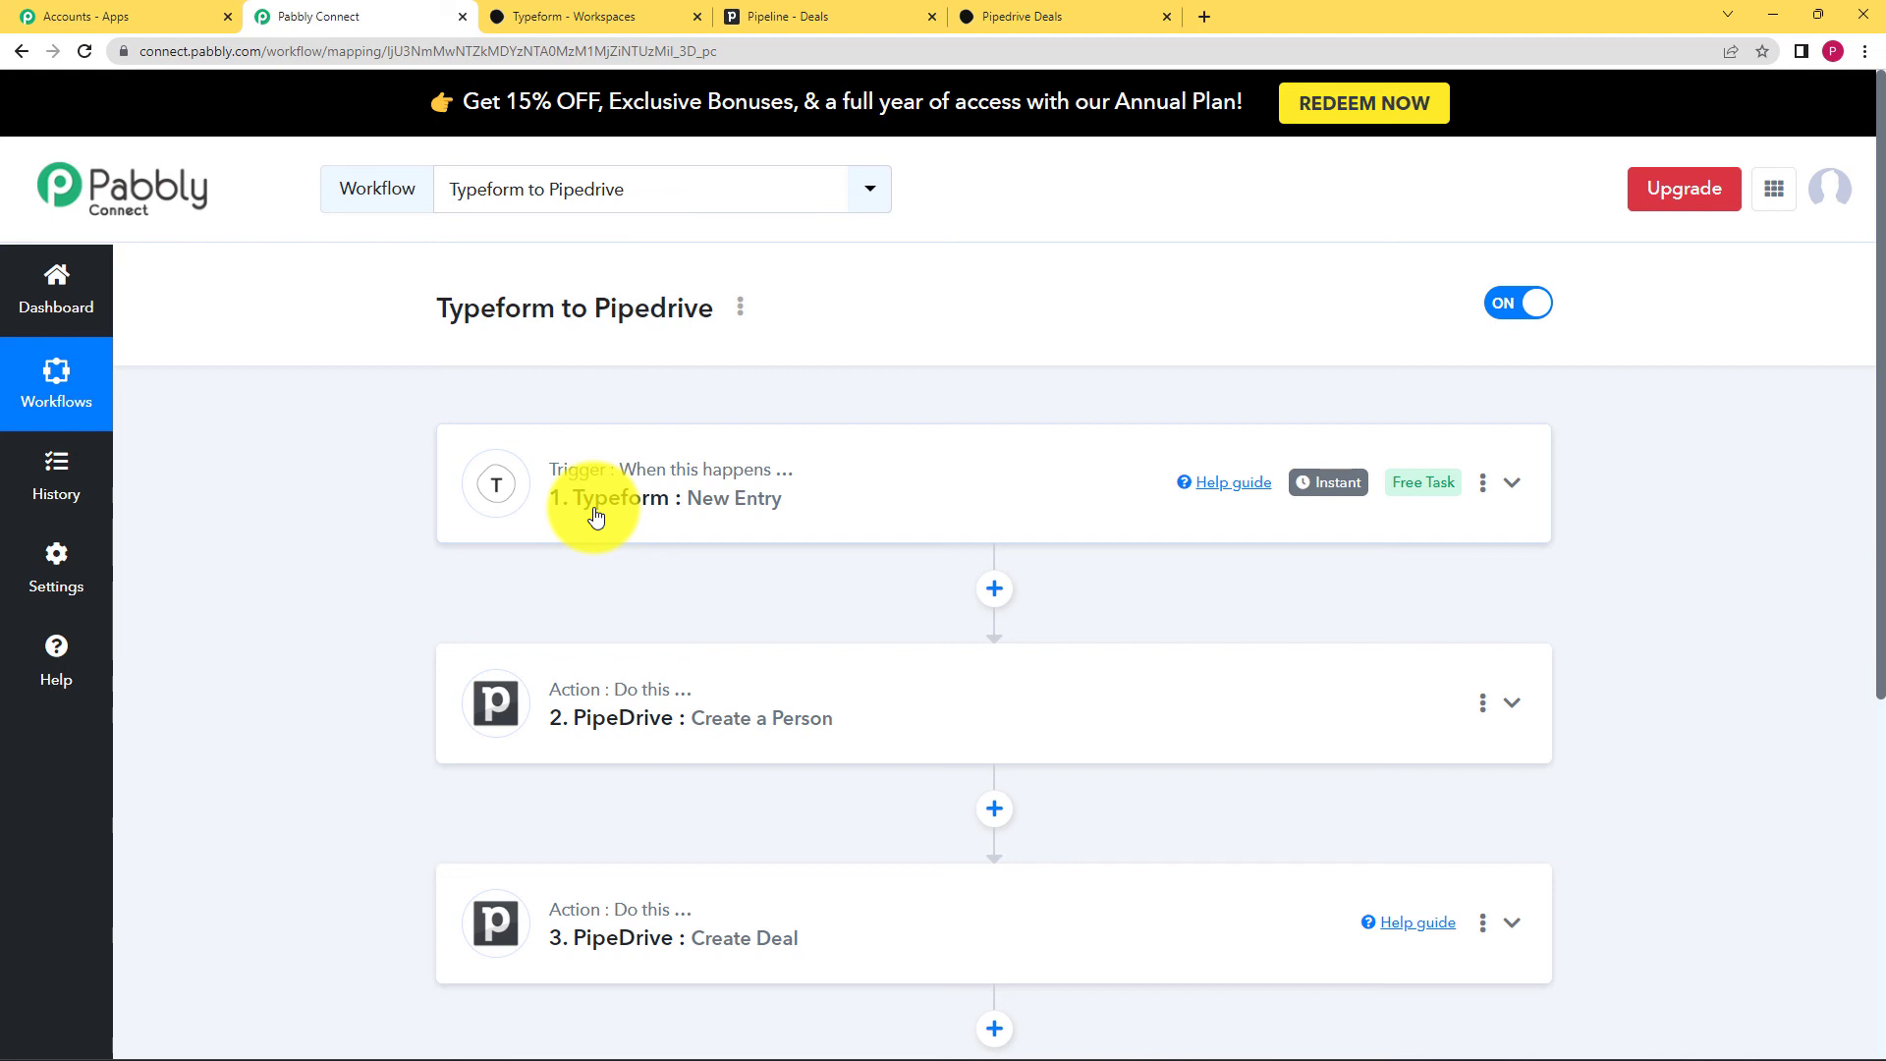
Step: Expand the Create a Person step and review its Name and Email mappings
left_click(742, 712)
scroll(409, 754, "down", 3)
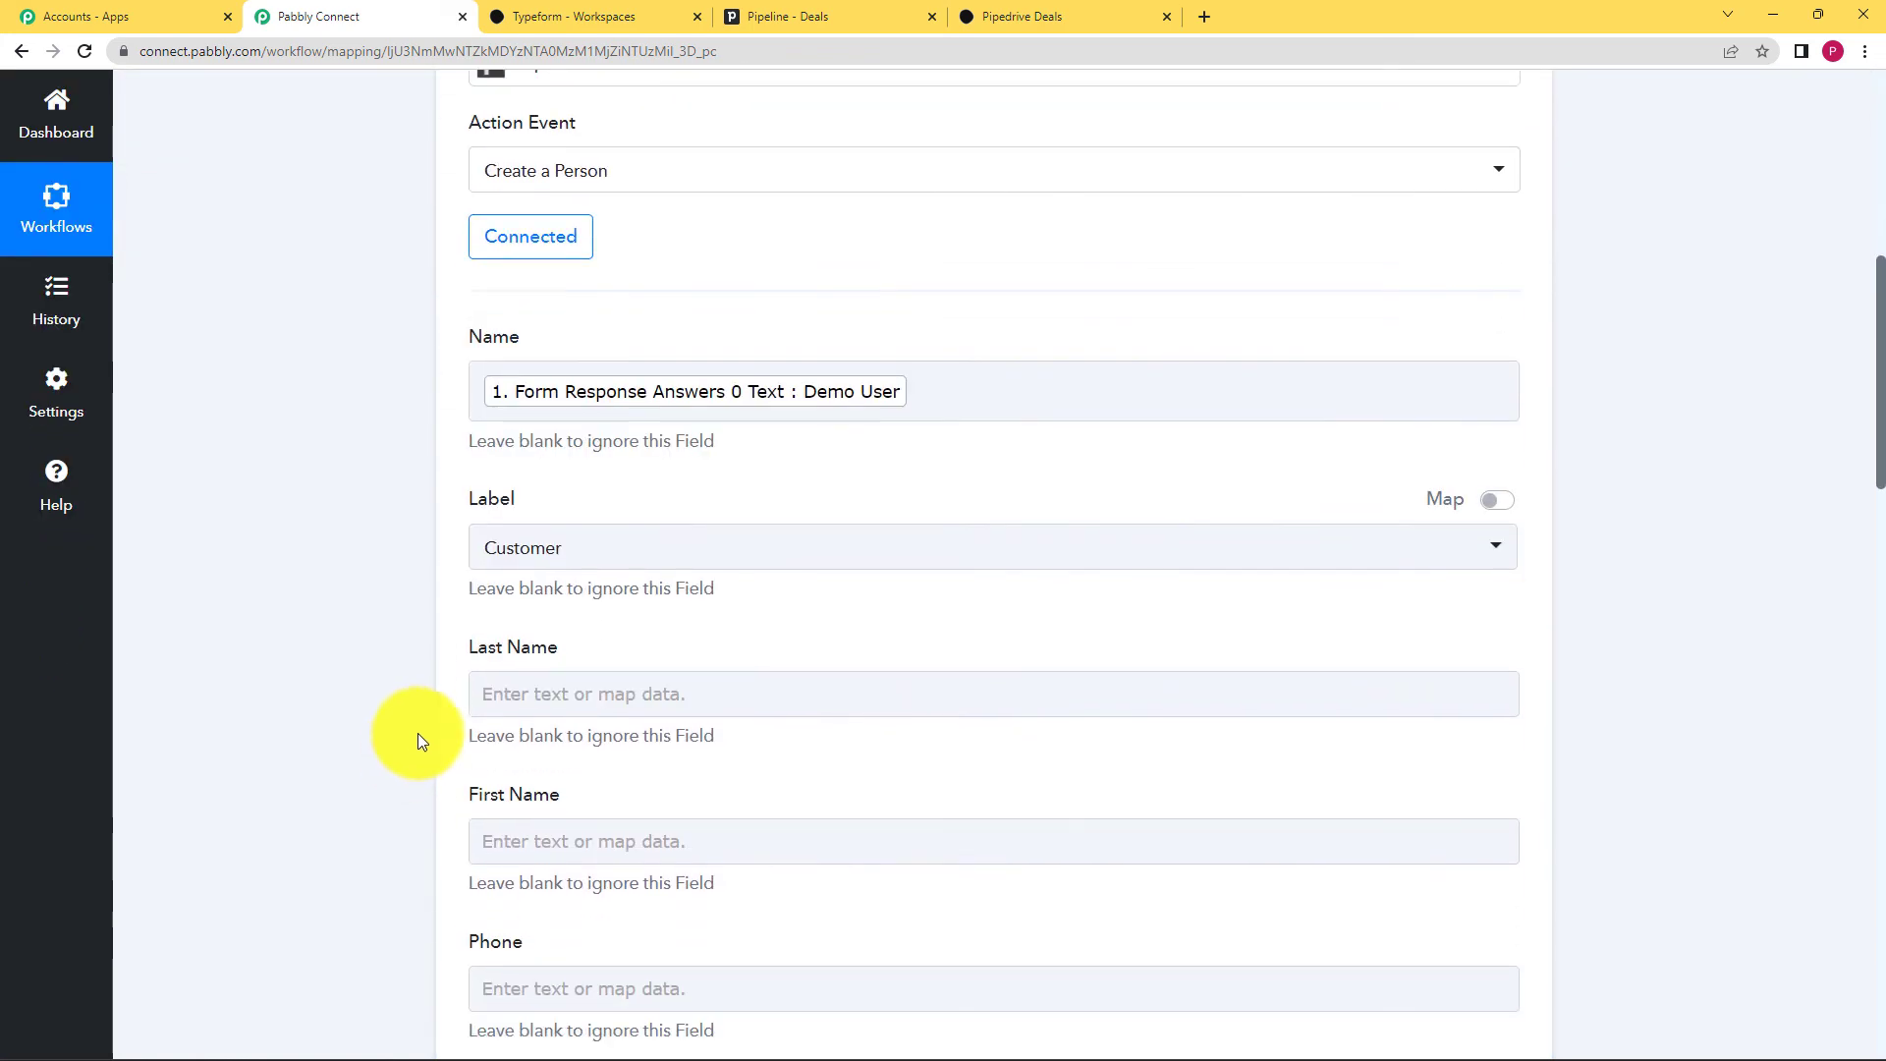
scroll(411, 493, "down", 4)
scroll(793, 304, "up", 3)
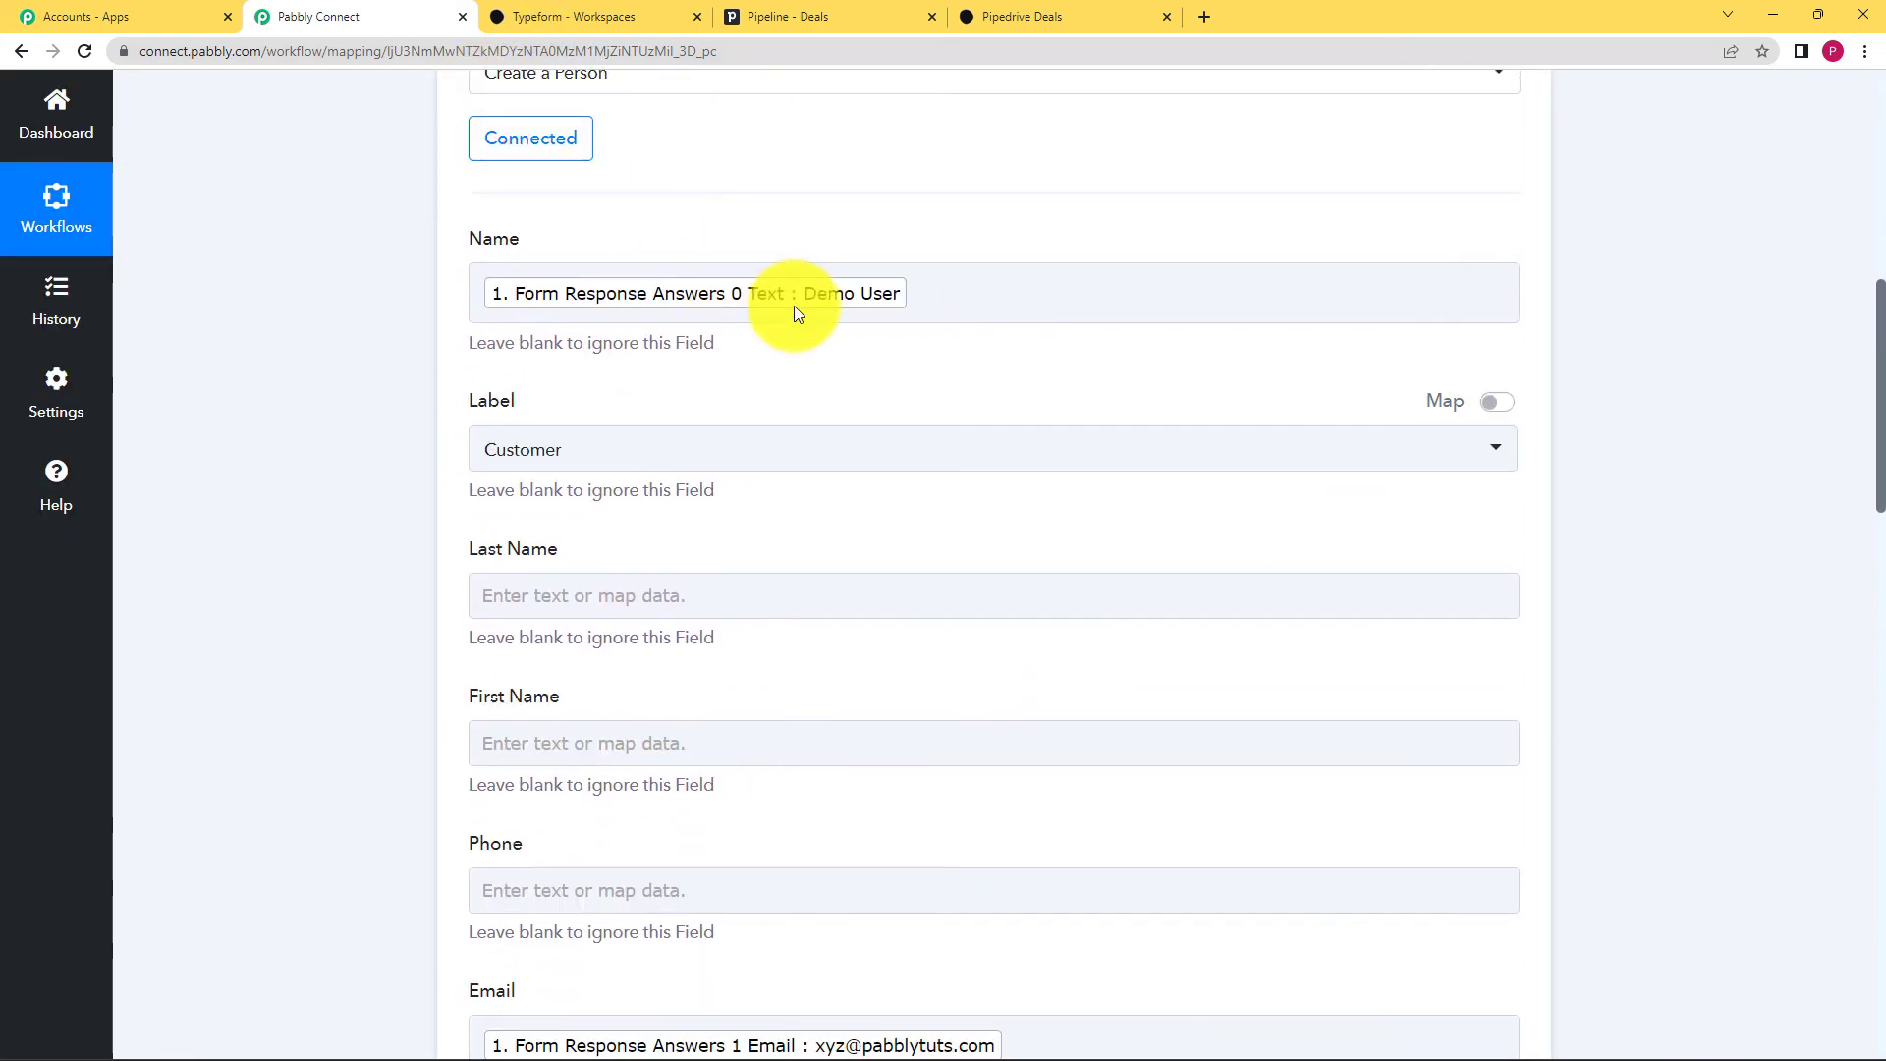
scroll(234, 393, "down", 5)
scroll(397, 536, "down", 10)
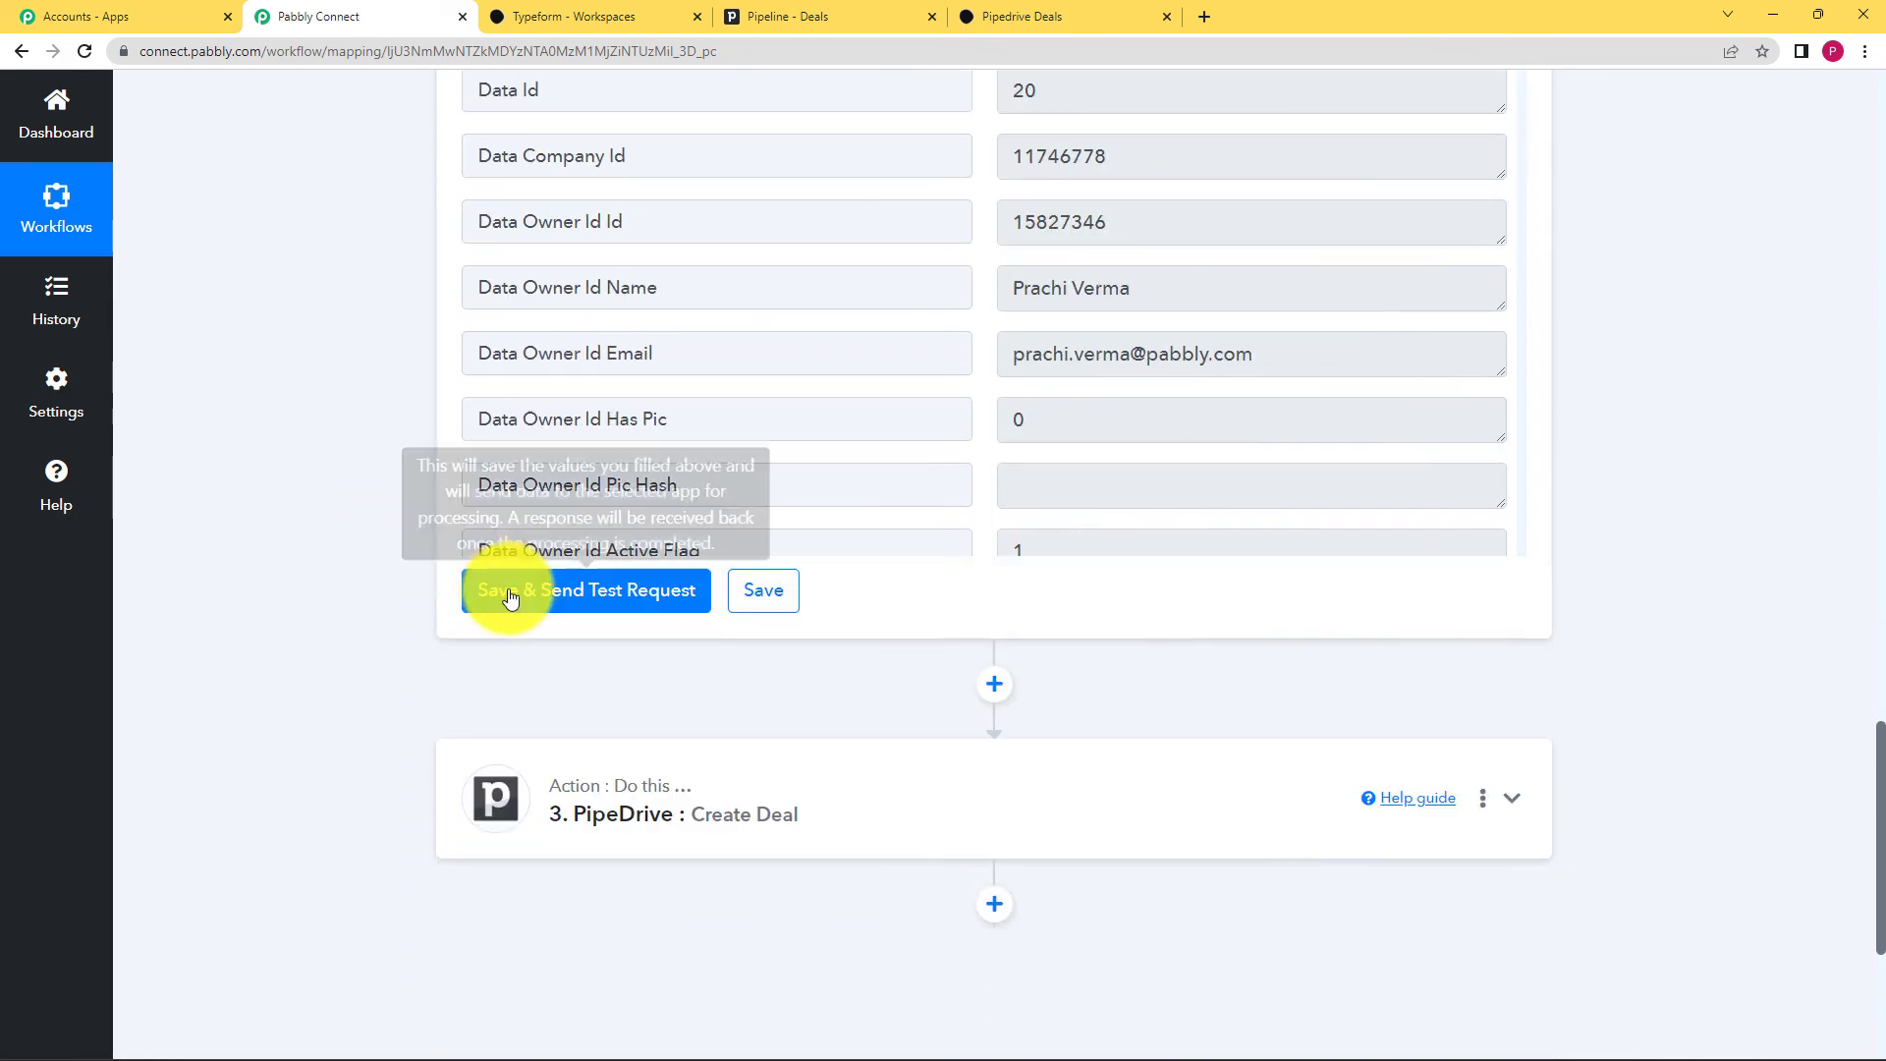
Step: Save and test the Create a Person step, selecting the returned Data Id 20
left_click(579, 599)
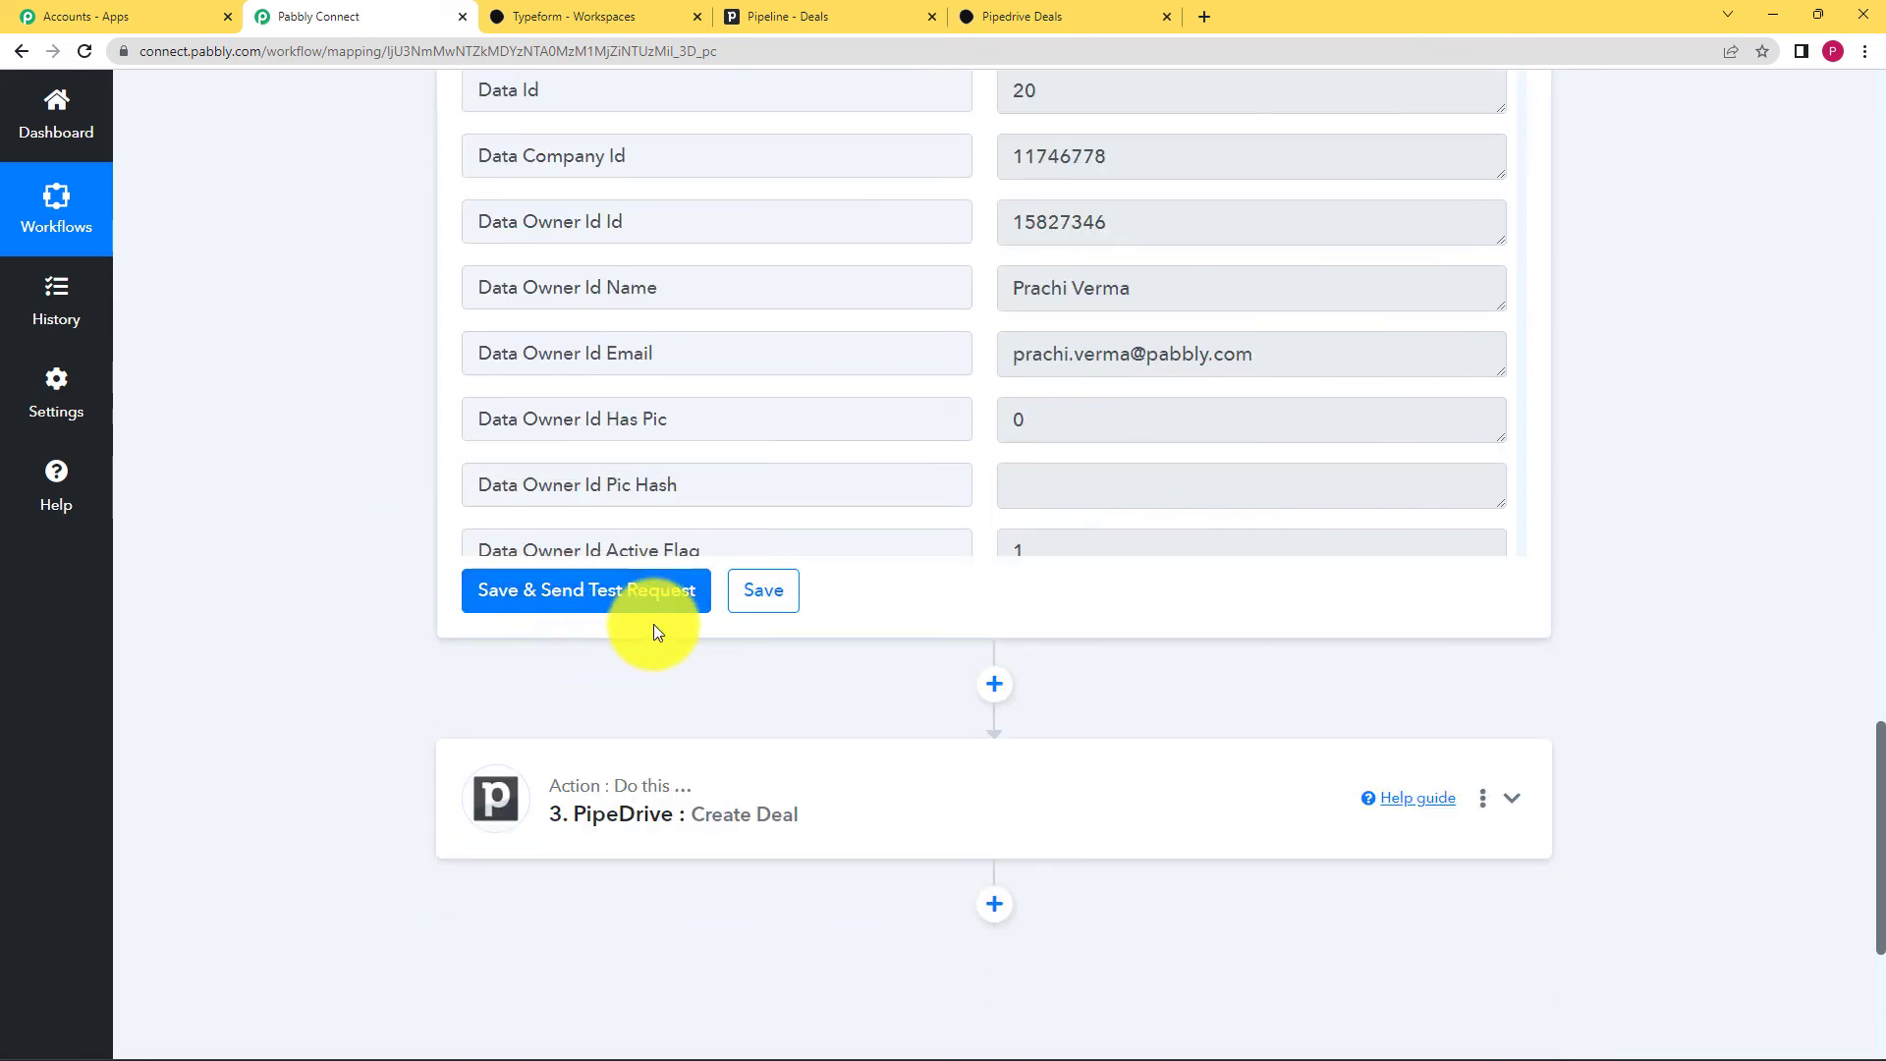
scroll(776, 491, "up", 3)
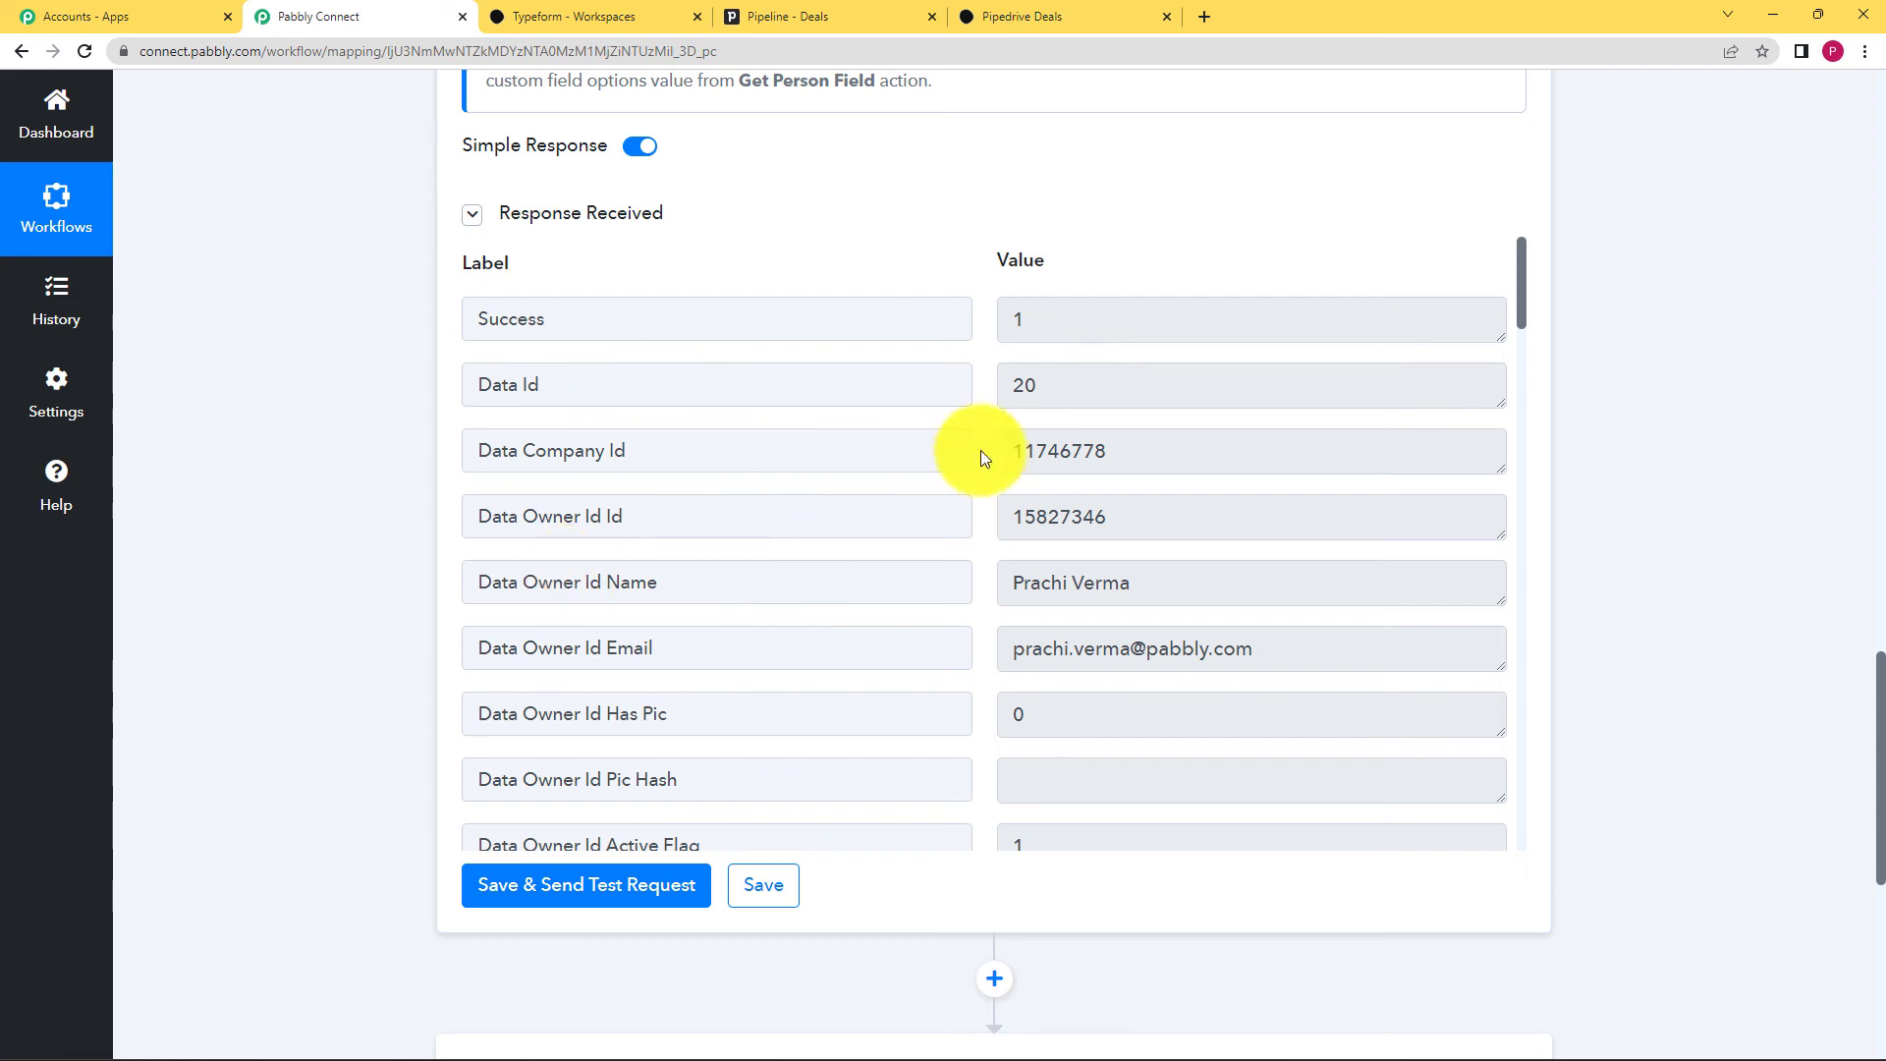
left_click_drag(1045, 383, 989, 392)
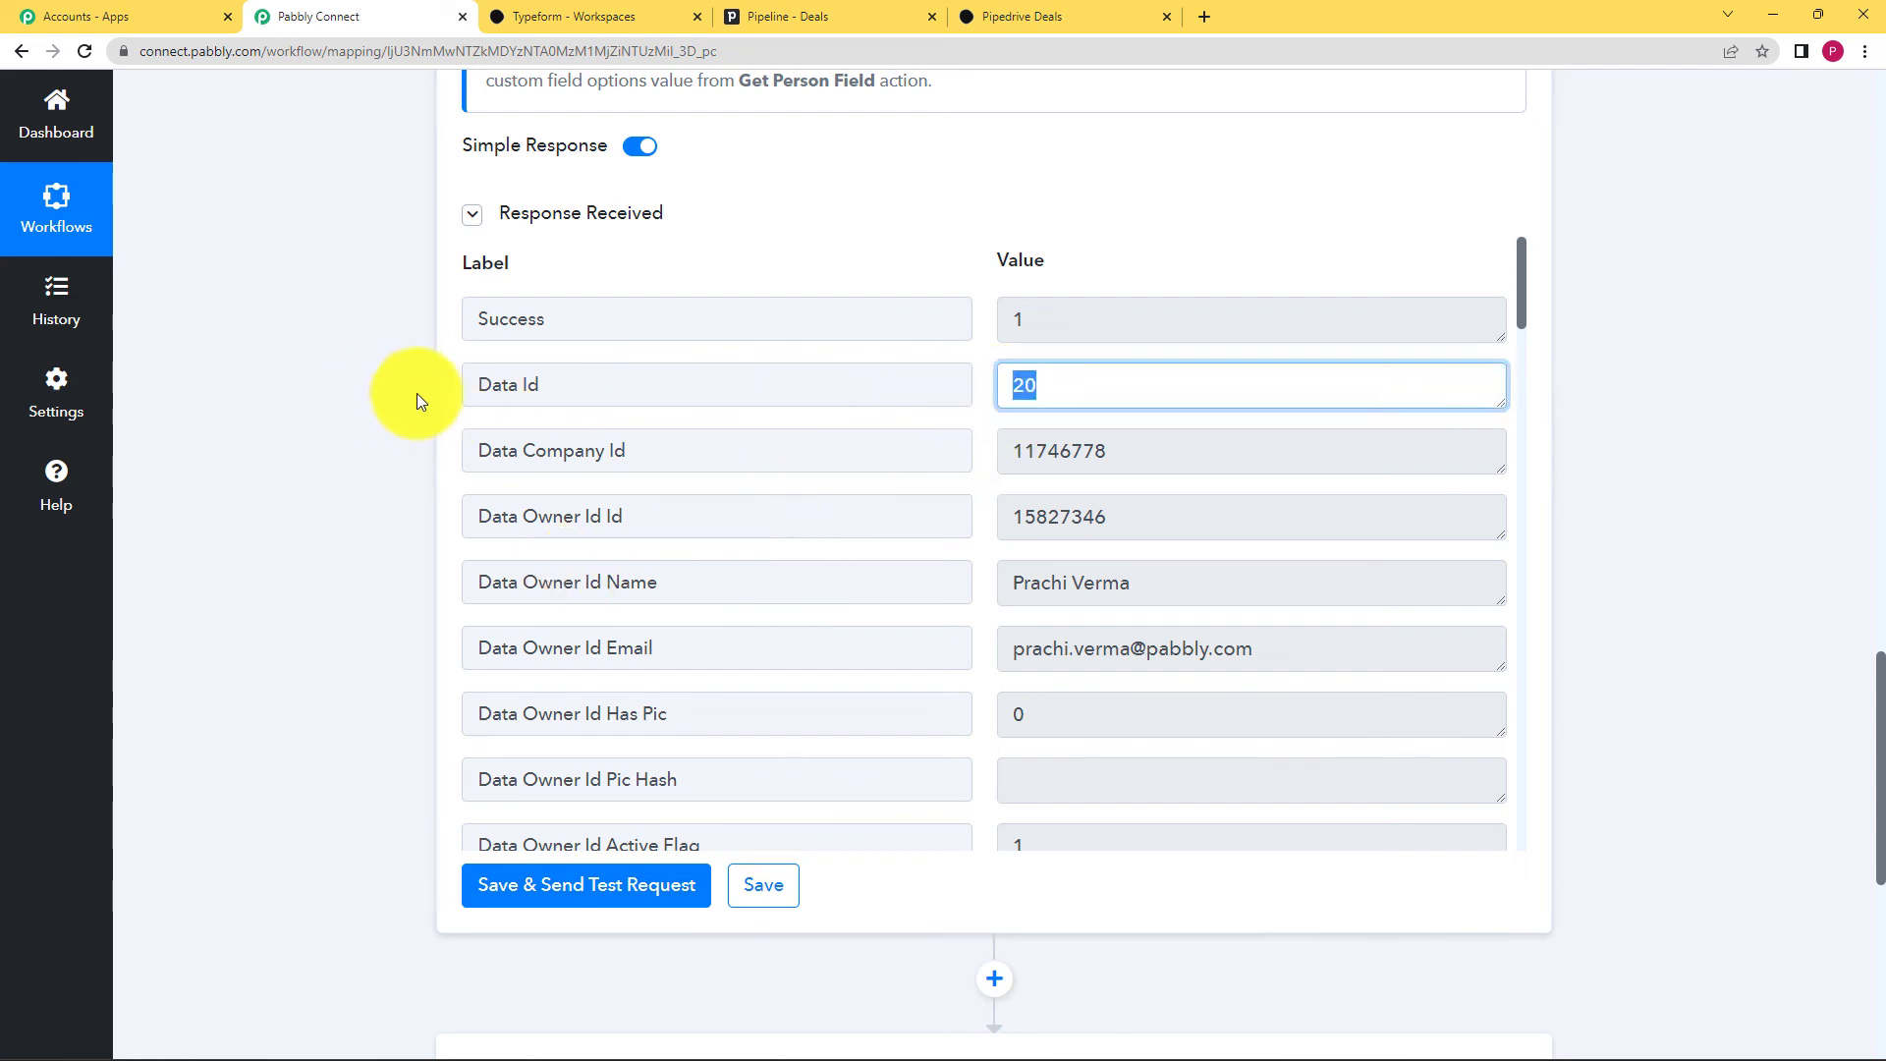
scroll(331, 548, "down", 4)
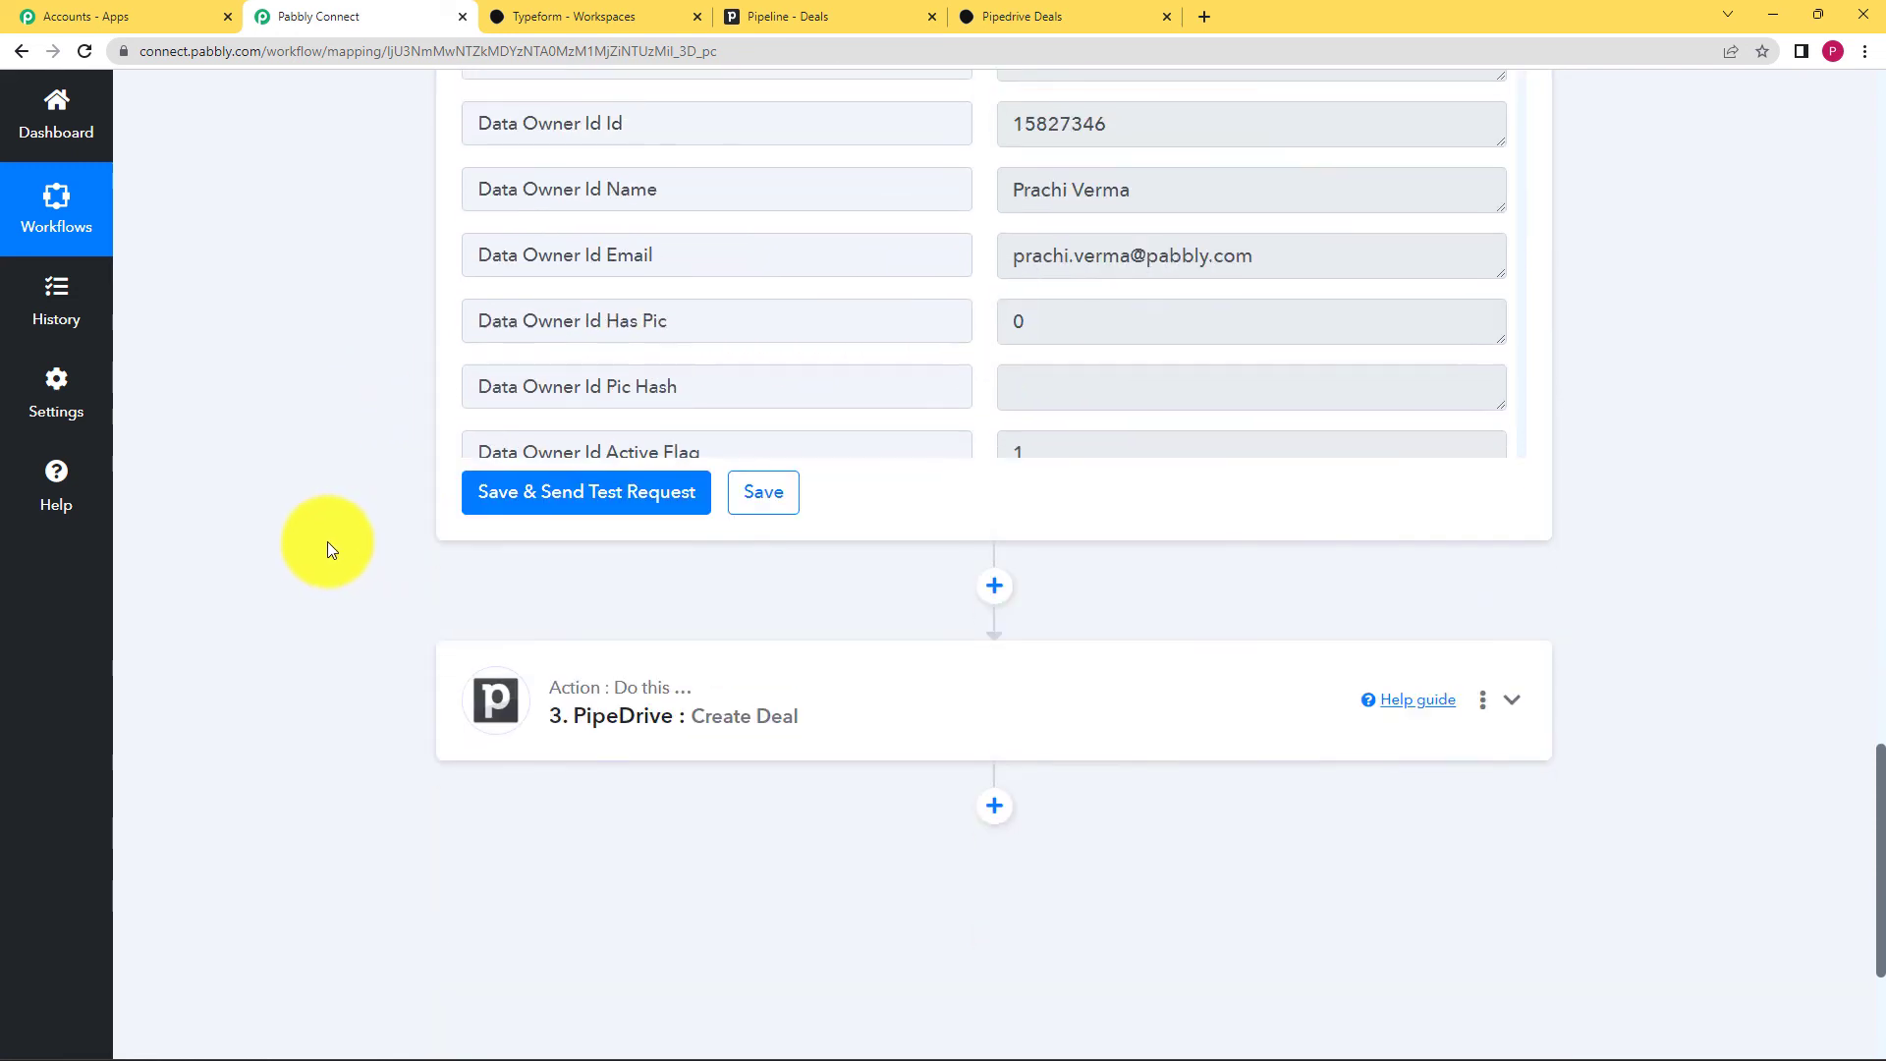
Step: Review the Create Deal step's Title, Stage, Person ID and Value 50 fields, then save it
left_click(664, 656)
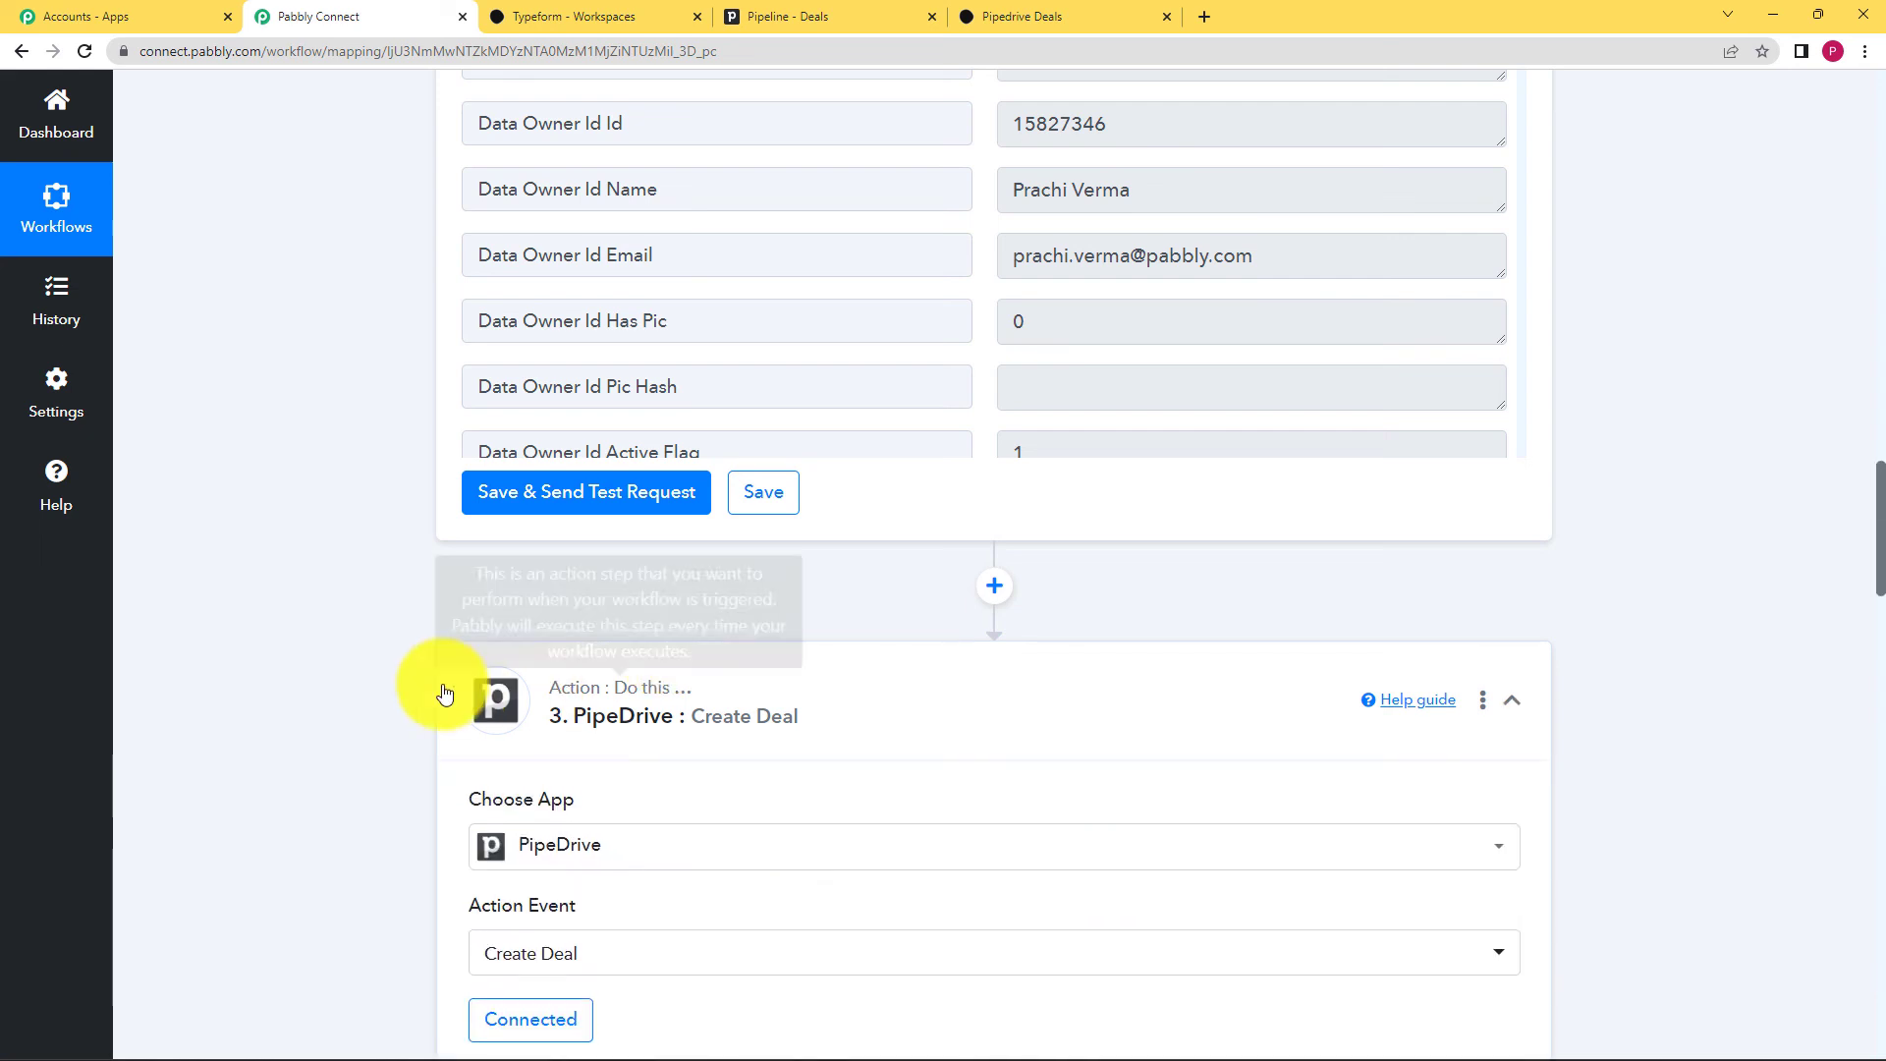
scroll(383, 678, "down", 3)
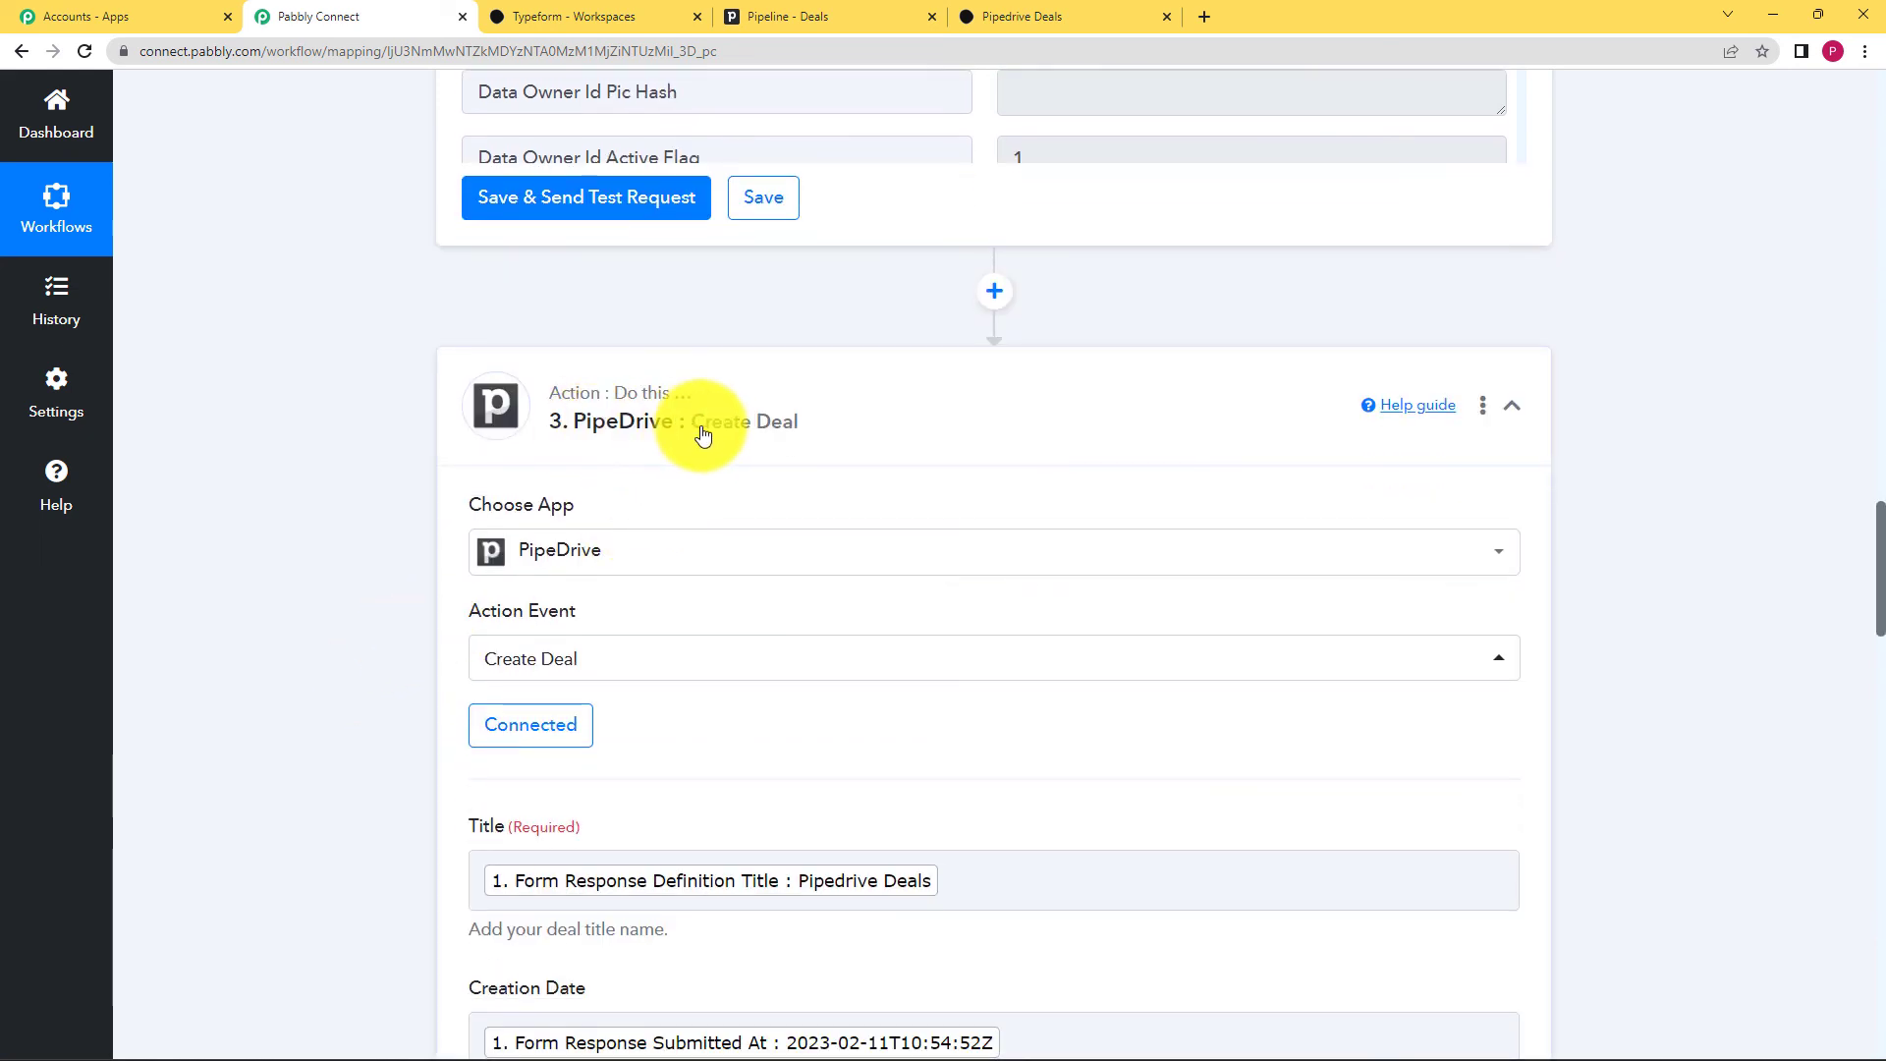
scroll(383, 528, "down", 2)
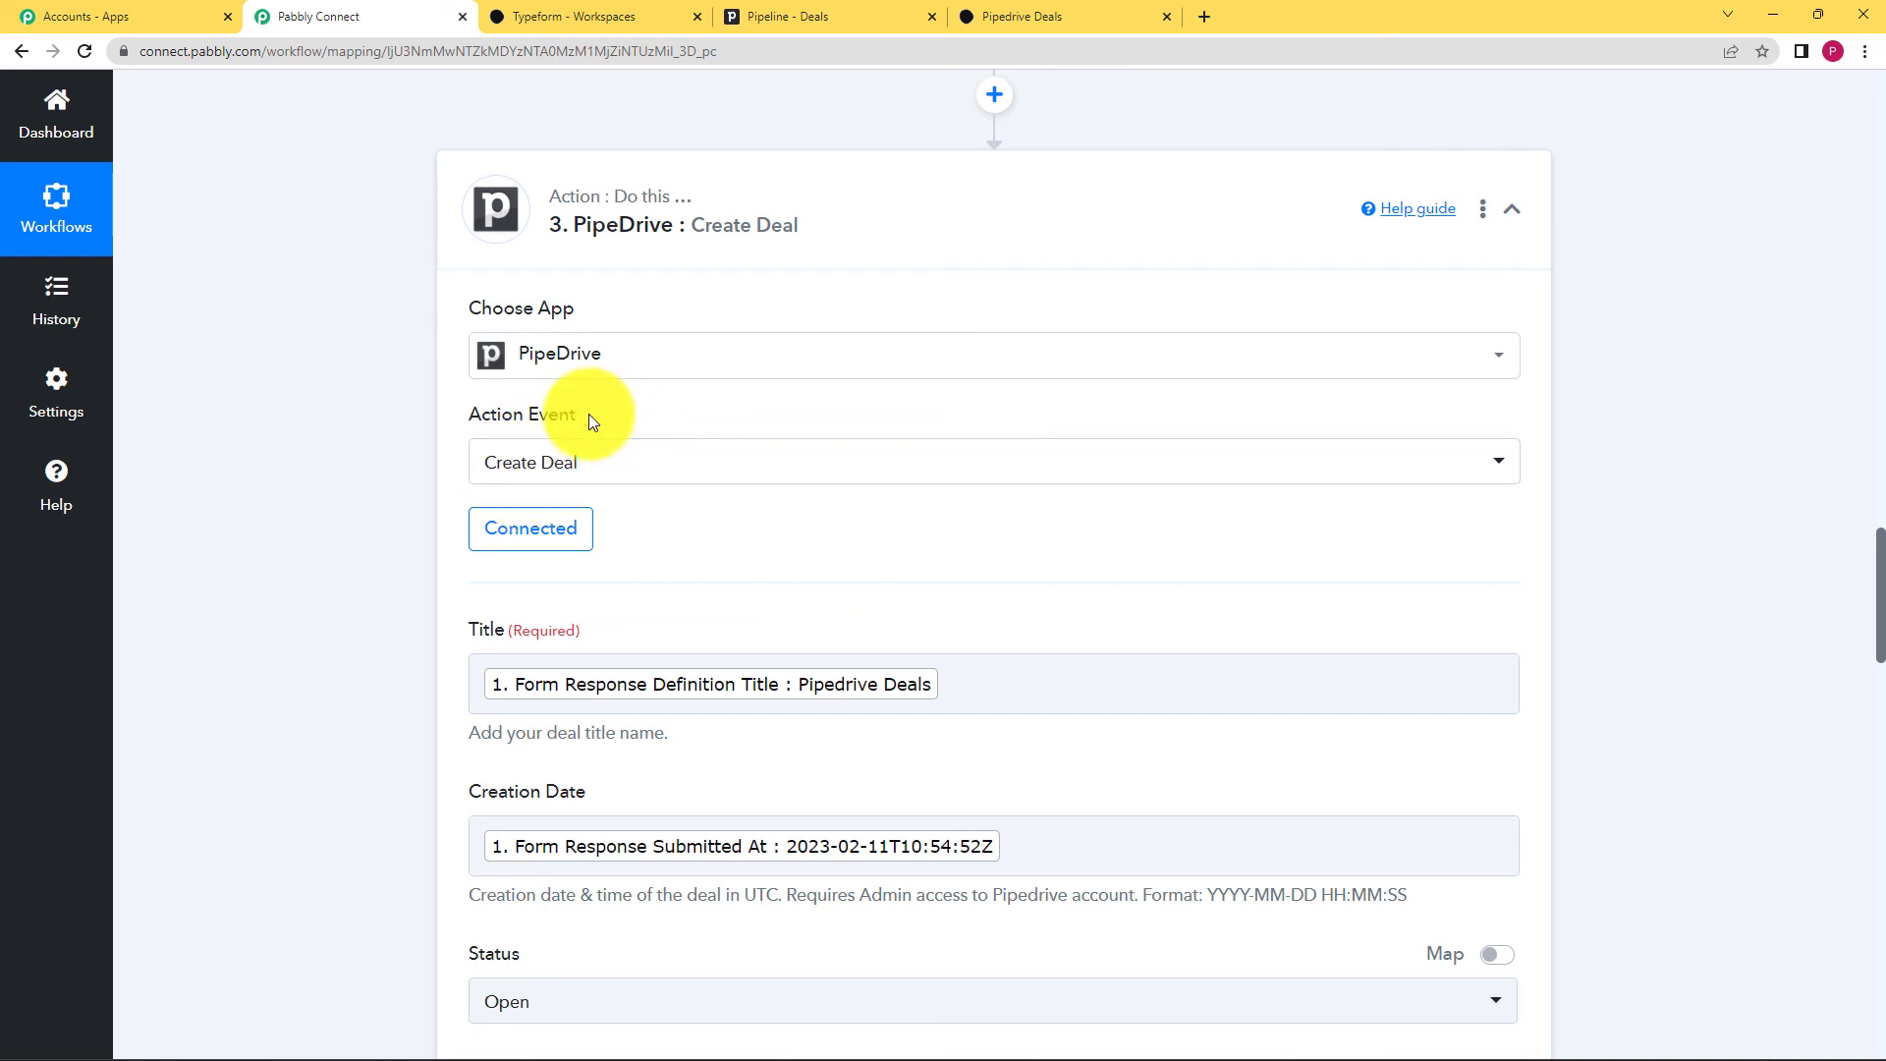
scroll(617, 527, "down", 2)
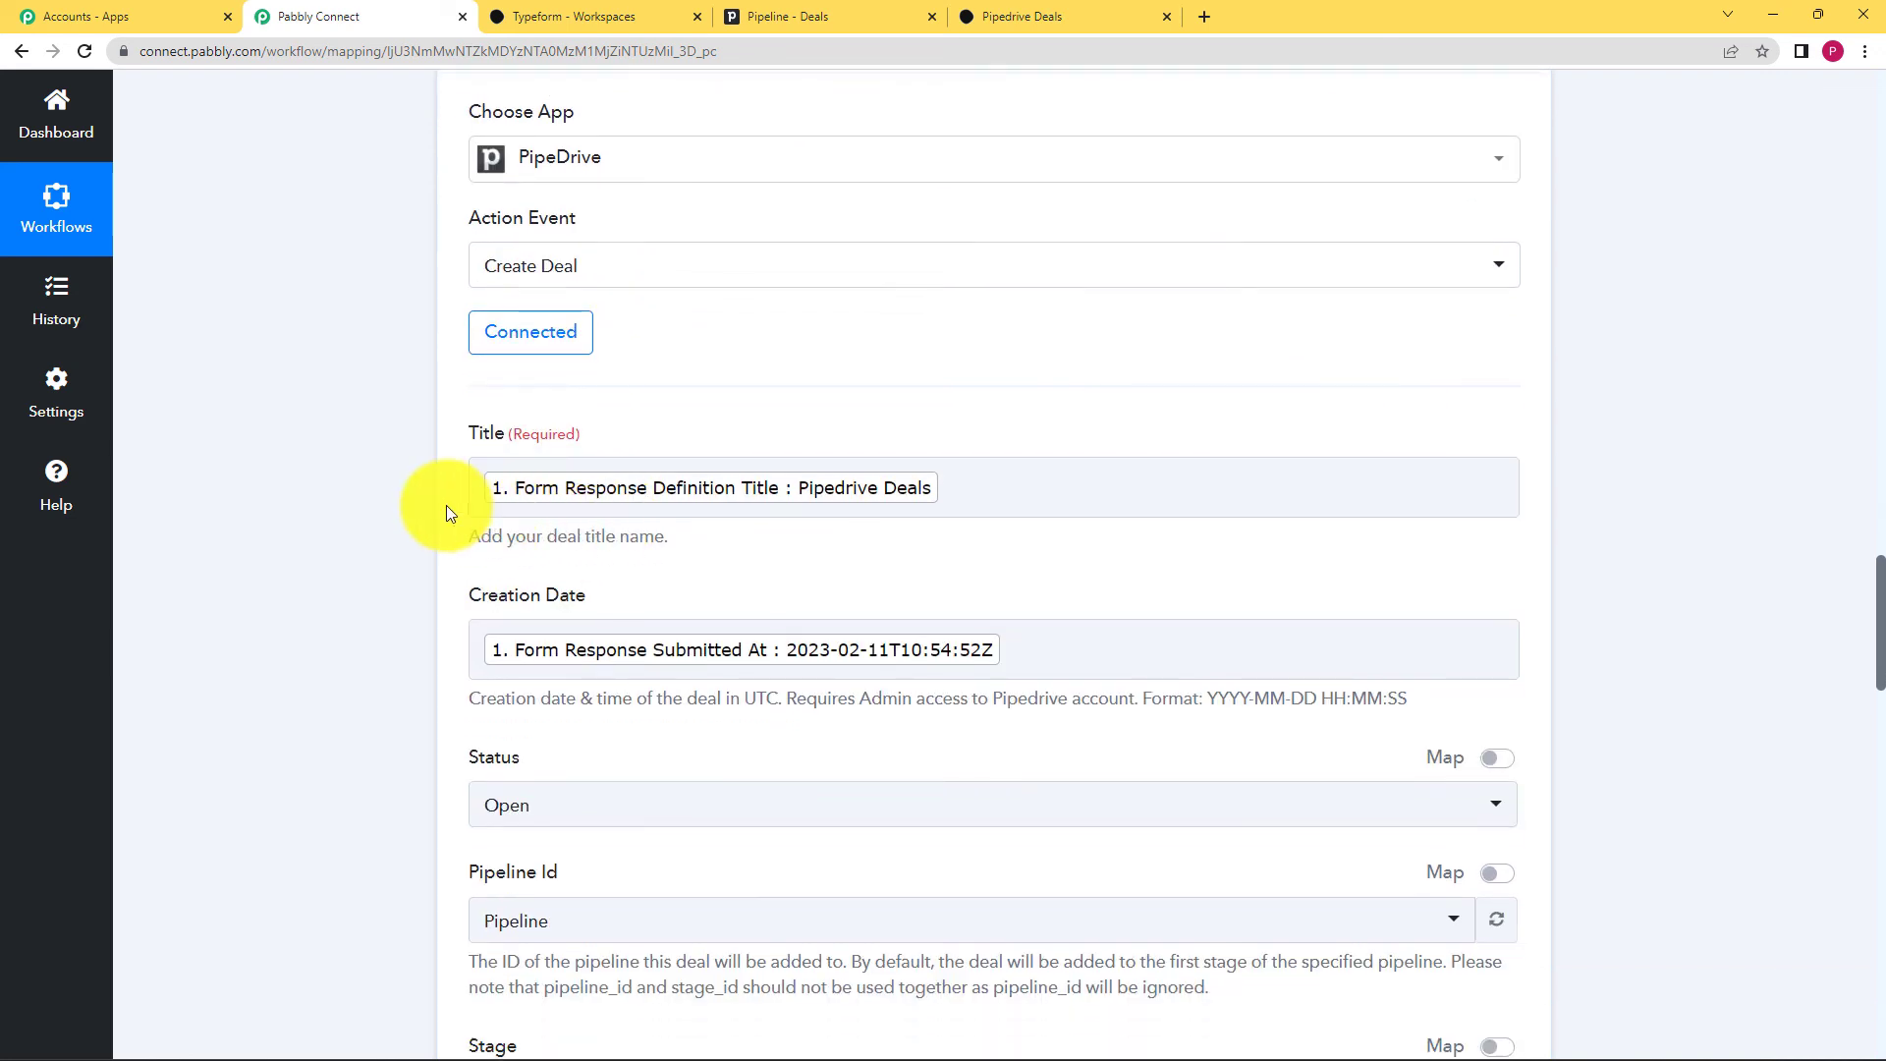
scroll(455, 639, "down", 3)
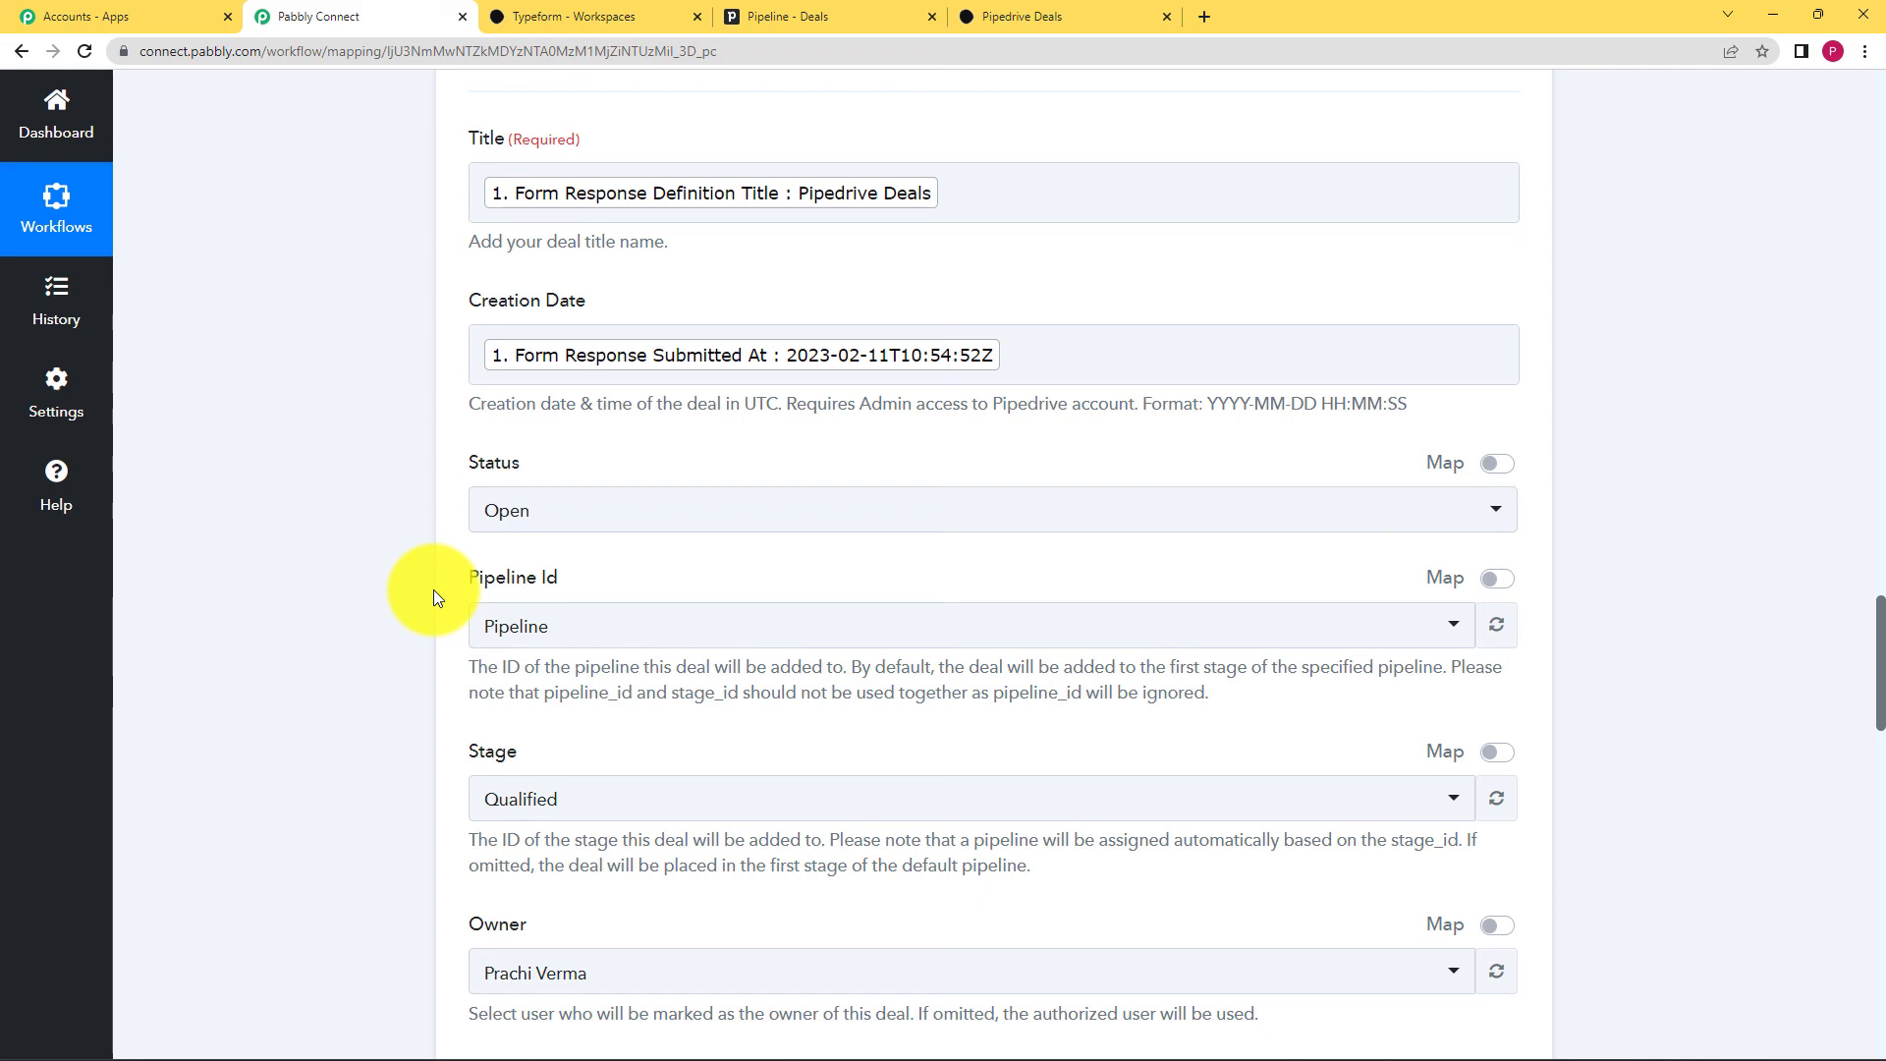
scroll(433, 589, "down", 8)
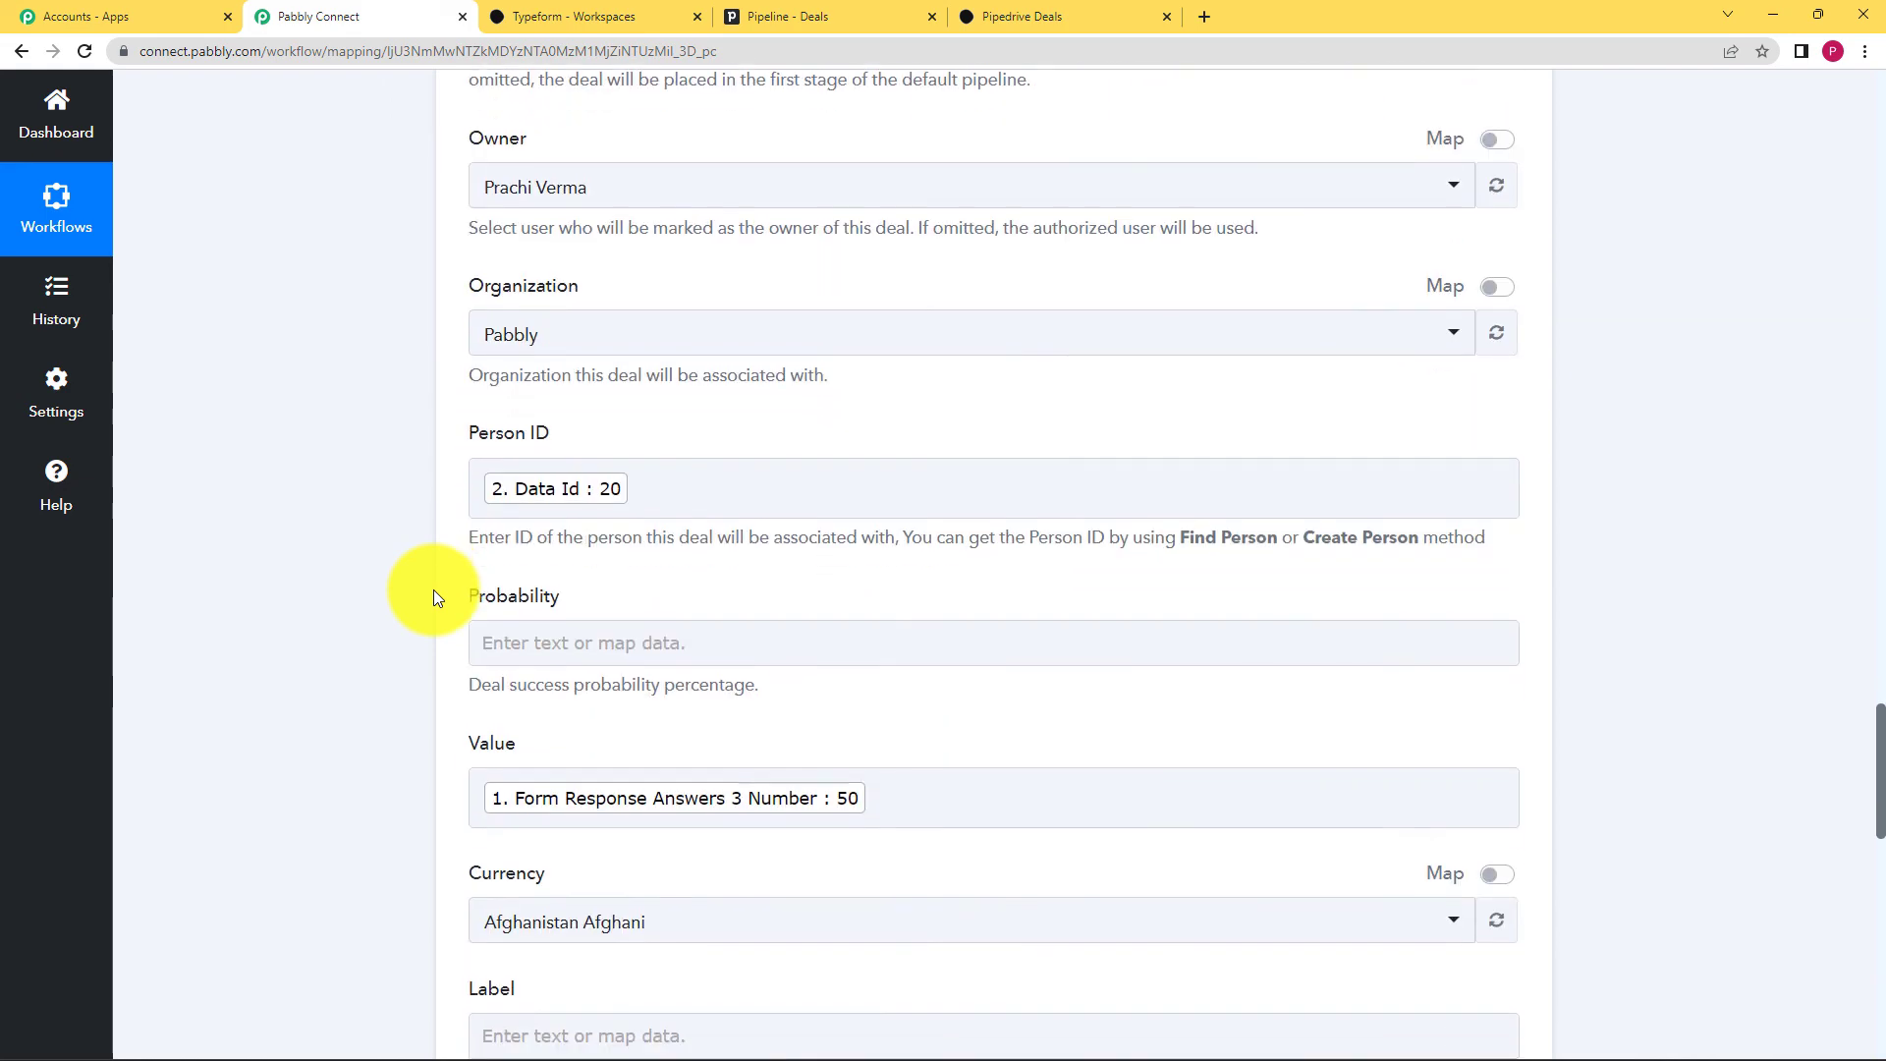
scroll(434, 590, "down", 8)
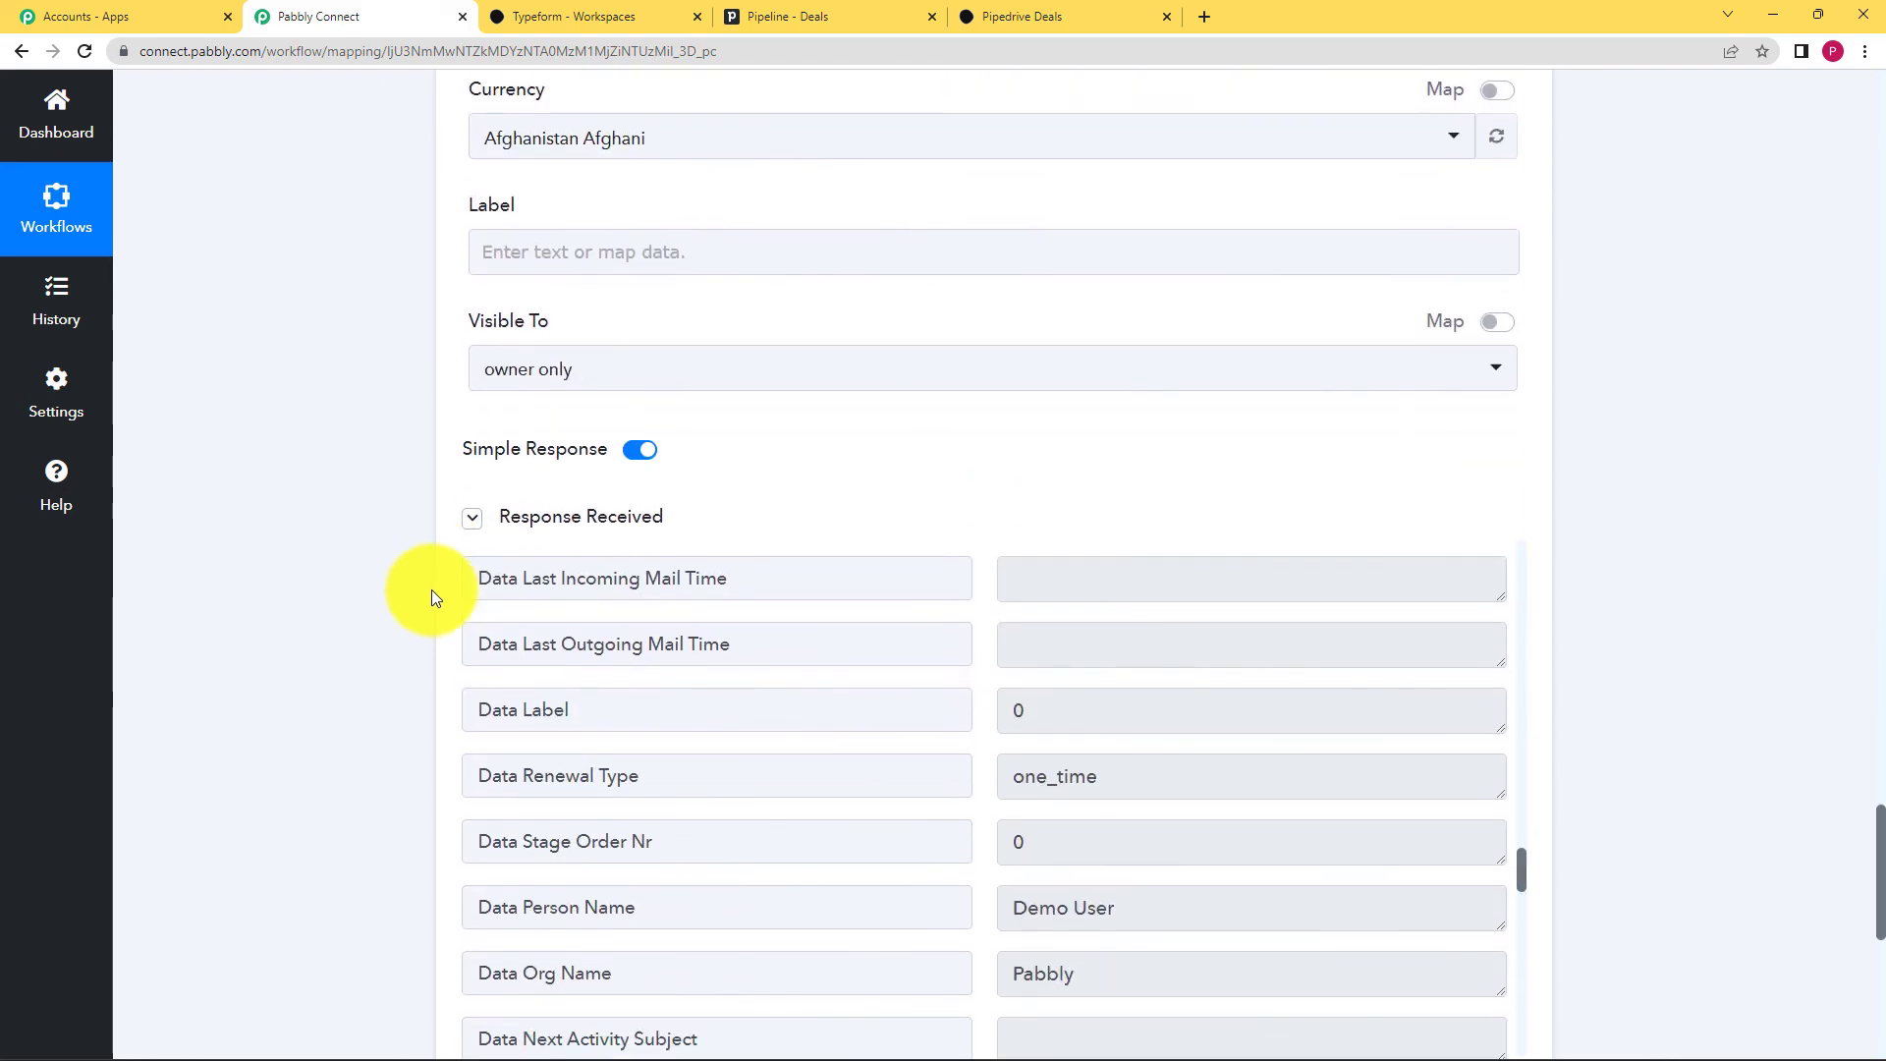
scroll(432, 589, "down", 4)
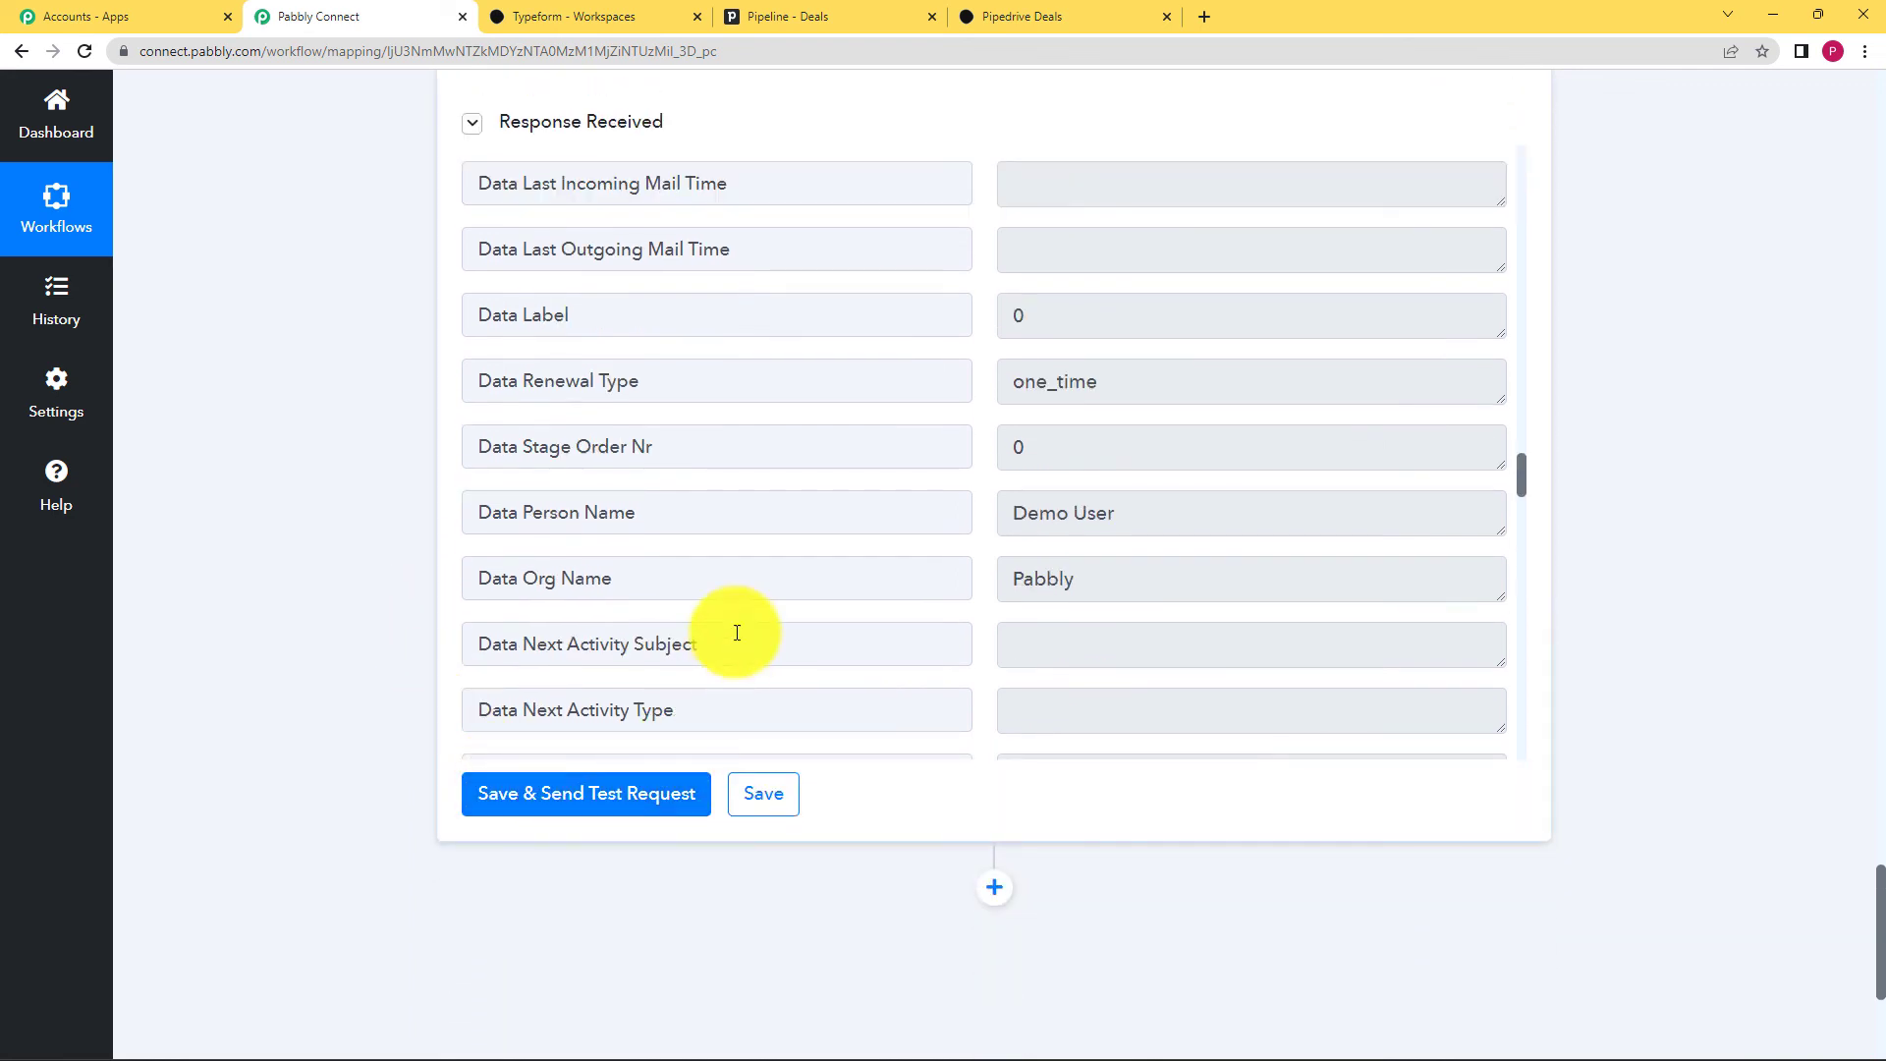
scroll(924, 505, "down", 5)
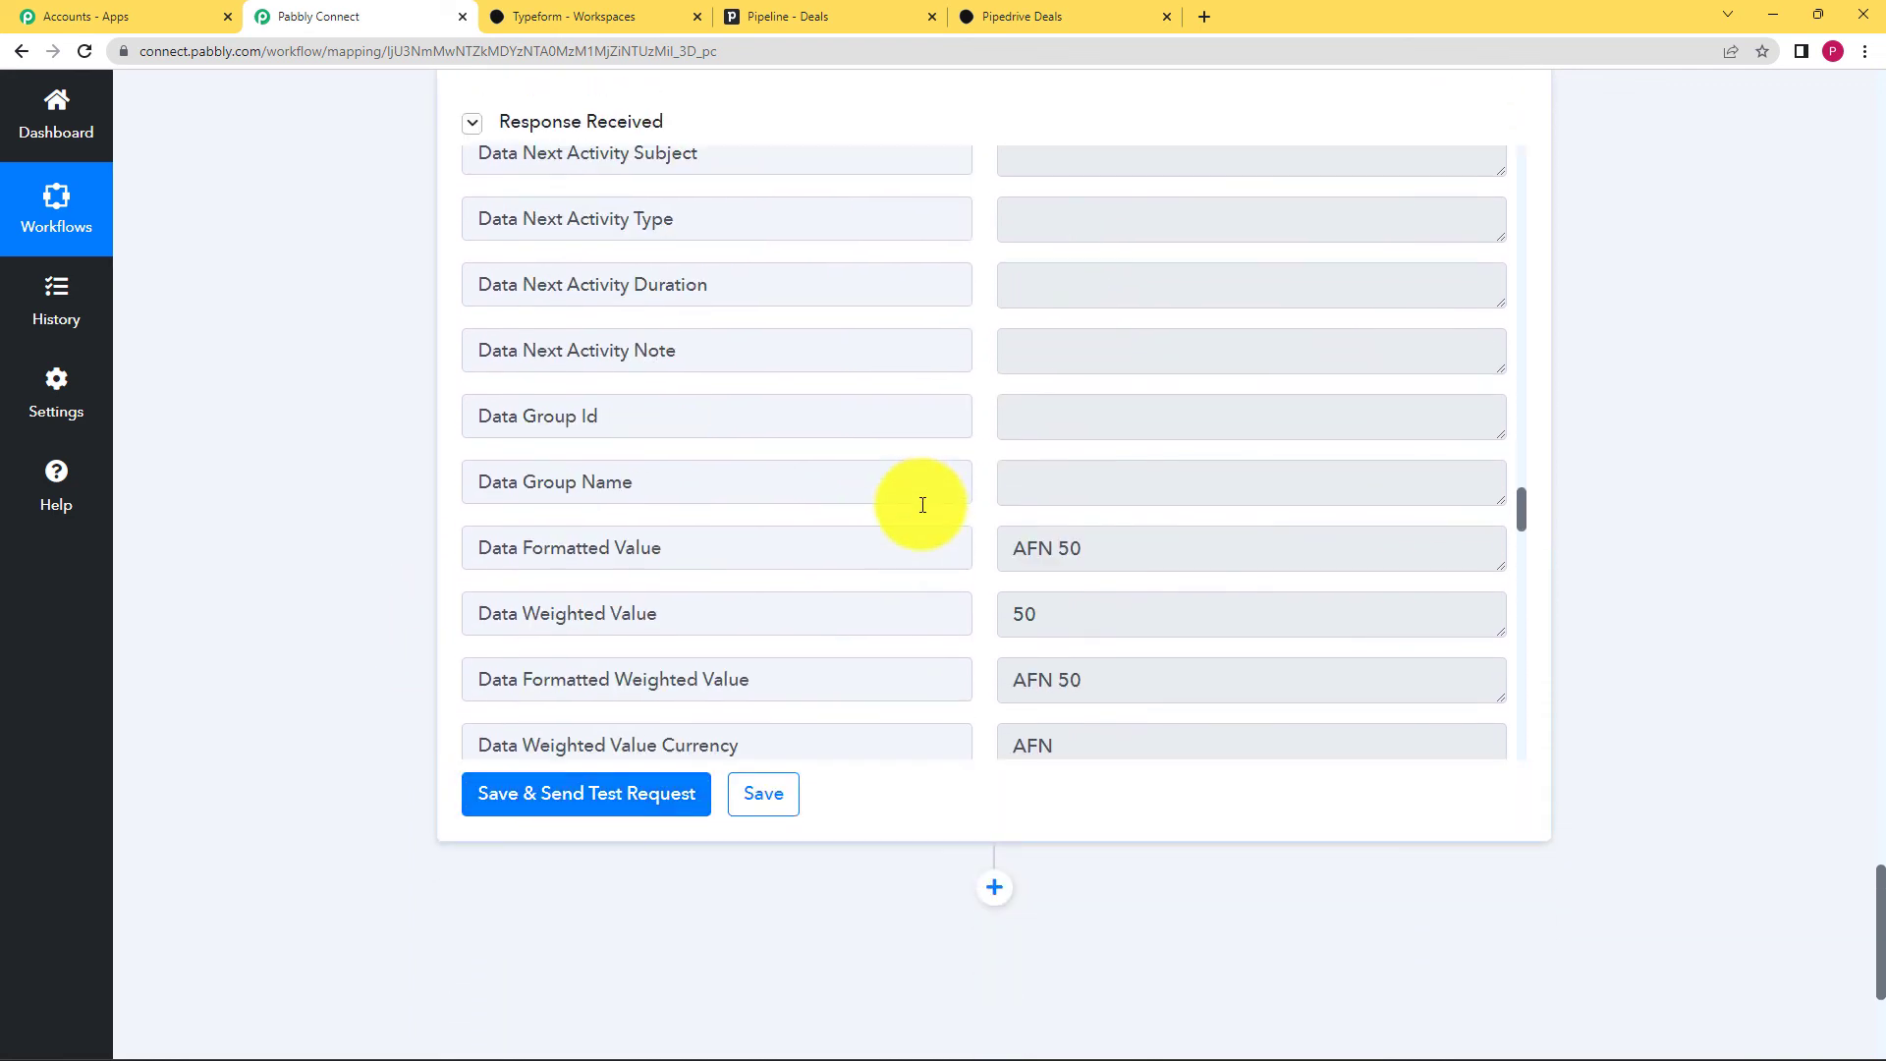
scroll(923, 505, "down", 2)
left_click(762, 796)
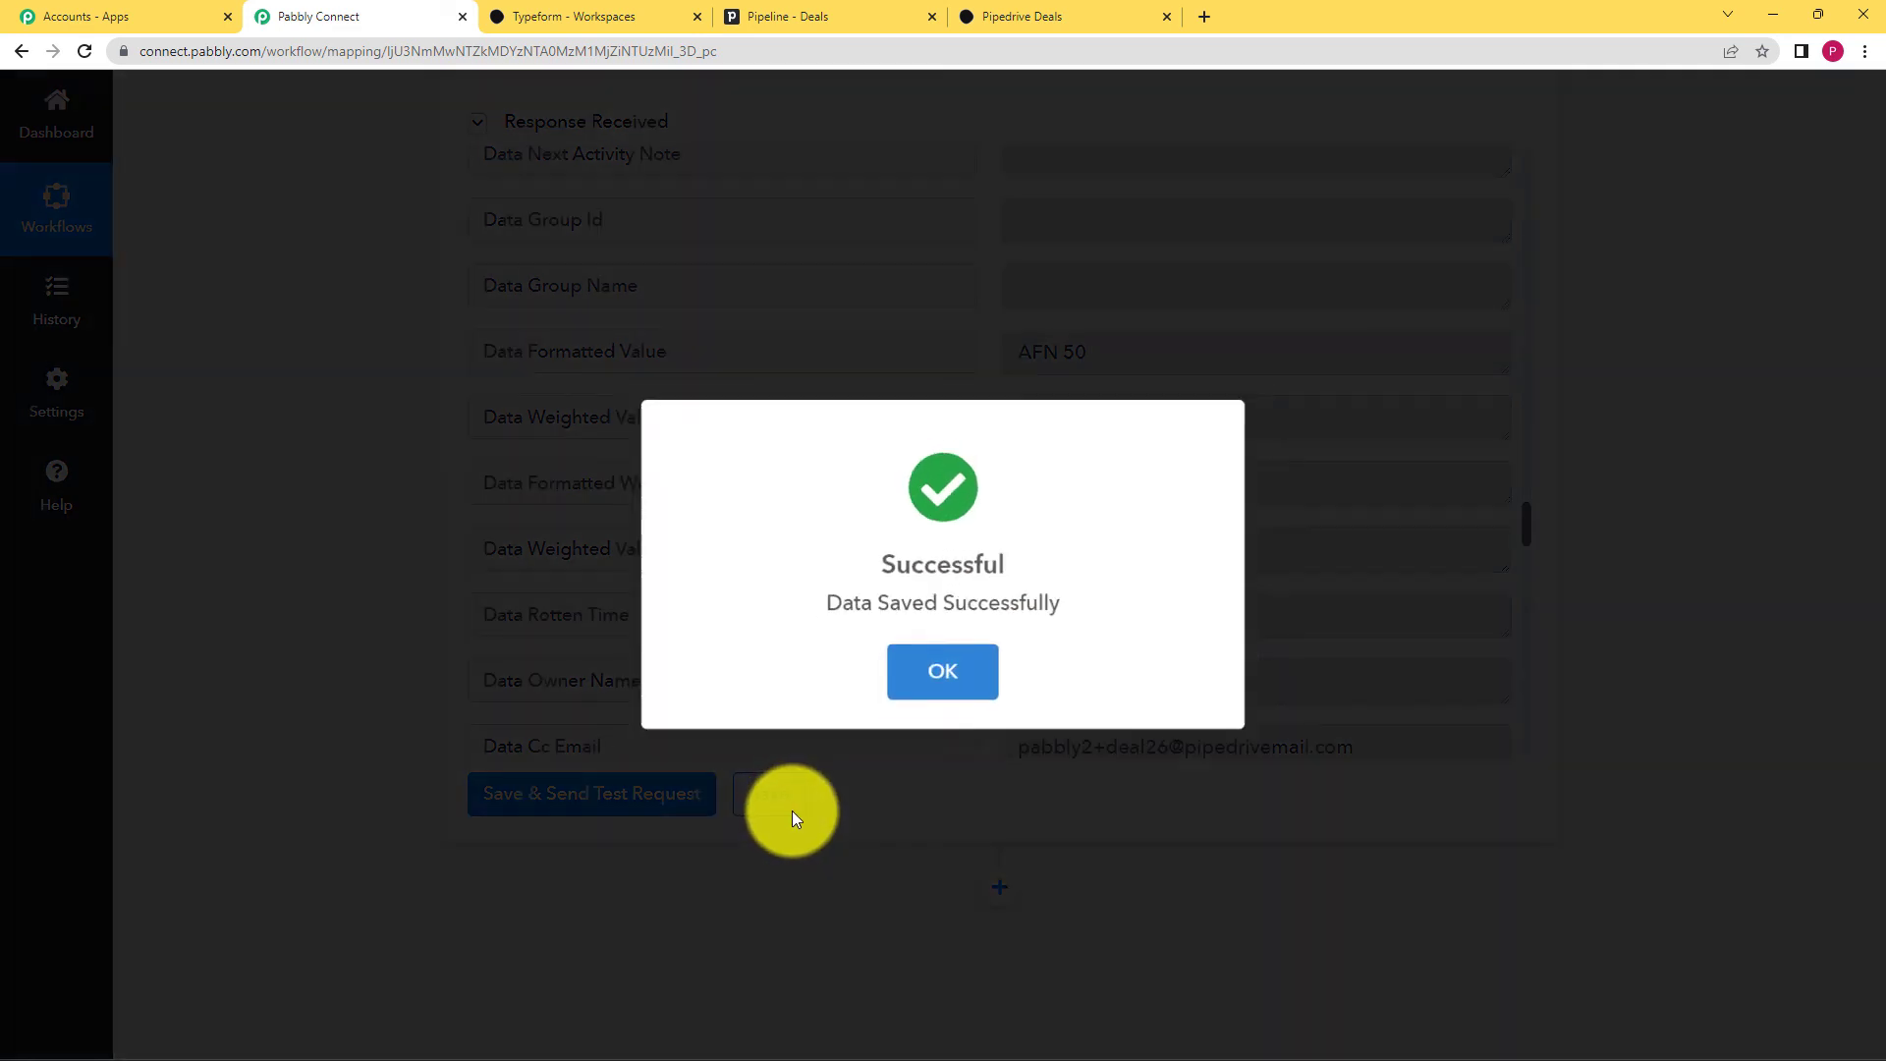
left_click(907, 684)
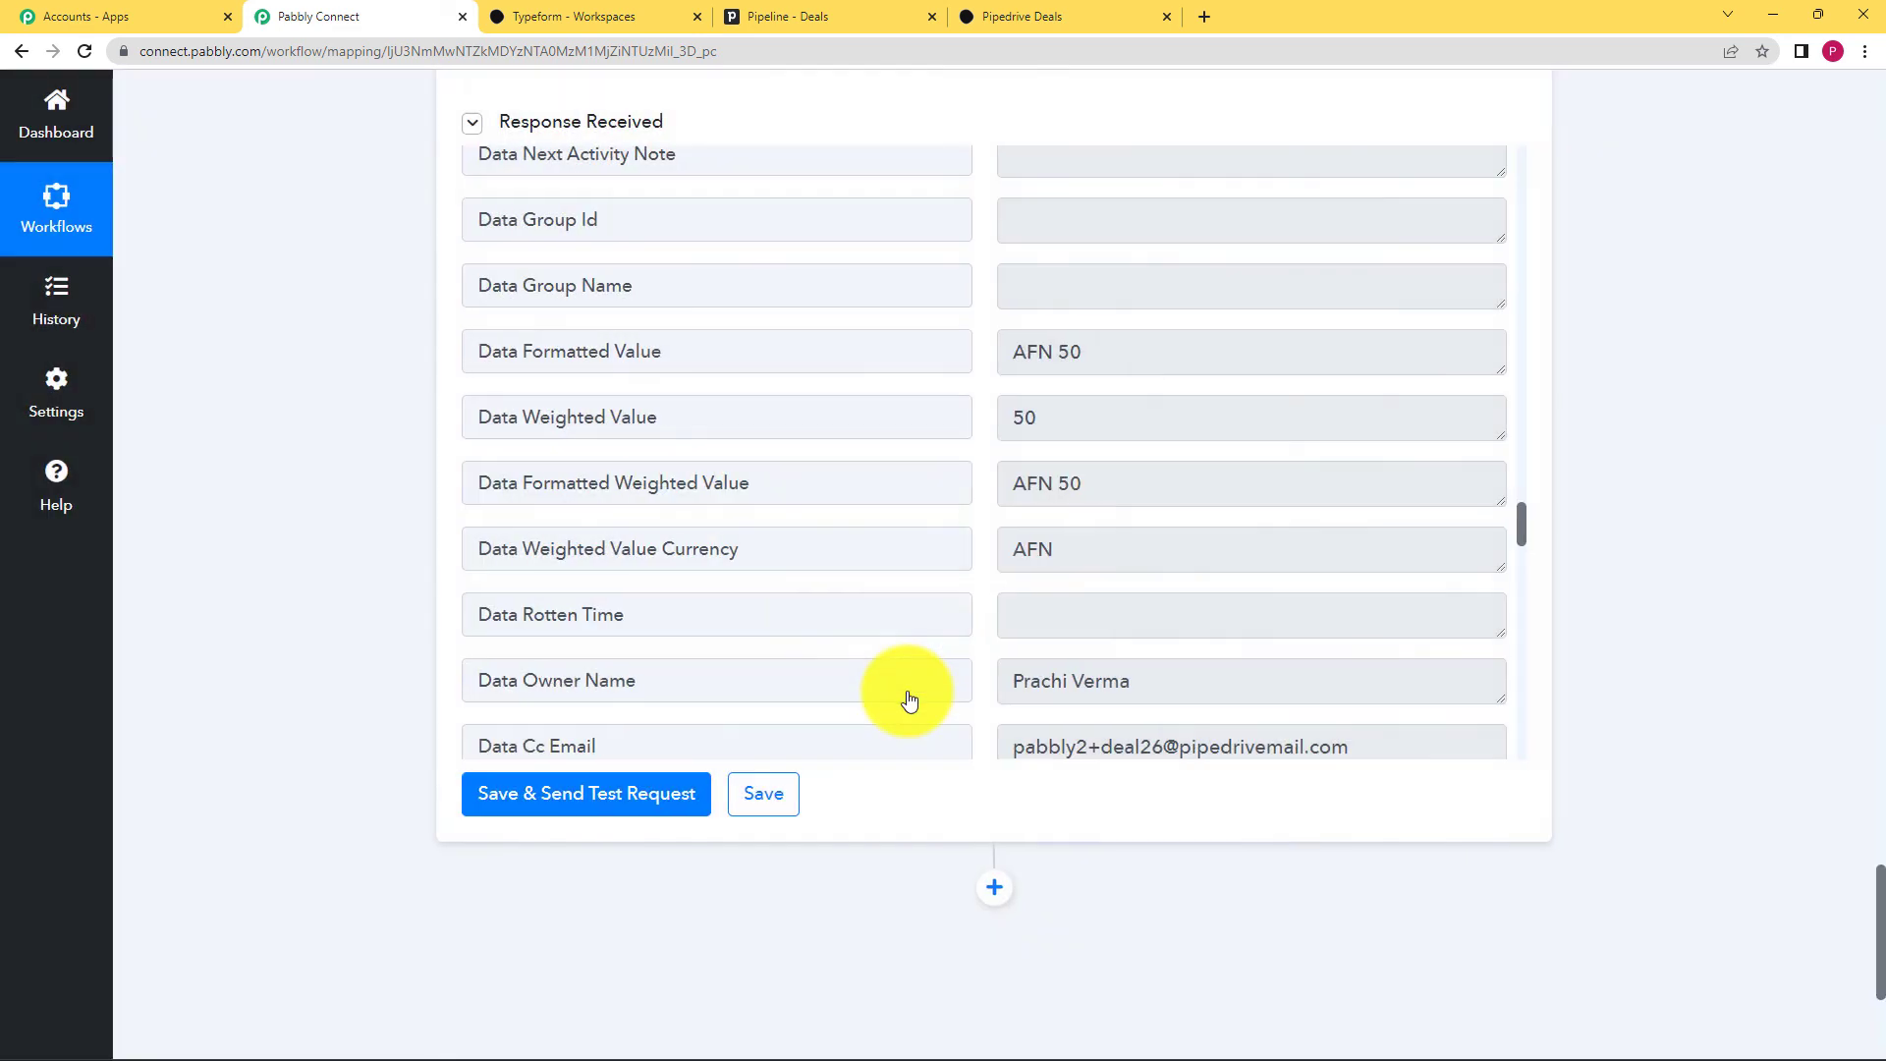